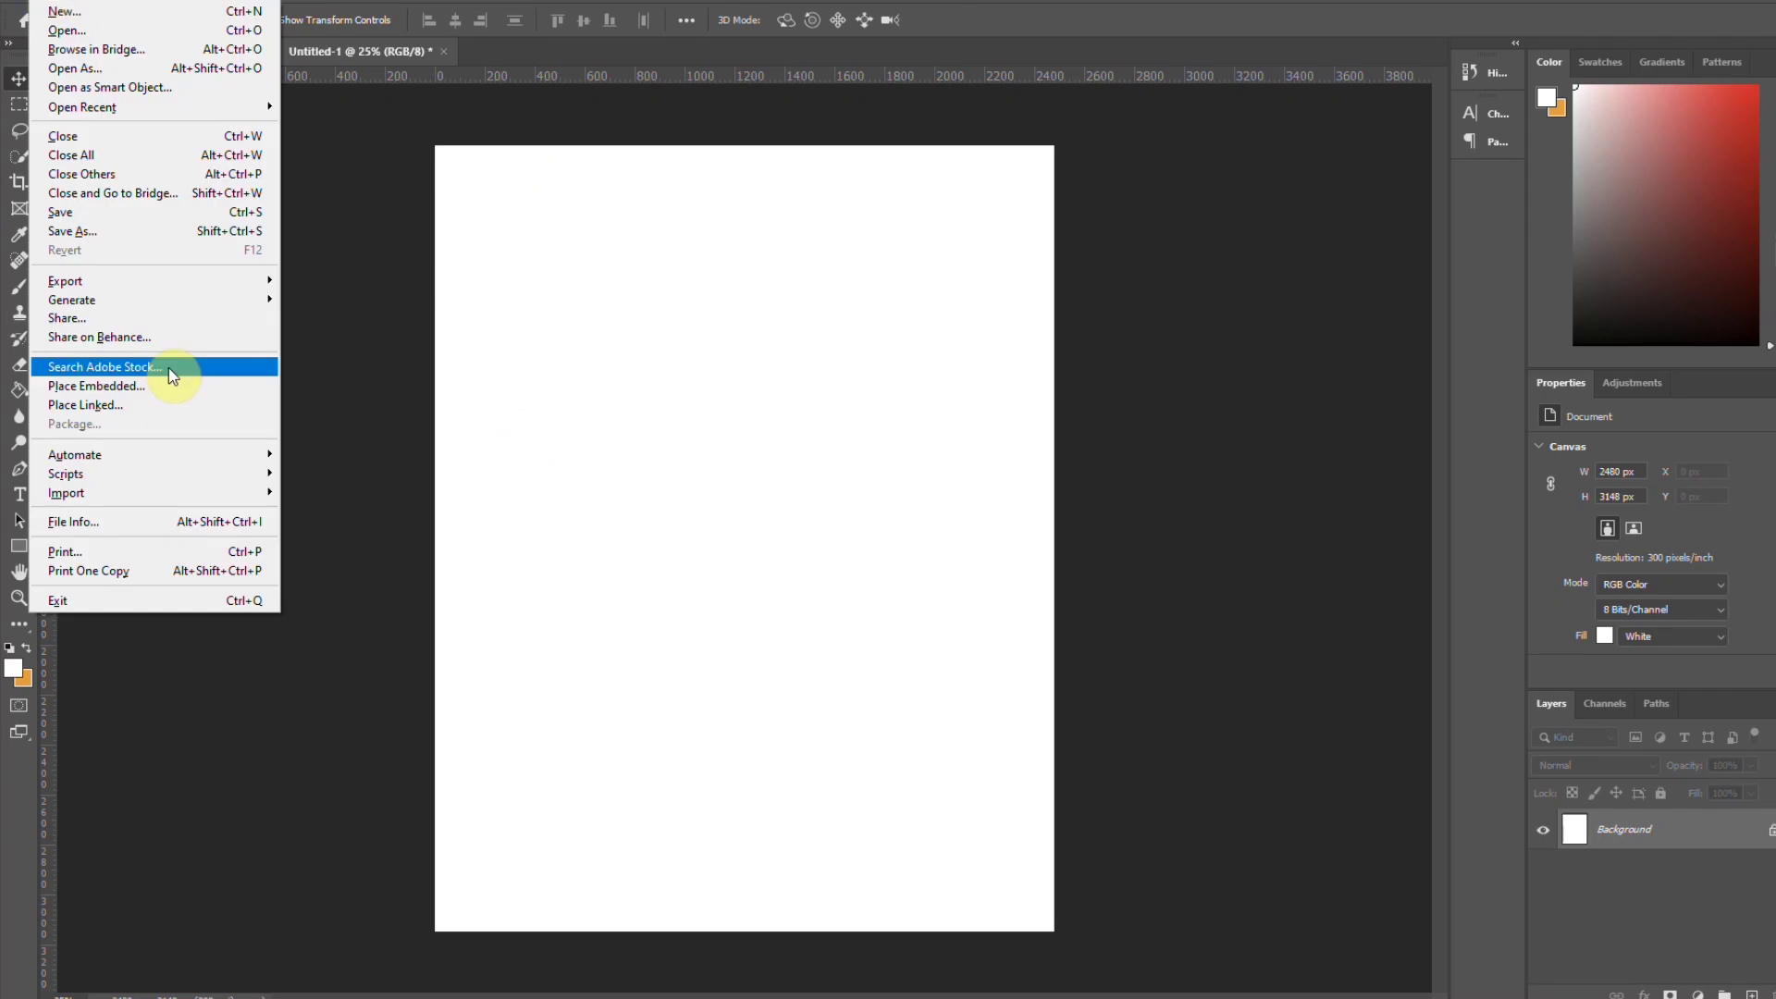
Place the Trees image as an embedded object filling the canvas
scroll(1295, 324, "down", 5)
left_click(1151, 370)
left_click(1304, 636)
key("Return")
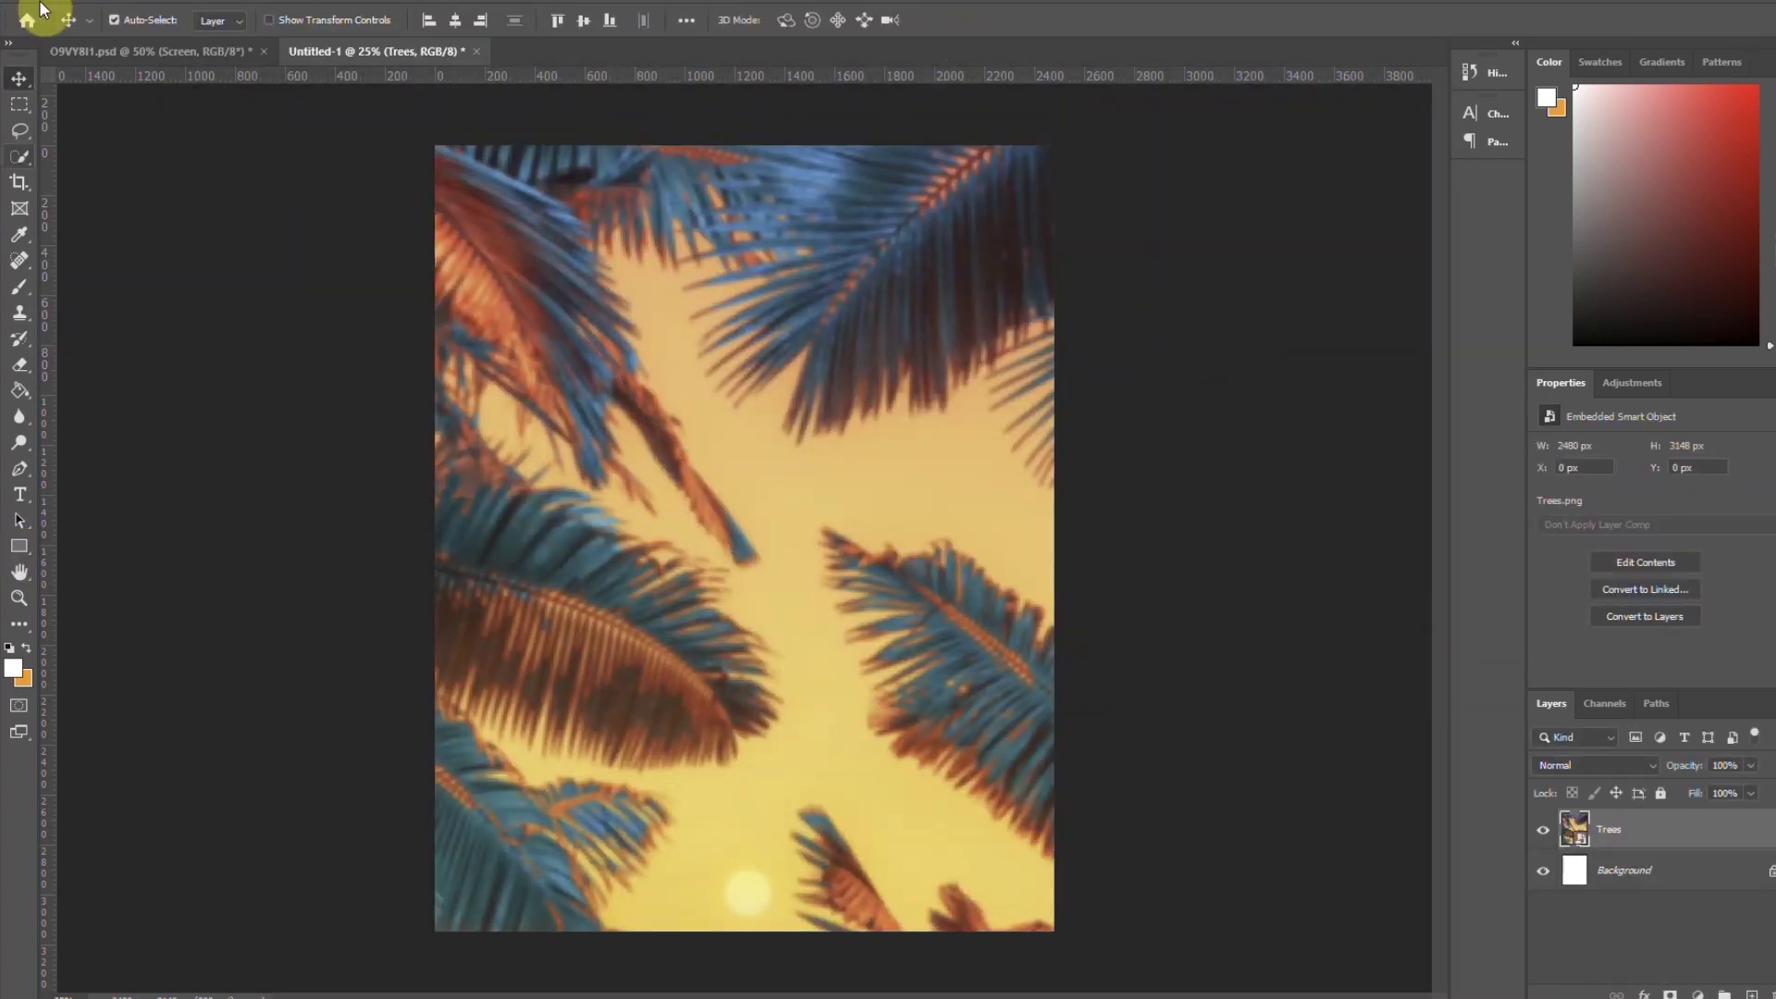
Draw a white-filled circle about 1192 px wide, centred horizontally in the upper part of the canvas
right_click(20, 544)
left_click(104, 584)
left_click_drag(732, 365, 886, 514)
left_click(223, 19)
left_click(139, 127)
left_click(19, 79)
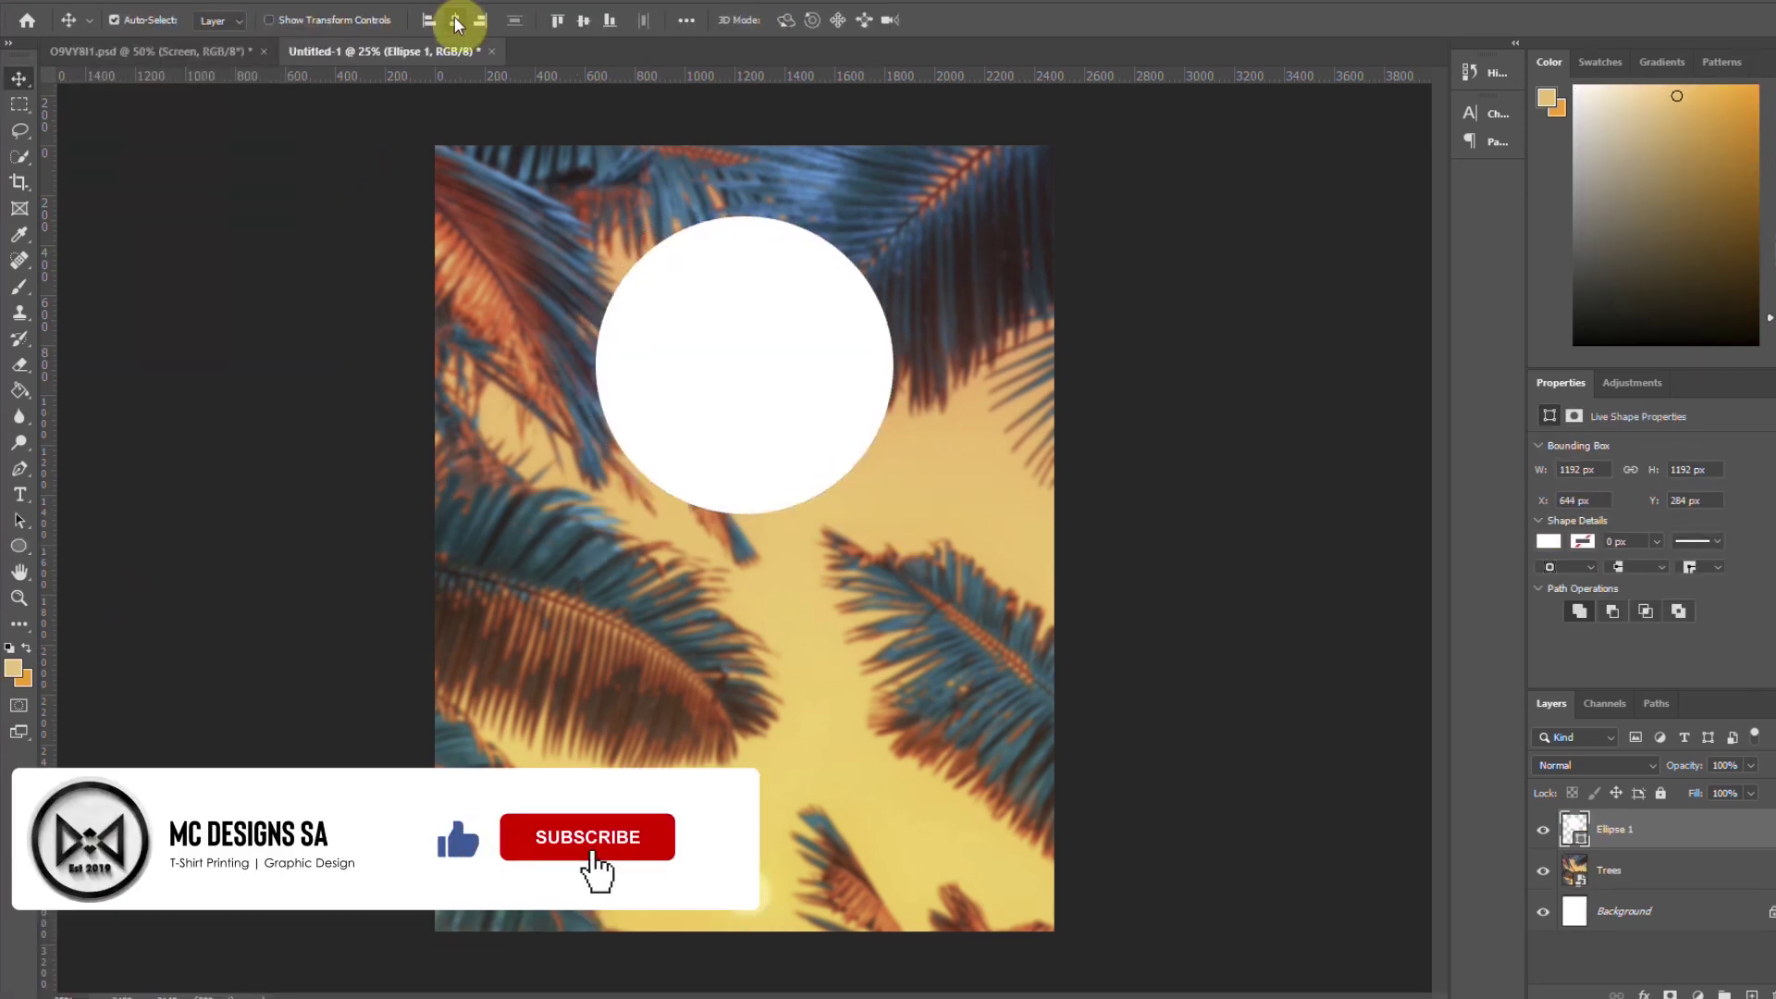
Place the Christmas decoration image with holly, bells and ribbon as an embedded object
left_click(33, 3)
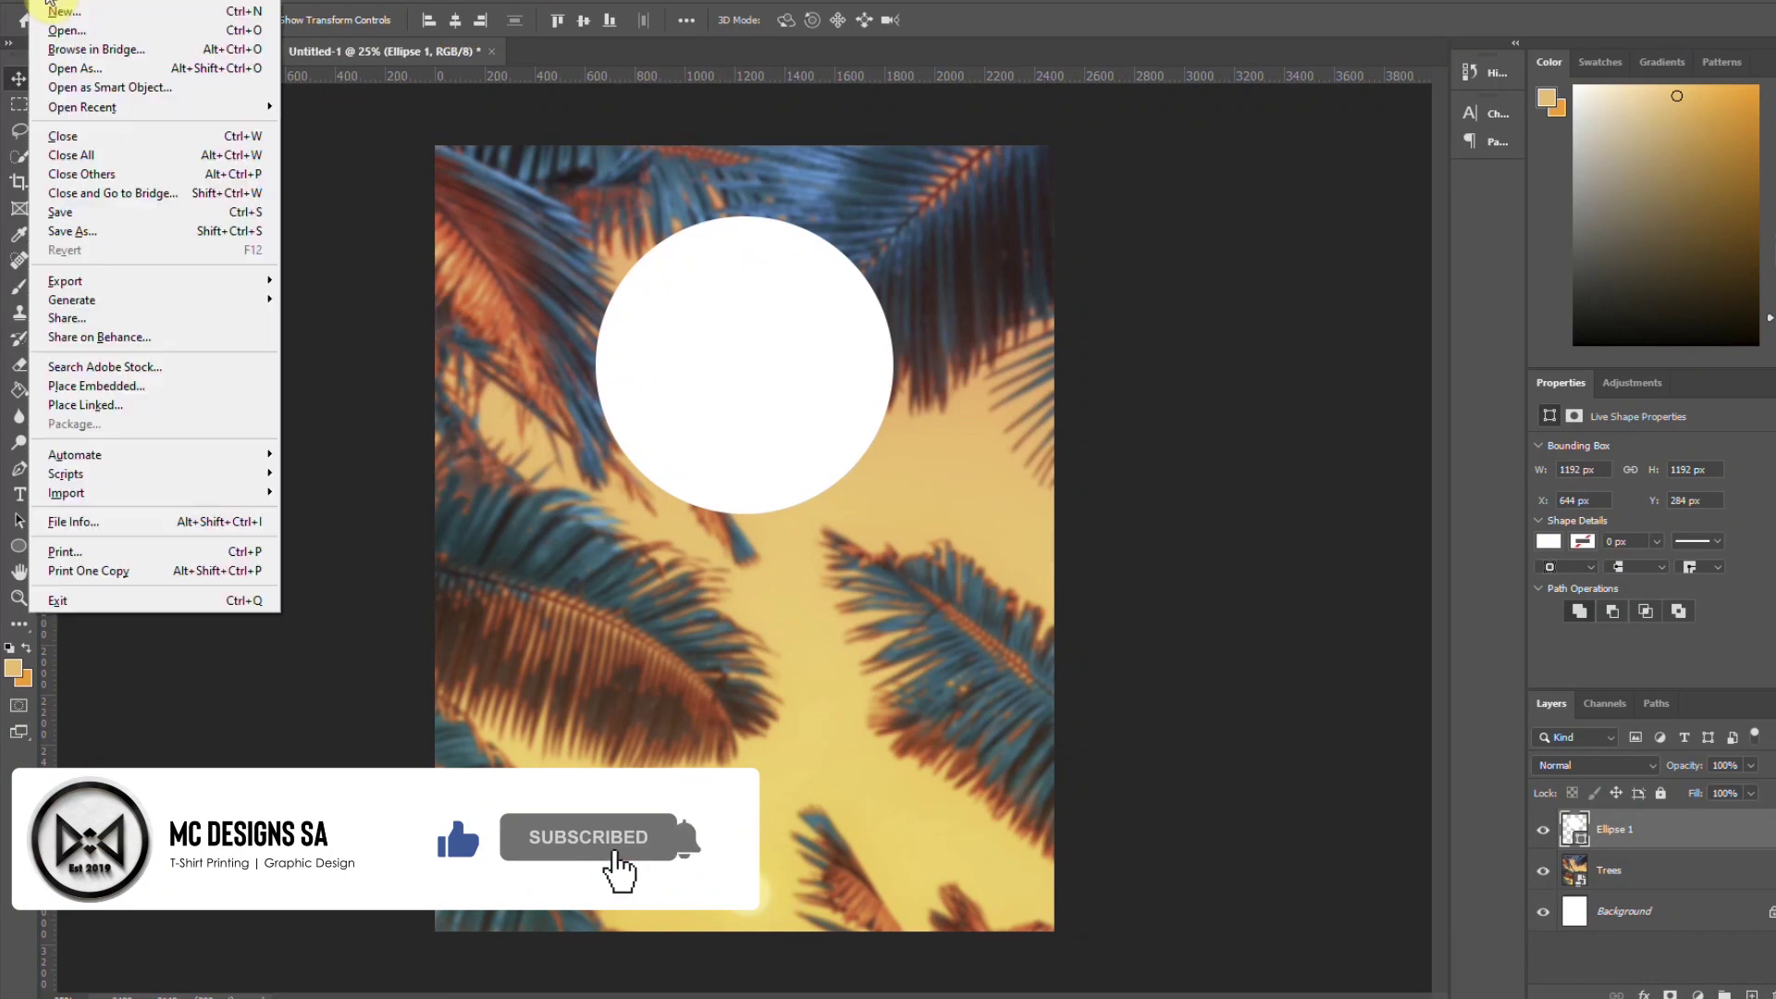
left_click(130, 385)
left_click(560, 136)
double_click(1168, 222)
left_click(824, 268)
left_click(1273, 636)
Scale the Christmas decoration to about 707 px wide, rotating and positioning it along the circle's upper-left edge
left_click_drag(1051, 535, 636, 524)
left_click_drag(508, 492, 605, 255)
left_click_drag(755, 428, 767, 411)
left_click_drag(627, 277, 635, 294)
left_click_drag(746, 429, 722, 404)
left_click_drag(626, 297, 636, 316)
left_click_drag(729, 420, 769, 444)
key("Right")
key("Right")
left_click(952, 20)
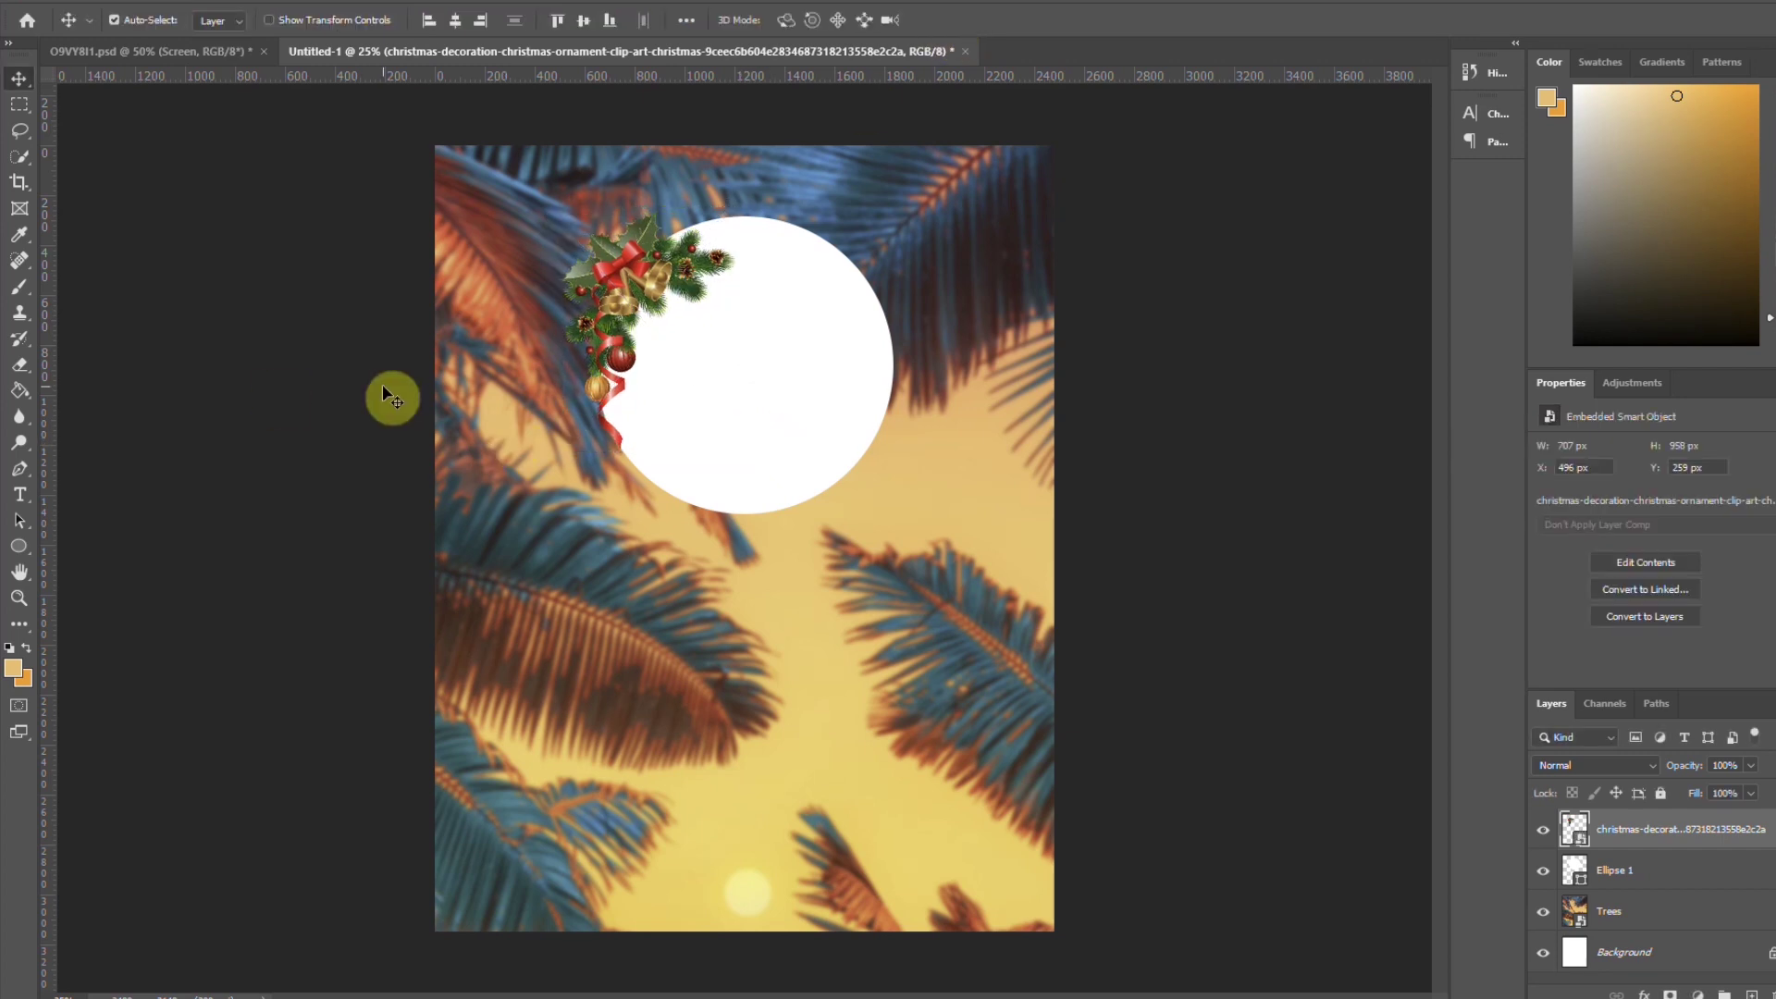
Add the text "xmas" in Monument Extended Ultrabold on the poster below the circle
left_click(20, 495)
left_click(546, 698)
type("xmas")
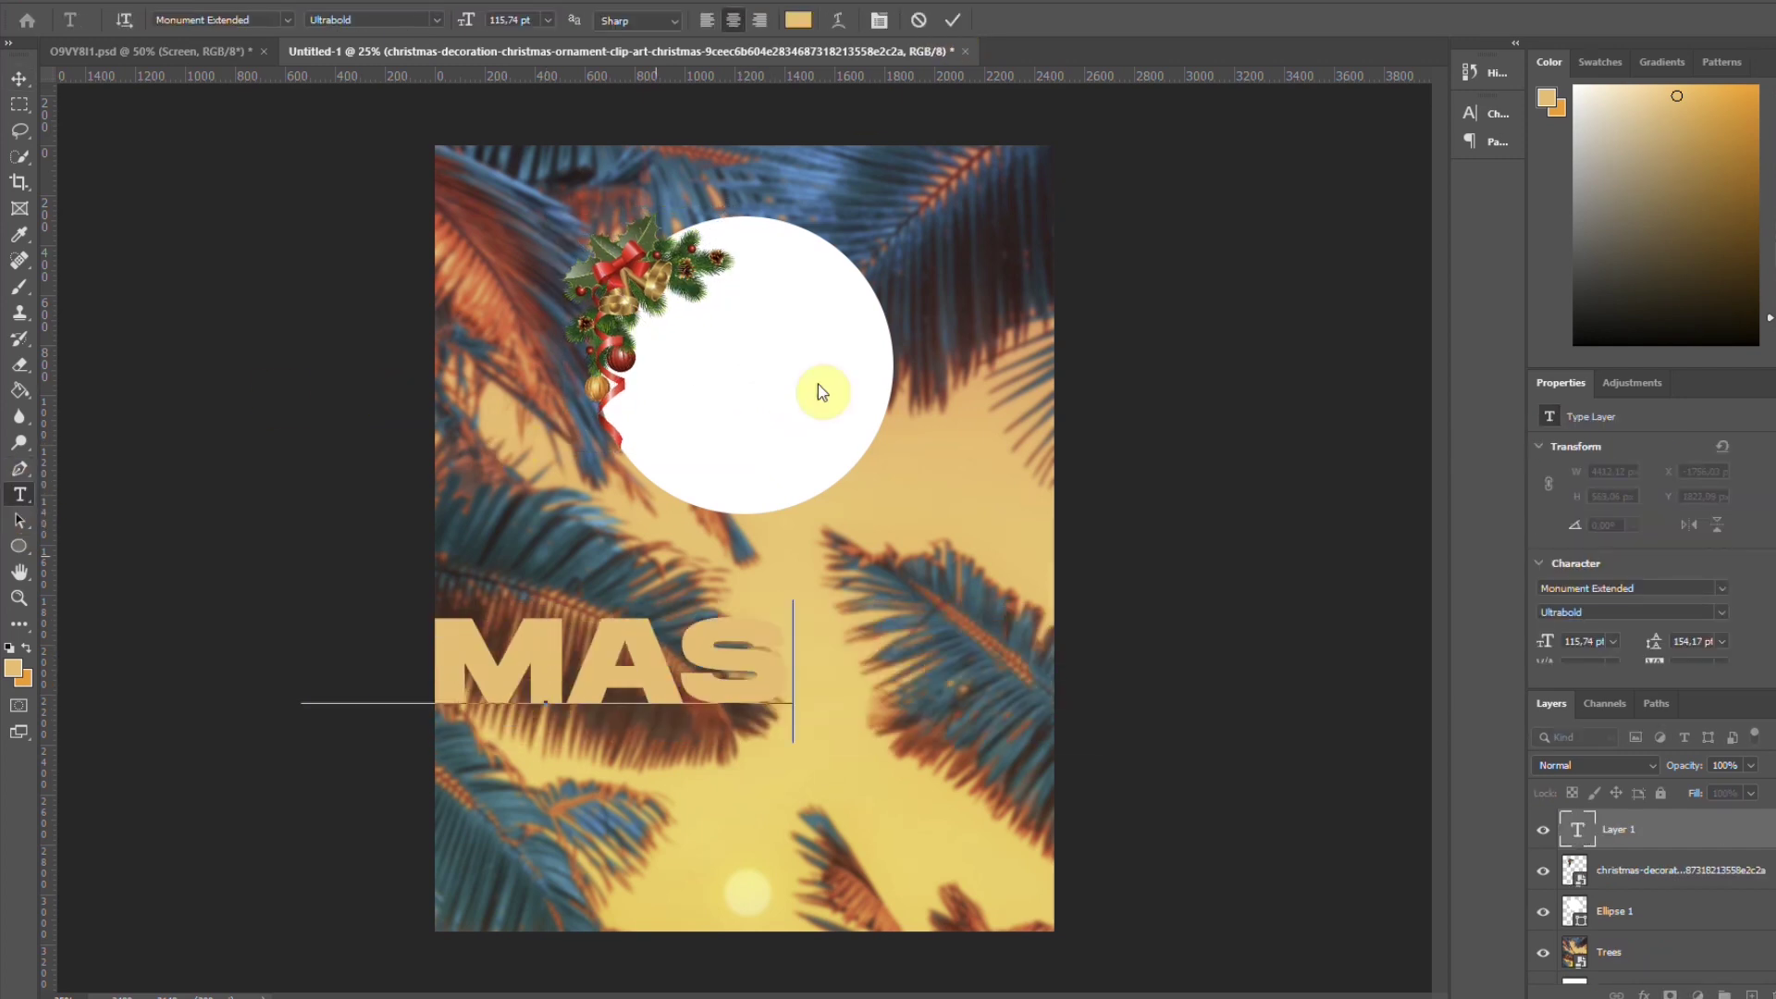
left_click(953, 21)
Move the XMAS text into the white circle and scale it to about 47%
left_click(20, 80)
left_click_drag(566, 664, 805, 383)
key("ctrl+t")
left_click_drag(1013, 456, 748, 393)
left_click_drag(653, 354, 755, 339)
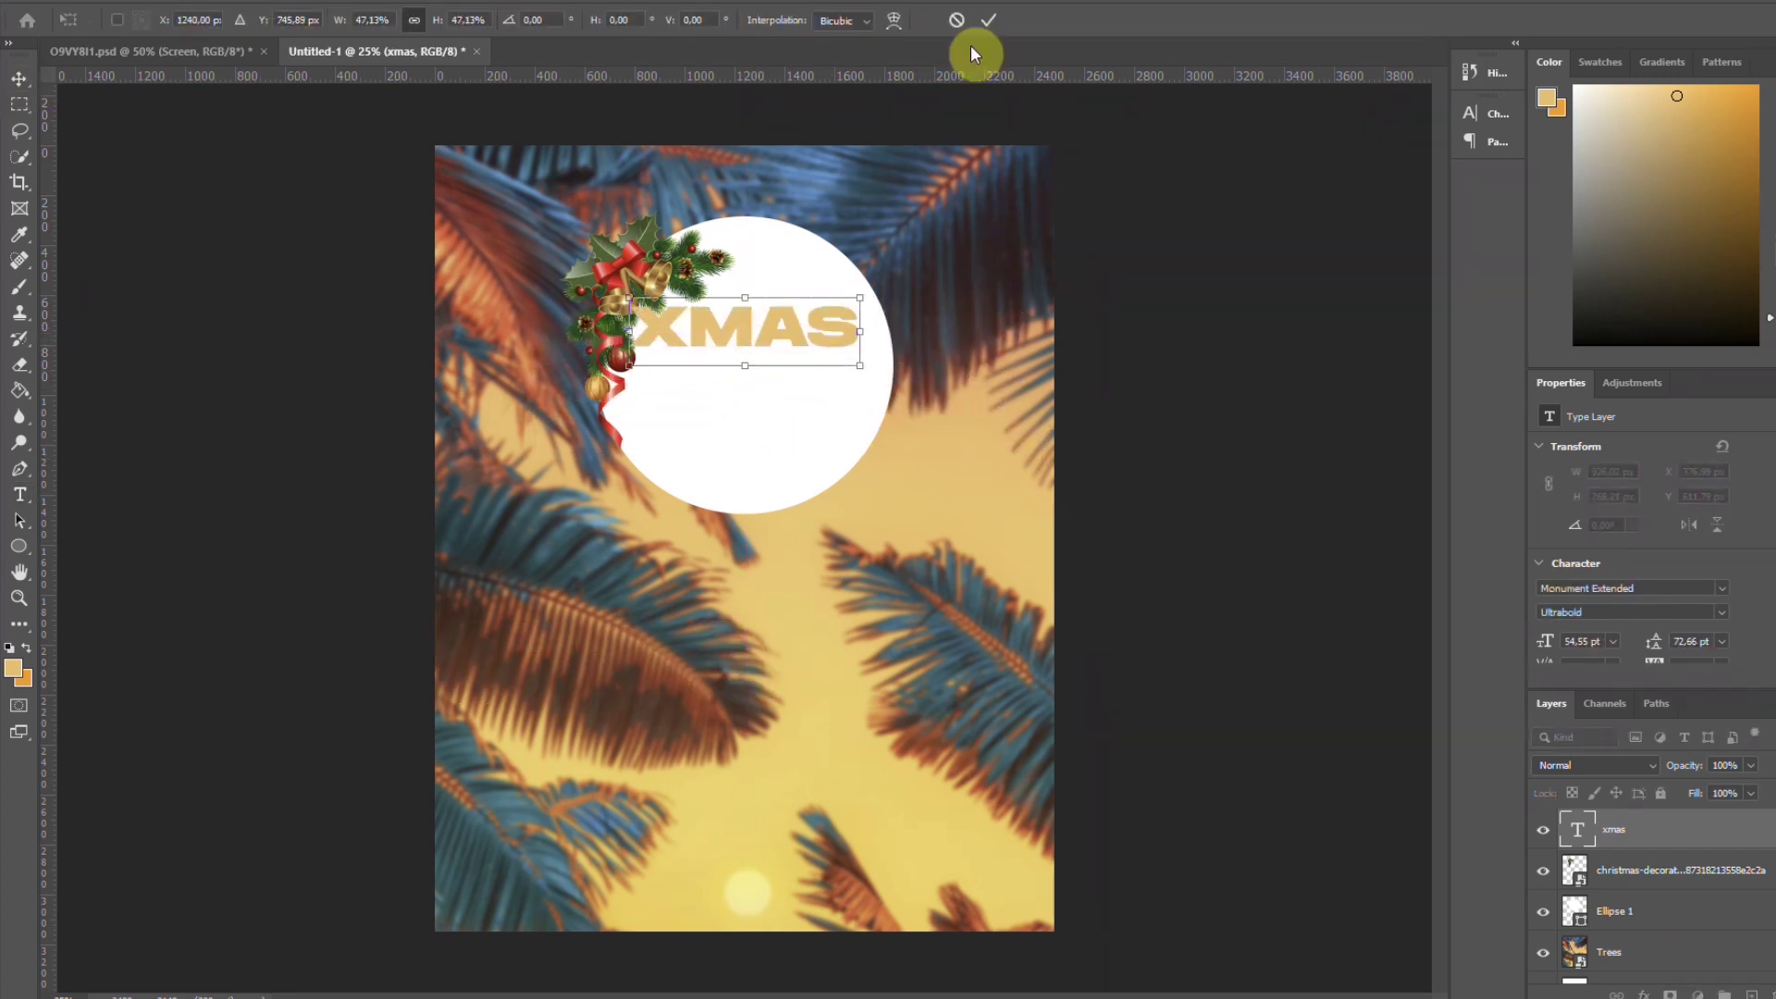
left_click(988, 21)
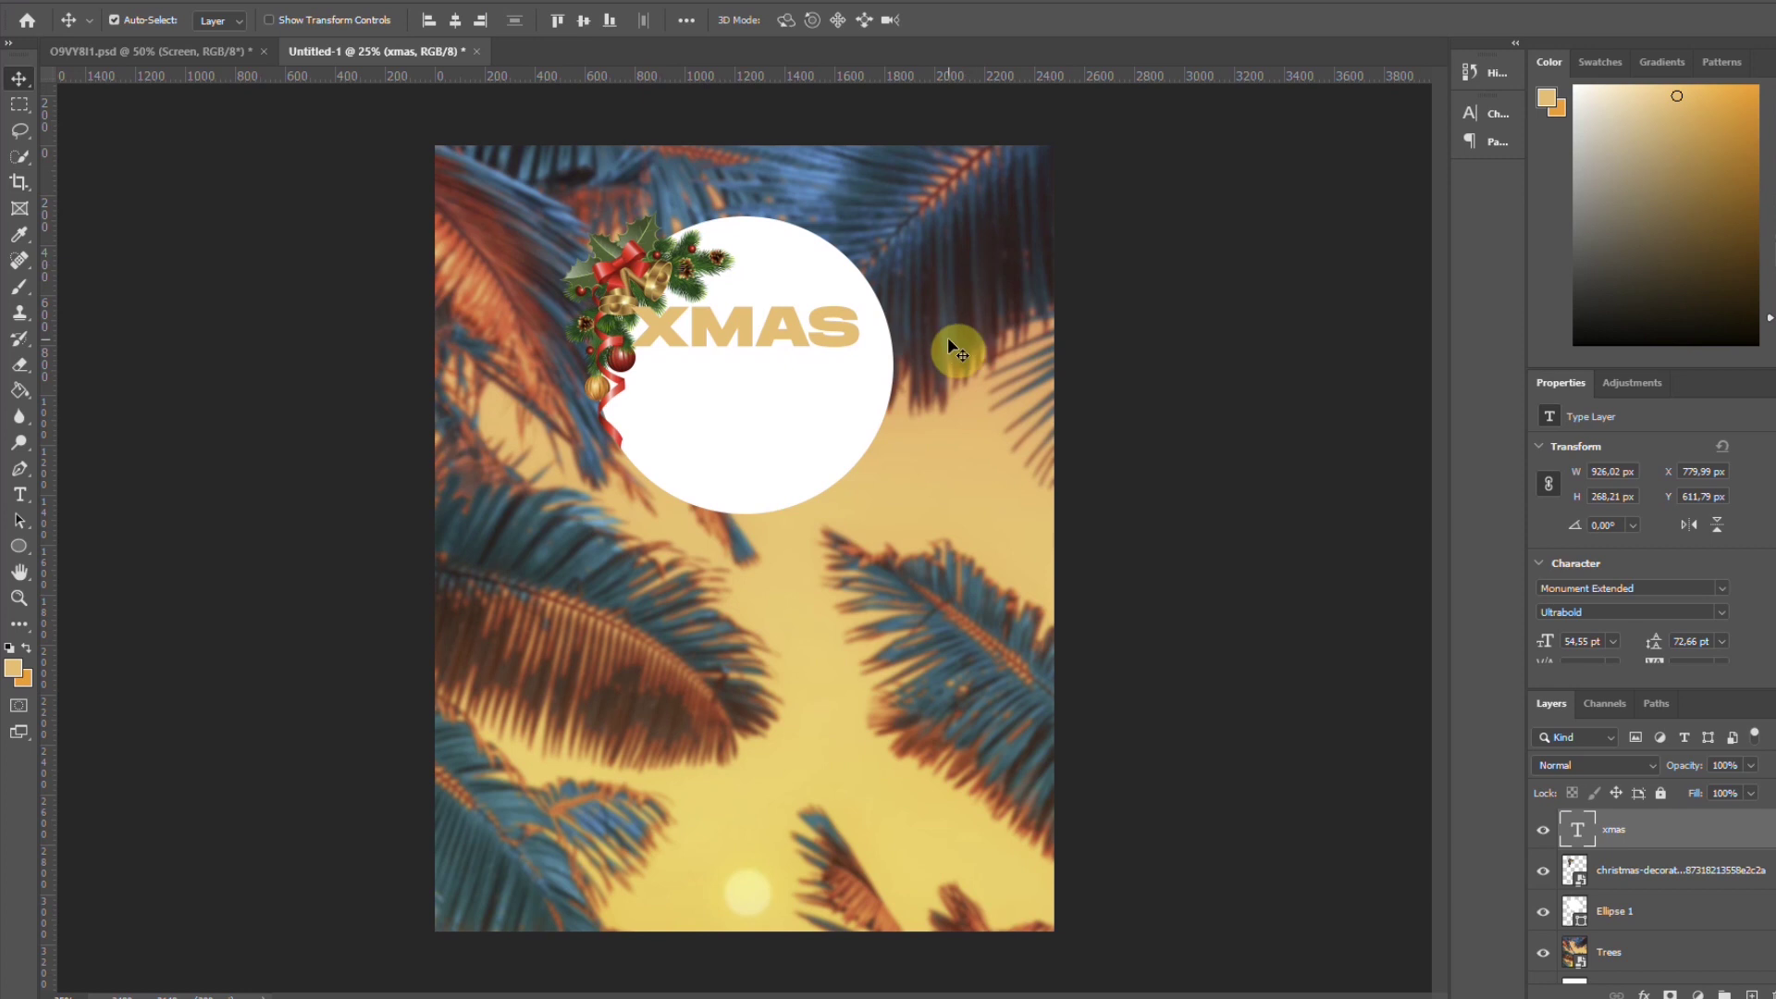
Set the XMAS text colour to red and its tracking to 0
scroll(1628, 555, "down", 2)
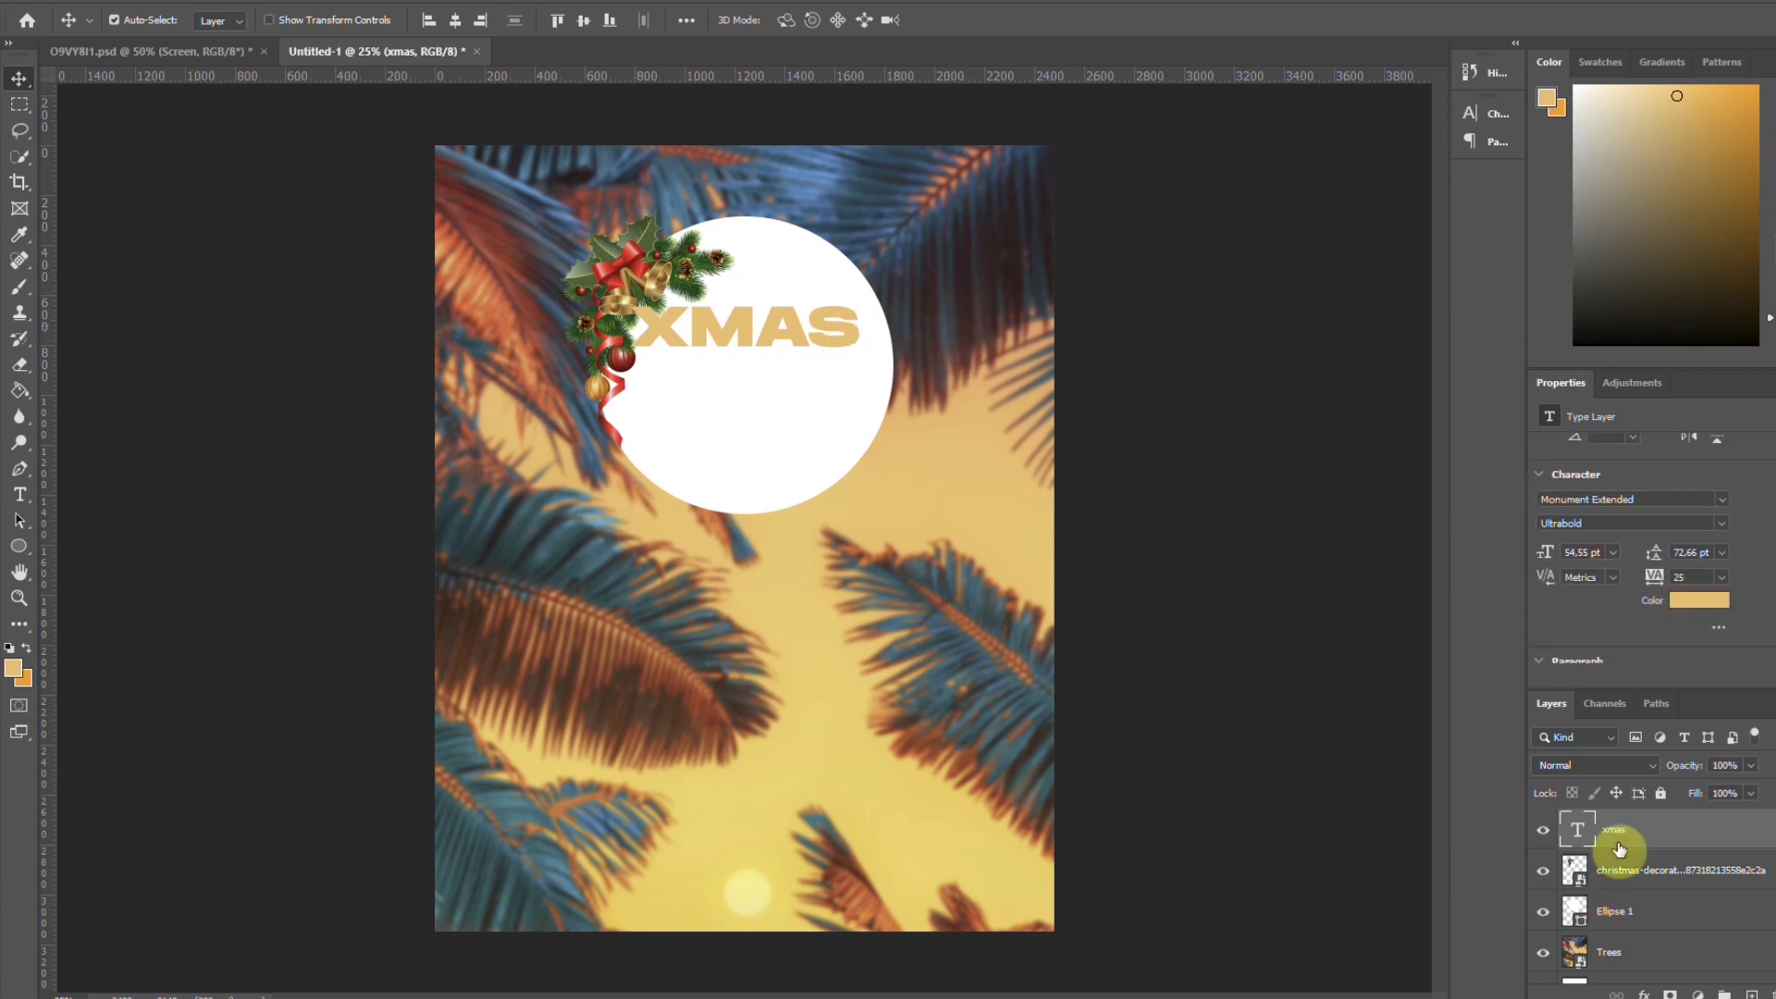
left_click(1704, 608)
left_click(1591, 582)
left_click_drag(1537, 601, 1568, 581)
left_click(1733, 574)
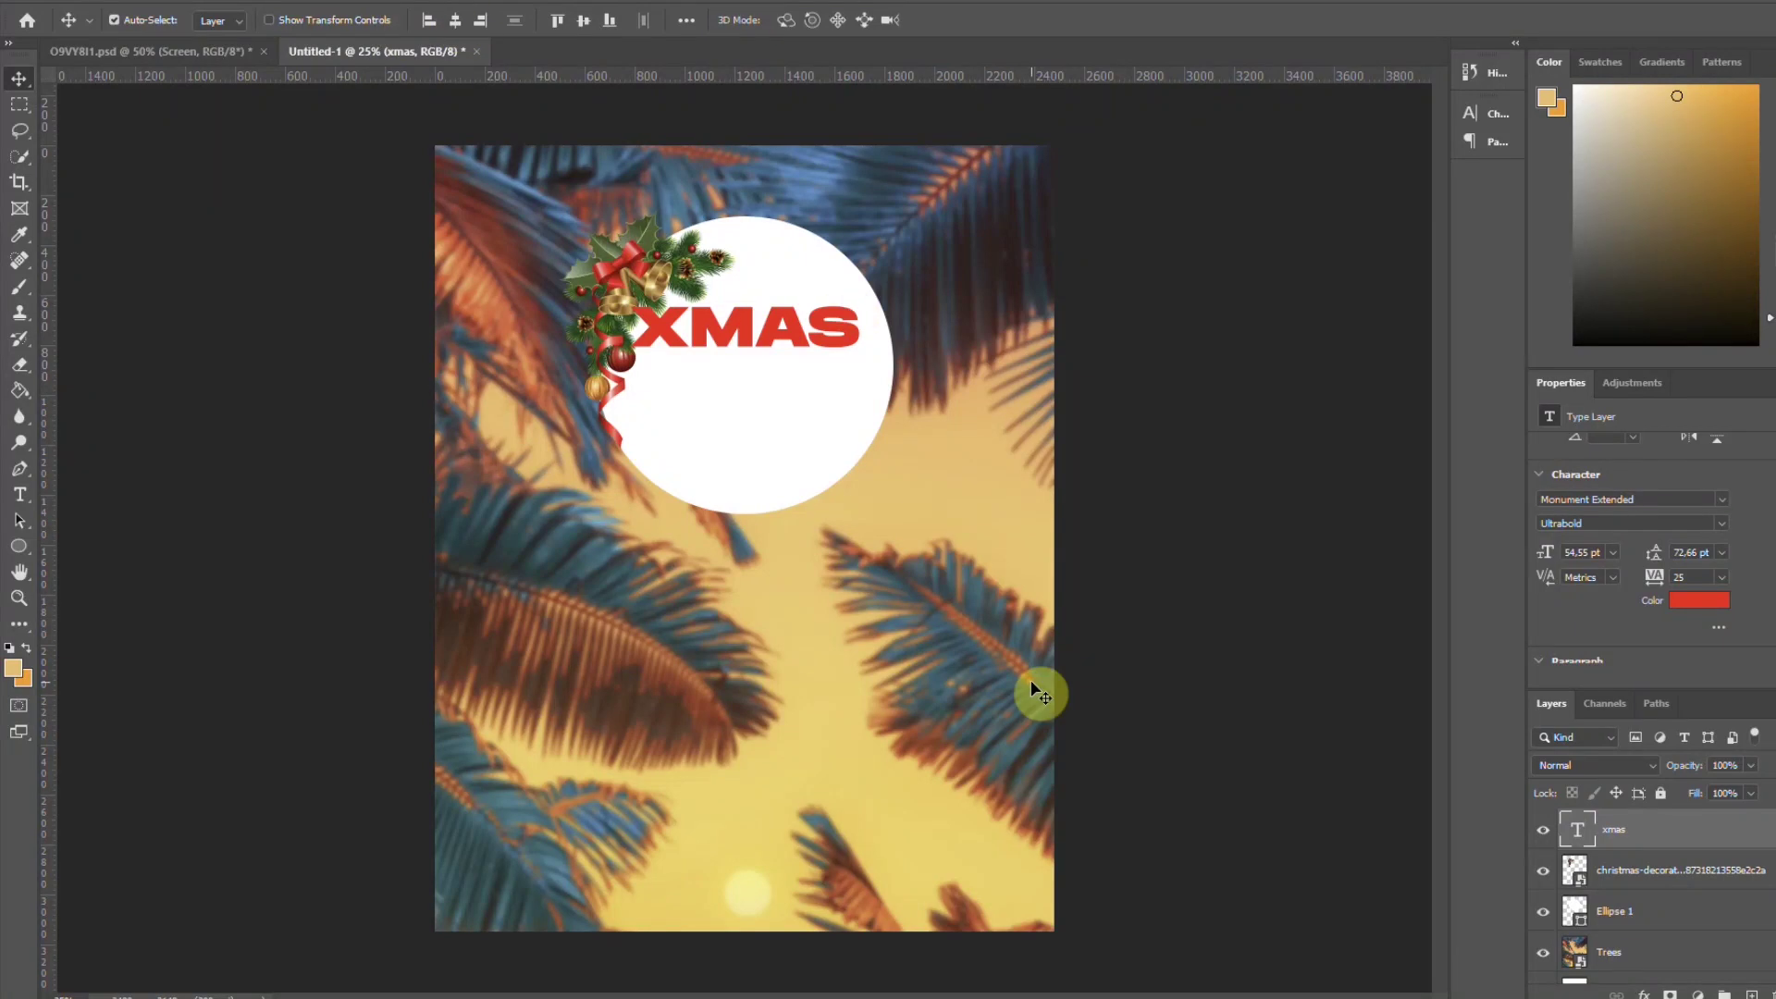
left_click(1721, 577)
left_click(1726, 688)
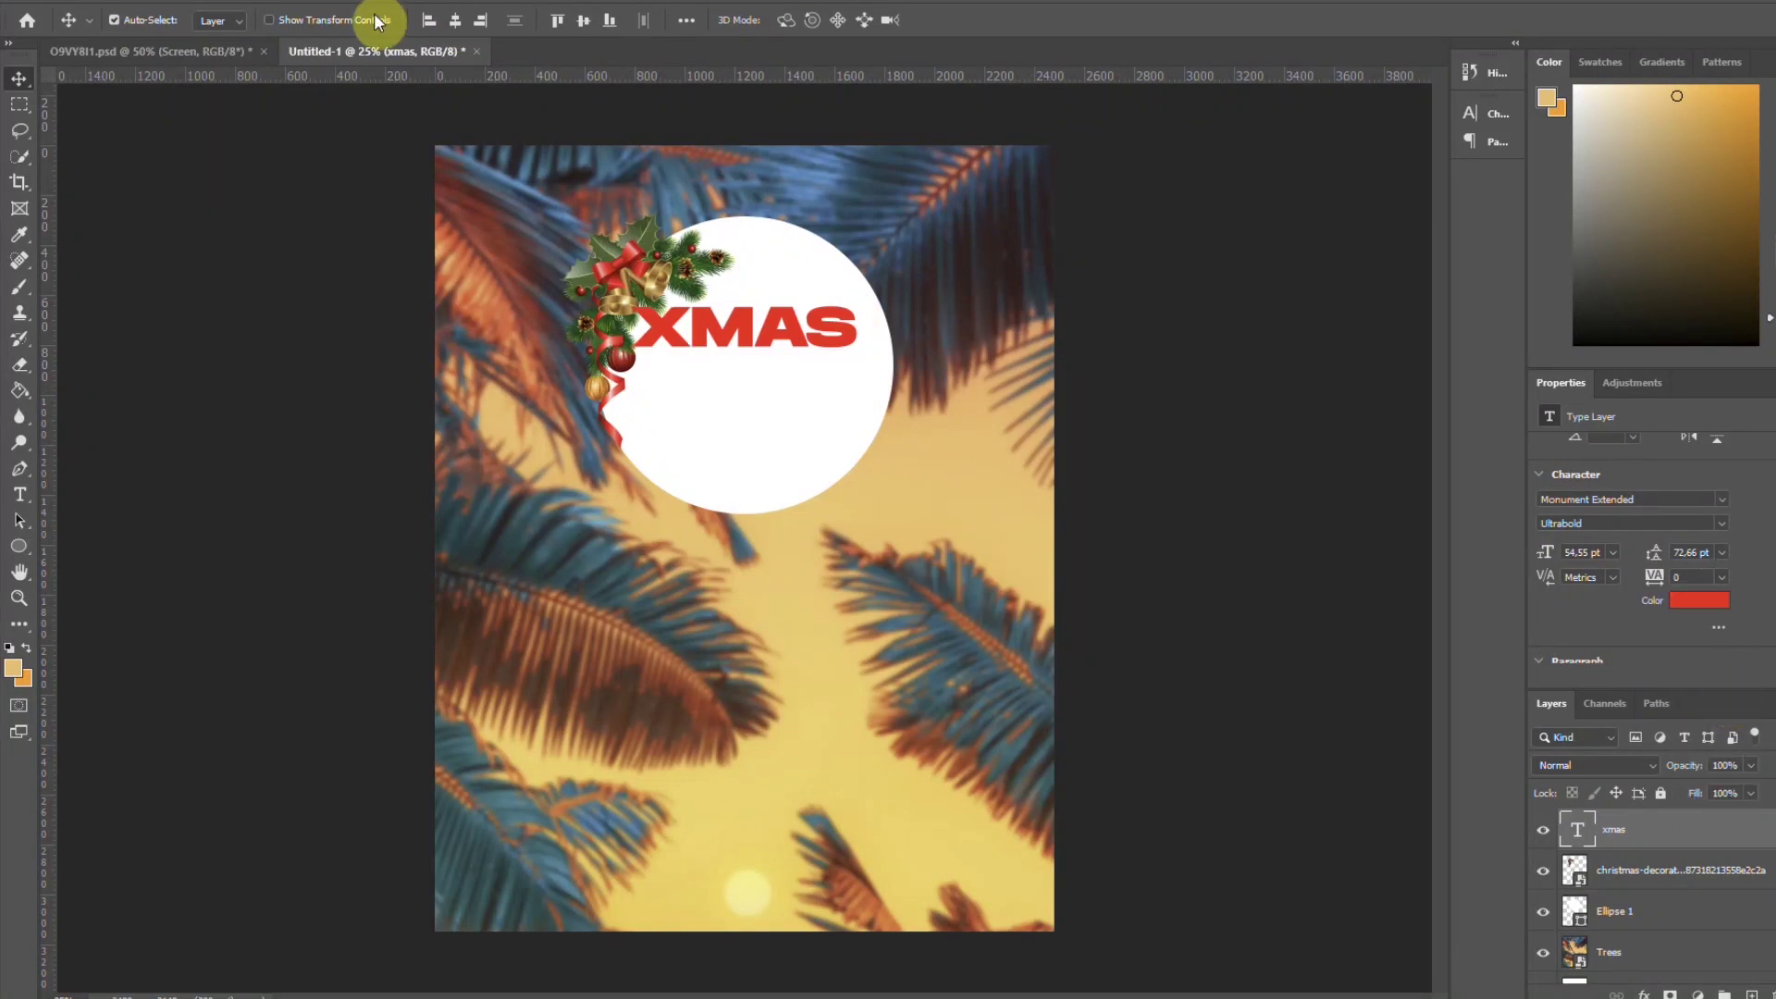
Centre the XMAS text horizontally on the canvas
left_click(727, 363)
left_click(827, 332)
left_click(455, 20)
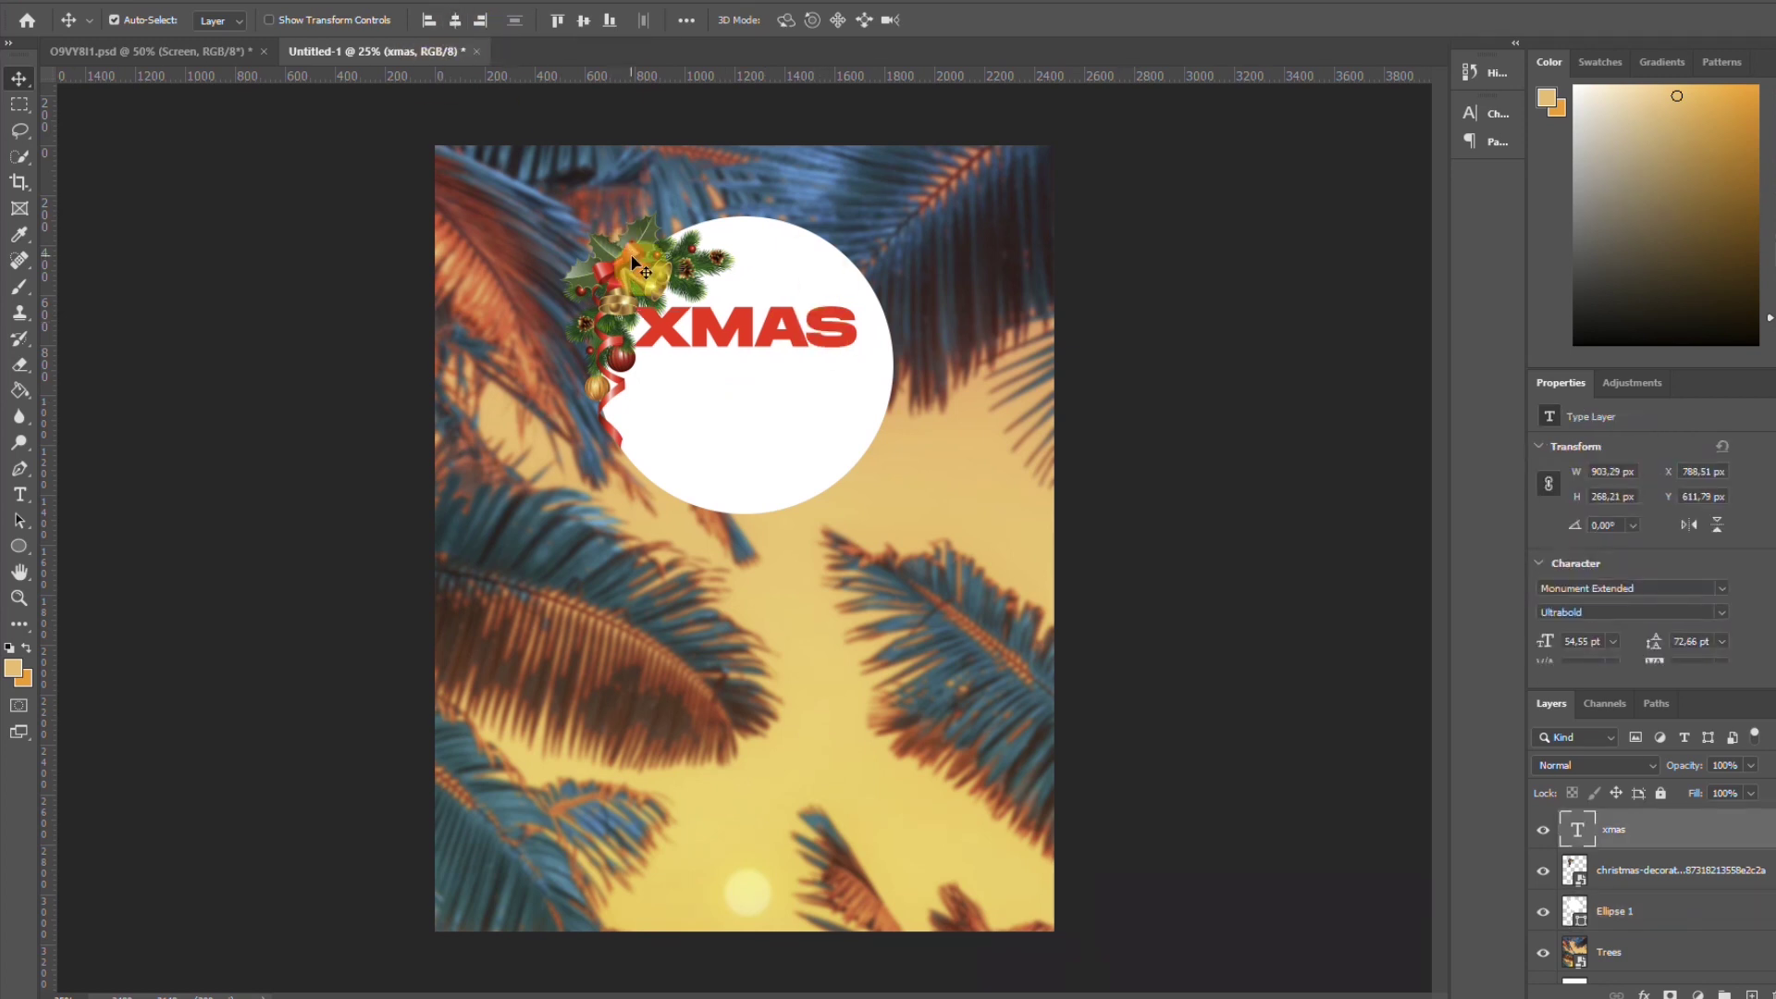
Duplicate the Christmas decoration, then flip it horizontally and rotate it to fit the circle's right edge
left_click(629, 257)
key("ctrl+j")
left_click_drag(632, 271, 798, 391)
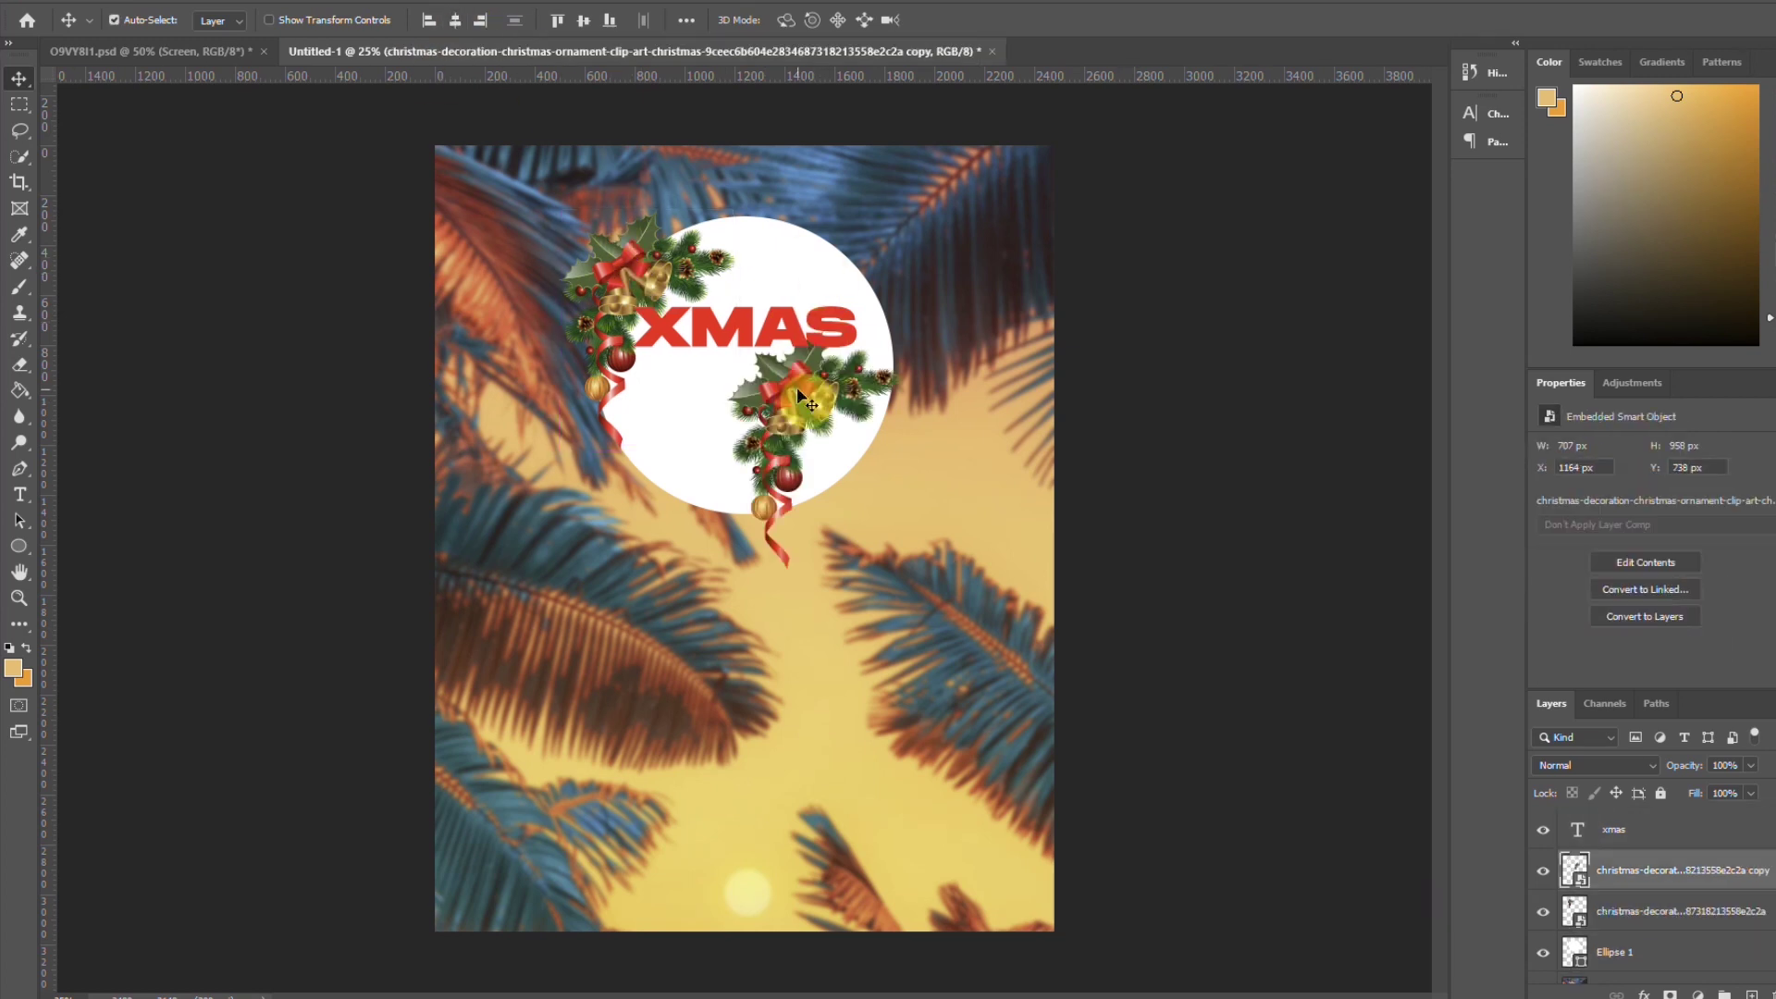
key("ctrl+t")
right_click(768, 418)
left_click(918, 740)
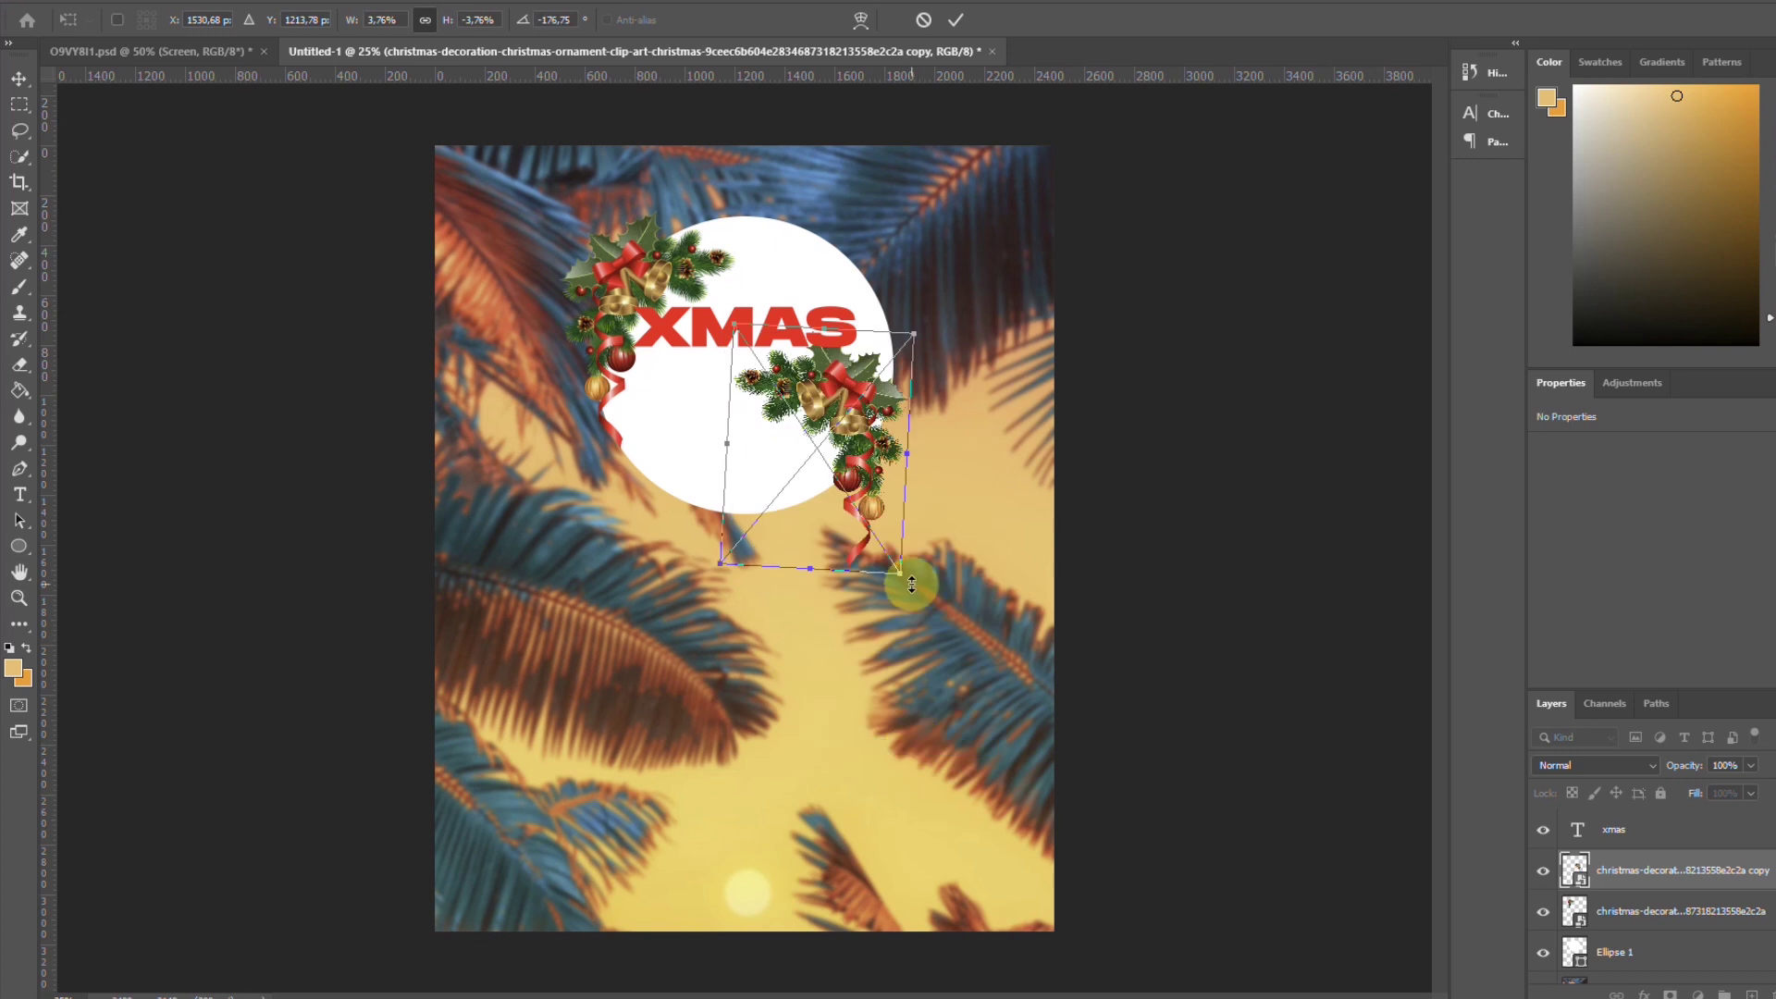
left_click_drag(913, 585, 814, 613)
left_click_drag(838, 474, 877, 405)
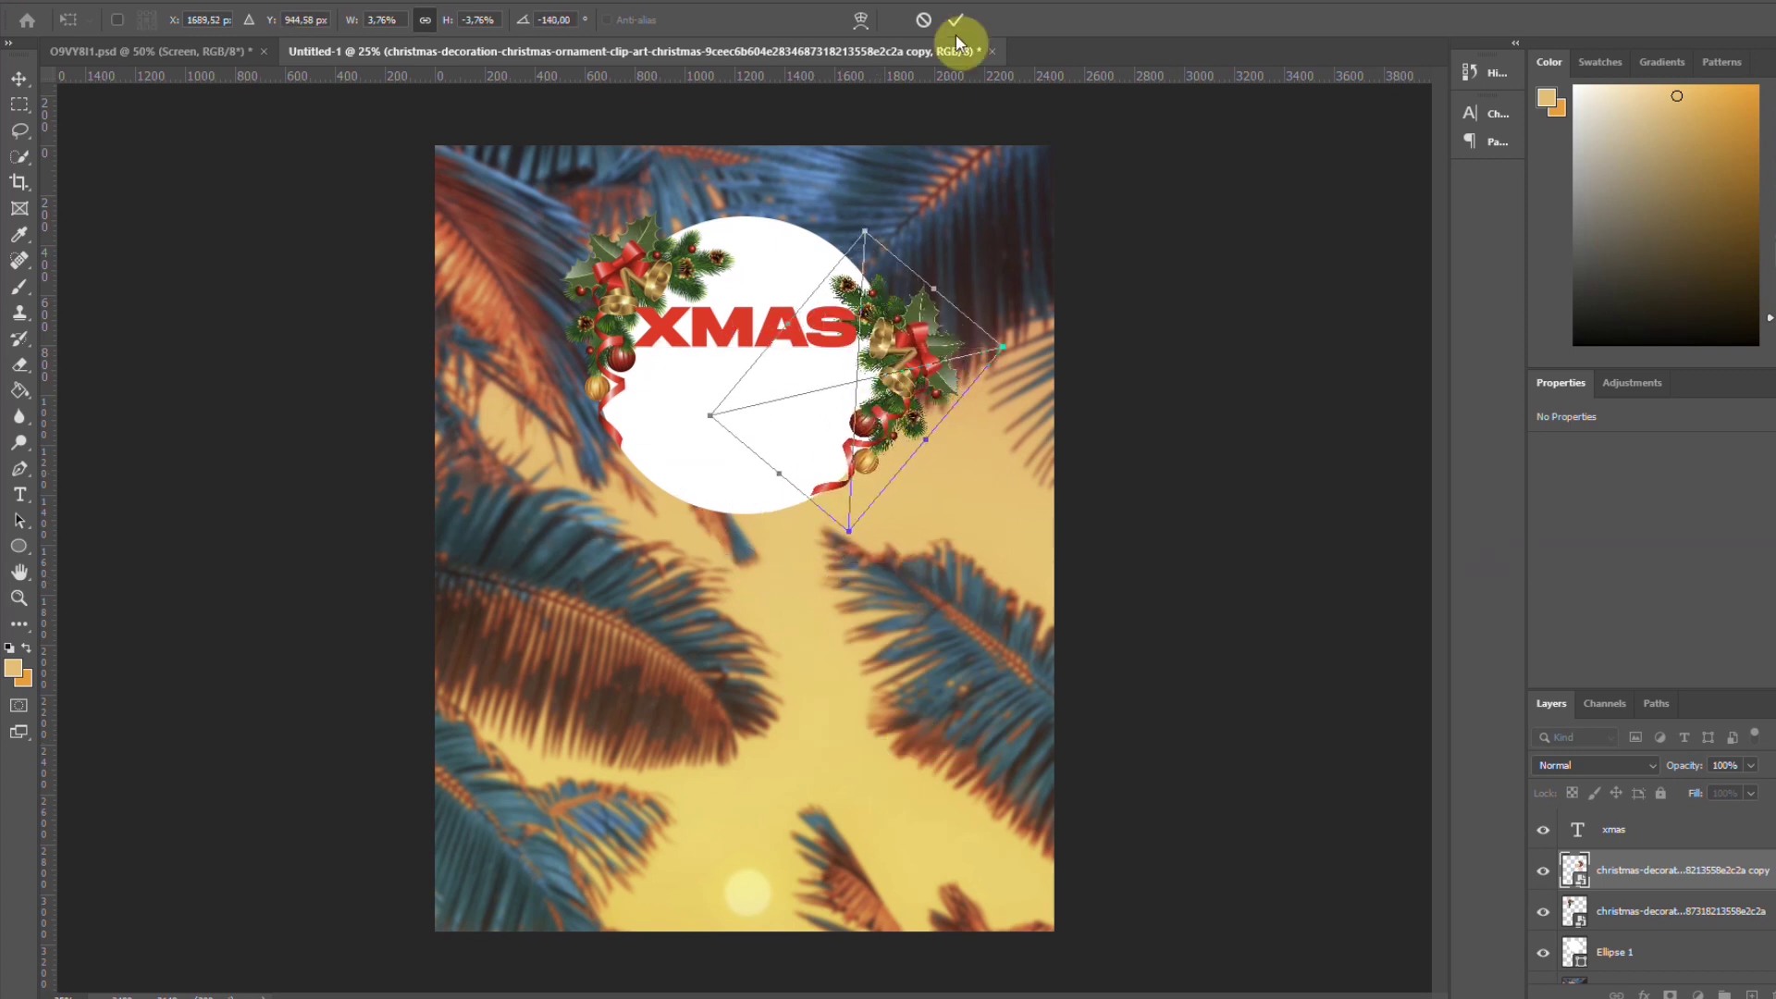
left_click(955, 19)
Add the text "festive" and scale it to about 27.5 pt, directly beneath XMAS in the circle
left_click(20, 495)
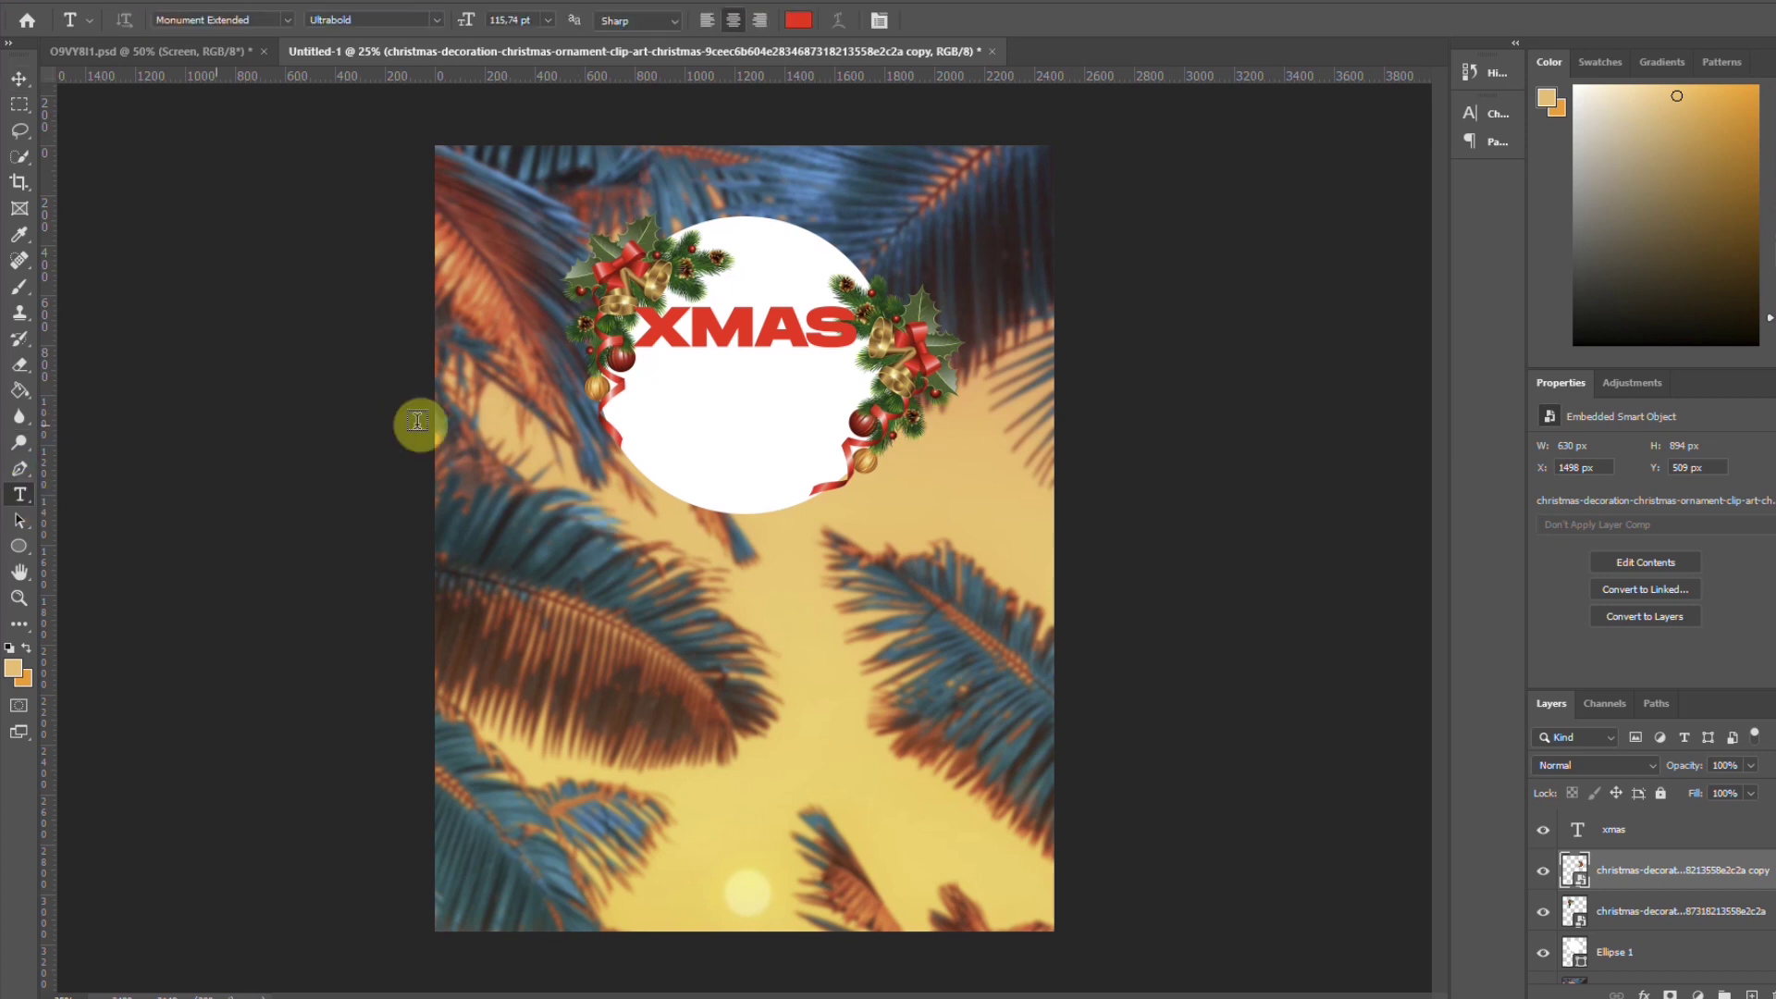
left_click(741, 653)
type("FEstive")
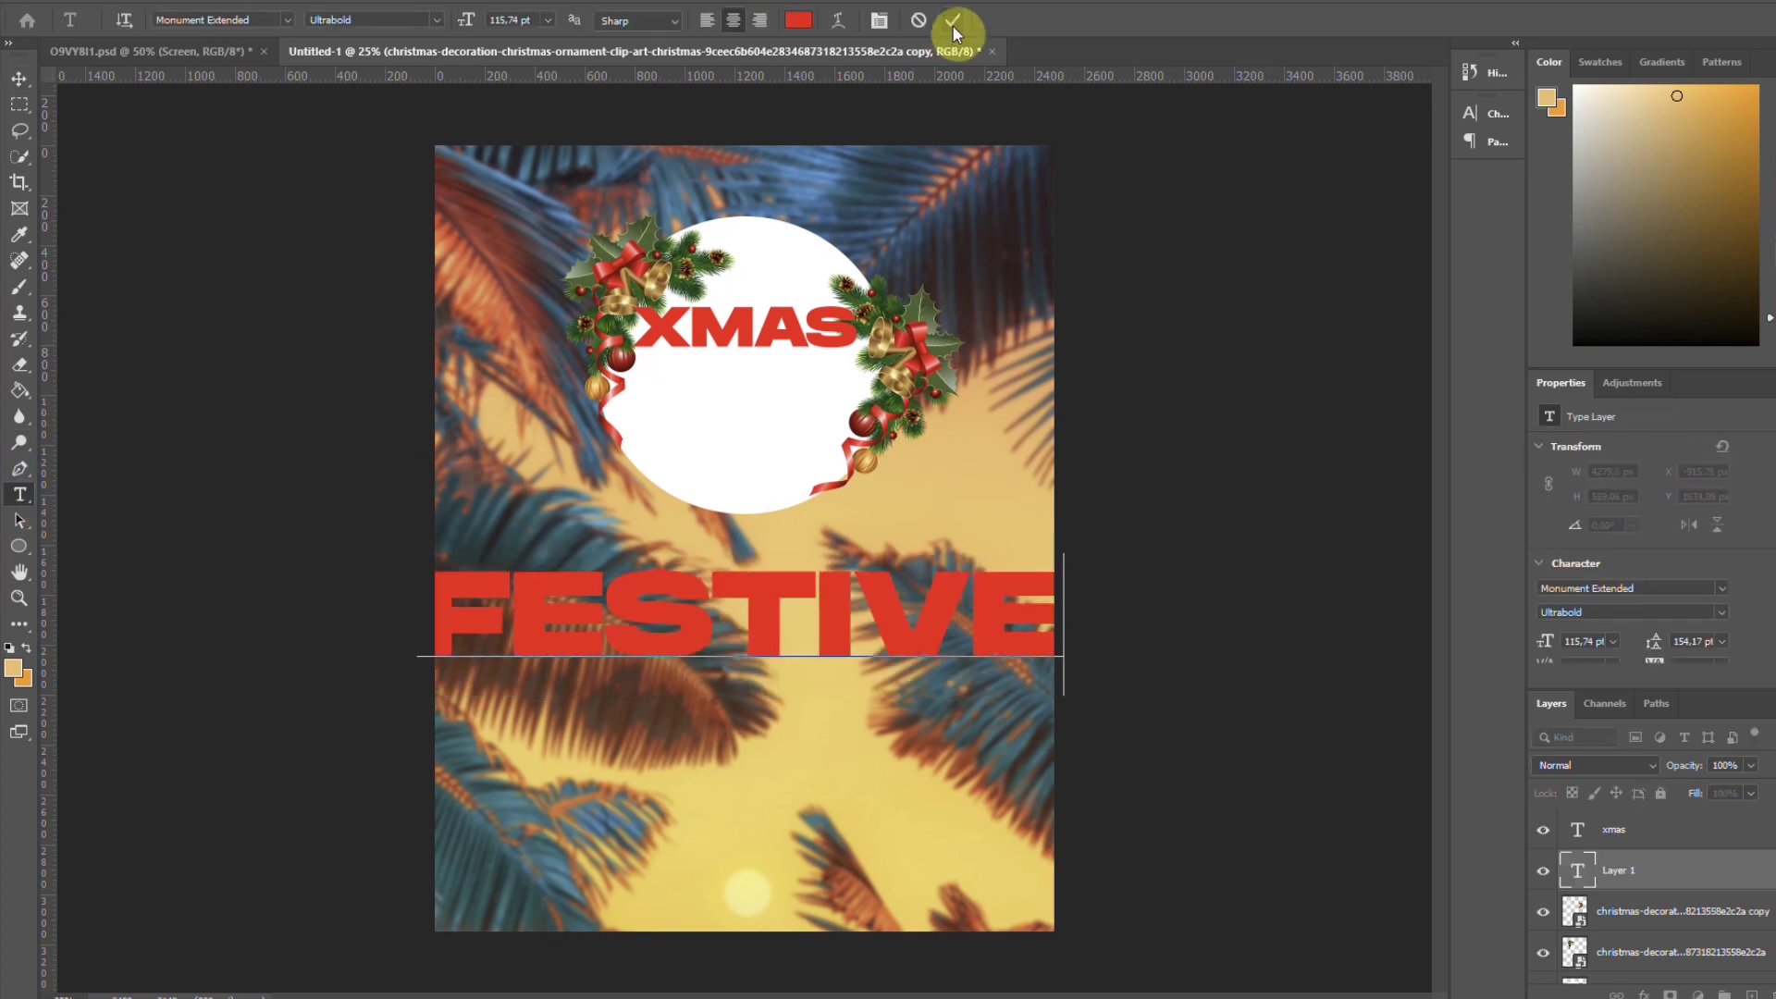
left_click(953, 19)
key("ctrl+t")
left_click_drag(1064, 695, 757, 379)
left_click(989, 20)
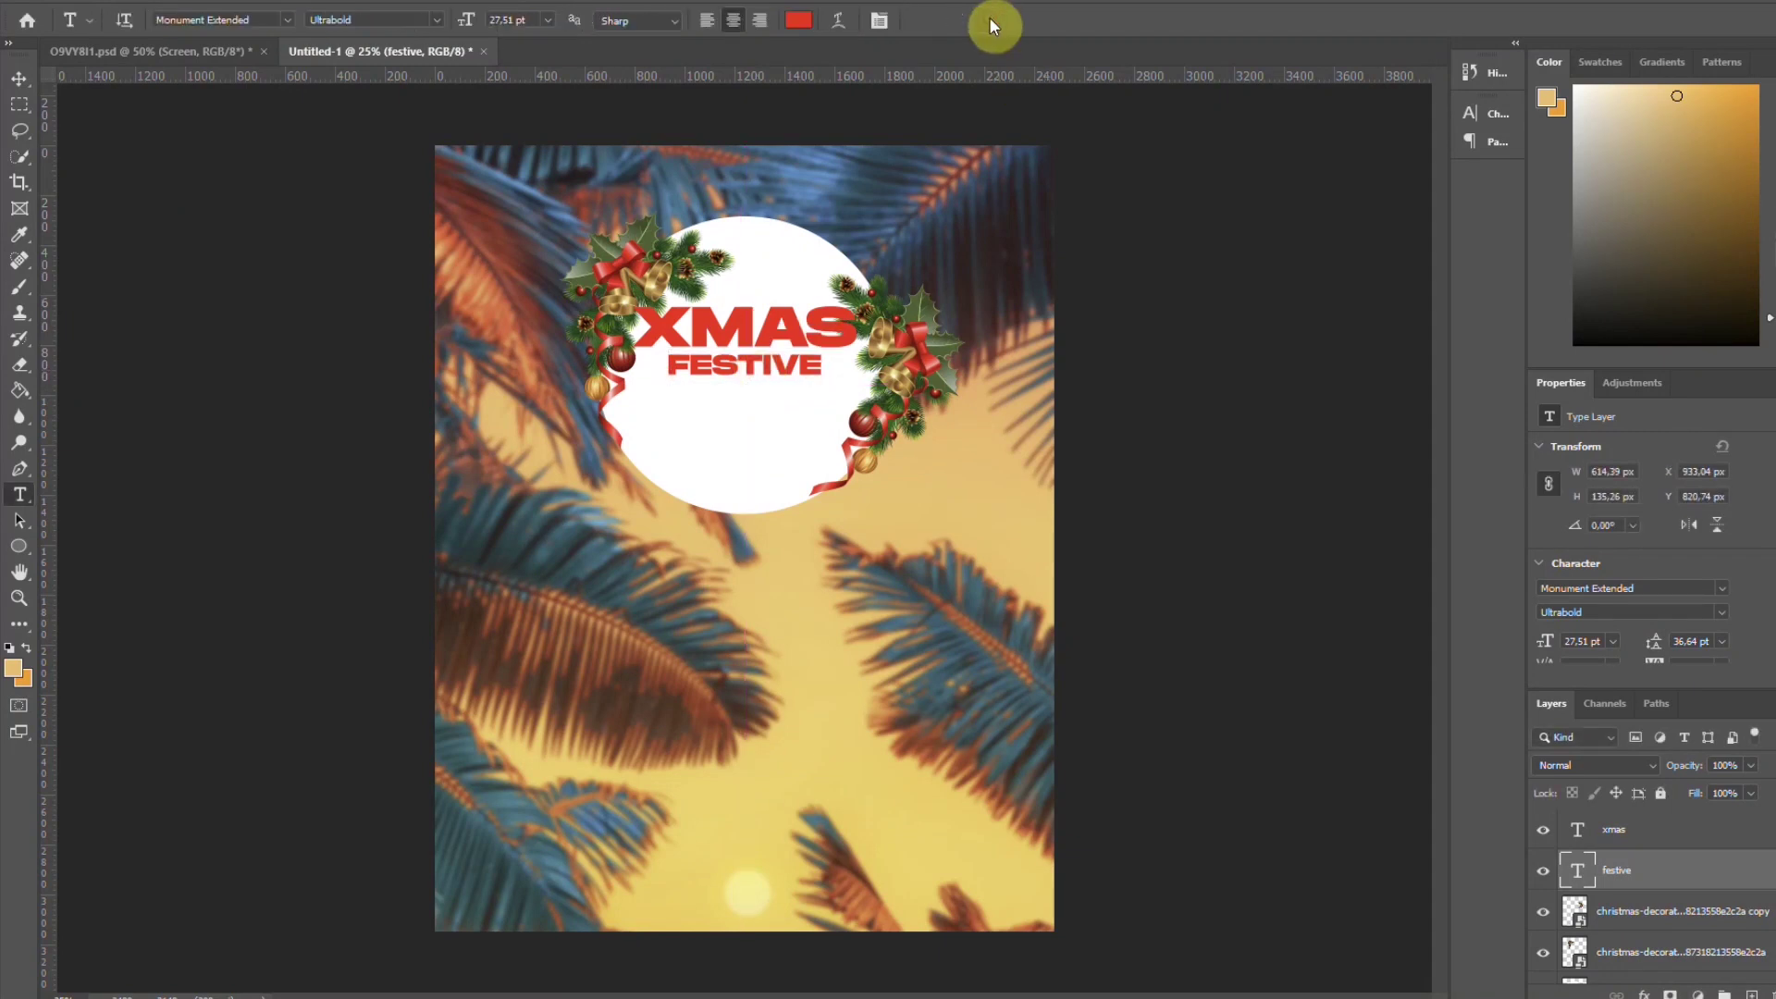
Add the text "Celebration" on the poster below the circle
left_click(722, 707)
type("CELEBRATION")
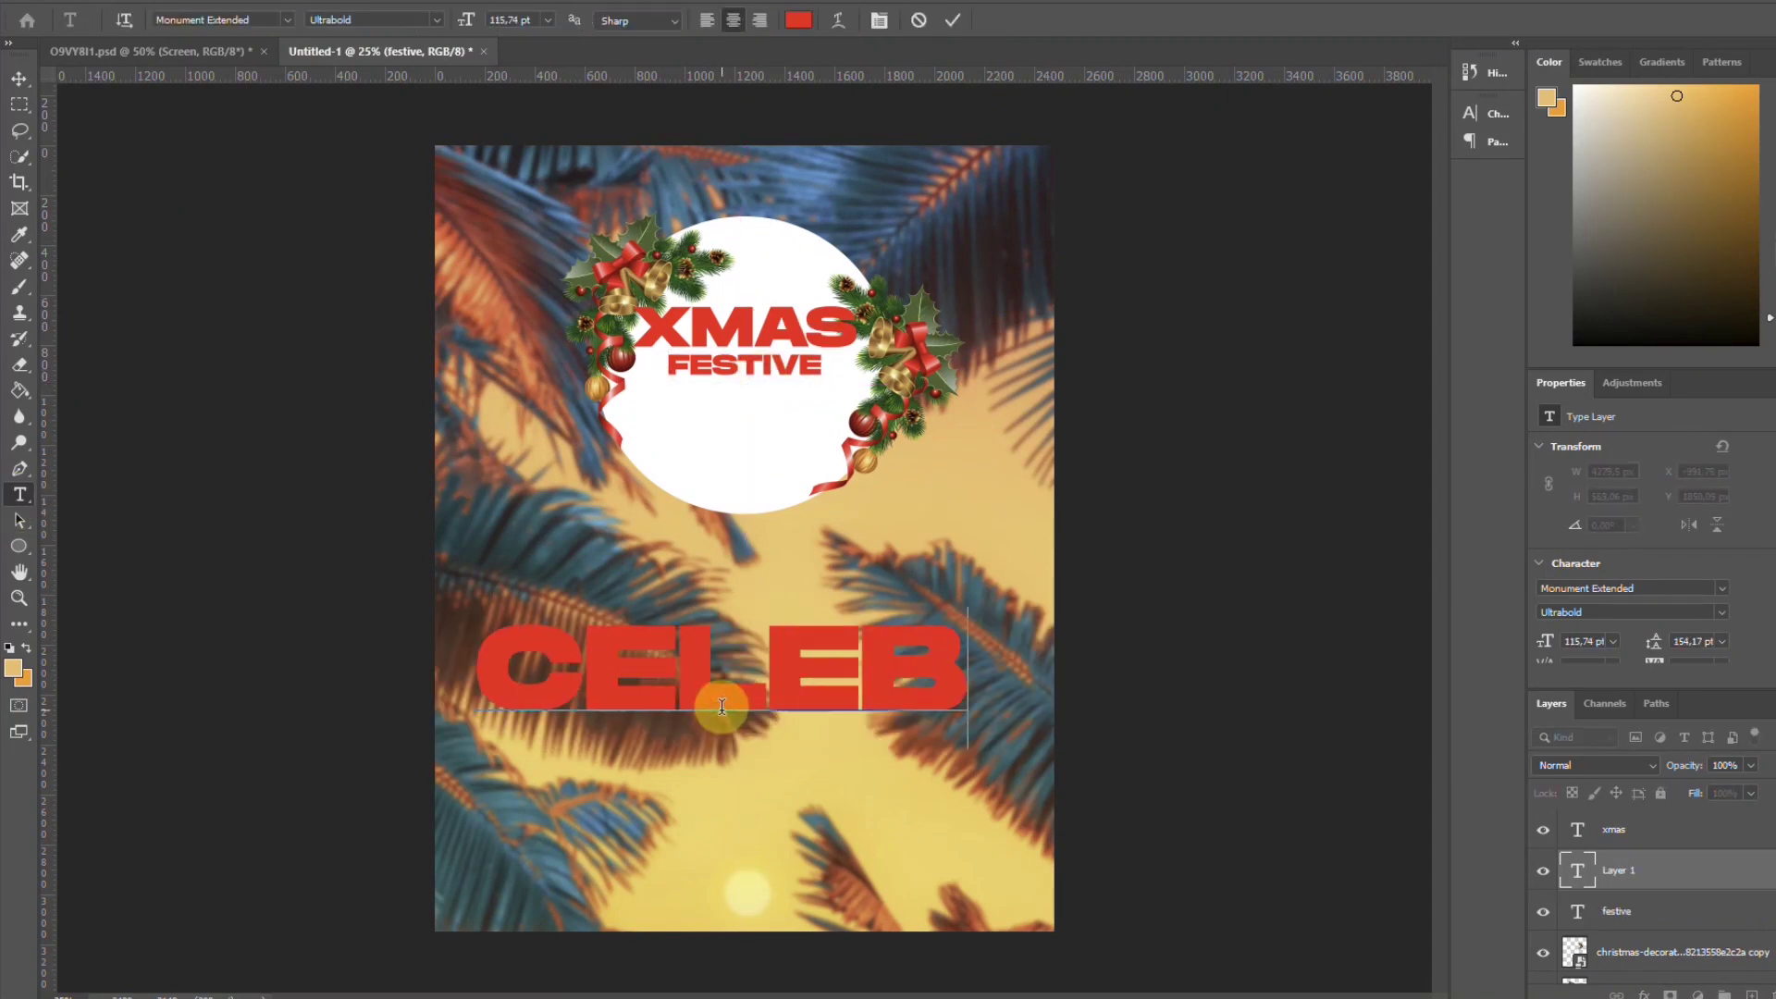
left_click(953, 20)
Turn off all caps for the Celebration text and change its font to Brittany Signature
scroll(1763, 486, "down", 1)
scroll(1646, 534, "down", 1)
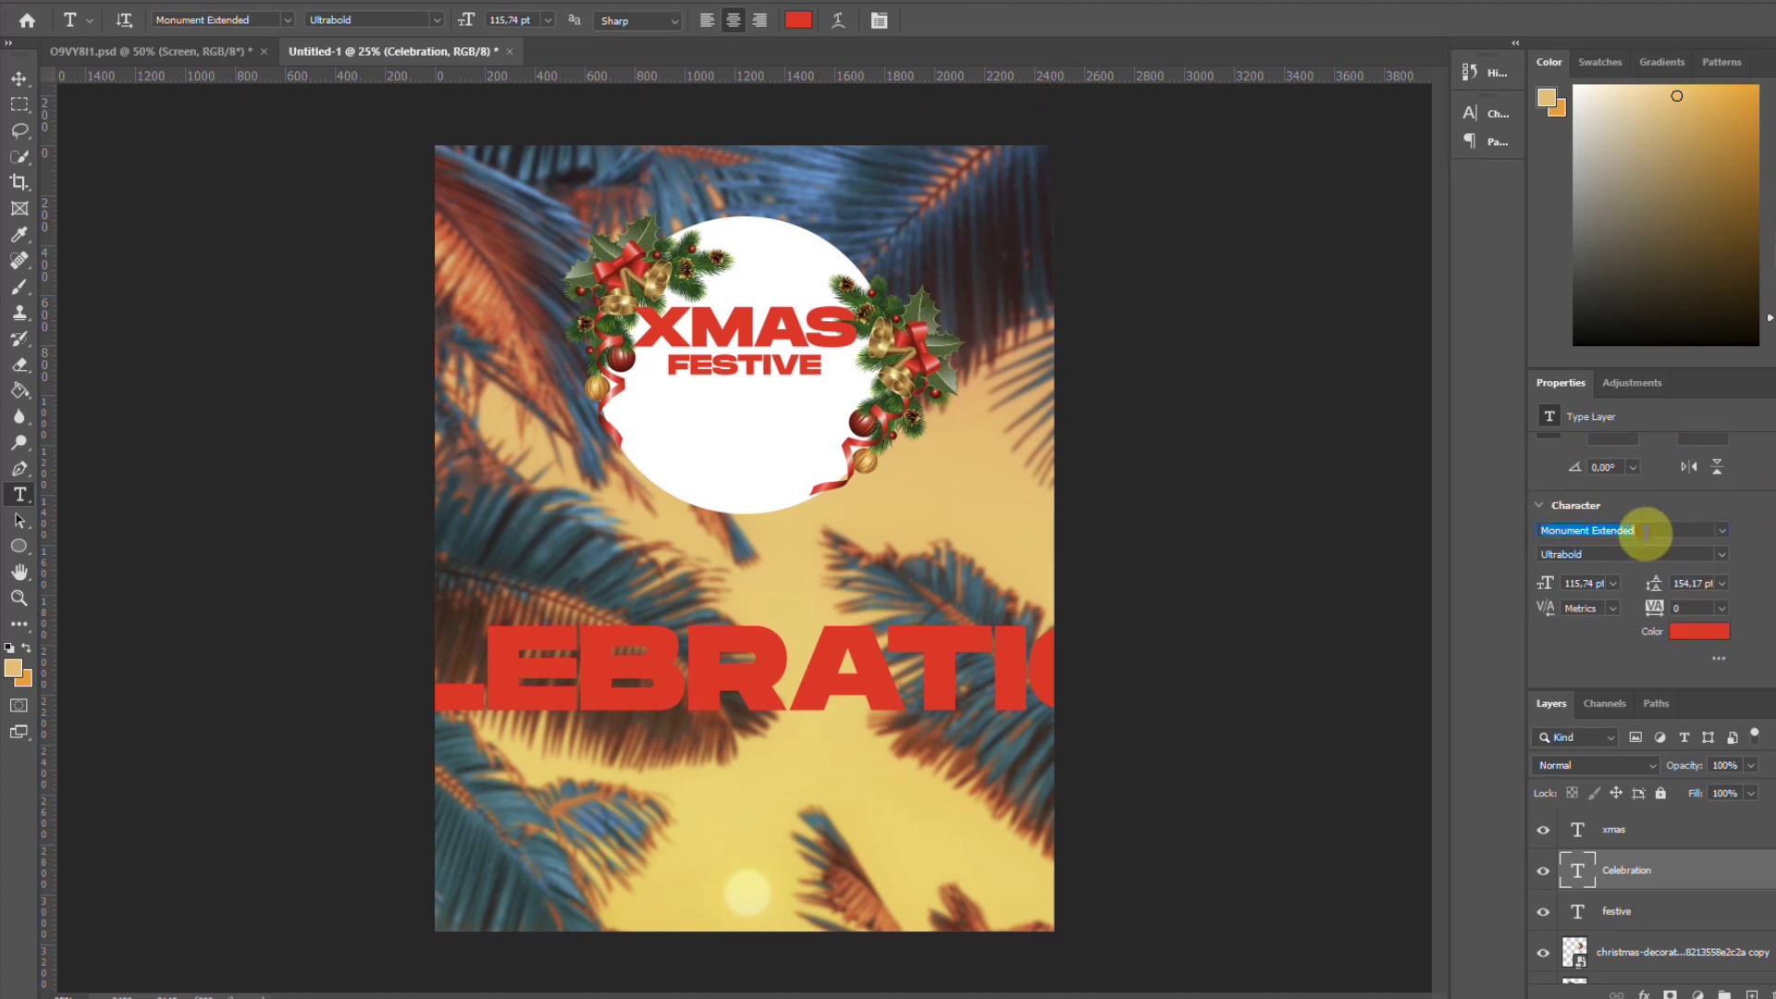
left_click(1645, 533)
key("Down")
mouse_move(1773, 504)
left_mouse_down()
mouse_move(1773, 599)
mouse_move(1773, 503)
left_mouse_up()
left_click(1552, 599)
left_click(1608, 582)
scroll(1610, 585, "up", 6)
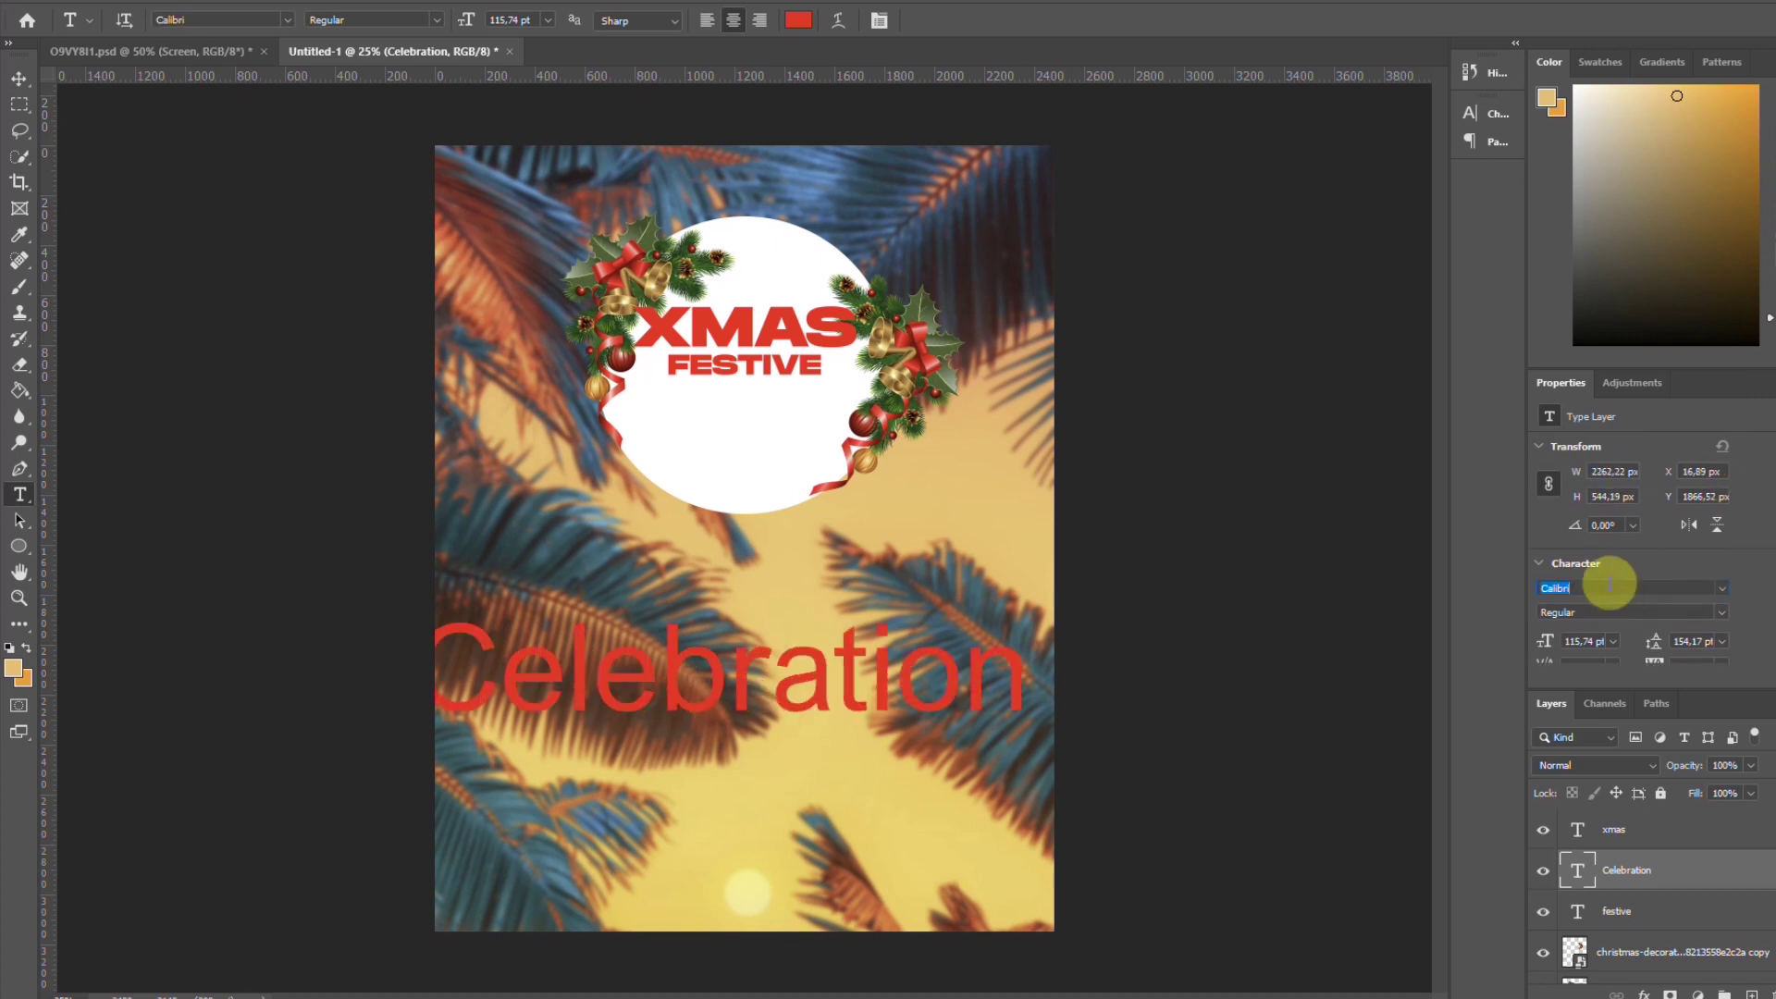
scroll(1610, 588, "down", 3)
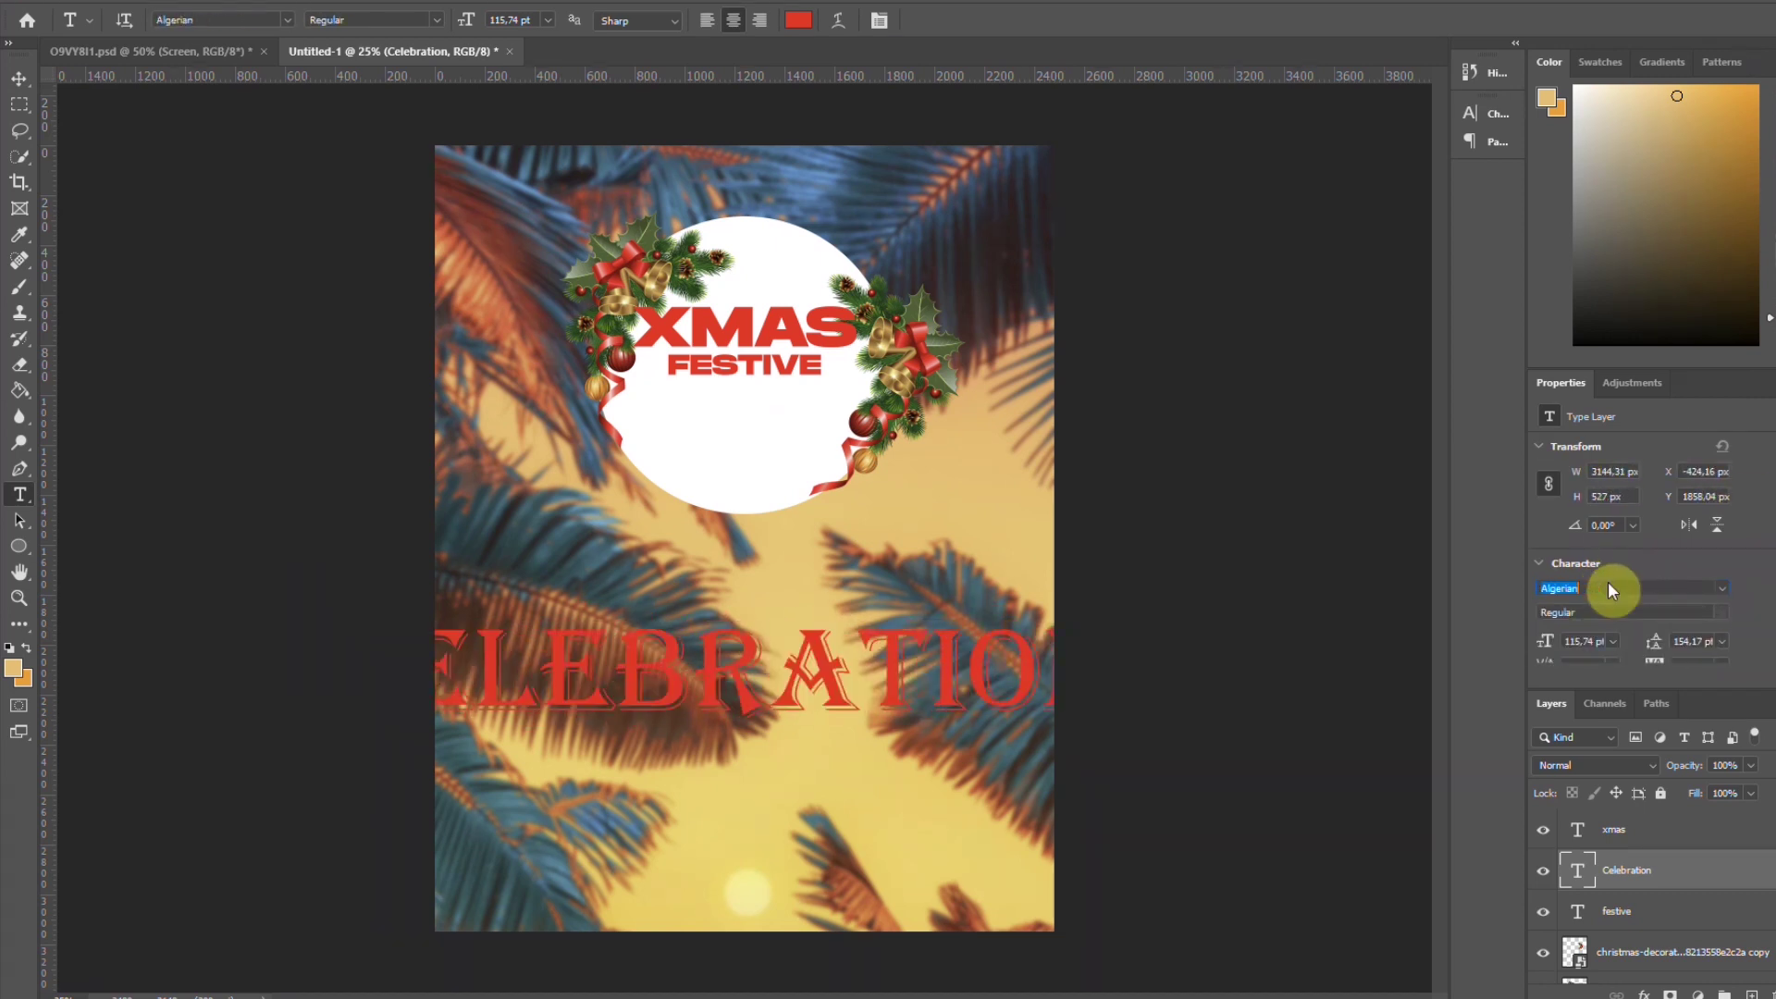
scroll(1609, 588, "down", 6)
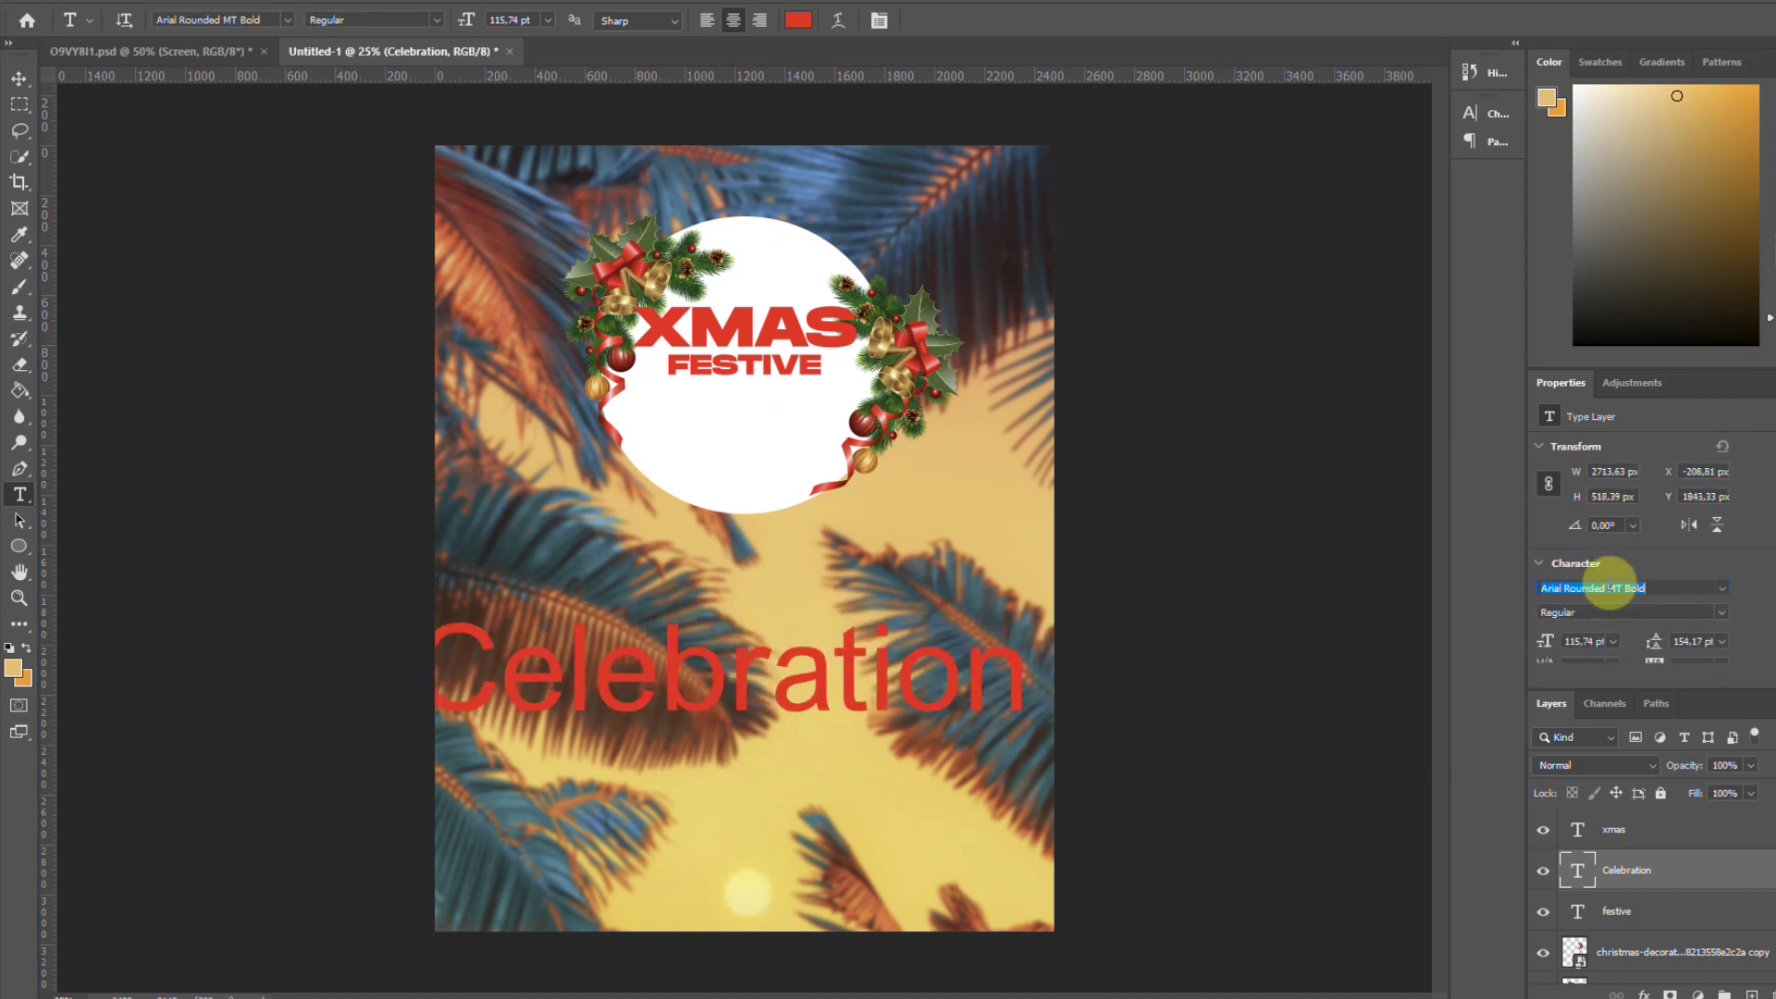
scroll(1609, 584, "down", 1)
scroll(1610, 584, "down", 5)
scroll(1610, 584, "down", 6)
scroll(1610, 584, "down", 5)
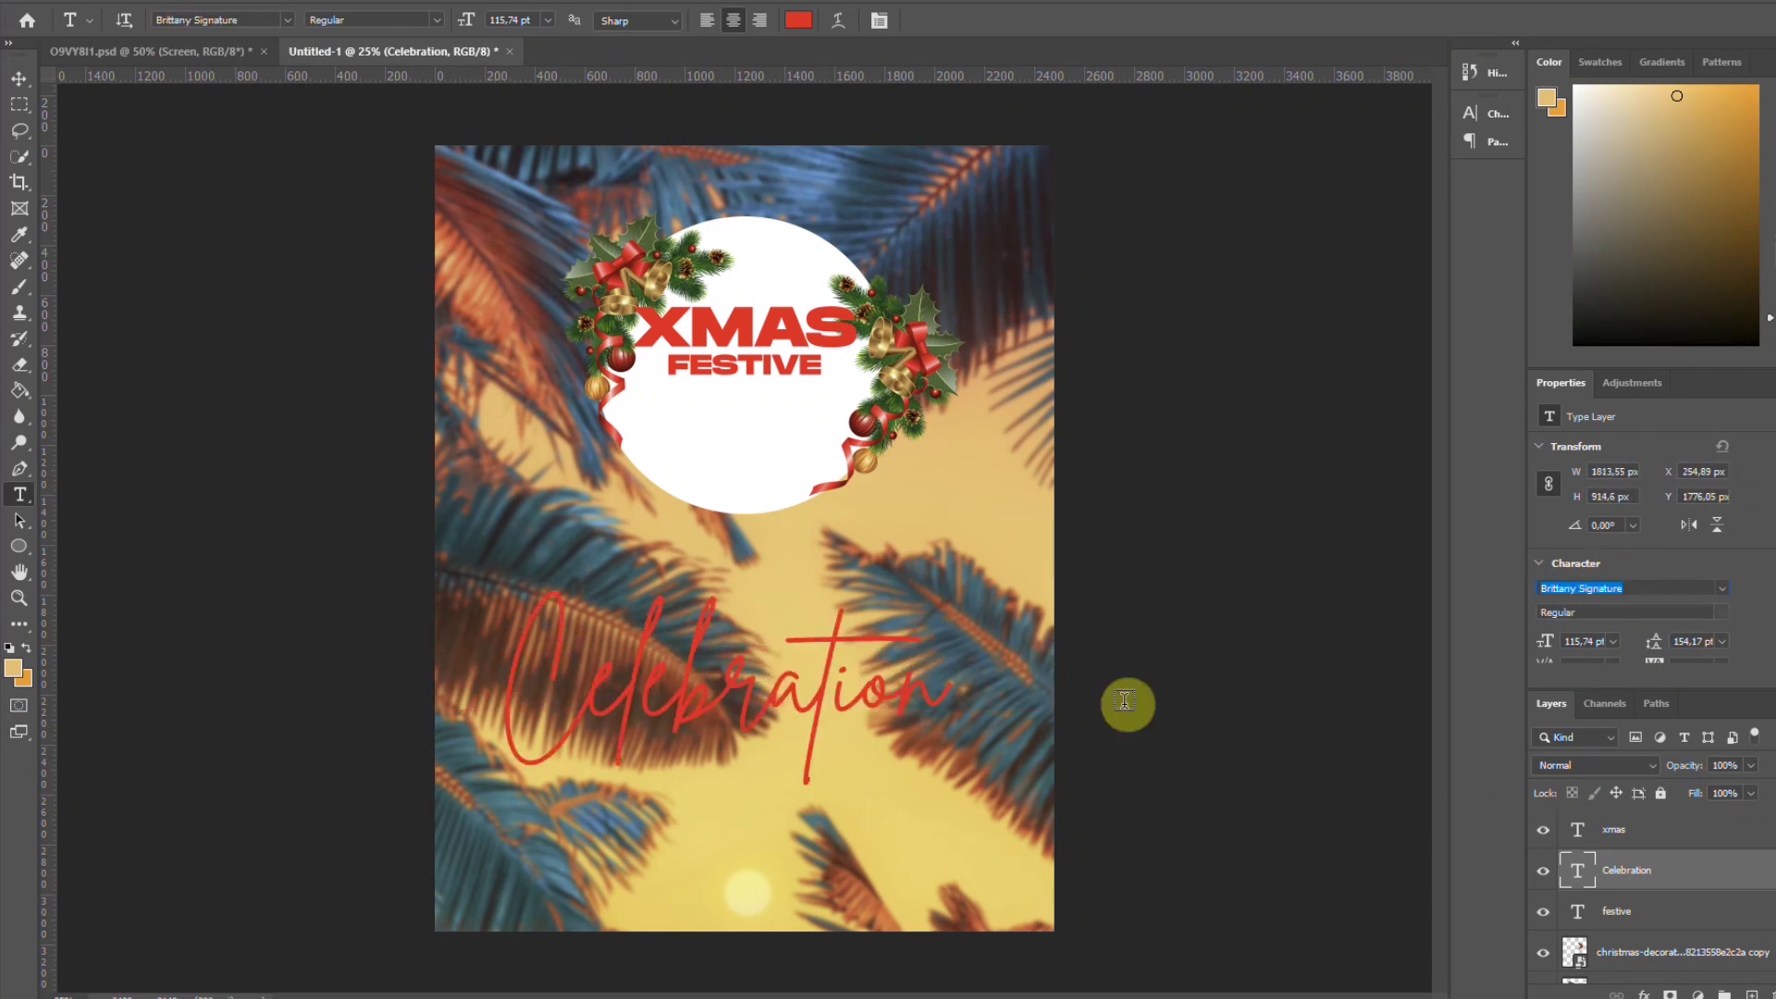
Reapply the Brittany Signature font to the Celebration text and switch its all caps off again
left_click(20, 78)
double_click(869, 653)
left_click(927, 25)
left_click(1719, 588)
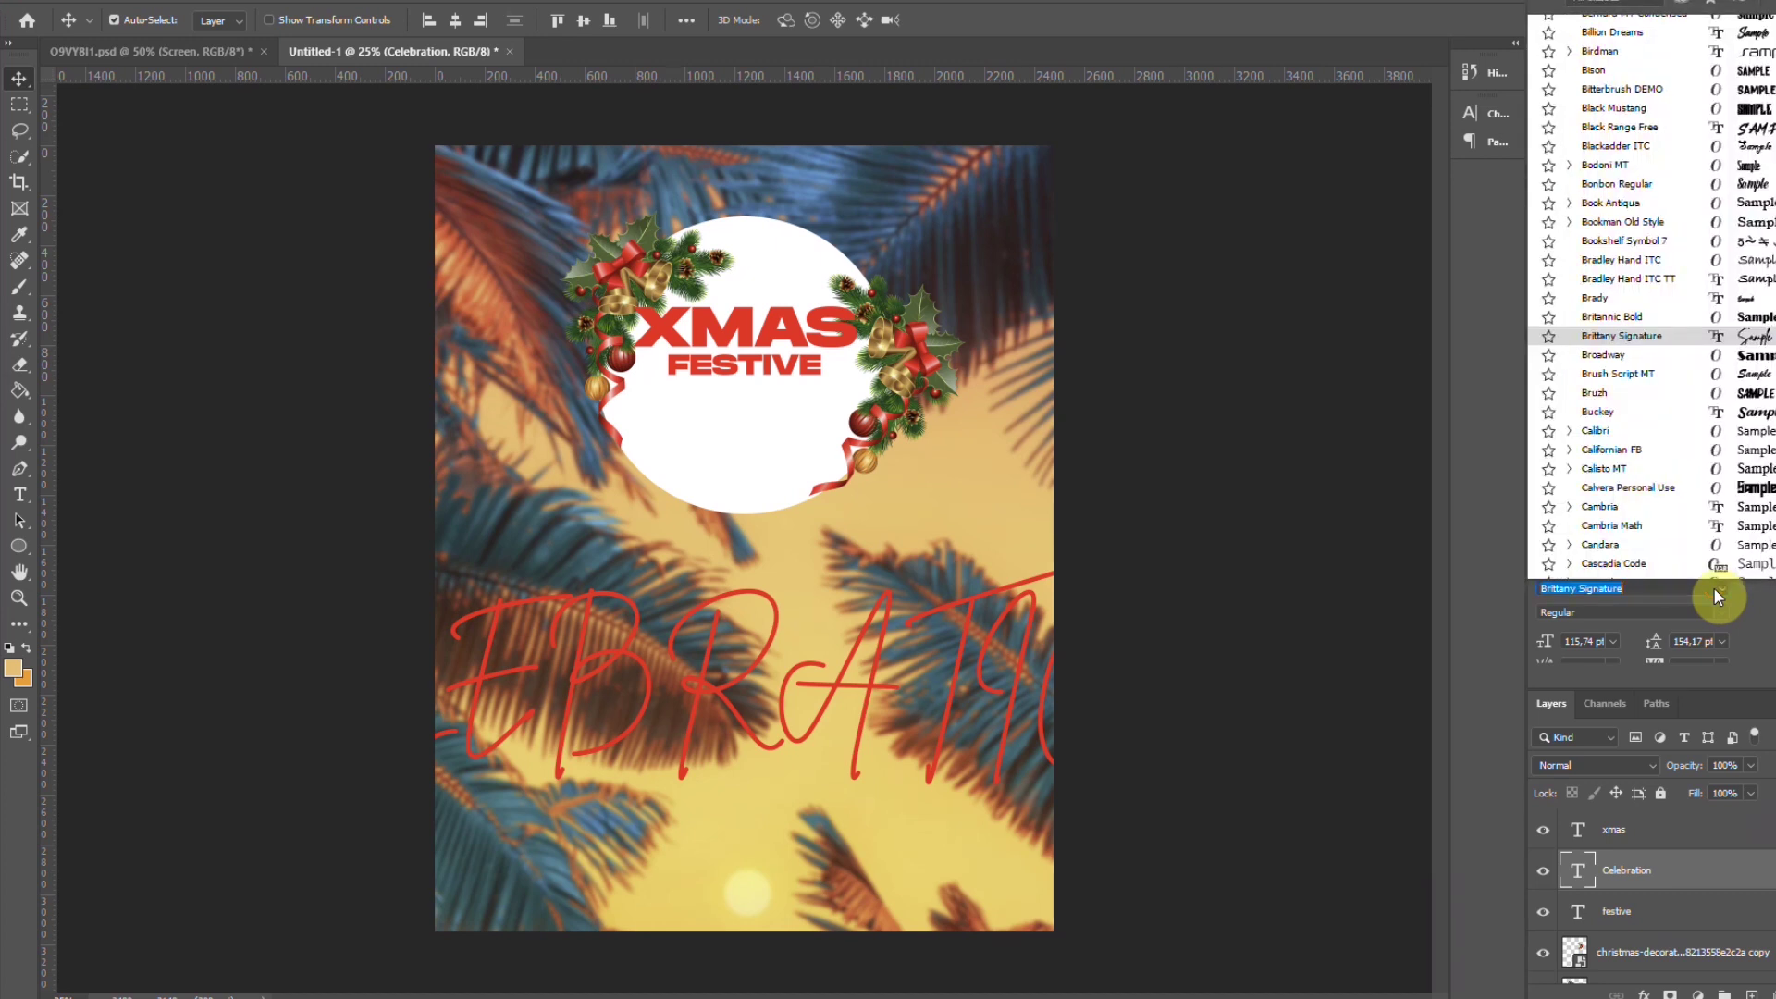
left_click(1646, 337)
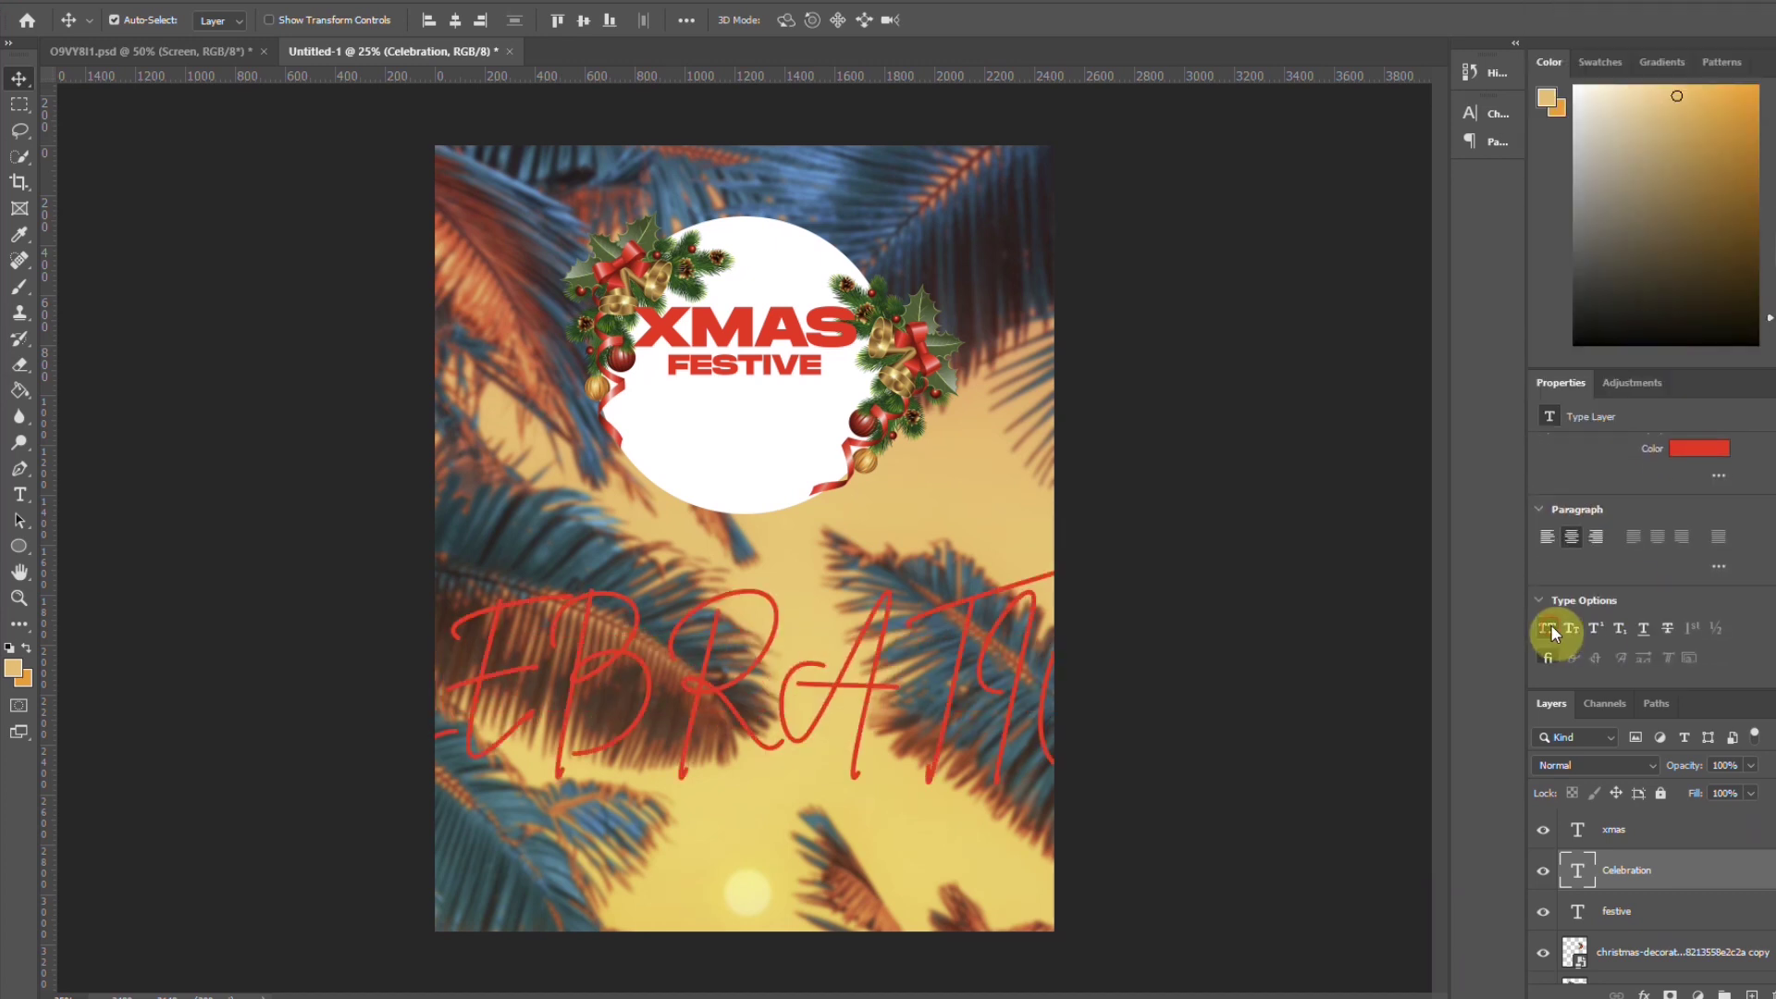
left_click(1554, 631)
Scale the Celebration text to about 46 pt and position it in the circle beneath FESTIVE
left_click_drag(706, 713, 789, 491)
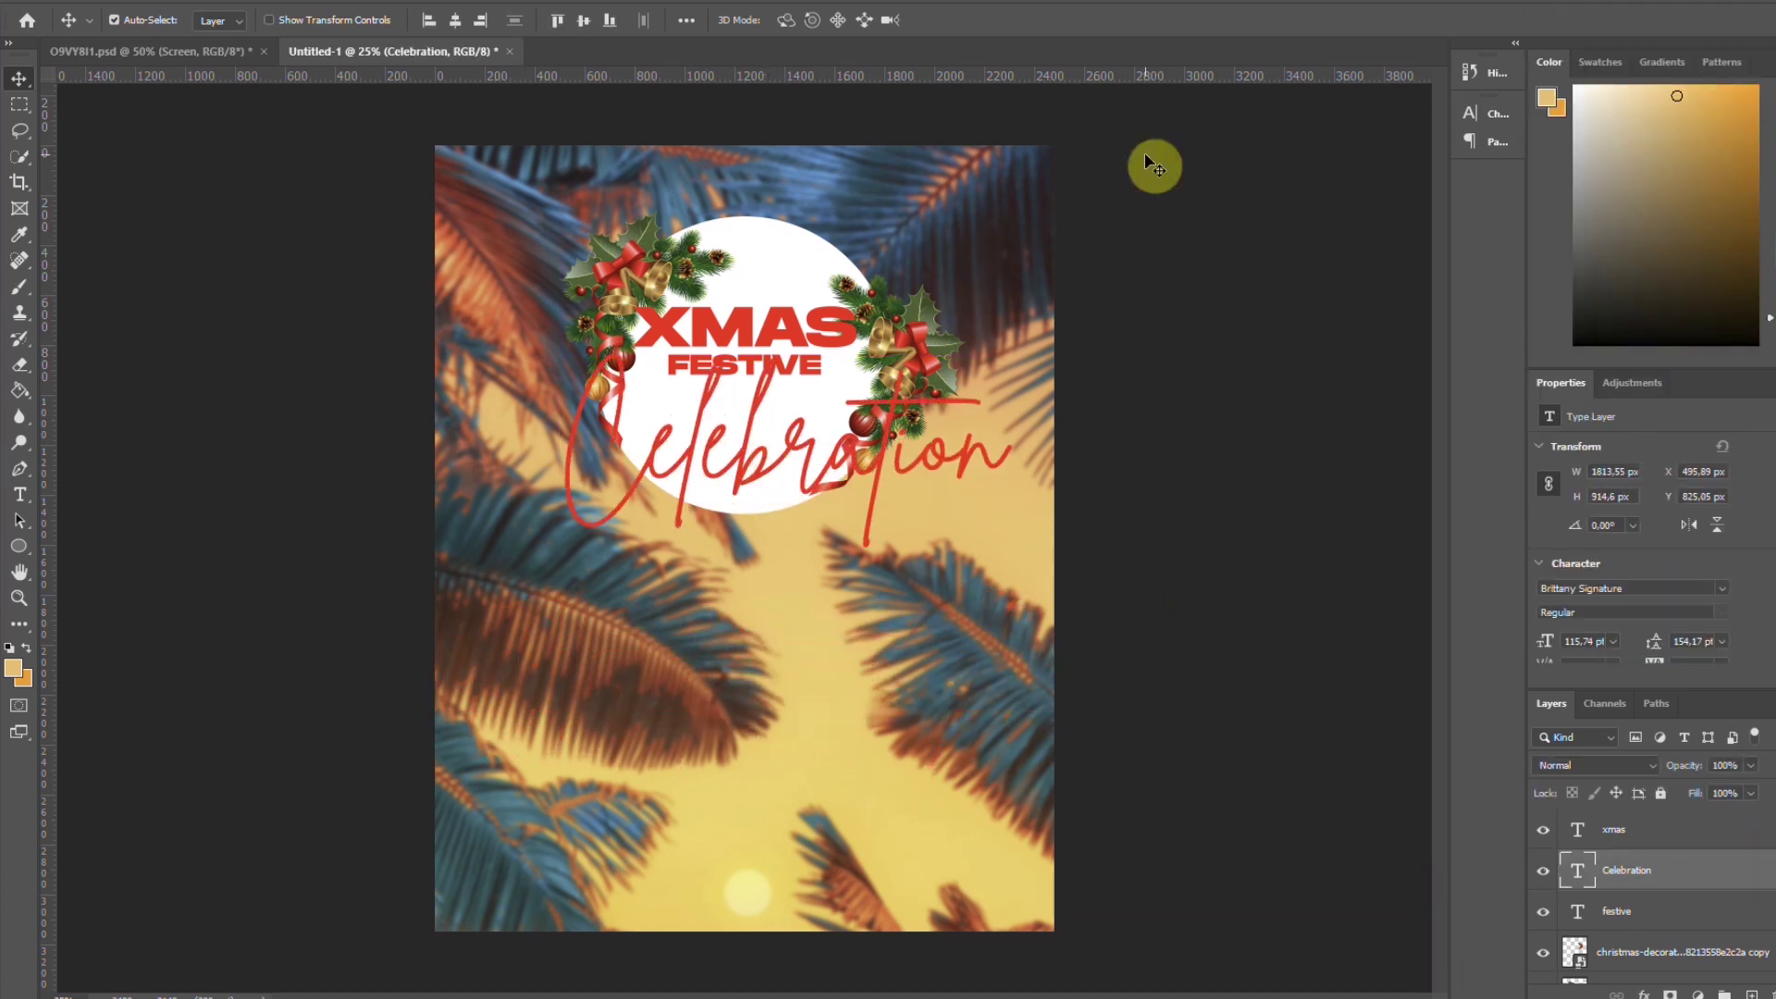
key("ctrl+t")
left_click_drag(1019, 585, 860, 528)
left_click(987, 23)
left_click(455, 20)
key("shift+Up")
key("shift+Up")
key("shift+Up")
key("shift+Up")
key("shift+Up")
key("shift+Up")
key("shift+Up")
key("shift+Up")
key("shift+Up")
key("shift+Up")
key("shift+Up")
key("shift+Up")
key("shift+Up")
key("shift+Up")
key("shift+Up")
key("shift+Up")
key("shift+Up")
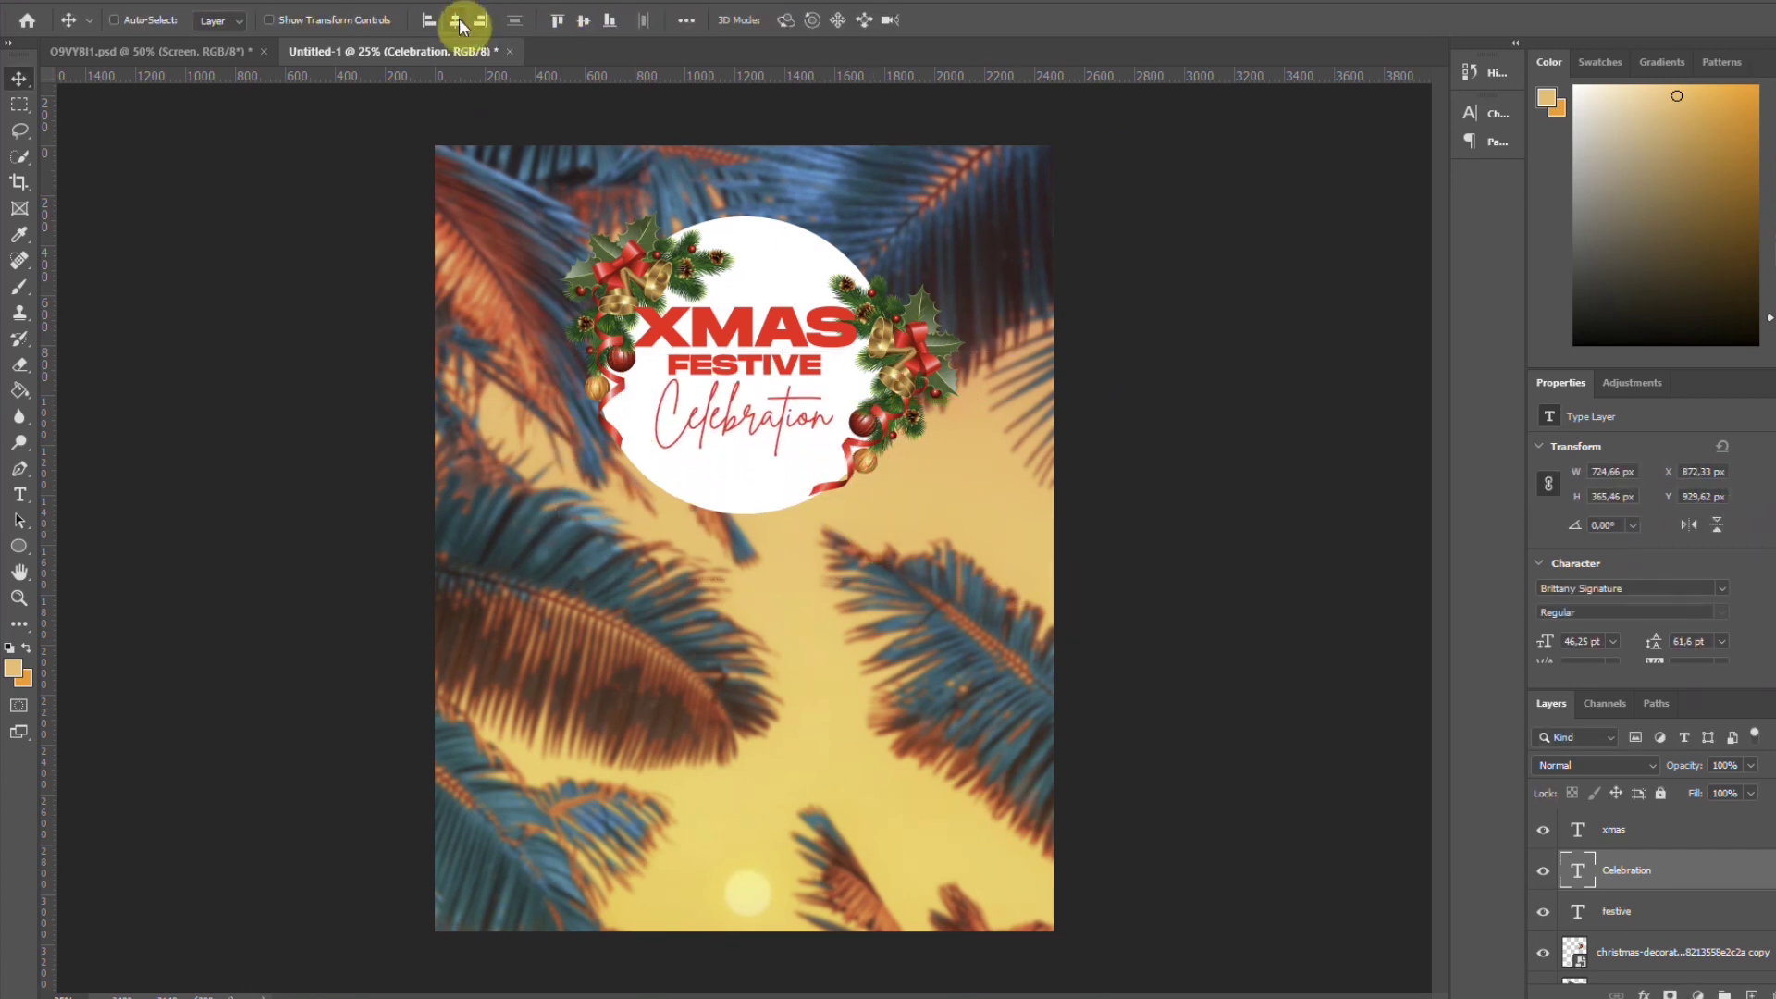
Enlarge the Celebration text to about 55 pt within the circle
key("ctrl+t")
left_click_drag(817, 460, 854, 481)
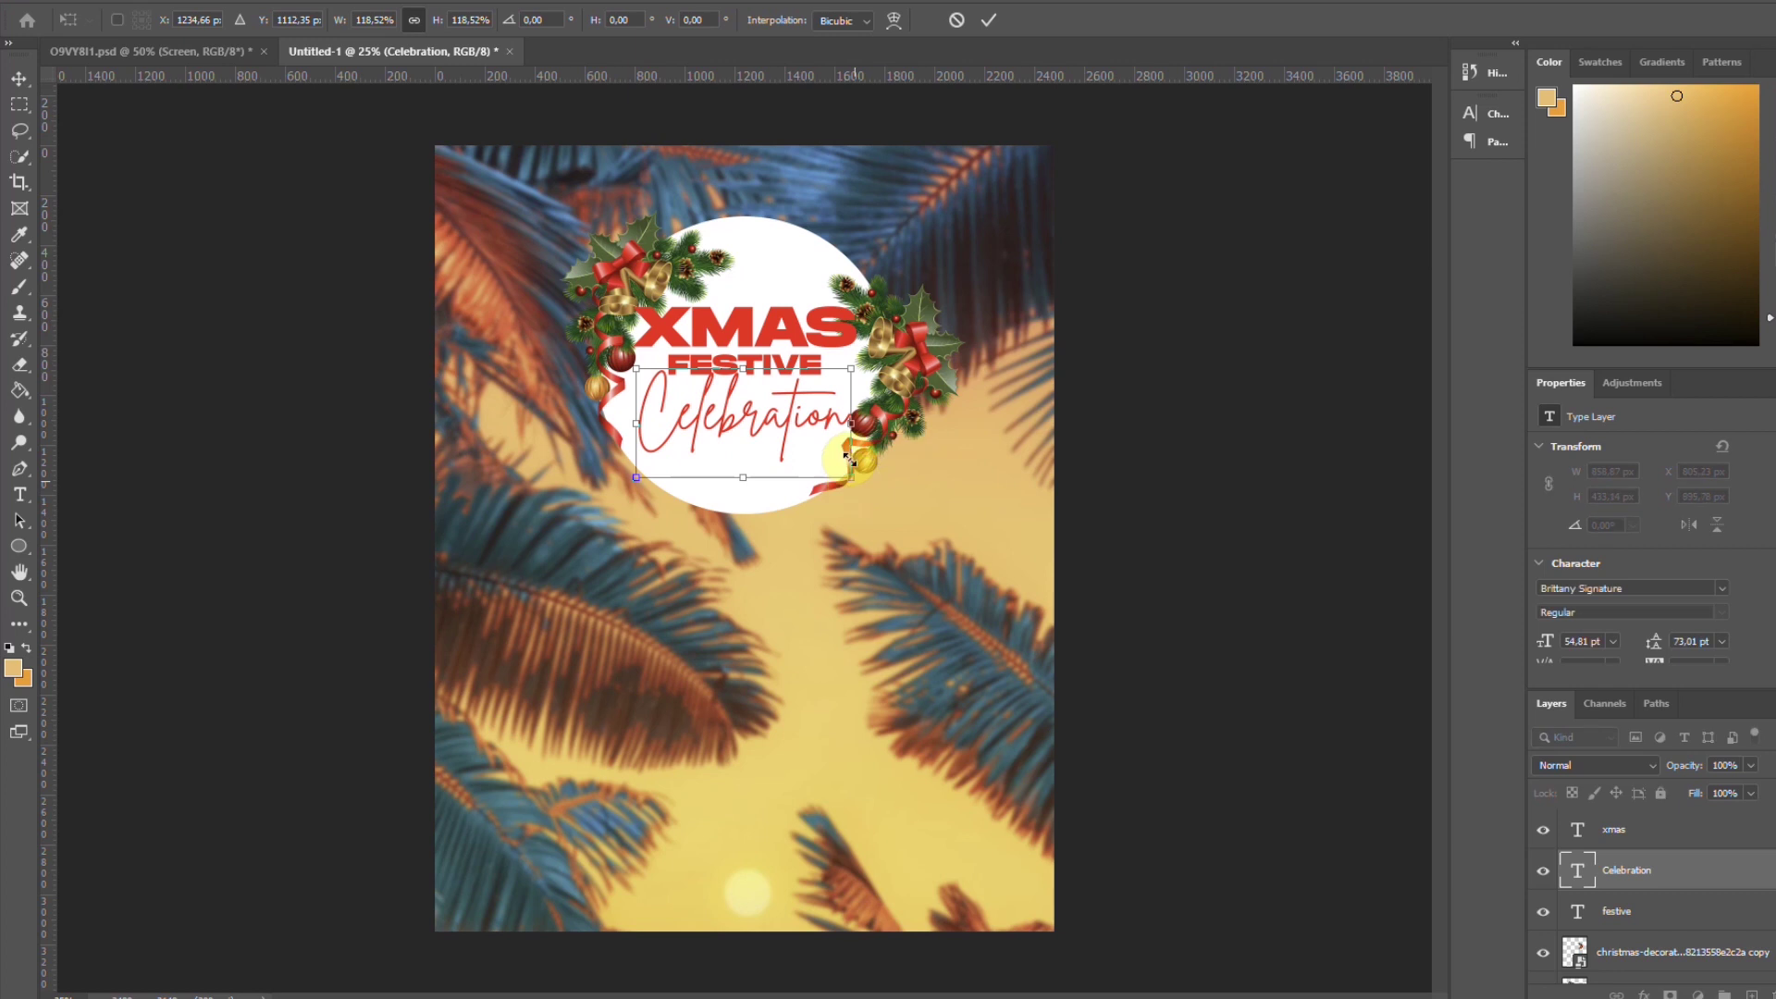
left_click(991, 21)
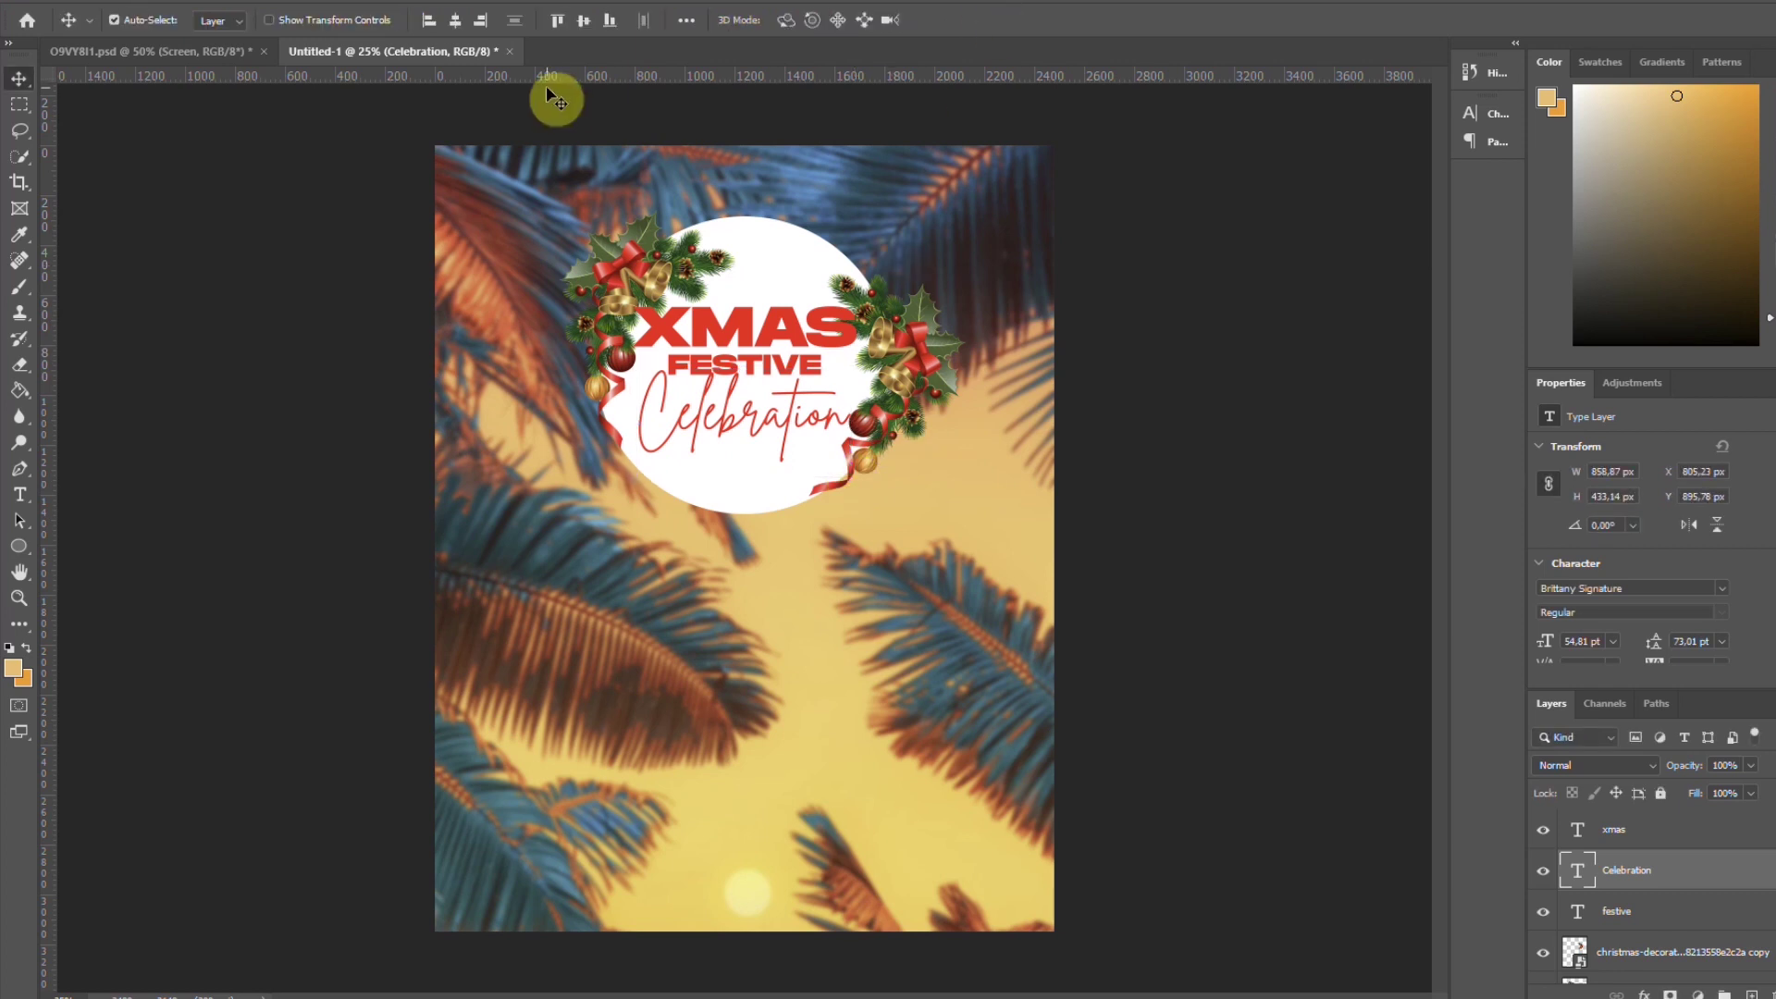
Place ceega.png as an embedded object, scaled to about 1035 px wide and centred below the circle
left_click(65, 5)
left_click(136, 380)
left_click(468, 136)
double_click(518, 229)
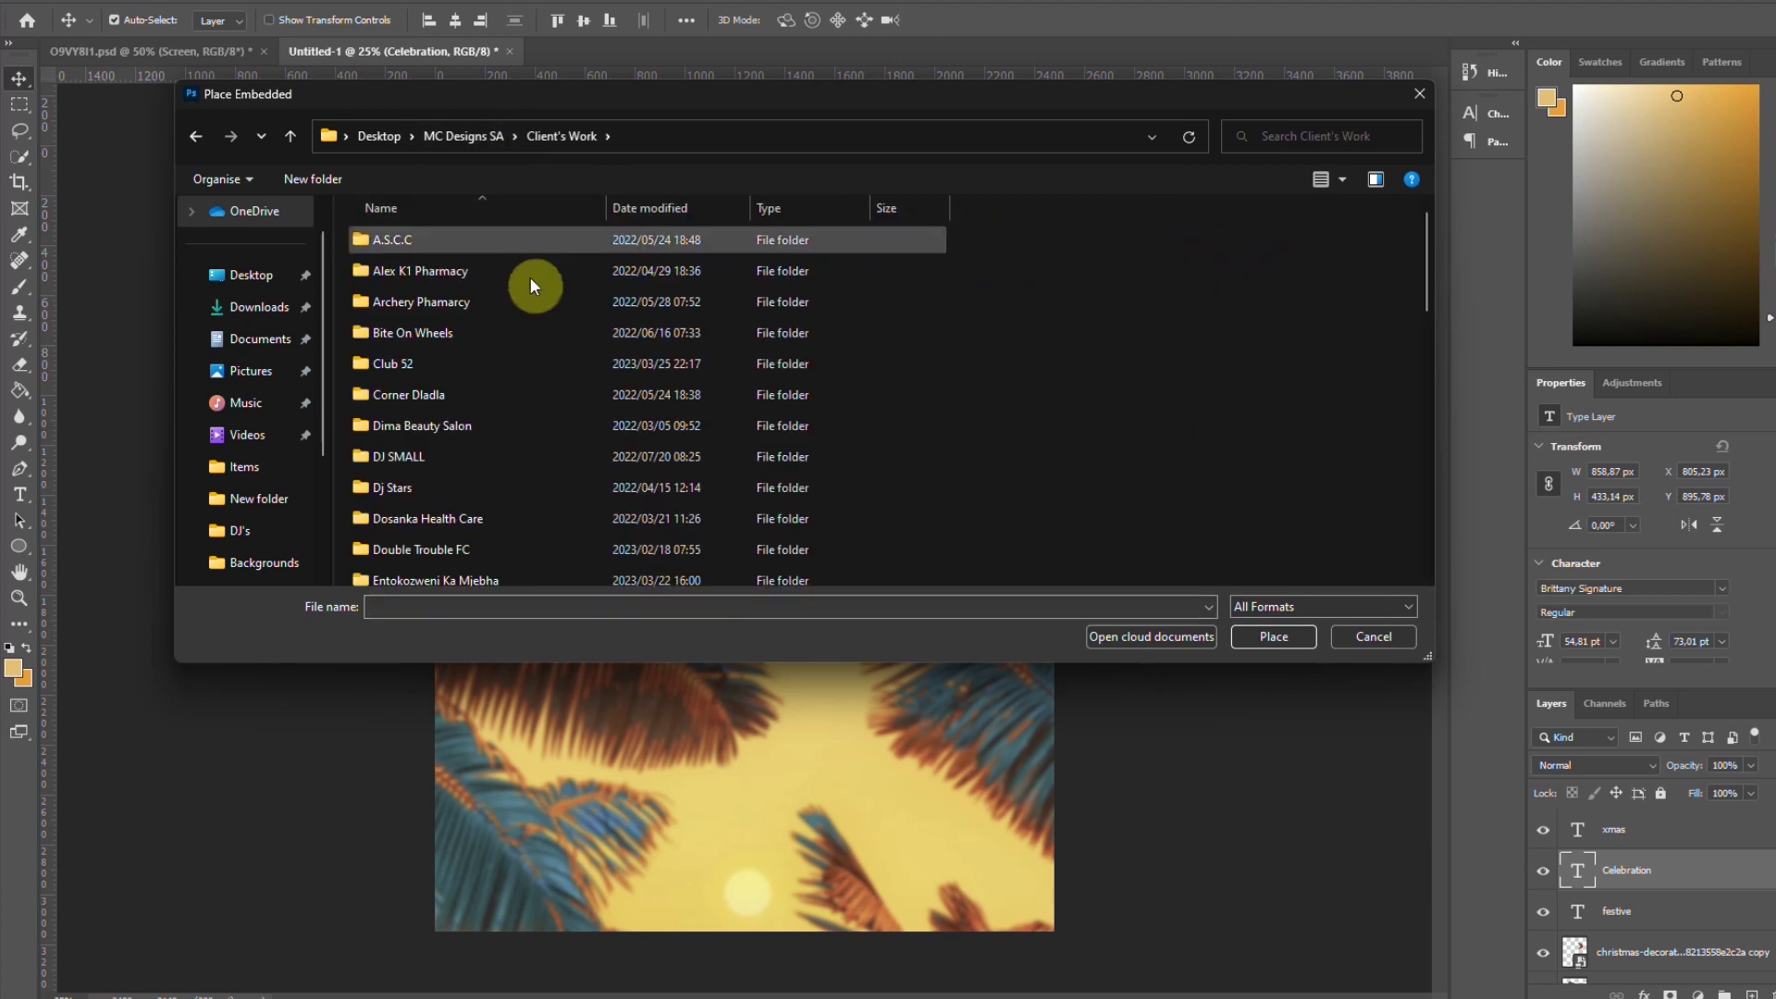
double_click(411, 369)
double_click(510, 225)
double_click(764, 370)
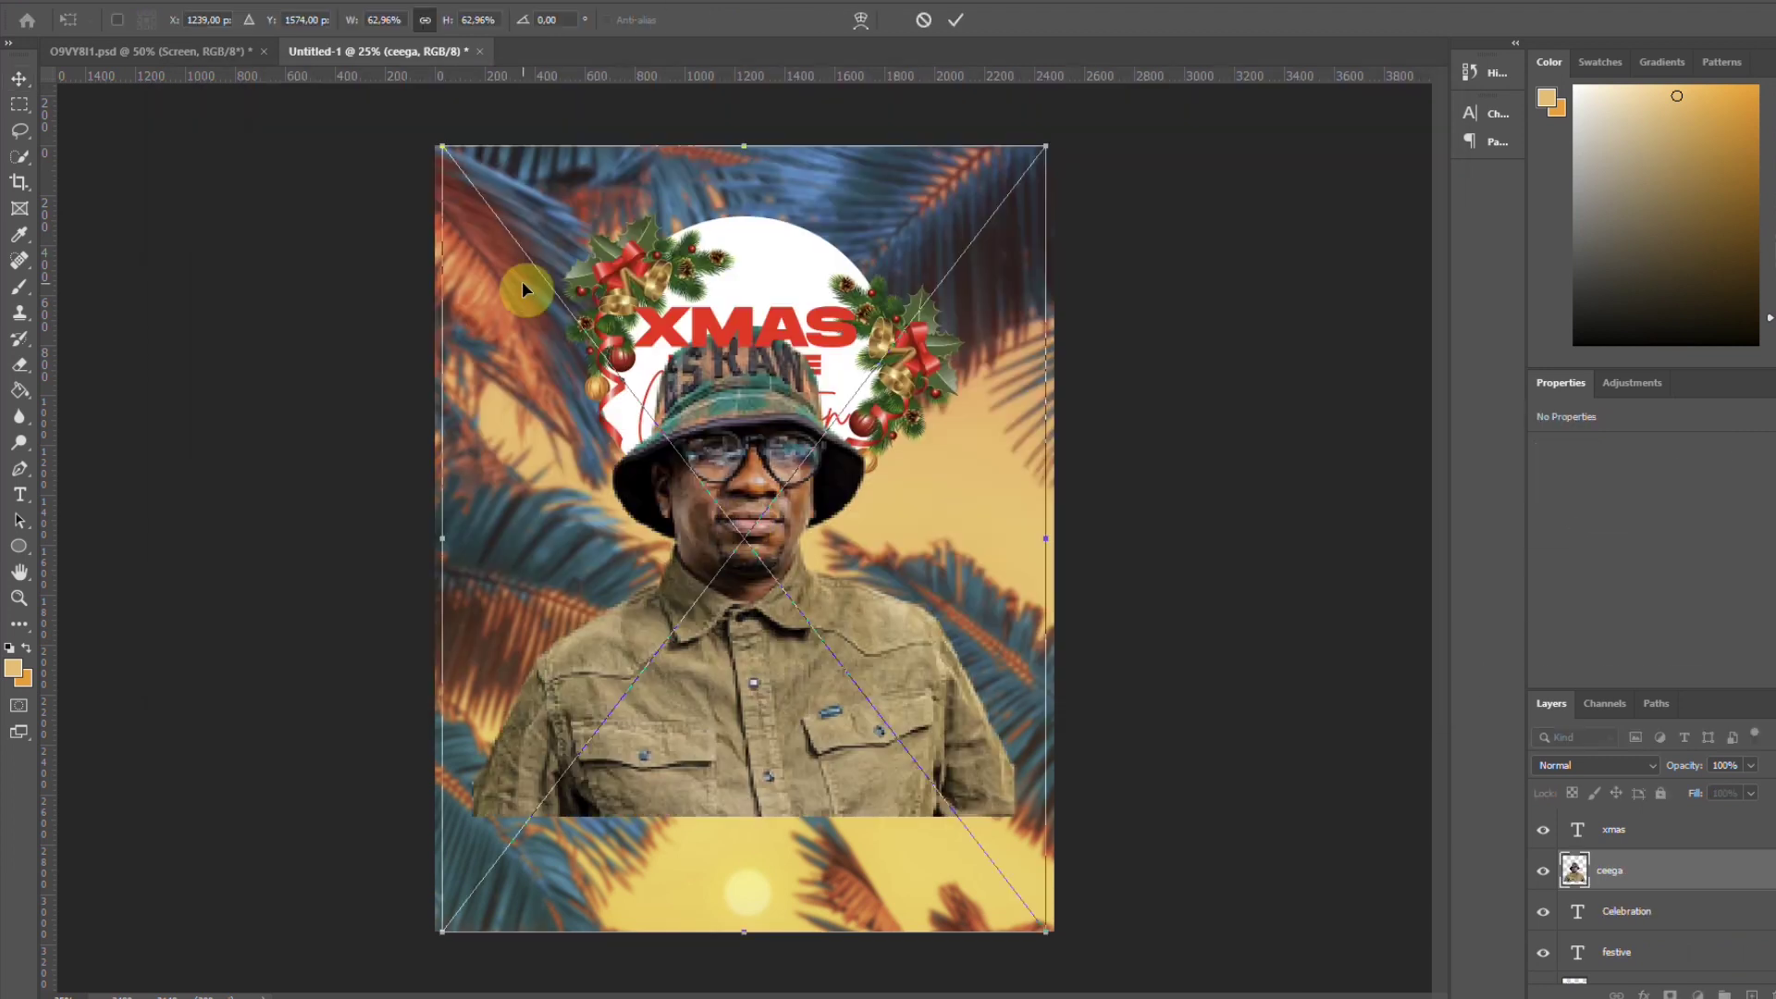
left_click_drag(1042, 539, 886, 661)
left_click(956, 19)
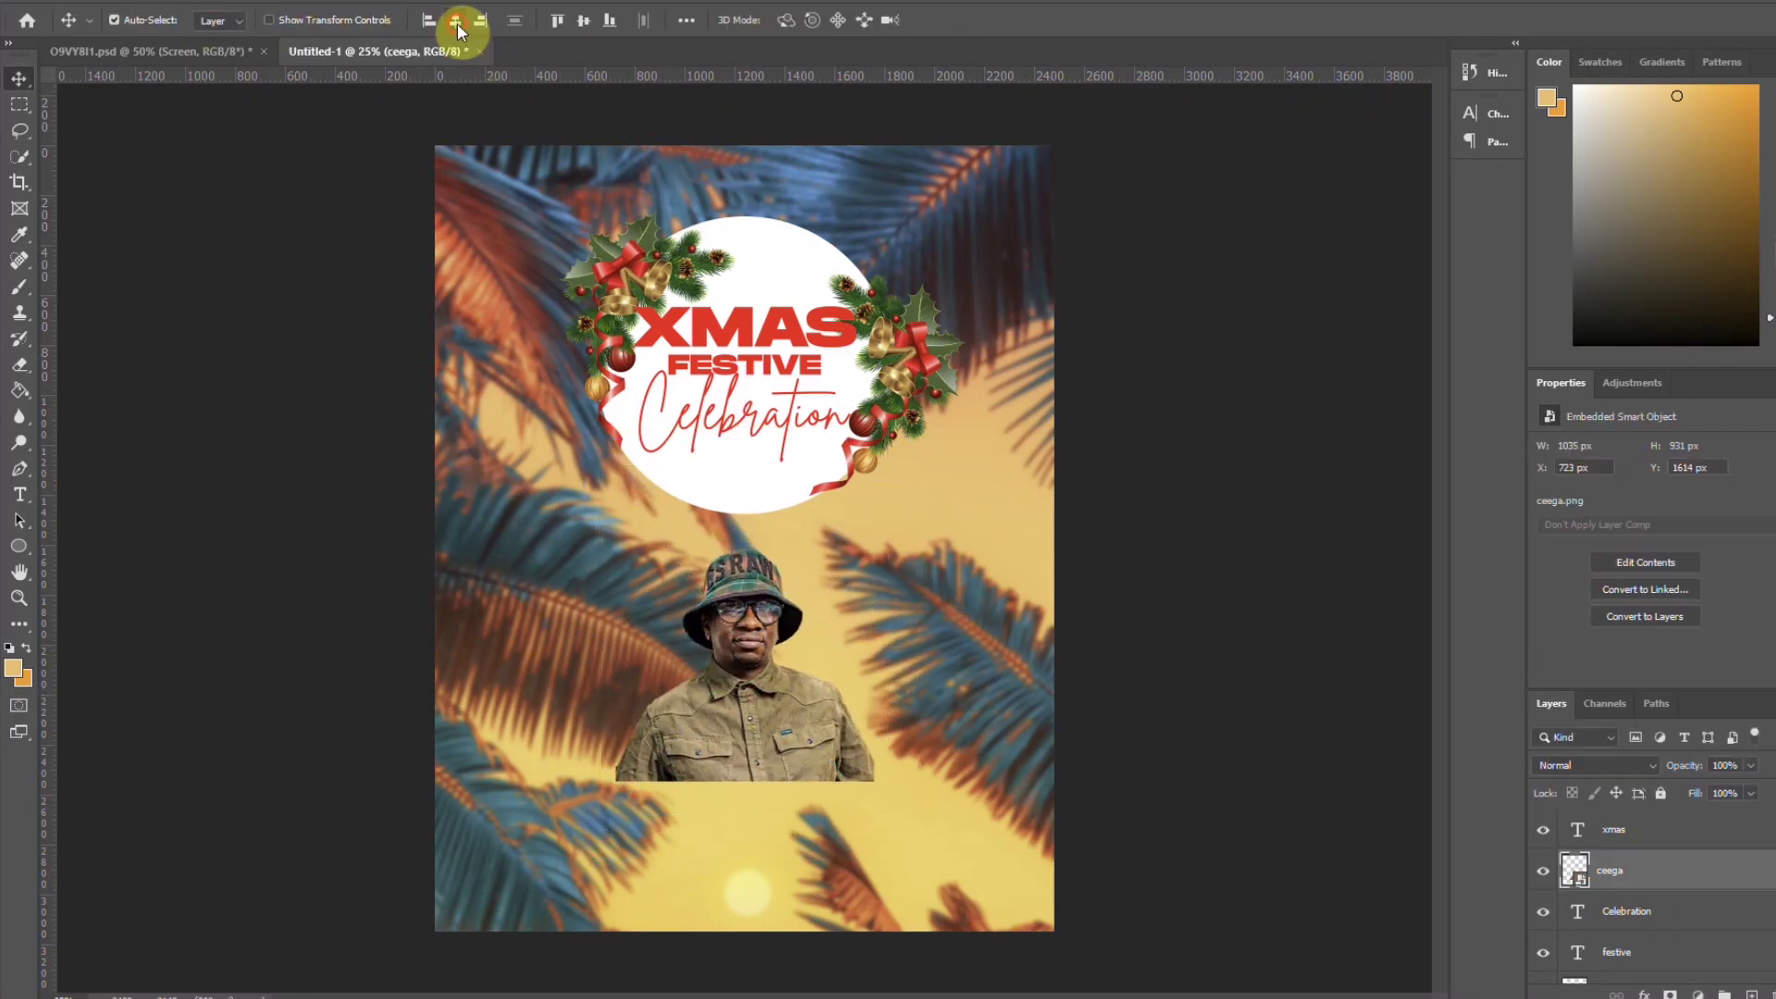
Add a layer mask to the Trees layer and fade out its lower half with an upward black-to-white linear gradient
left_click(1004, 500)
left_click(1669, 995)
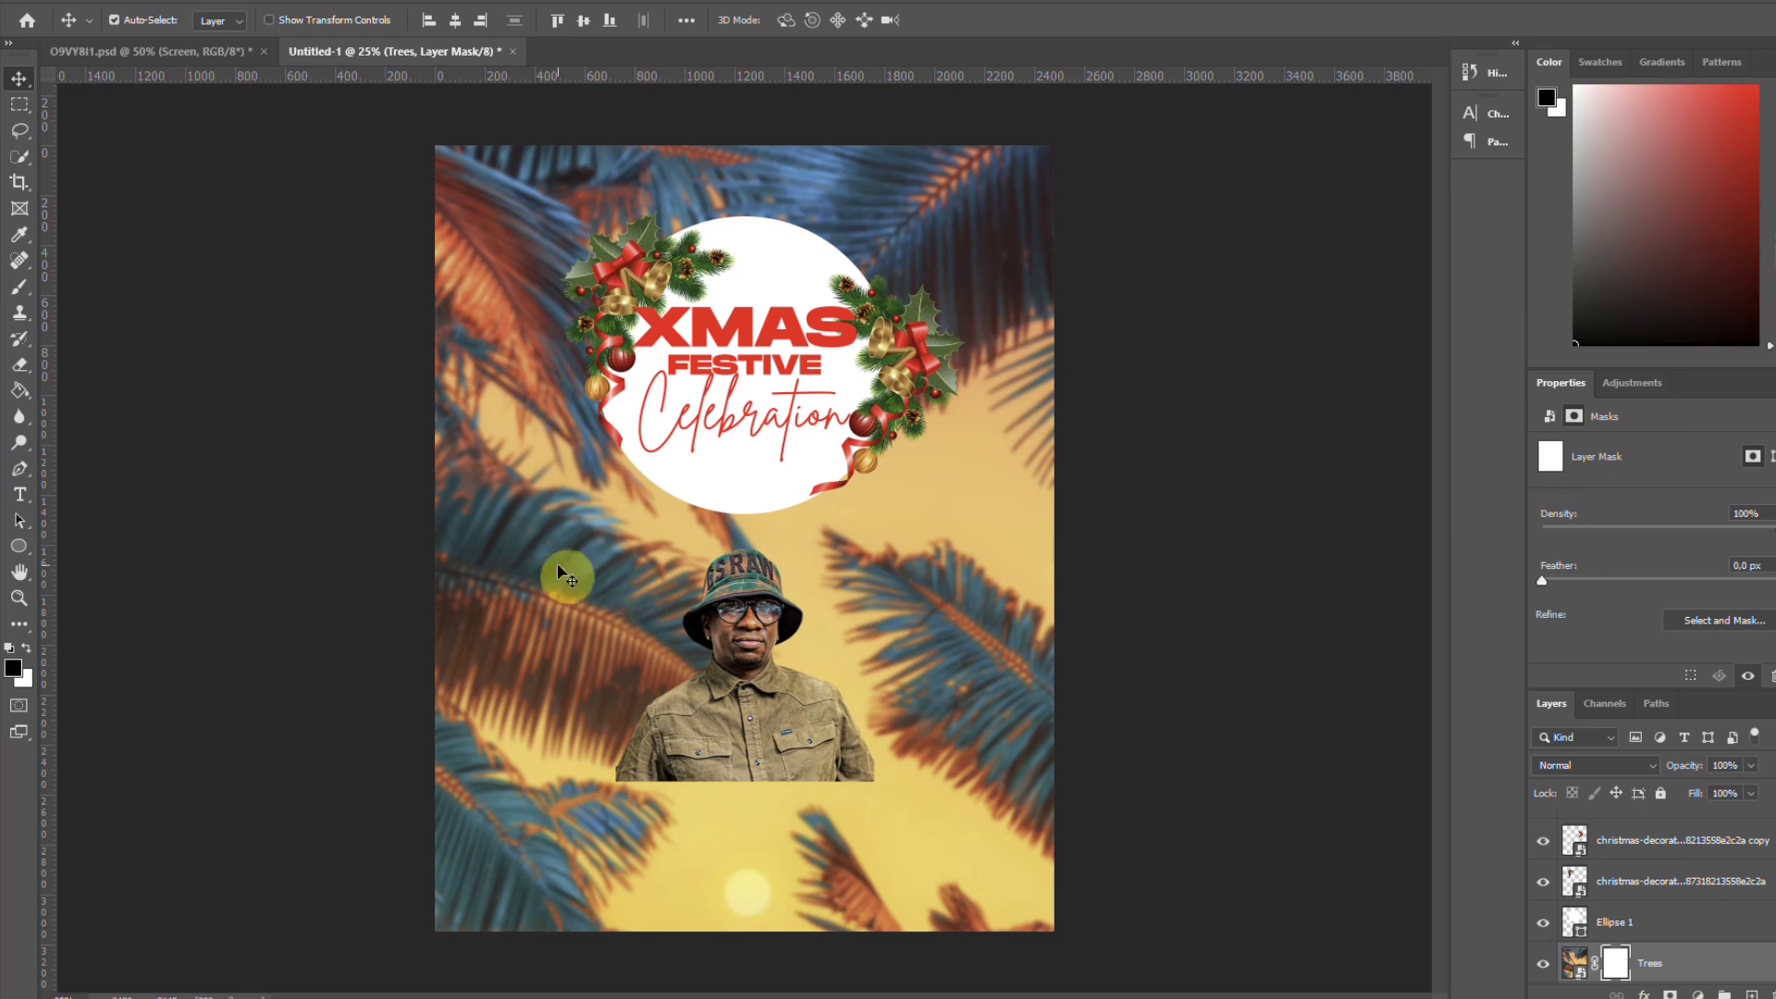
right_click(24, 400)
left_click(93, 388)
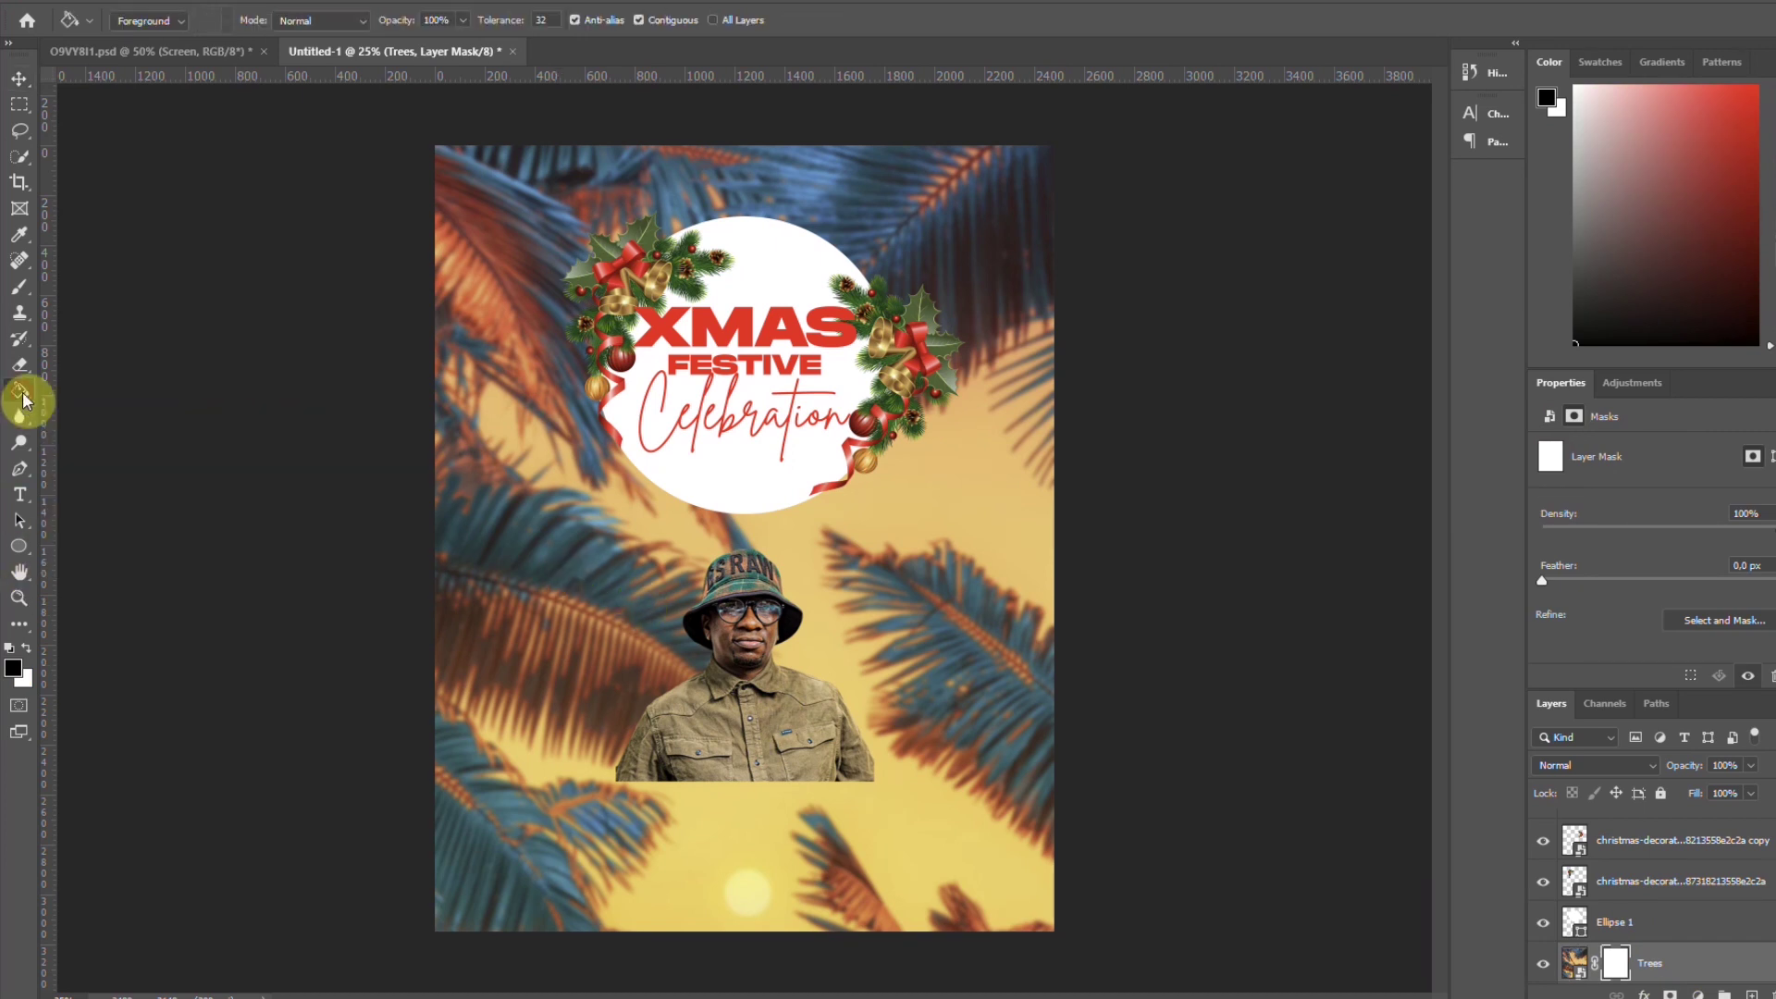
left_click_drag(772, 925, 761, 512)
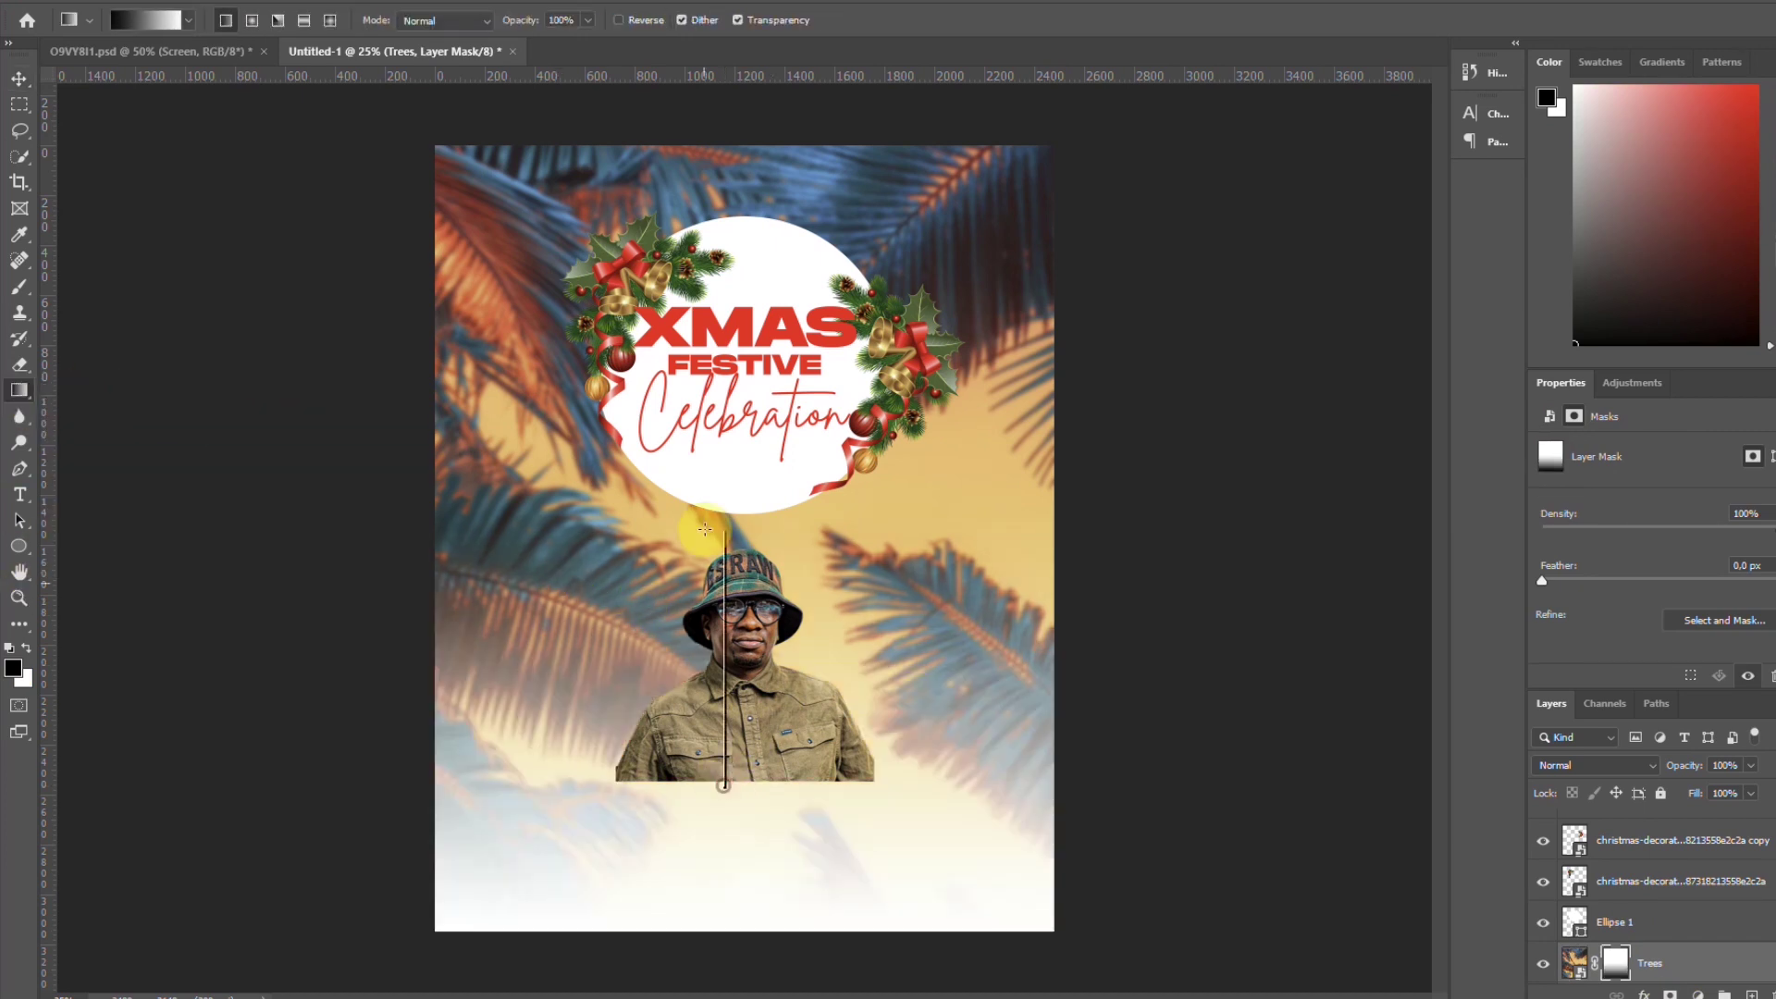
left_click_drag(717, 733, 723, 731)
left_click_drag(752, 863, 737, 244)
left_click_drag(730, 653, 767, 305)
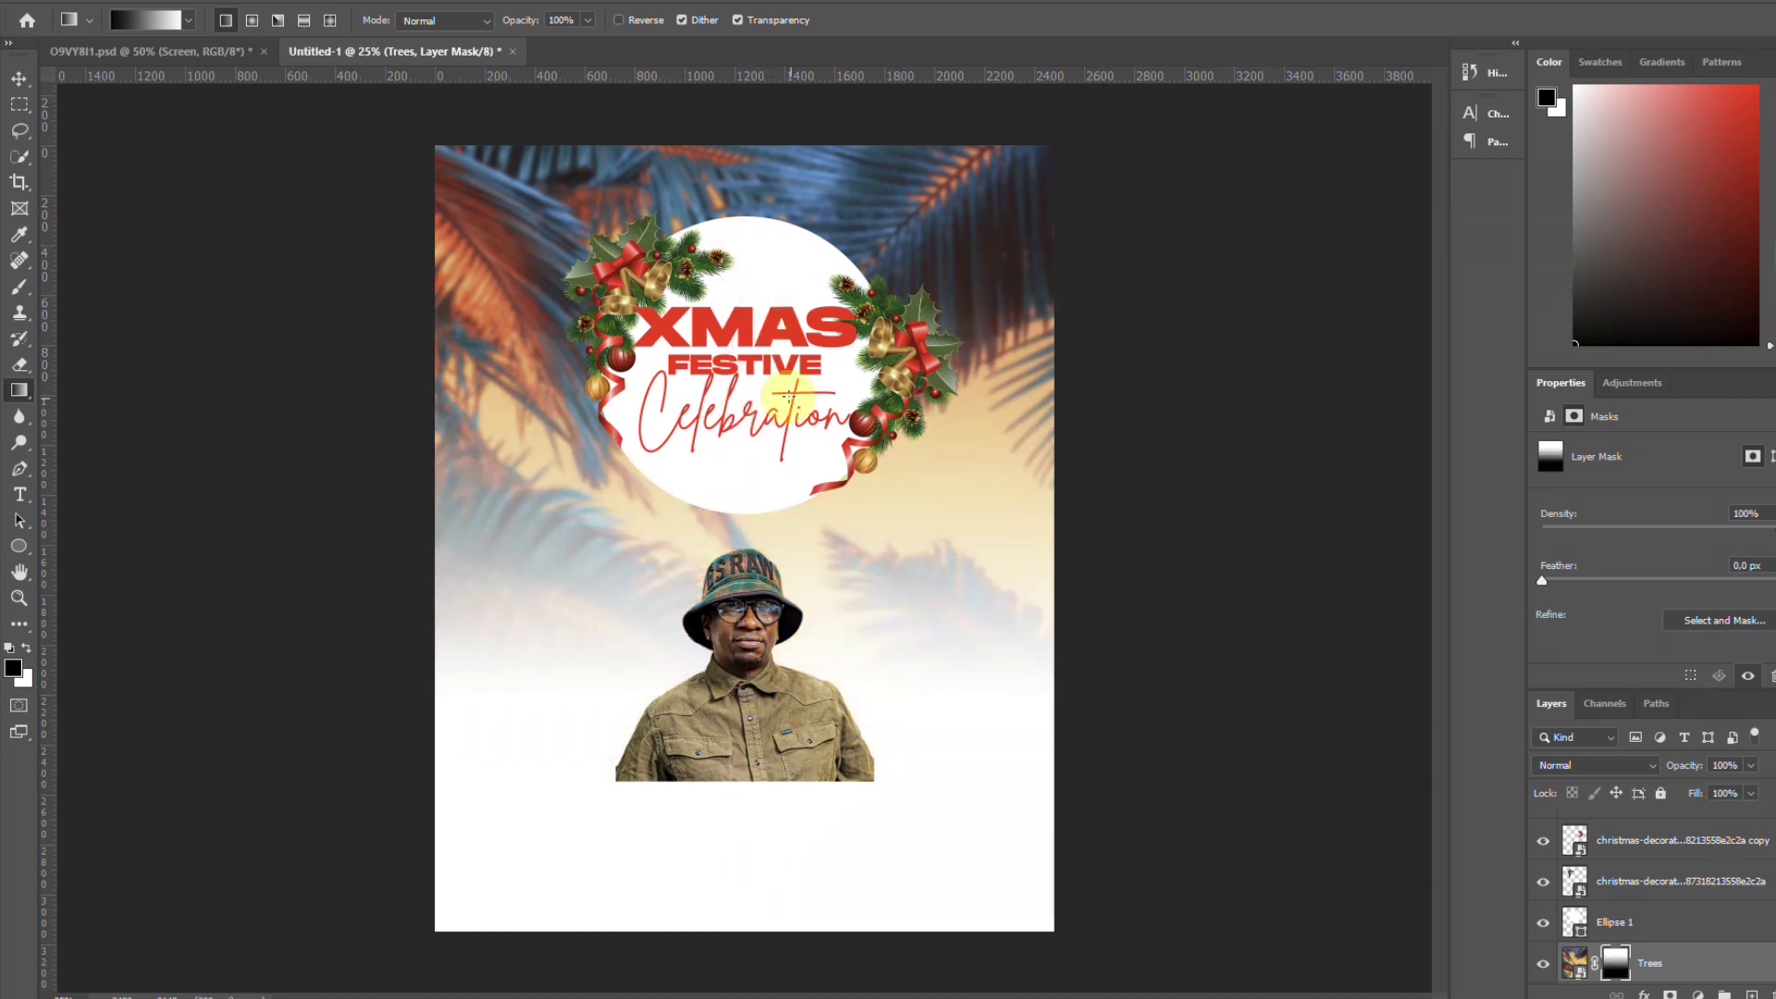
Fill the Background layer with a teal sampled from the bucket hat in the ceega portrait, using the Paint Bucket
scroll(1628, 916, "down", 1)
left_click(1659, 968)
right_click(31, 392)
left_click(120, 408)
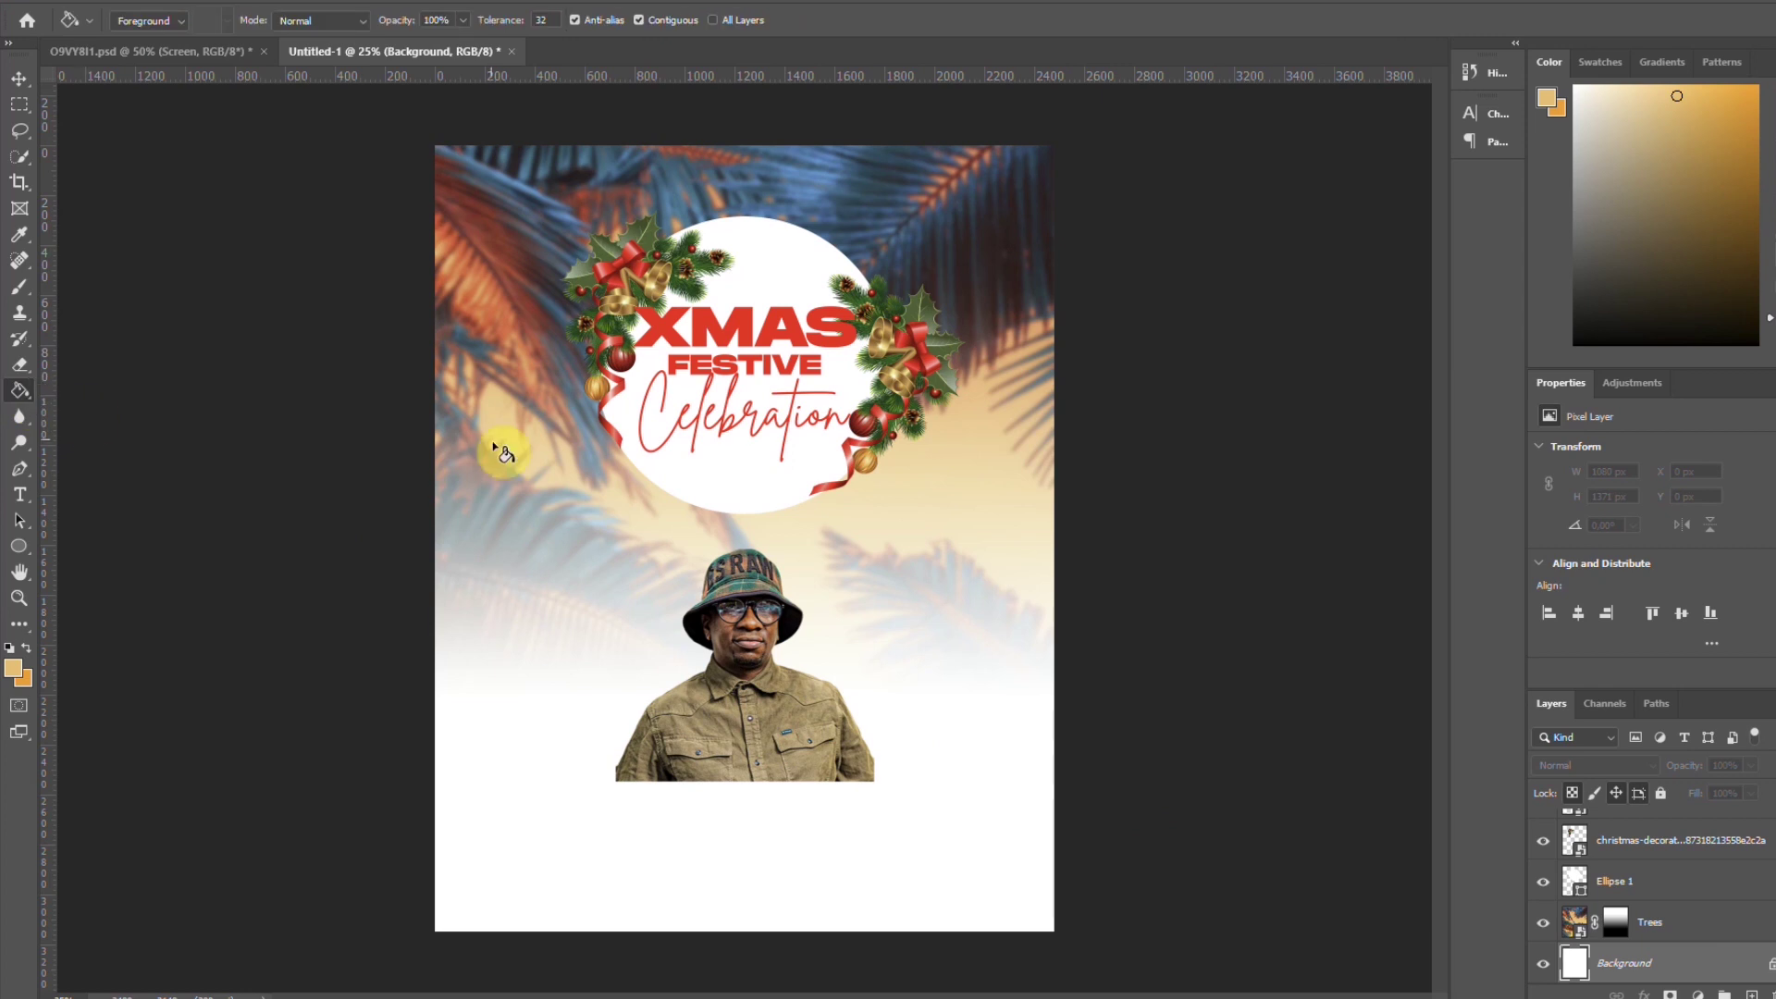
left_click(757, 572, "alt")
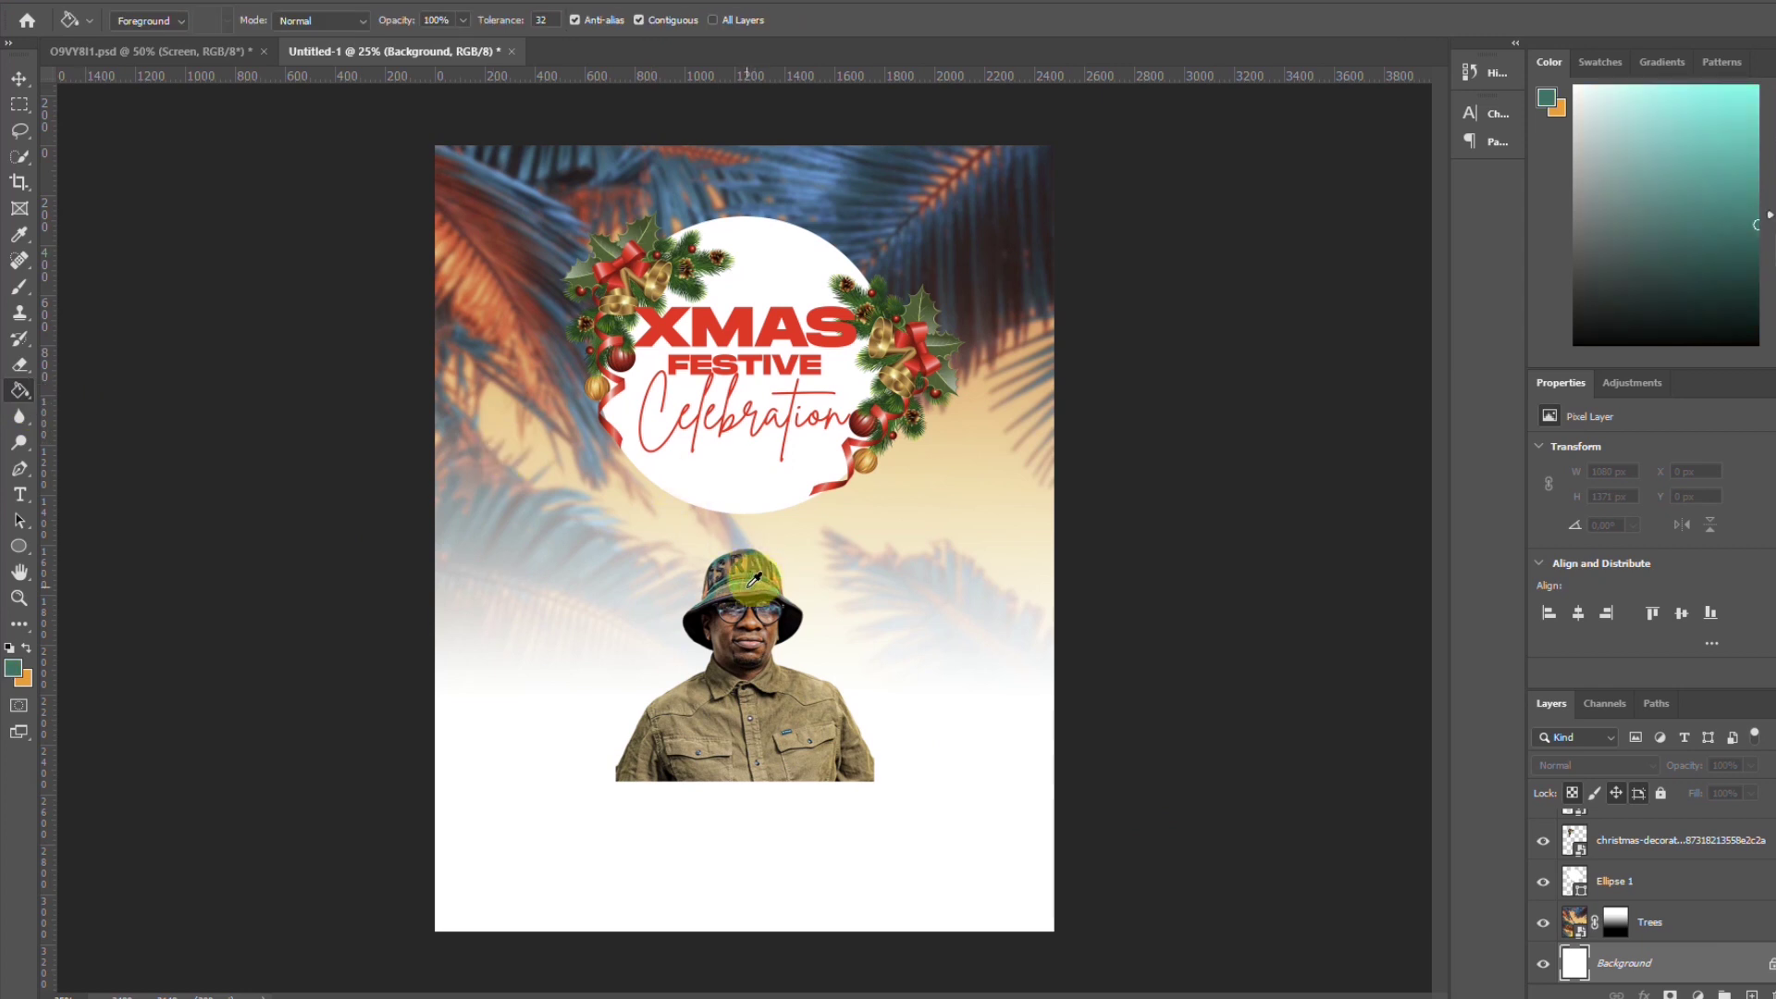
left_click(581, 675)
left_click(20, 79)
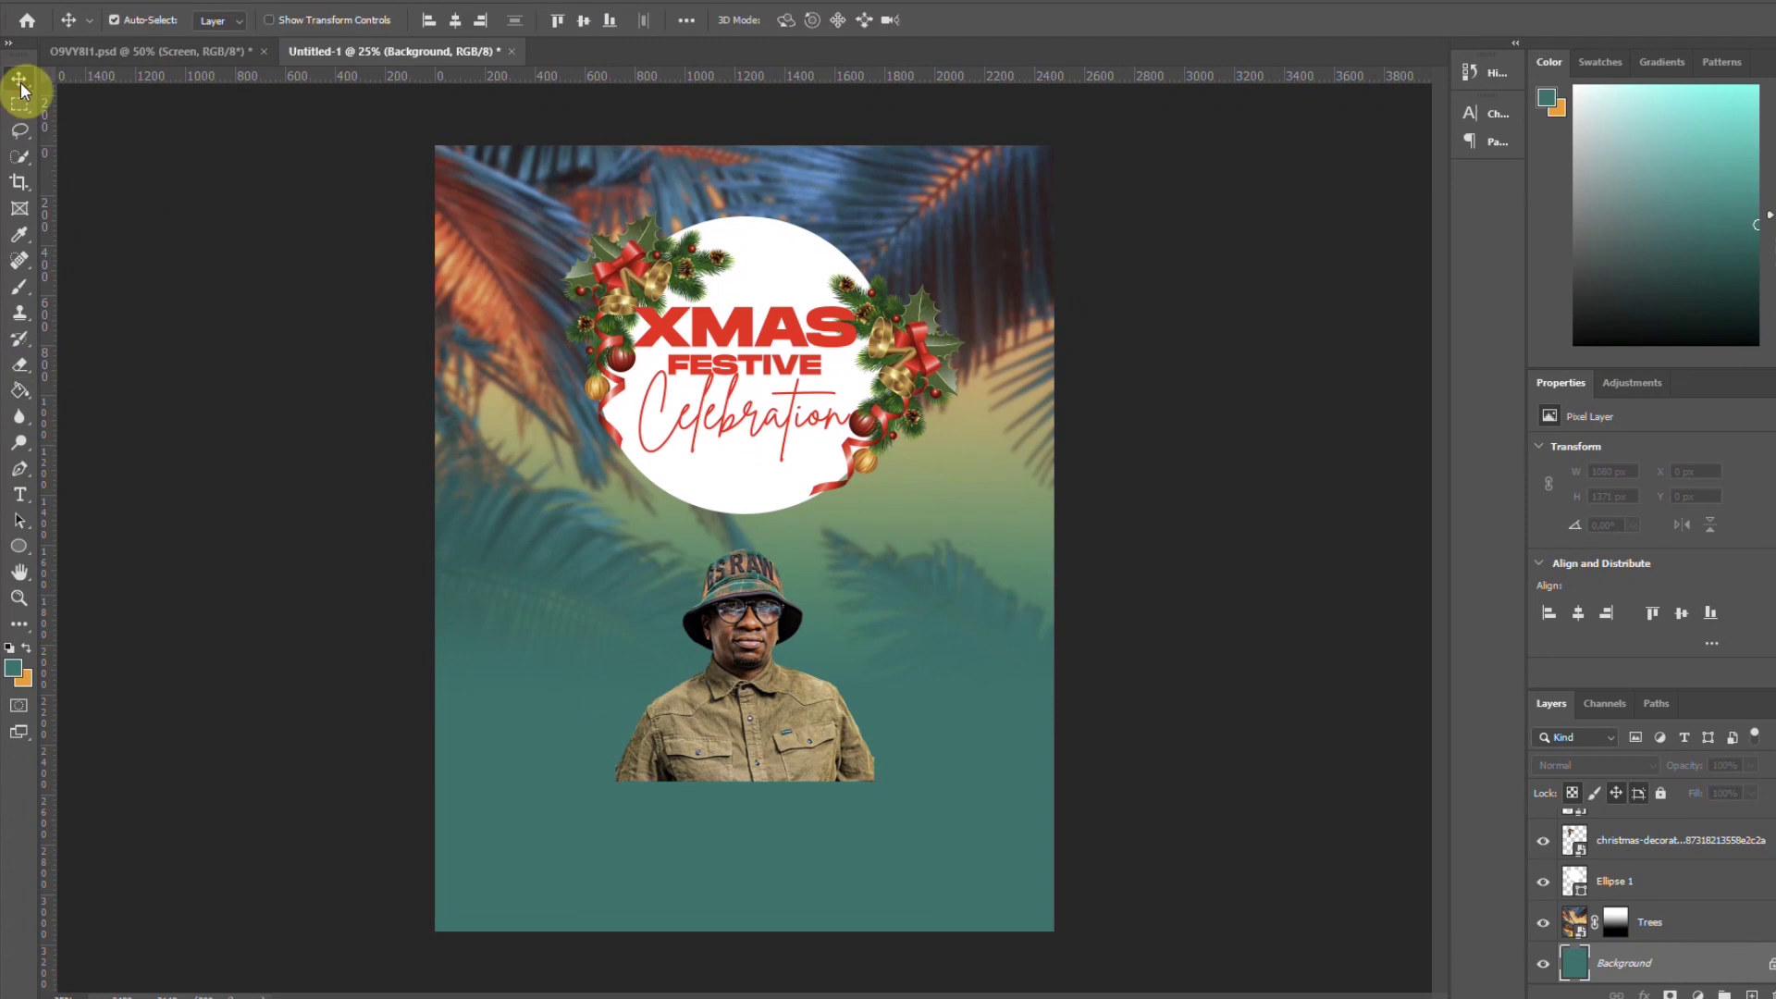
Place Njero.png as an embedded object, scaled to about 825 px wide and positioned beside the ceega portrait's shoulder
left_click(28, 0)
left_click(135, 387)
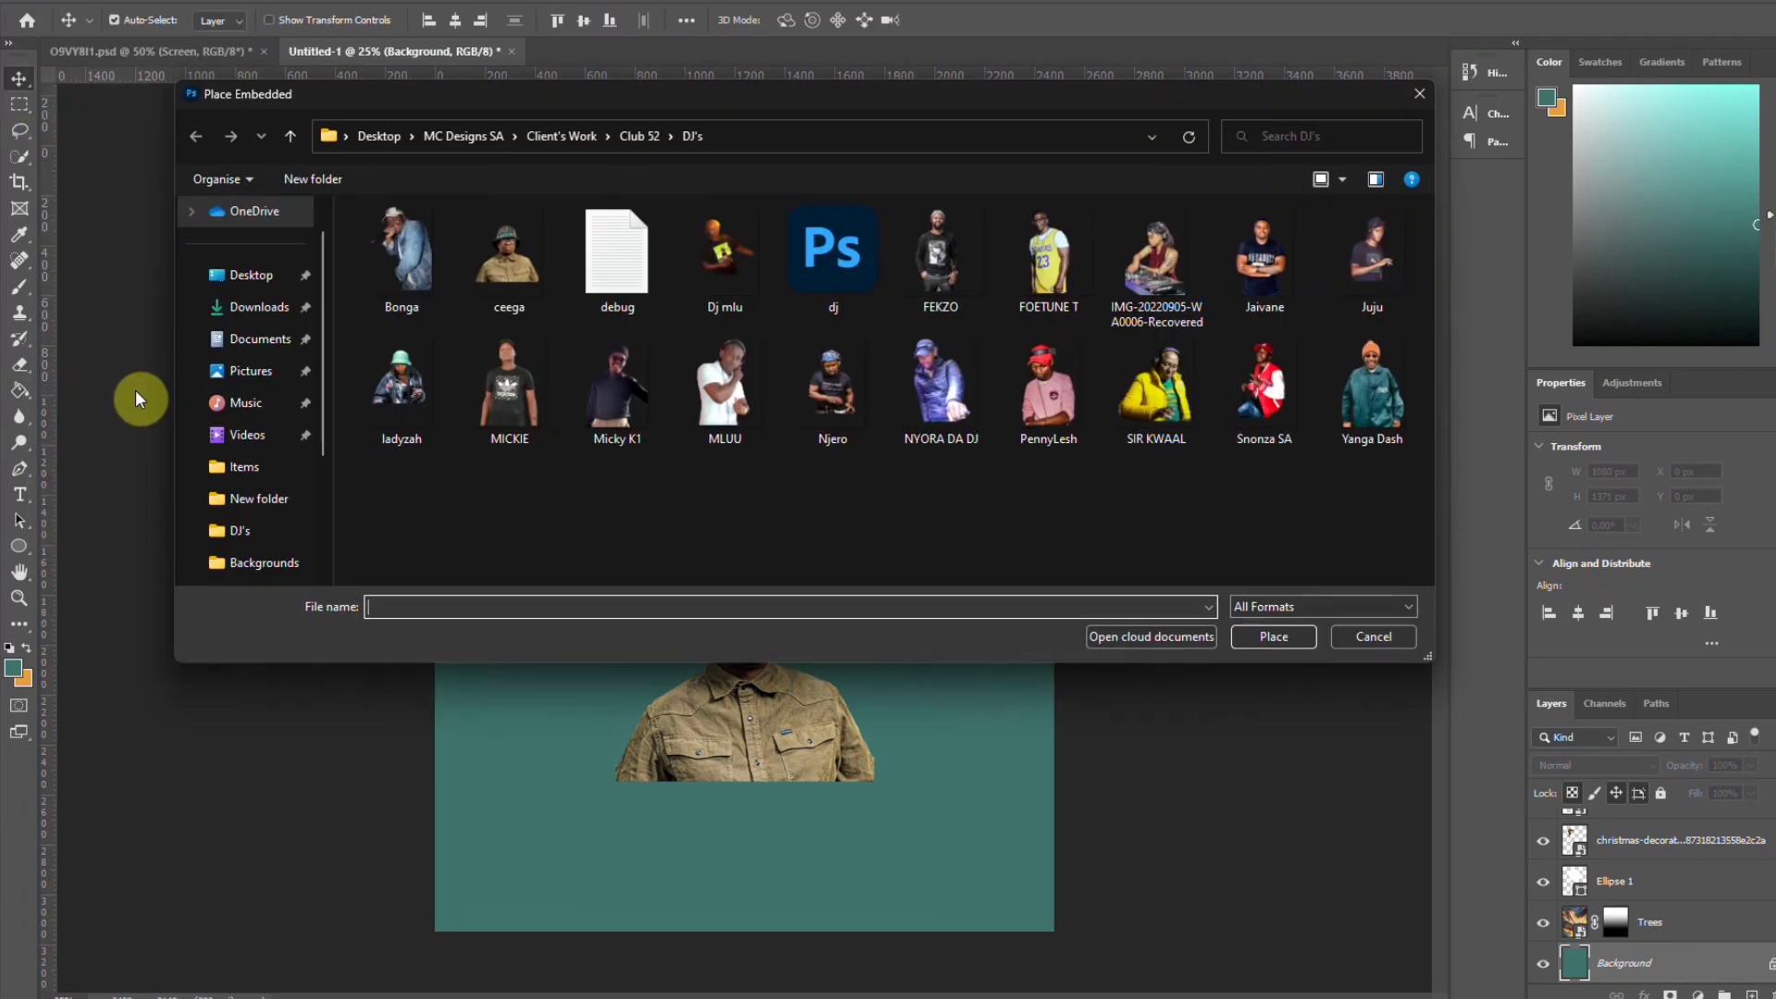
left_click(805, 370)
left_click(1269, 633)
left_click_drag(1049, 539, 876, 713)
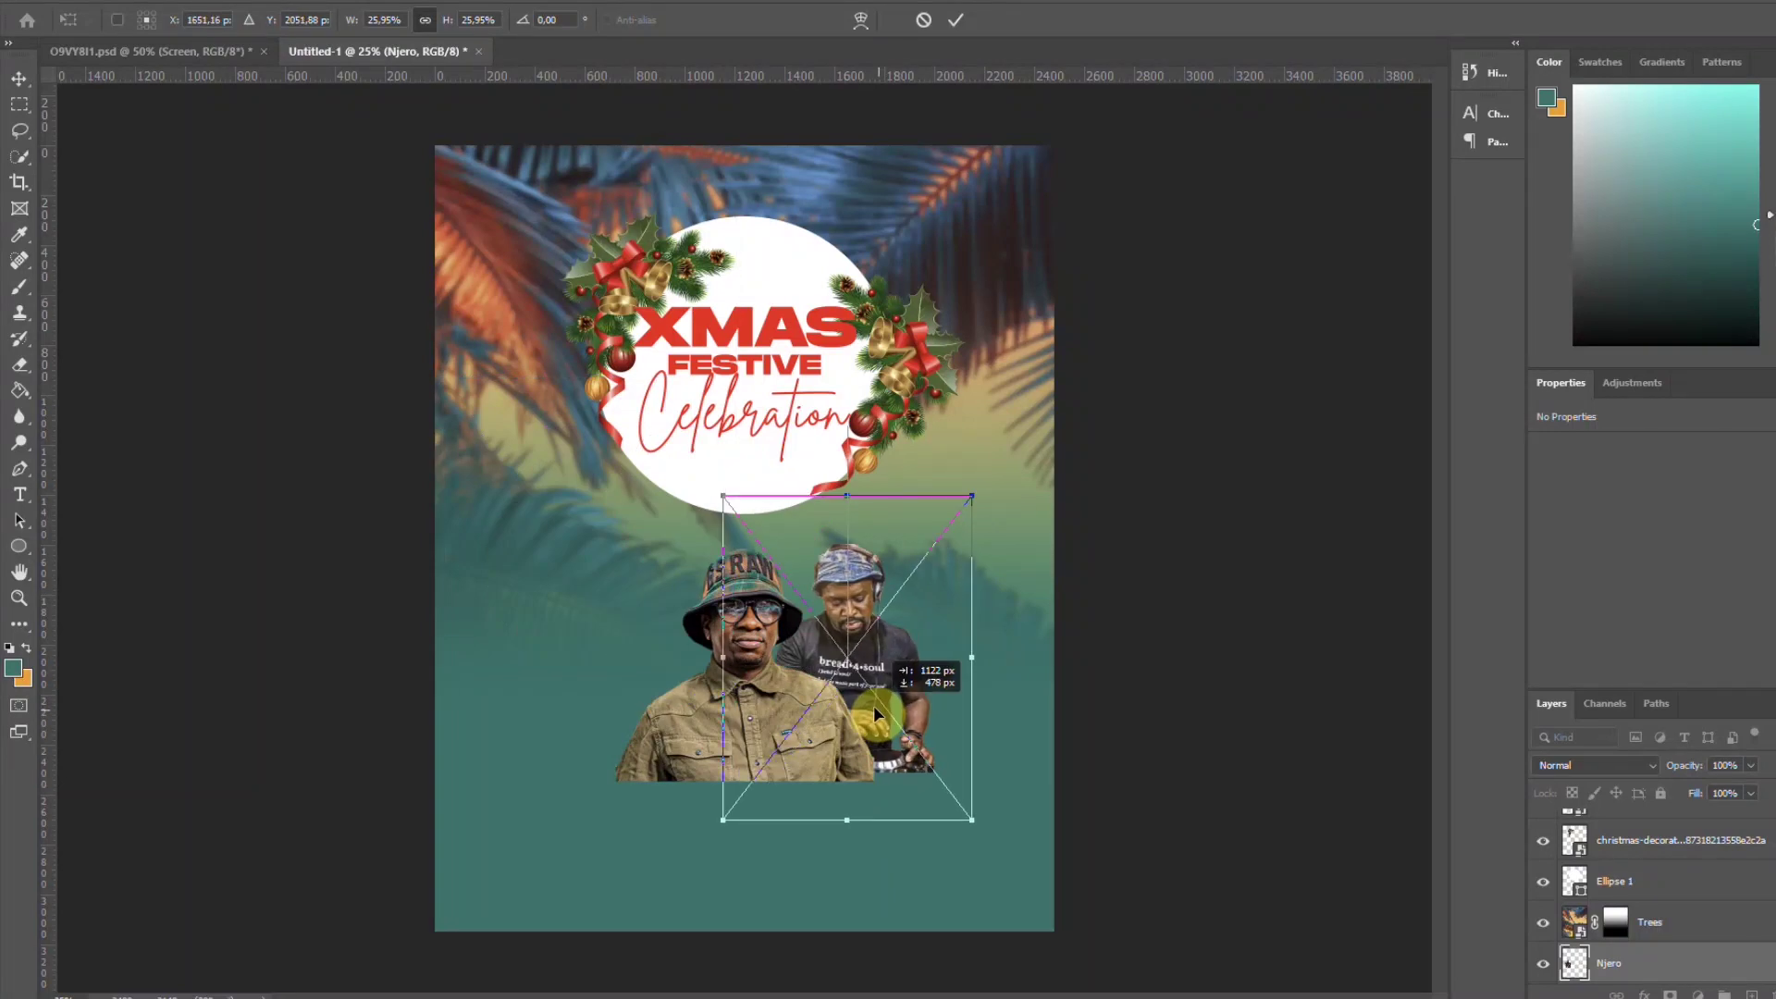
left_click_drag(980, 663, 1023, 662)
left_click_drag(908, 659, 911, 644)
left_click(954, 20)
key("alt+bracketright")
key("alt+bracketright")
key("alt+bracketright")
key("alt+bracketright")
key("alt+bracketright")
key("alt+bracketright")
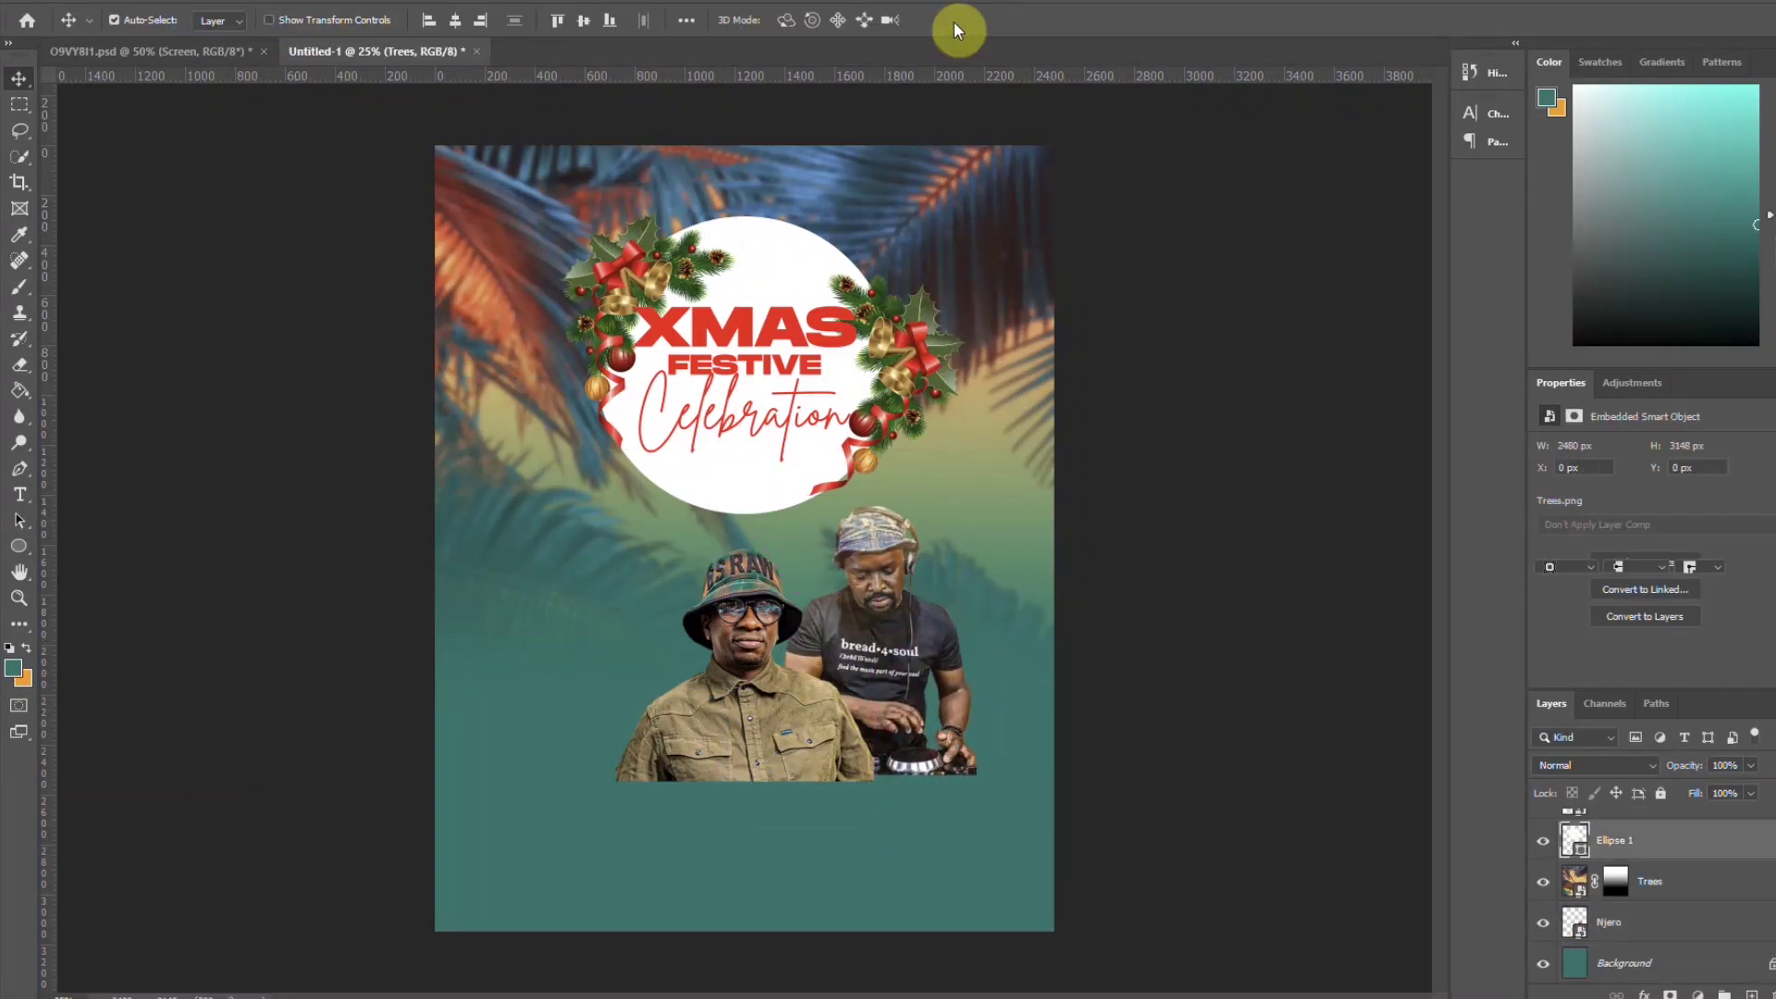
key("alt+bracketleft")
key("alt+bracketleft")
key("alt+bracketleft")
key("alt+bracketleft")
key("alt+bracketleft")
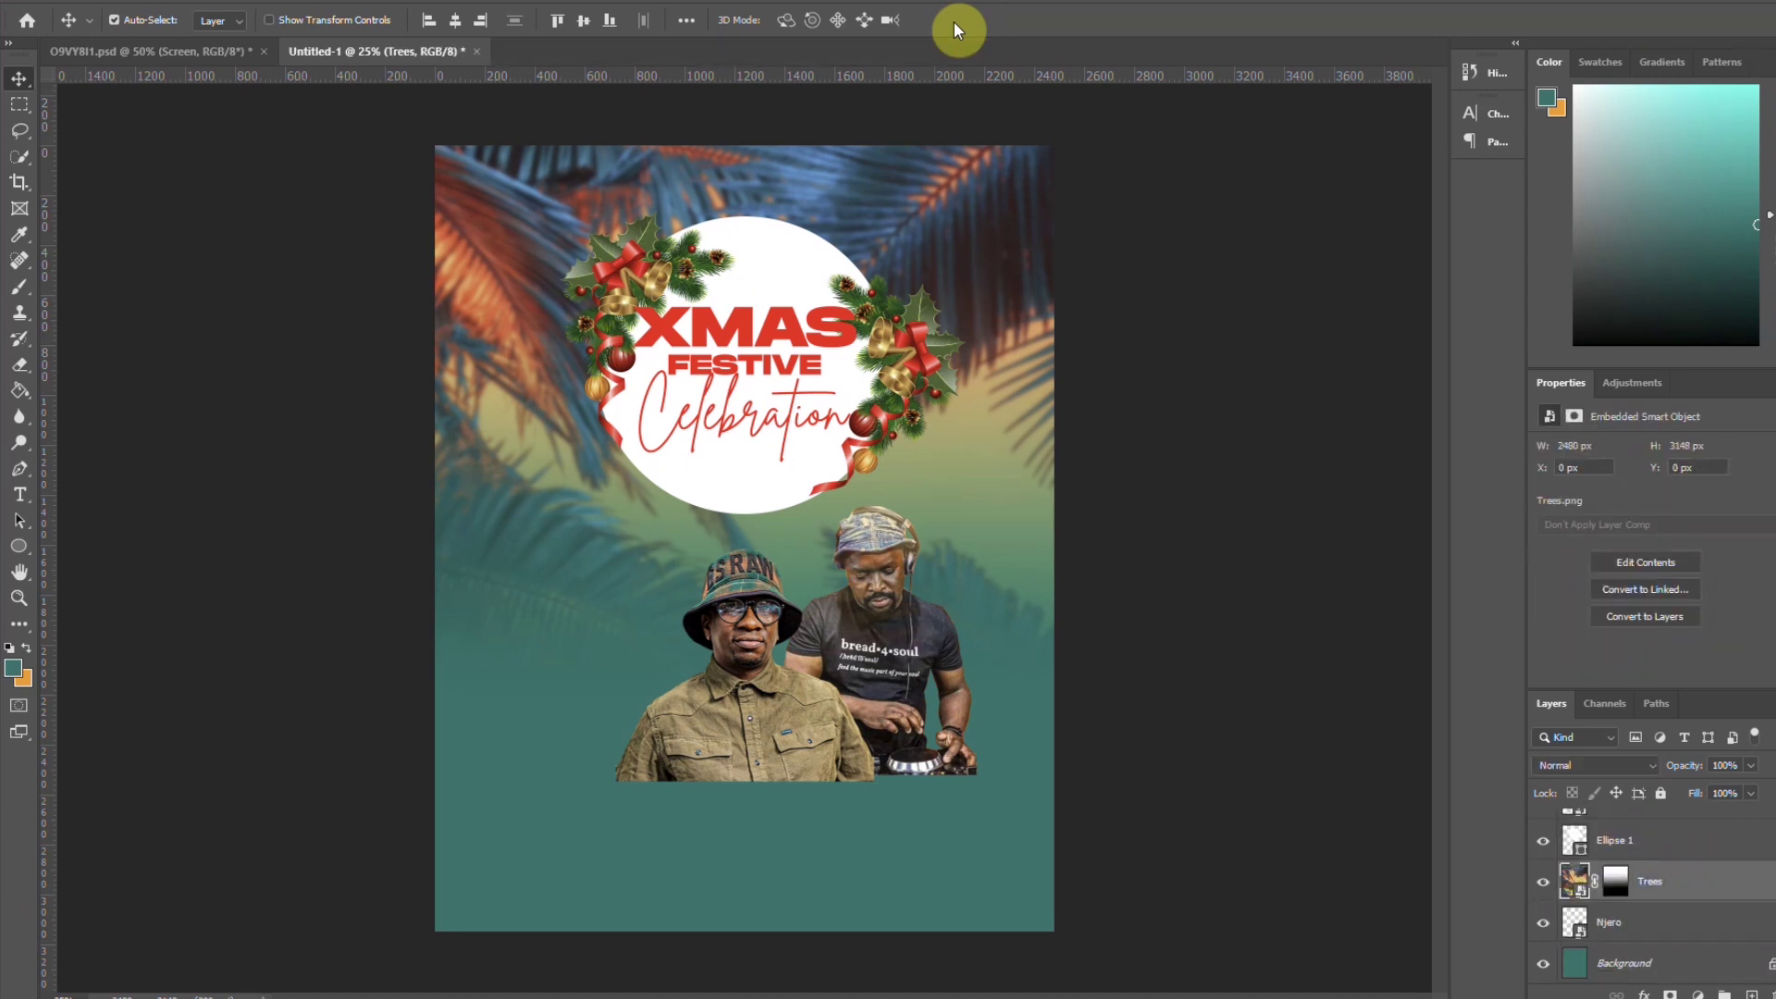
Raise the Njero layer in the stacking order to directly beneath the ceega layer
left_click(1622, 926)
key("ctrl+bracketright")
key("ctrl+bracketright")
key("ctrl+bracketright")
key("ctrl+bracketright")
key("ctrl+bracketright")
key("ctrl+bracketright")
key("ctrl+bracketright")
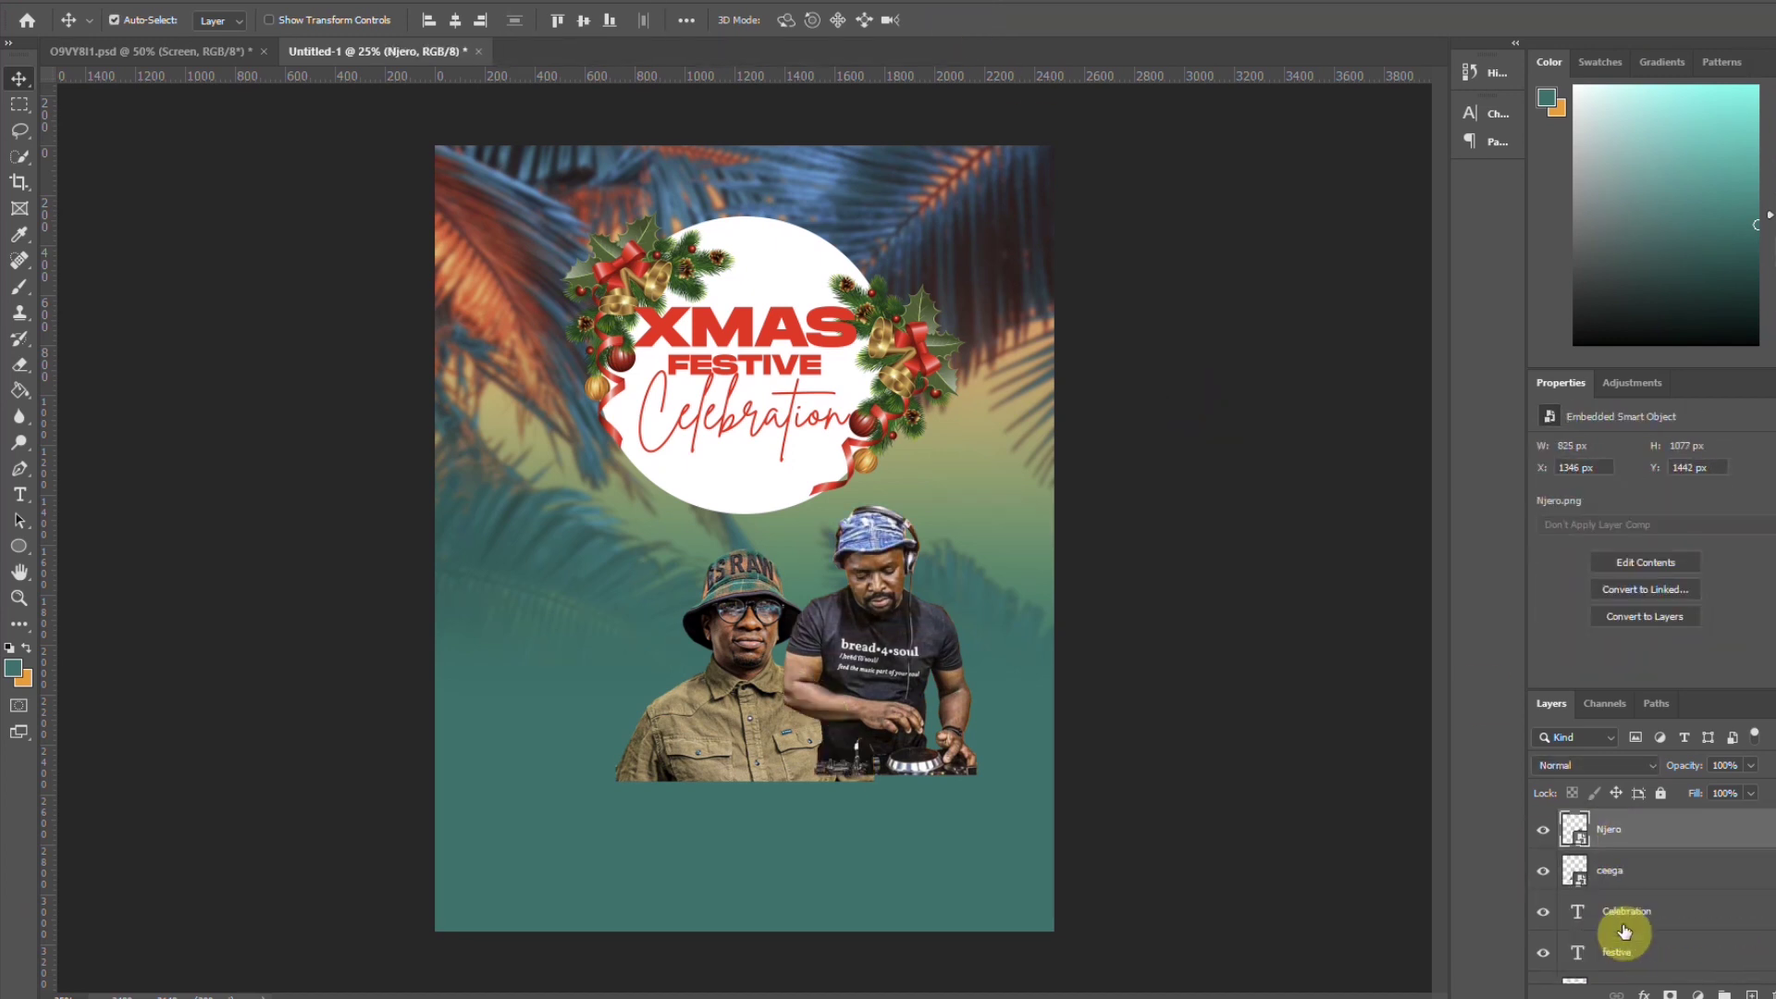
key("ctrl+bracketleft")
Place Juju.png as an embedded object, scaled to about 810 px wide and positioned behind the ceega portrait, overlapping the circle's lower edge
left_click(32, 2)
left_click(158, 385)
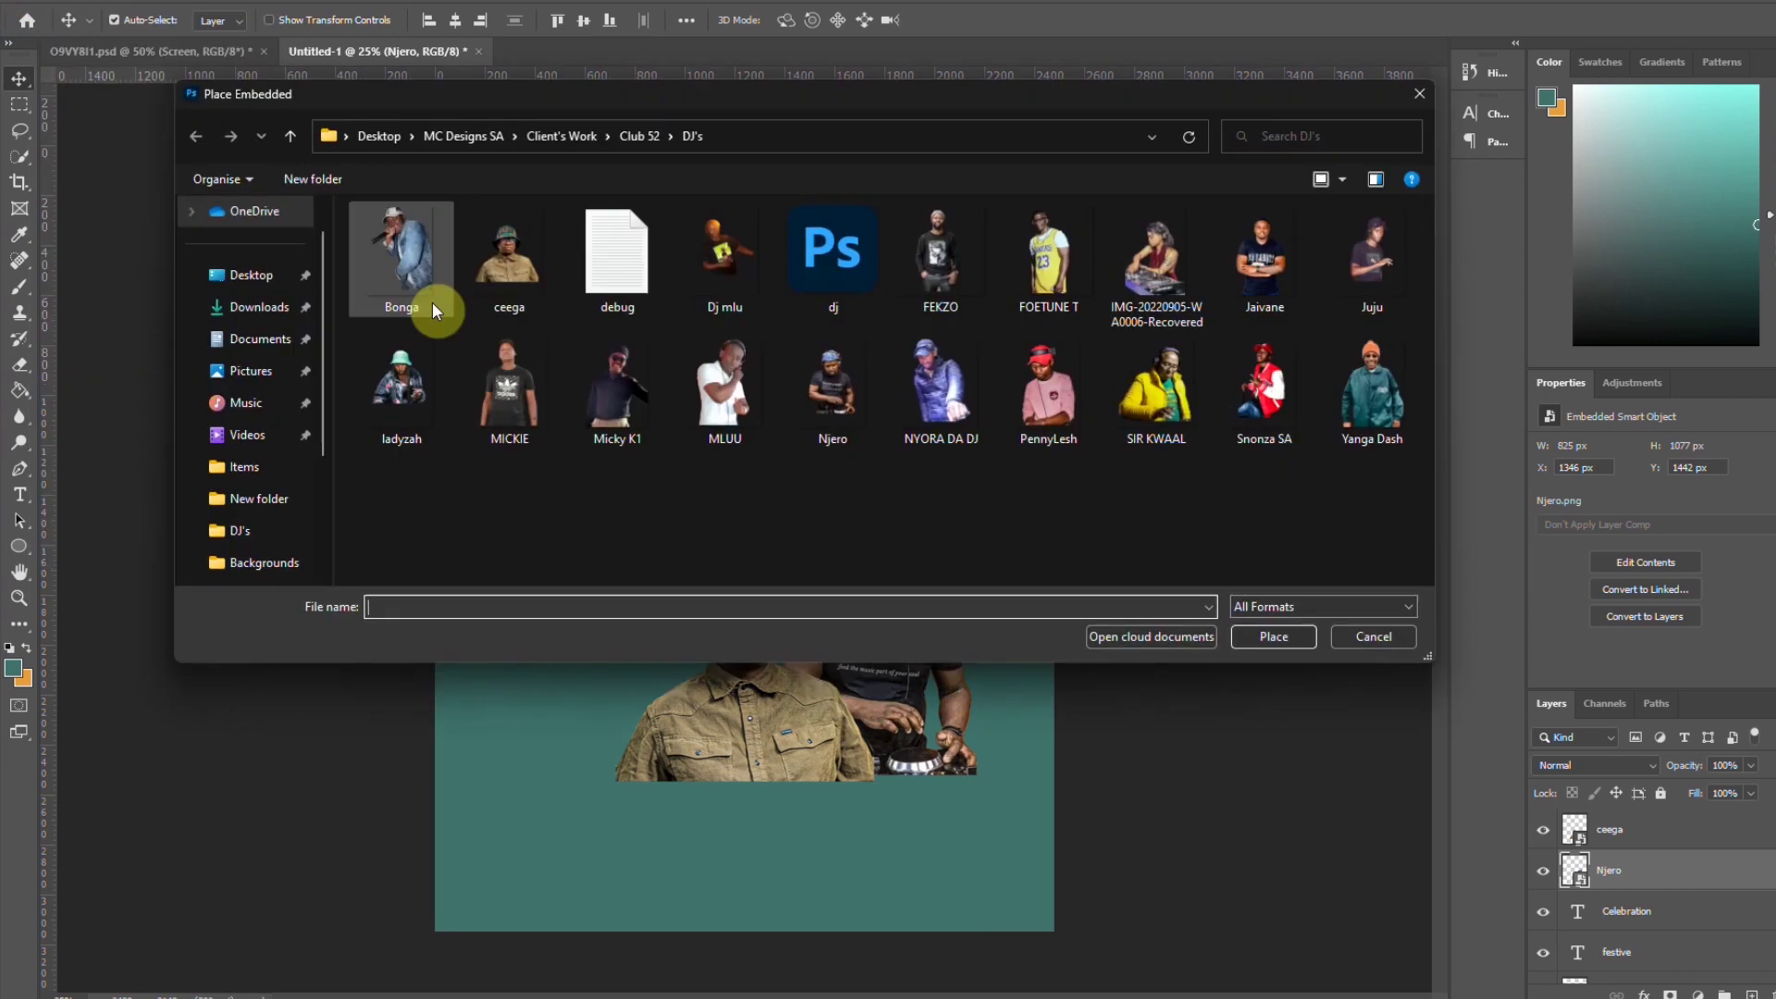
double_click(1360, 255)
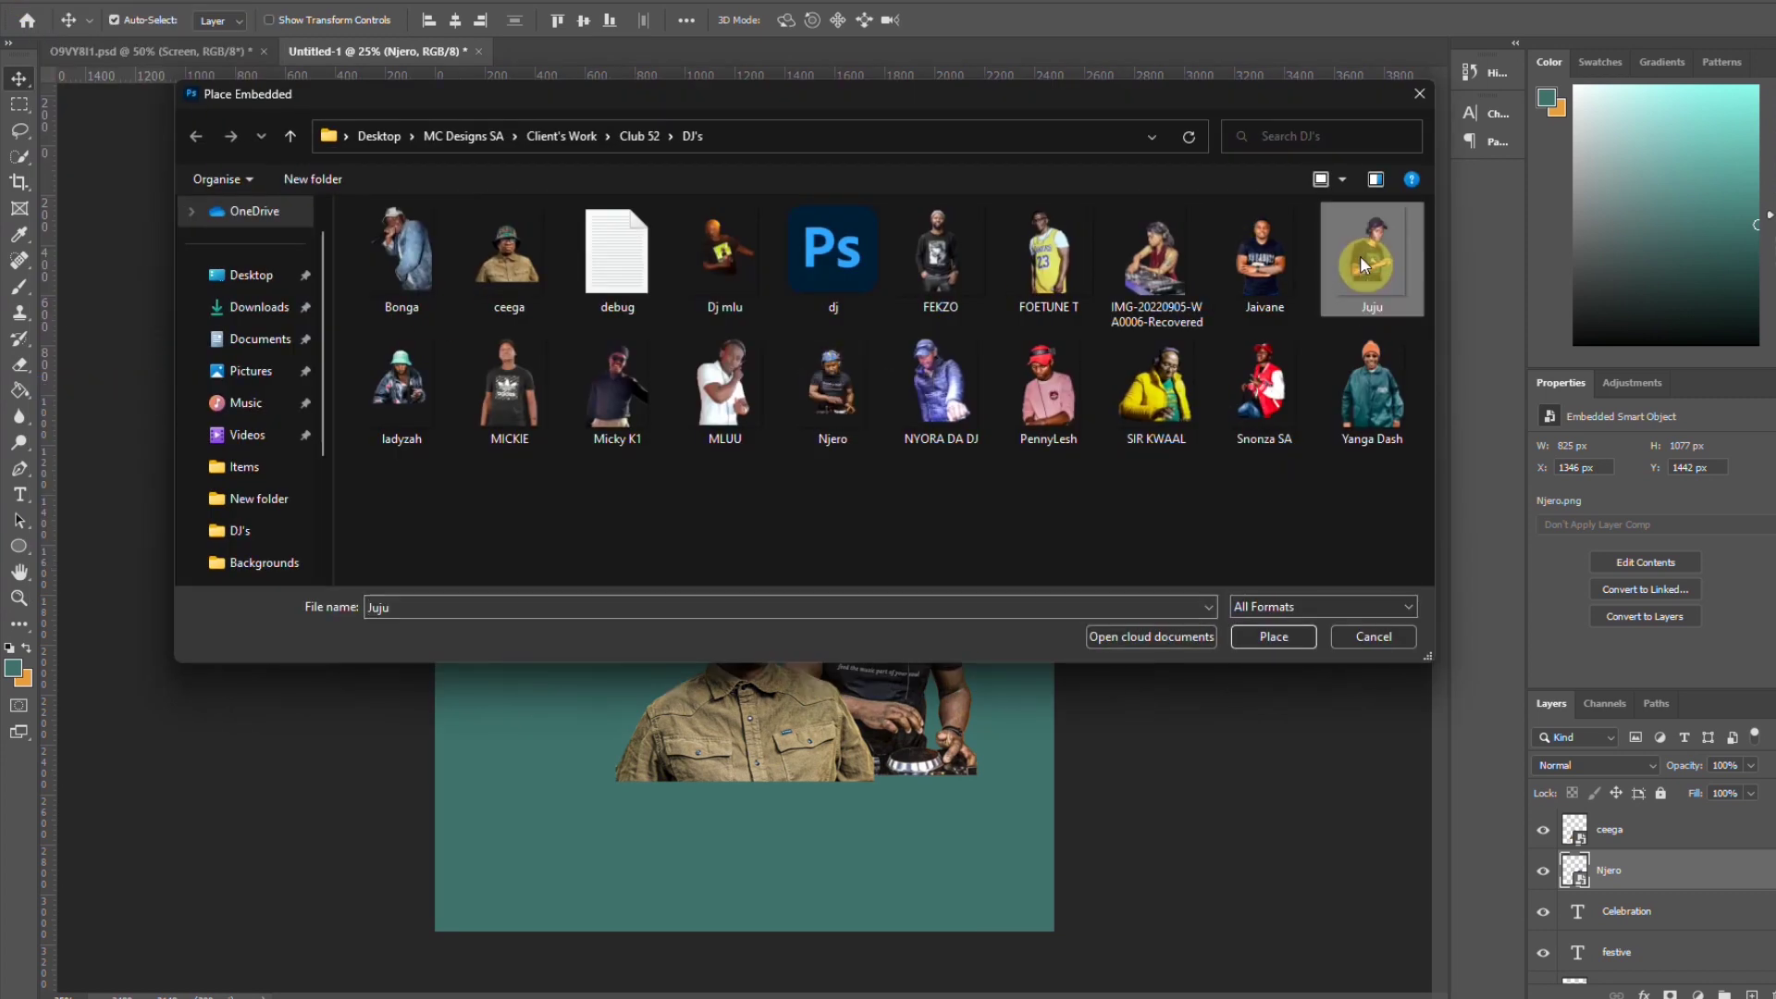
left_click_drag(1044, 546, 813, 550)
left_click_drag(625, 558, 743, 614)
left_click_drag(922, 611, 880, 613)
left_click_drag(730, 513, 763, 512)
left_click(957, 20)
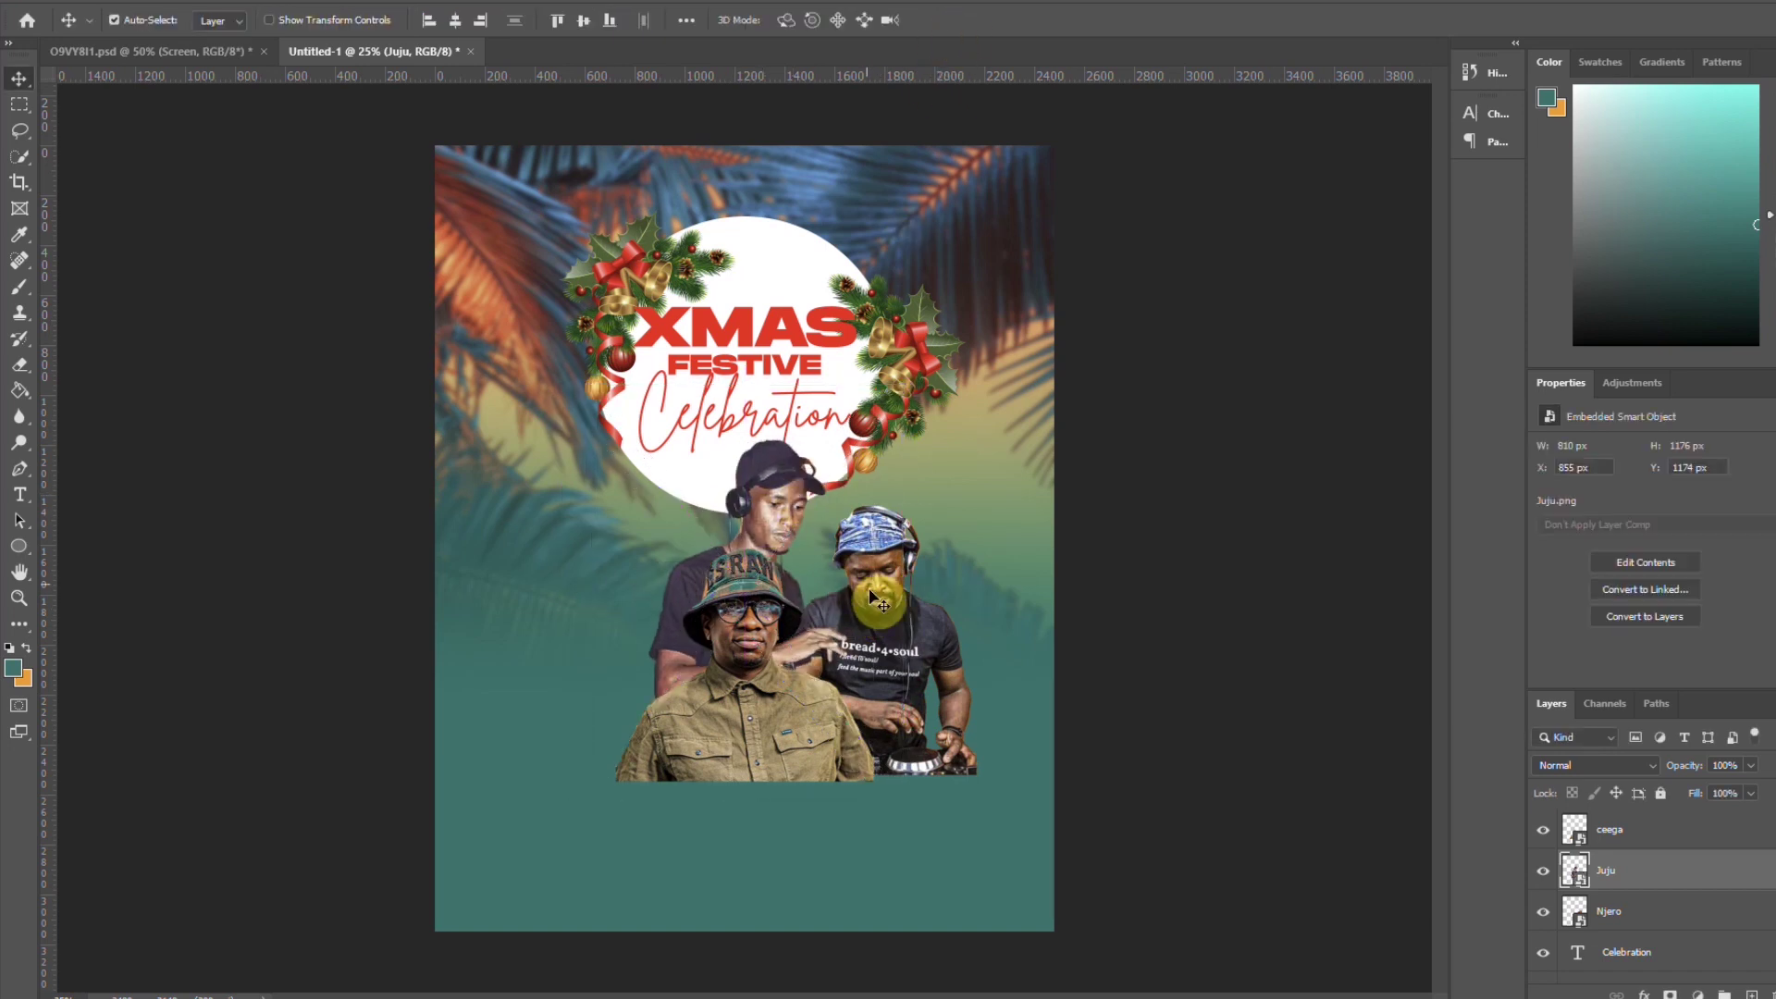
Place Dj mlu.png as an embedded object, scaled to about 1062 px wide, on the side of the ceega portrait opposite Njero
left_click(37, 2)
left_click(81, 383)
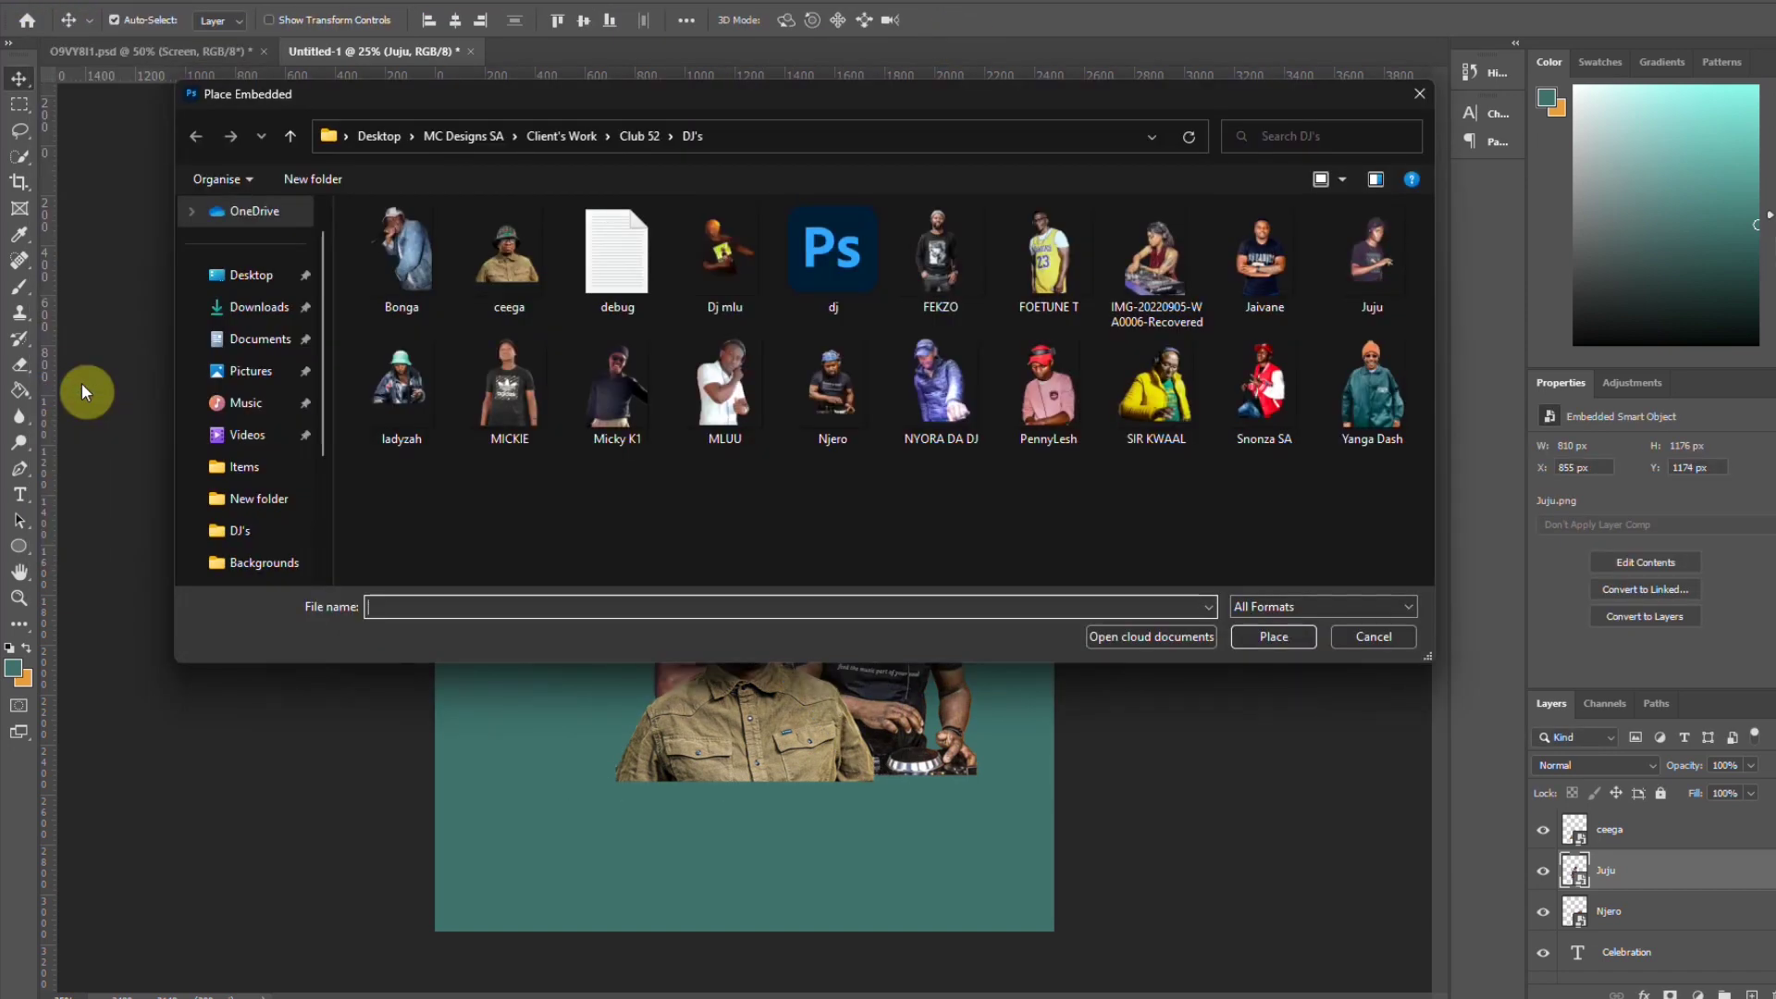
double_click(740, 252)
left_click_drag(1051, 538, 775, 562)
left_click_drag(608, 562, 635, 679)
left_click_drag(468, 436, 455, 422)
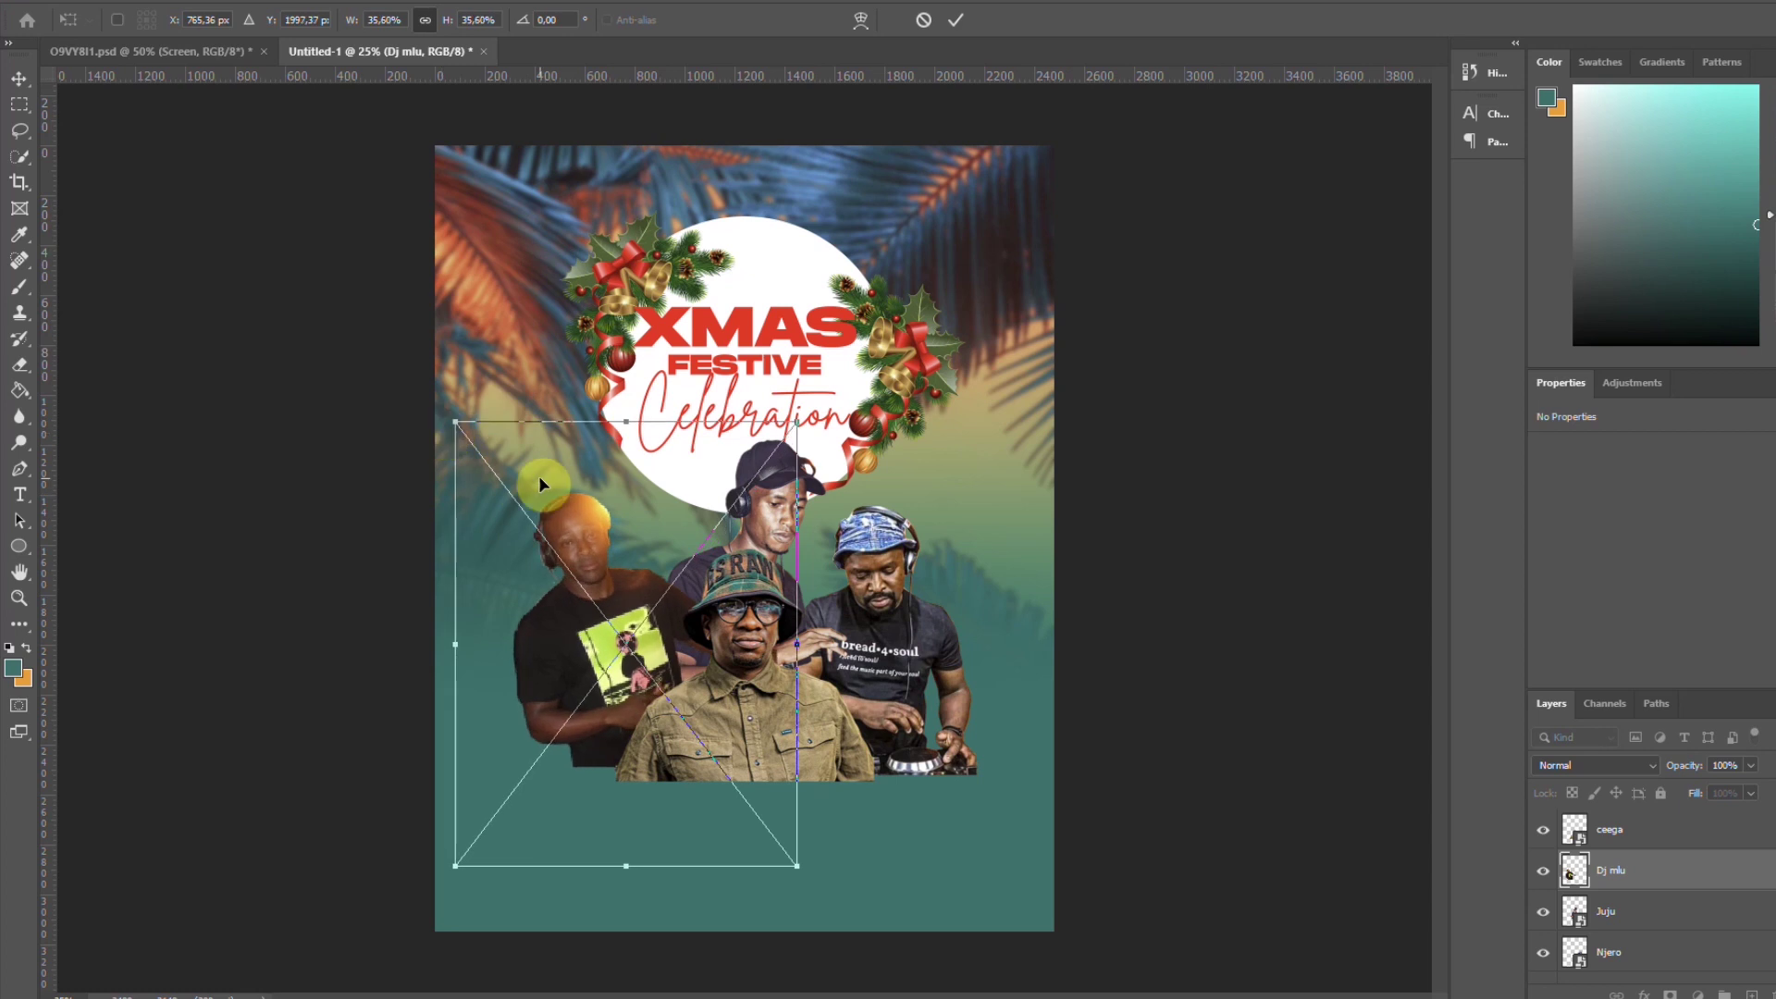
left_click(958, 24)
Fine-tune the portrait group, shifting Juju to X 805 px, Dj mlu slightly down and ceega down to Y 1676 px
left_click_drag(627, 609, 630, 617)
left_click_drag(768, 518, 756, 518)
left_click(923, 656)
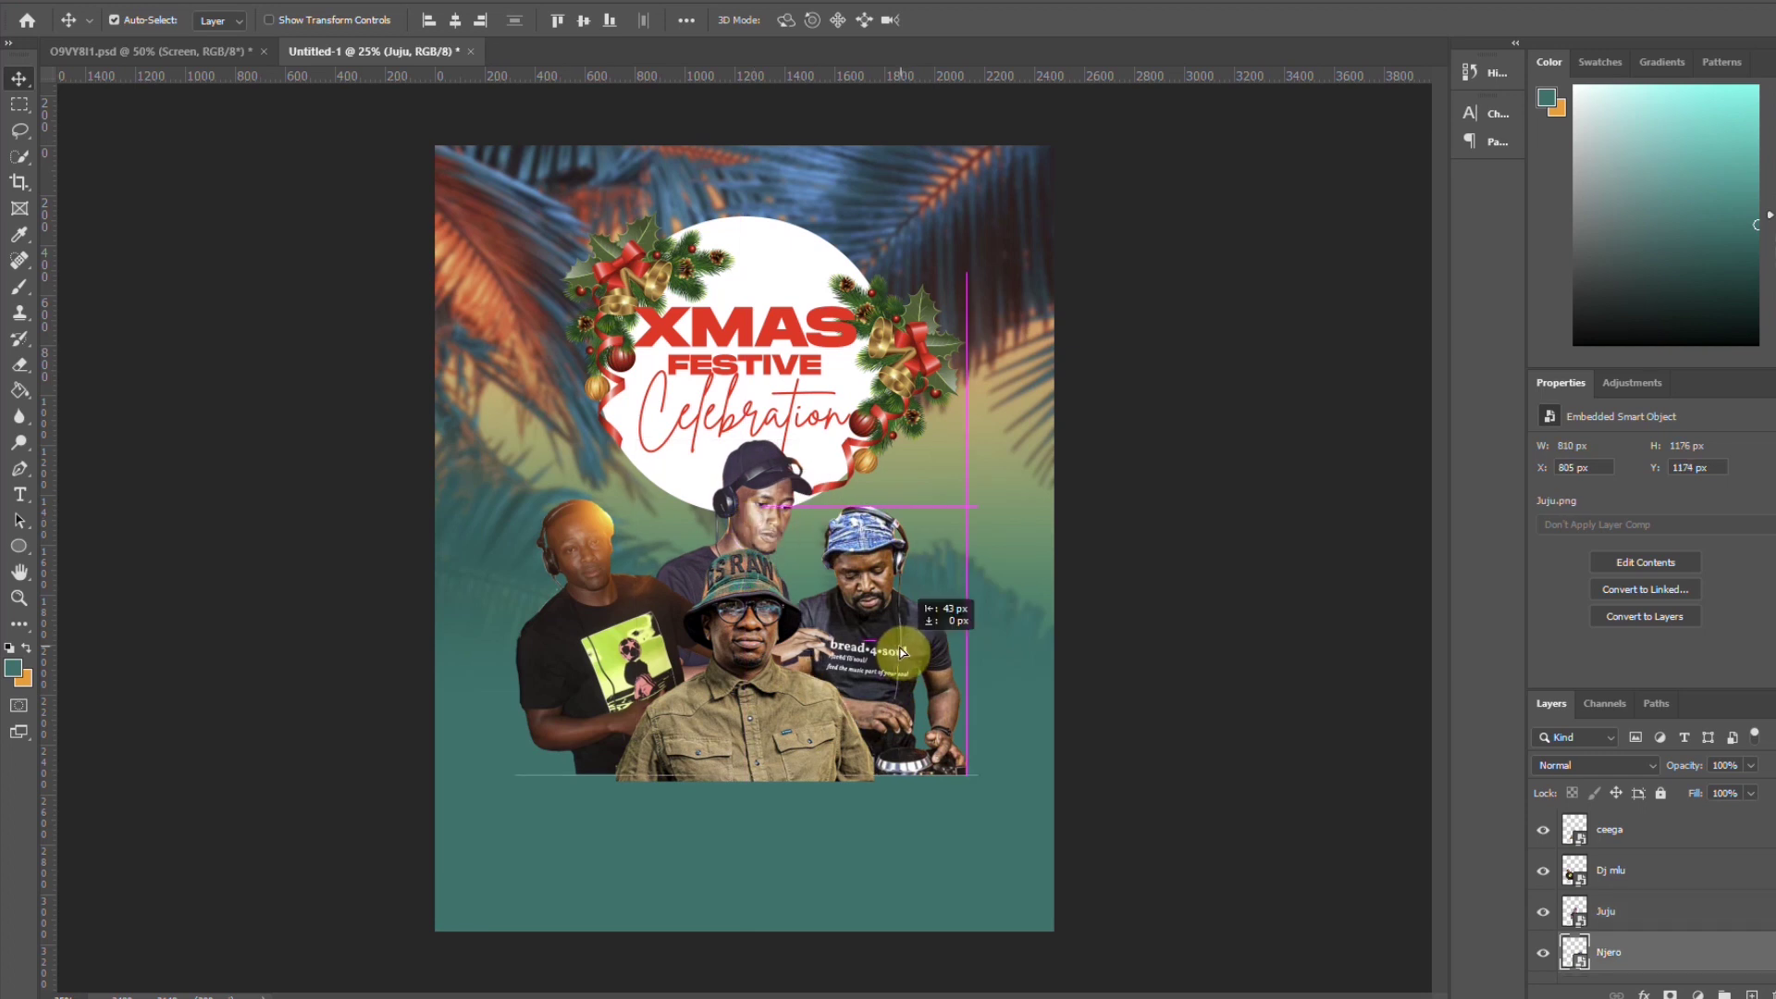
left_click_drag(736, 638, 752, 664)
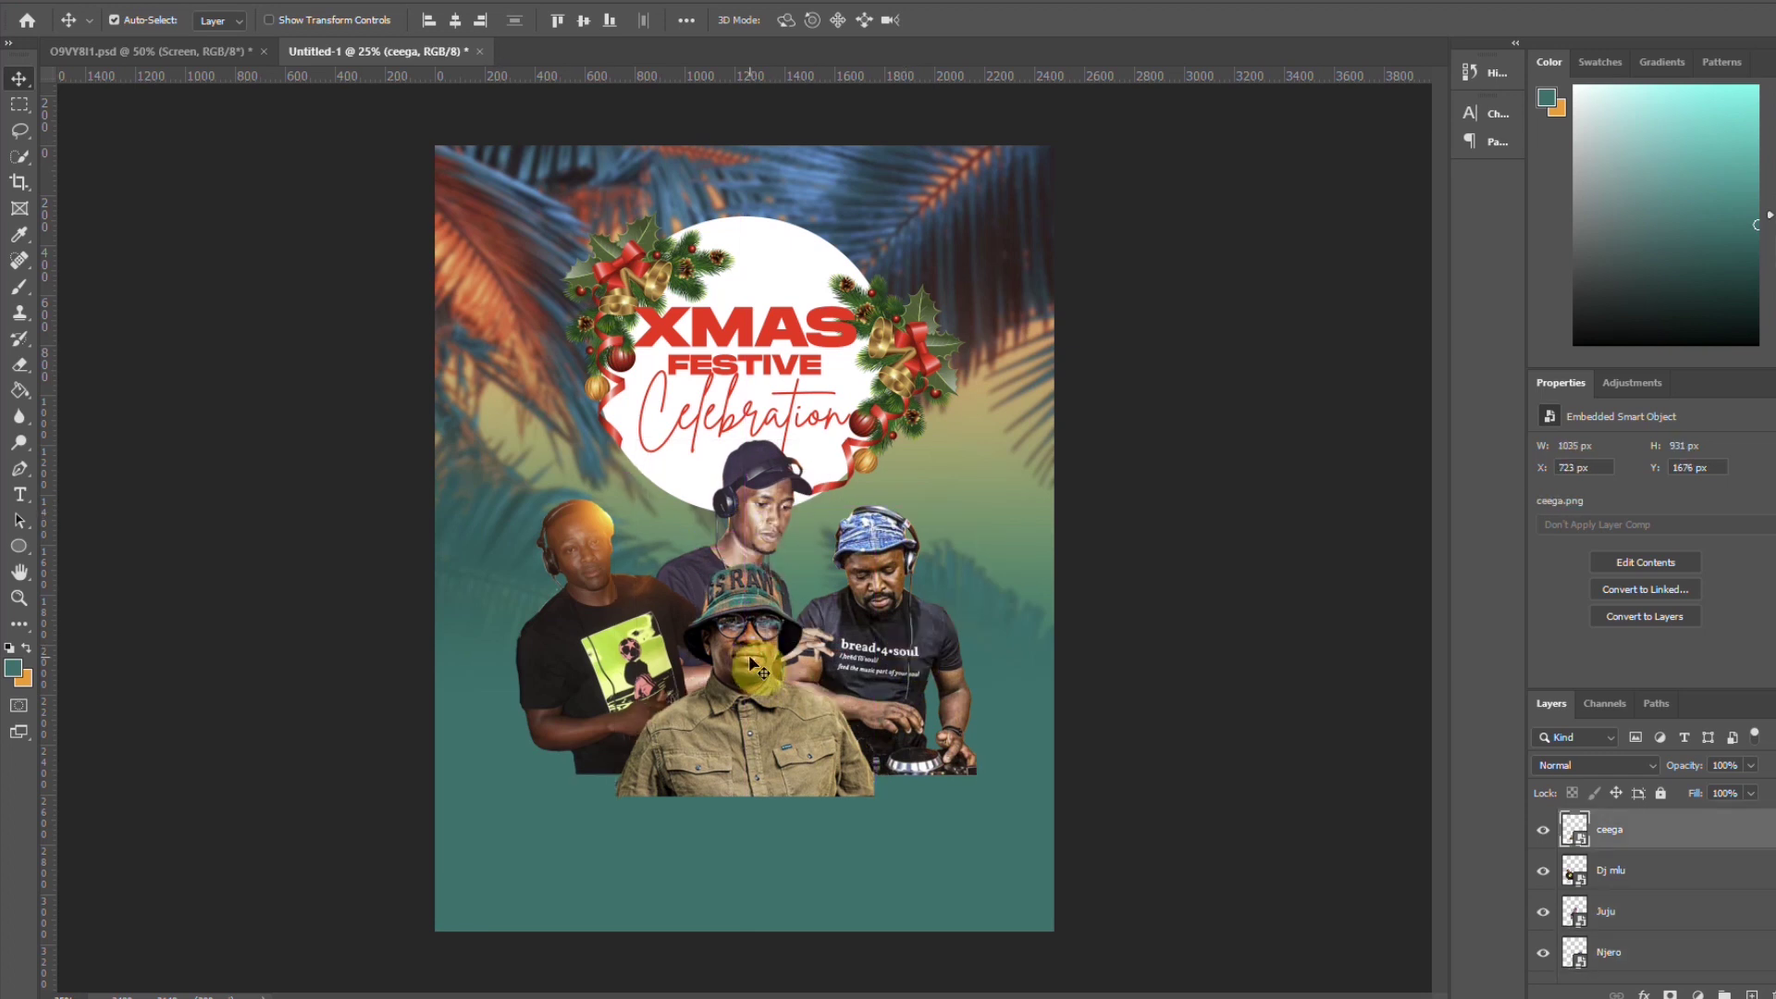
Add a layer mask to the ceega portrait and fade its bottom edge into the background with a short black-to-white gradient
left_click(1669, 994)
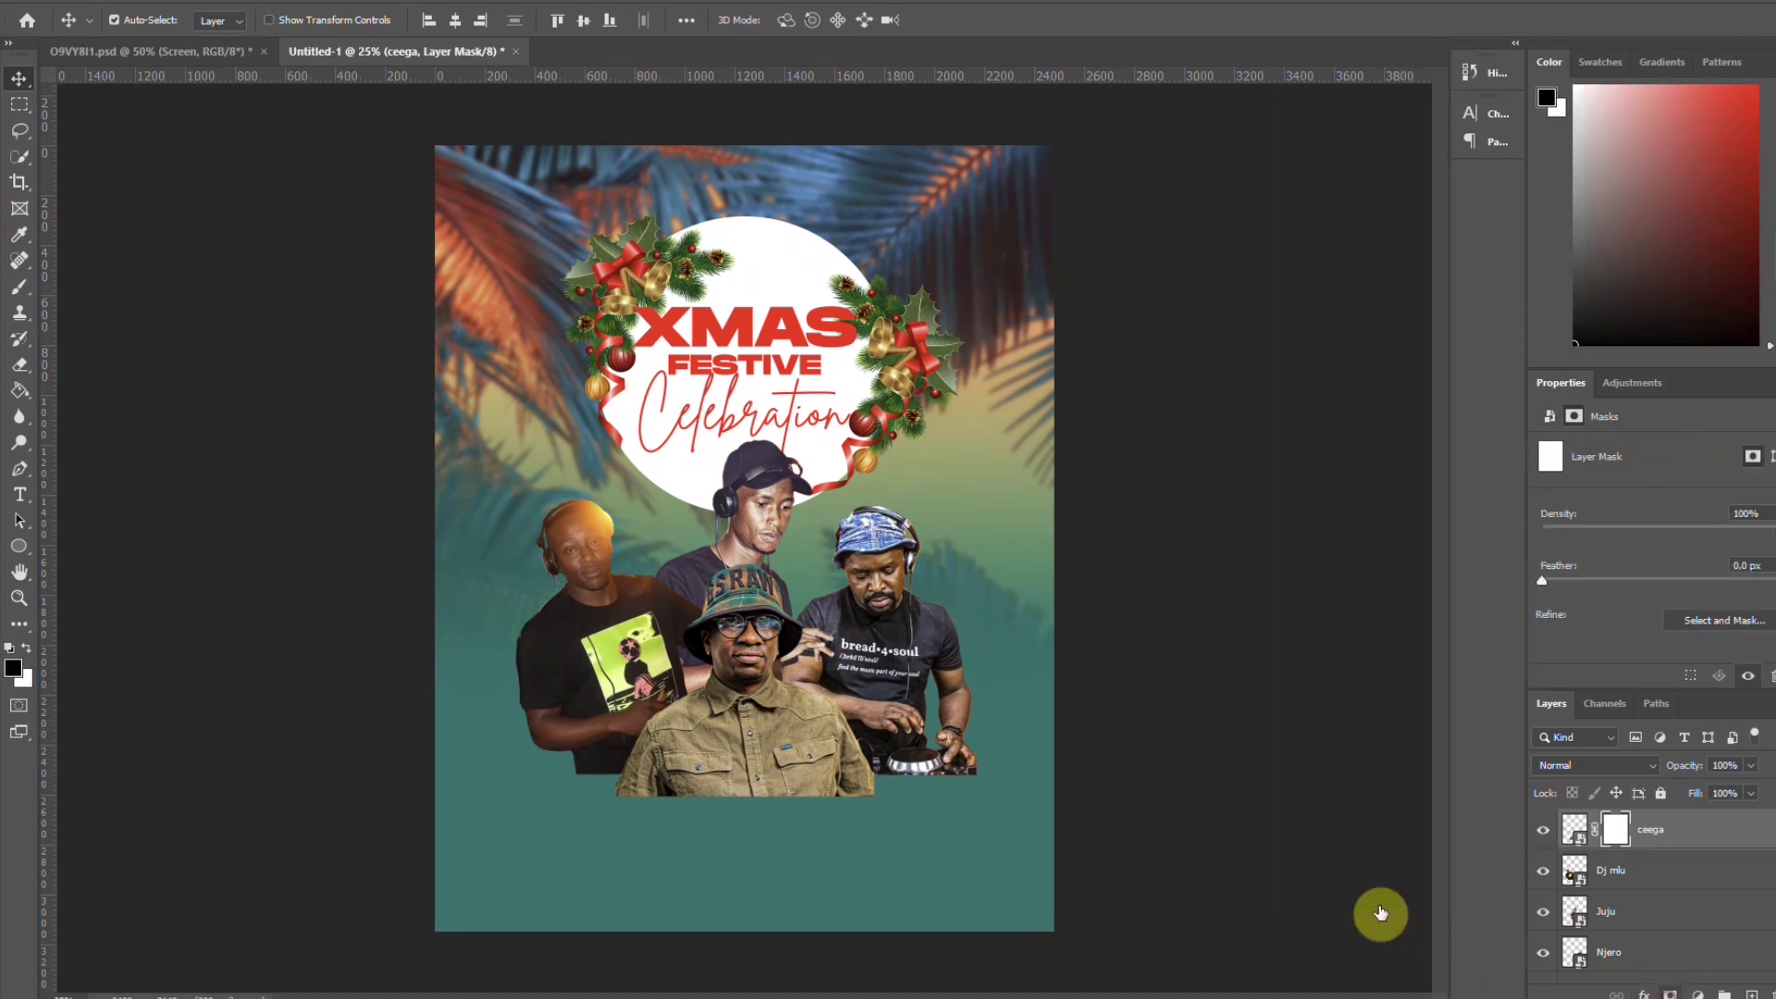
right_click(20, 390)
left_click(74, 386)
left_click_drag(738, 787, 754, 763)
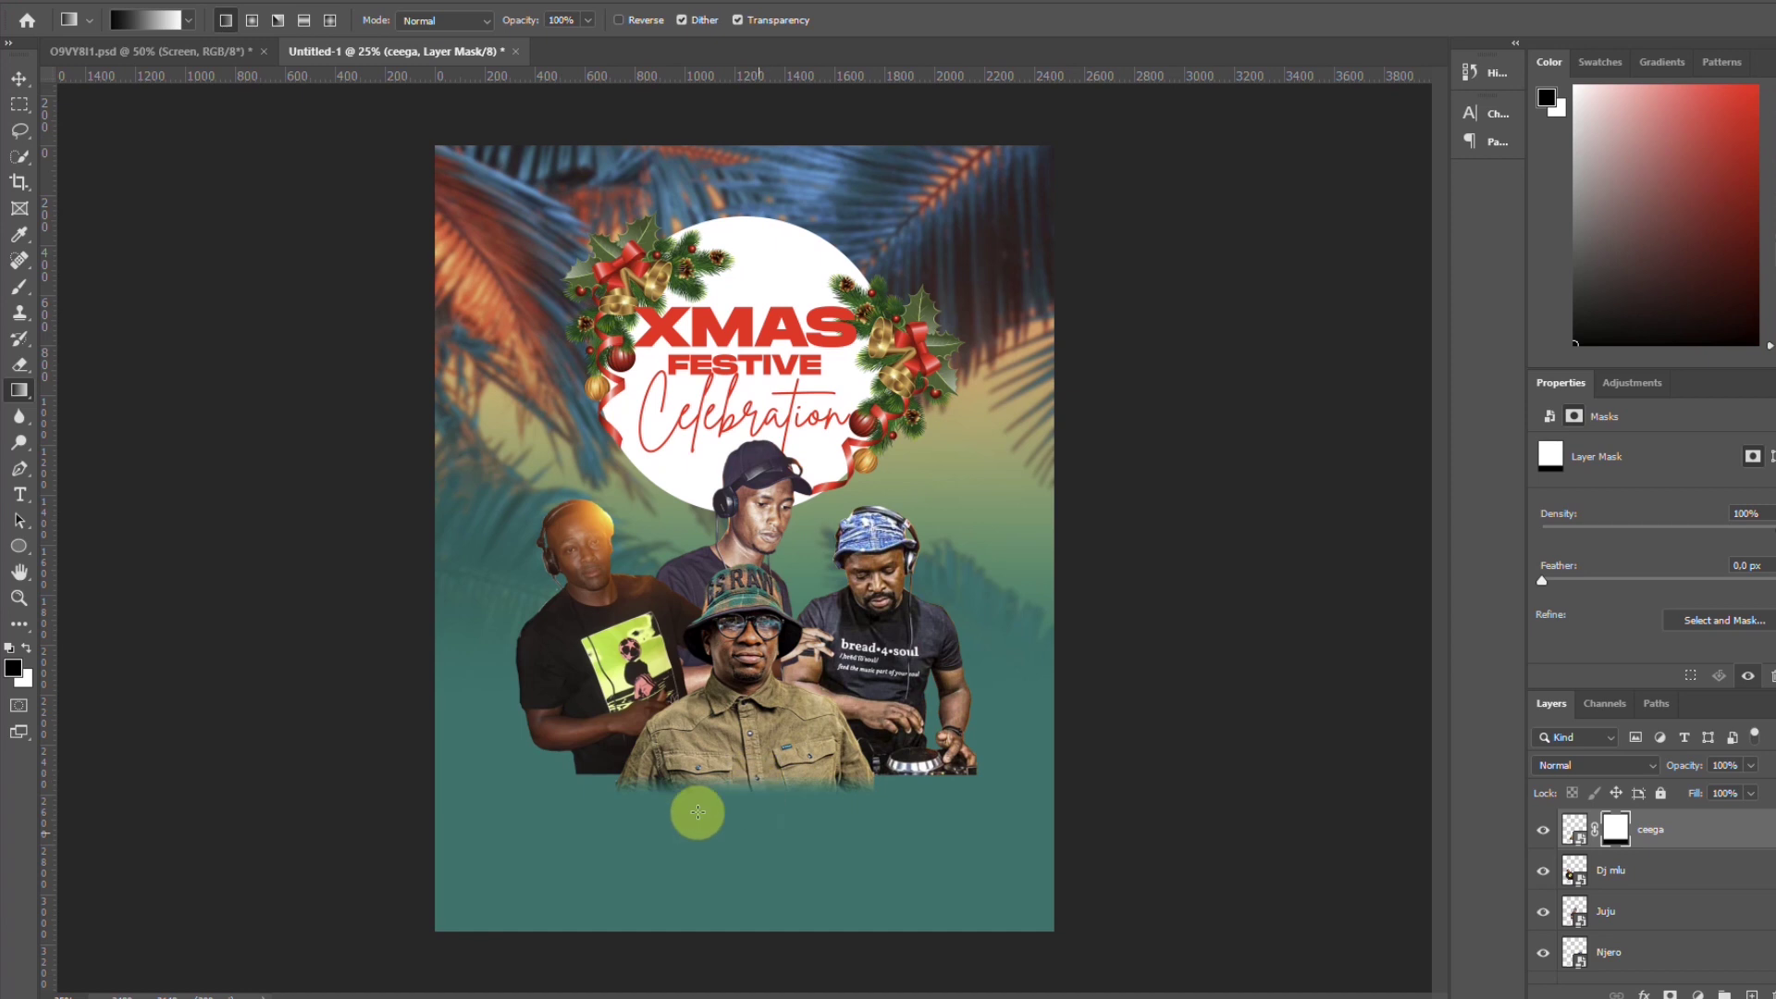
left_click(17, 74)
Mask the Dj mlu portrait and blend its lower edge into the teal background with a gradient
left_click(550, 597)
left_click(1670, 995)
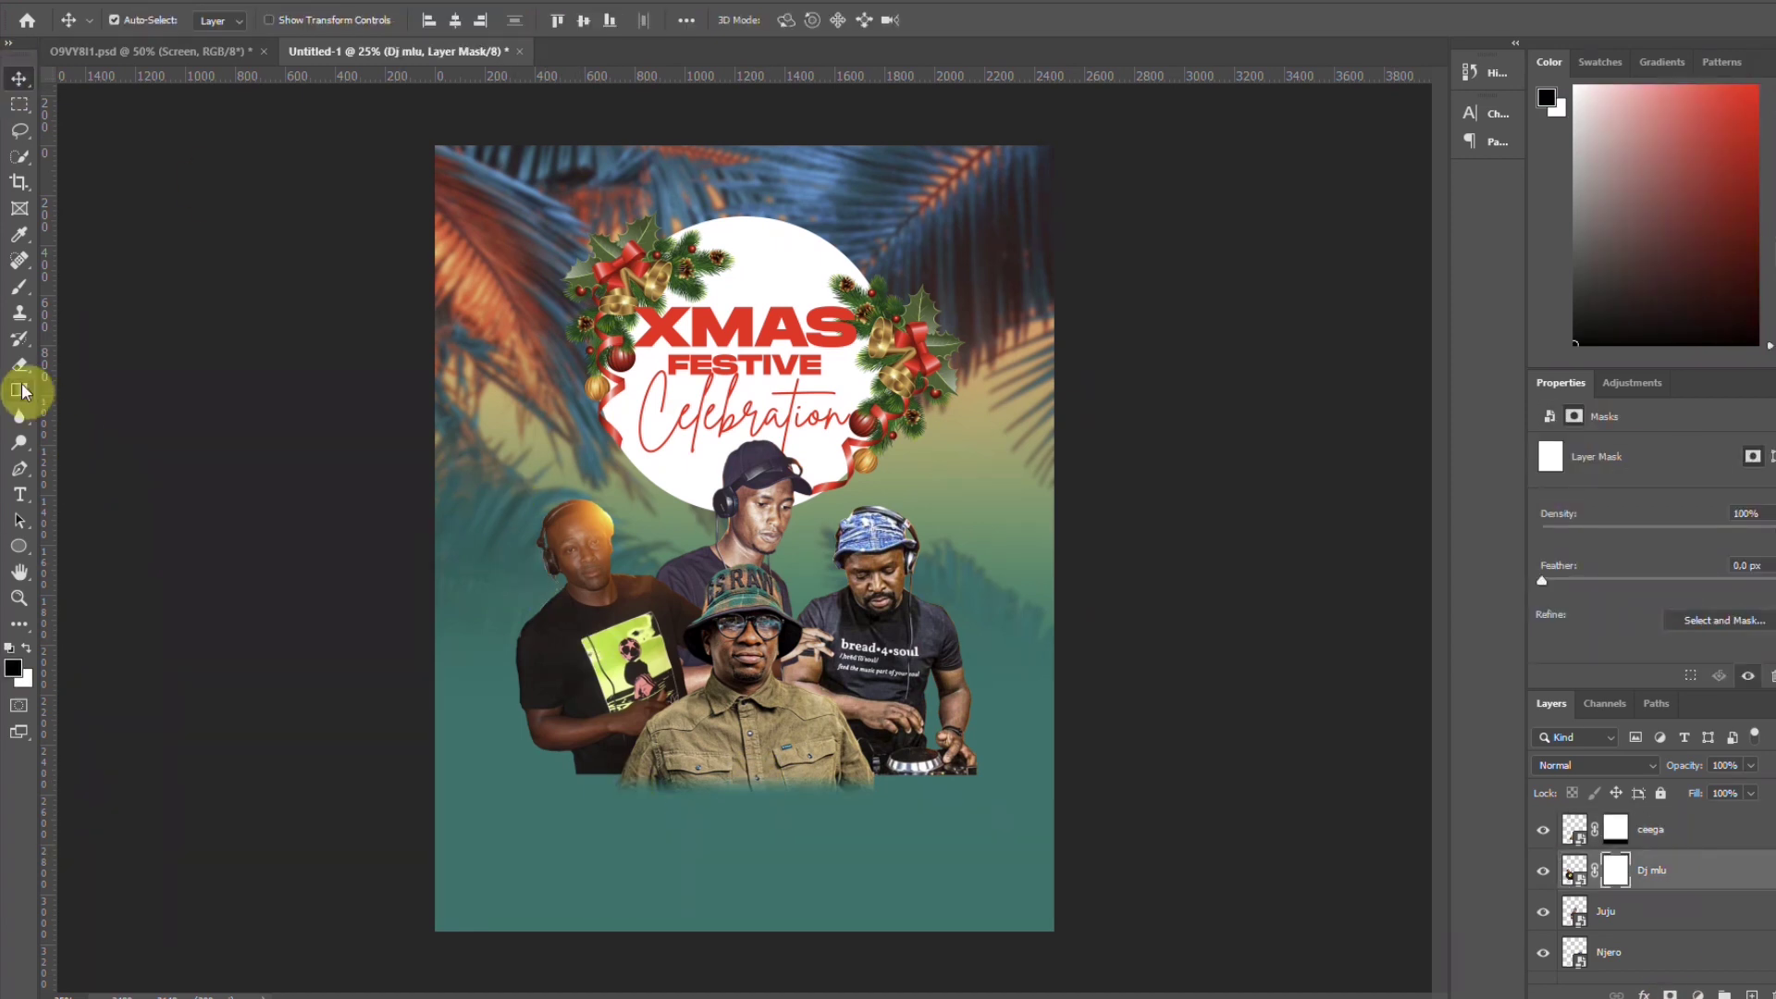
left_click(19, 389)
left_click_drag(605, 676, 605, 677)
left_click_drag(605, 769, 607, 737)
left_click(15, 80)
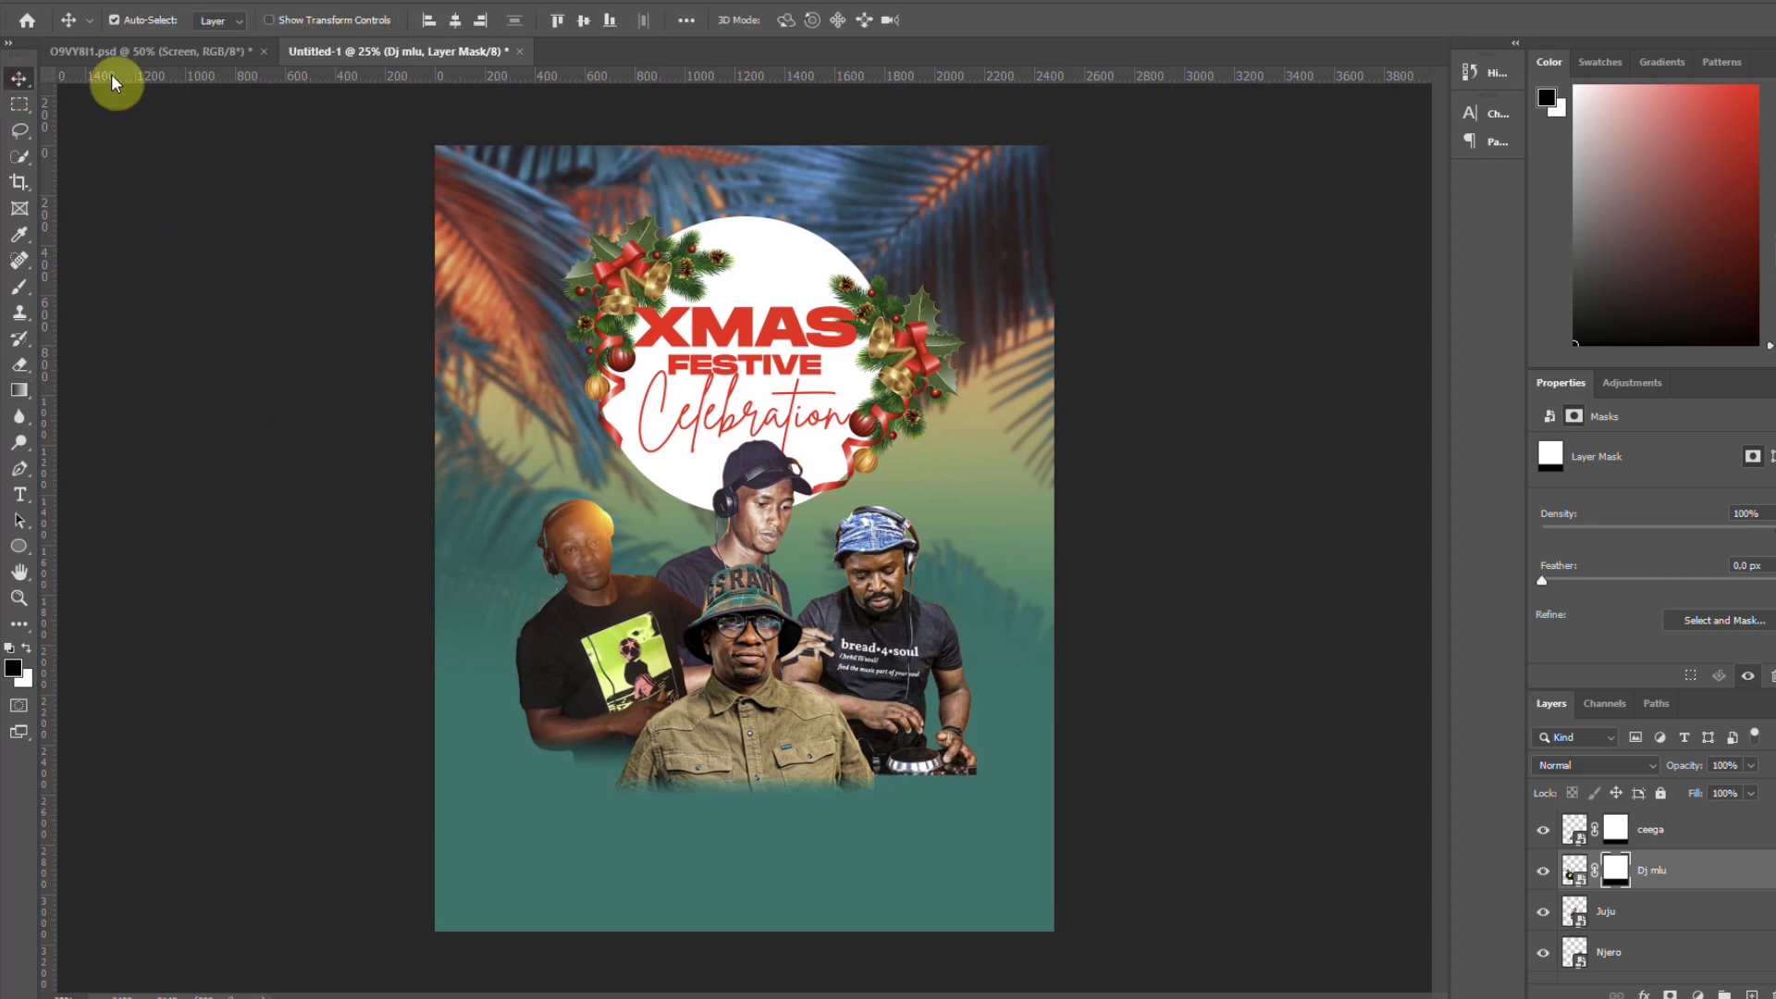
Add a layer mask to the Njero portrait and fade out the DJ deck at its bottom with a gradient
left_click(1572, 952)
left_click(1670, 993)
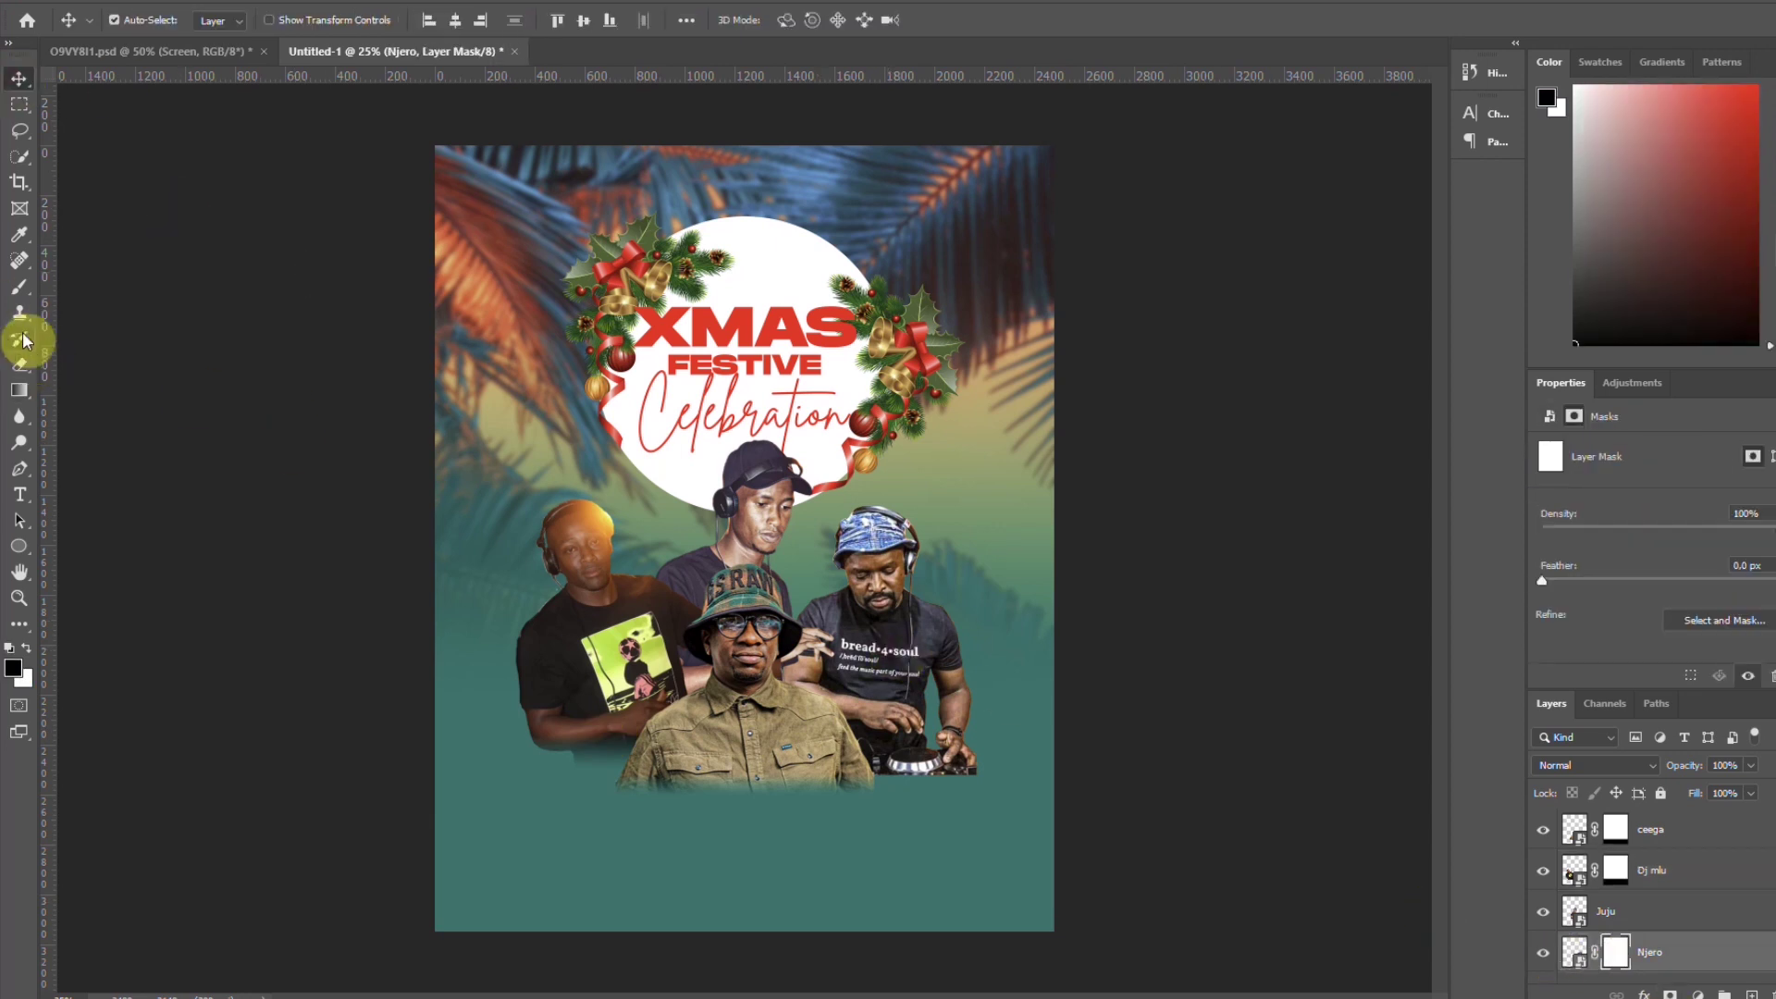
left_click(21, 392)
mouse_move(906, 766)
left_mouse_down()
mouse_move(892, 656)
mouse_move(891, 735)
left_mouse_up()
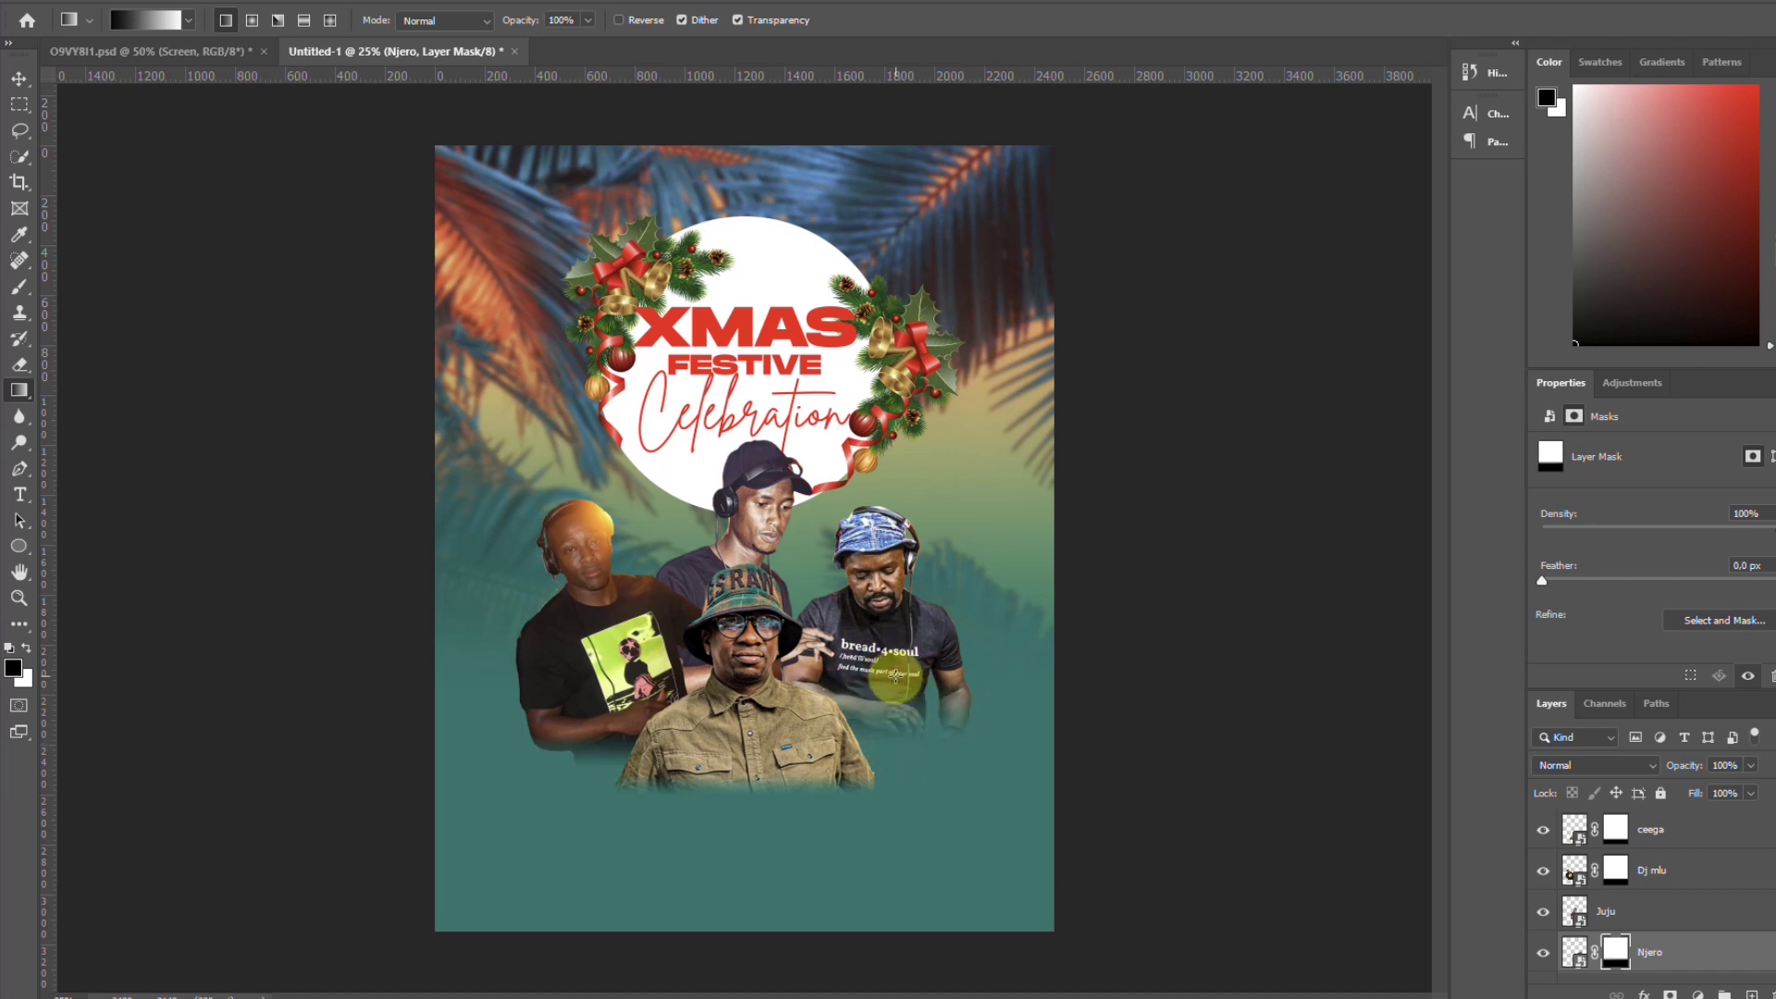
left_click(18, 80)
Touch up the Dj mlu layer mask with a small black brush dab near the portrait's lower edge
left_click(751, 545)
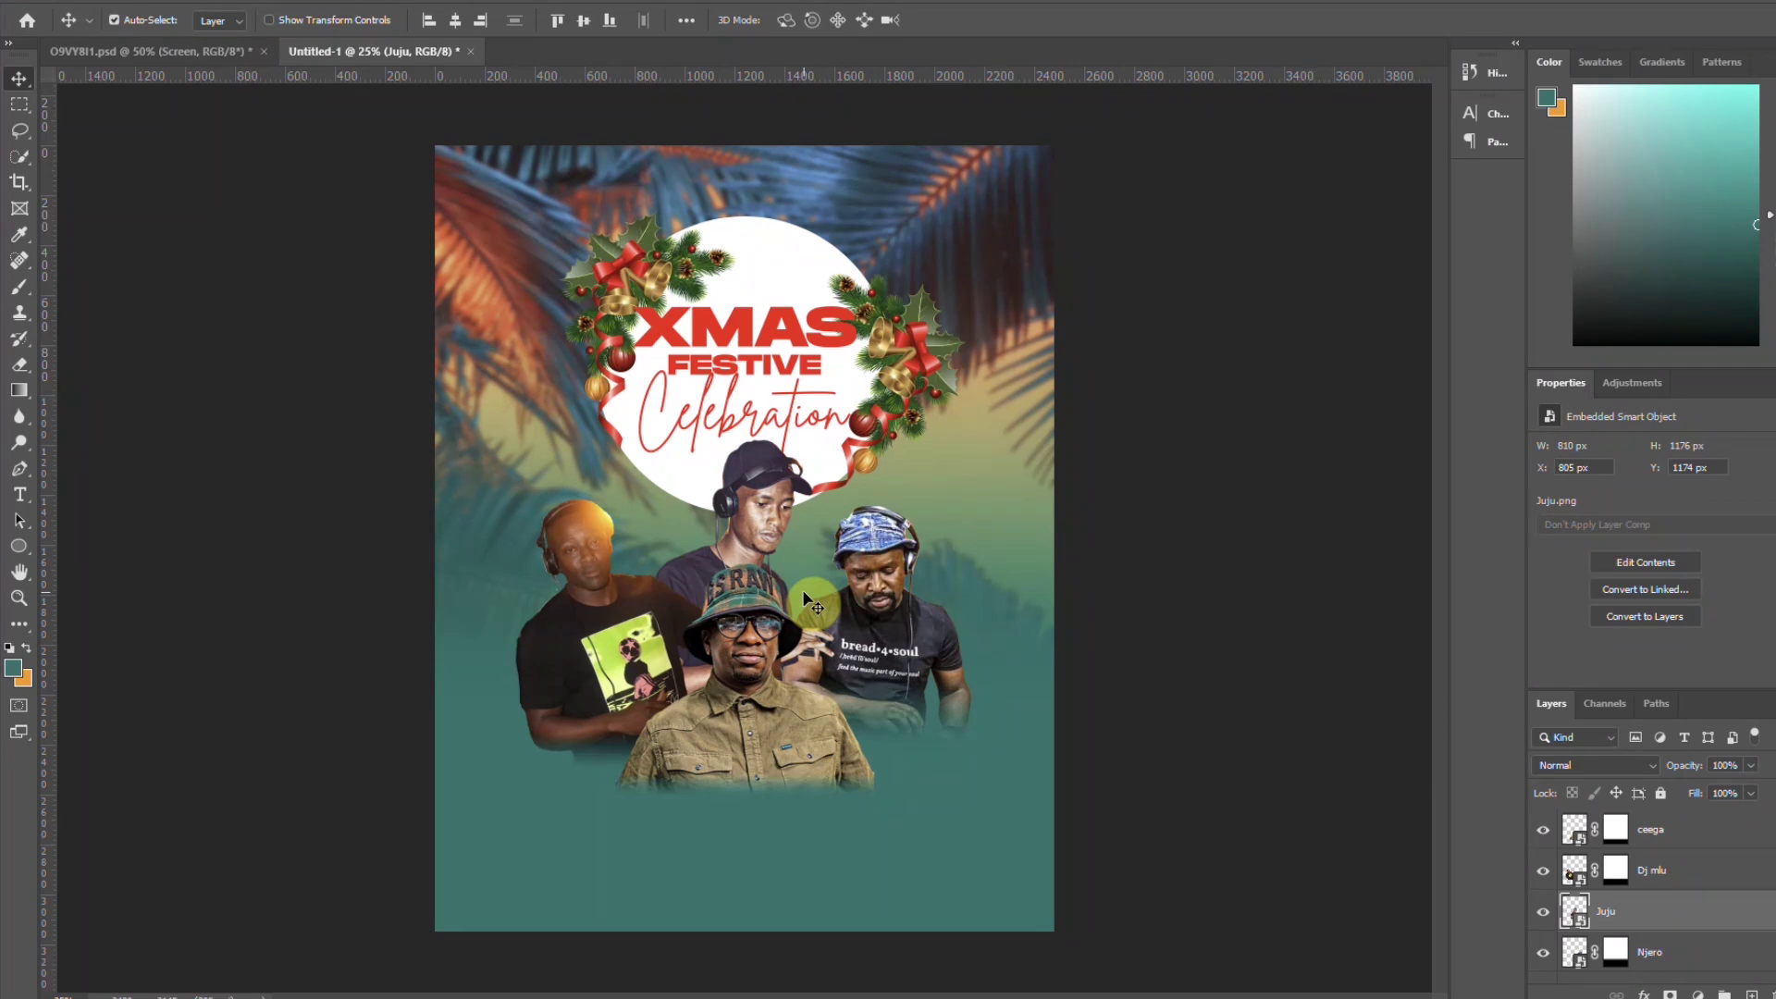
left_click(596, 679)
left_click_drag(596, 683, 476, 639)
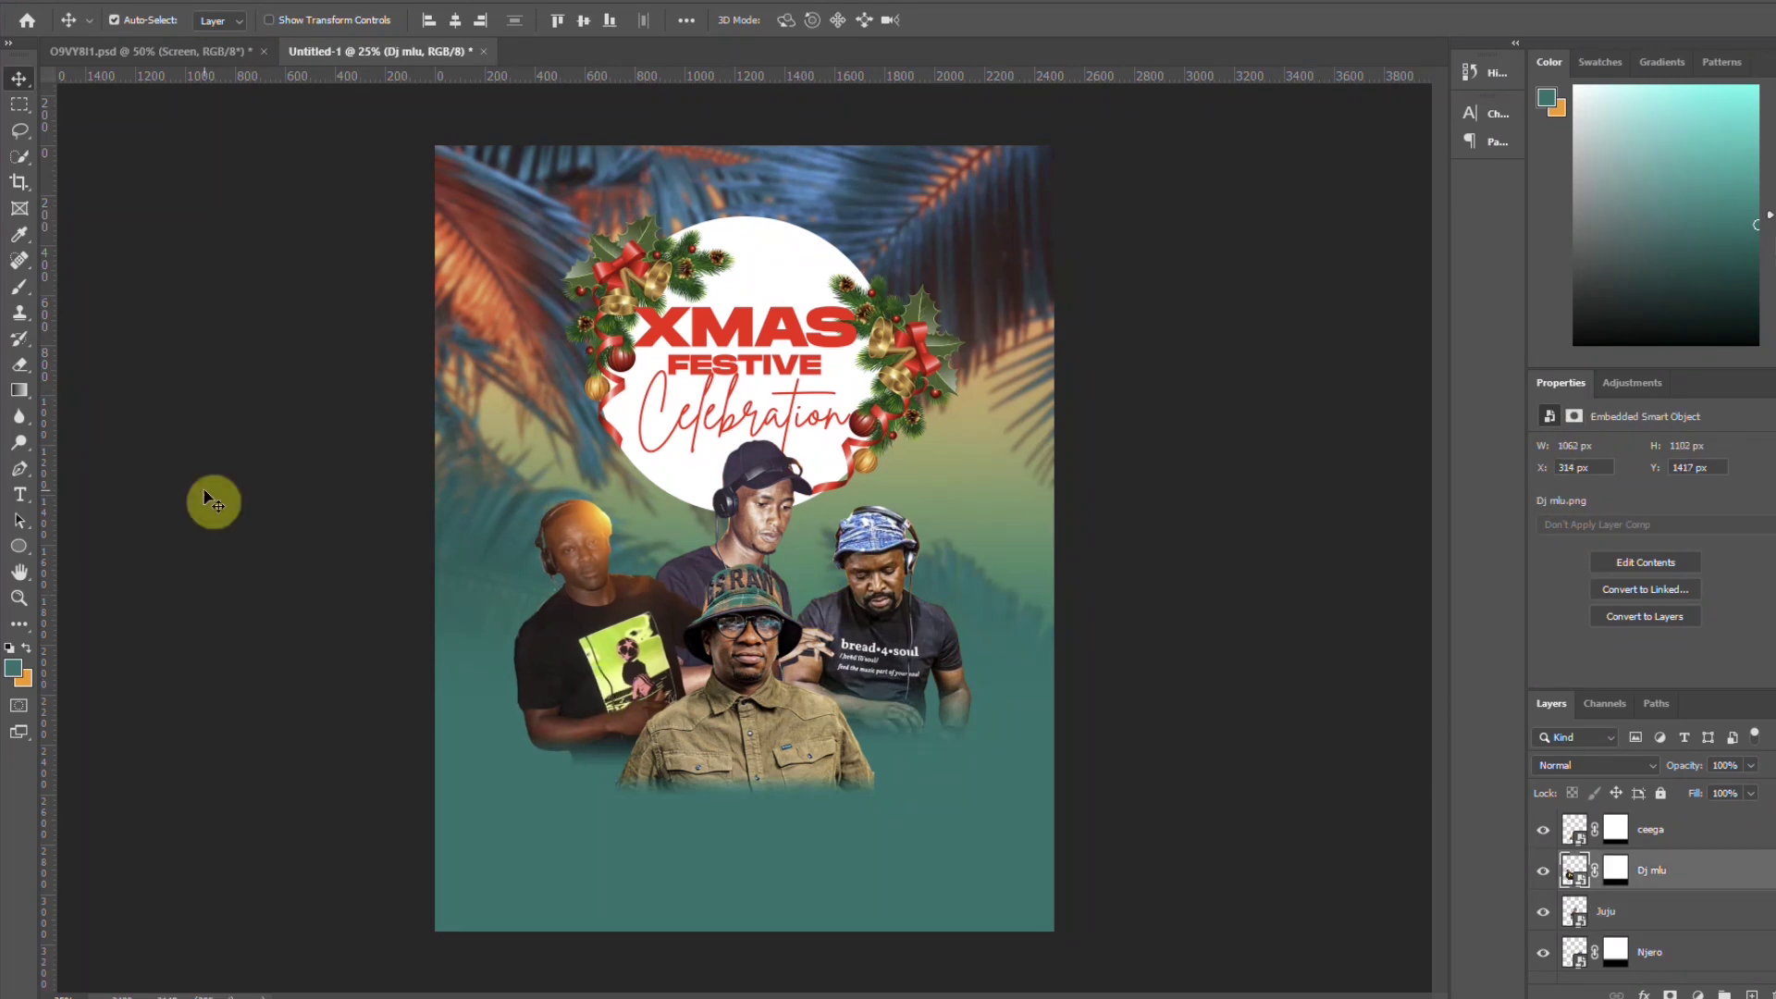
left_click(24, 365)
left_click(1615, 869)
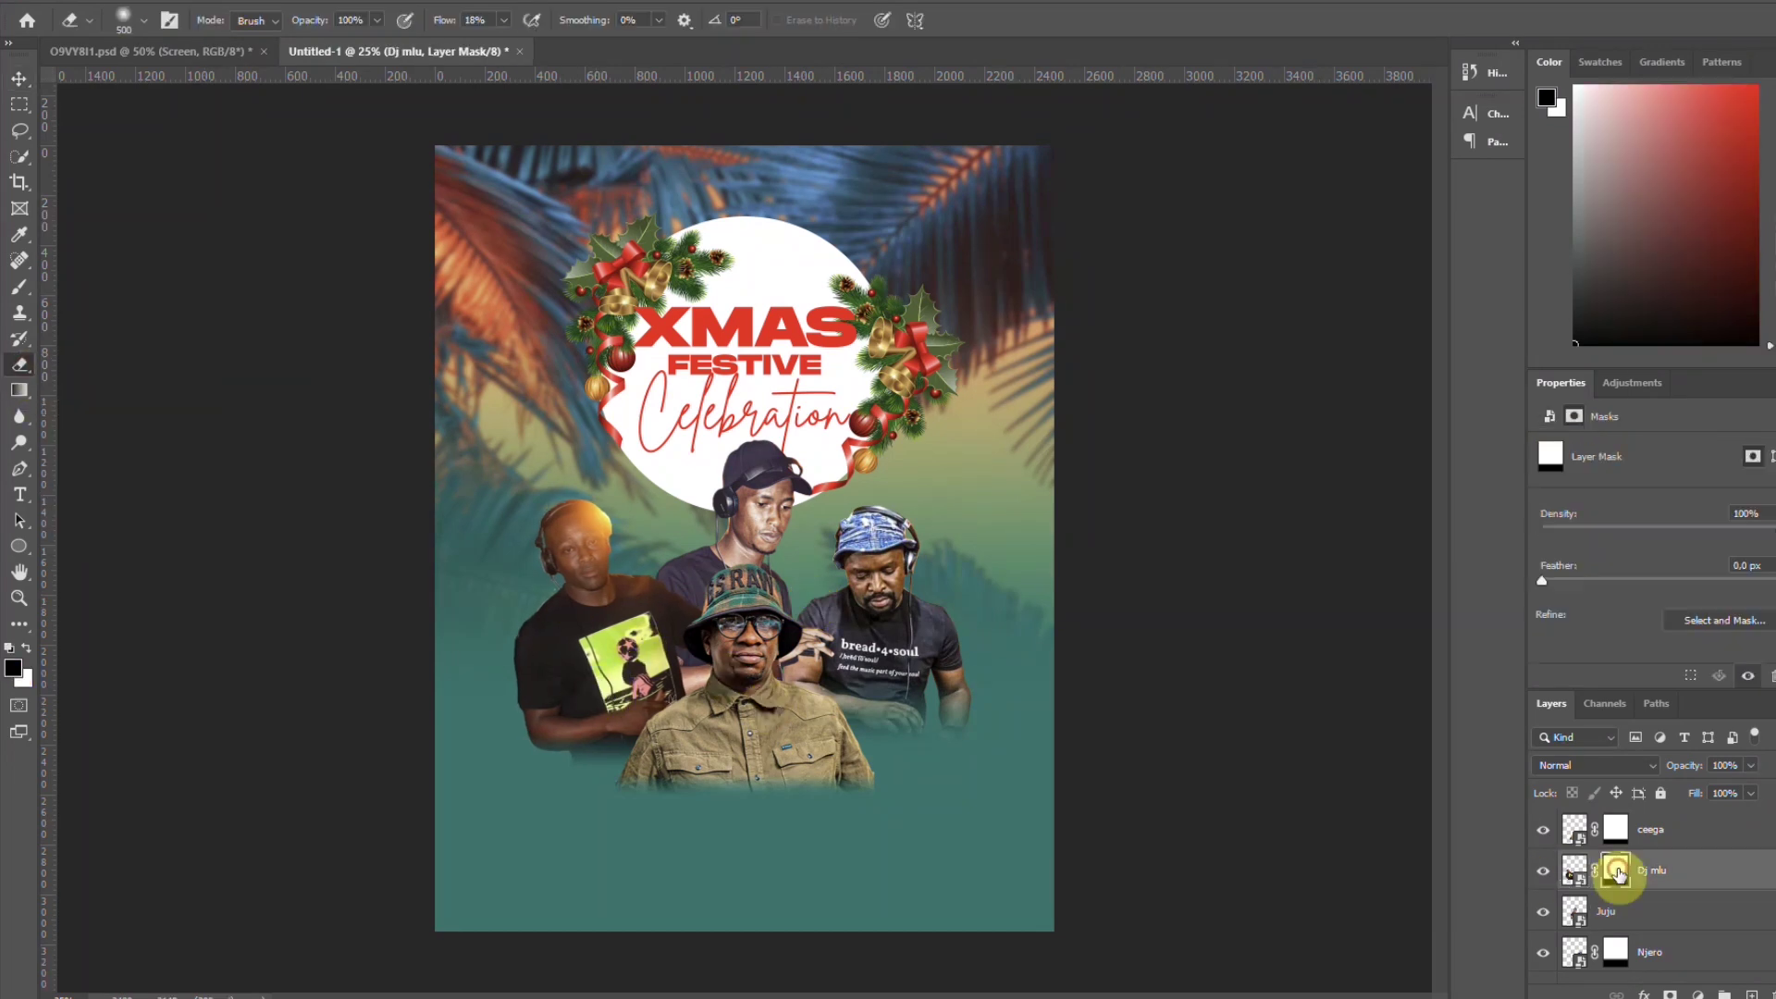
left_click(21, 288)
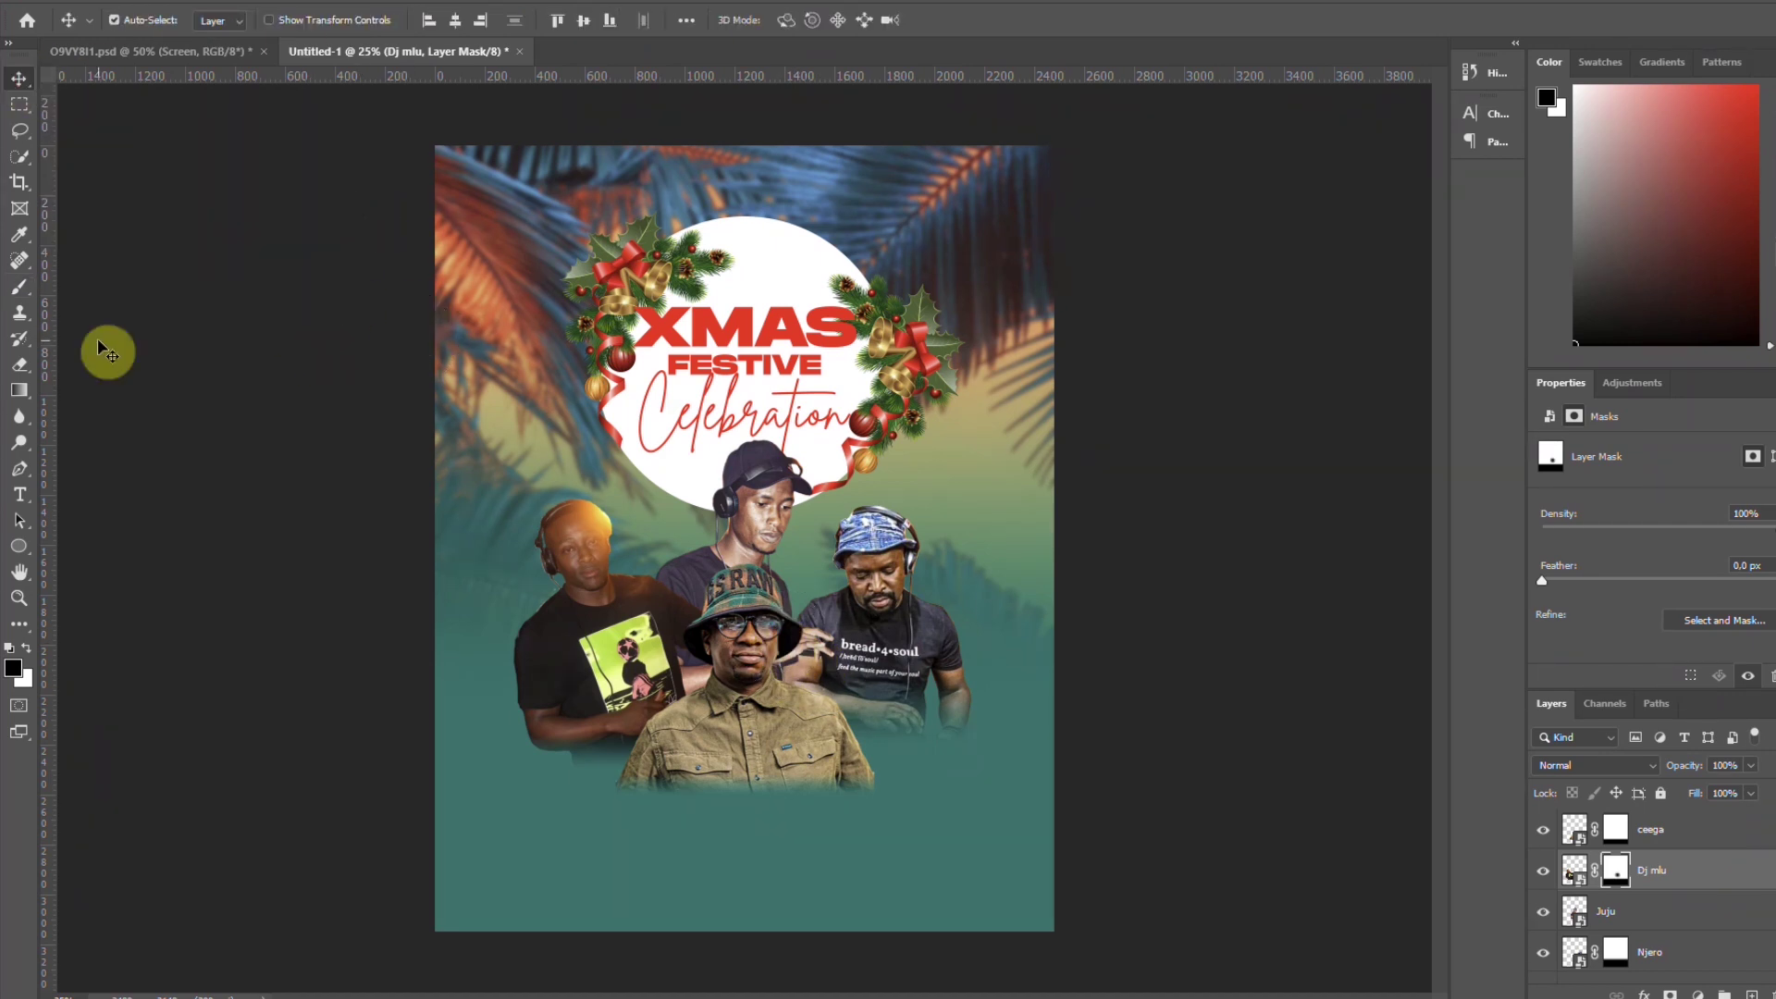
left_click(342, 319)
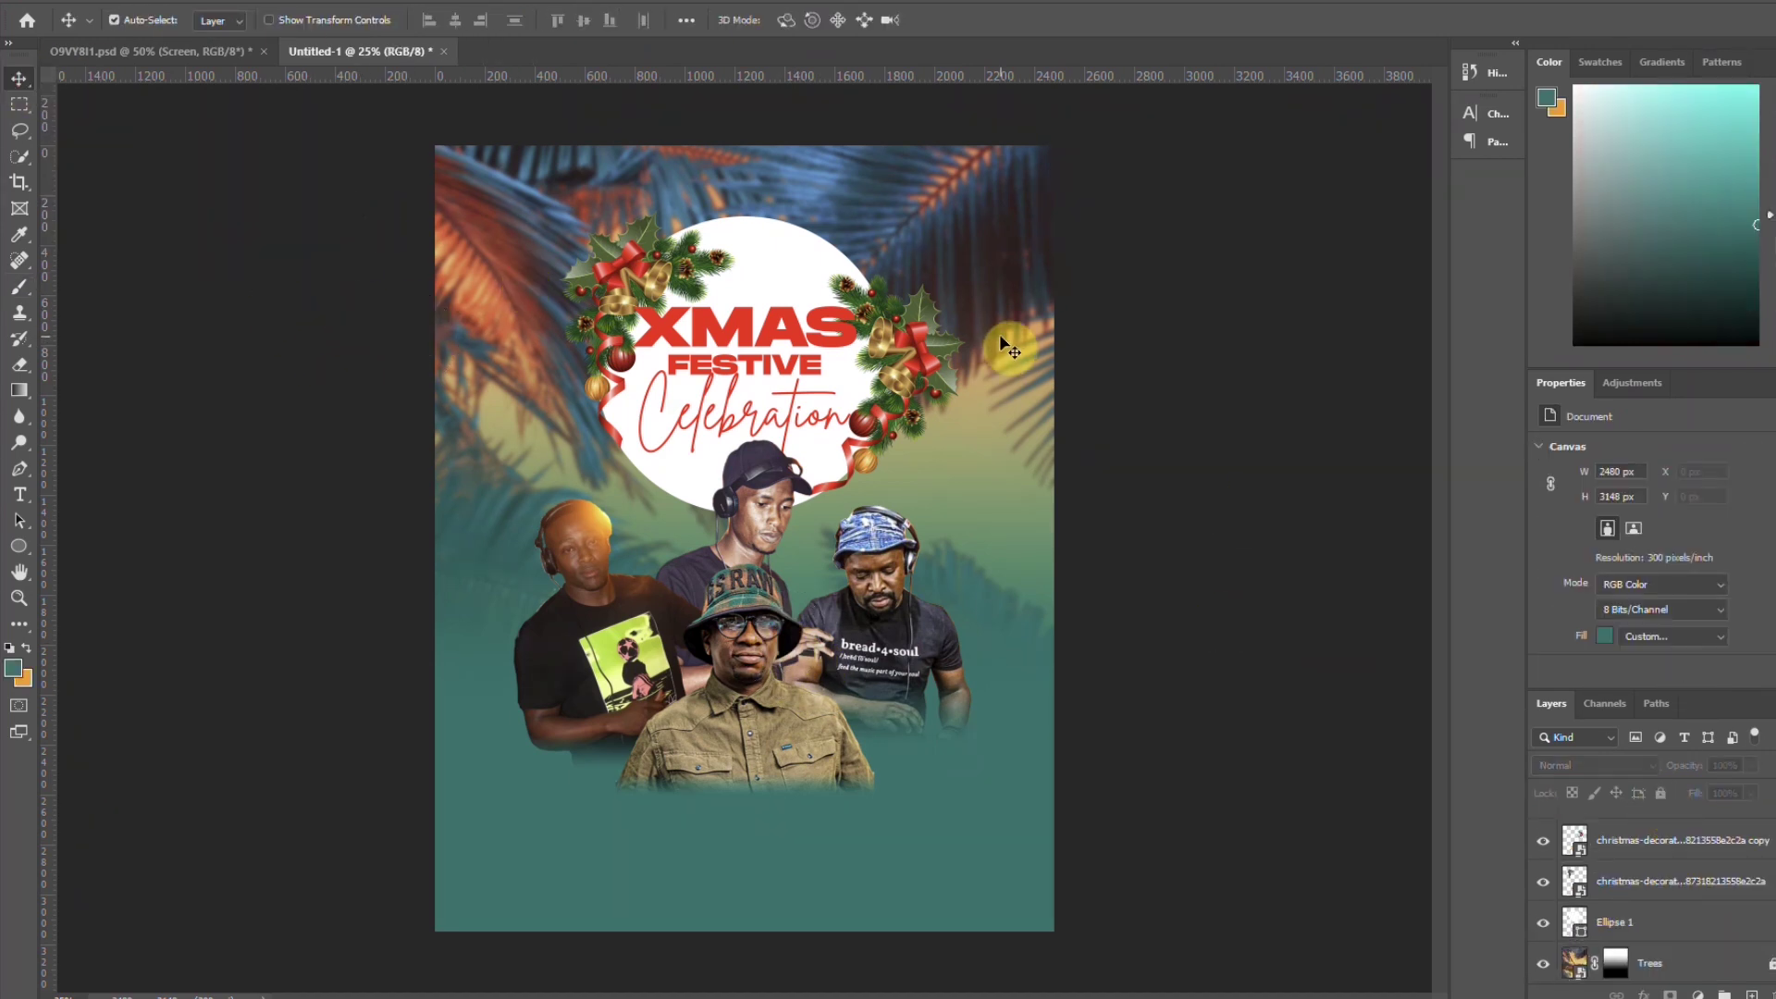
Add the text "ka owner club 52 presents" above the circle in Monument Extended Ultrabold
left_click(19, 494)
left_click(726, 196)
type("ka u")
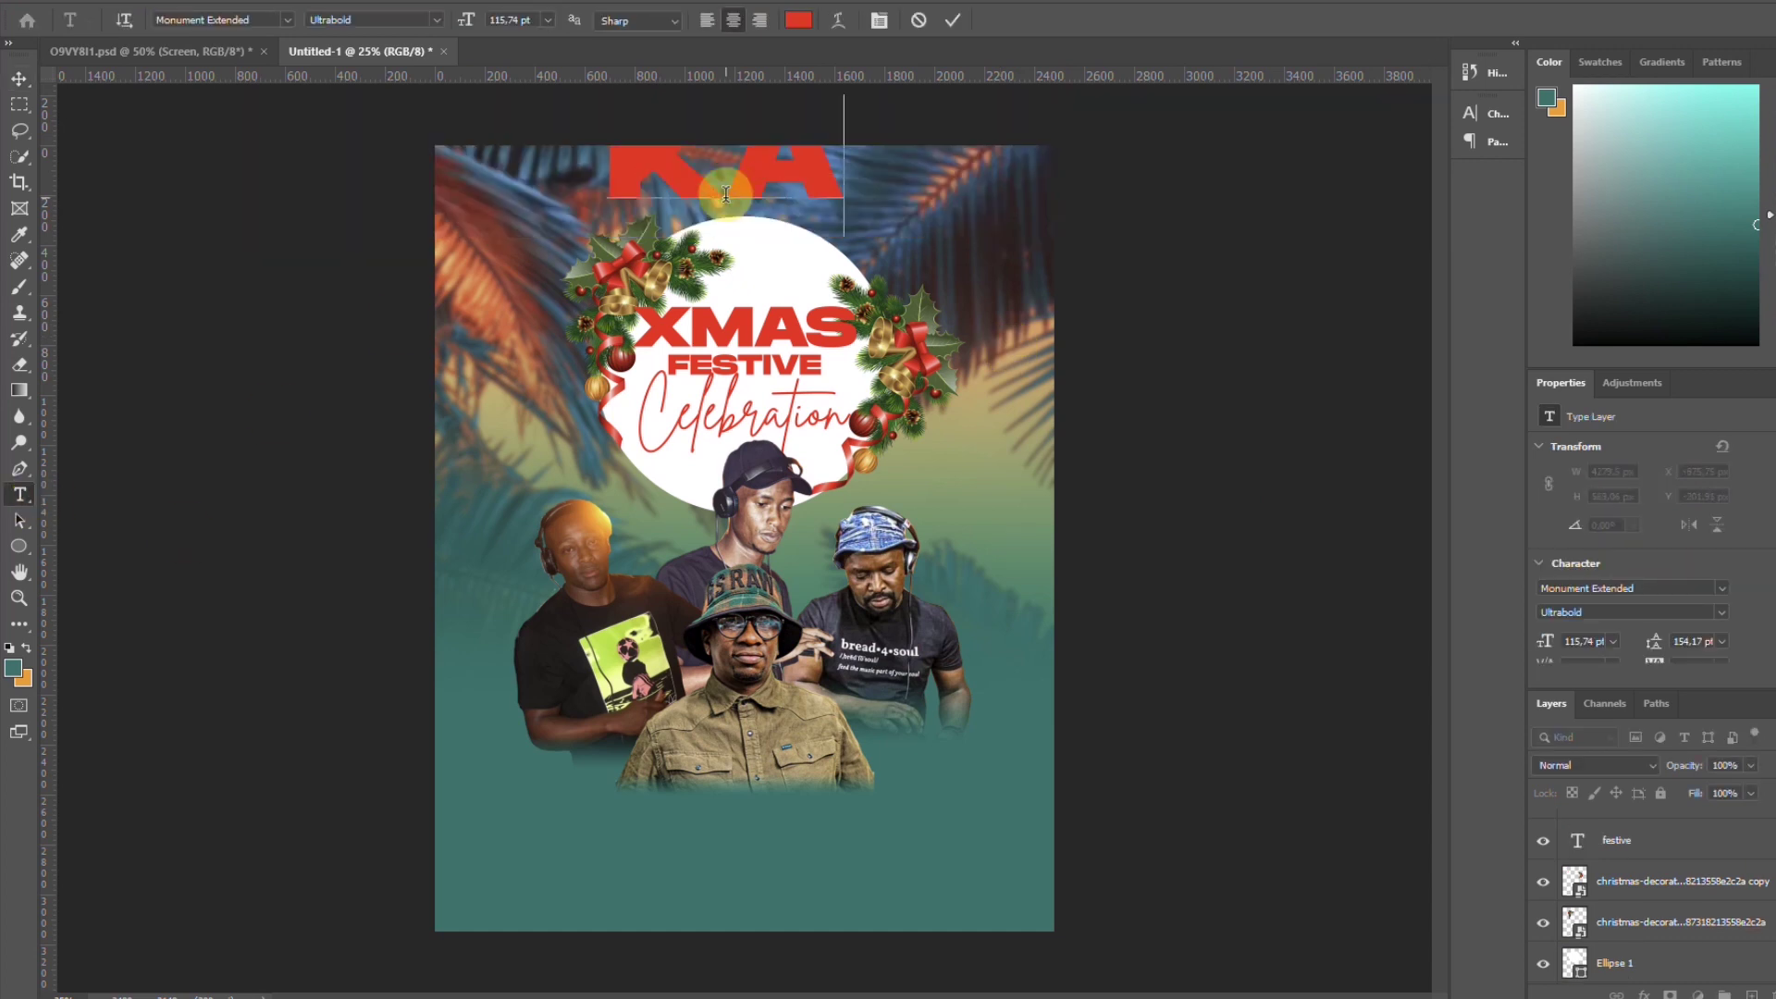
type("wner club ")
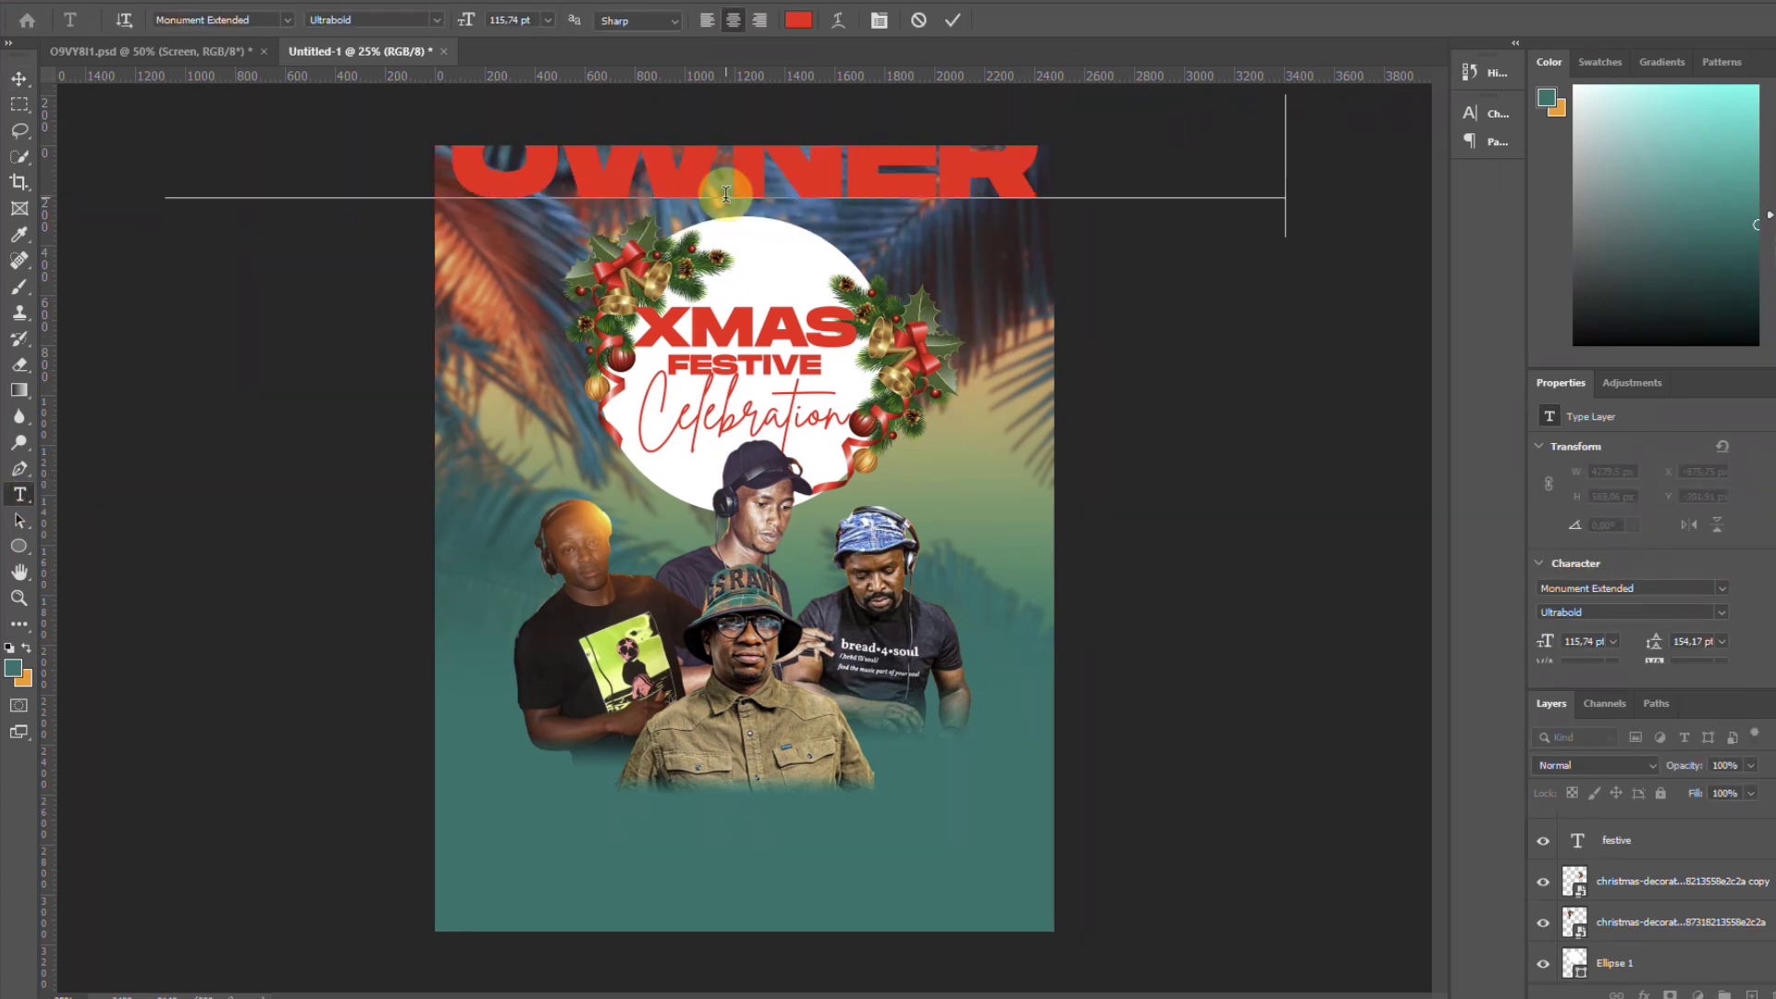
type("lub 52 presents")
left_click(953, 20)
Set the "ka owner club 52 presents" text to 10 pt and centre it horizontally near the poster's top edge
left_click(1613, 642)
left_click(1592, 643)
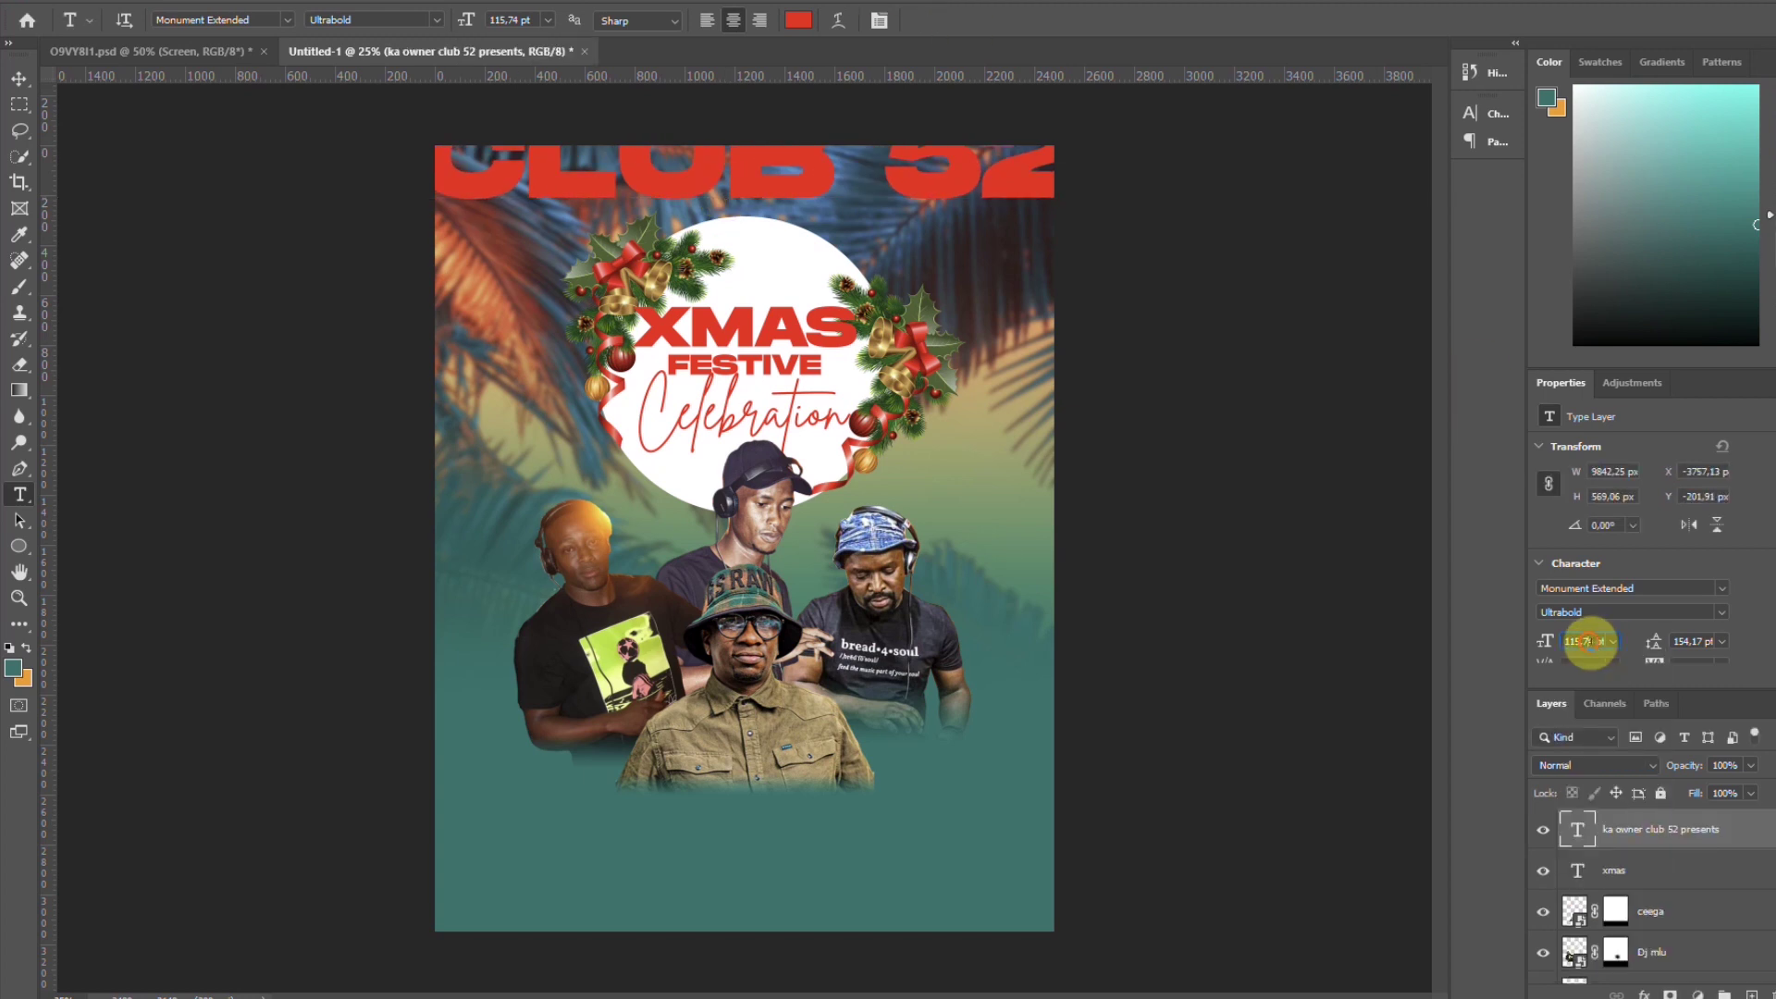
scroll(1592, 643, "down", 15)
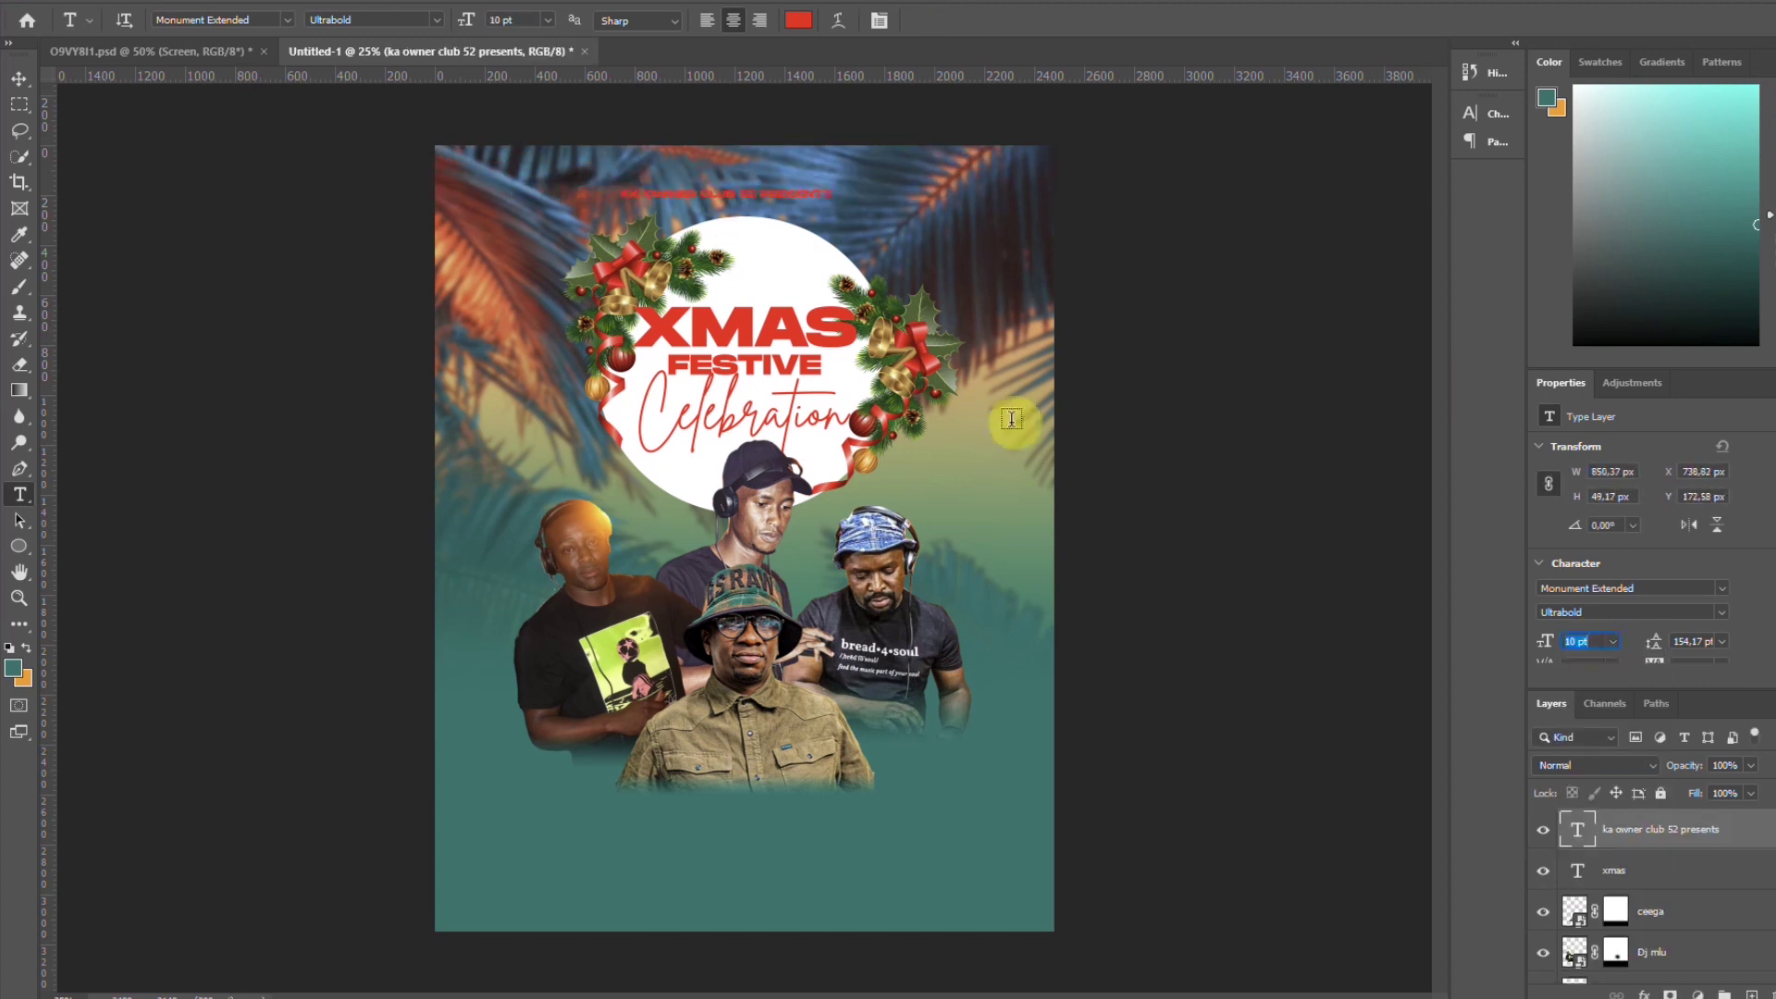
left_click(19, 78)
left_click(455, 21)
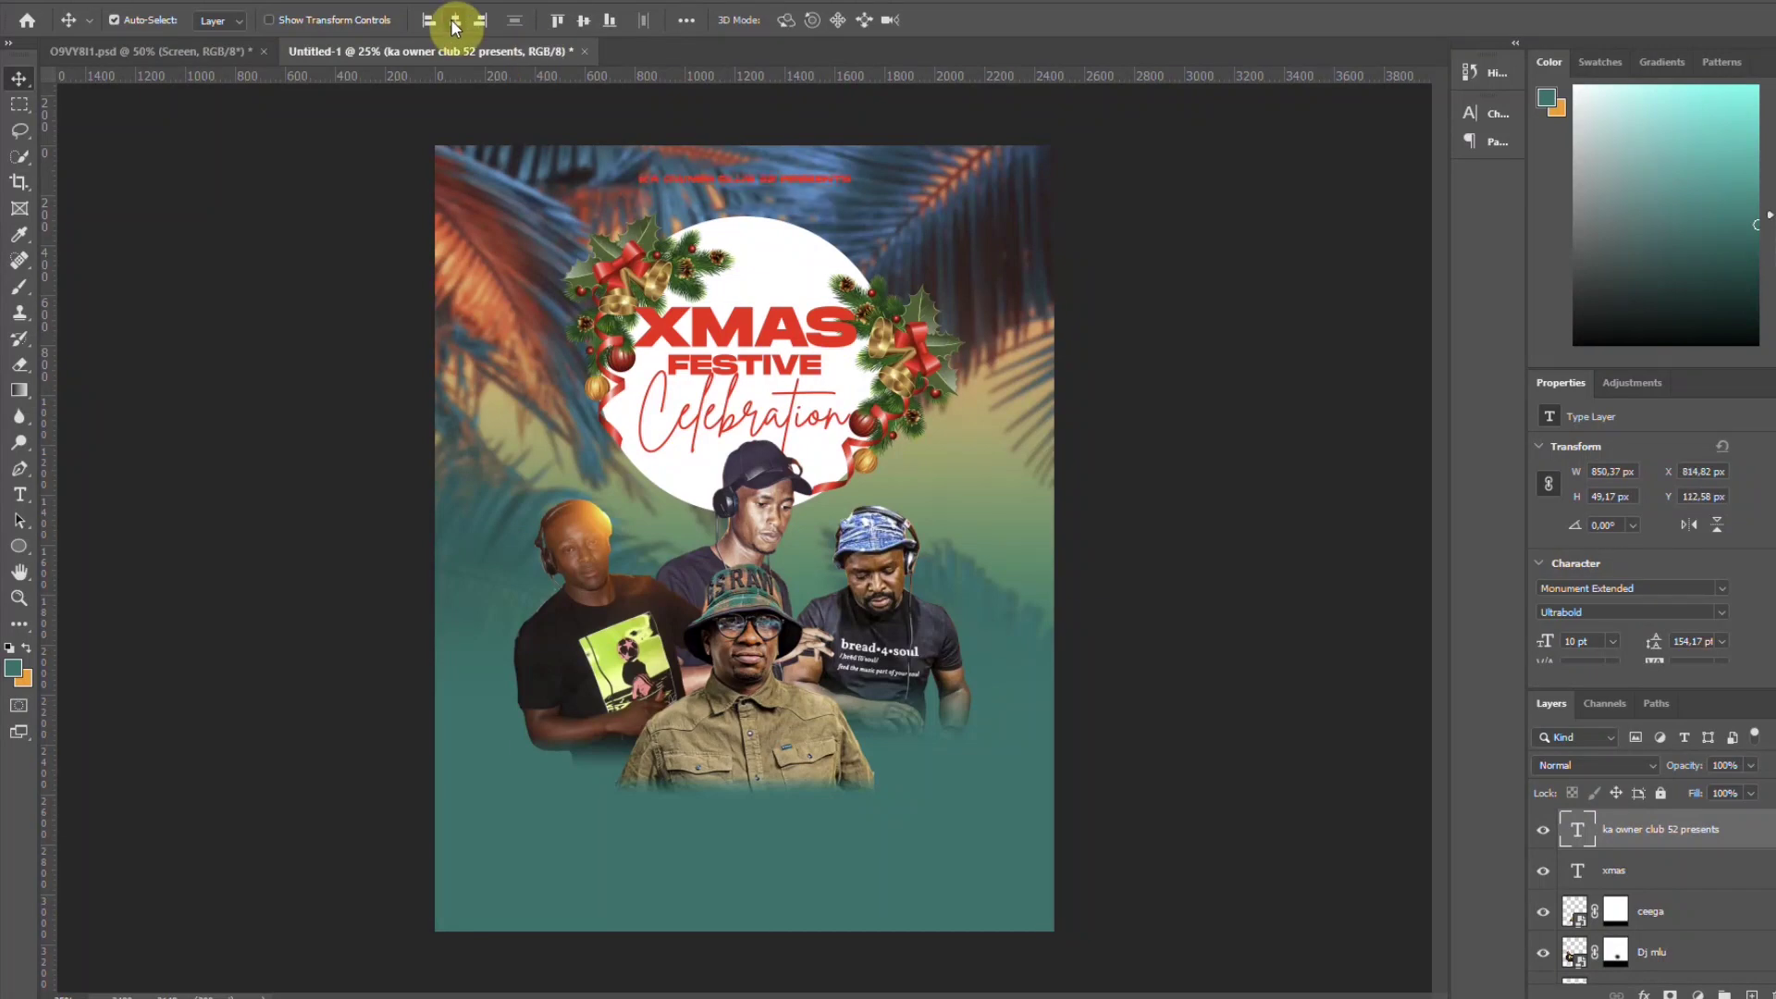
Recolour the "ka owner club 52 presents" text white and add a black drop shadow to it
scroll(1628, 592, "down", 2)
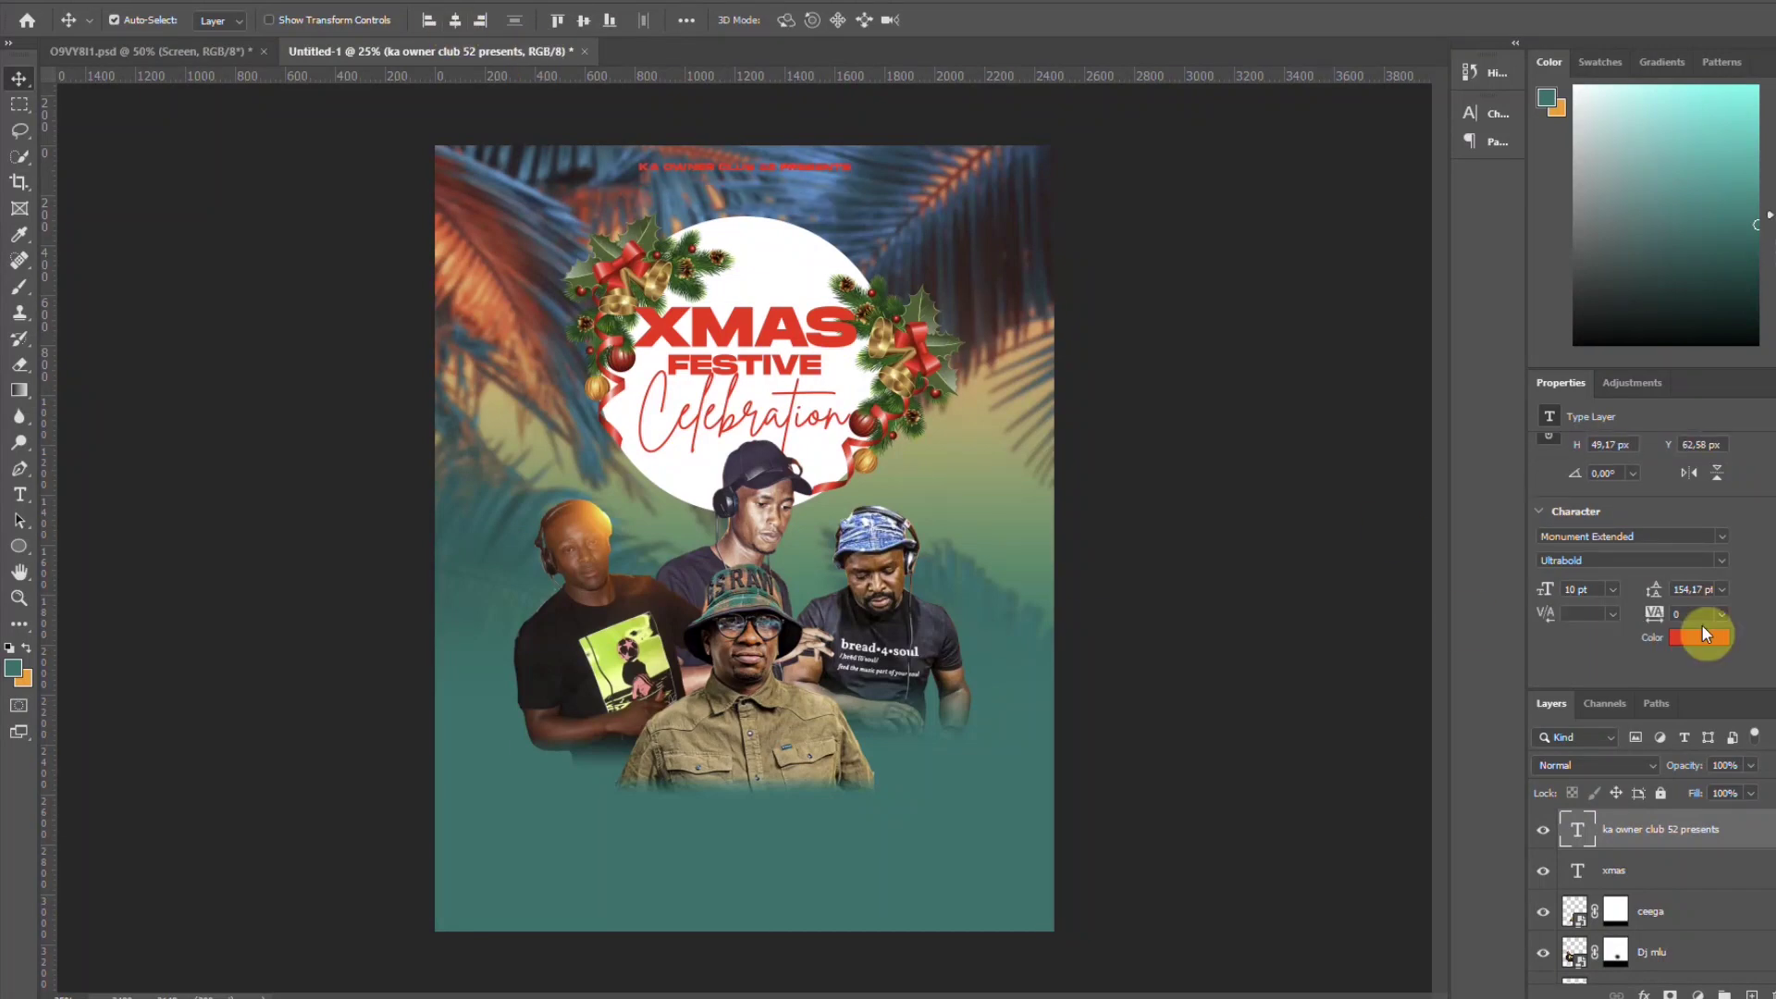
left_click(1686, 637)
left_click(1316, 583)
left_click(1726, 570)
left_click(1643, 993)
left_click(1661, 983)
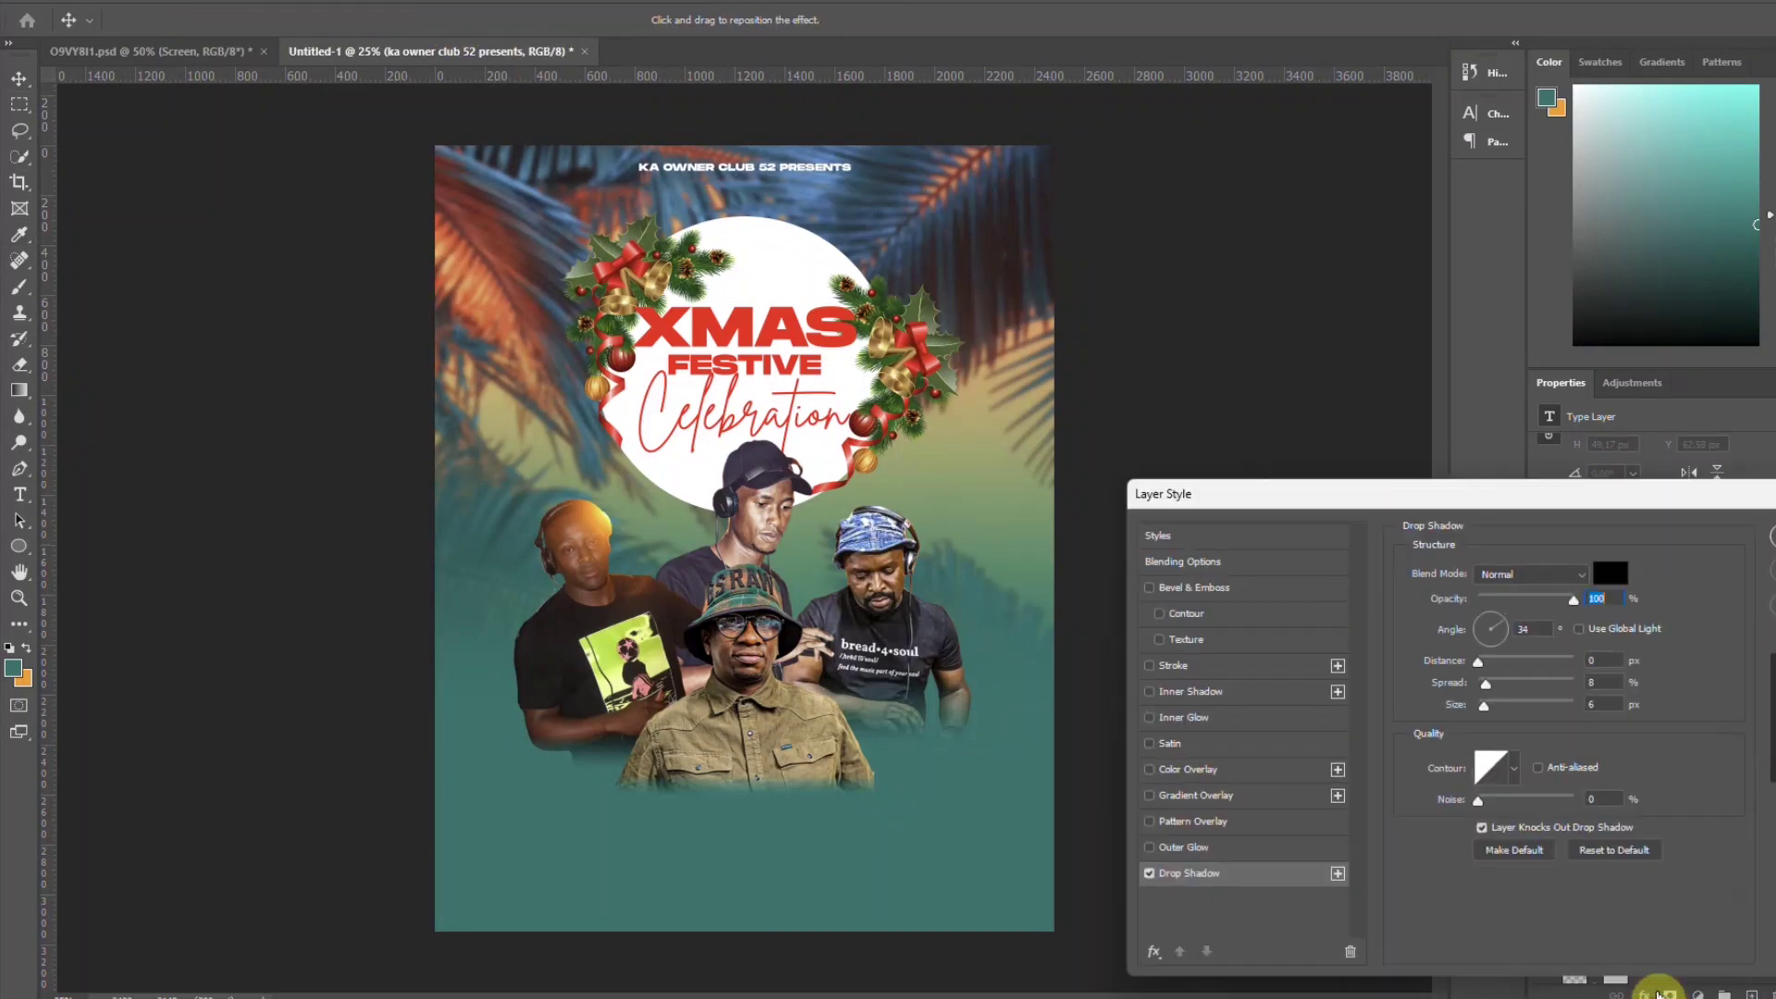
left_click_drag(1484, 705, 1493, 710)
key("Return")
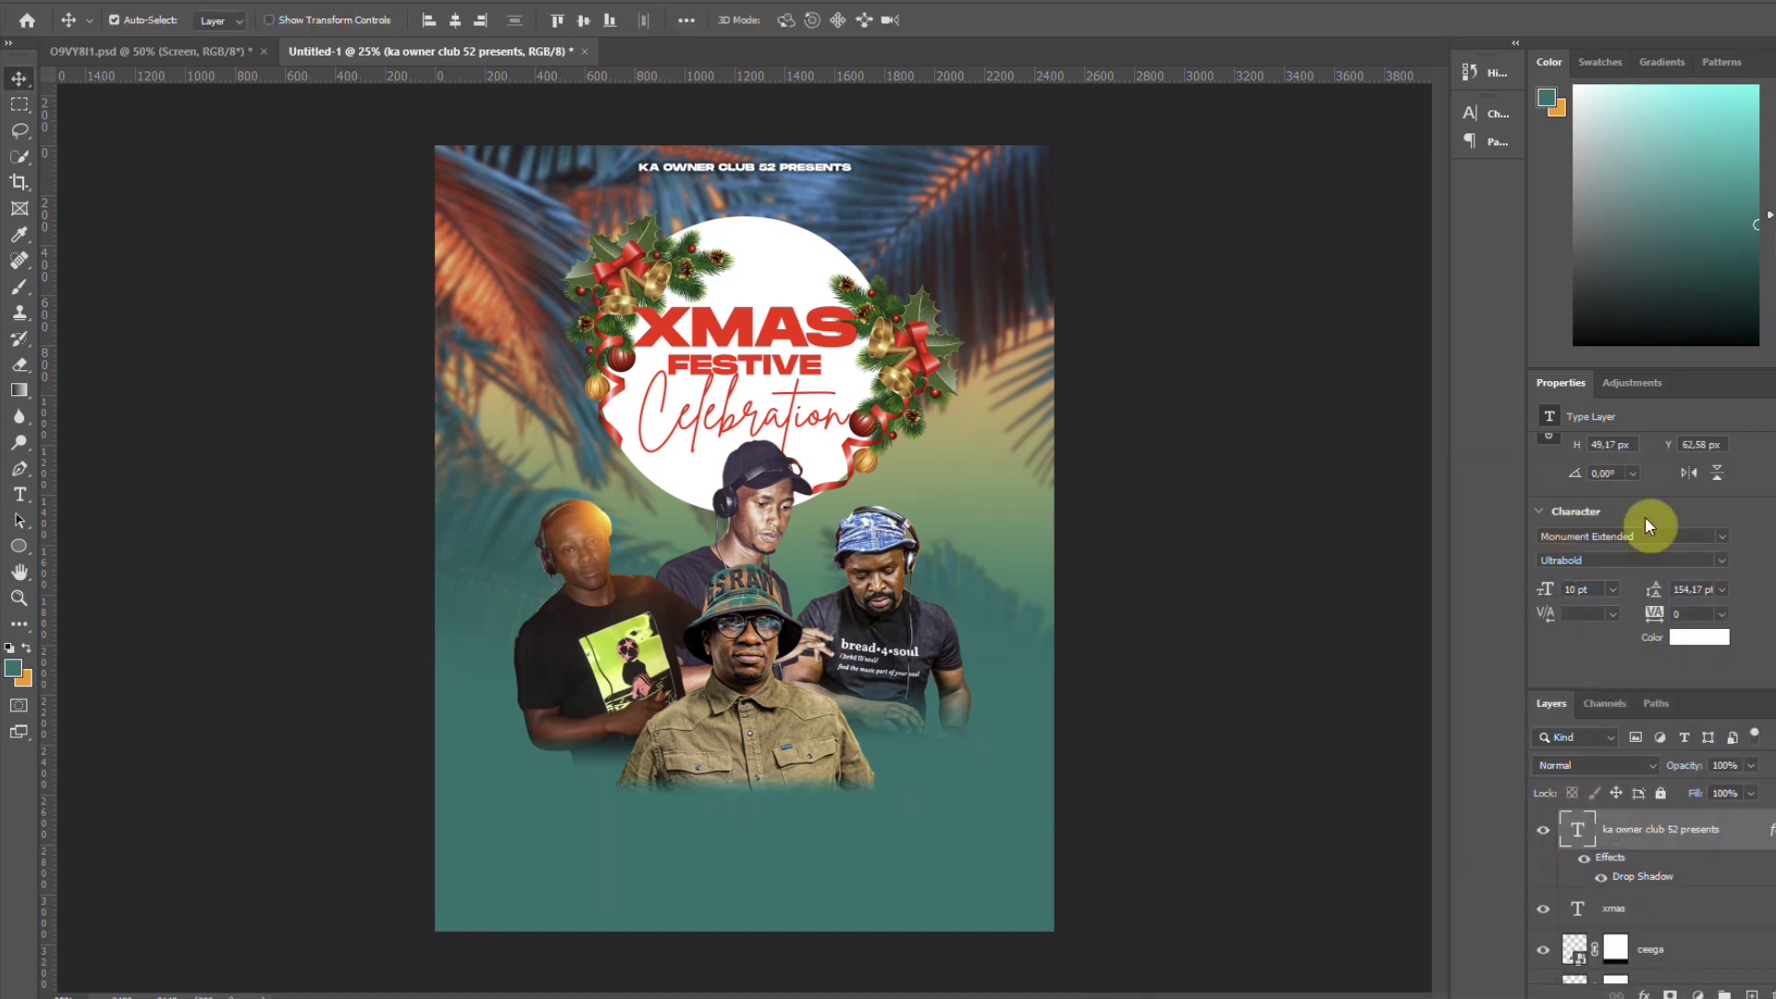
Enlarge the "ka owner club 52 presents" text to 12 pt
key("Up")
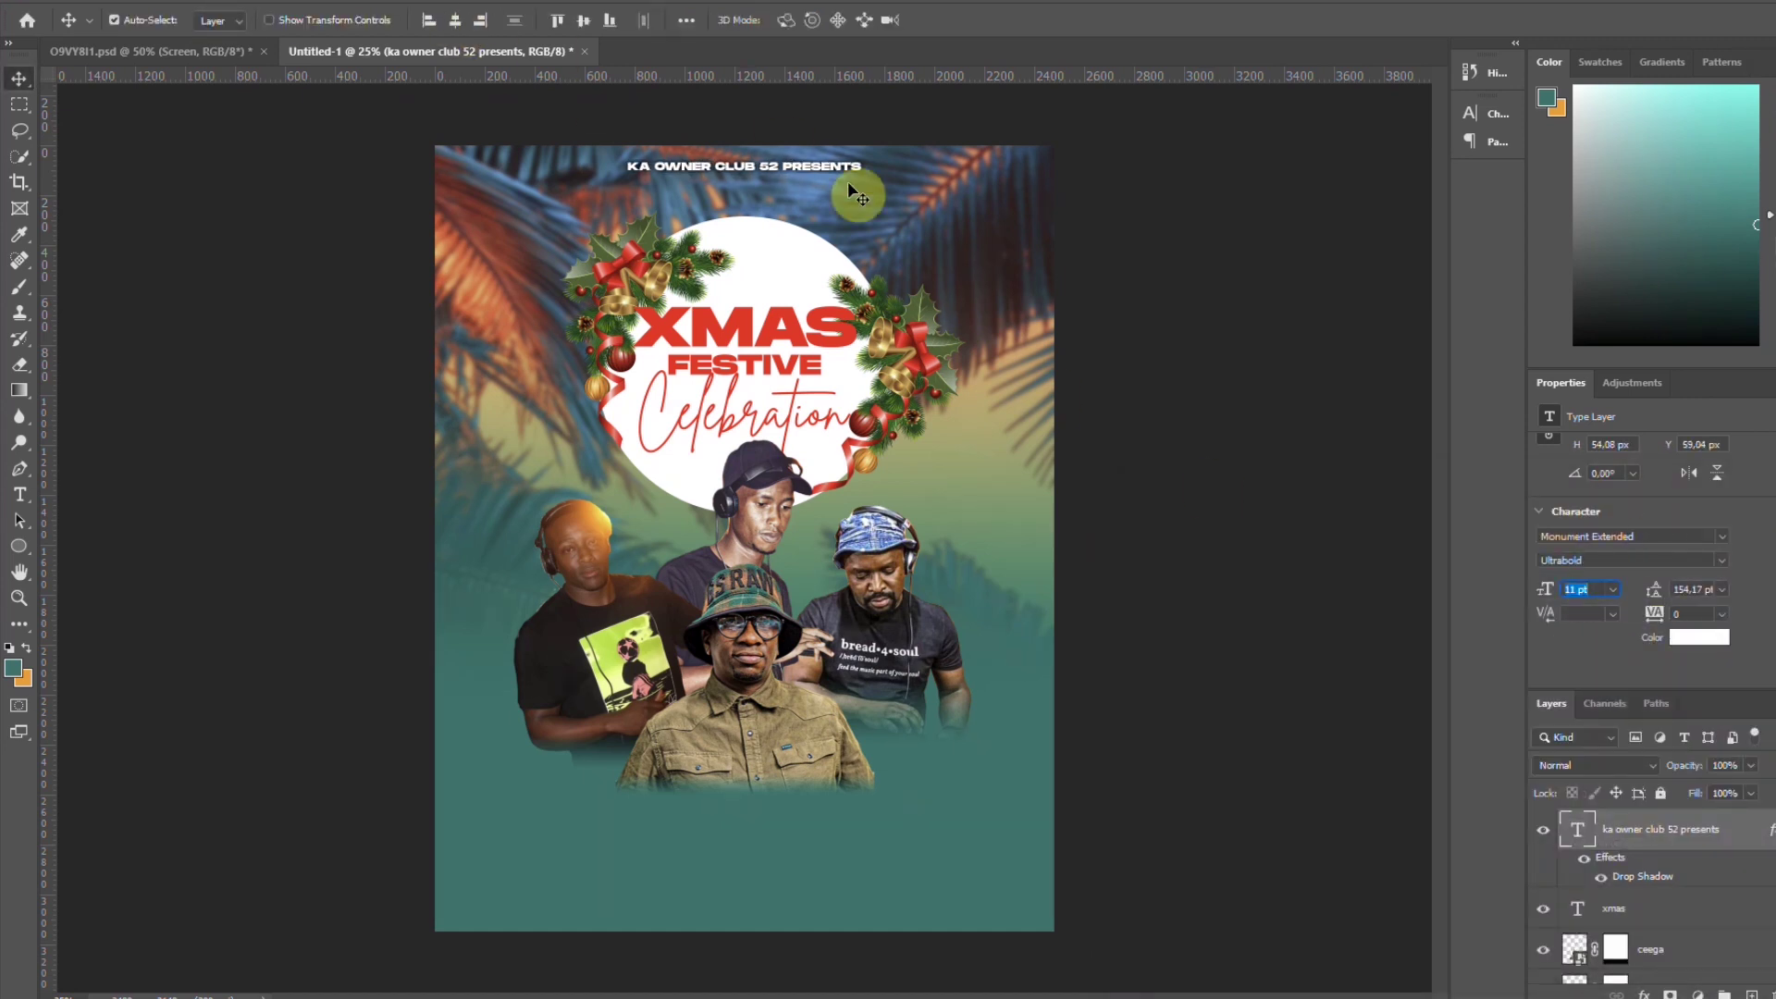
key("Up")
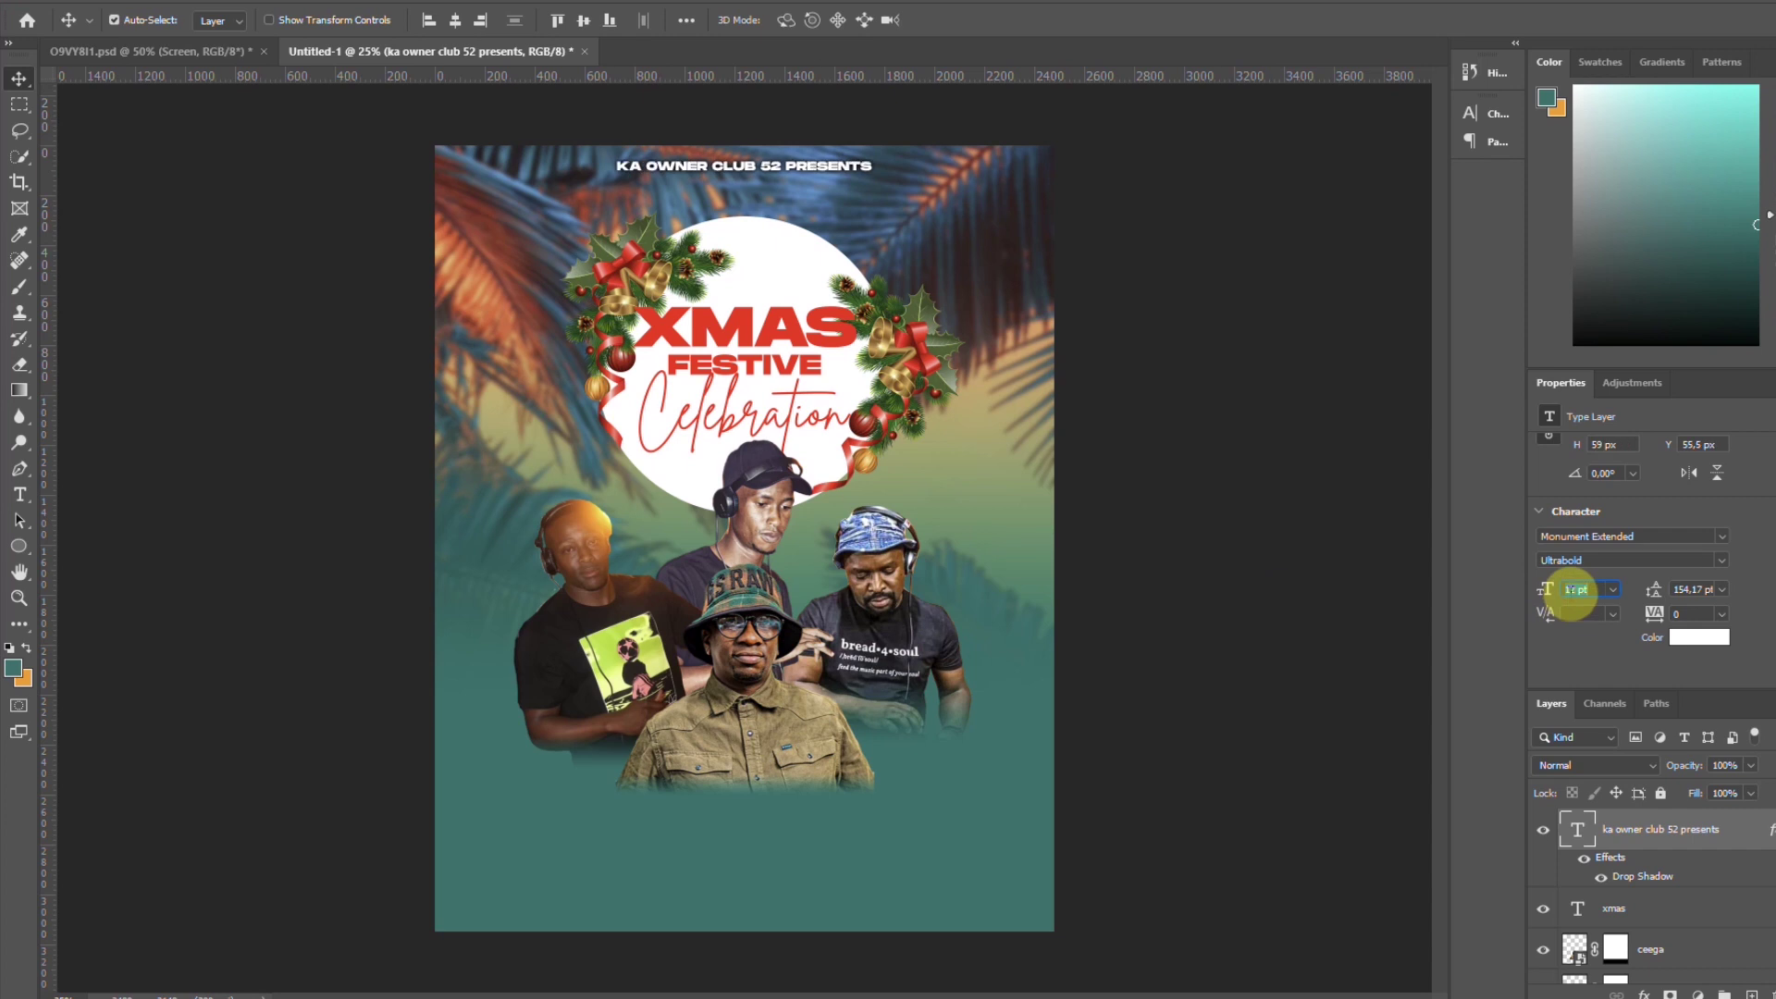
left_click(1290, 472)
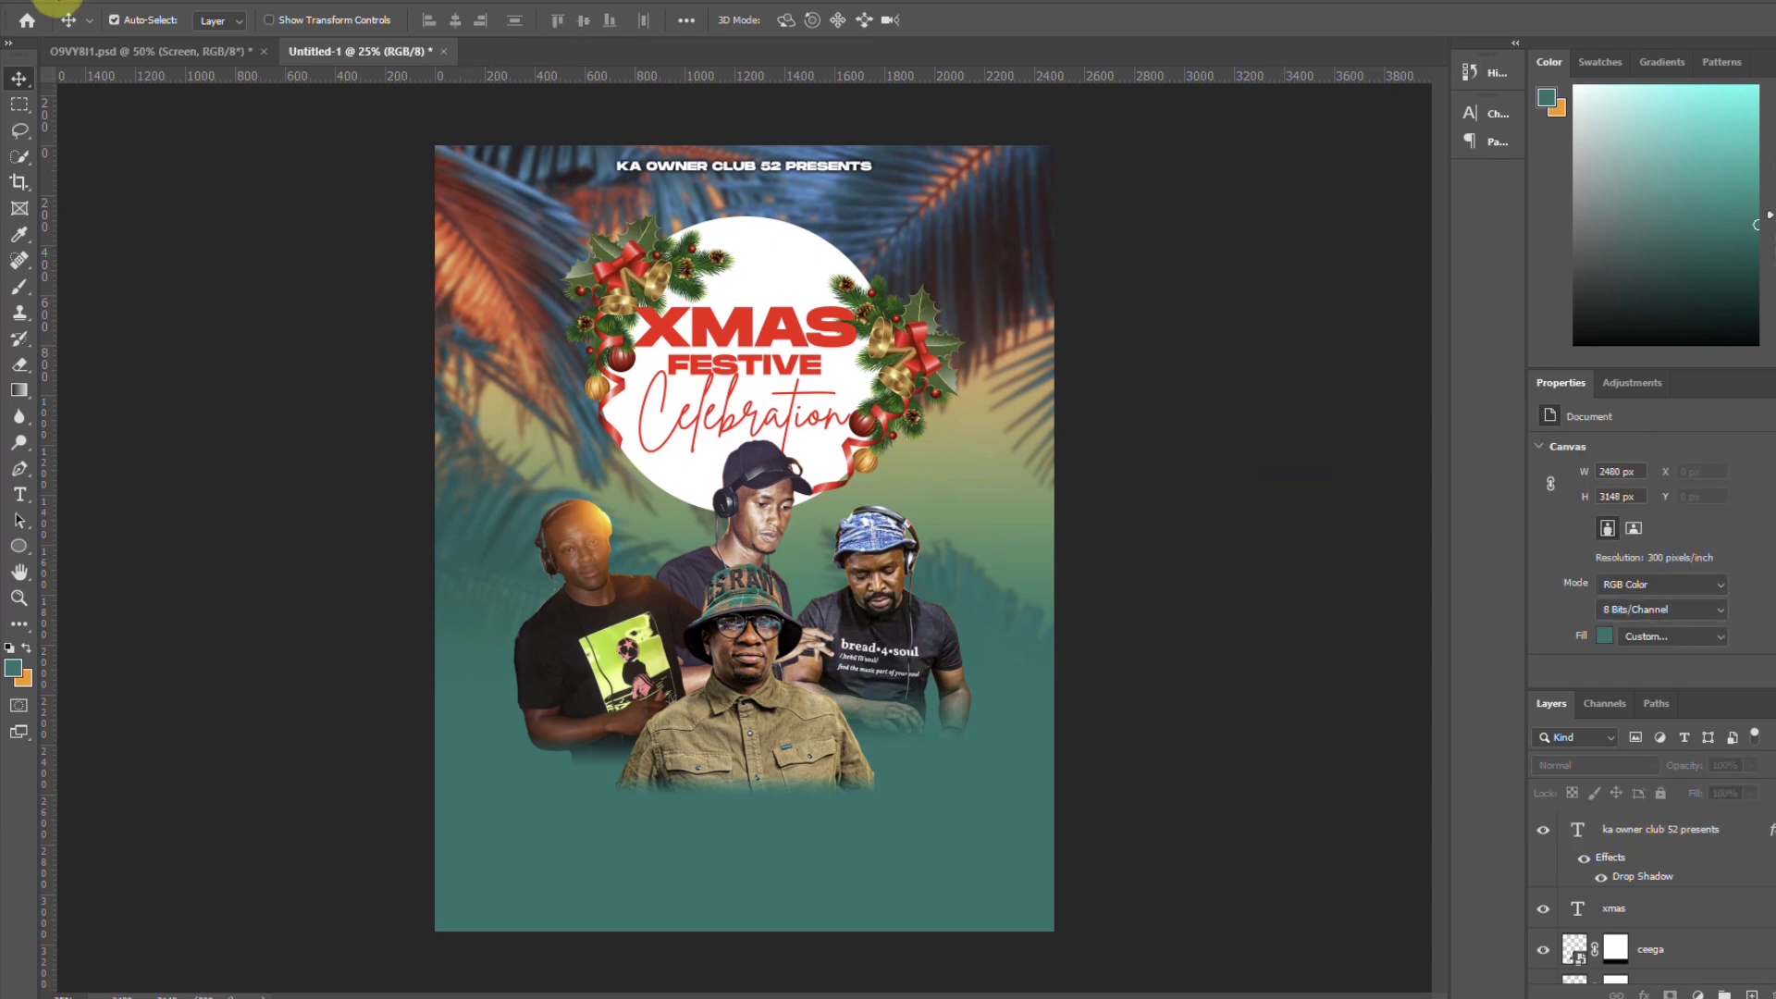
Place the embedded image "Ka owner logo" and scale it to about 42.55% in the poster's upper-left corner
left_click(46, 5)
left_click(119, 387)
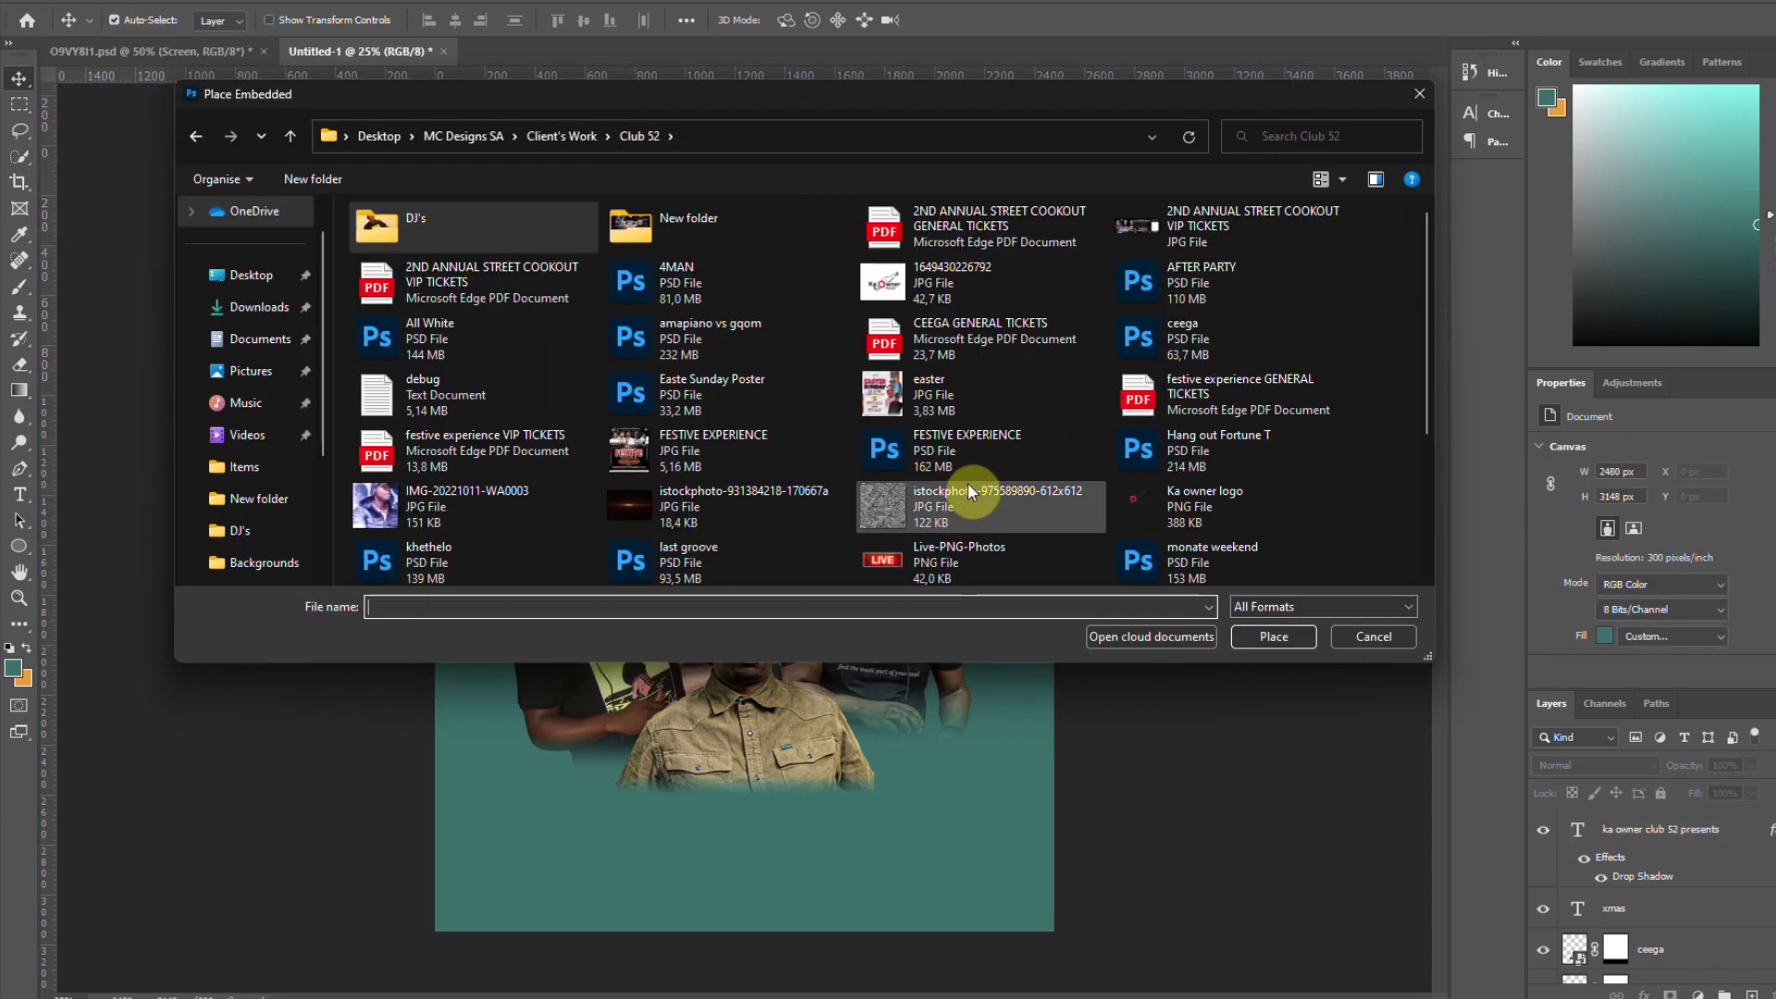
double_click(1174, 508)
left_click_drag(787, 485, 685, 348)
left_click_drag(796, 545, 541, 328)
left_click_drag(508, 203, 519, 227)
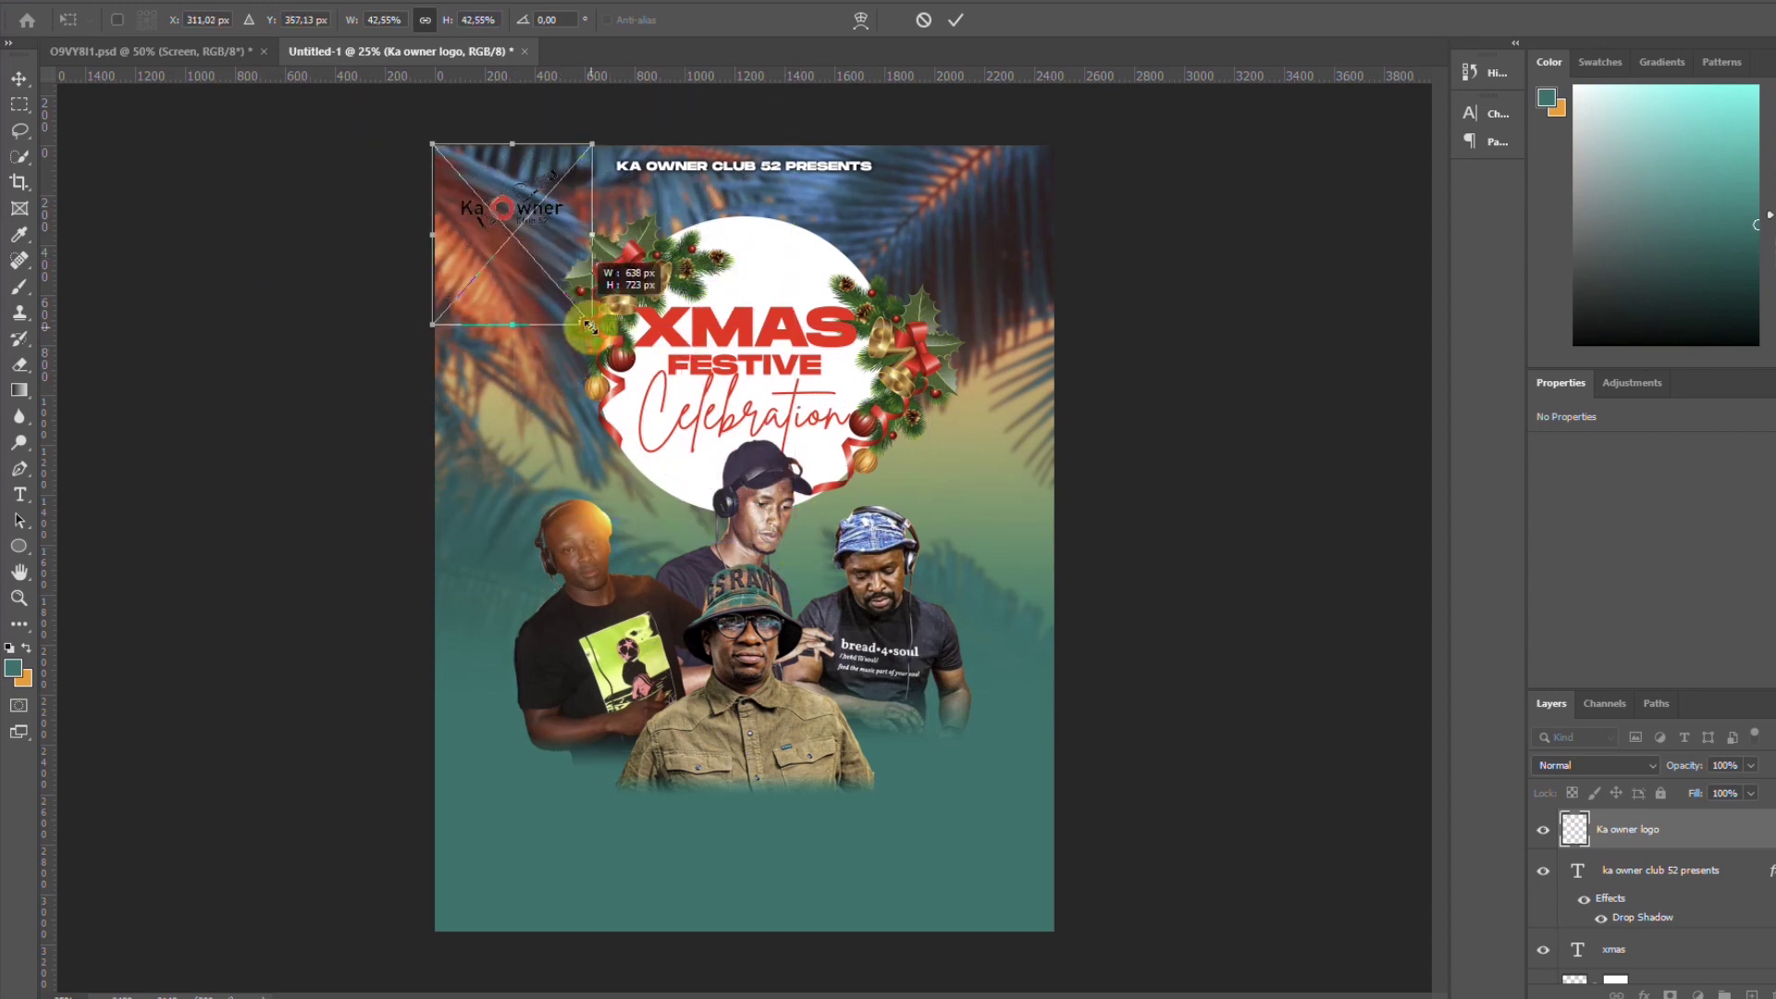
left_click(955, 20)
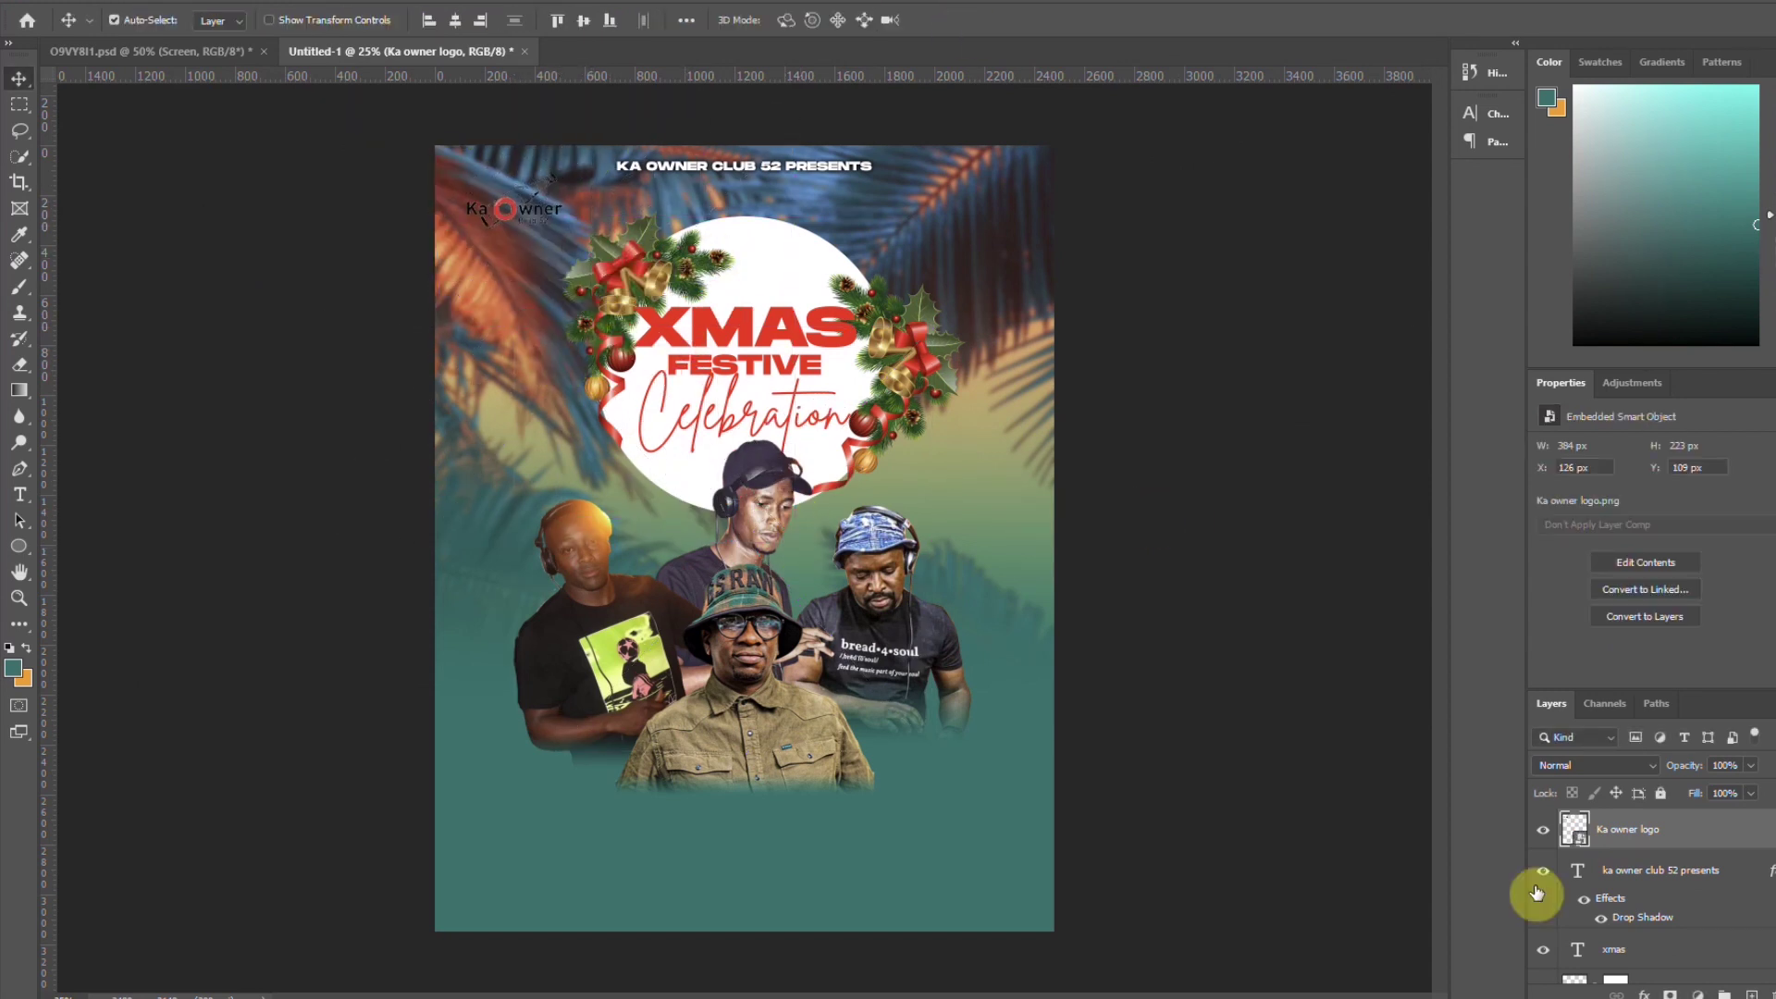
Add a thin white stroke around the Ka owner logo and shift the logo slightly towards the poster's left edge
left_click(1644, 994)
left_click(1655, 850)
left_click_drag(1481, 573, 1485, 576)
key("Return")
left_click_drag(526, 216, 521, 215)
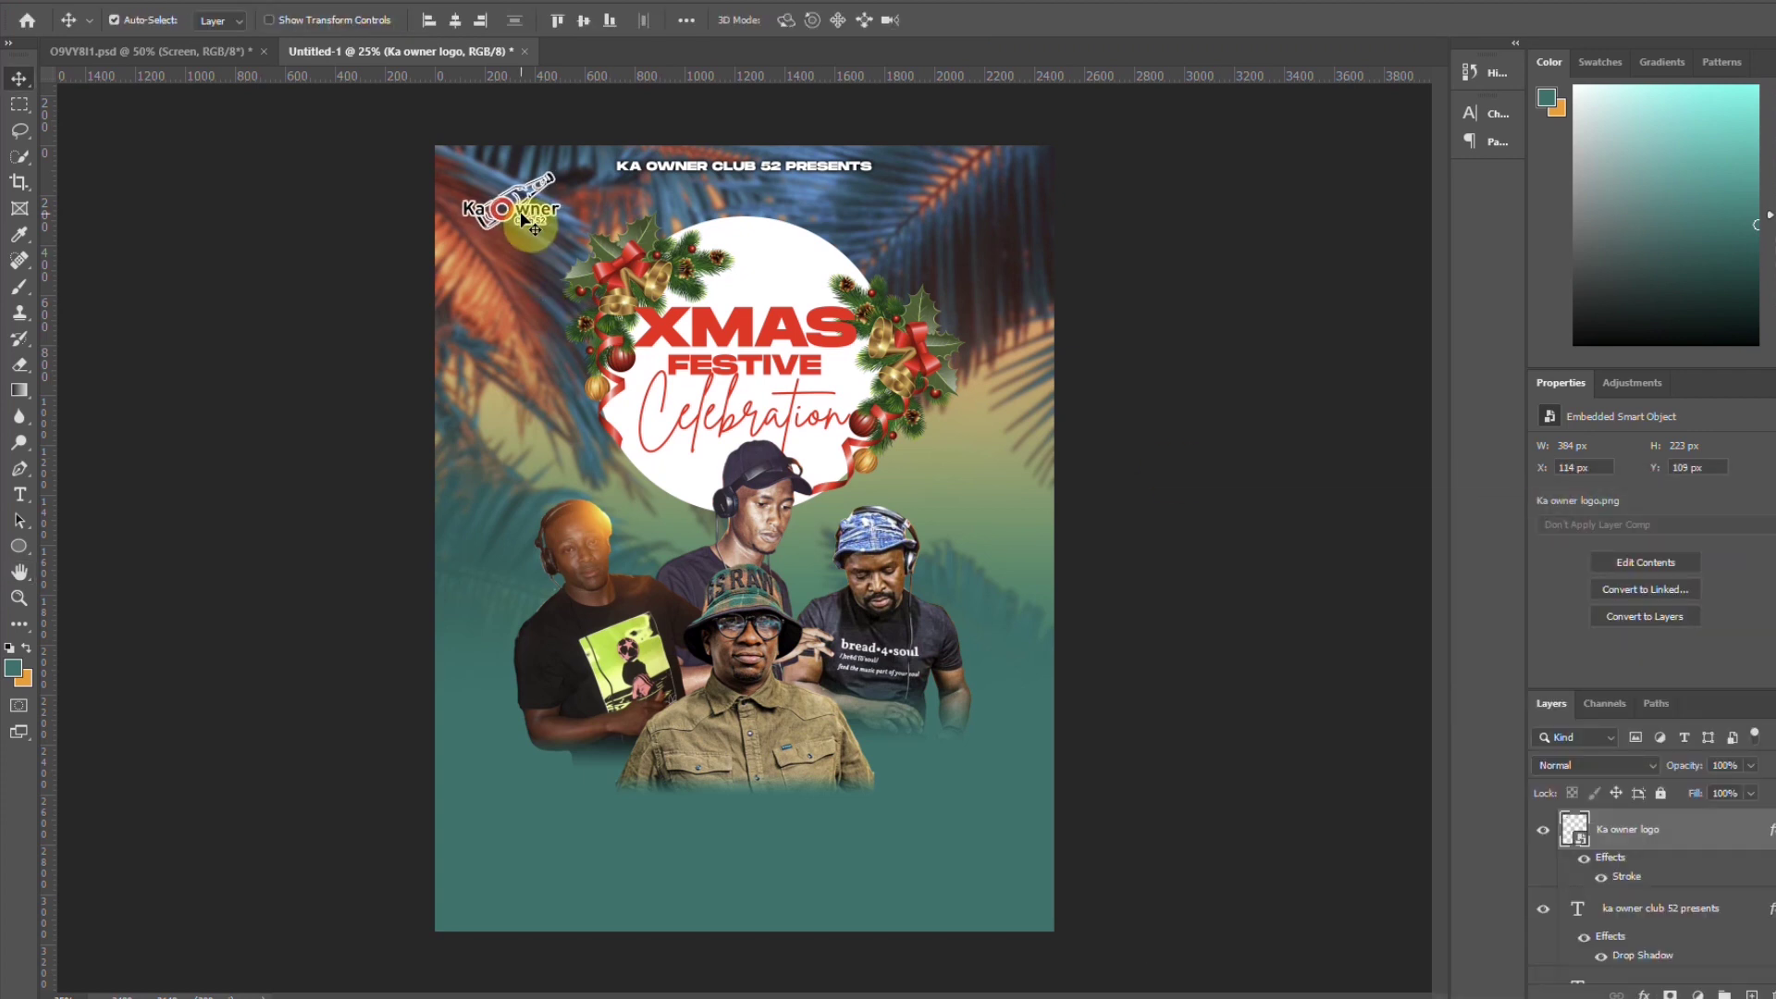
Add an Outer Glow to the ceega portrait and set the glow colour to white (ffffff)
left_click(763, 724)
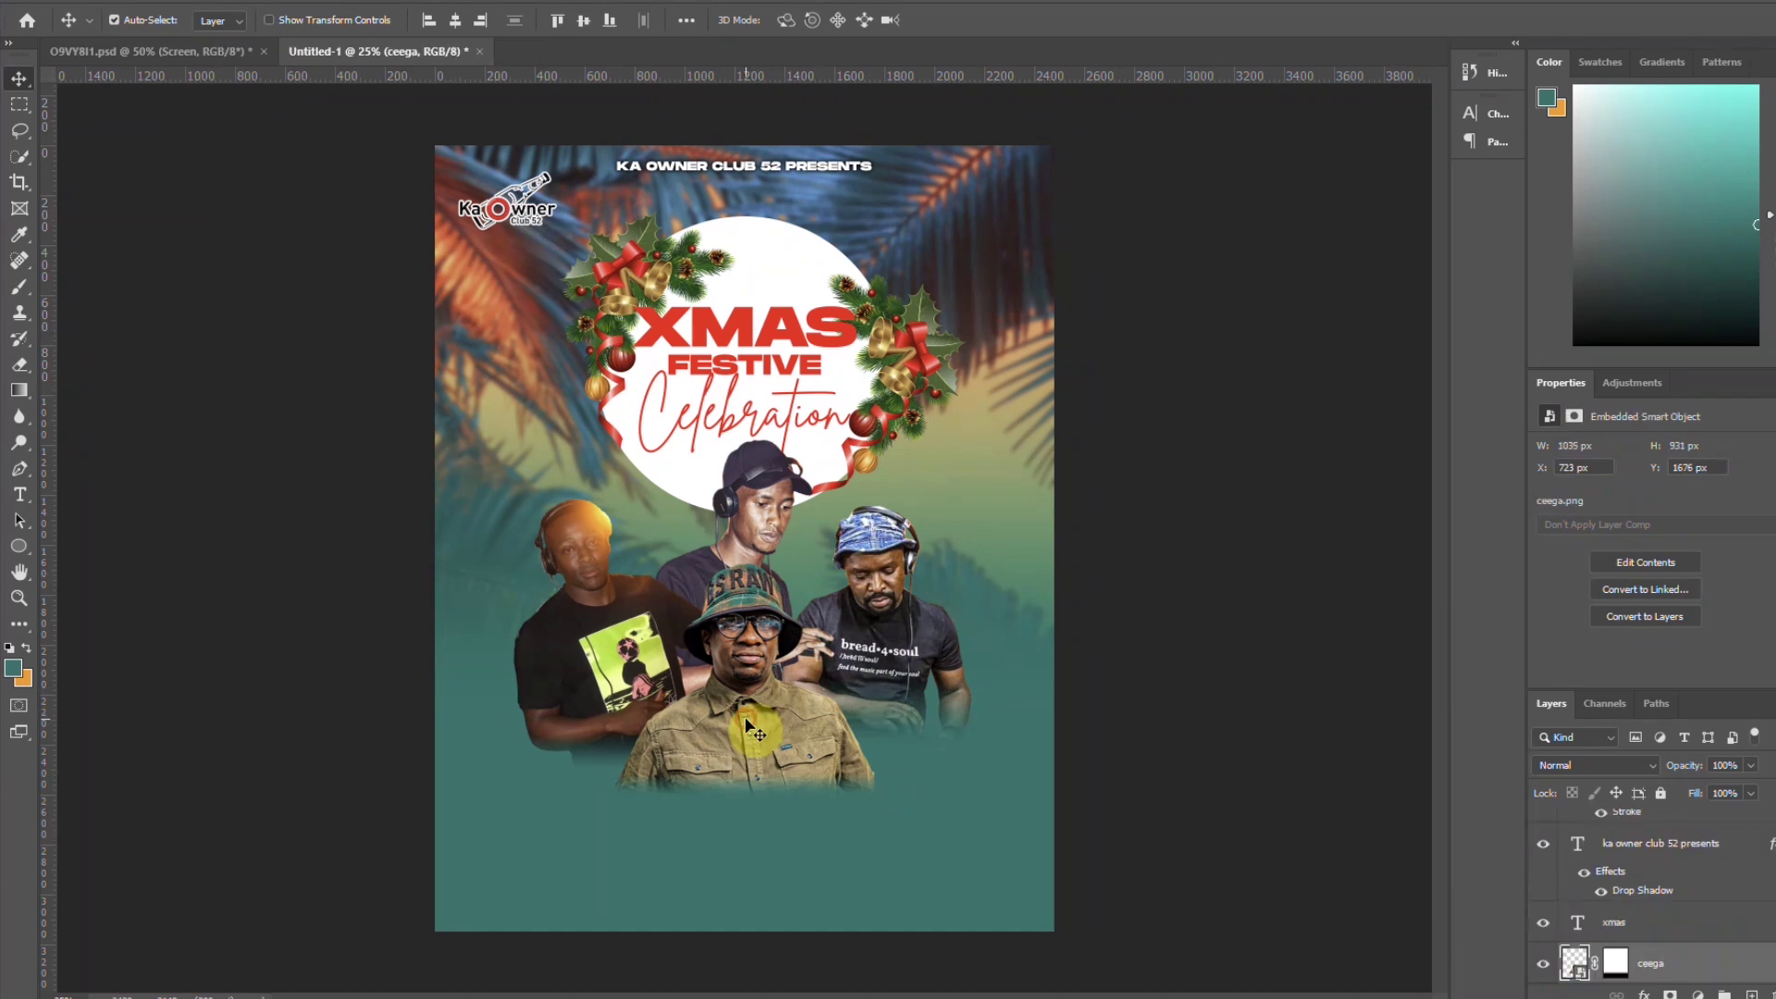
left_click(1645, 994)
left_click(1674, 965)
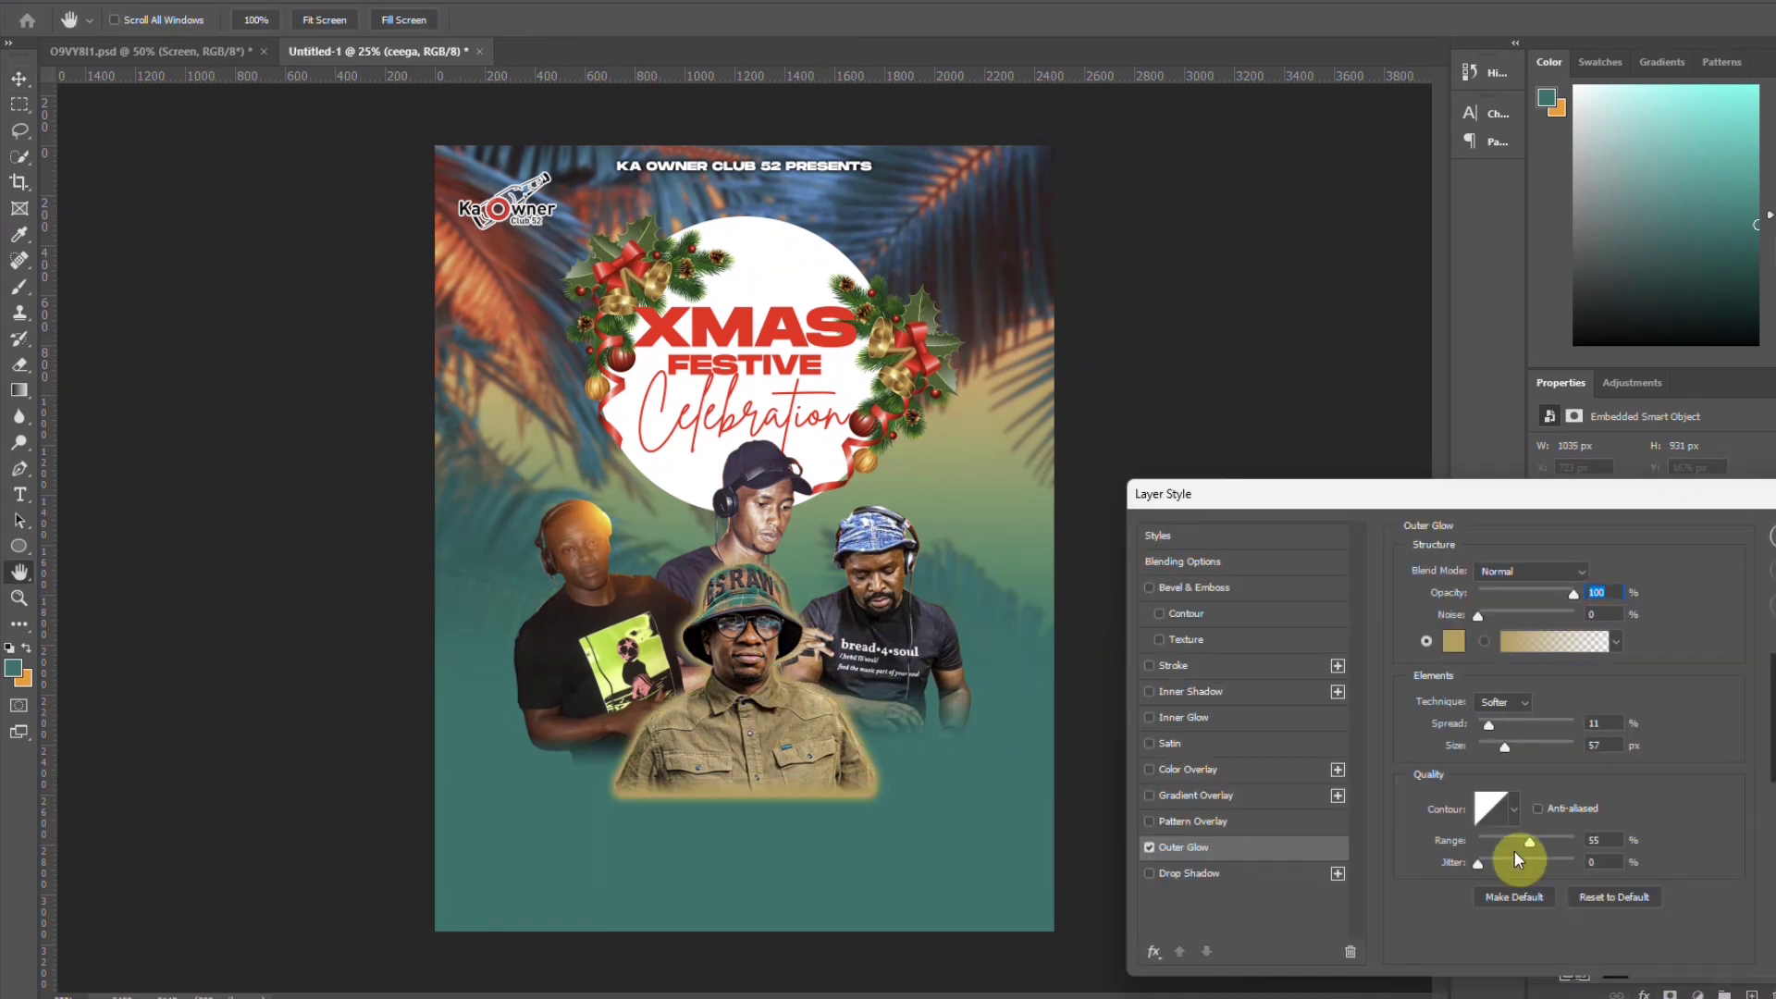
left_click(1452, 648)
left_click_drag(1451, 647, 1276, 537)
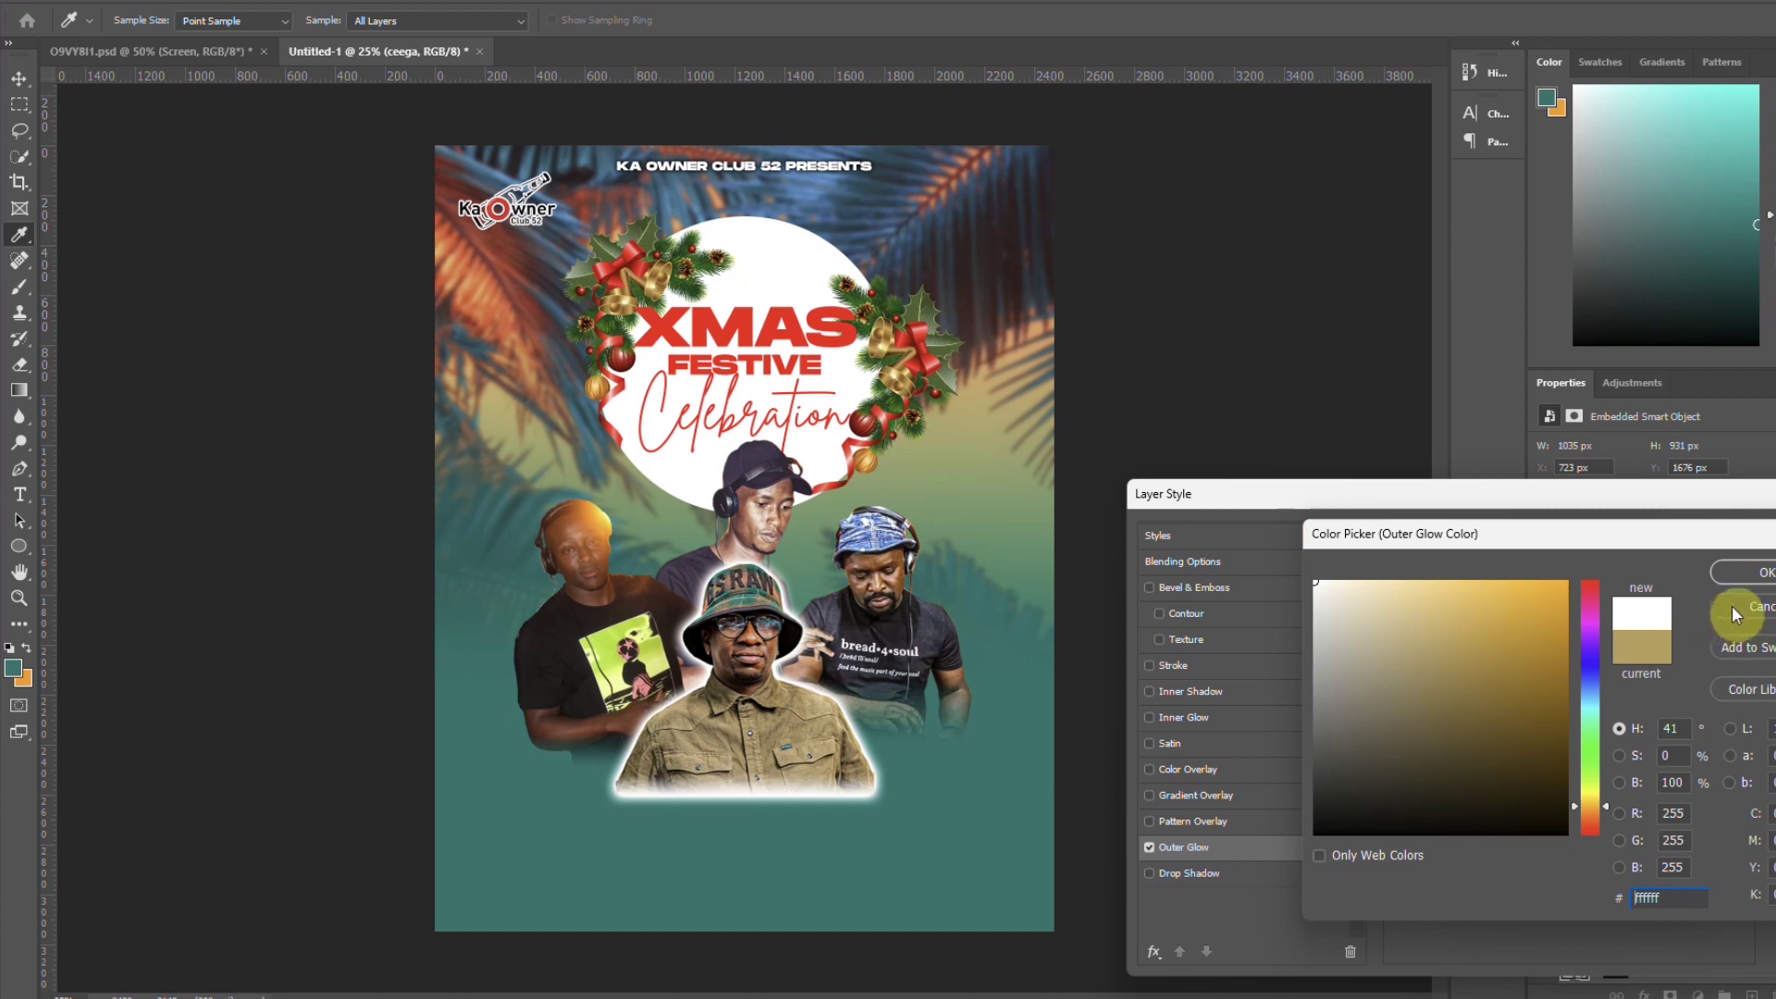
key("Return")
Set the ceega portrait's outer glow to 100% range, 4% spread and 139 px size
left_click_drag(1532, 840, 1576, 840)
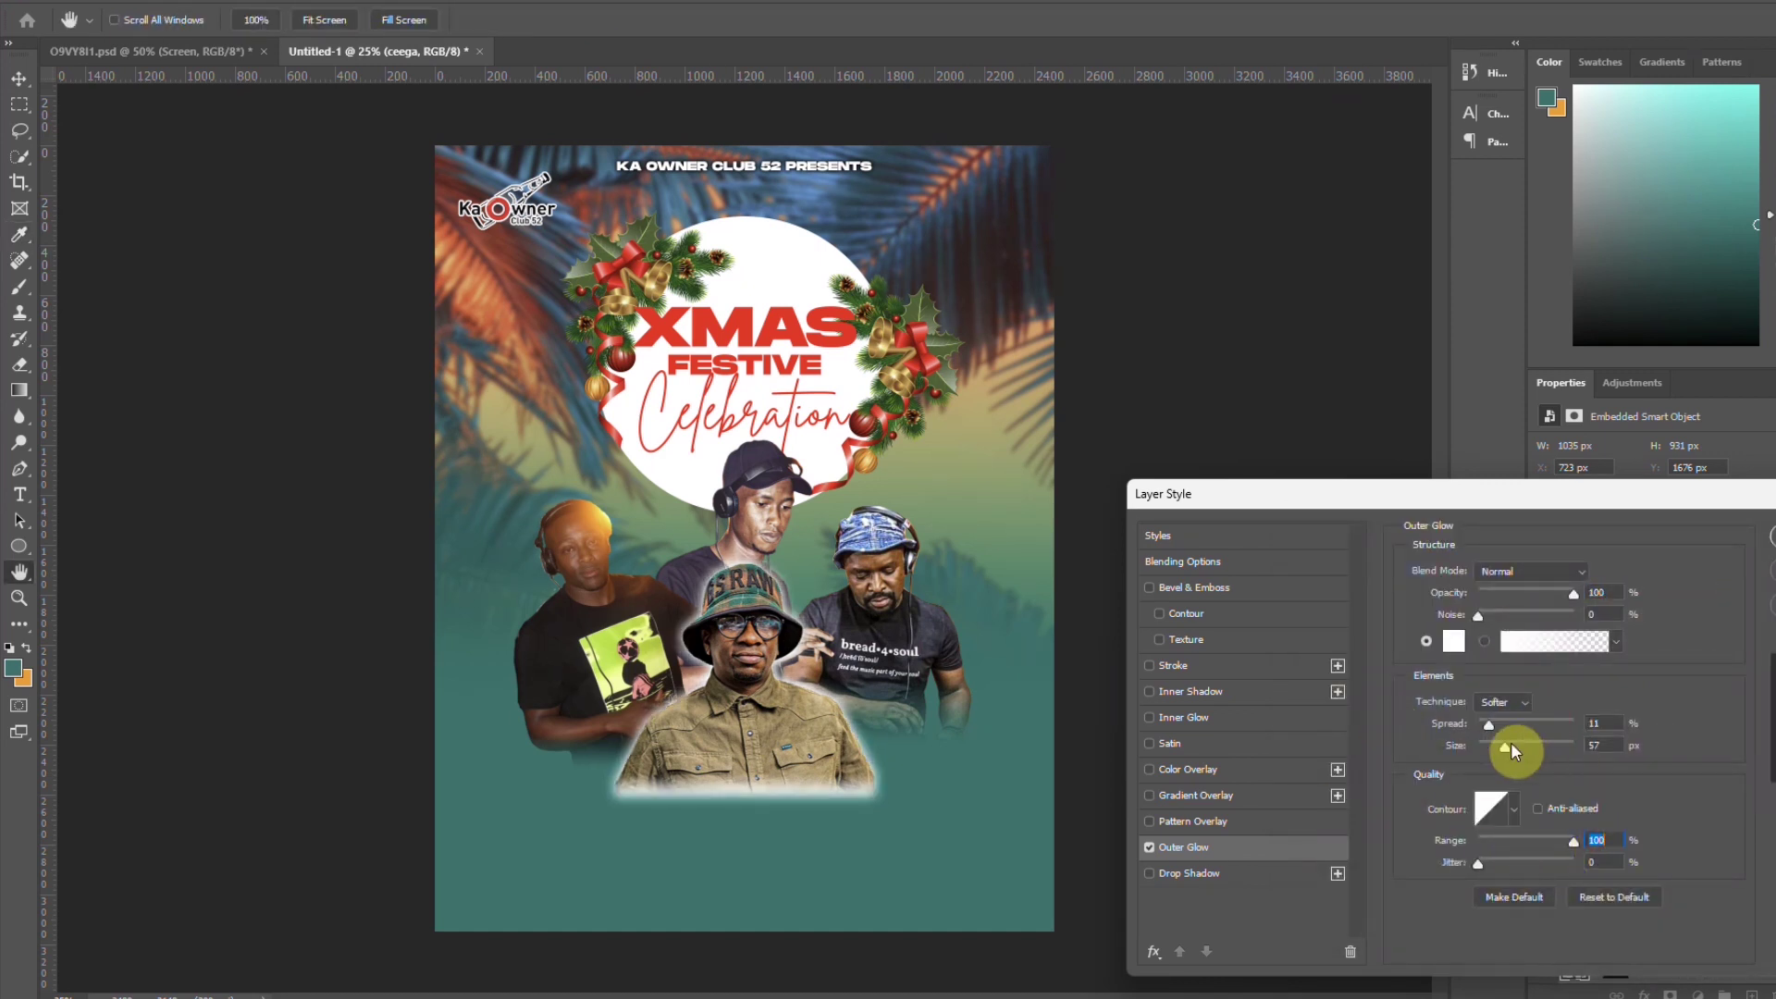
mouse_move(1495, 753)
left_mouse_down()
mouse_move(1535, 770)
mouse_move(1487, 727)
left_mouse_up()
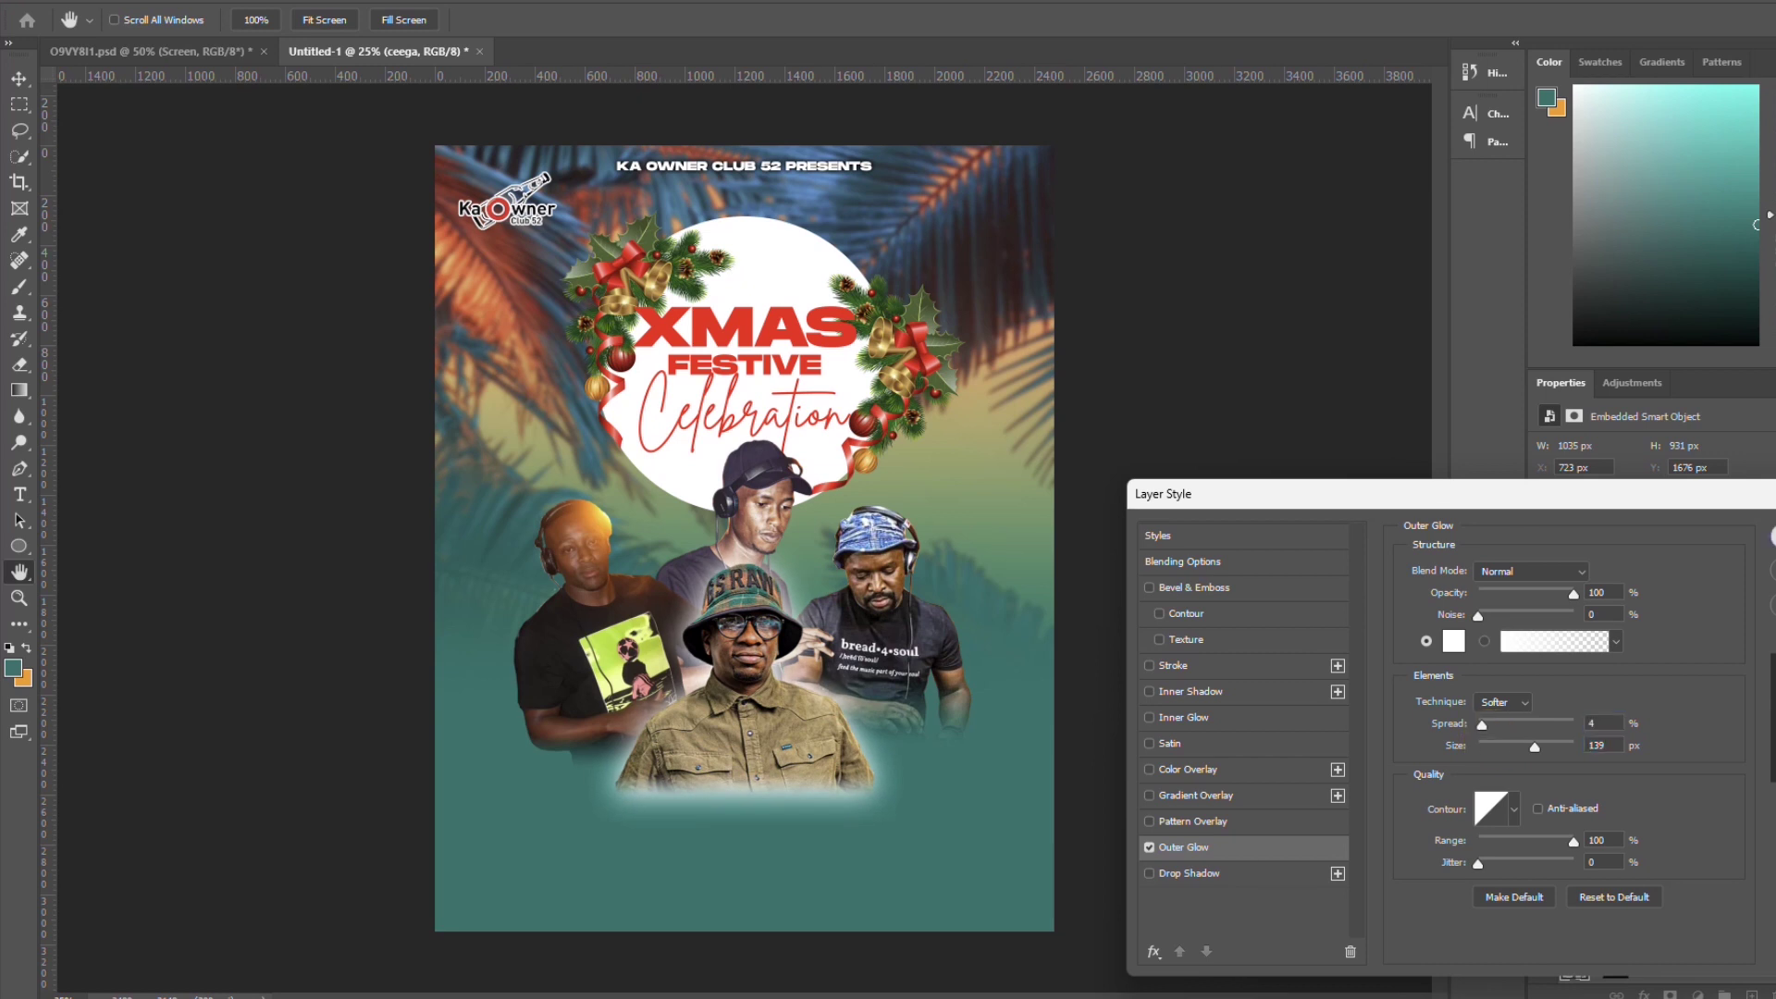
key("Return")
Hide the effects on a duplicate of the ceega portrait and brush away the original's lower glow on its mask at 100% flow
scroll(1647, 902, "down", 2)
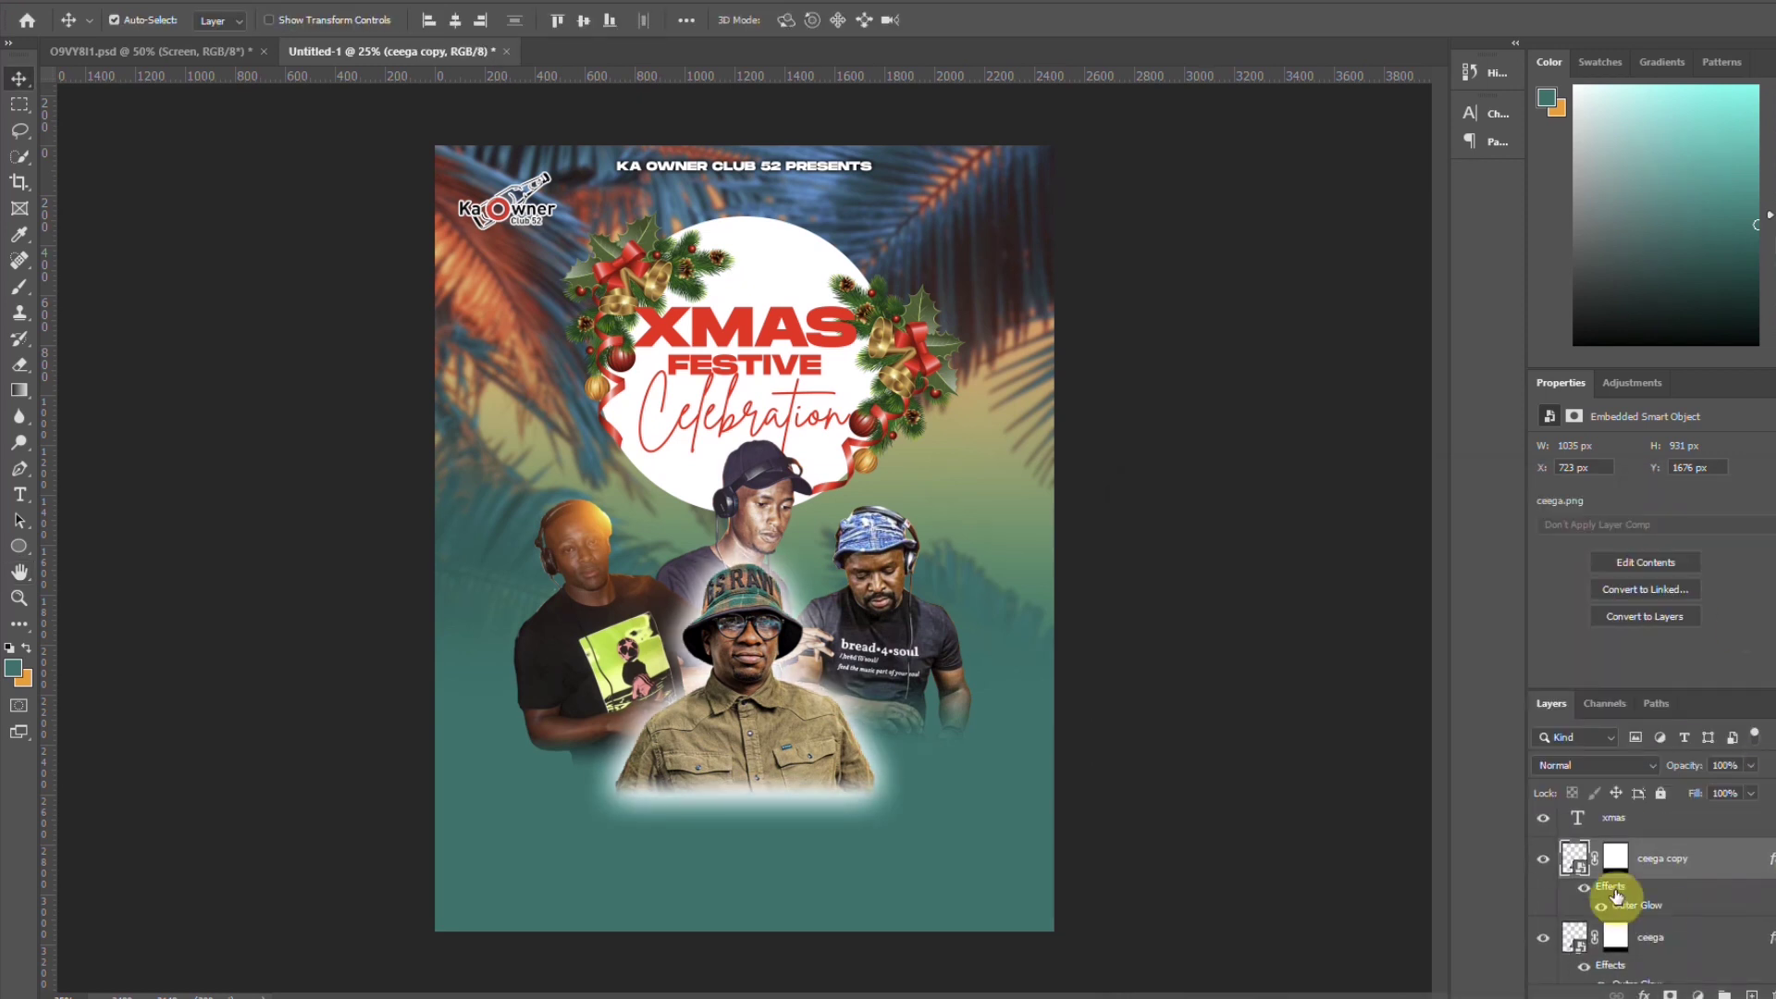
left_click(1583, 885)
left_click(1571, 936)
left_click(1615, 925)
left_click(19, 286)
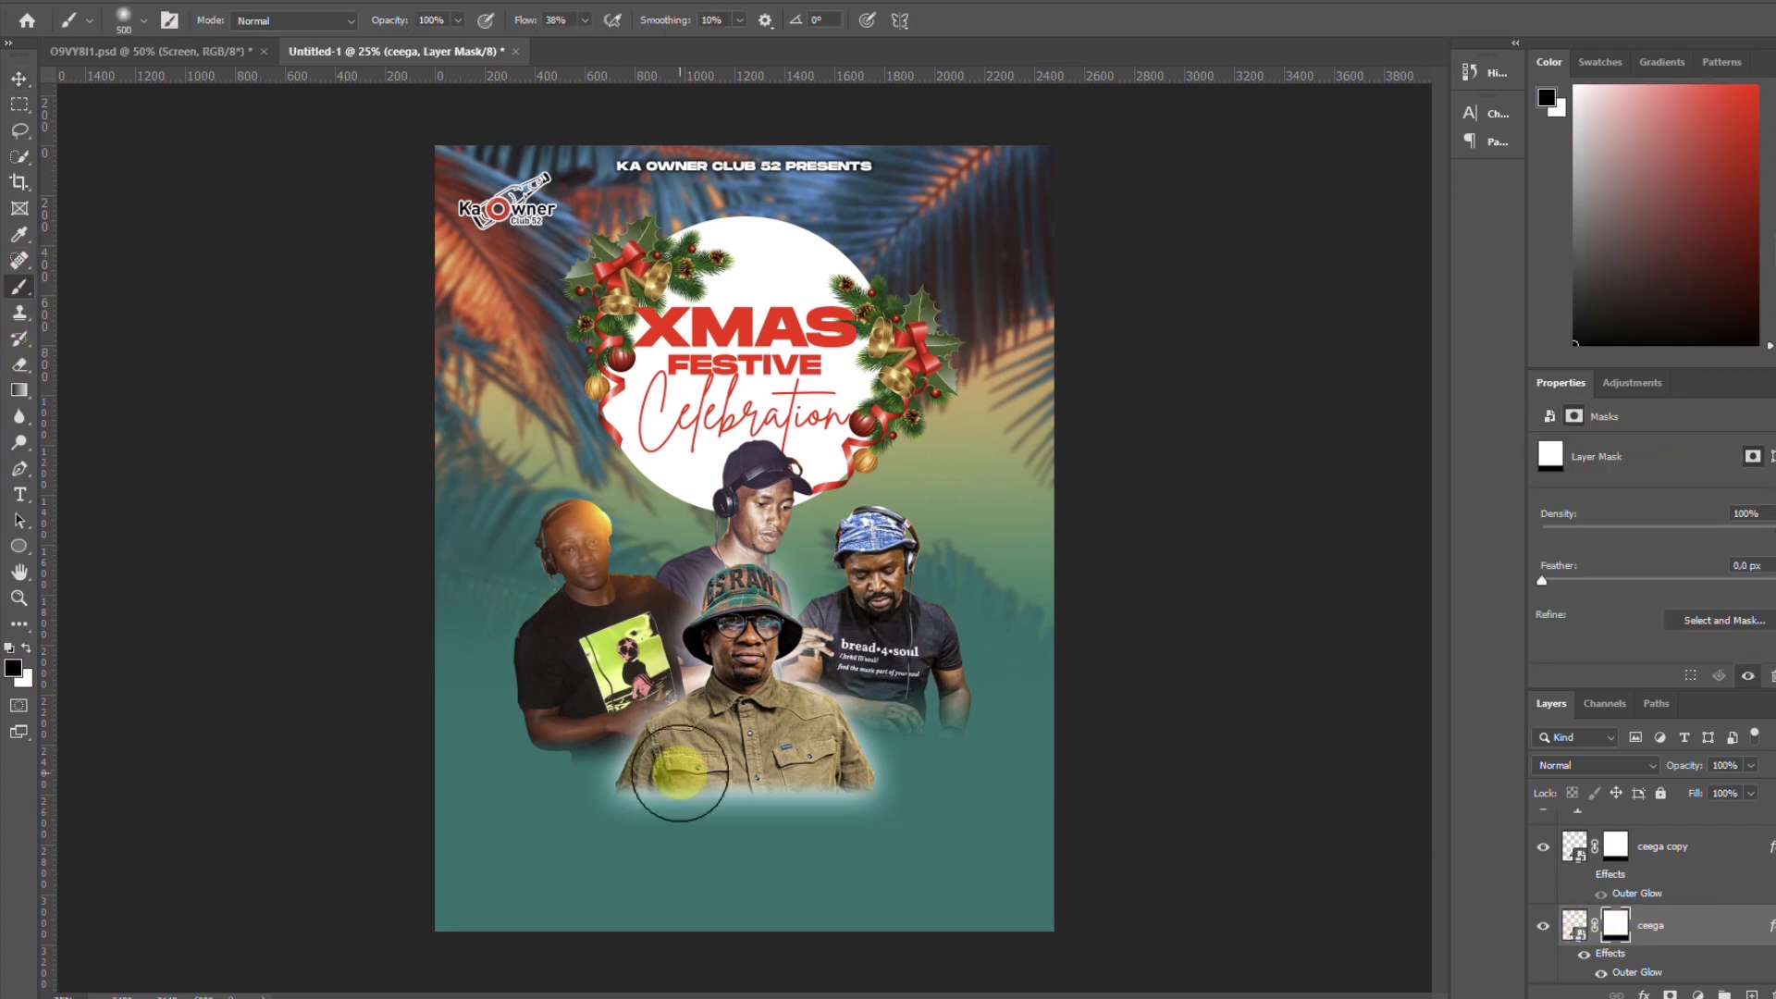
left_click(734, 805)
mouse_move(734, 806)
left_mouse_down()
mouse_move(737, 781)
mouse_move(789, 813)
mouse_move(730, 610)
left_mouse_up()
left_click(585, 19)
left_click_drag(585, 47, 676, 67)
mouse_move(722, 816)
left_mouse_down()
mouse_move(683, 819)
mouse_move(675, 801)
mouse_move(602, 817)
mouse_move(817, 793)
mouse_move(841, 812)
left_mouse_up()
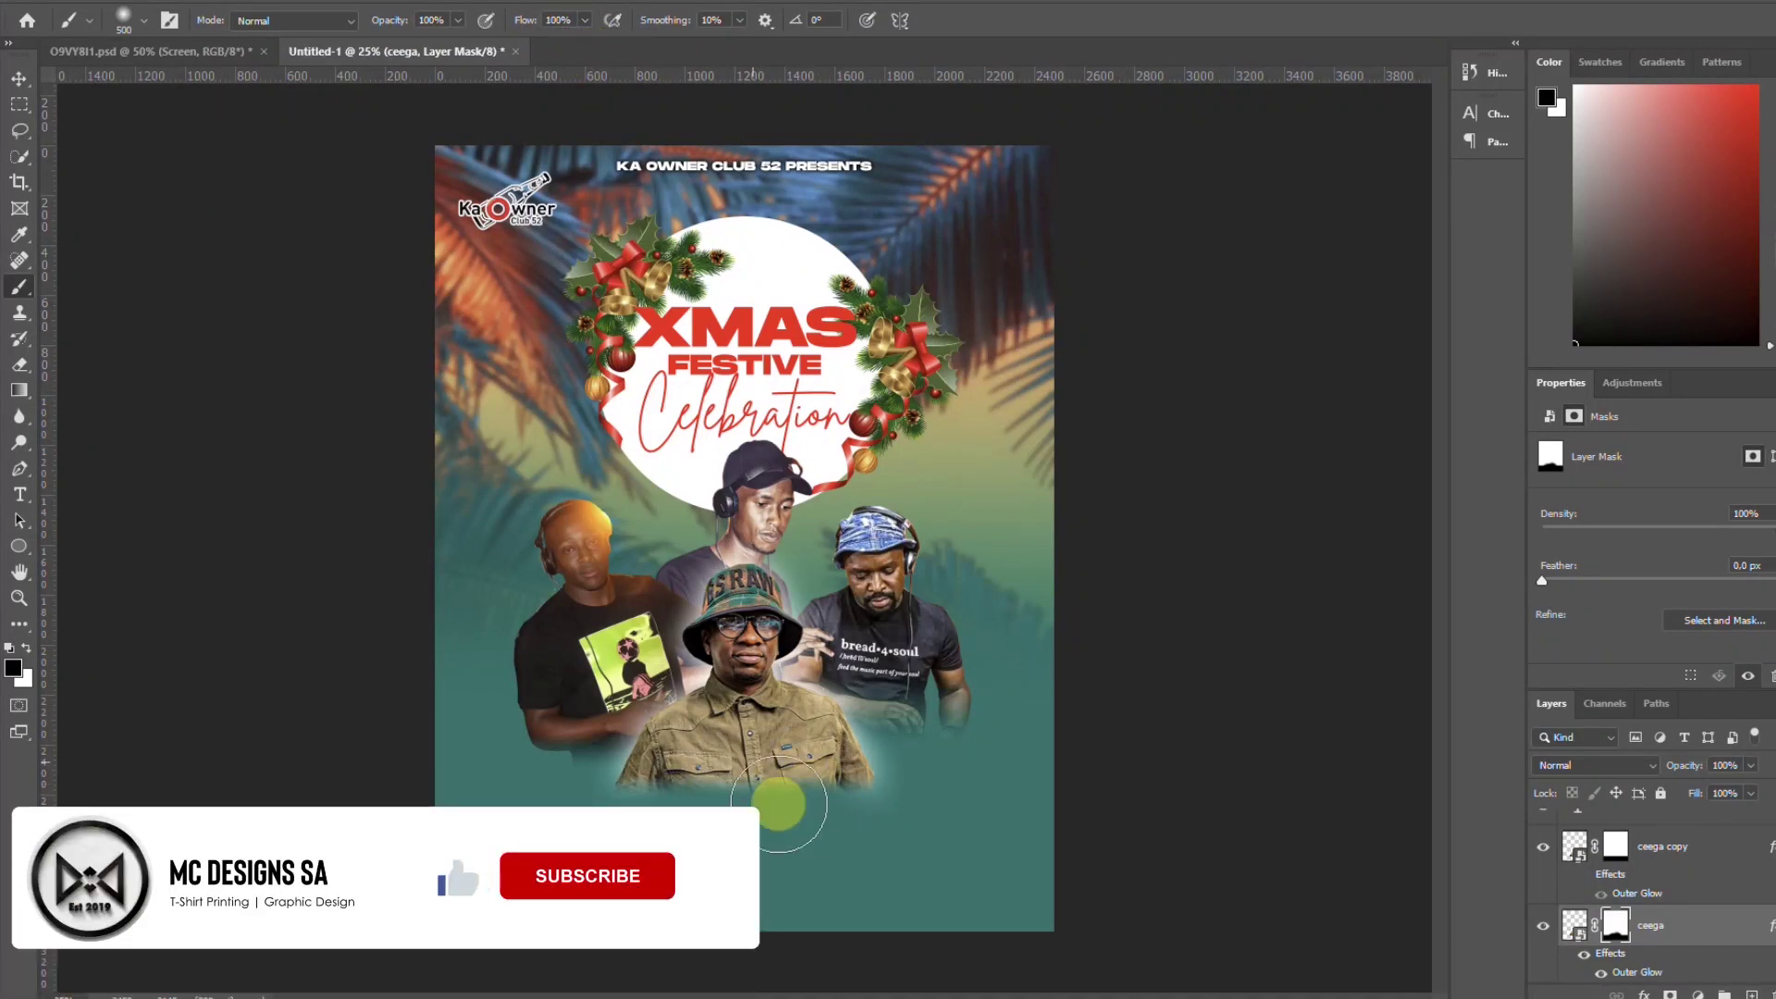
Add the two-line white text "with / ceega wa meropa" in 12 pt Monument Extended Ultrabold below the portraits
left_click(18, 78)
left_click(19, 495)
left_click(213, 527)
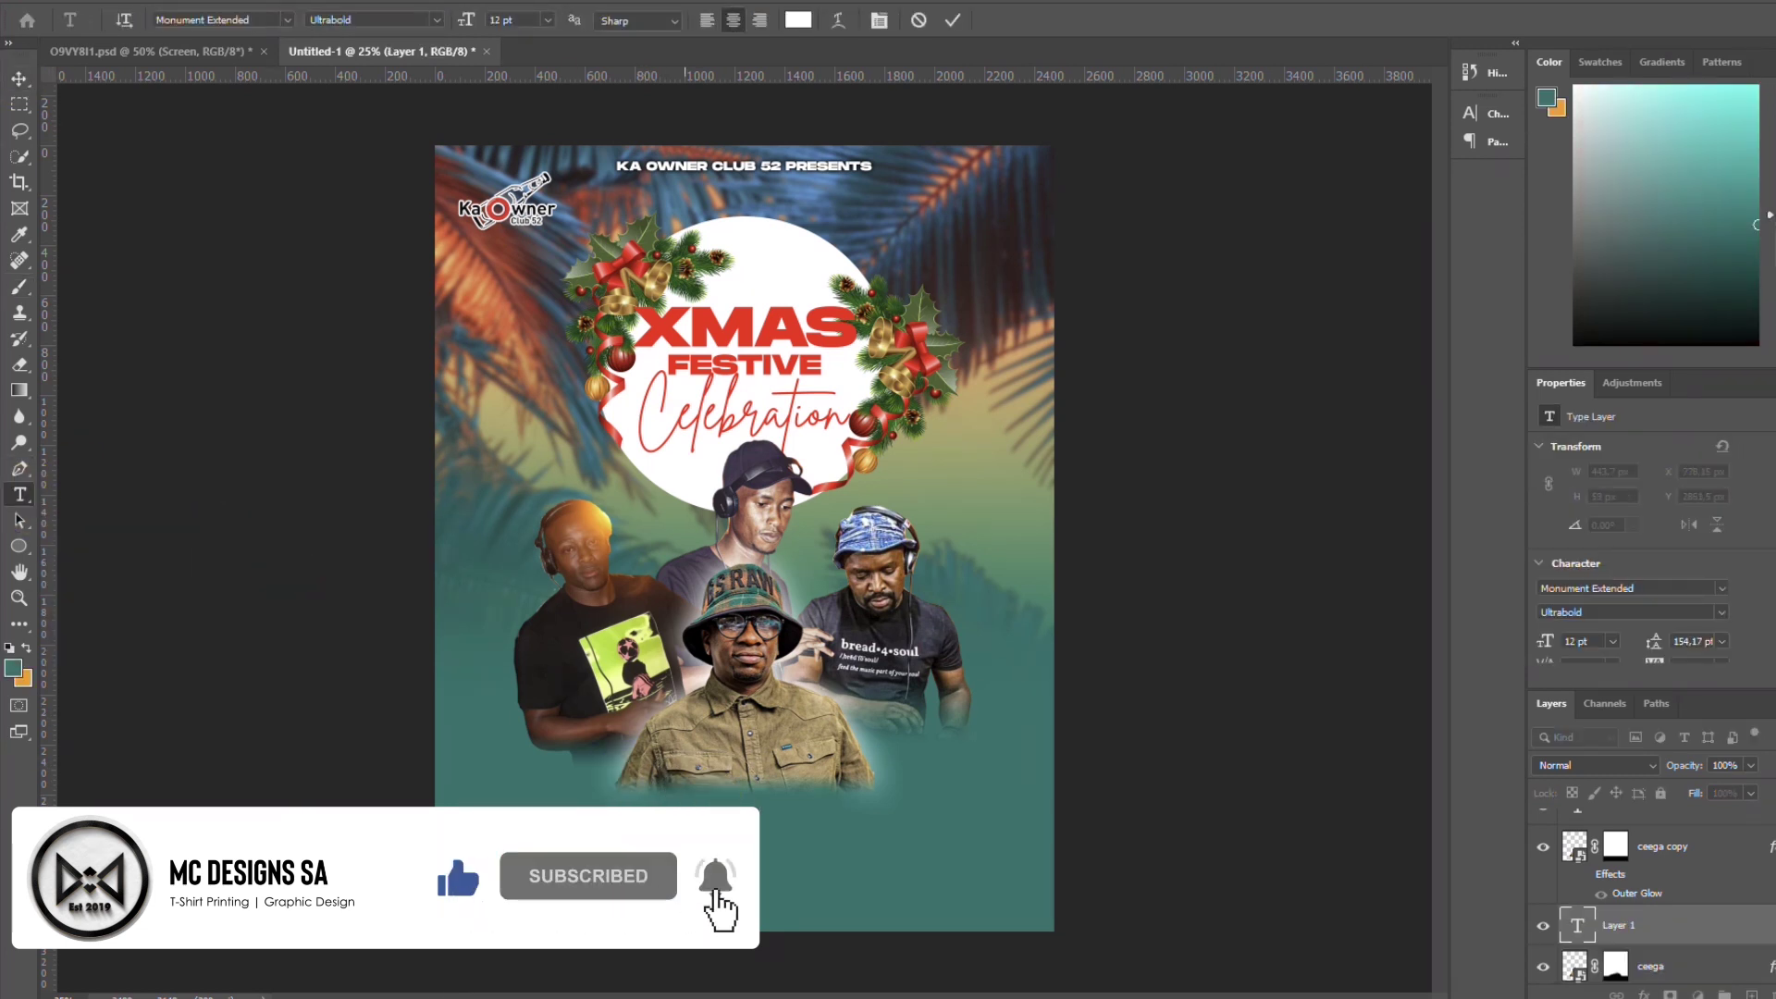
type("WITH")
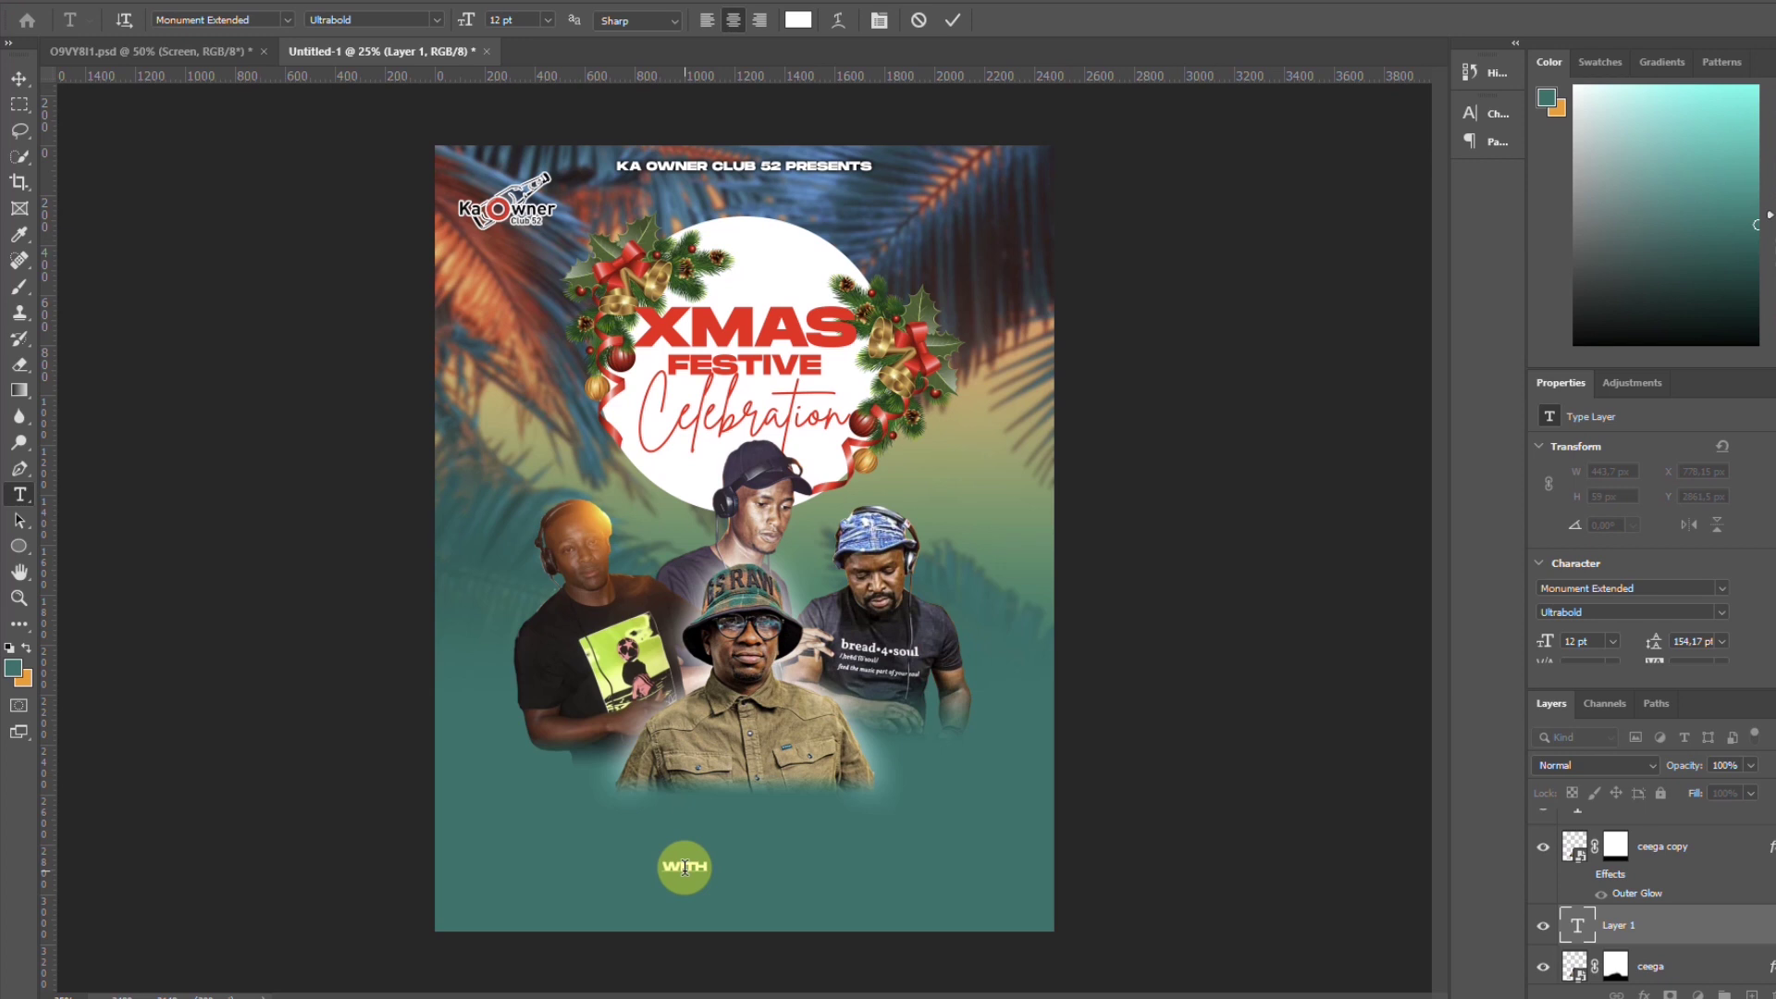
left_click(952, 20)
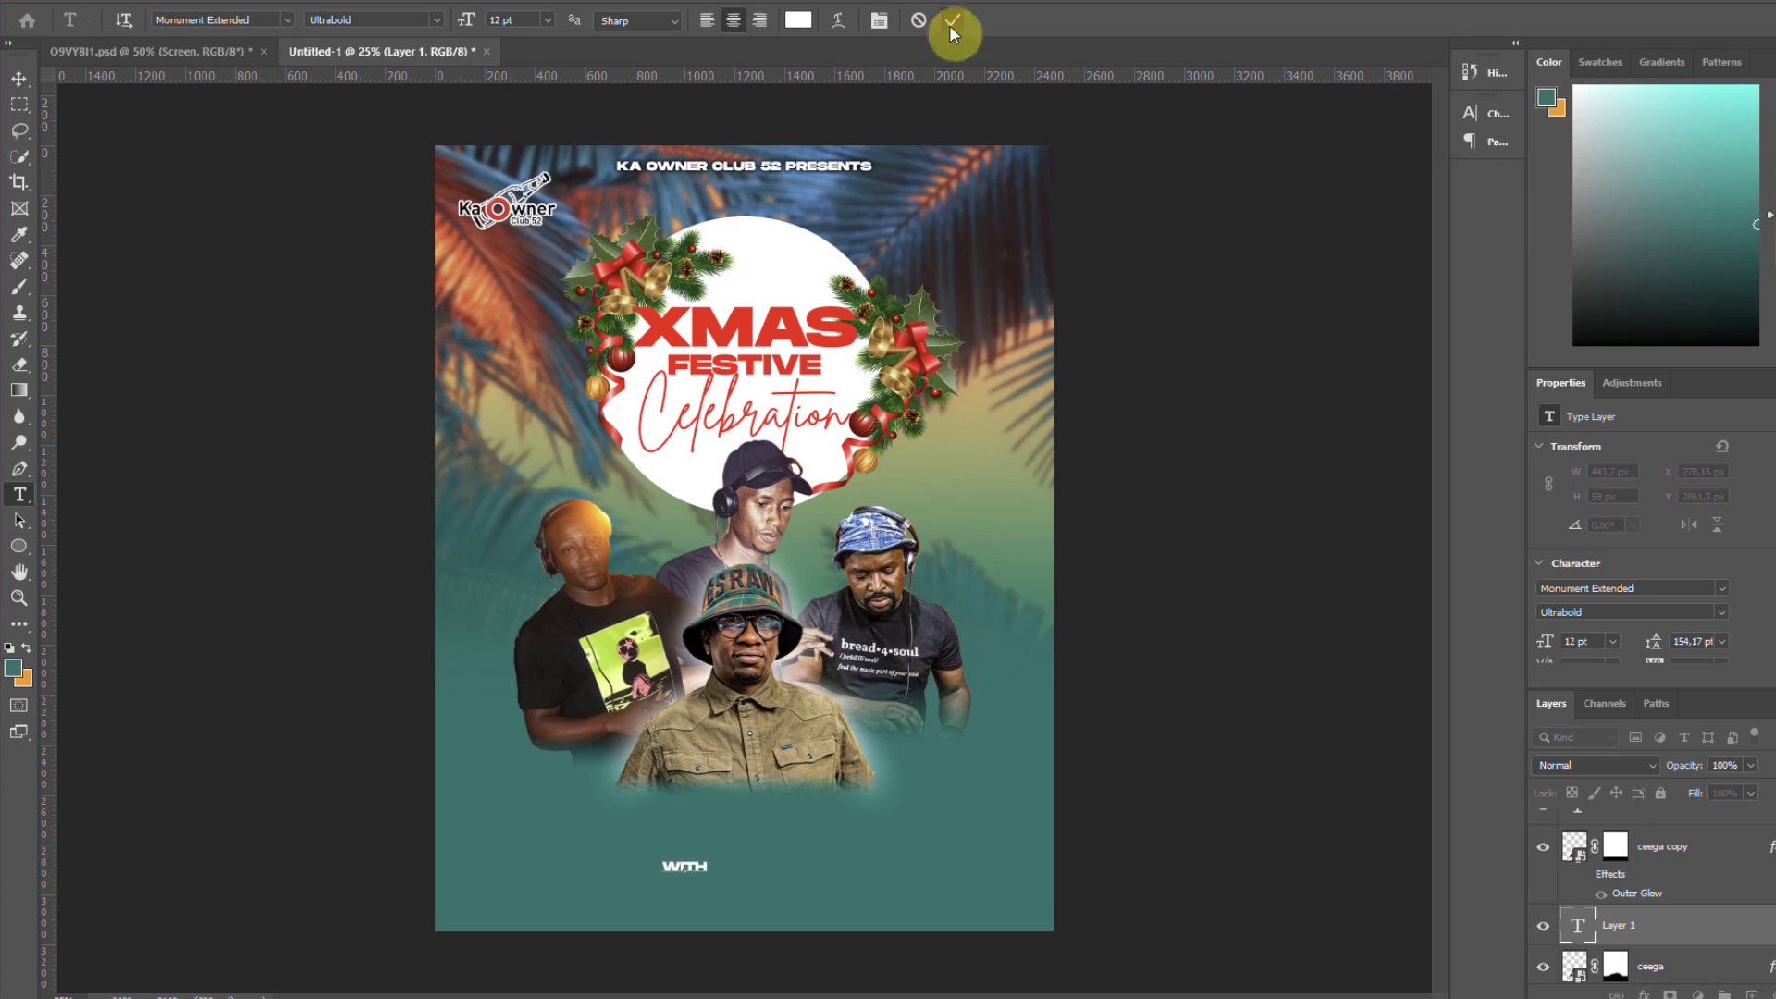
Reduce the leading of the "with ceega wa meropa" text to 12 pt
left_click(1706, 642)
type("35")
key("Return")
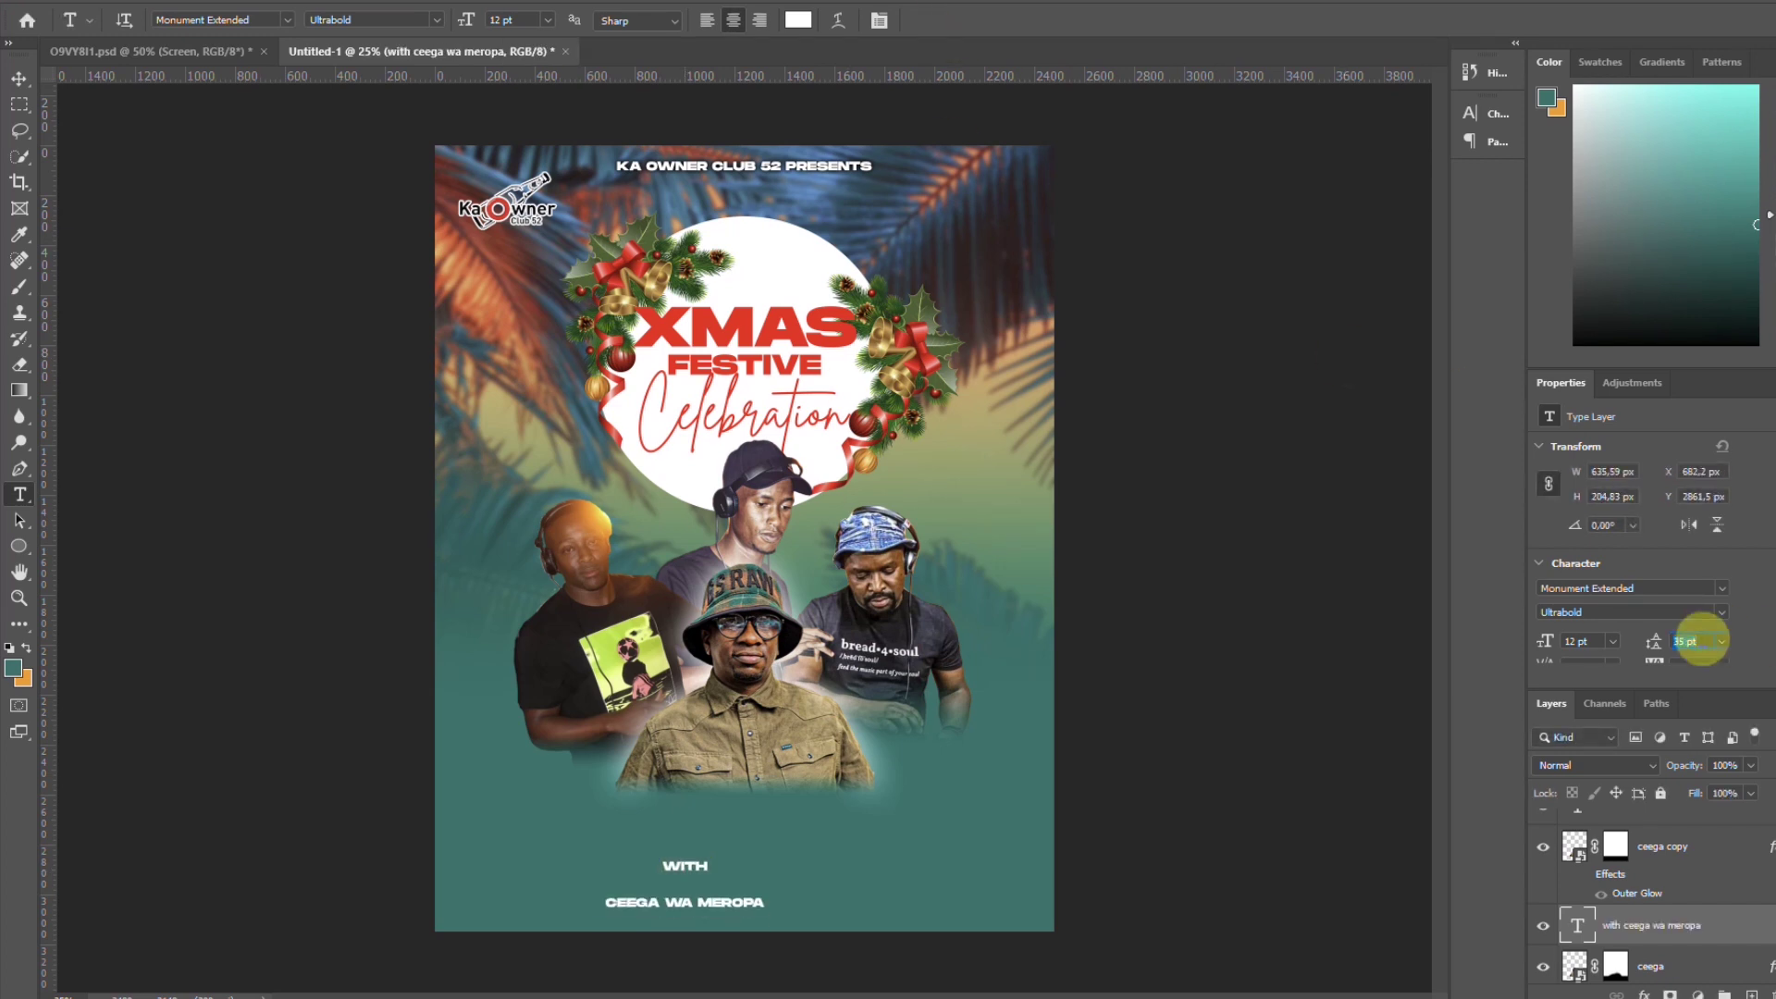
key("Down")
key("Down")
key("Down")
key("Down")
key("Down")
key("Down")
key("Down")
key("Down")
key("Down")
key("Down")
key("Down")
key("Down")
key("Down")
key("Down")
key("Down")
key("Down")
key("Down")
key("Down")
key("Down")
key("Down")
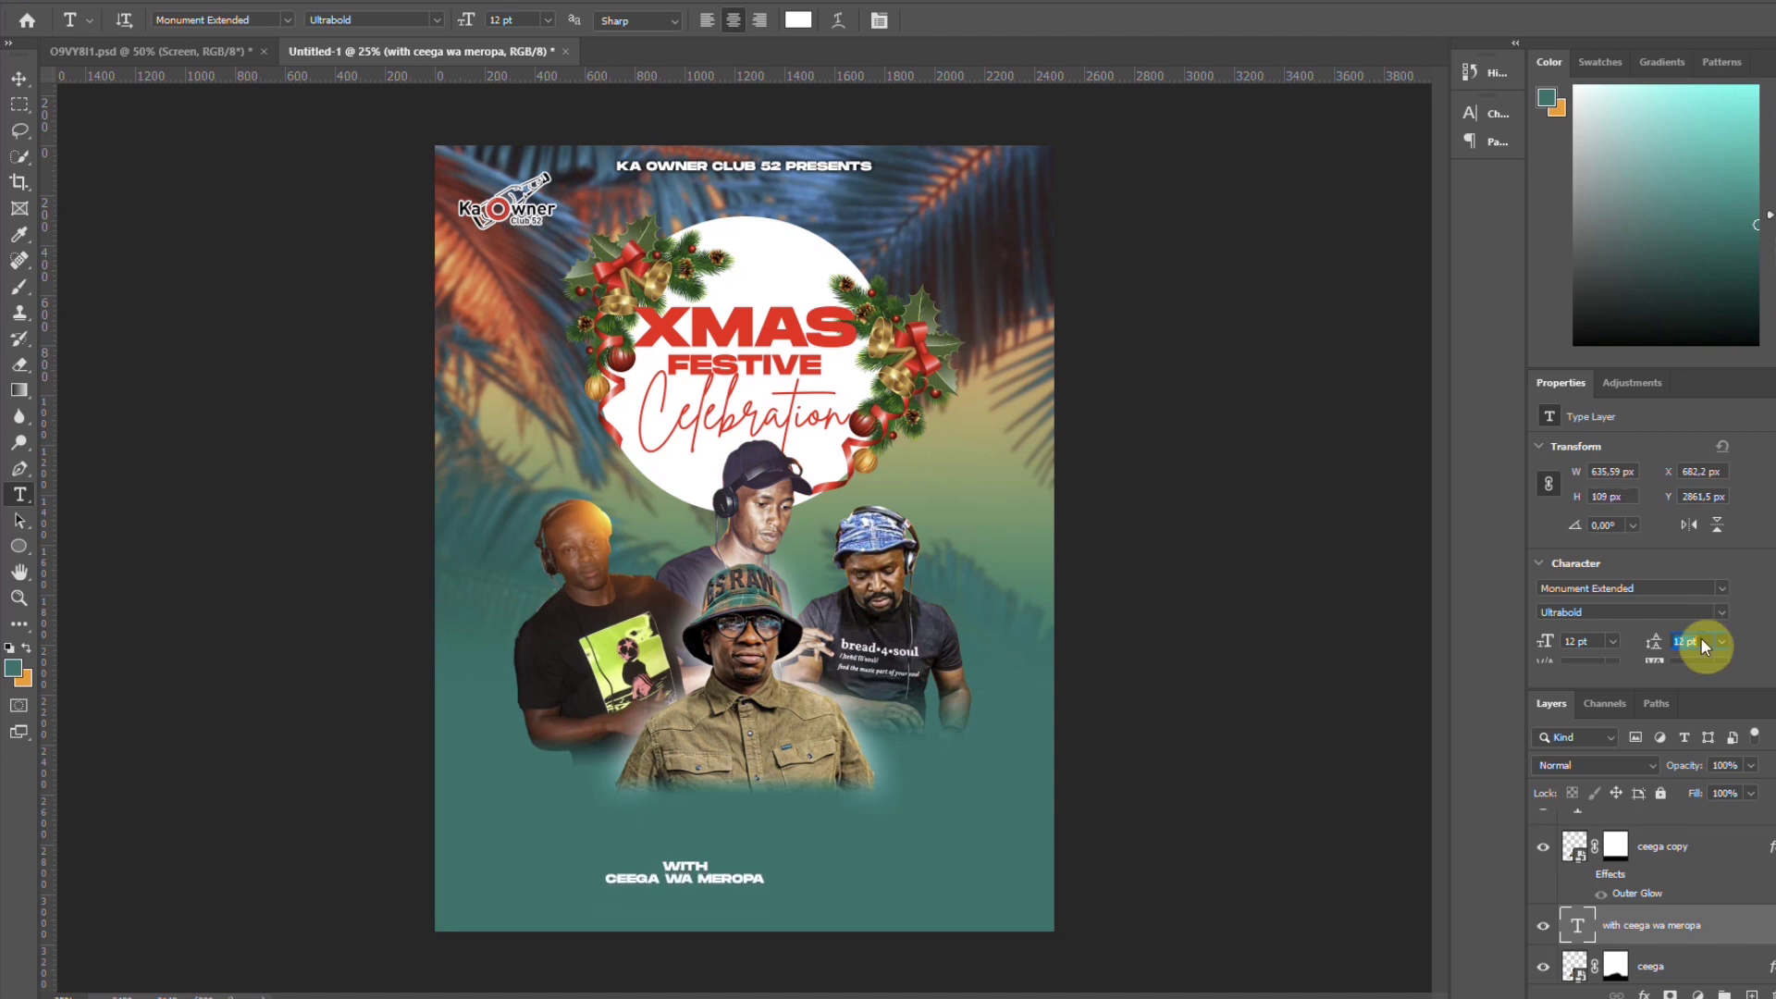
Scale the "with ceega wa meropa" text to about 1576 px wide and place it over the front portrait's lower edge
left_click(23, 76)
key("ctrl+t")
left_click_drag(767, 890, 999, 925)
left_click_drag(845, 879, 793, 792)
left_click(987, 20)
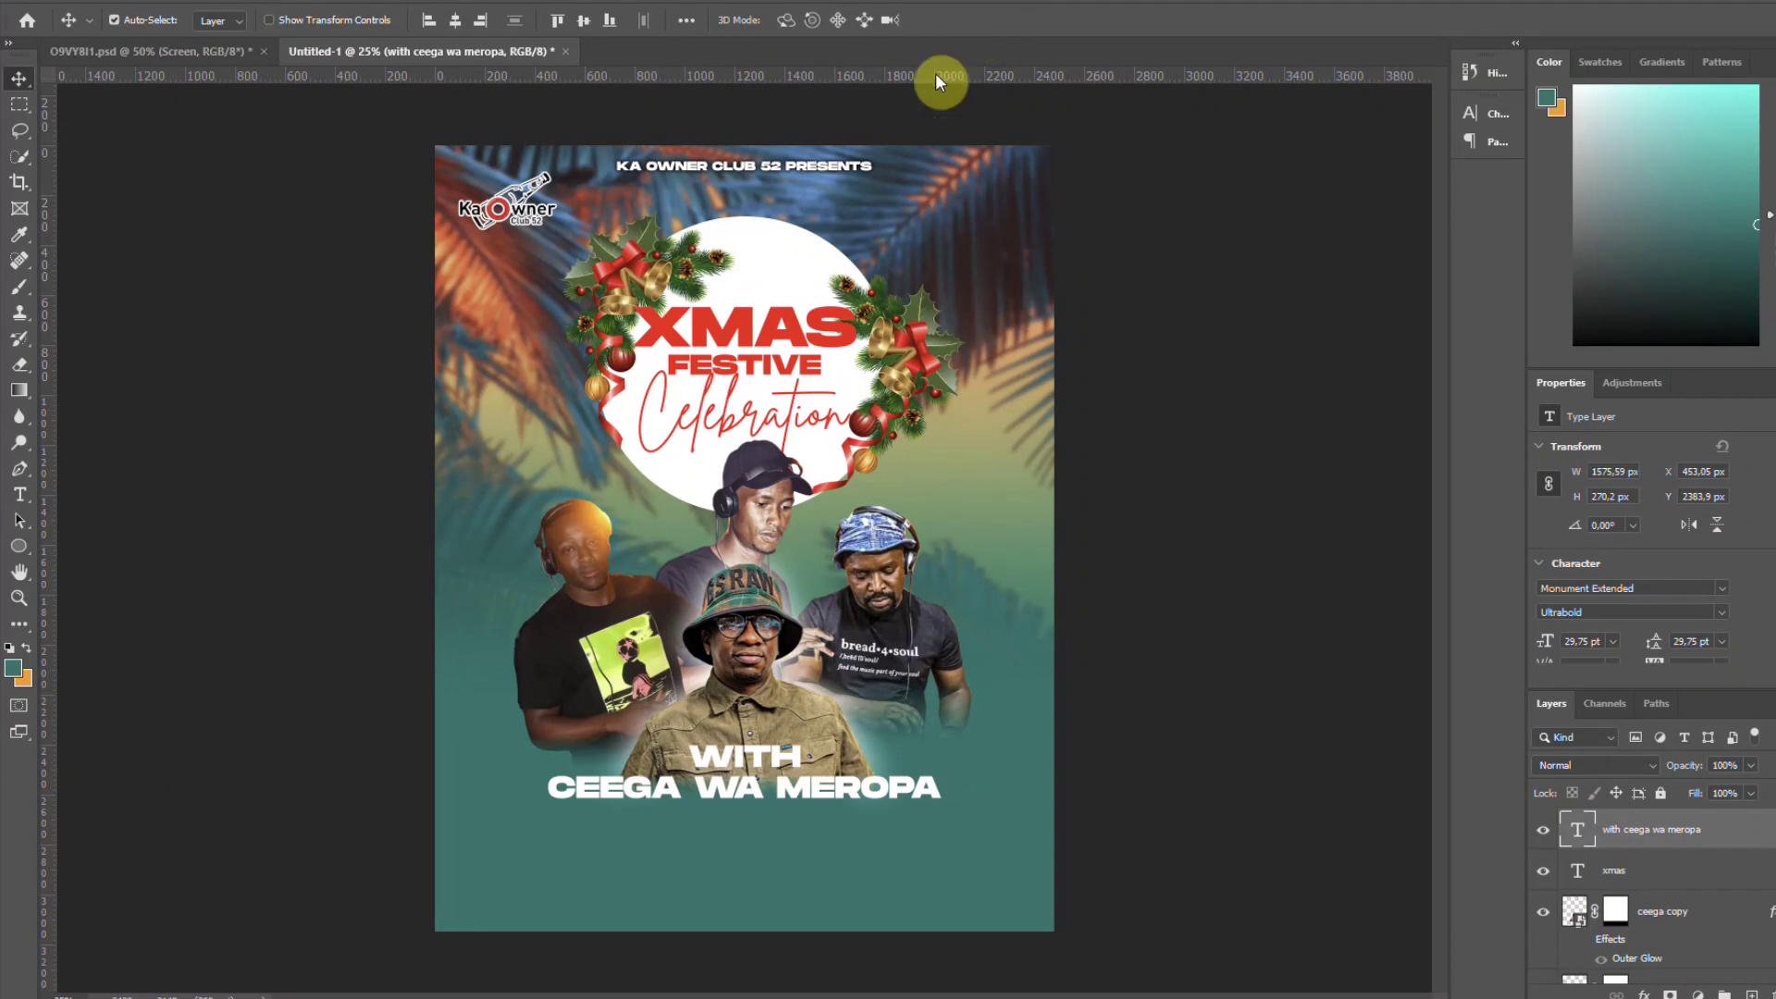
Tighten the leading of the "with ceega wa meropa" text to 27 pt
scroll(1730, 564, "down", 2)
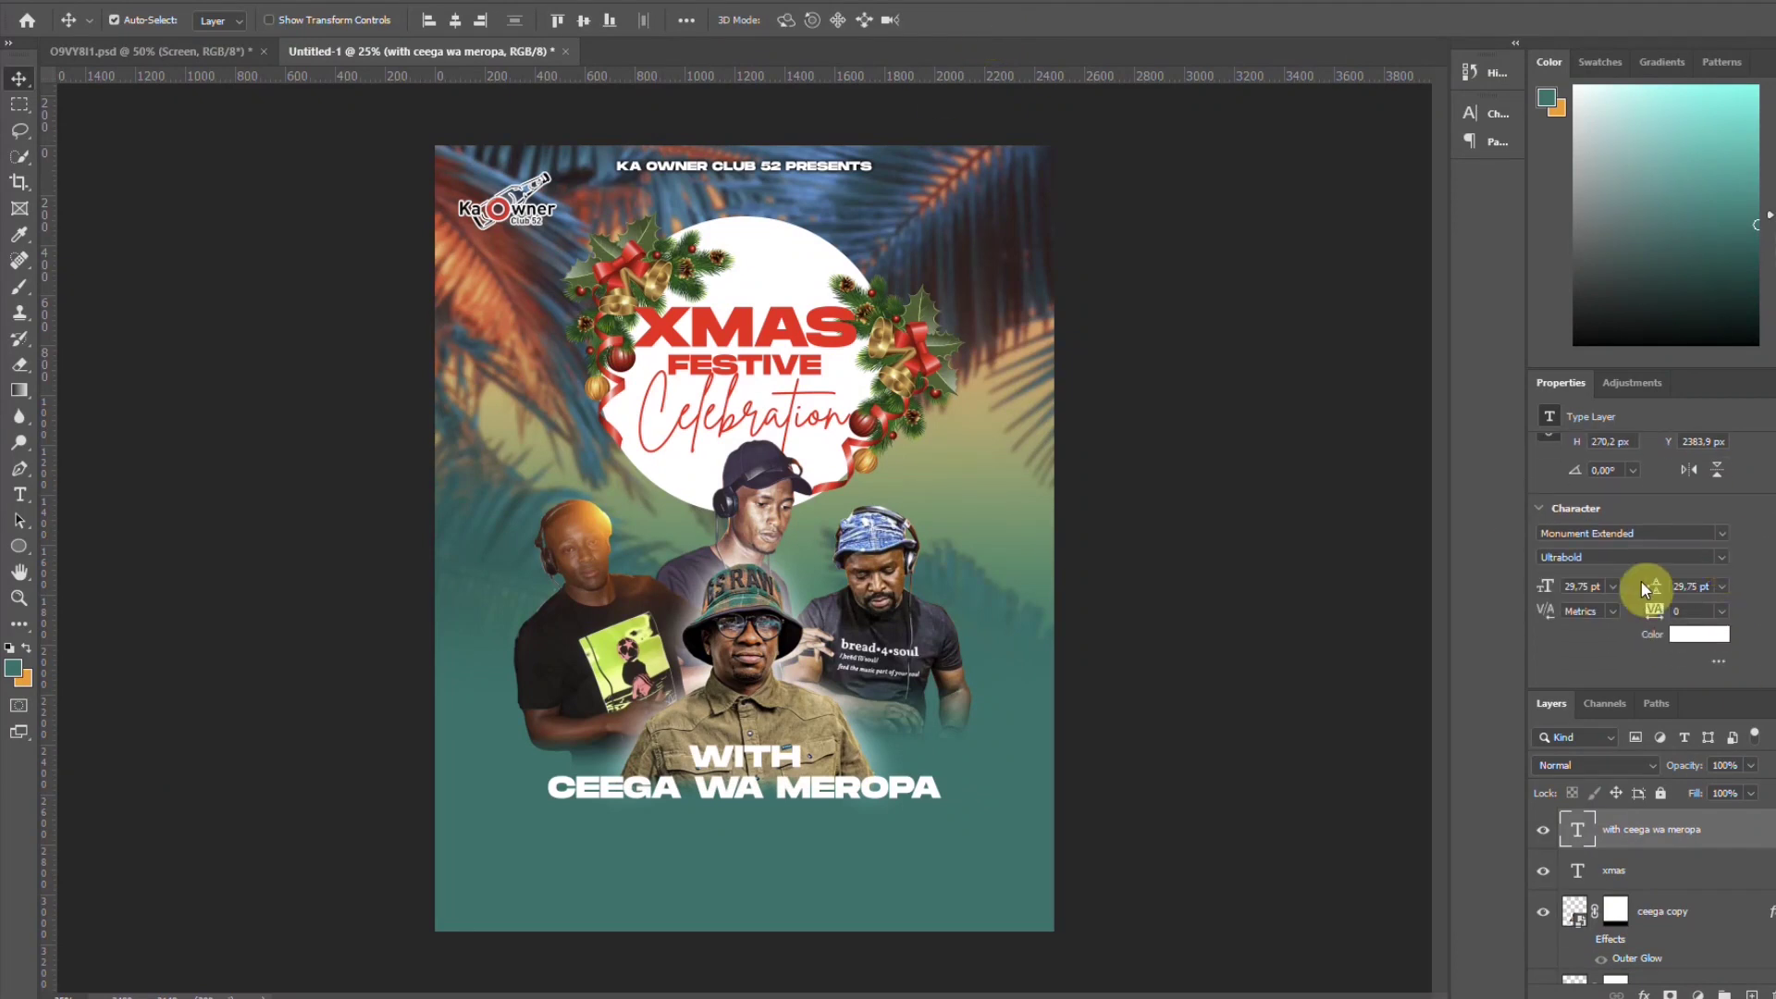
left_click(1691, 586)
type("26")
key("Return")
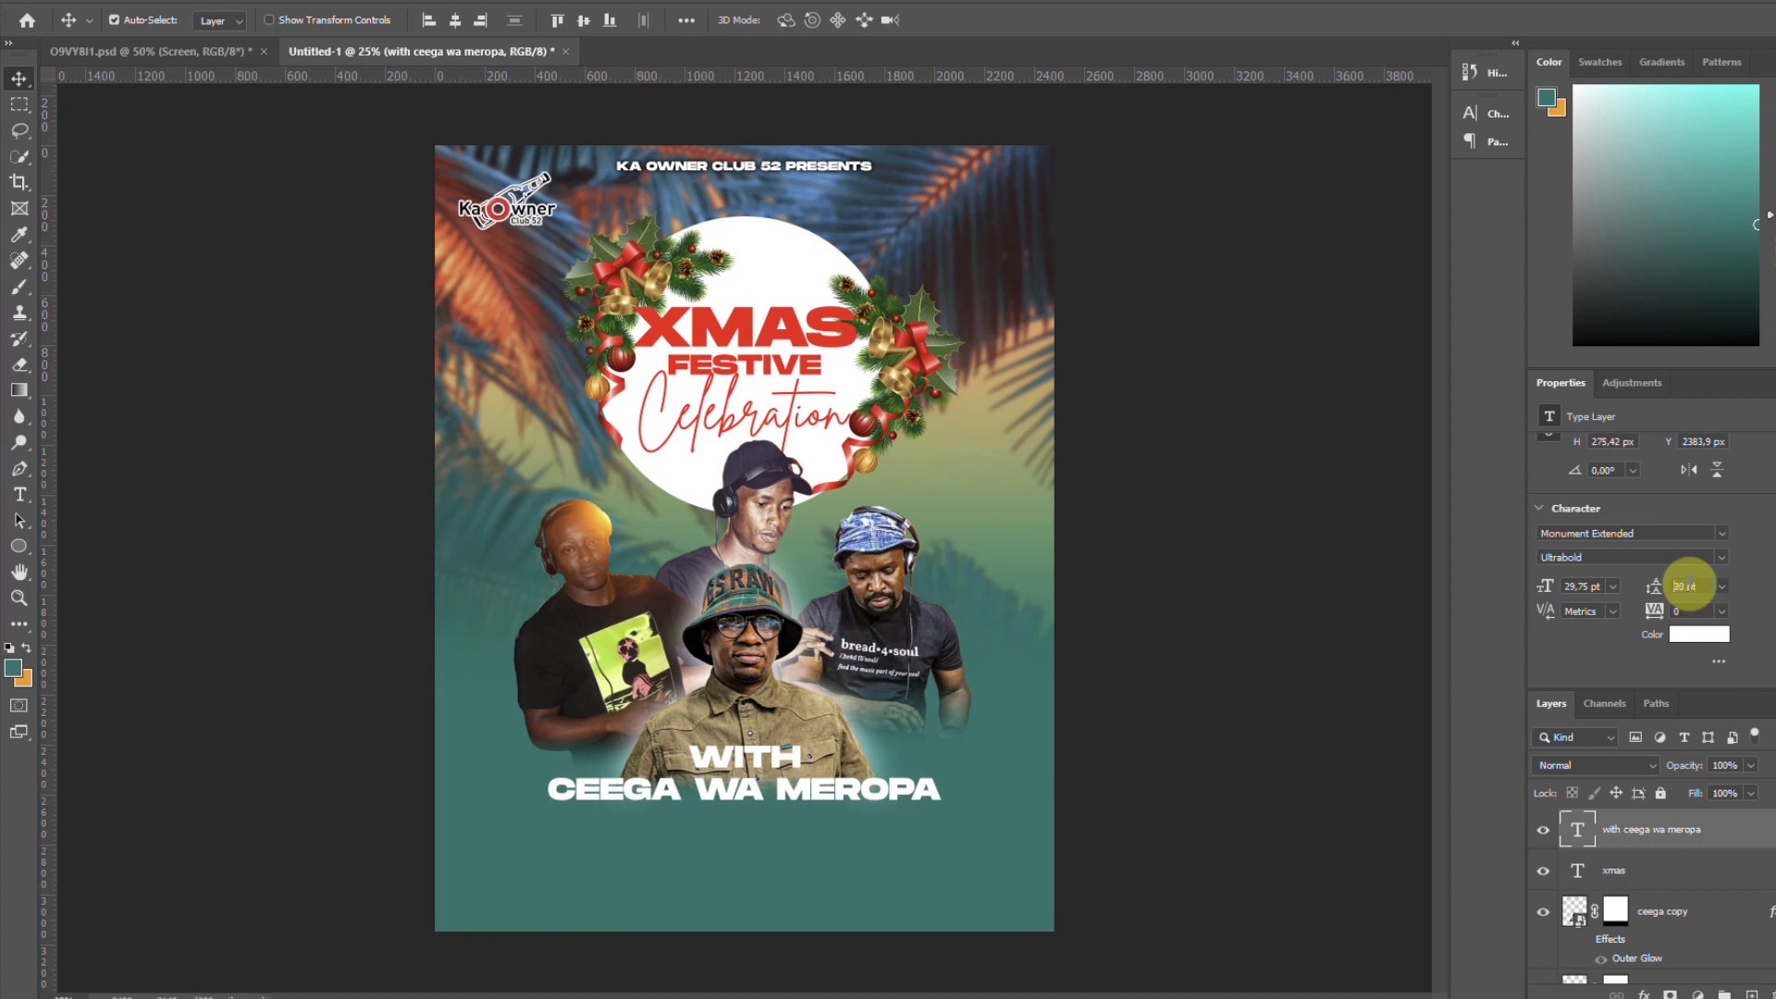
left_click(1644, 995)
left_click(1665, 981)
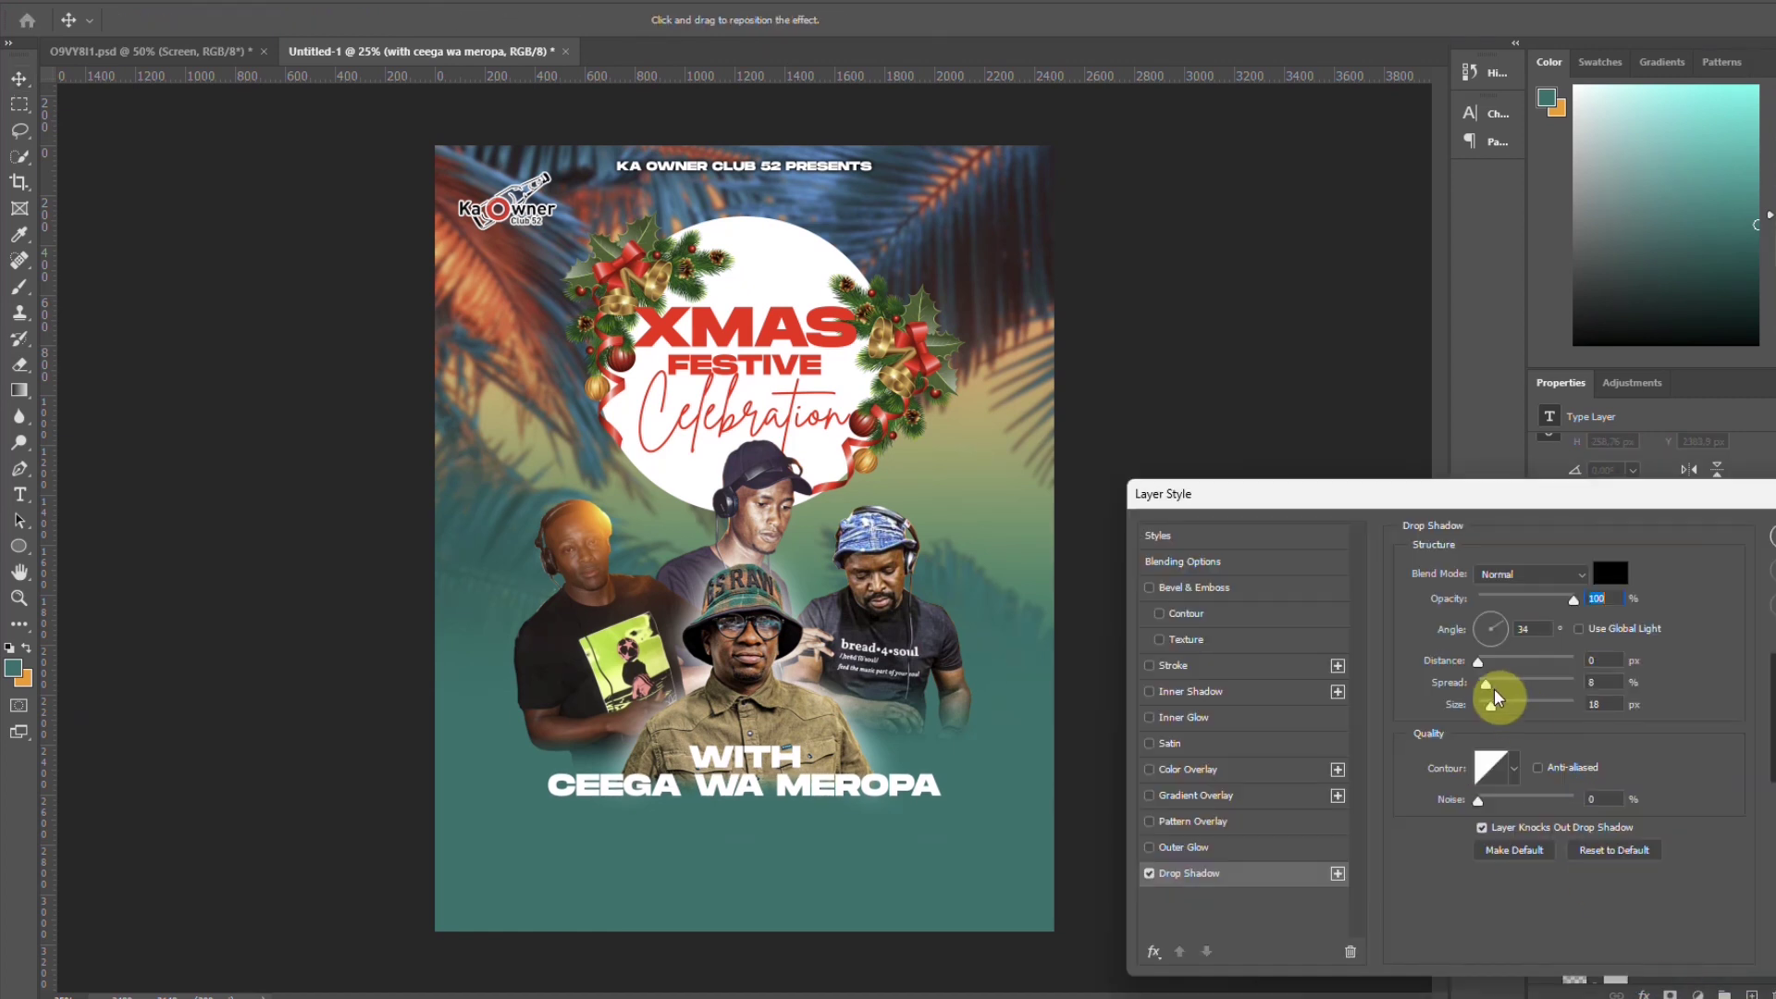
left_click_drag(1491, 684, 1485, 683)
left_click(1772, 537)
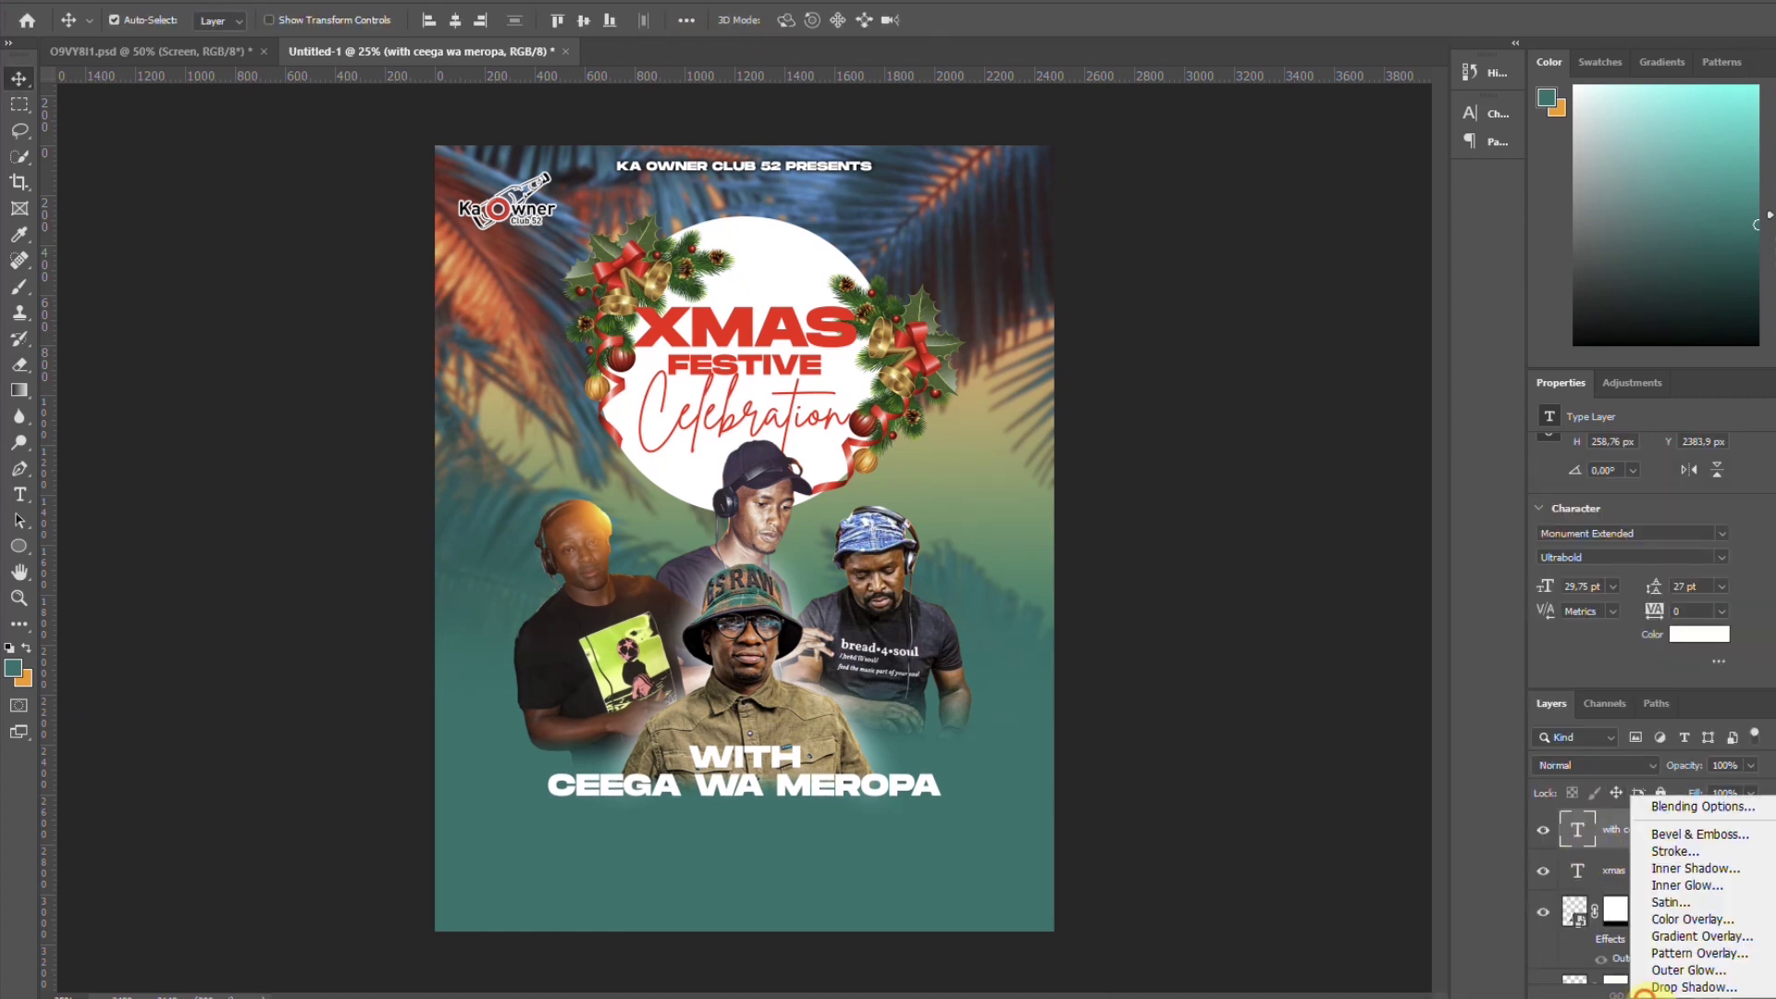
Give the "with ceega wa meropa" text a drop shadow of 1 px distance, 28% spread and 51 px size, and move it slightly up
left_click(1643, 994)
left_click(1661, 984)
left_click(1480, 662)
left_click_drag(1486, 683, 1507, 722)
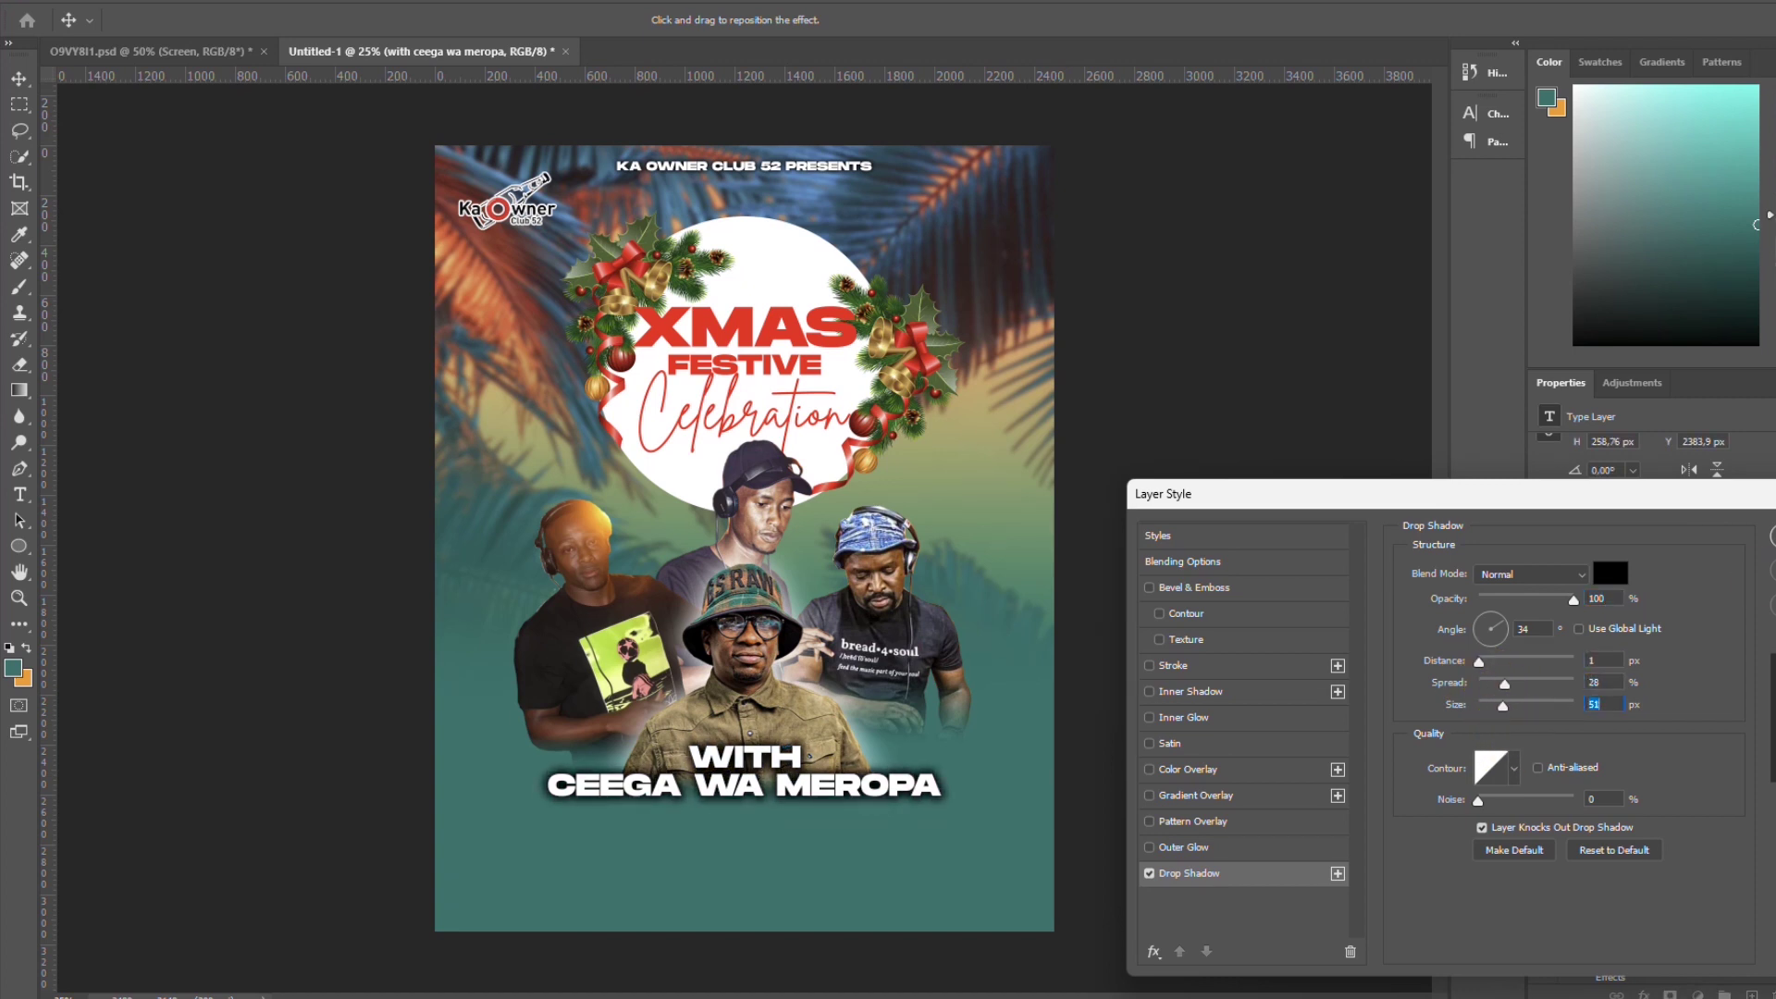
key("Return")
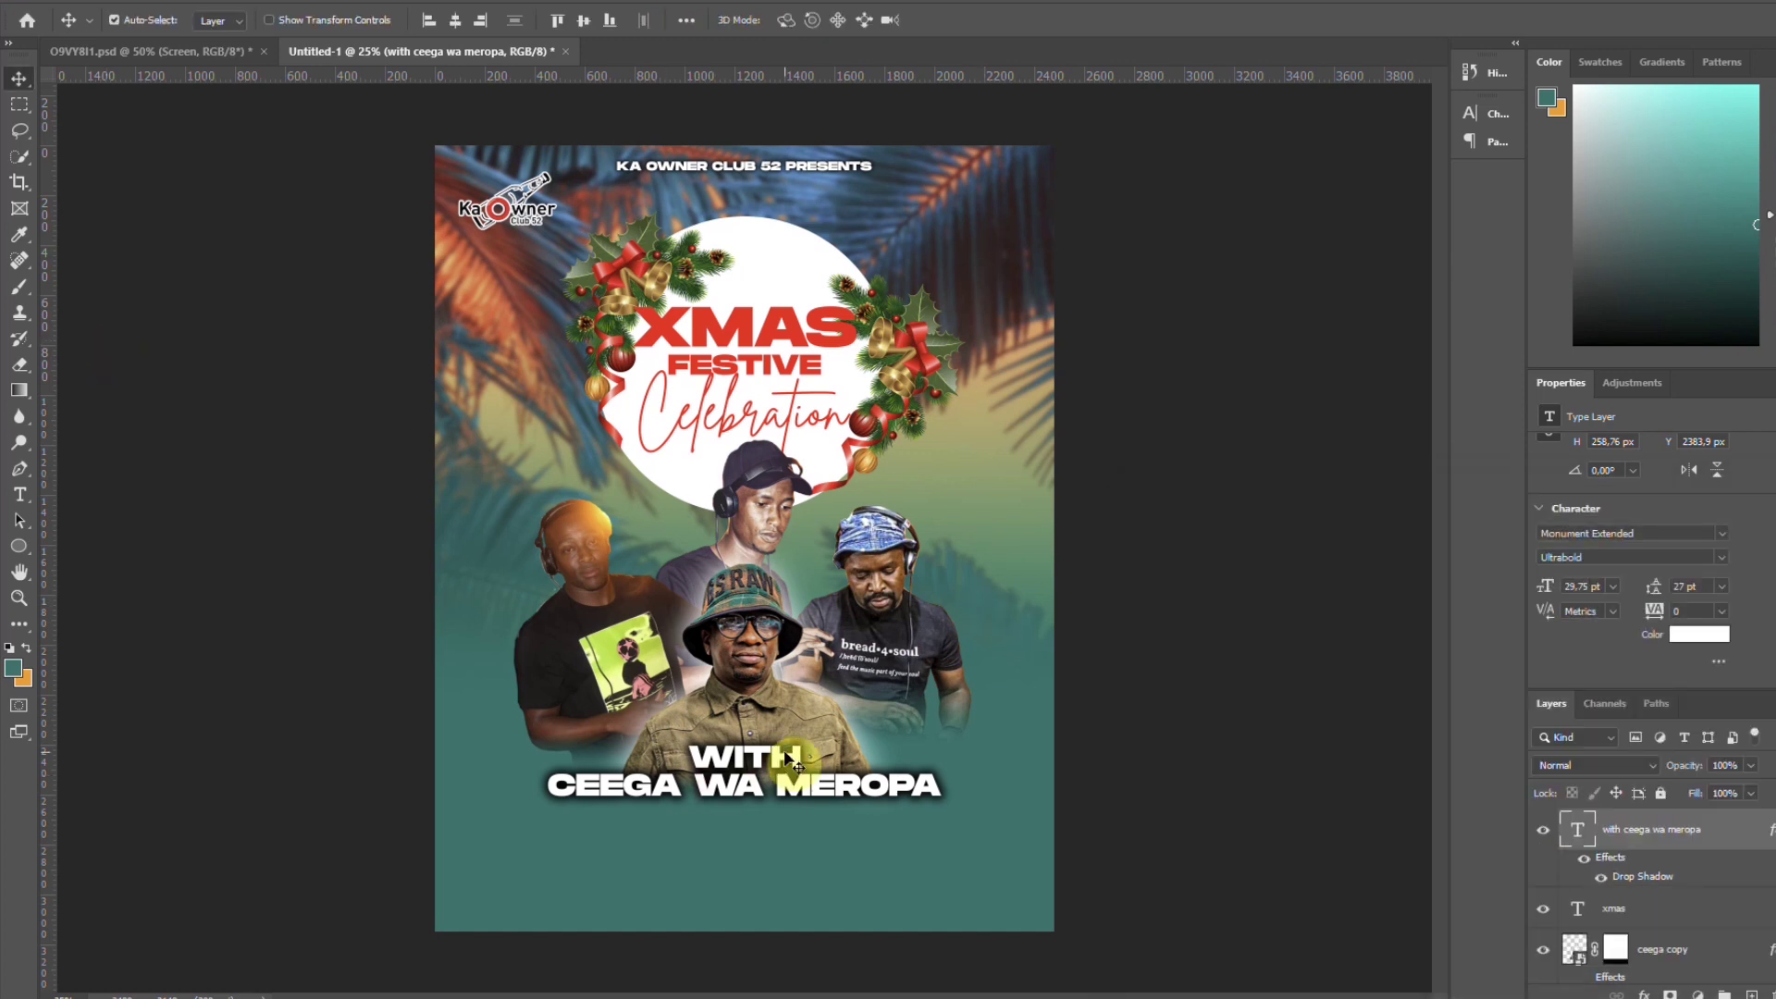
left_click_drag(781, 760, 781, 755)
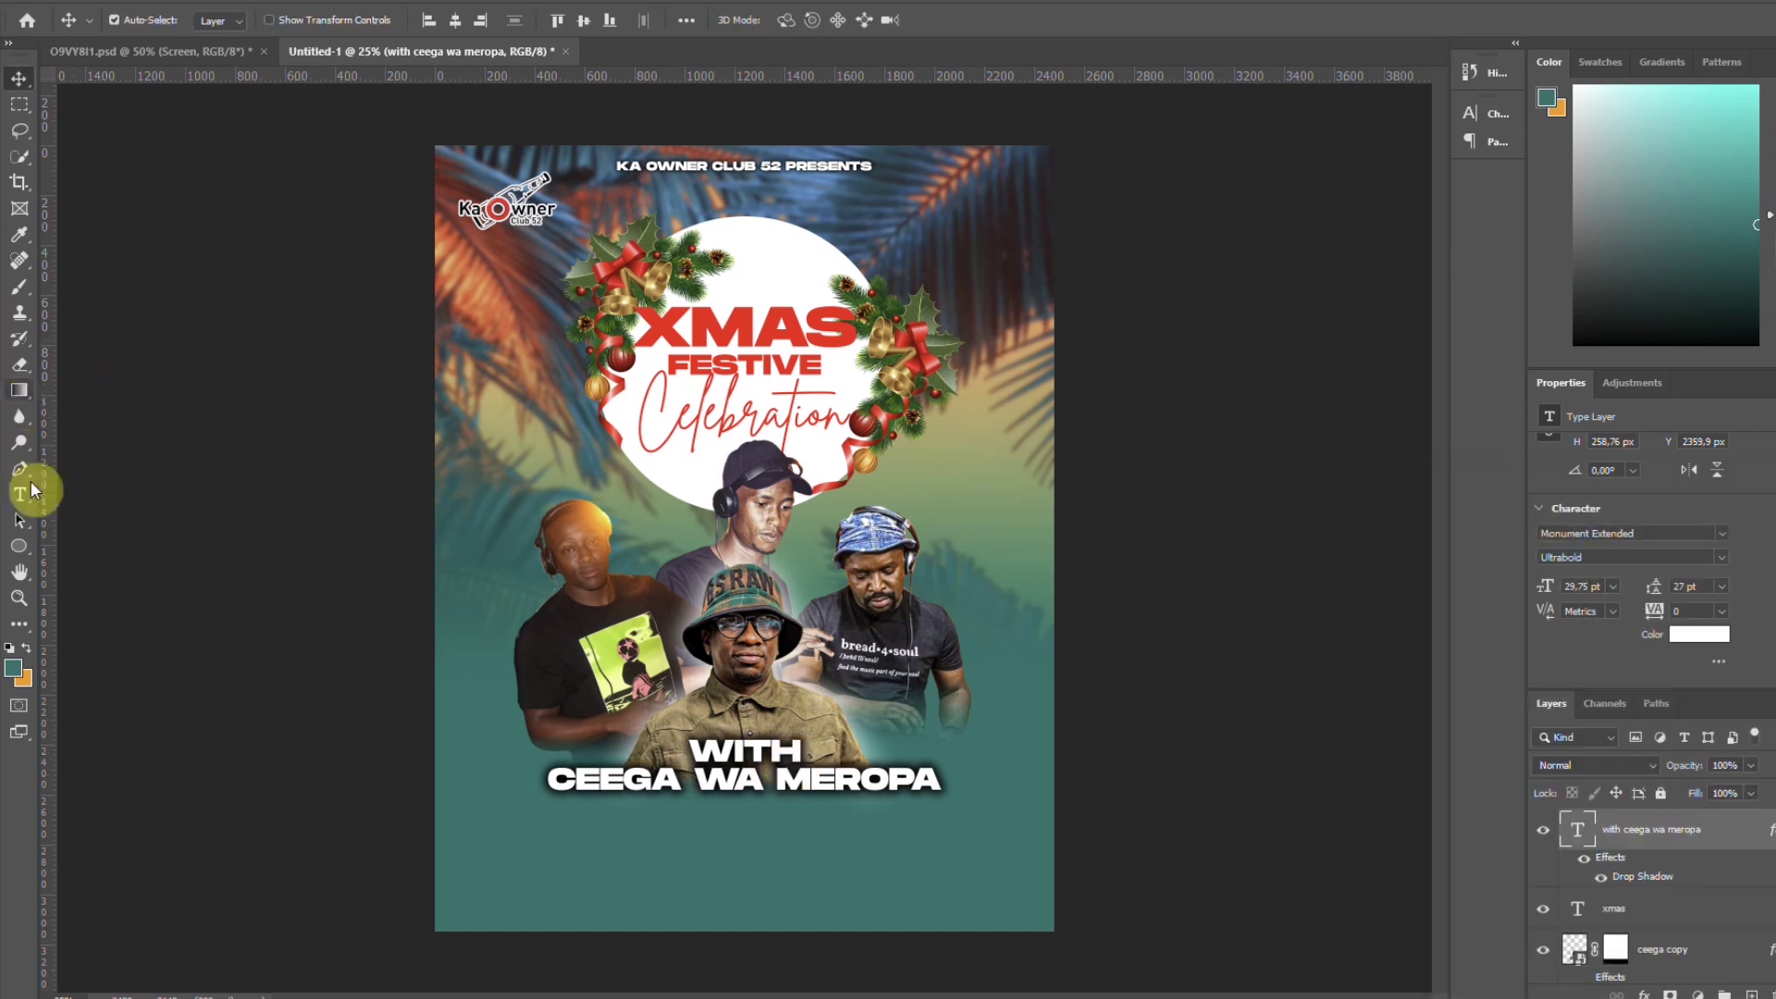
Draw a red-filled rectangle about 1584 by 160 px below the "with ceega wa meropa" text
left_click(19, 547)
right_click(30, 553)
left_click(83, 538)
left_click_drag(559, 807, 954, 847)
left_click(222, 20)
left_click(169, 125)
Set the "with ceega wa meropa" text to 22 pt and tighten its leading
left_click(19, 79)
left_click(768, 760)
type("22")
key("Return")
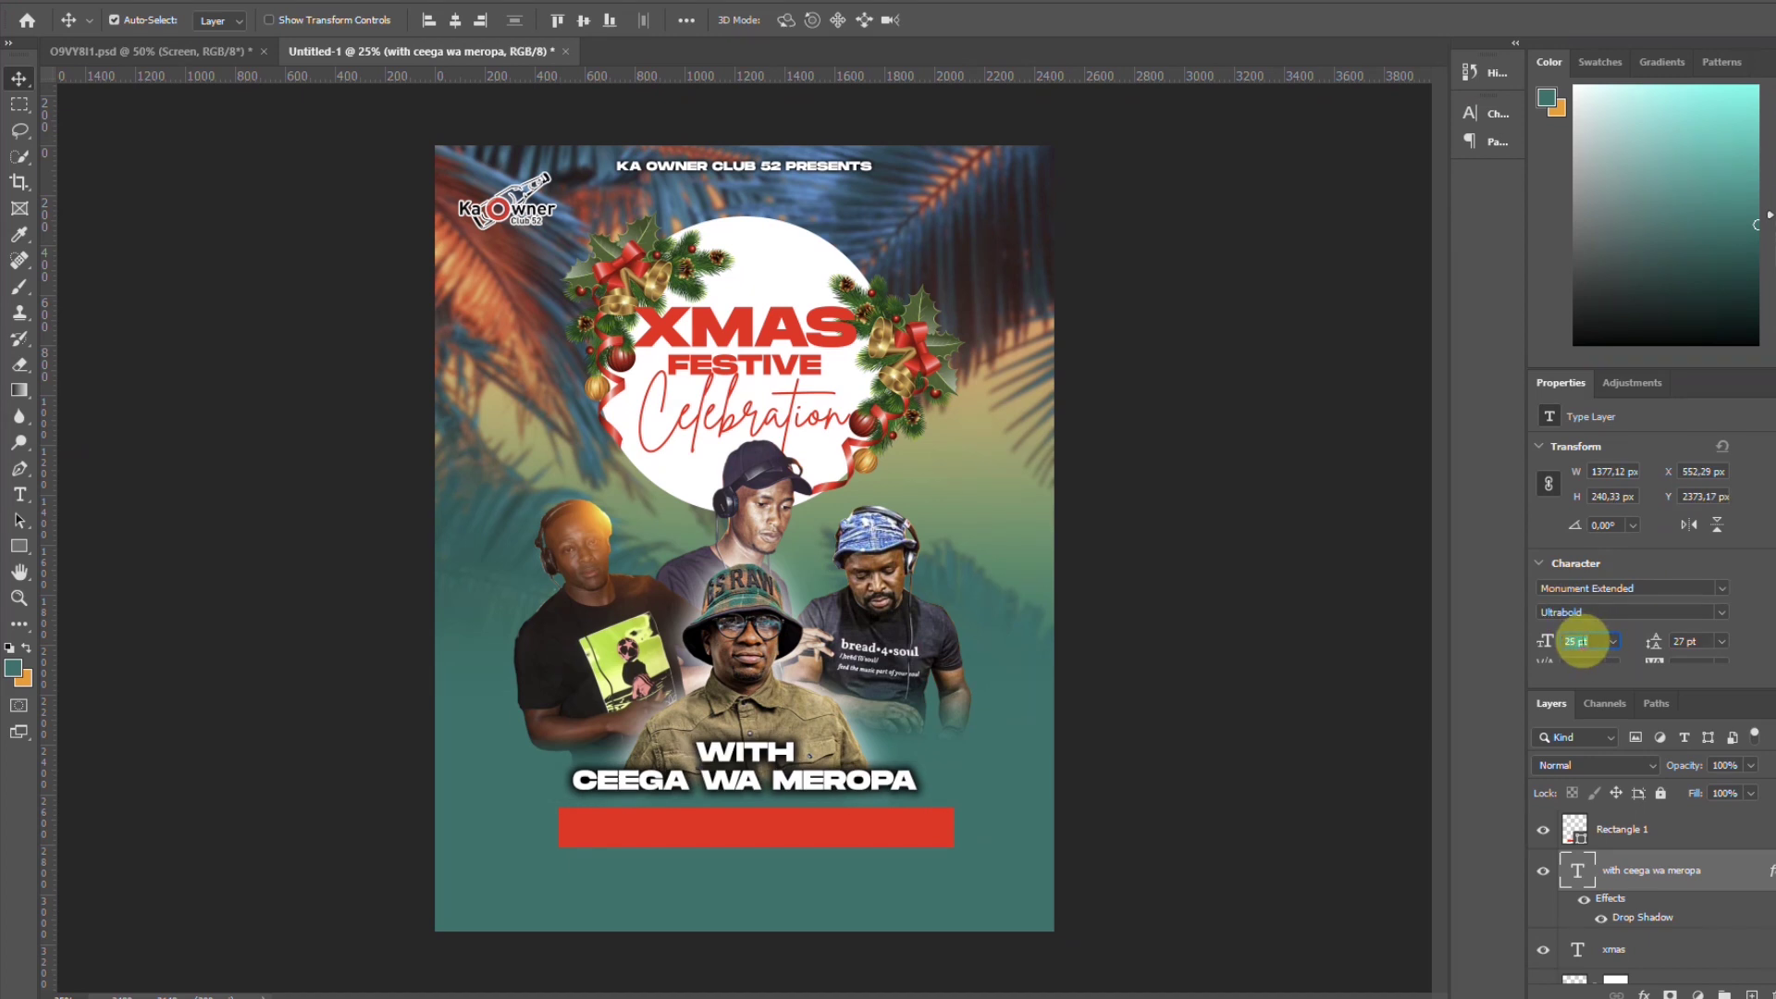
left_click(1685, 641)
scroll(1685, 641, "down", 6)
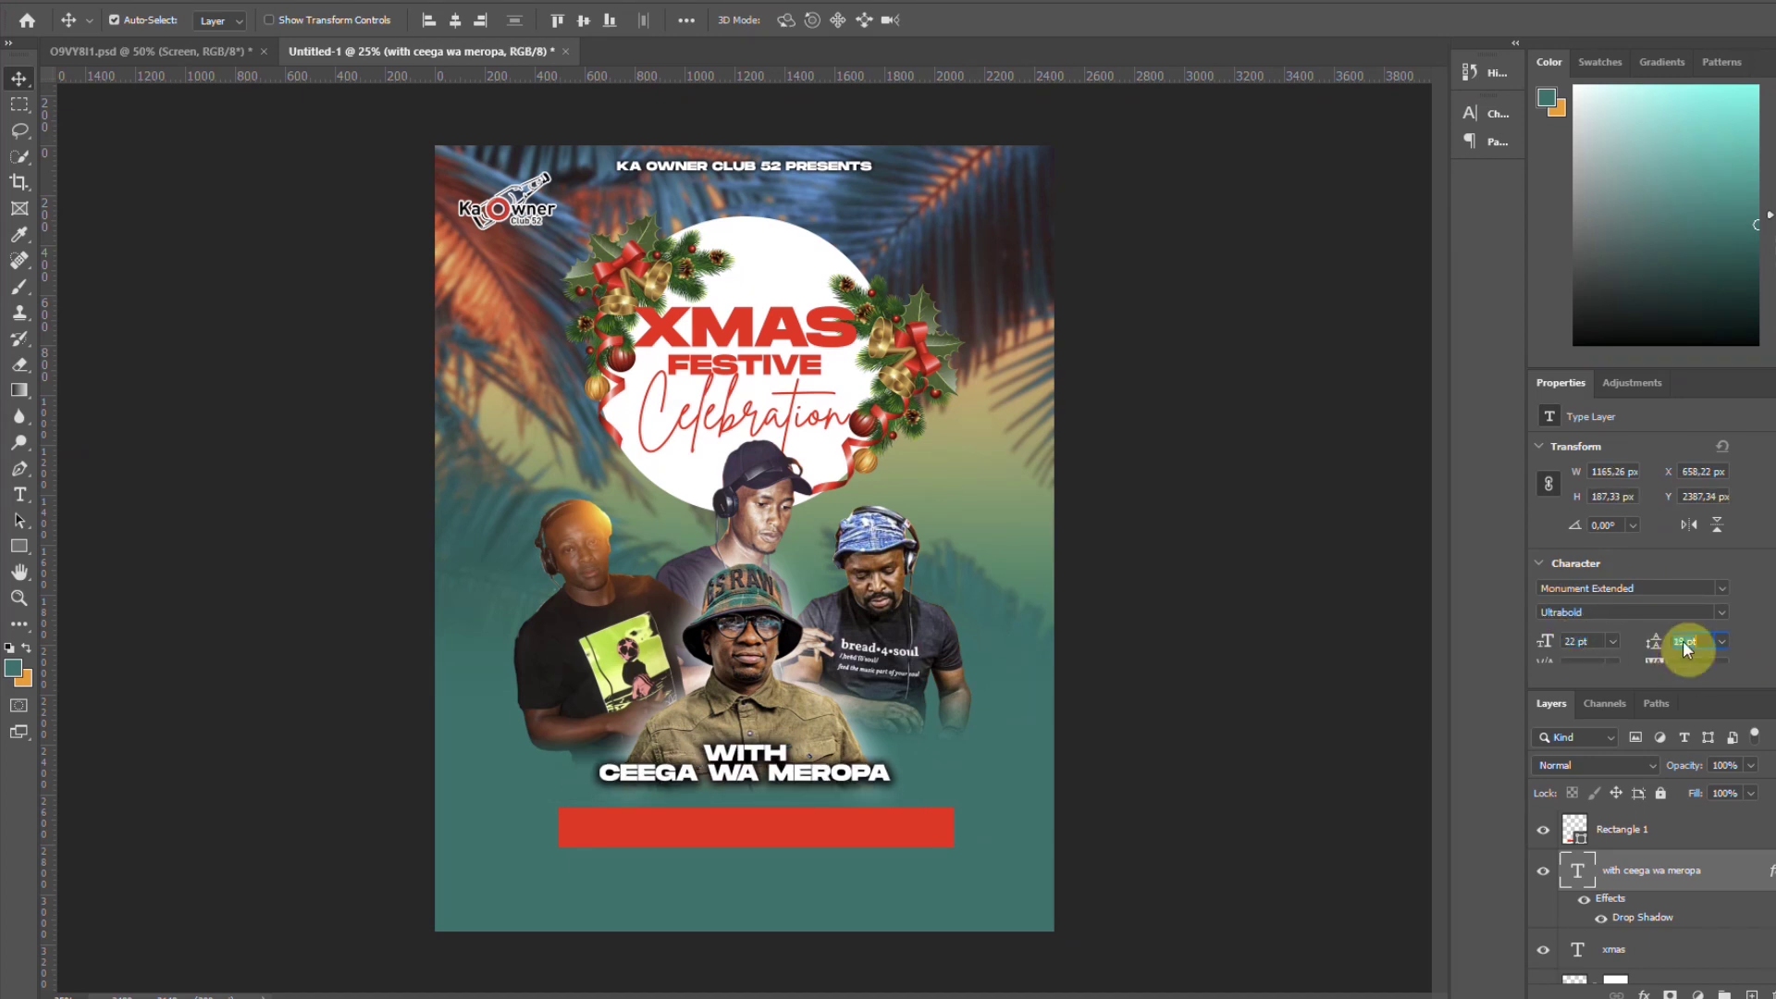
Select the title circle, decorations, portraits, lower text and red rectangle together and shift them up towards the header
left_click_drag(949, 242, 586, 826)
key("shift+Up")
key("shift+Up")
key("shift+Up")
key("shift+Up")
key("shift+Up")
key("shift+Up")
key("shift+Up")
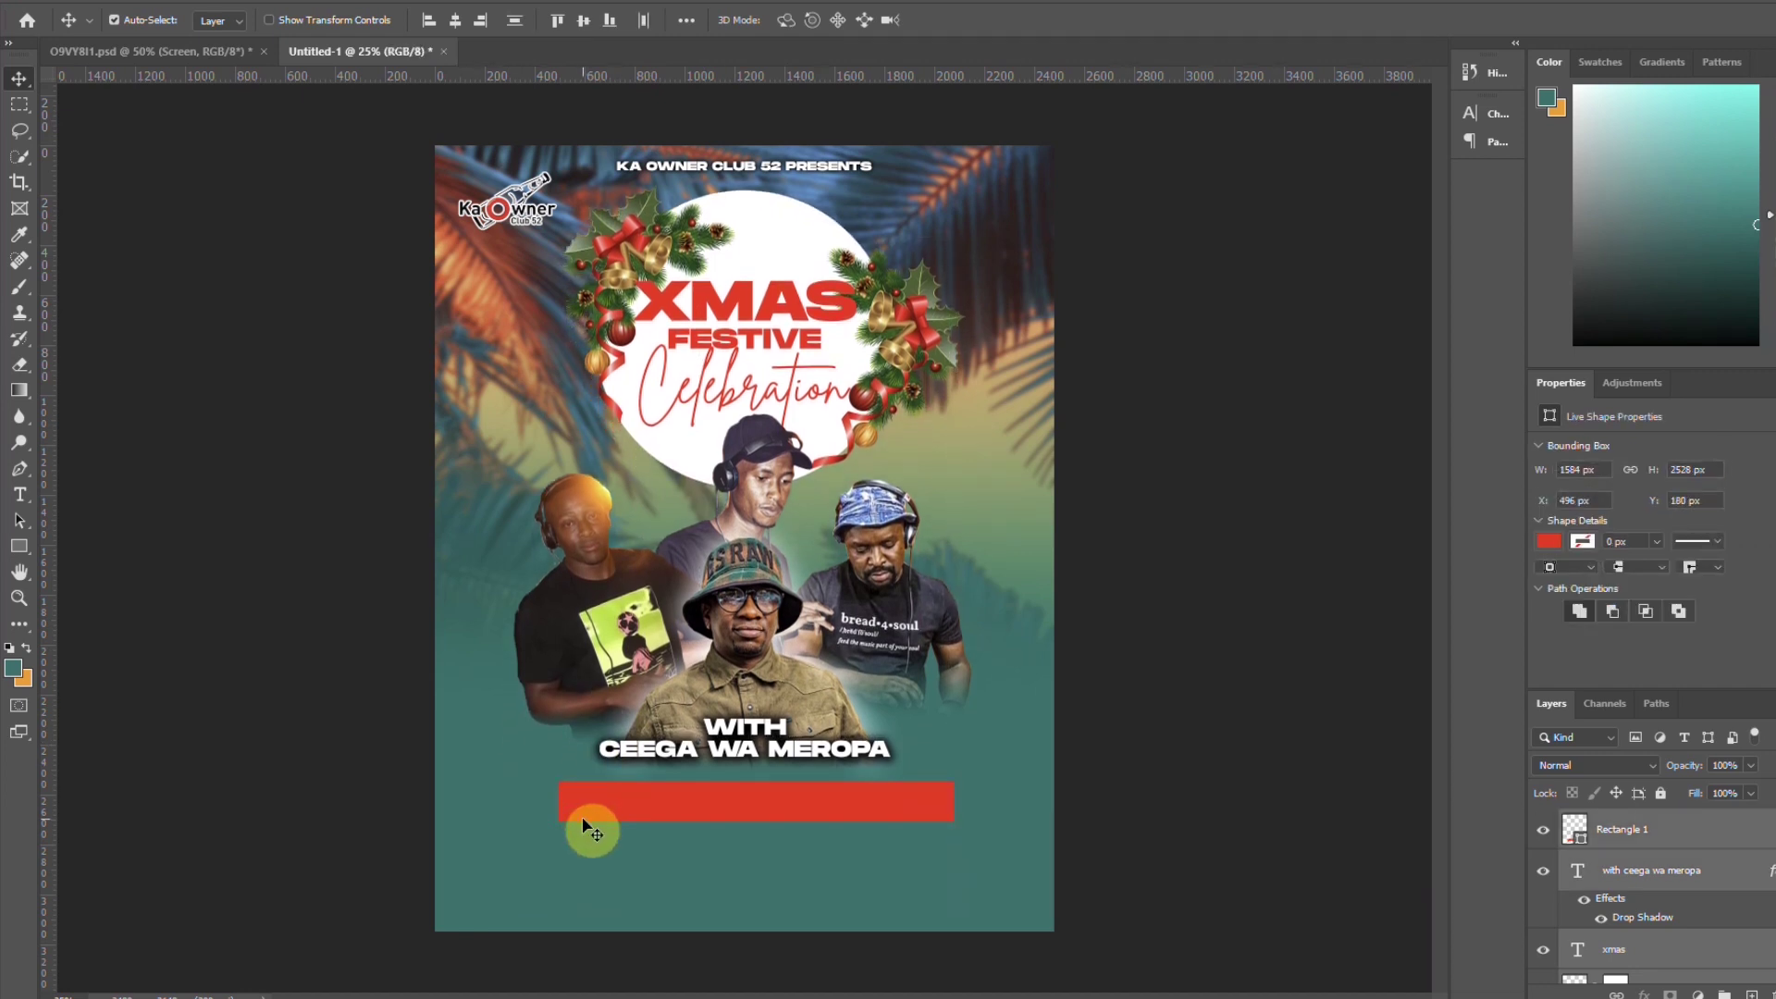
Move the red rectangle up to Y 2492 px, closer beneath the "with ceega wa meropa" text
left_click(1147, 797)
left_click(873, 799)
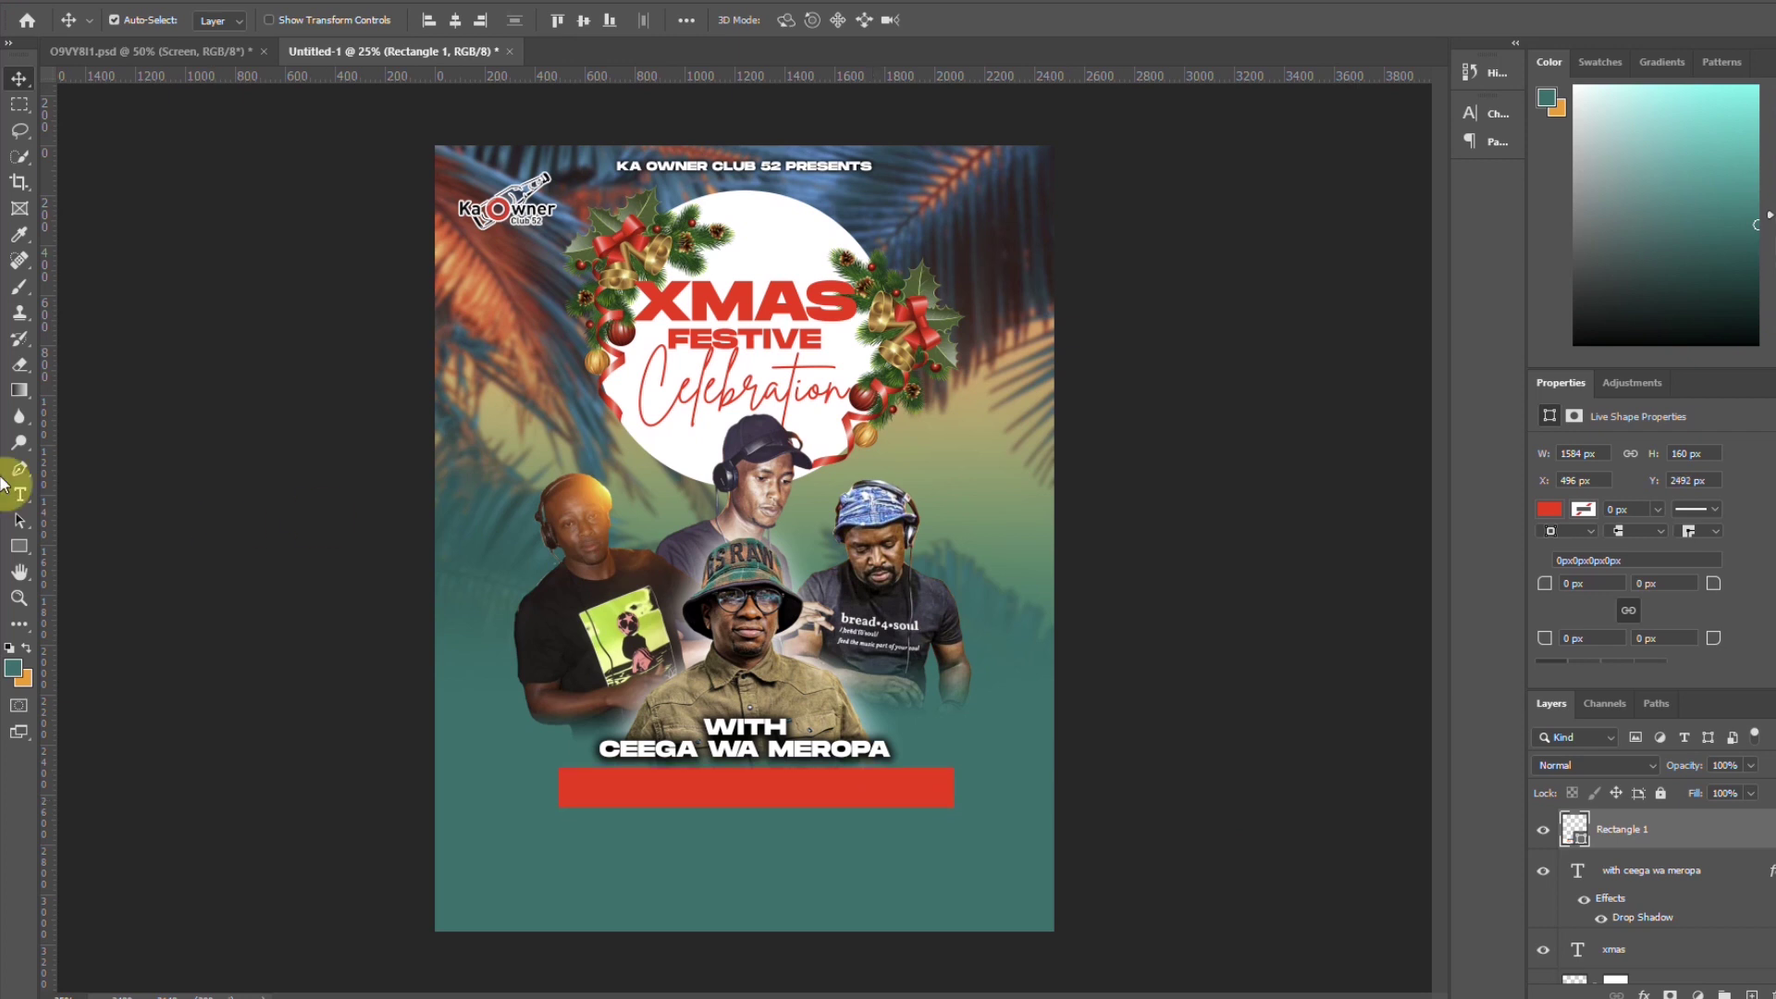
Add the text "R180TICKET R200@ THE GATE" below the red rectangle and colour it white
left_click(19, 495)
left_click(658, 877)
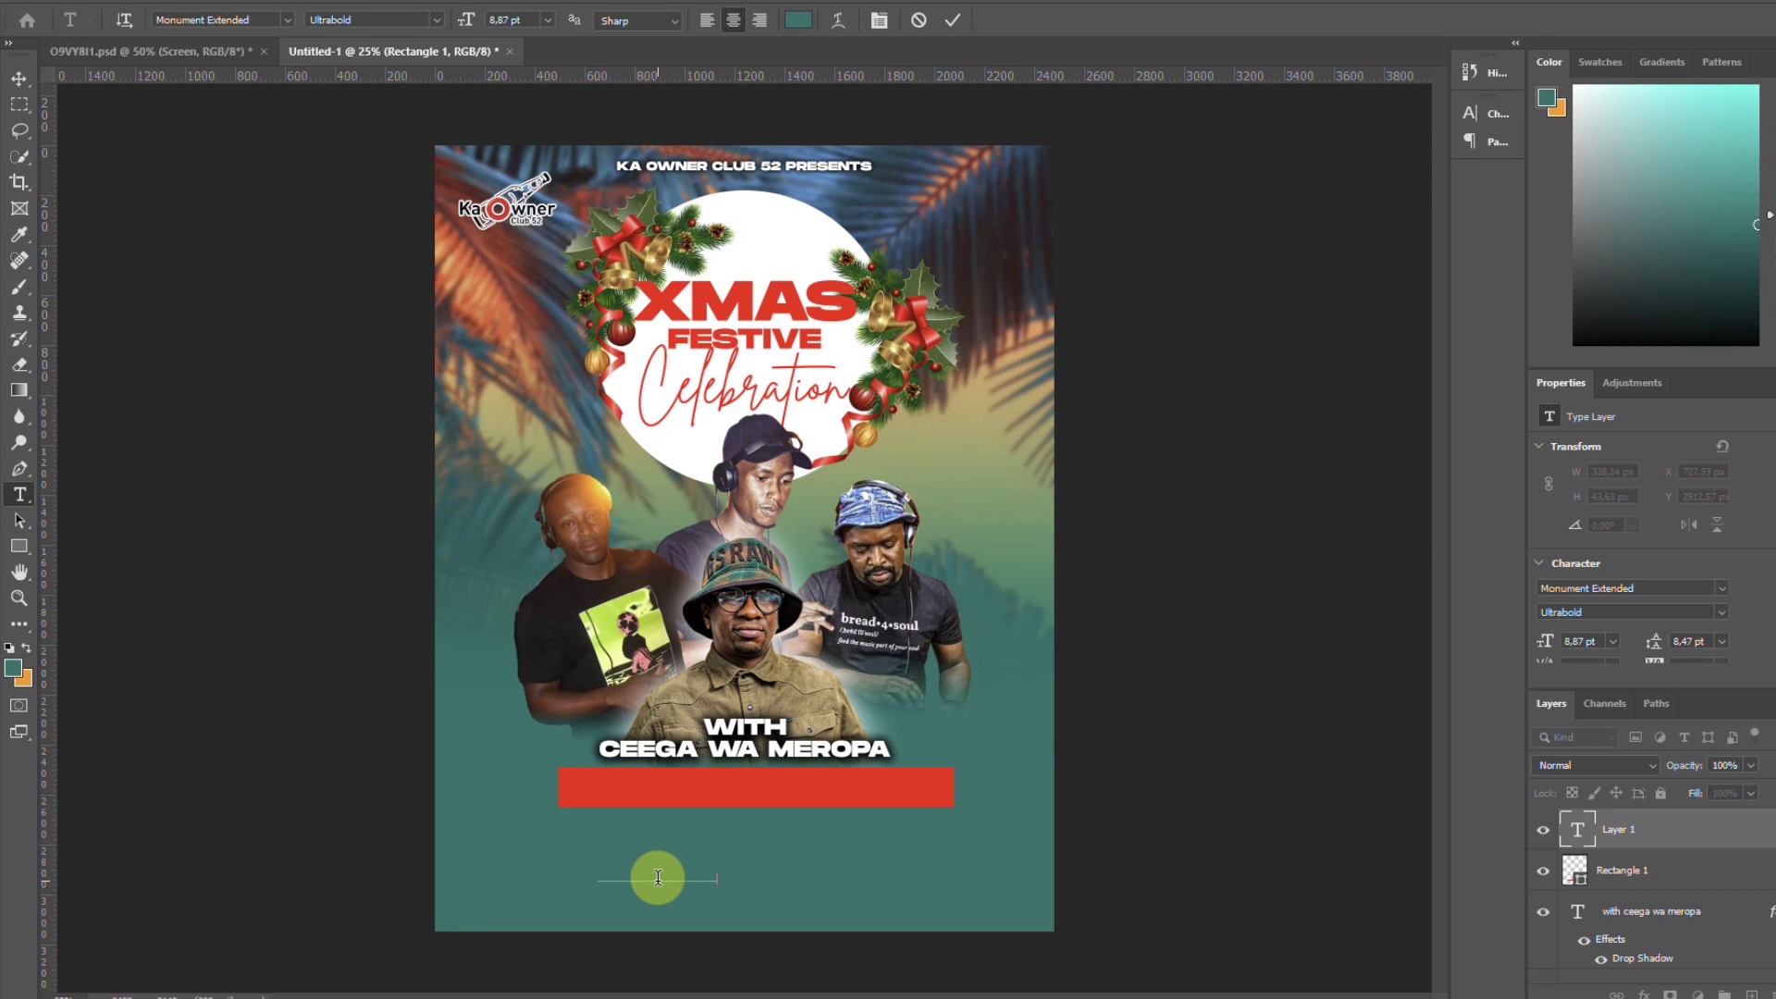
left_click(952, 19)
scroll(1701, 618, "down", 2)
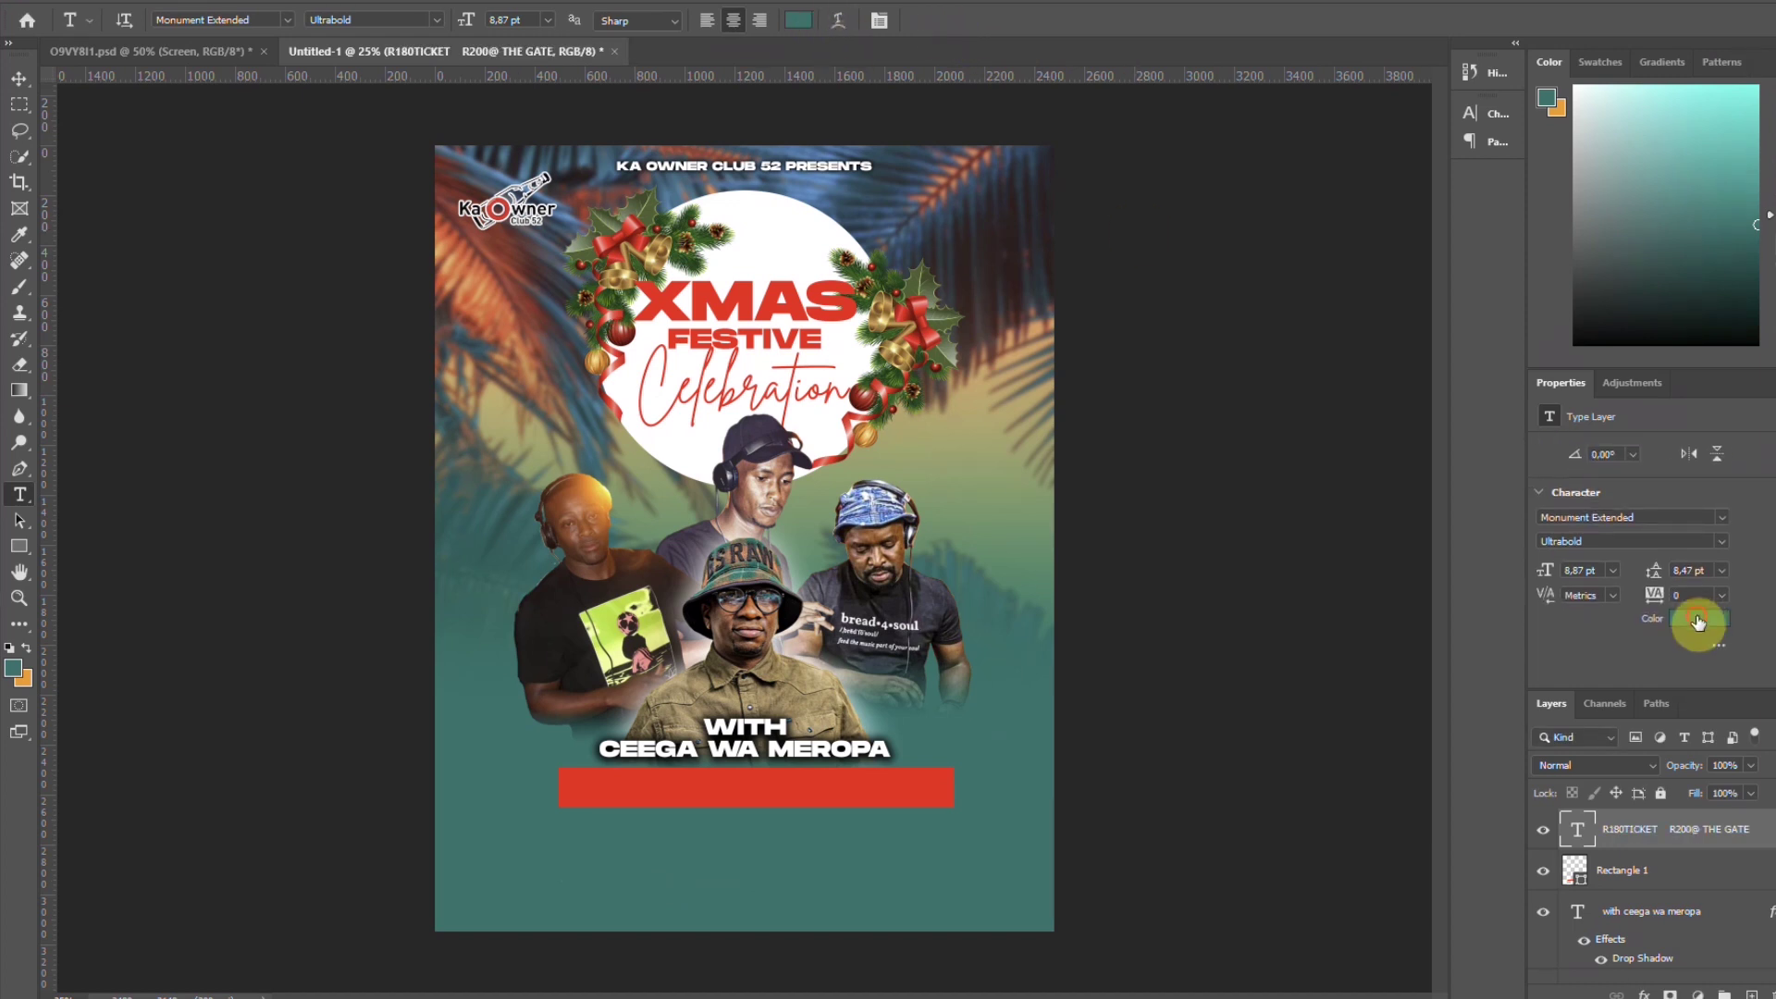
left_click(1700, 618)
left_click(1305, 580)
left_click(1736, 572)
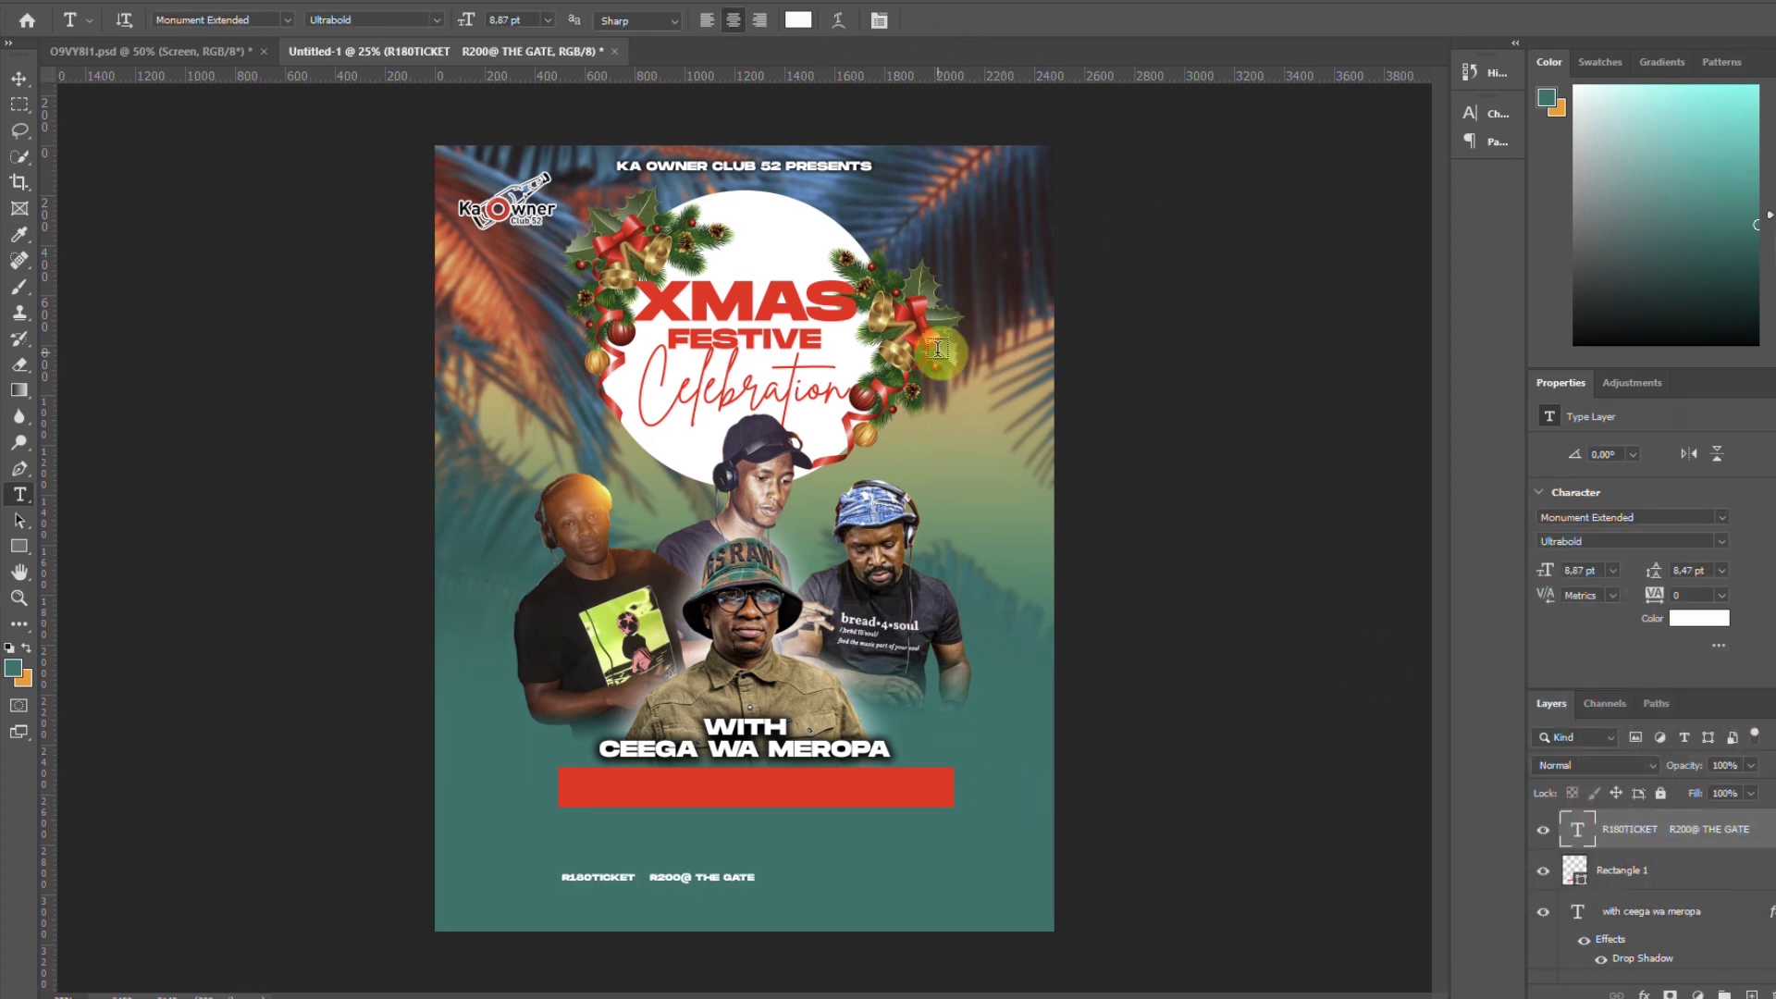
Change the ticket price text's font to Montserrat Black
type("MONT")
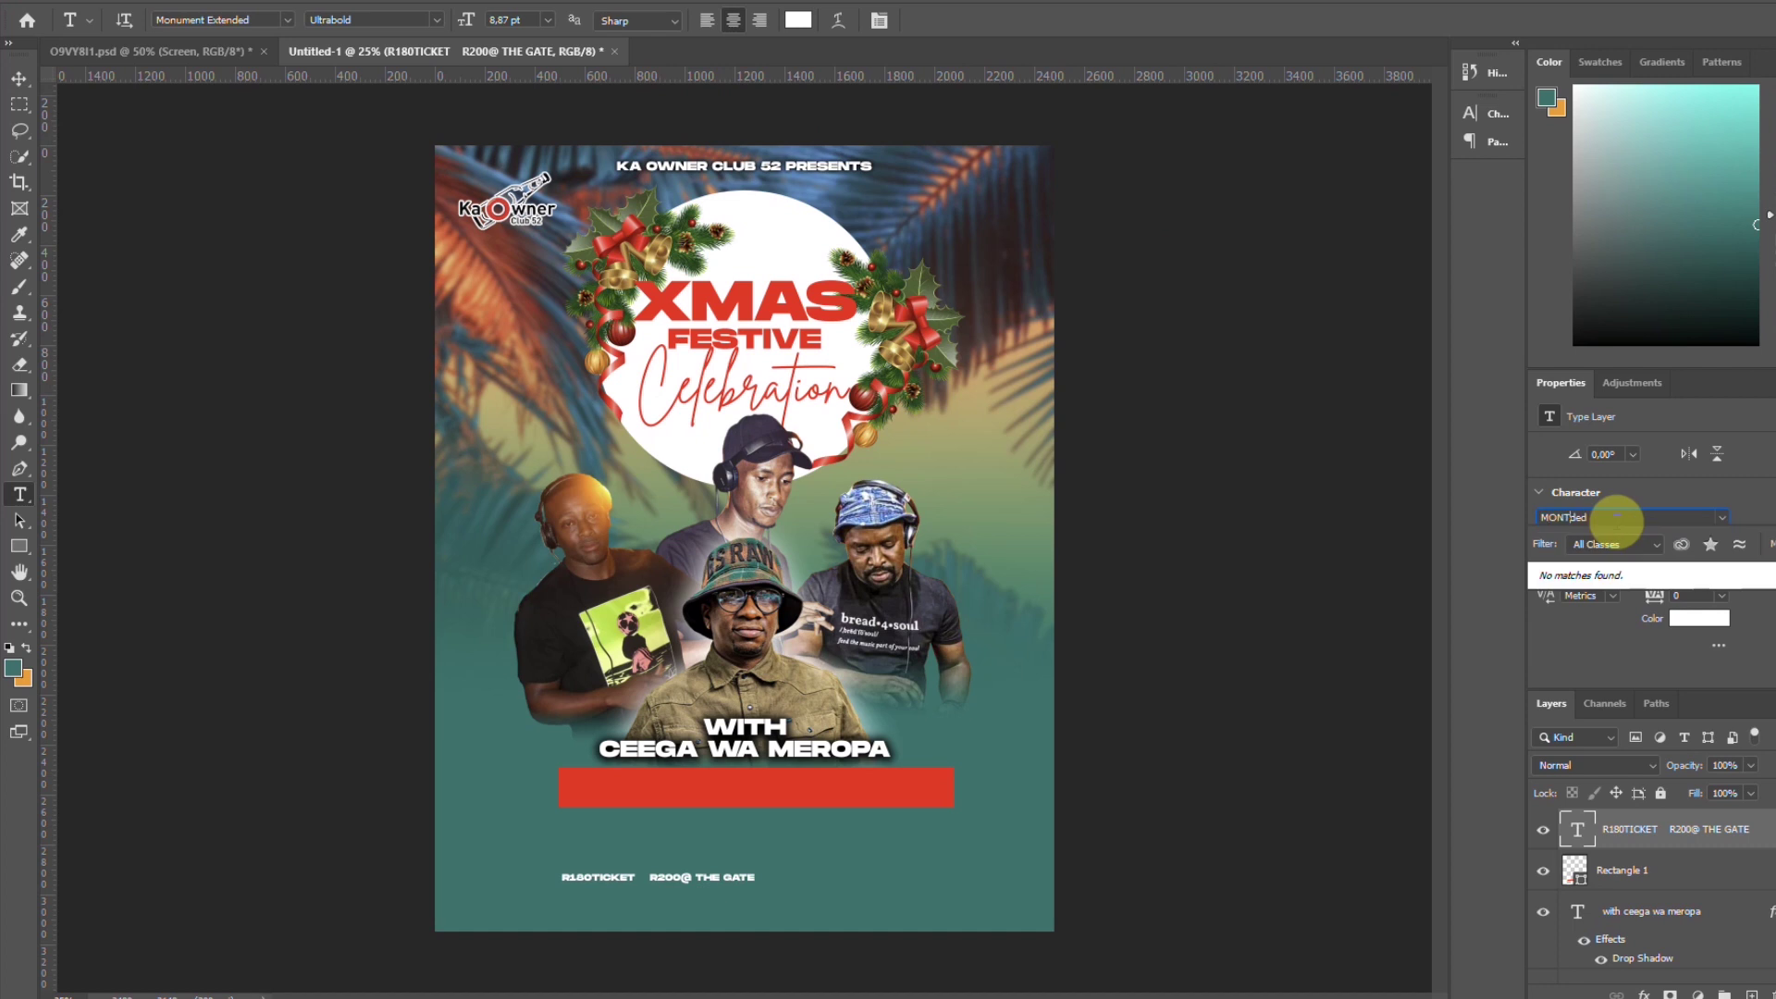
key("BackSpace")
key("BackSpace")
key("BackSpace")
key("Delete")
key("Delete")
key("Delete")
type("MONT")
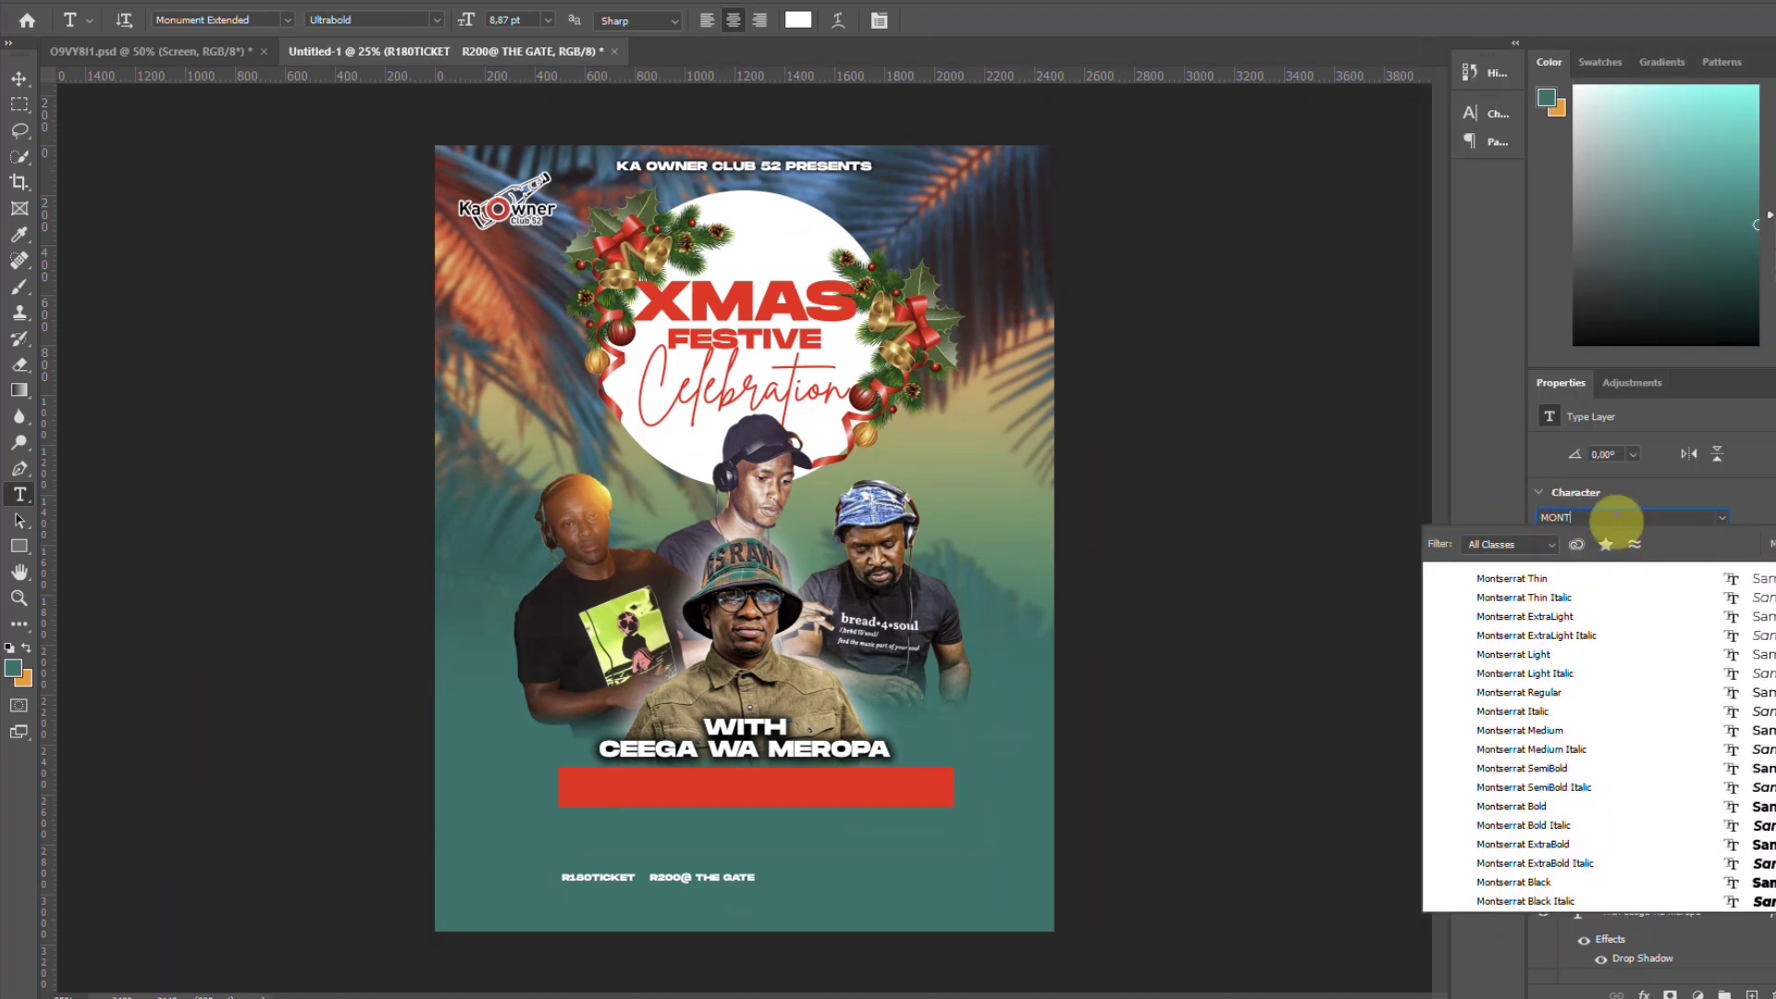
left_click(1536, 881)
Move the ticket price text onto the red rectangle, set it to 21 pt and centre both horizontally on the poster
left_click(19, 79)
left_click_drag(699, 876, 764, 791)
left_click(1589, 570)
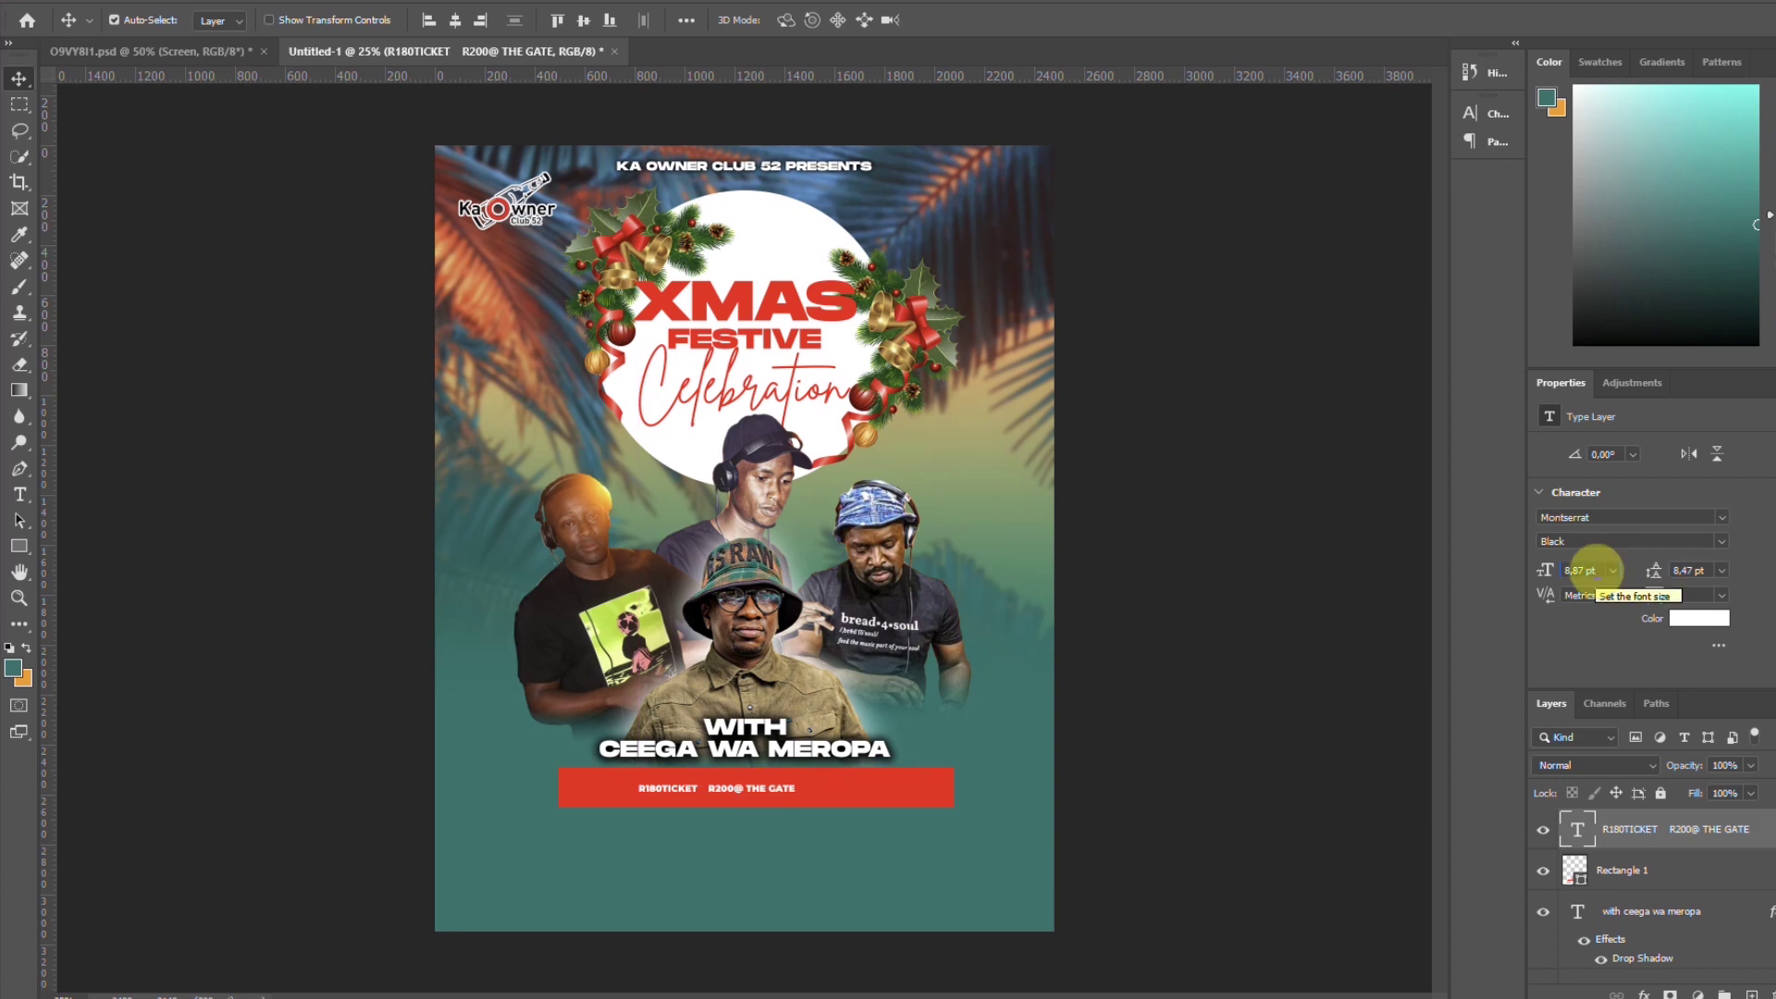
scroll(1591, 570, "up", 8)
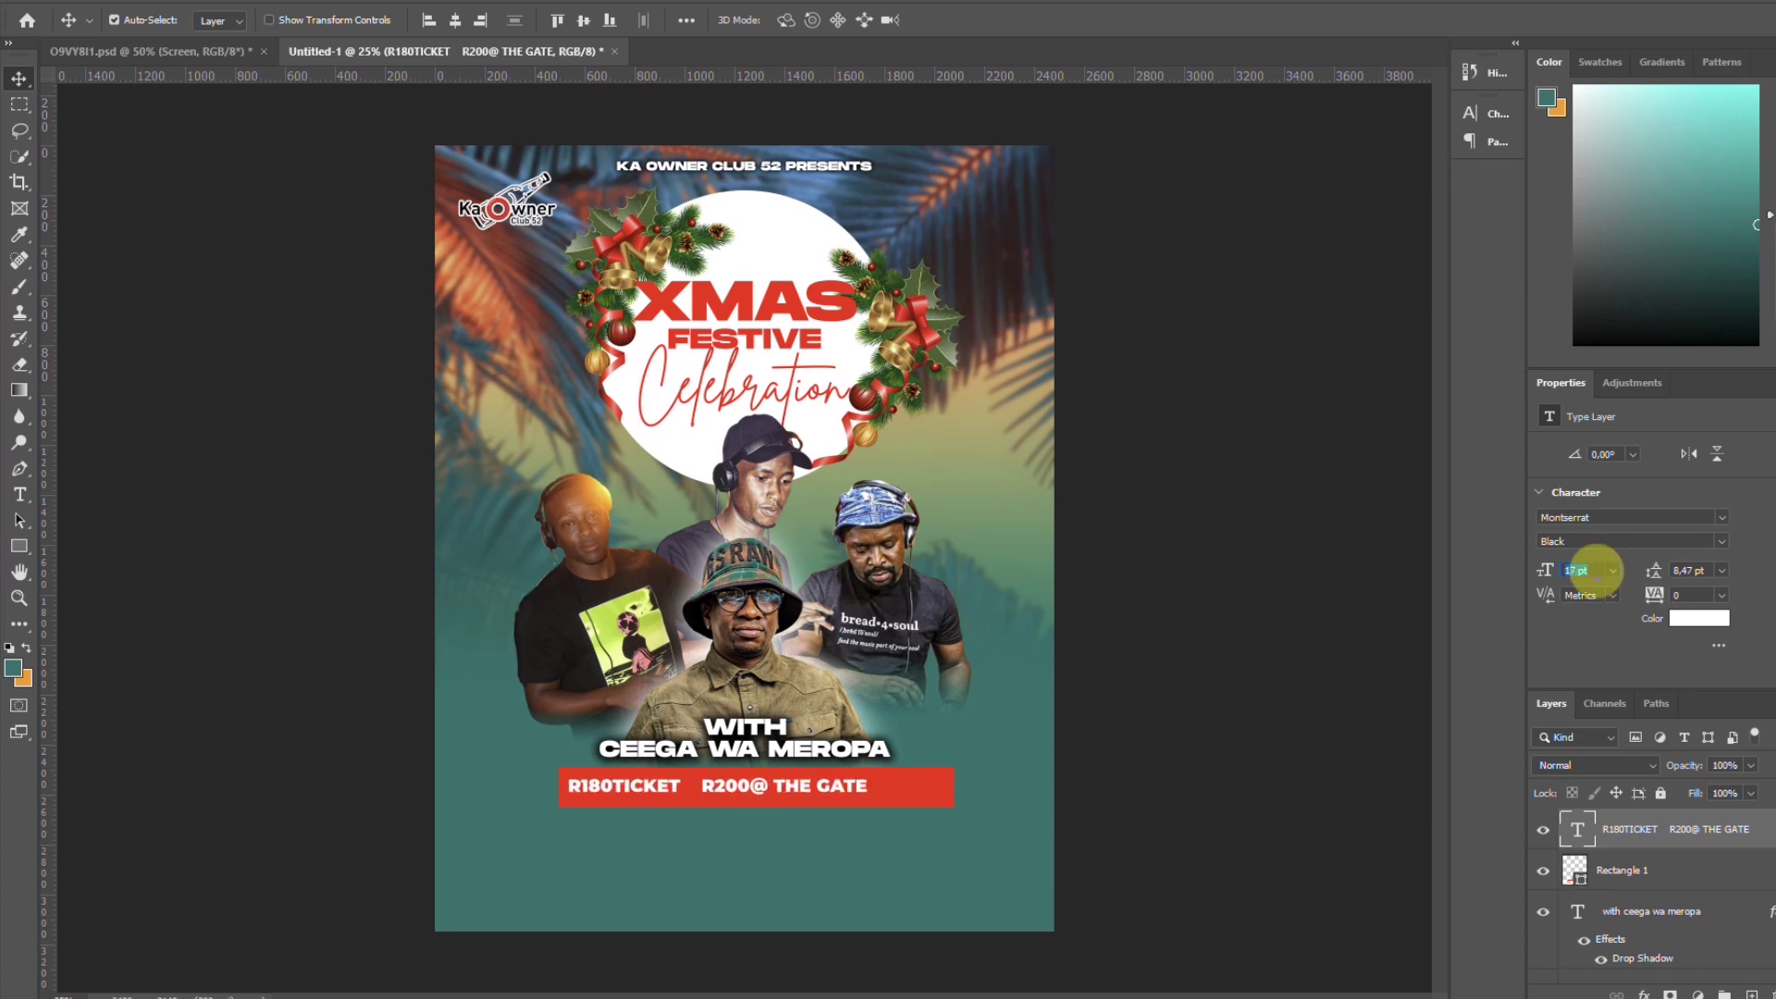
left_click(456, 19)
left_click(941, 792)
left_click(923, 786)
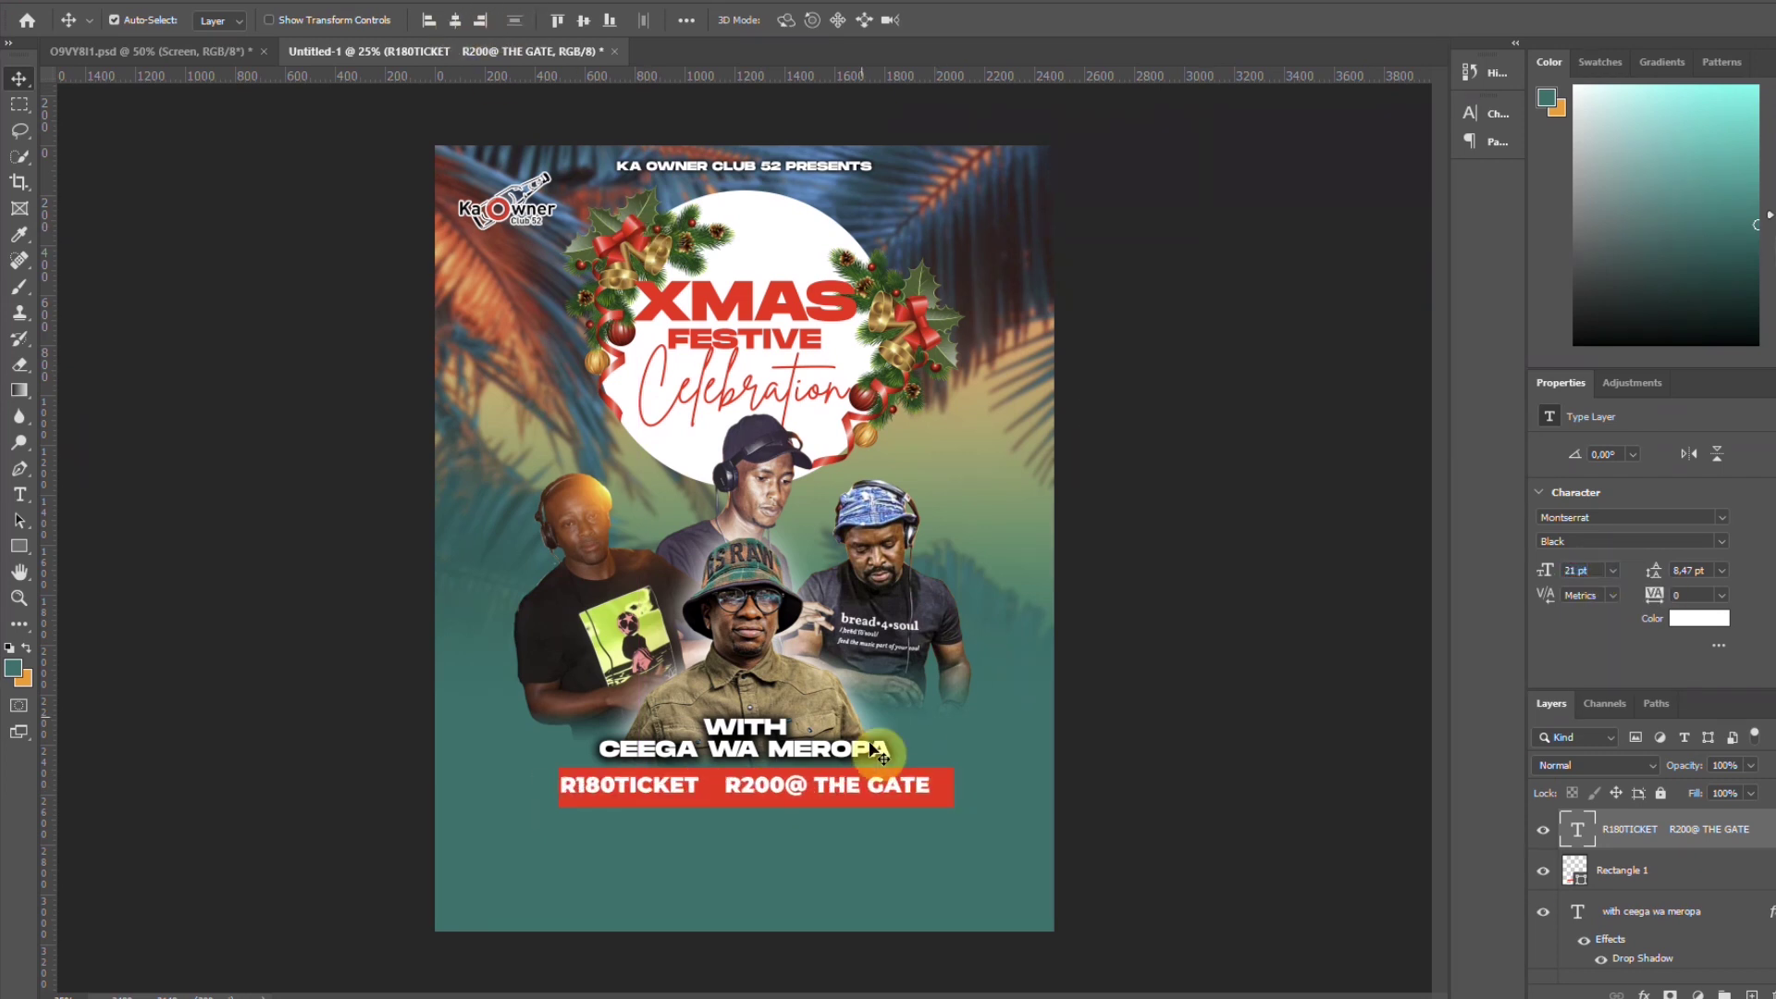
left_click(896, 797)
left_click(457, 20)
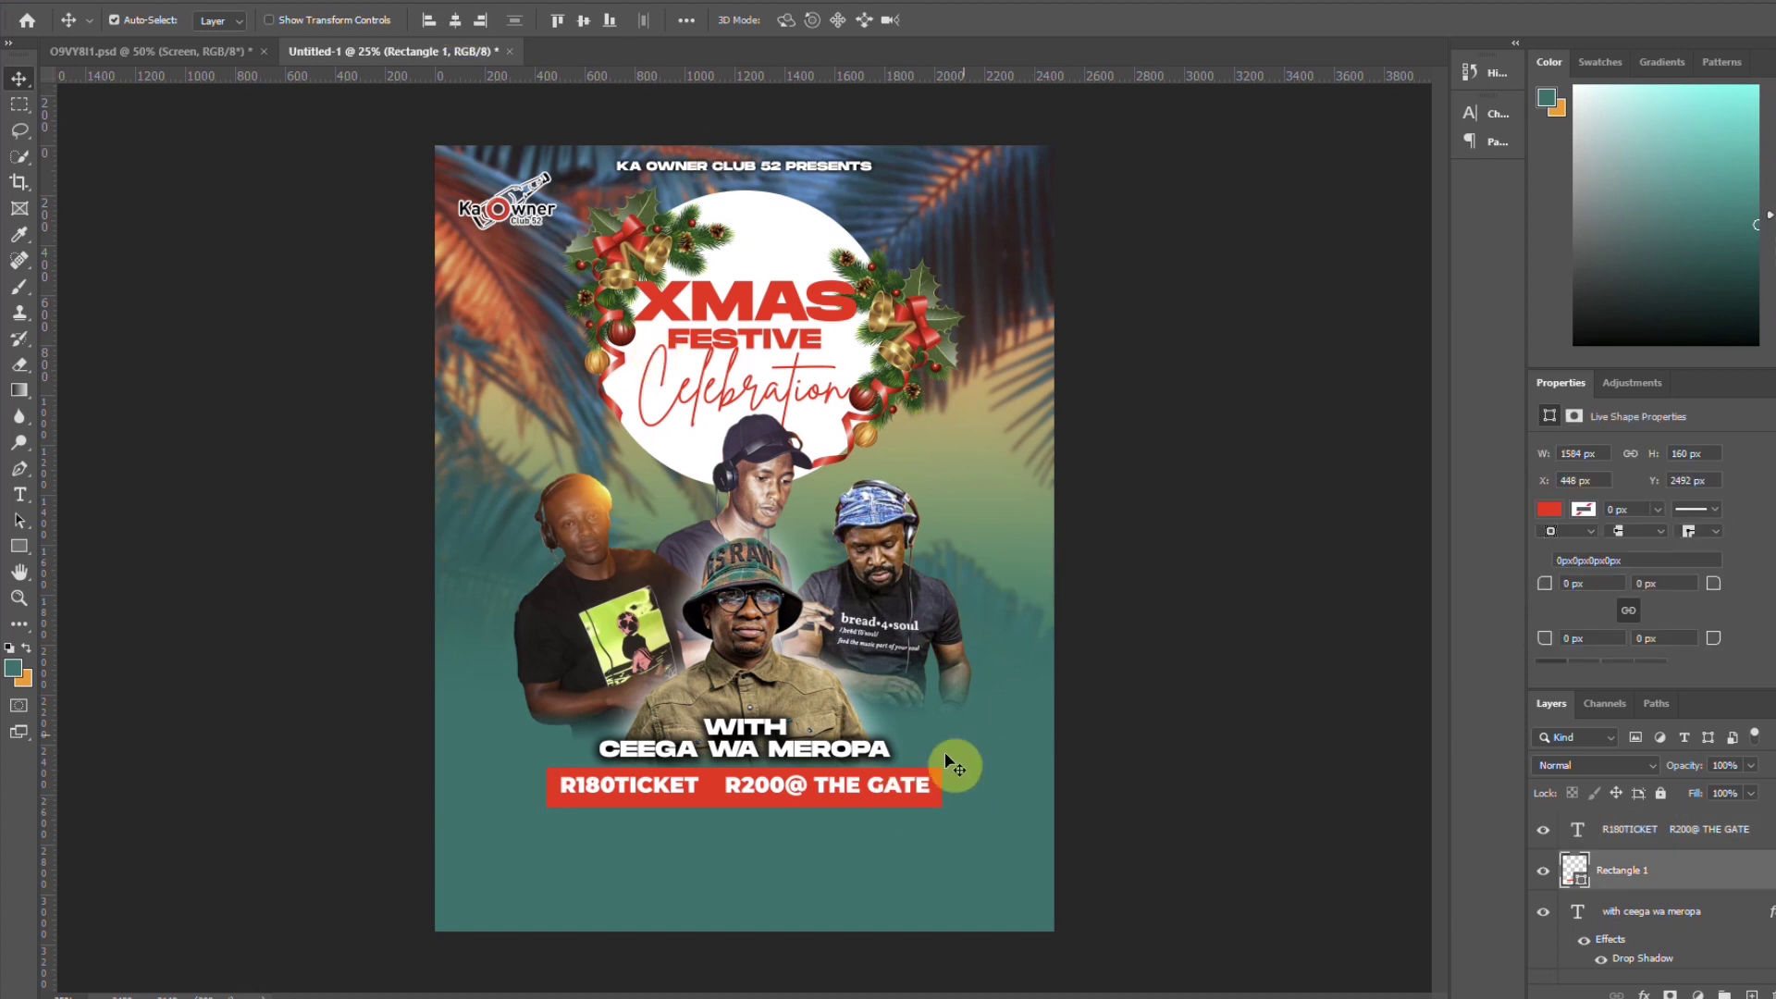
Reduce the "@ THE GATE" part of the price text to 13 pt
left_click(913, 786)
double_click(786, 790)
left_click_drag(784, 788, 935, 791)
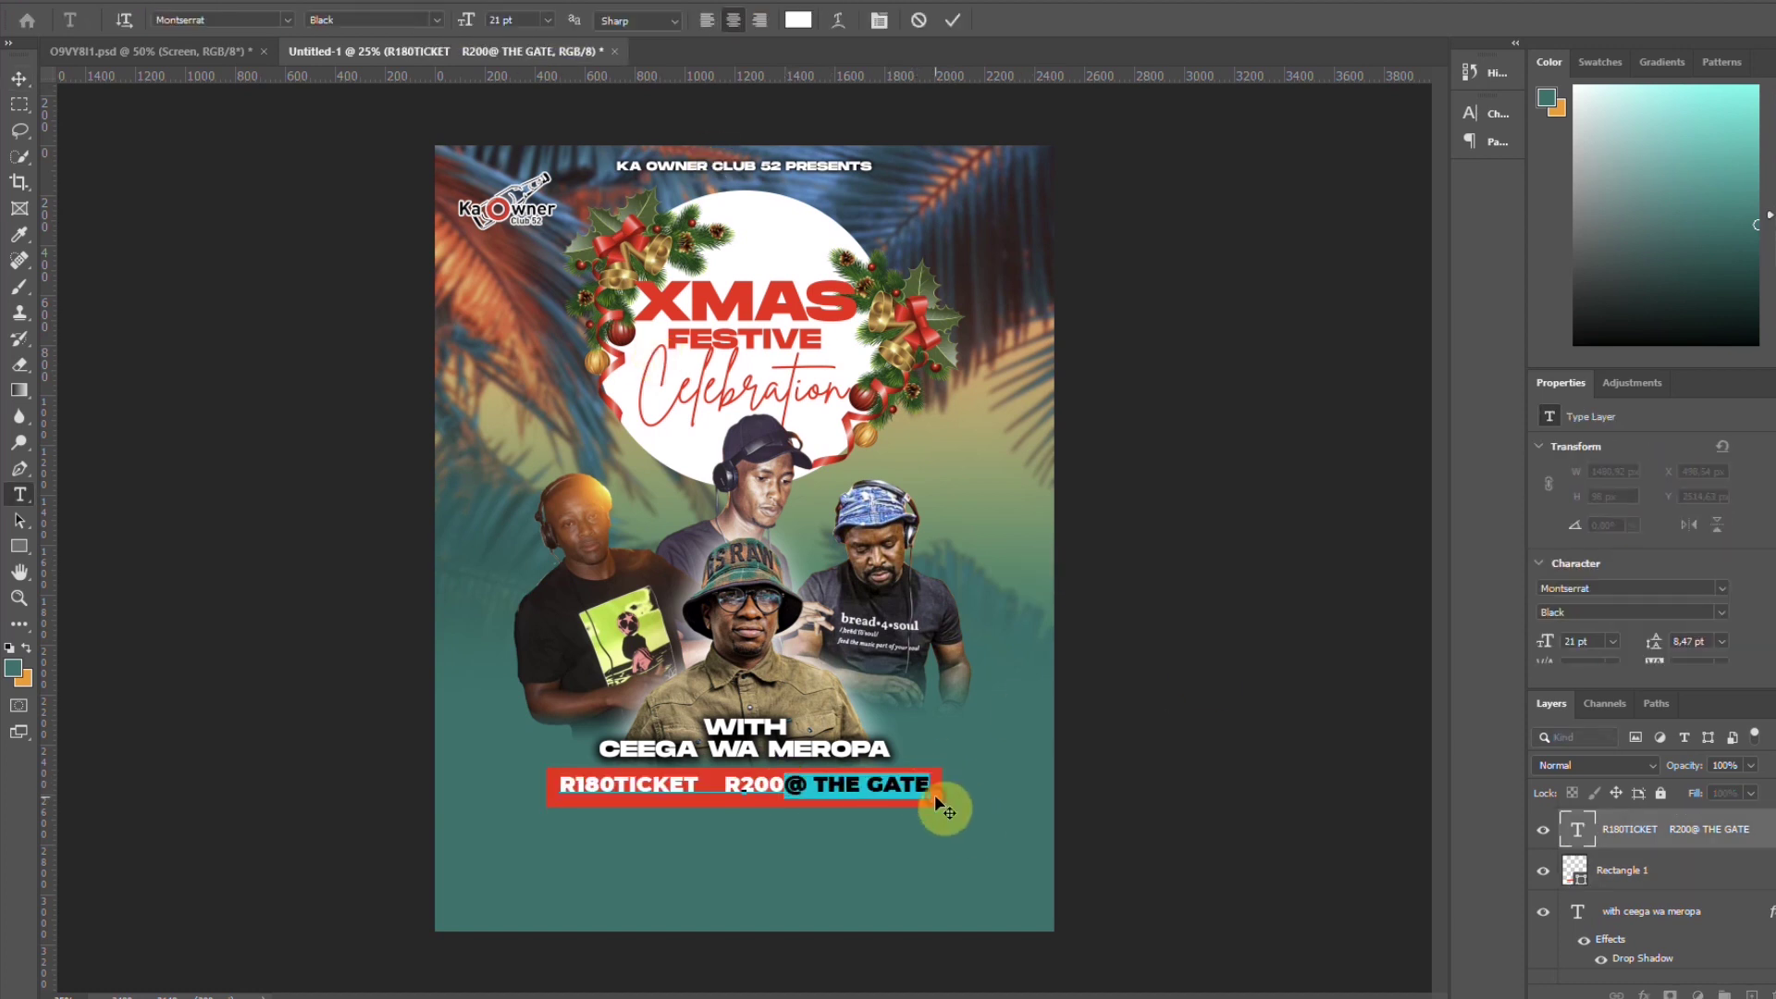
left_click(1582, 641)
scroll(1585, 641, "down", 4)
scroll(1586, 641, "down", 3)
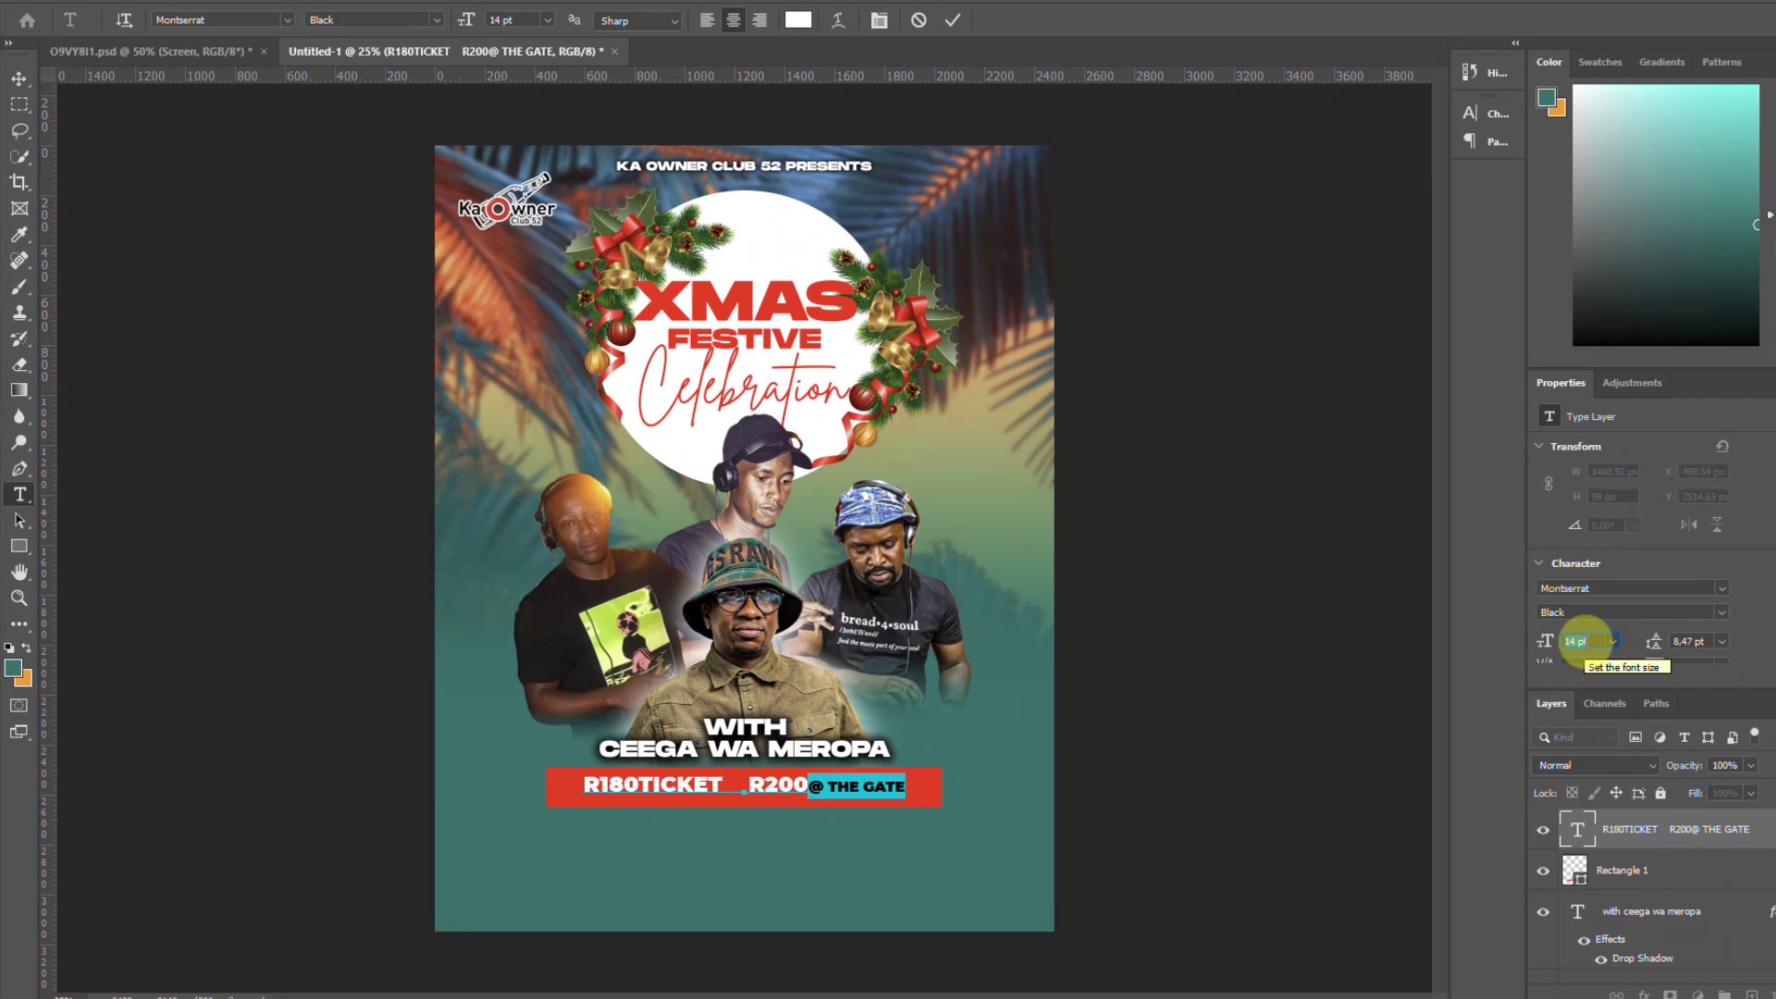
scroll(1656, 612, "down", 2)
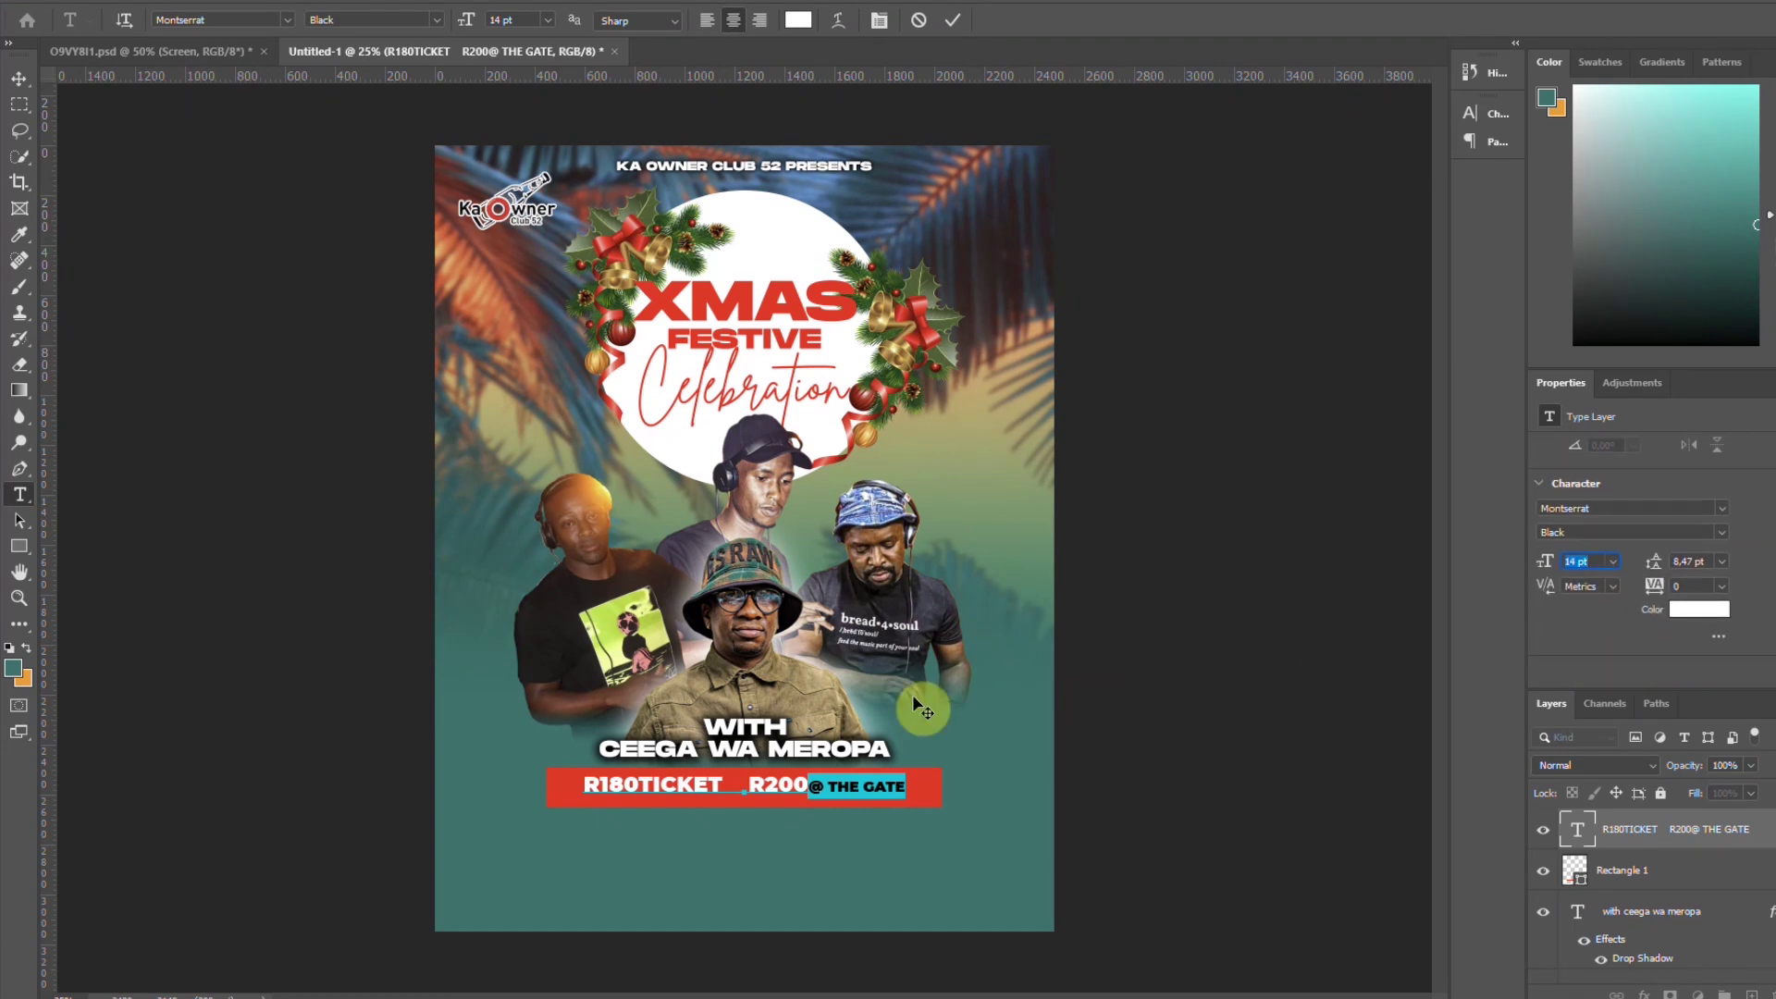
key("Down")
Reduce the word "TICKET" so it is smaller than the R180 price, similar to "@ THE GATE"
left_click_drag(654, 793, 728, 786)
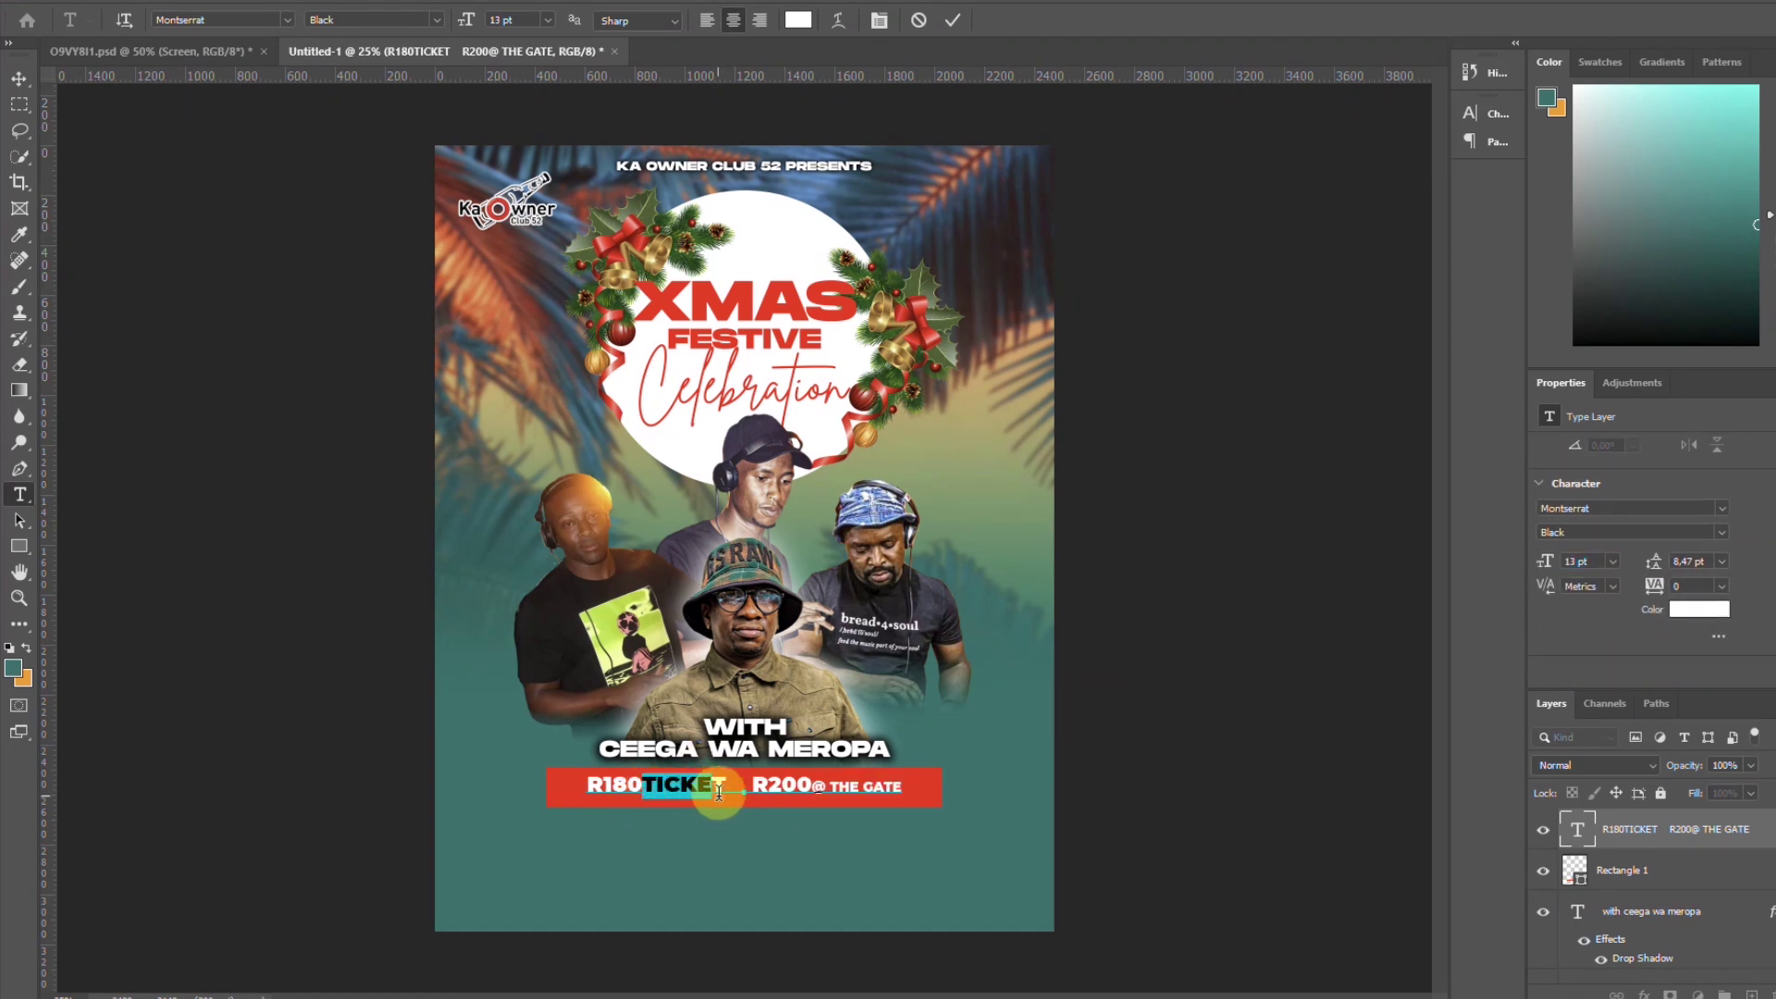
key("Down")
key("Down")
key("Down")
key("Down")
left_click(952, 20)
key("v")
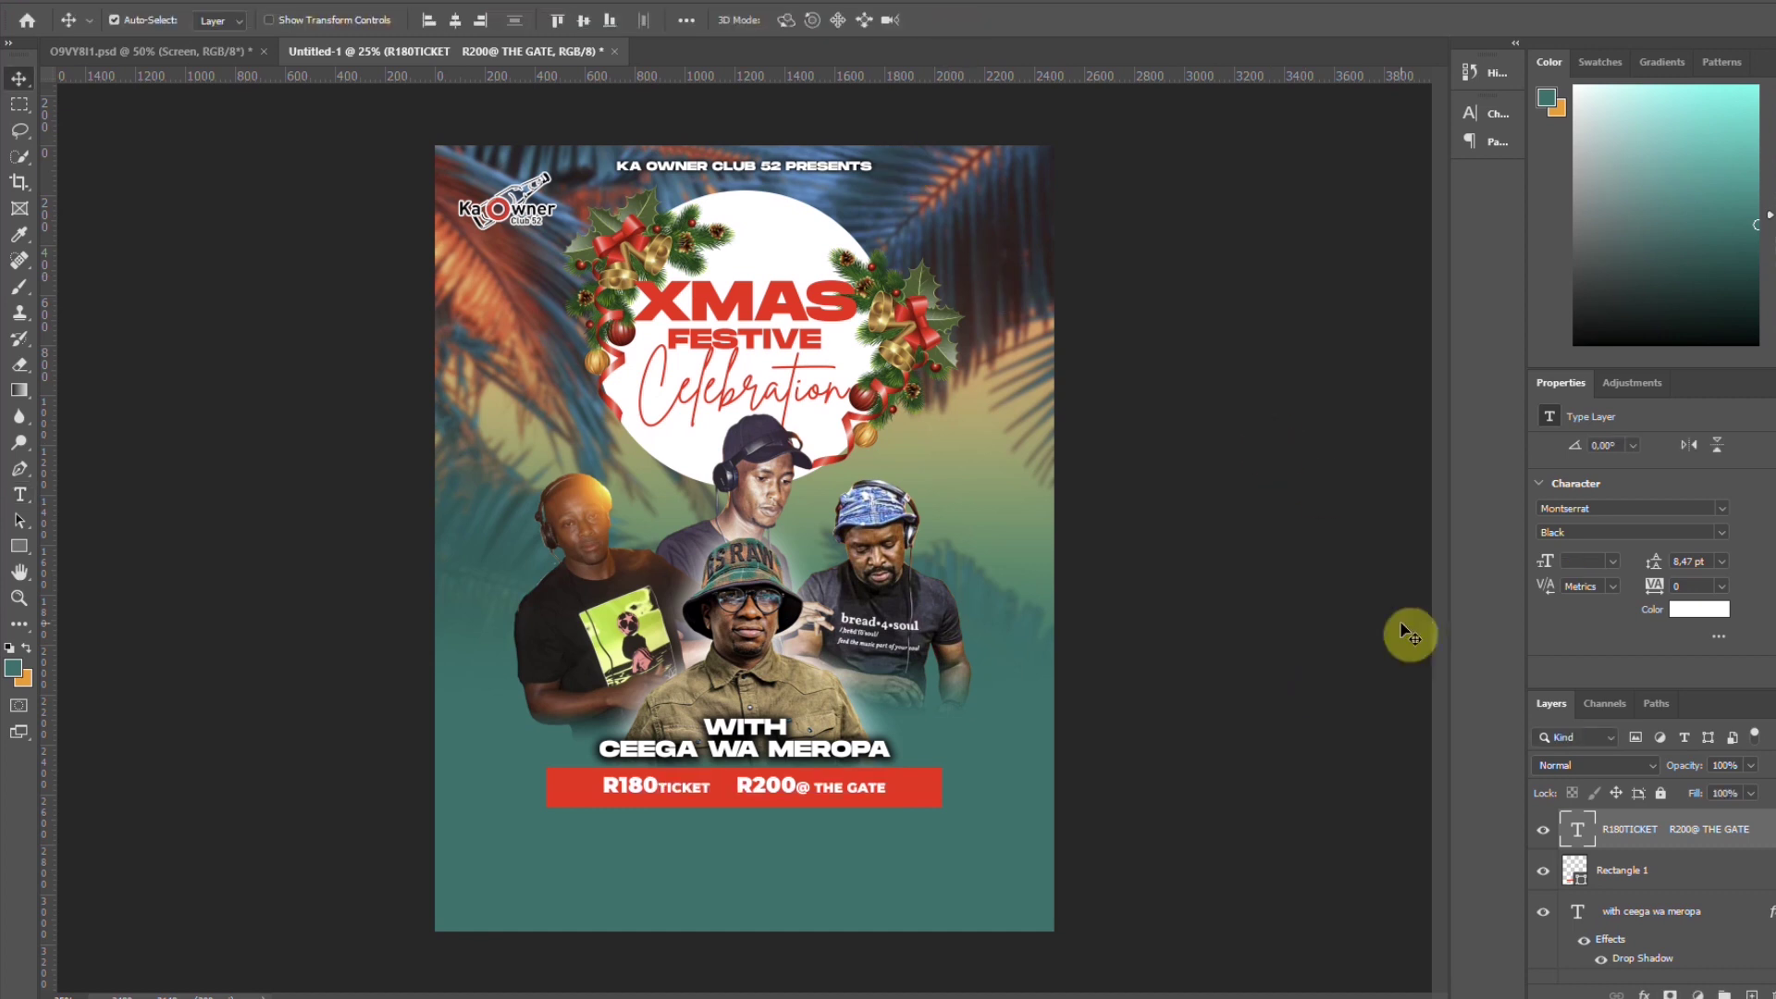
Scale the whole price text to about 122.5% and centre it horizontally on the poster
key("ctrl+t")
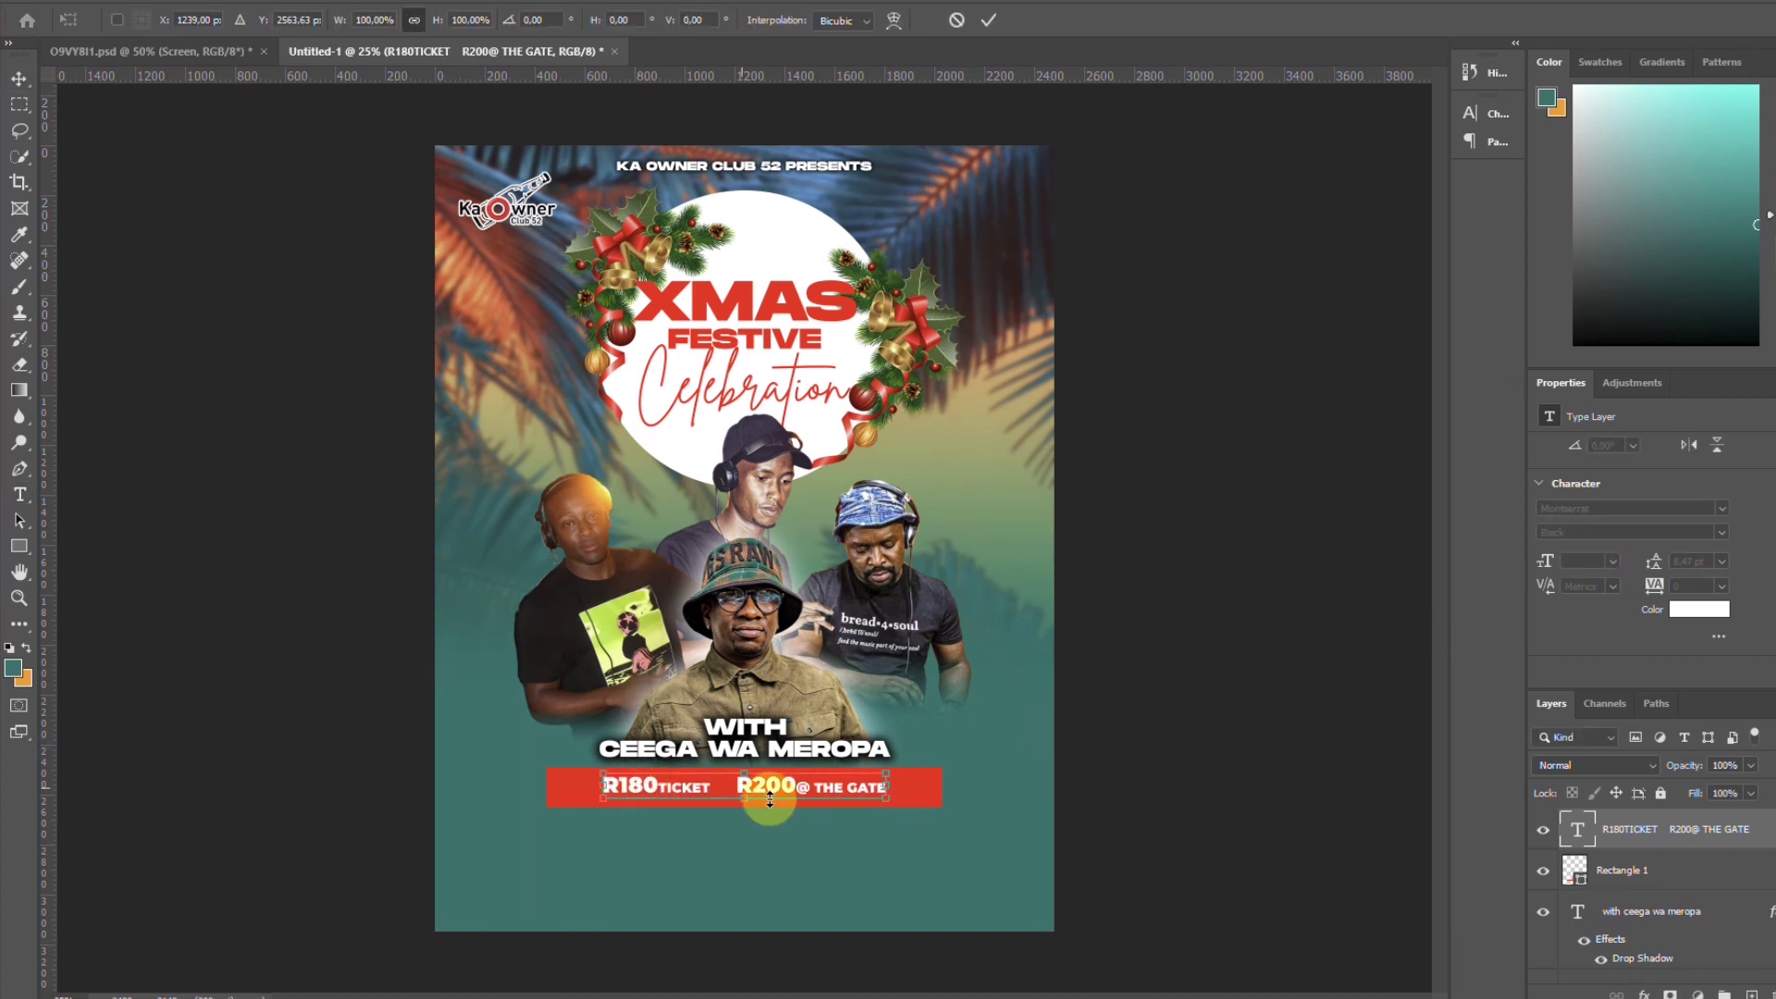
left_click_drag(890, 803, 940, 819)
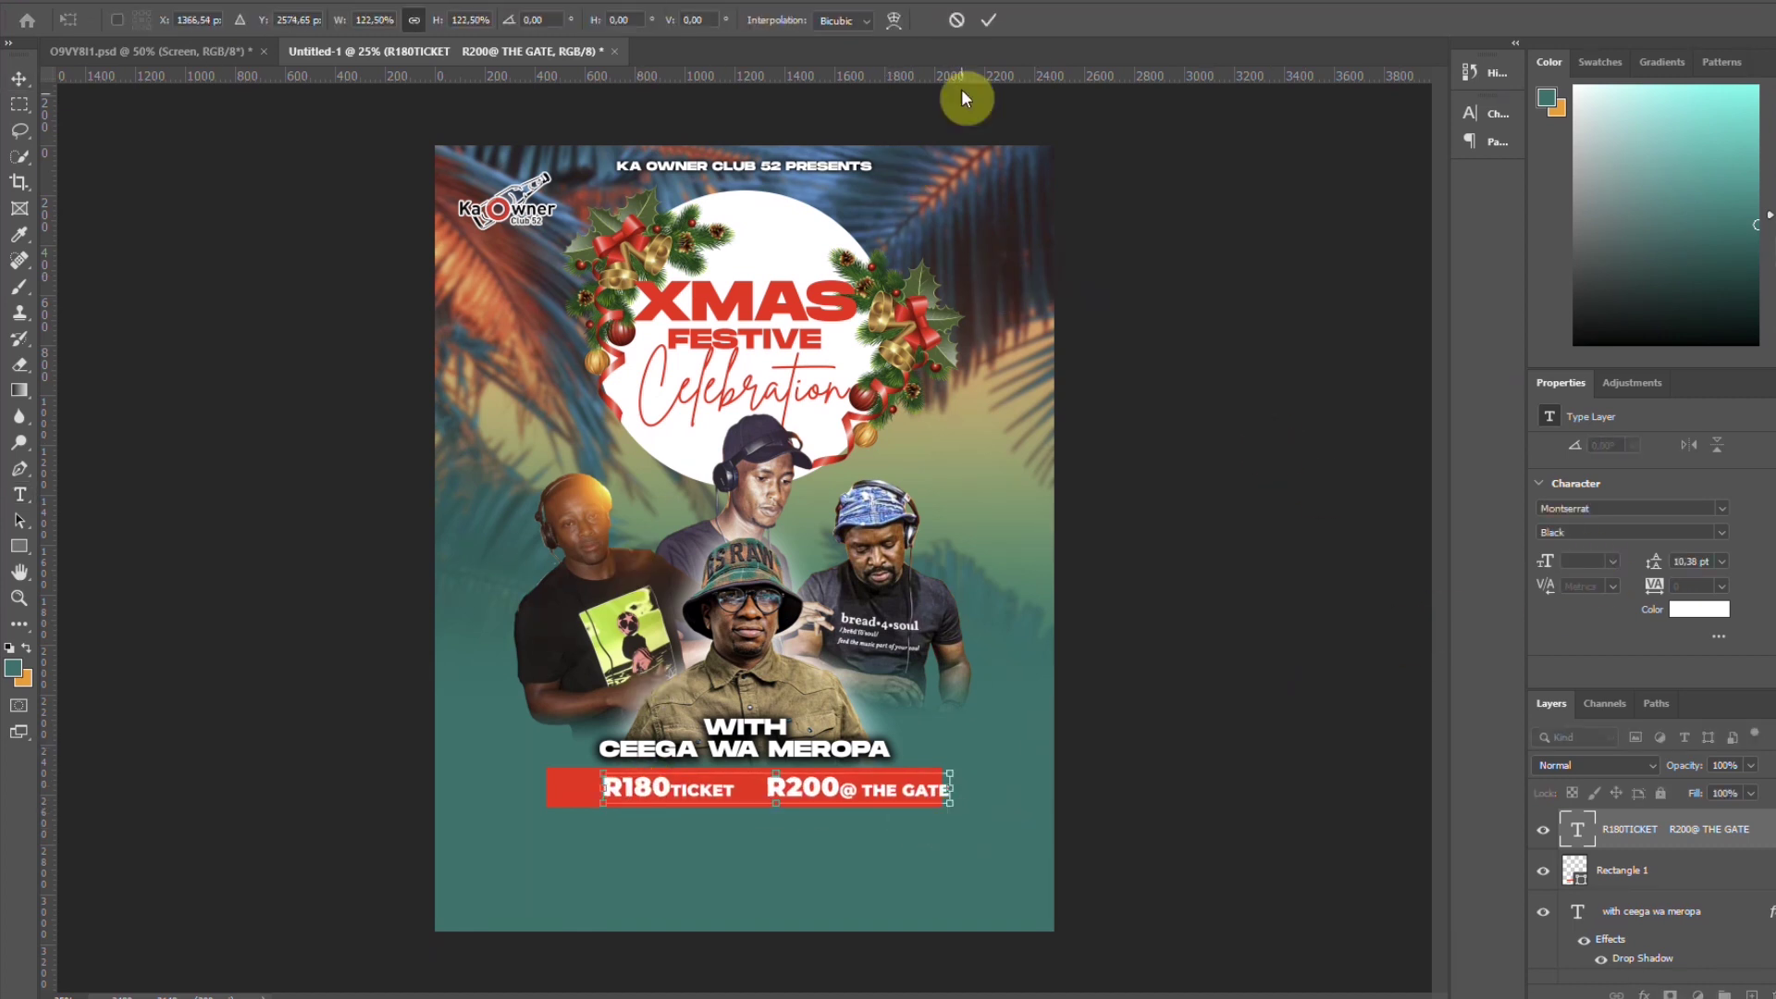
left_click(992, 21)
left_click(460, 20)
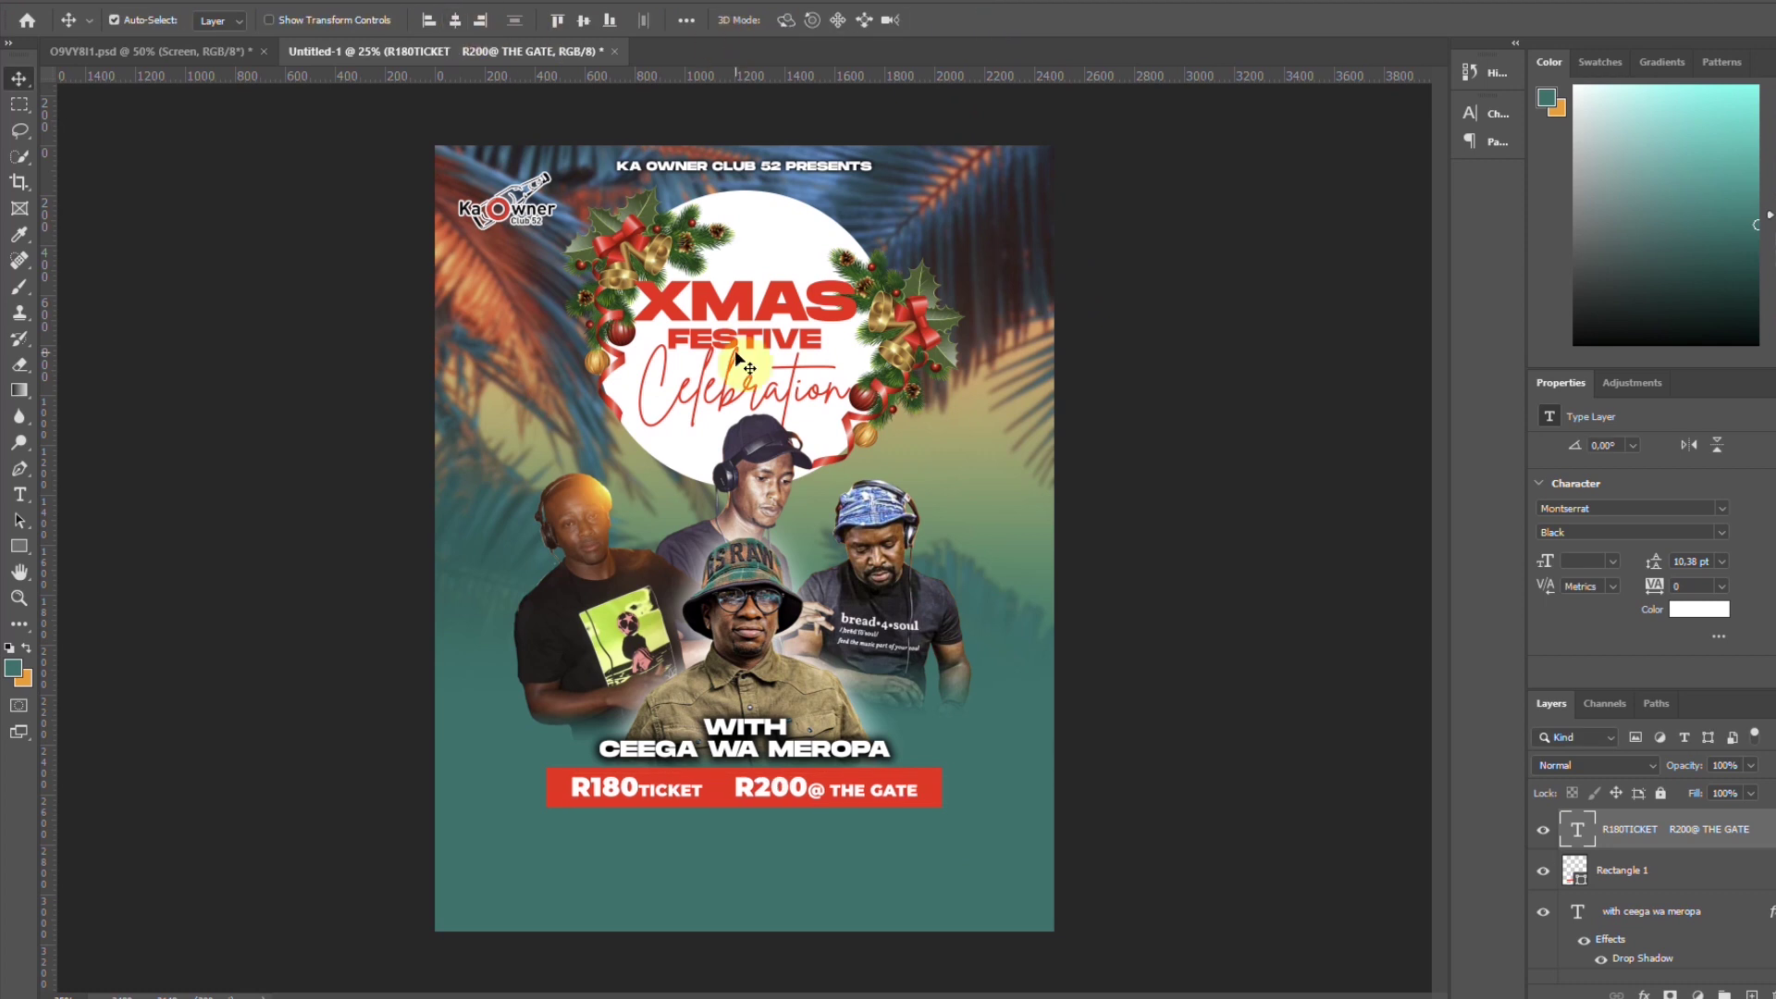
Widen the gap between "R180TICKET" and "R200@ THE GATE" with extra spaces
double_click(717, 789)
left_click(719, 788)
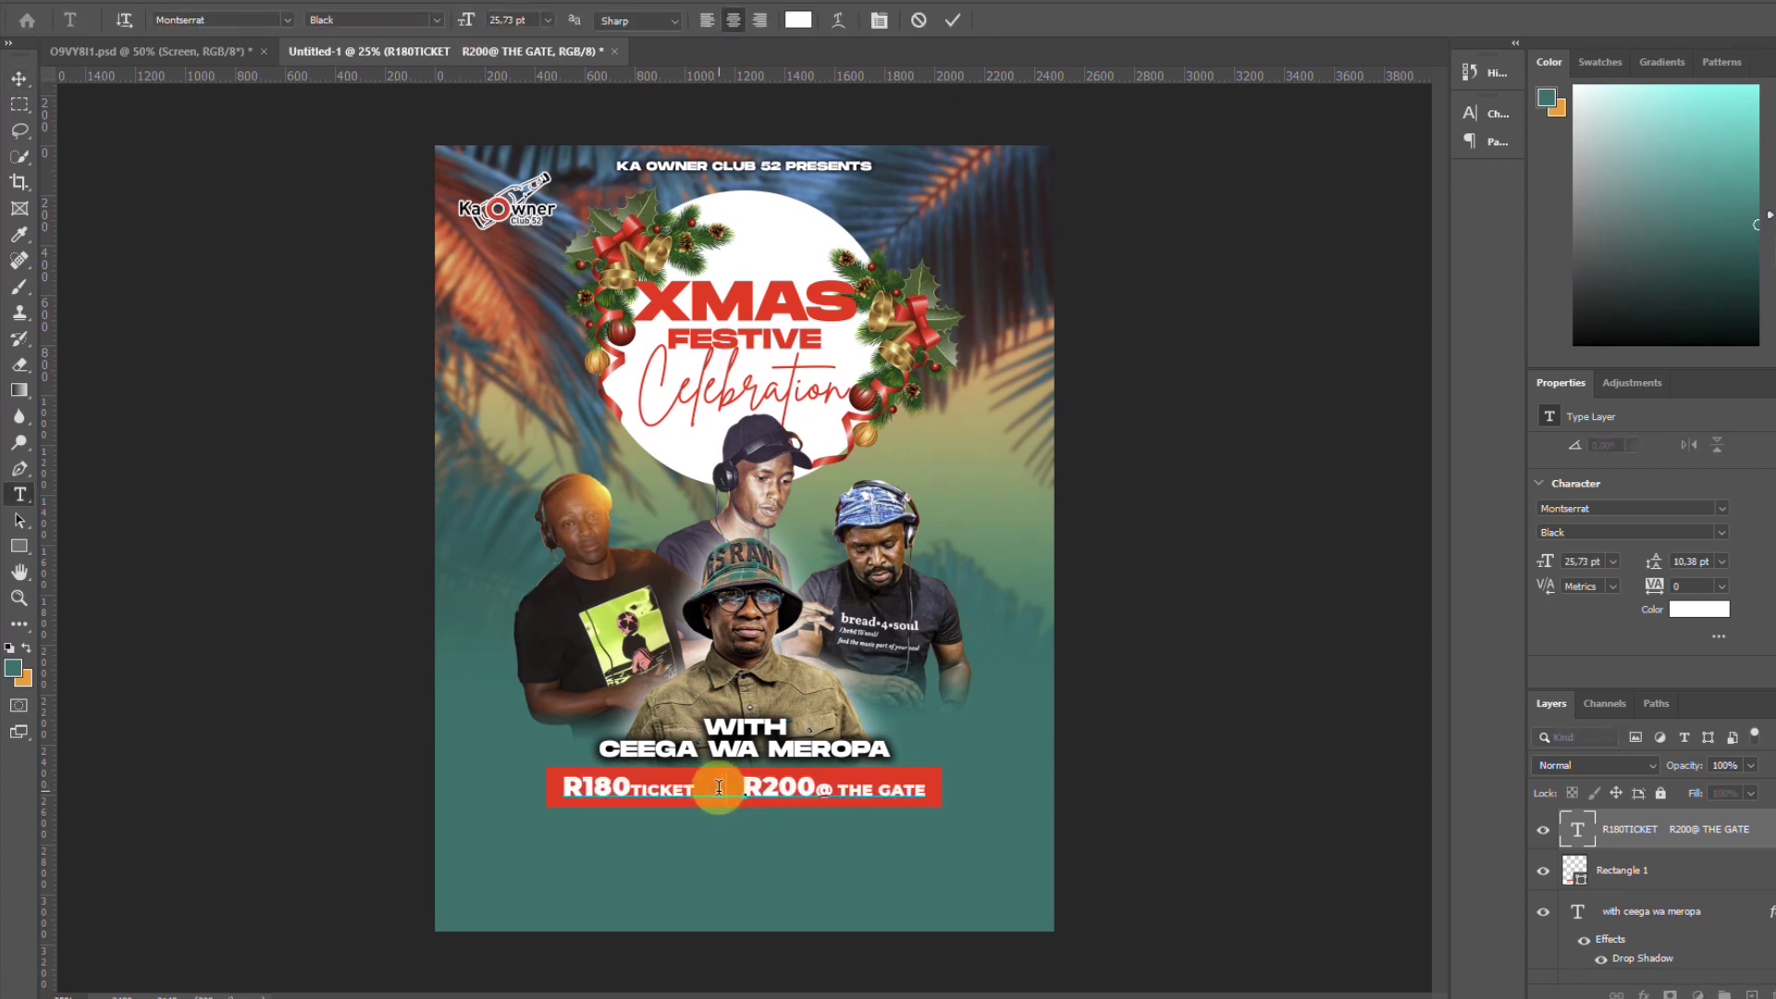
left_click(945, 22)
Hide the price rectangle's red fill and give it a white 7 px outside stroke
left_click(932, 793)
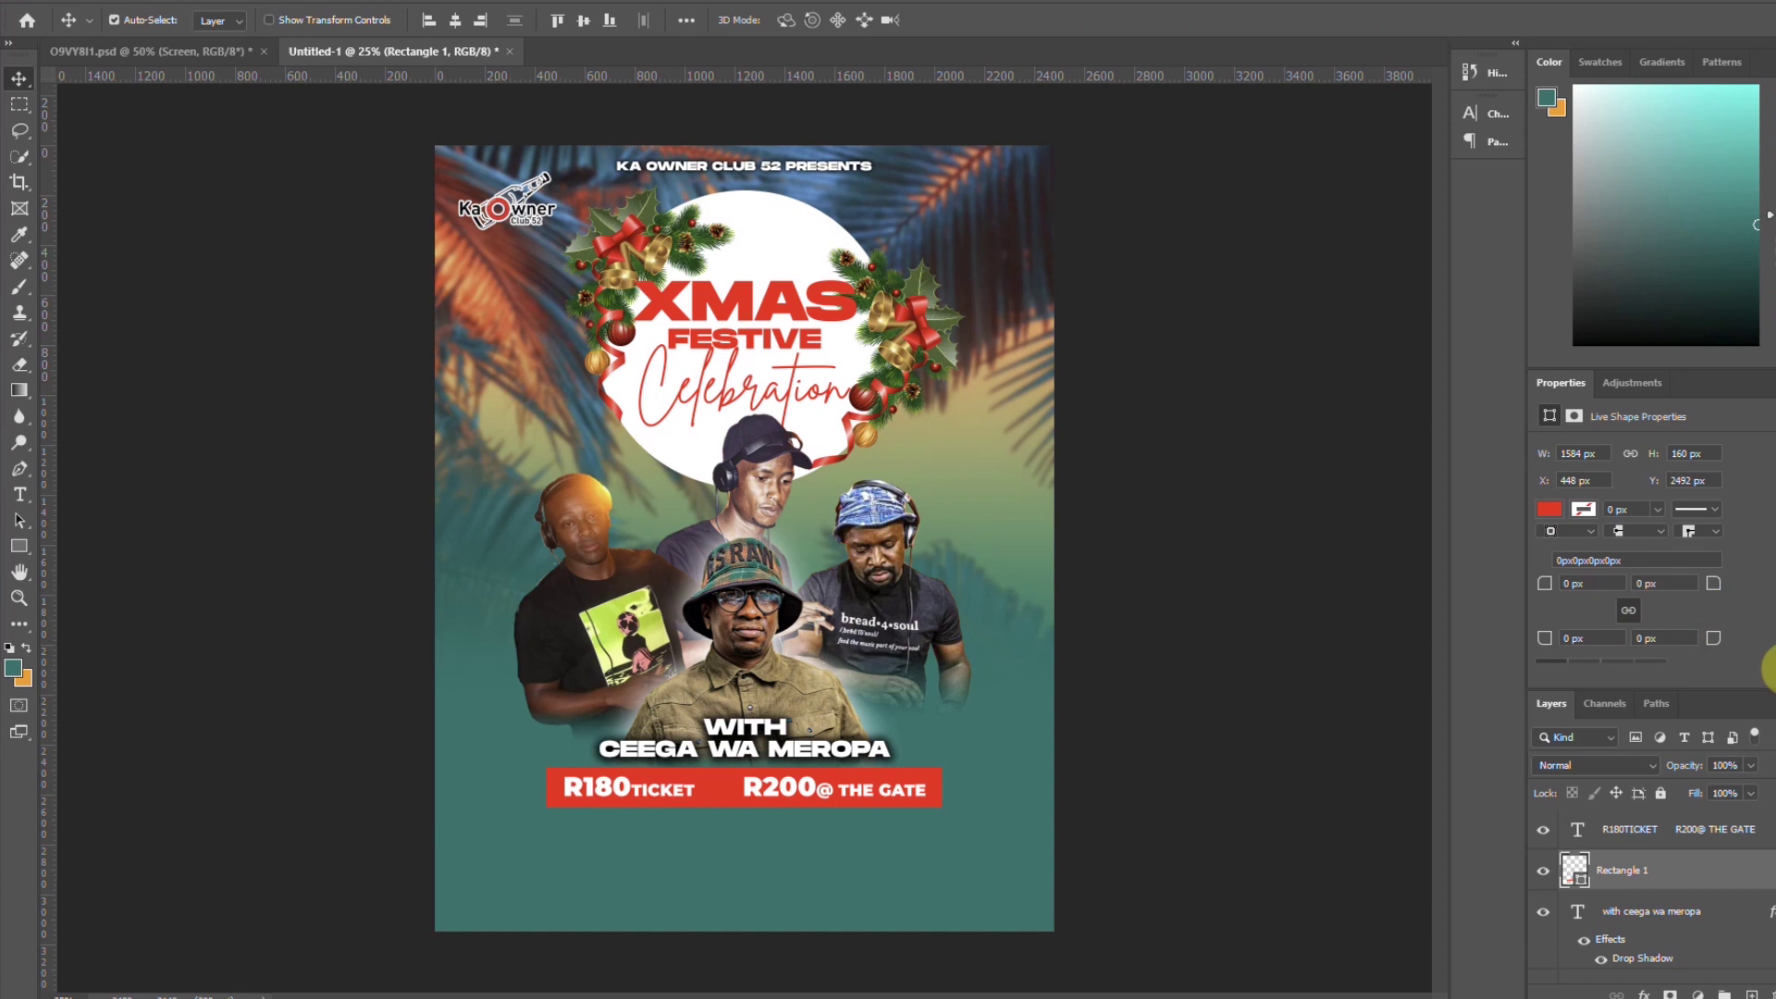
left_click(1643, 994)
left_click(1671, 844)
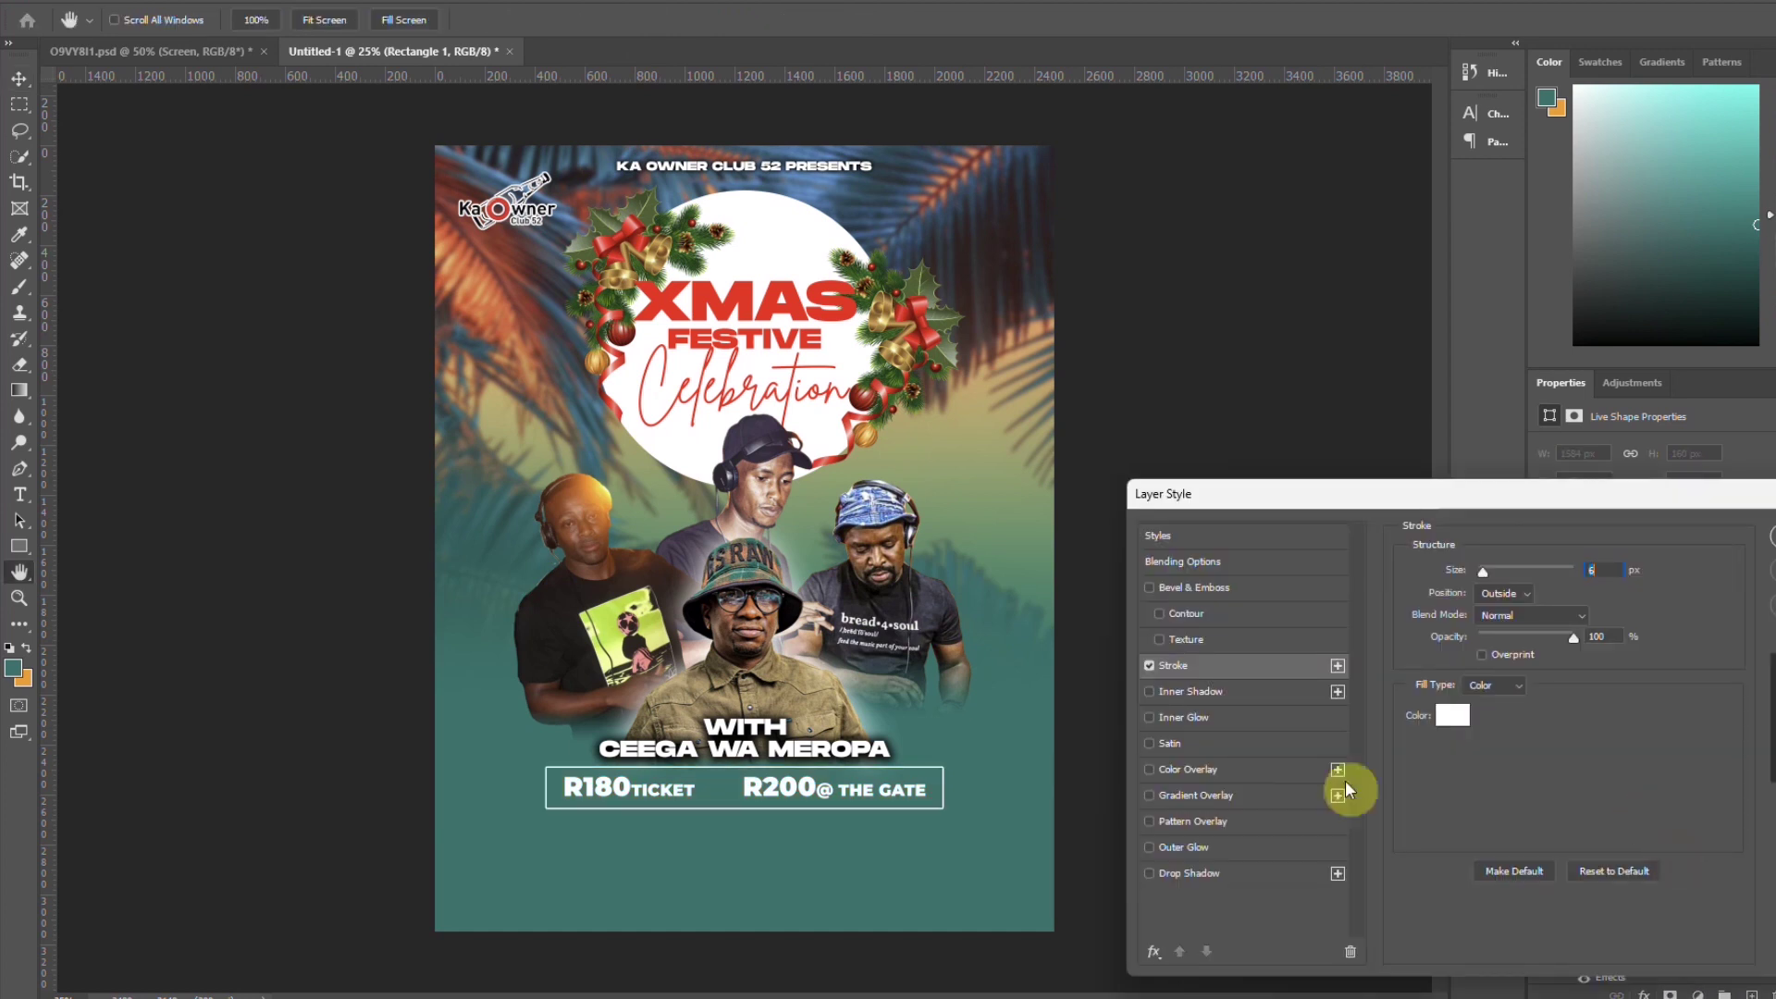
left_click(1610, 570)
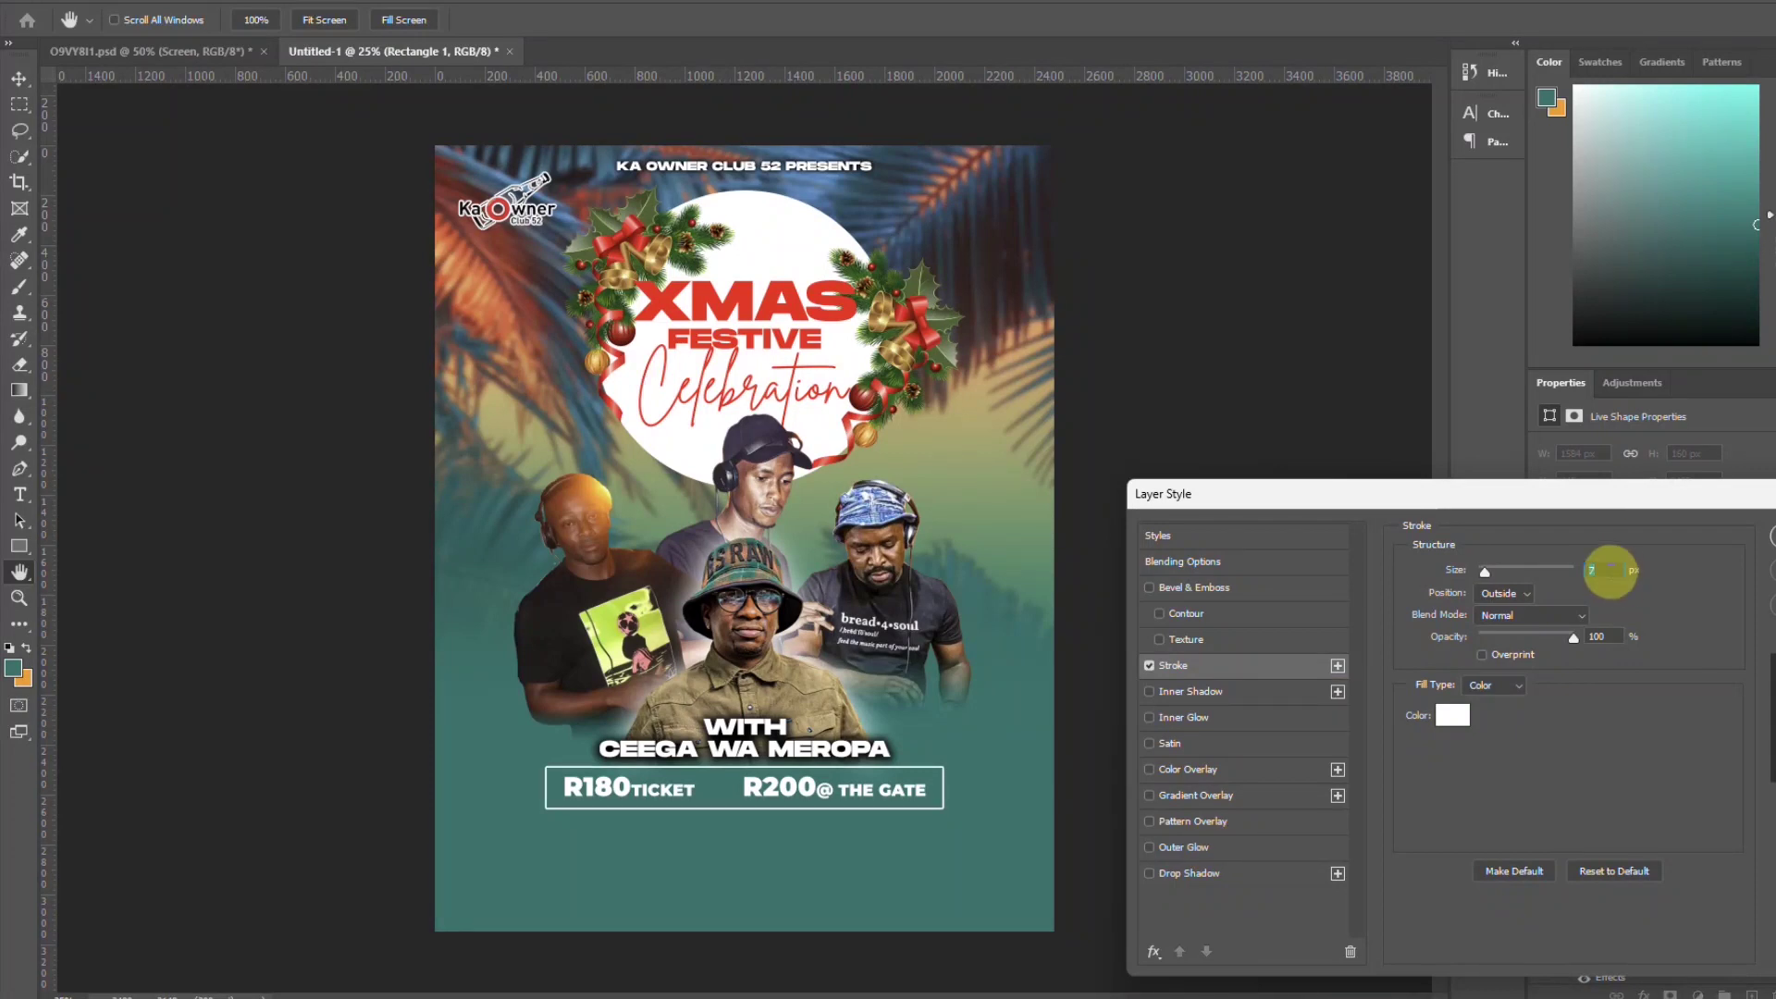
Add an orange ed9d10 outer glow to the price rectangle with 4% spread, 103 px size and 92% range
left_click(1189, 848)
left_click(1453, 641)
left_click(823, 695)
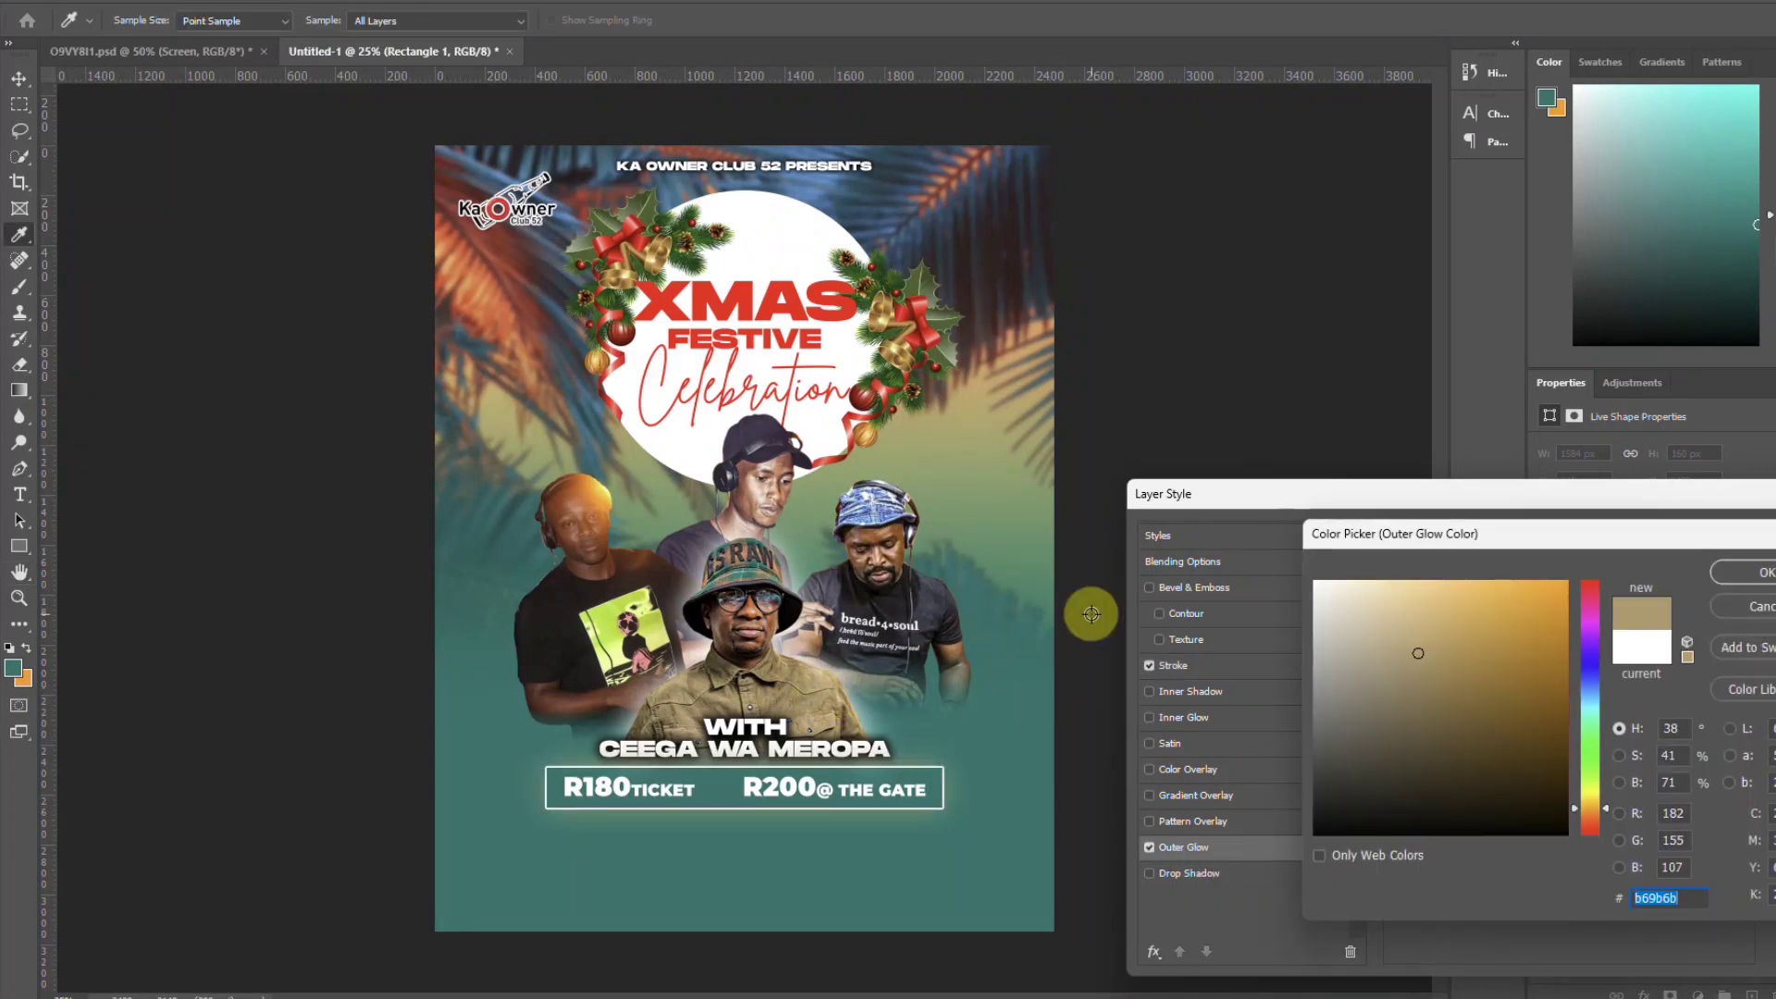
left_click(1554, 592)
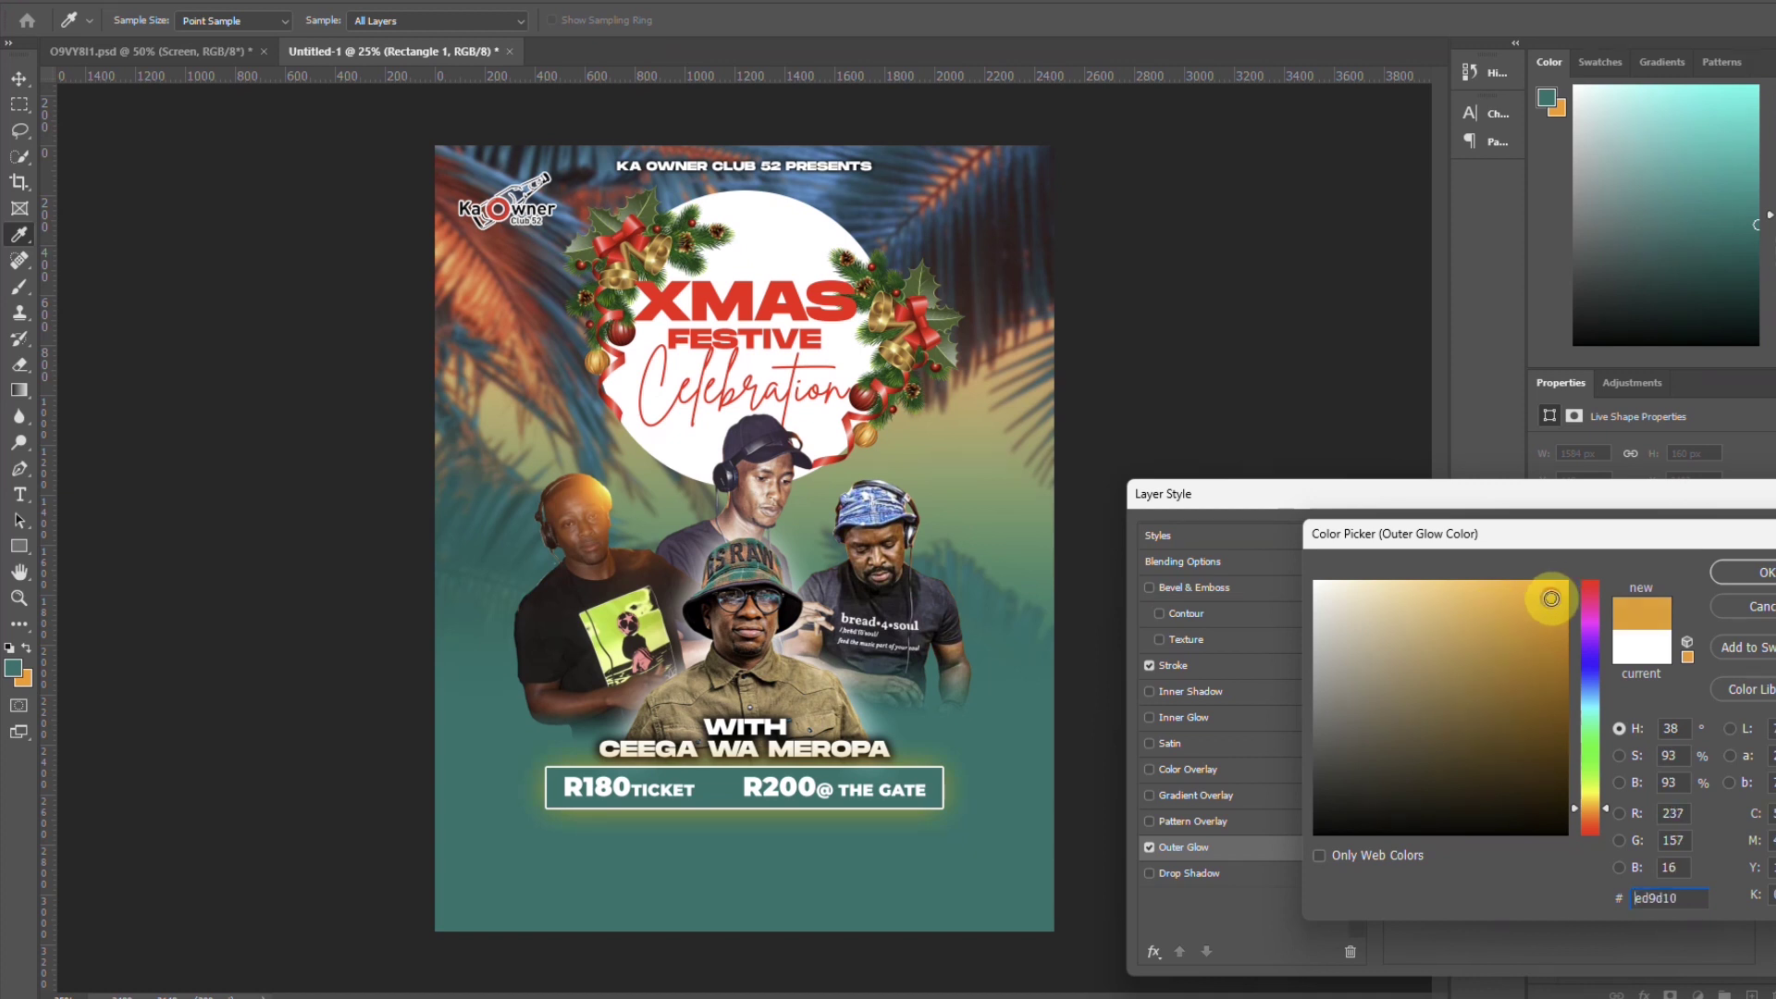
key("Return")
mouse_move(1532, 744)
left_mouse_down()
mouse_move(1506, 743)
mouse_move(1522, 742)
left_mouse_up()
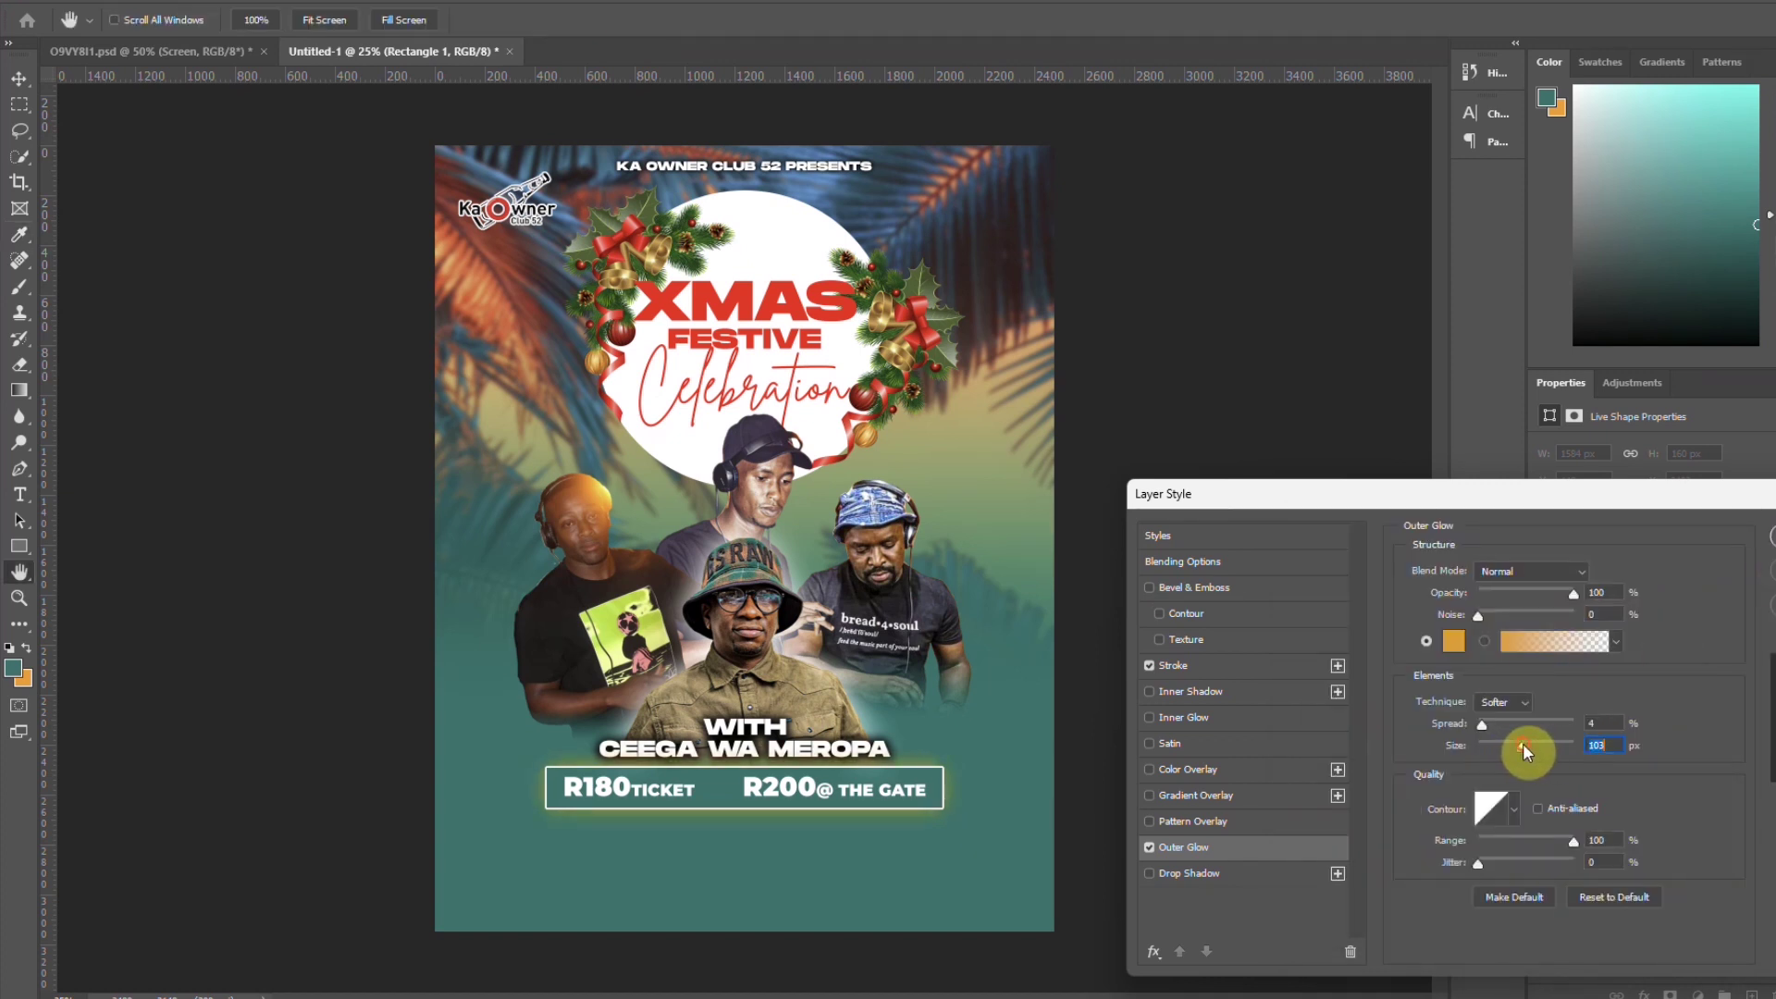
mouse_move(1565, 838)
left_mouse_down()
mouse_move(1517, 838)
mouse_move(1541, 838)
left_mouse_up()
Try a gold stroke colour on the price rectangle, restore white and set the stroke position to Inside
left_click(1186, 666)
left_click(1443, 717)
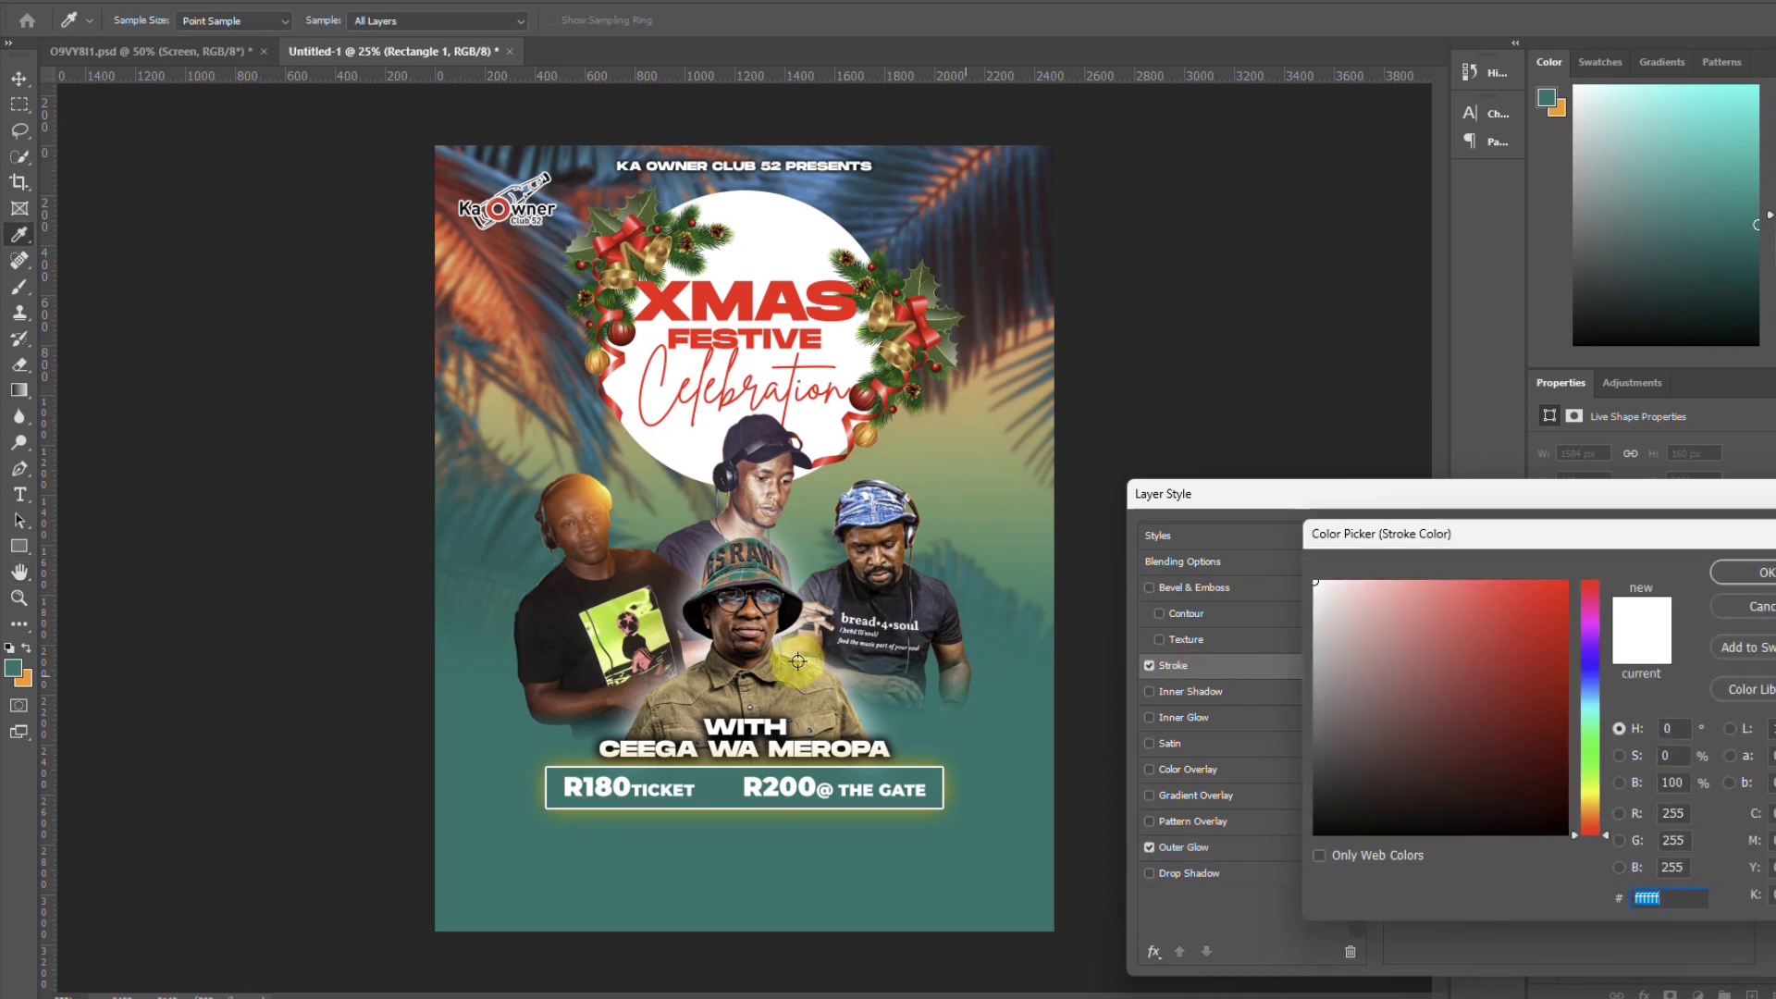
left_click(792, 680)
left_click(1521, 616)
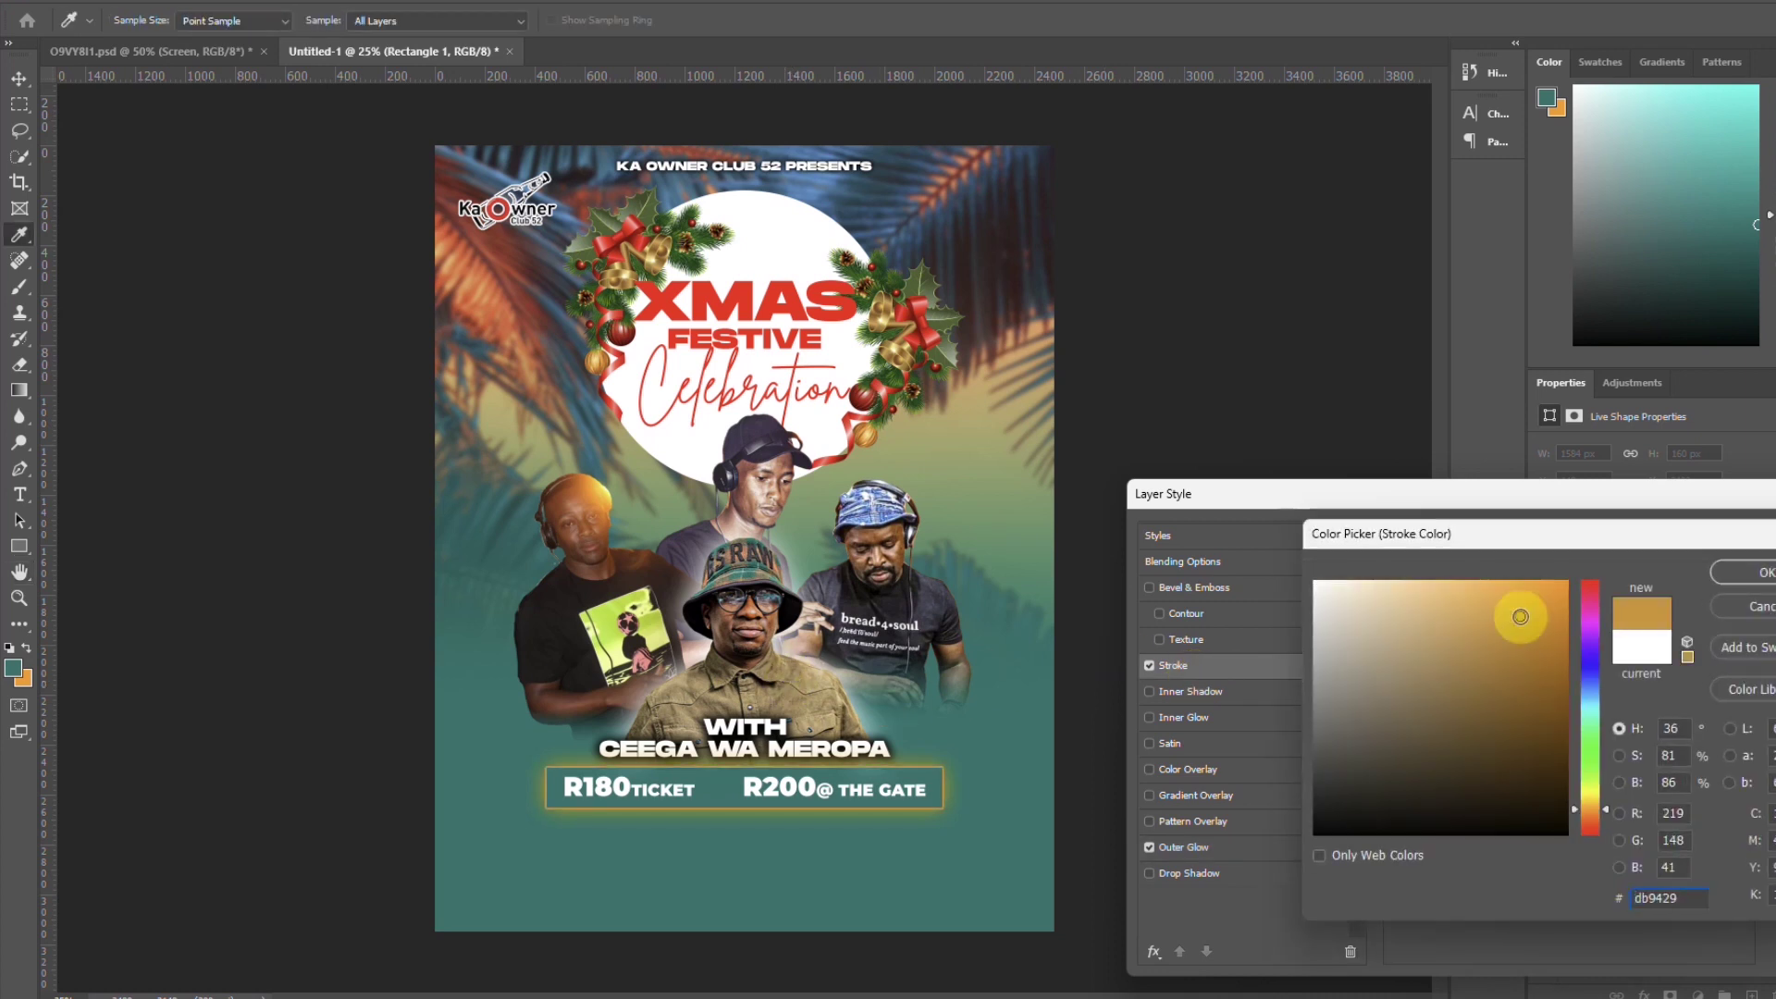
left_click(1320, 595)
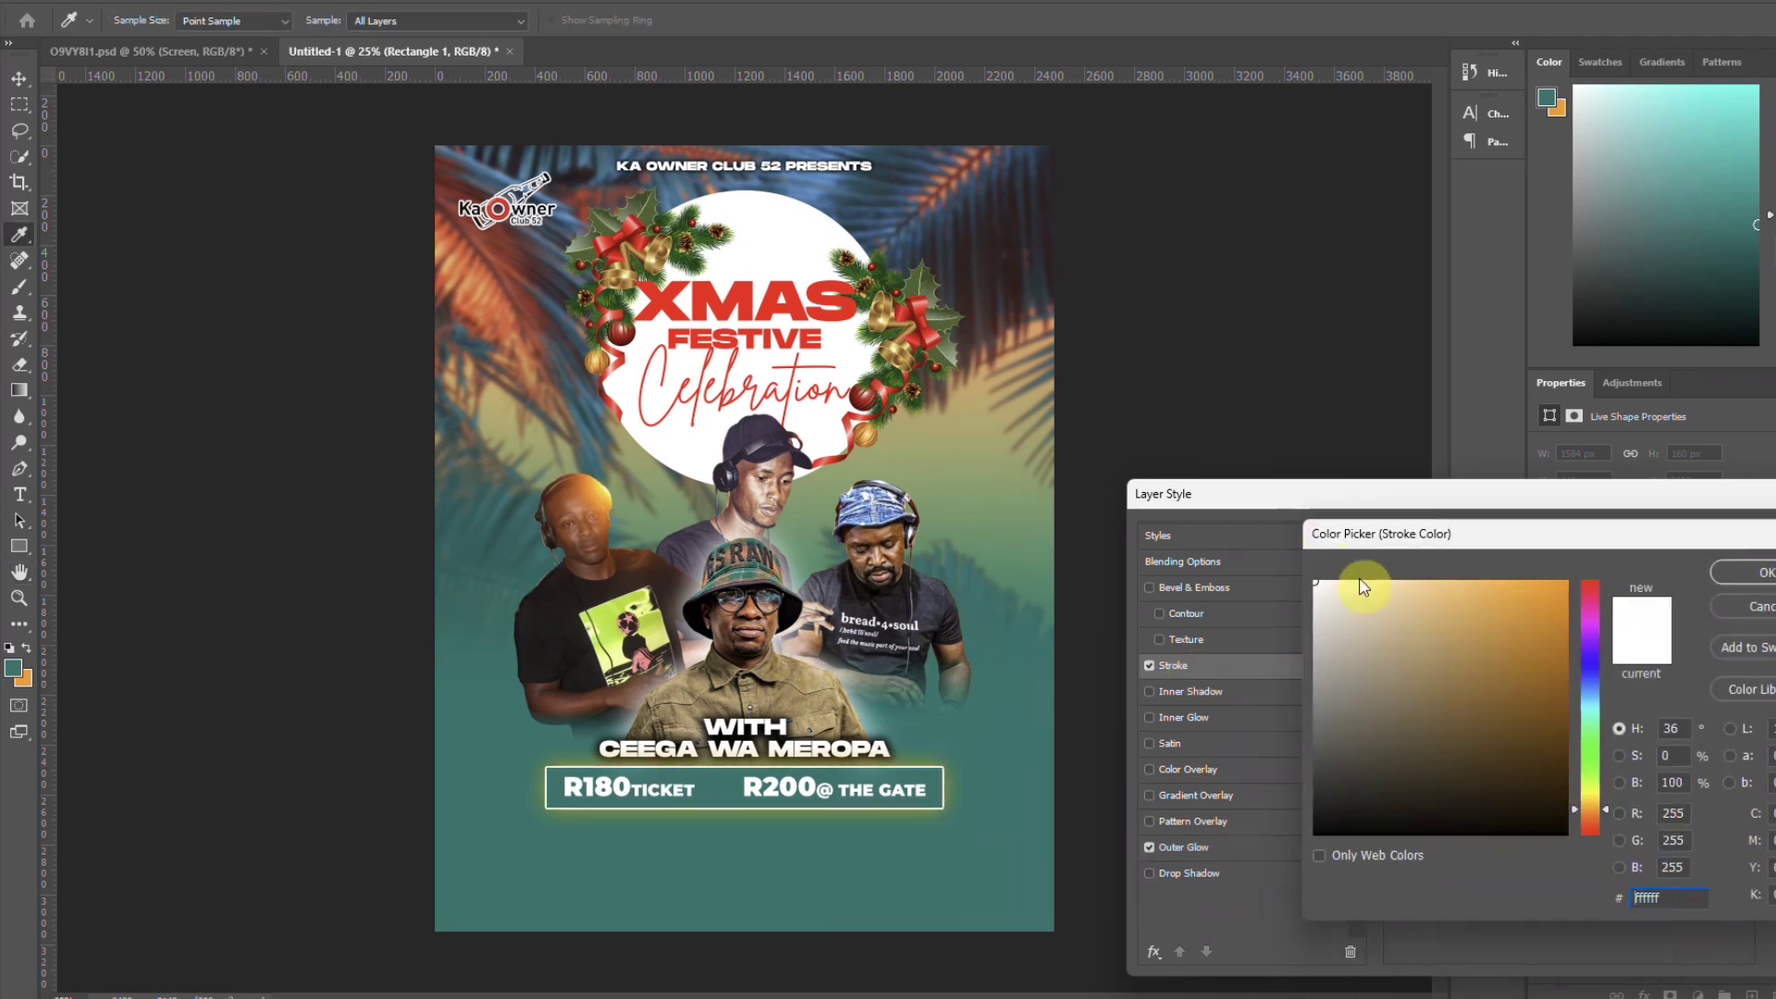
left_click(1729, 574)
left_click(1512, 625)
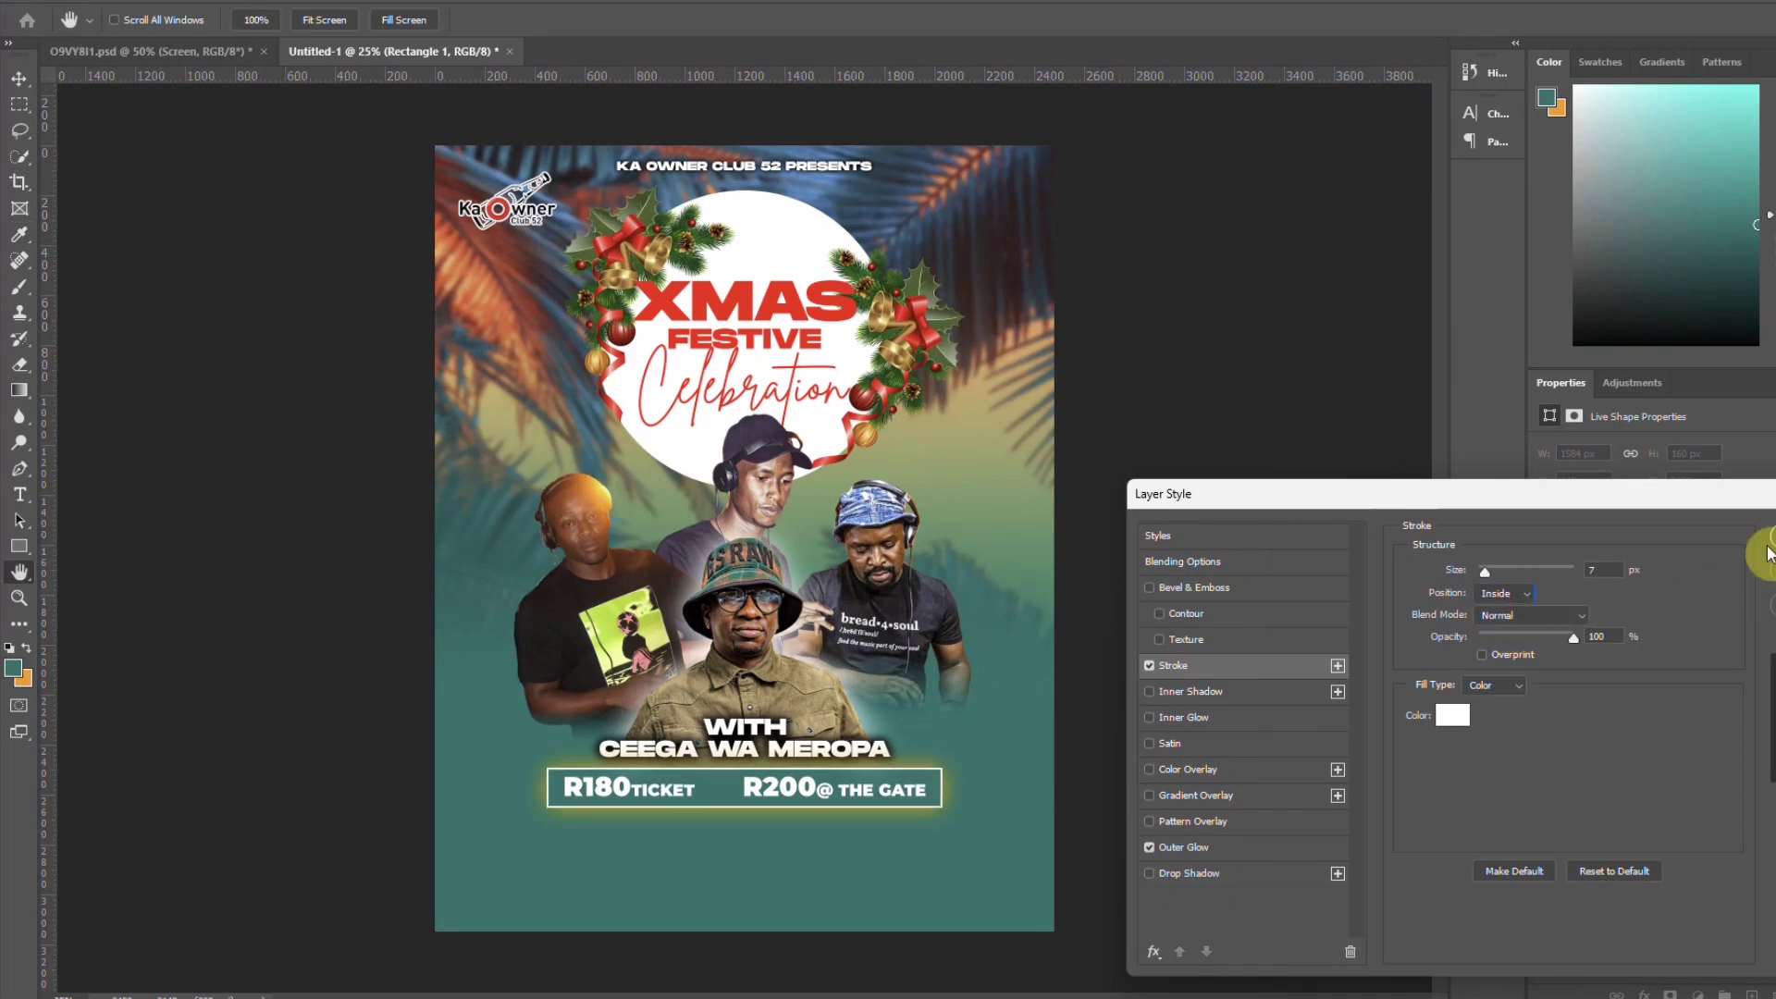
Refine the price rectangle's outer glow to 4% spread, 68 px size and 100% range, and apply the layer style
left_click(1184, 847)
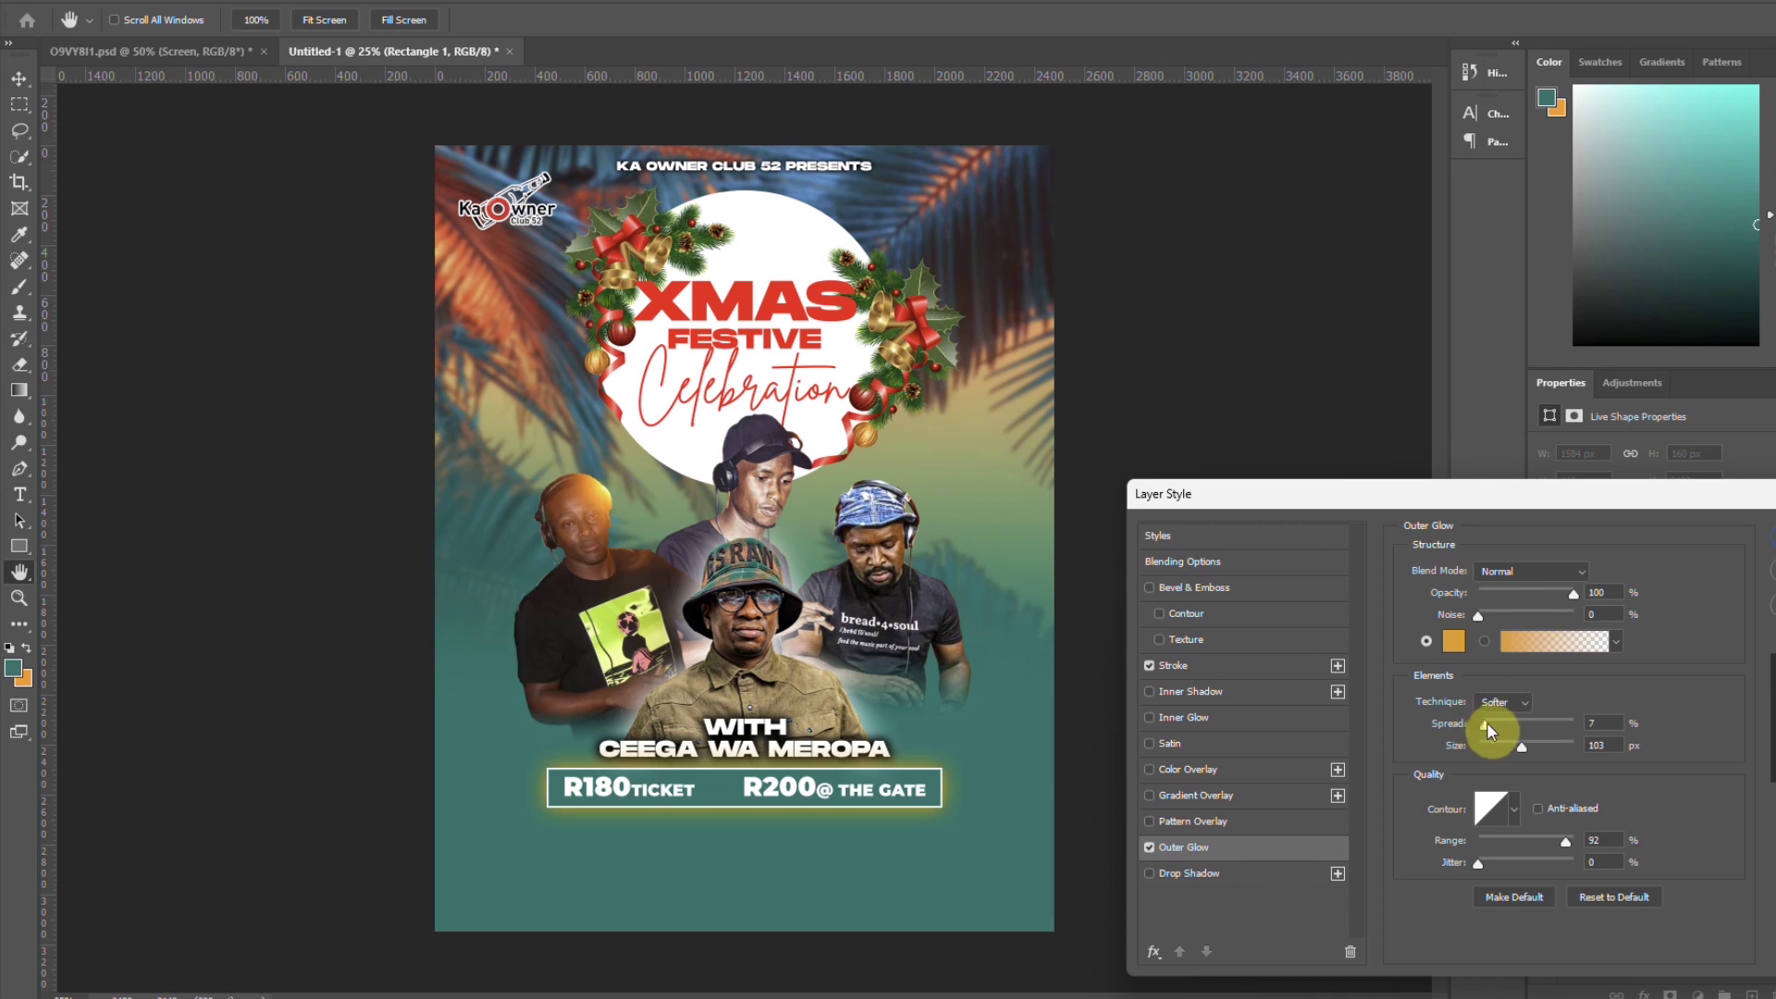
left_click_drag(1517, 745, 1516, 752)
mouse_move(1568, 840)
left_mouse_down()
mouse_move(1496, 829)
mouse_move(1579, 843)
left_mouse_up()
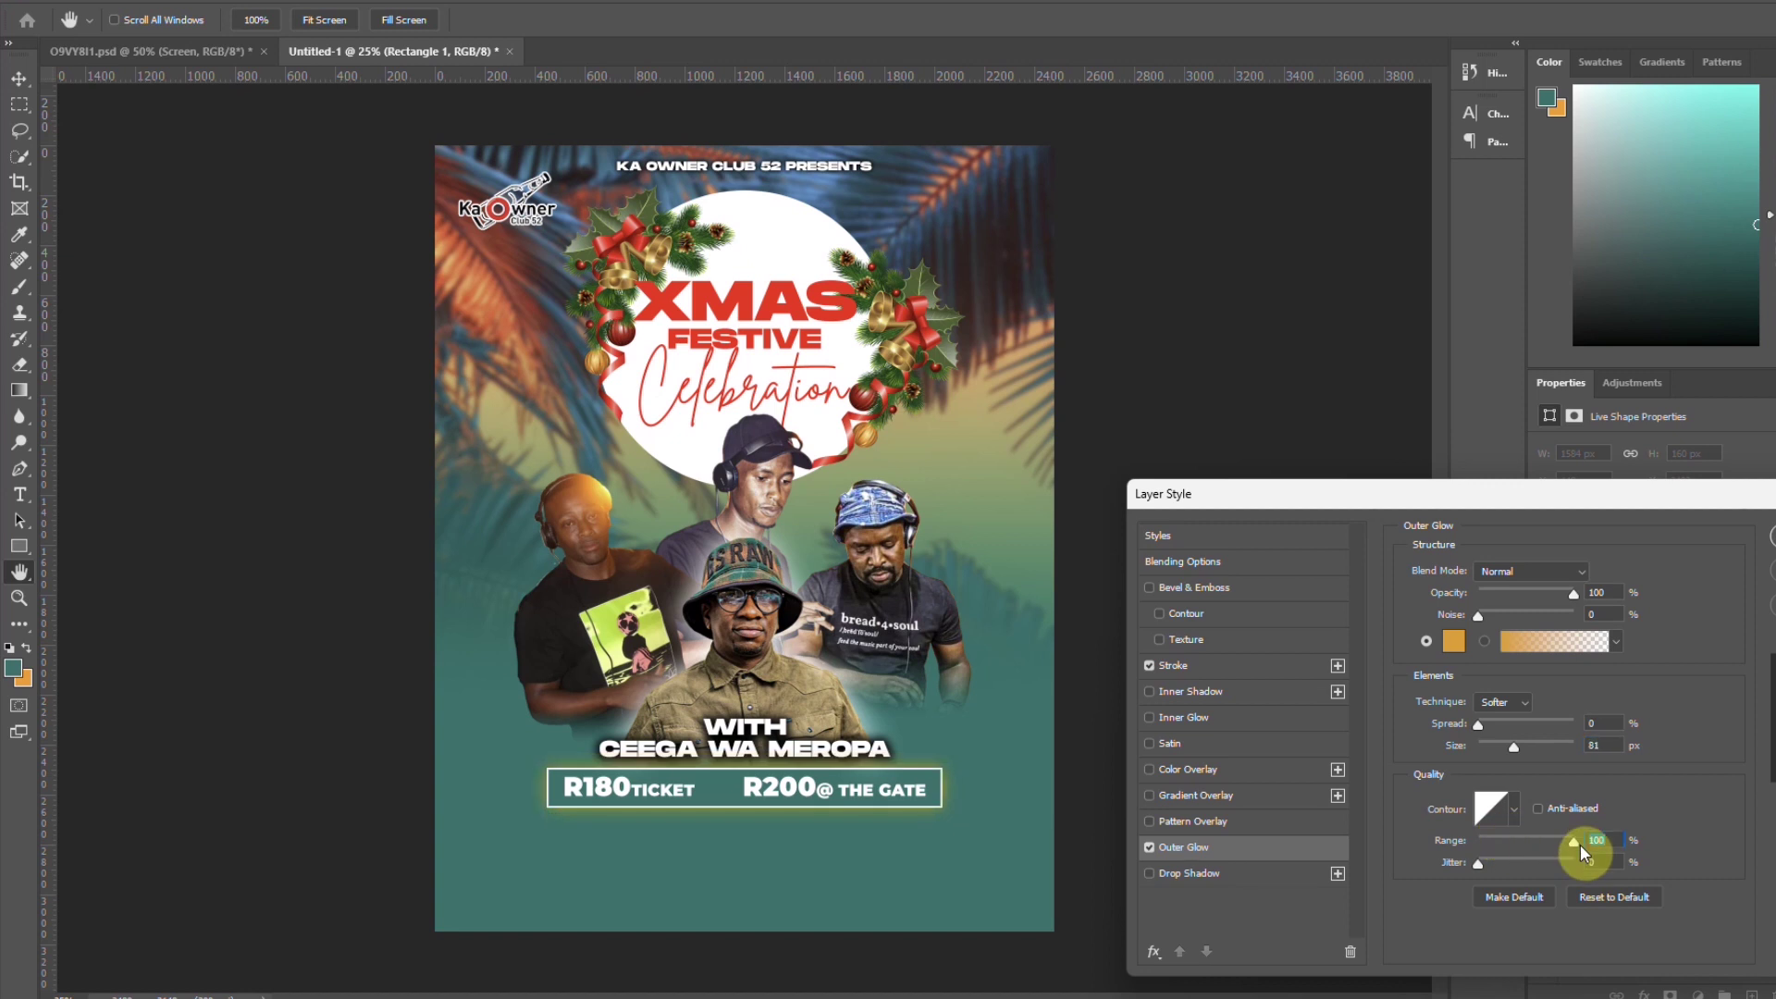
left_click(1518, 701)
left_click(1518, 701)
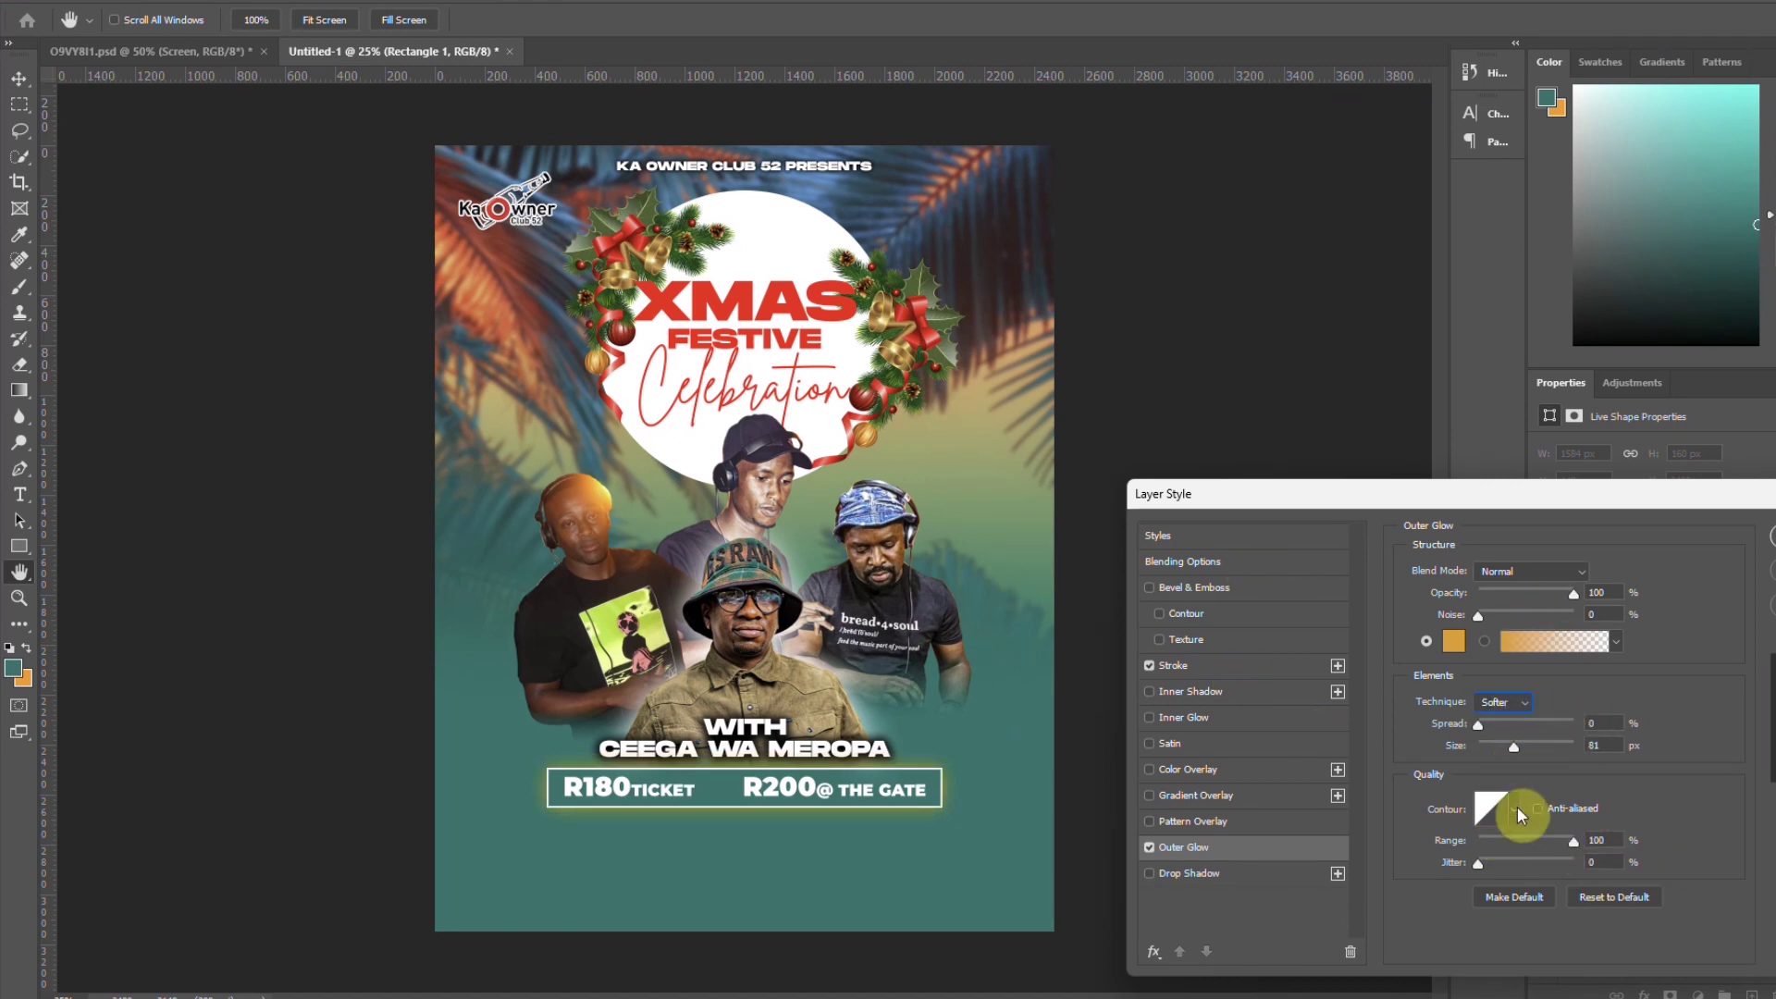
left_click_drag(1481, 837, 1606, 855)
left_click_drag(1479, 725, 1510, 752)
key("Tab")
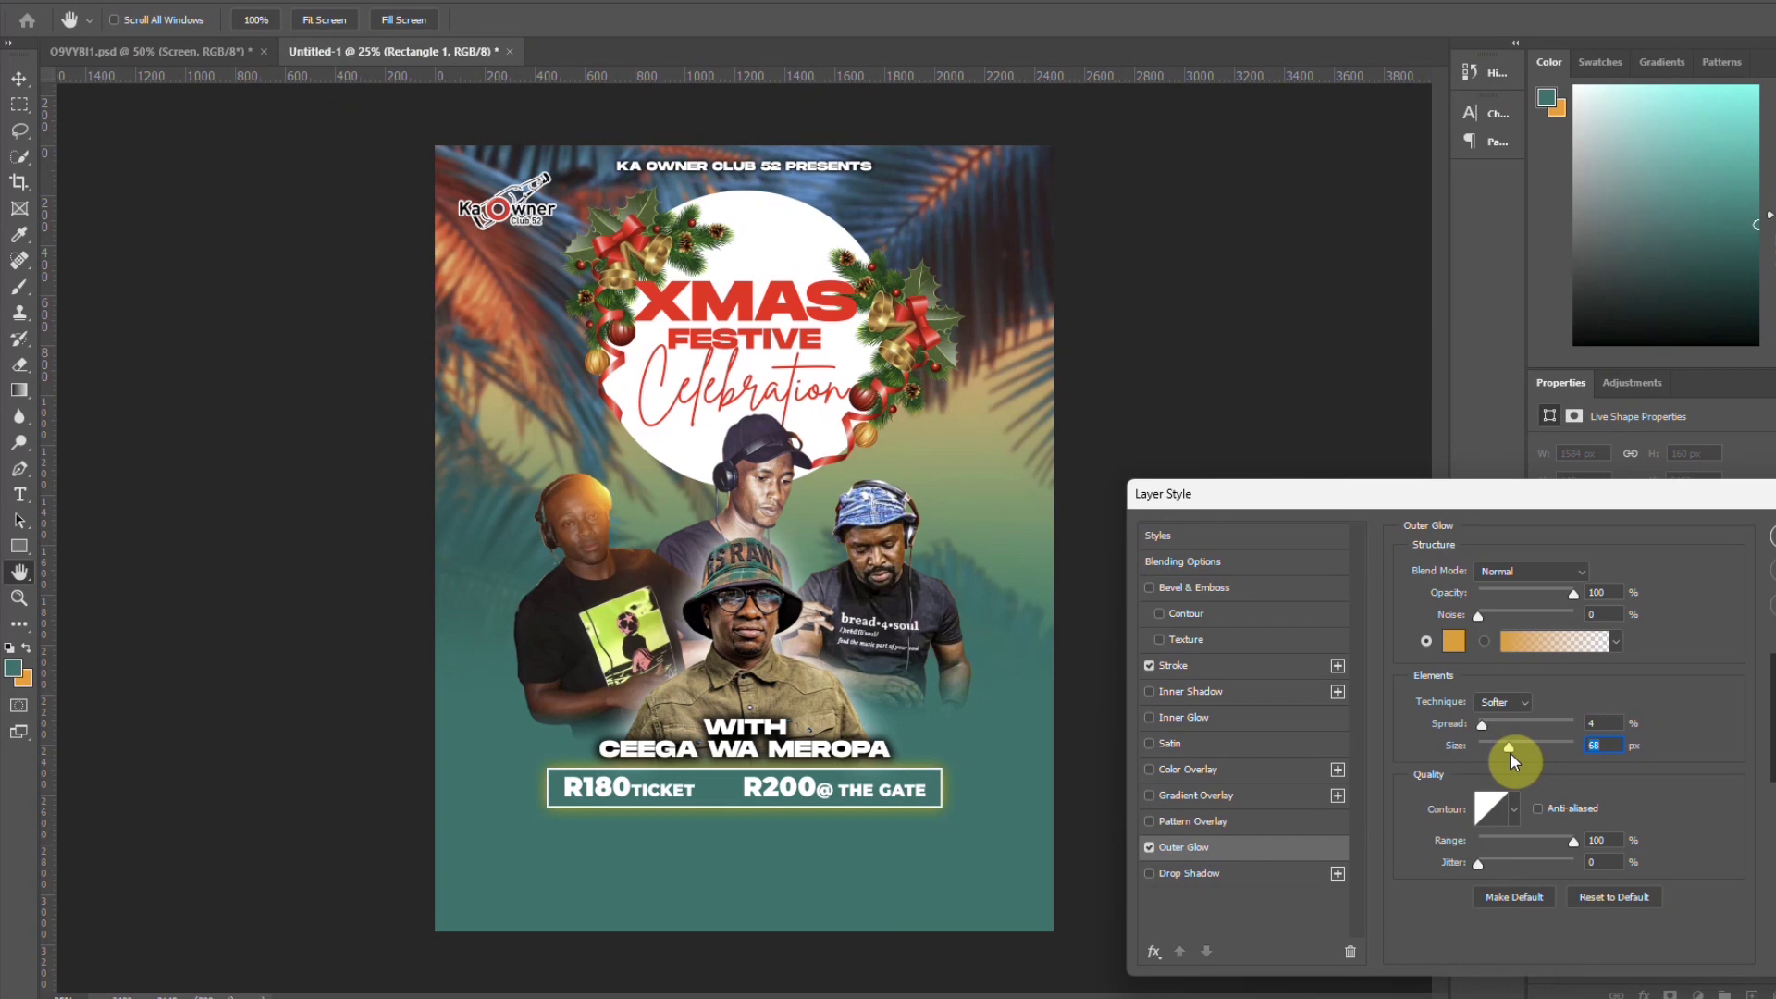
left_click(1769, 539)
Select the price text and its rectangle together and nudge them down until the rectangle is at Y 2504 px
key("v")
left_click_drag(902, 837, 938, 765)
key("Down")
key("Down")
key("Down")
key("Down")
key("Down")
key("Down")
key("Down")
key("Down")
key("Down")
key("Down")
key("Down")
key("Down")
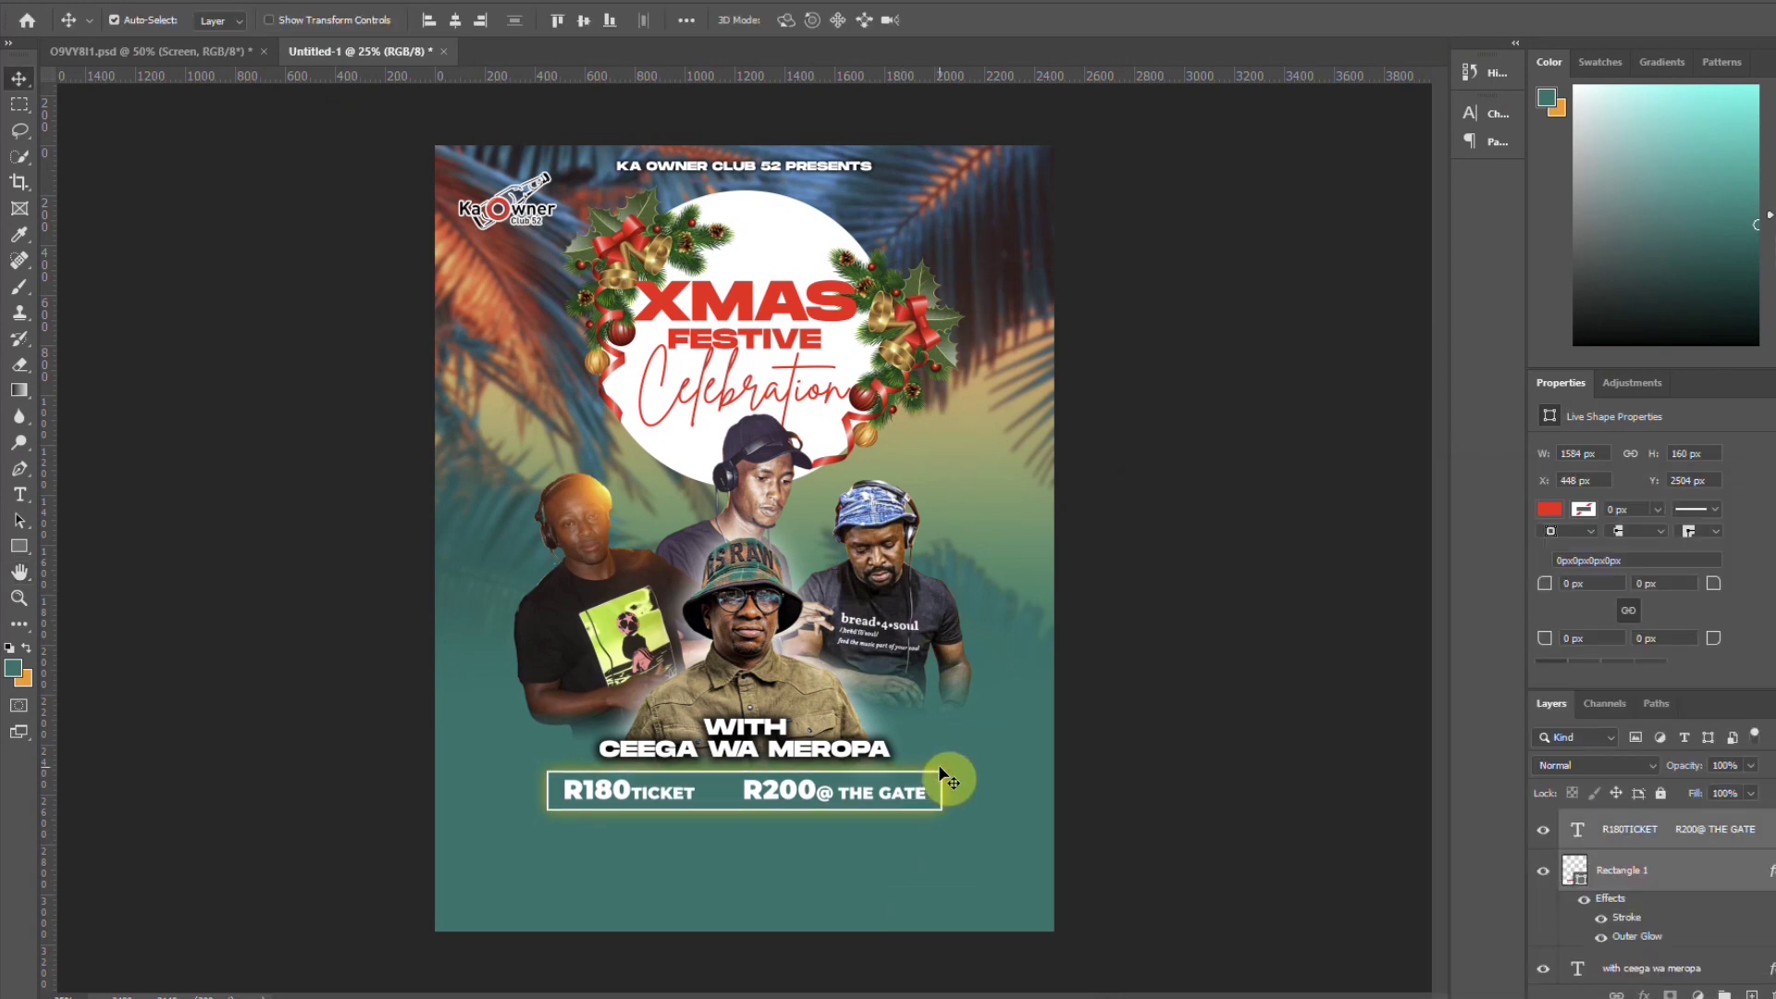
Try several contour presets on the price rectangle's outer glow and return it to the linear contour
left_click(1634, 936)
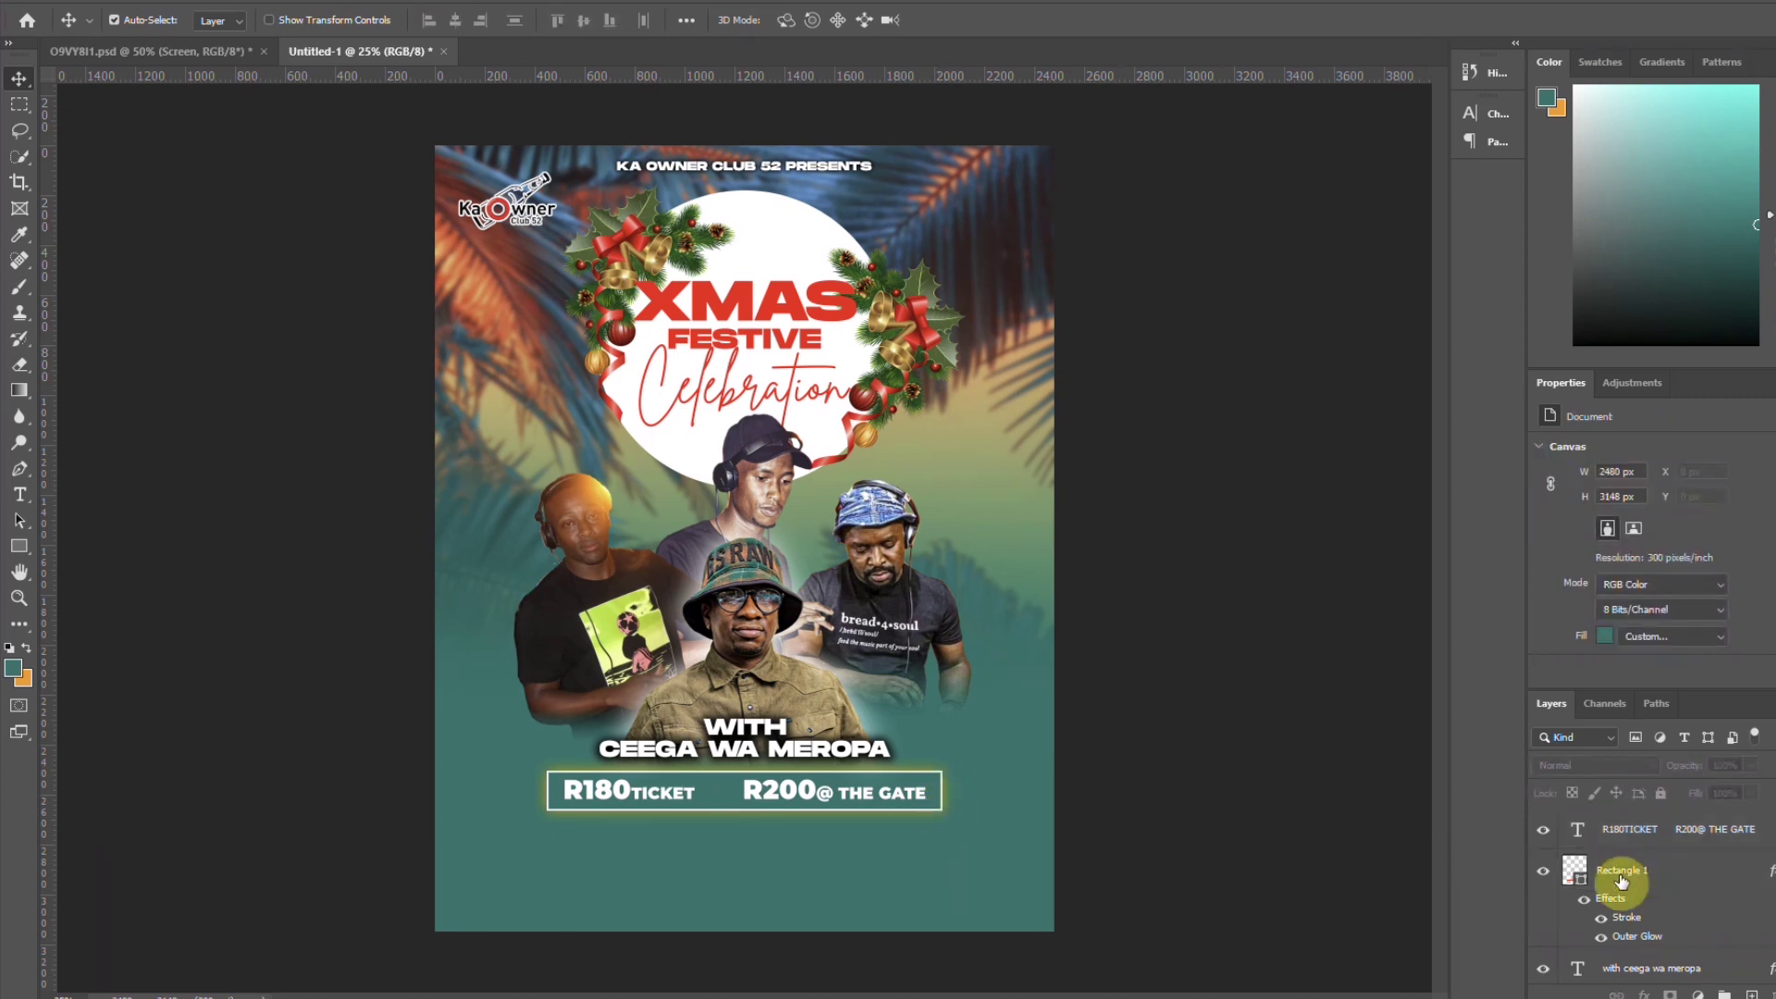
double_click(1637, 937)
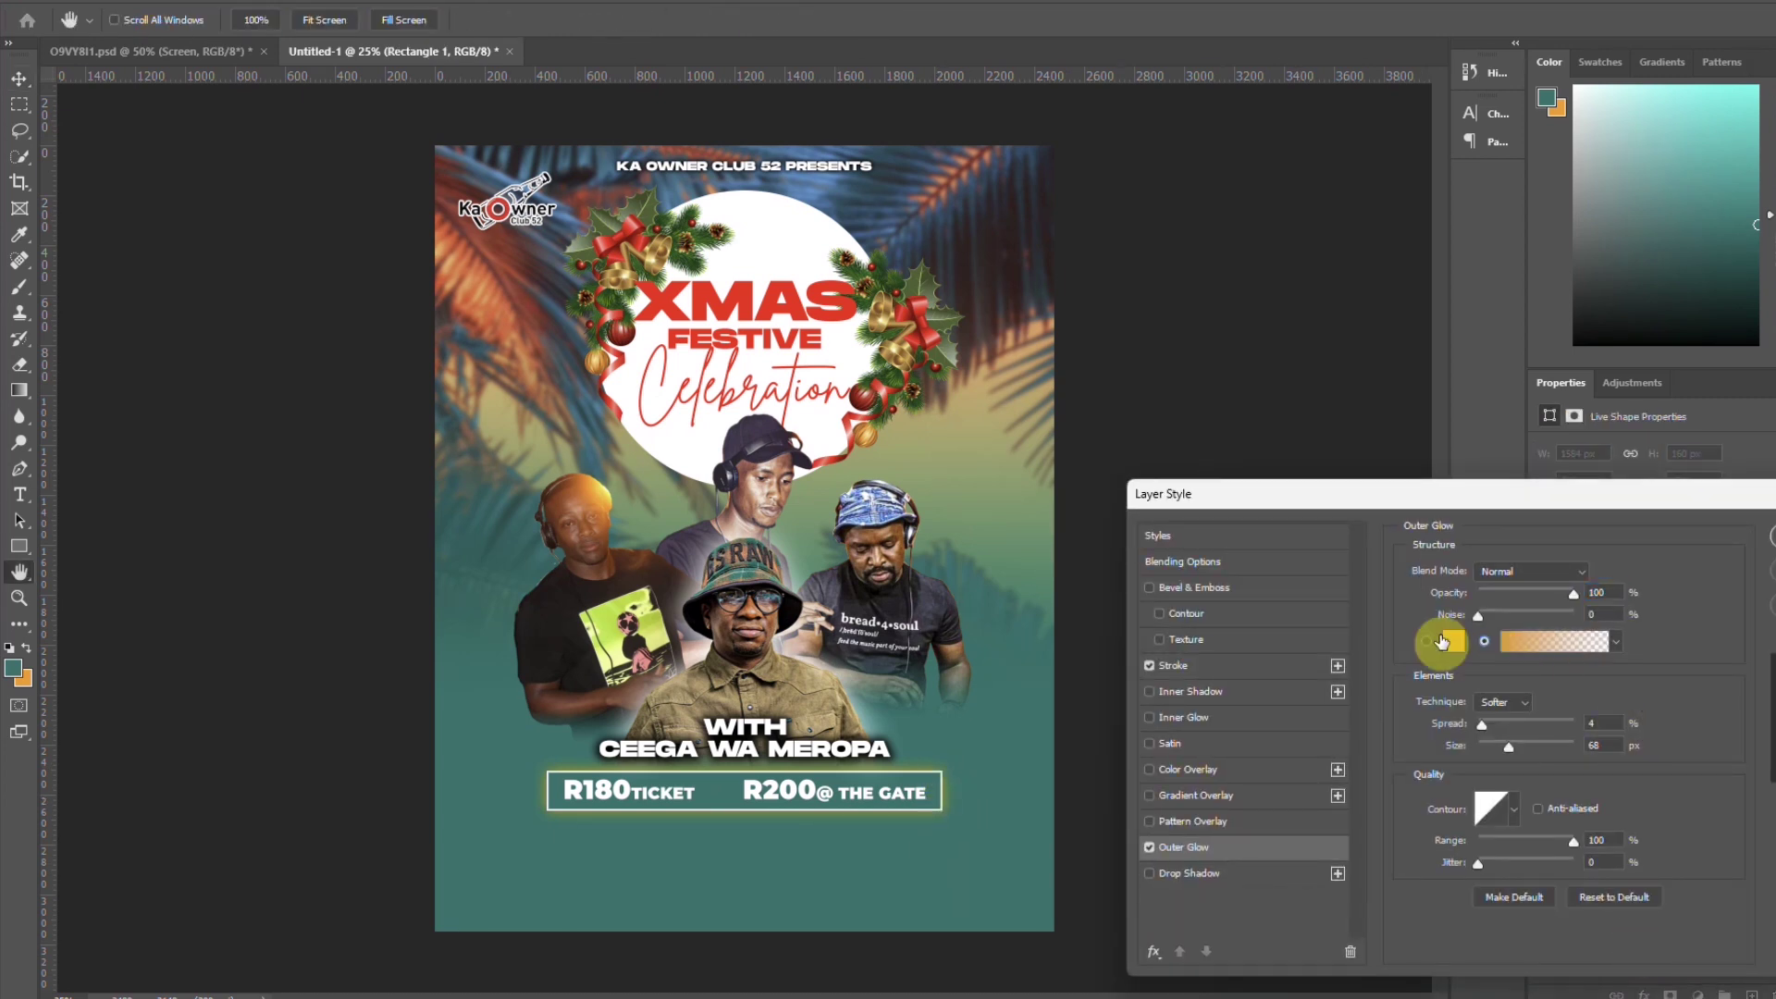
left_click(1515, 812)
left_click(1453, 889)
left_click(1455, 859)
left_click(1423, 860)
left_click(1552, 856)
left_click(1556, 890)
left_click(1524, 890)
left_click(1487, 890)
left_click(1457, 892)
left_click(1425, 894)
left_click(1396, 894)
left_click(1427, 862)
left_click(1456, 861)
left_click(1488, 864)
left_click(1384, 866)
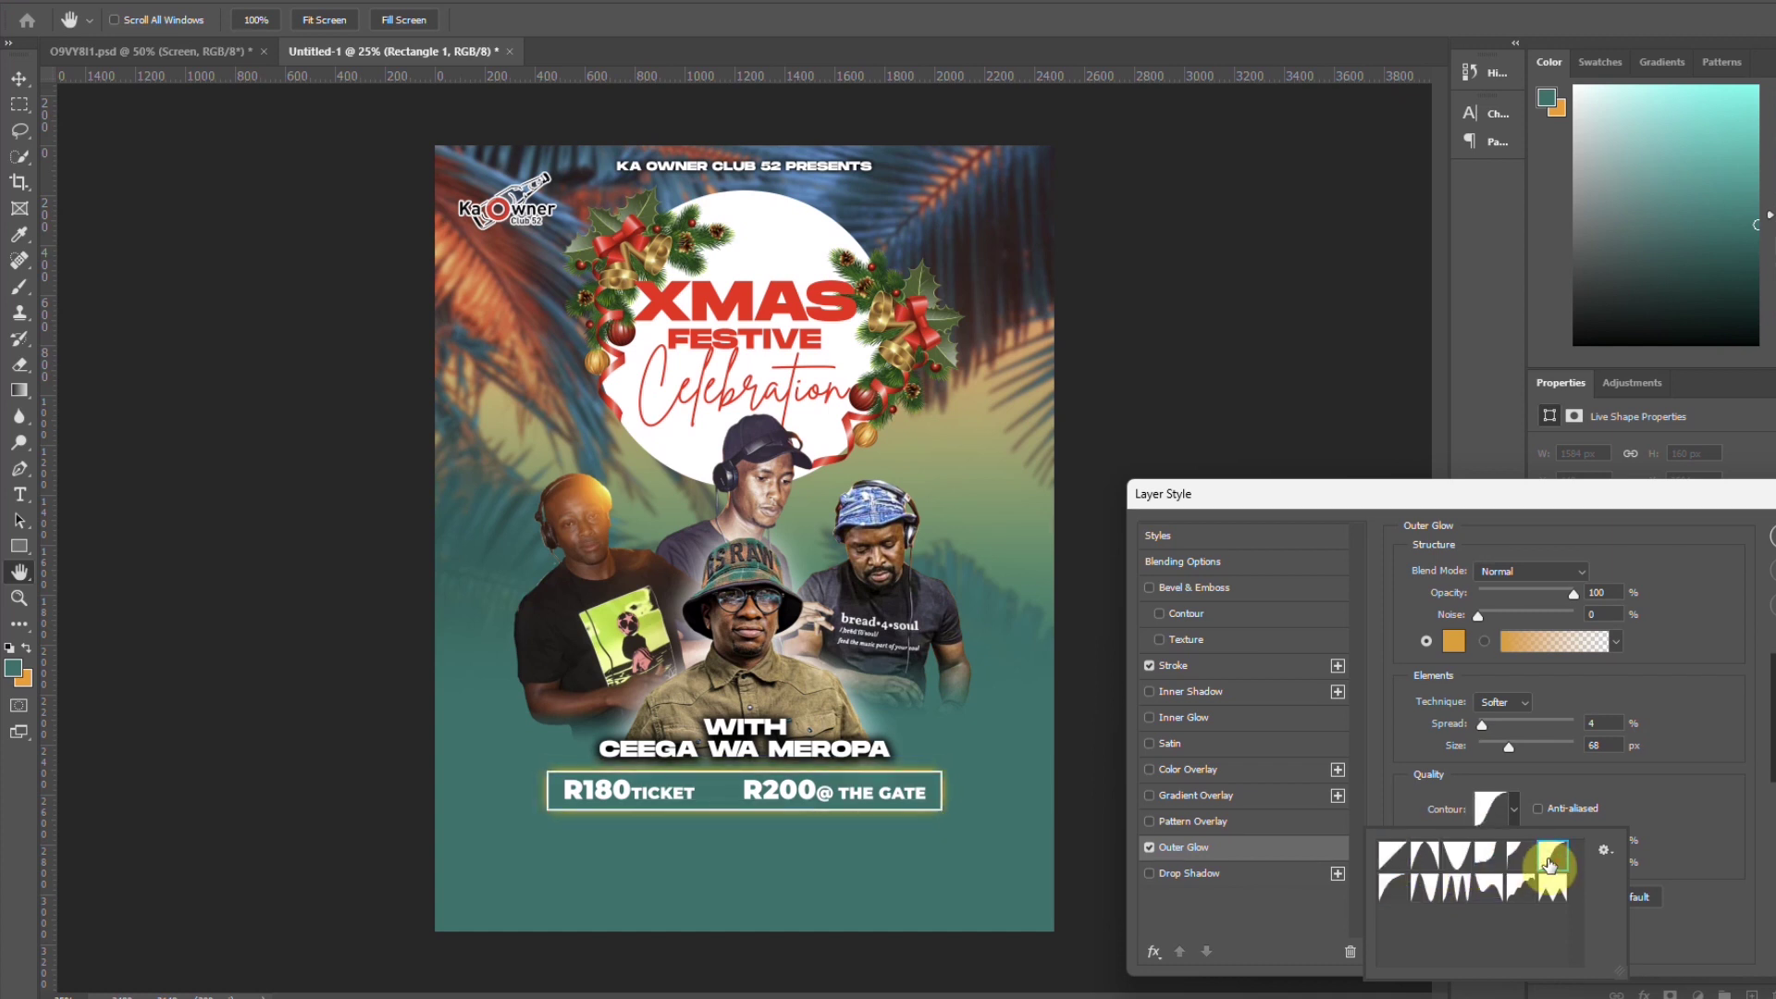
Set the price rectangle's outer glow to 6% spread and 77% range
left_click_drag(1484, 726, 1440, 745)
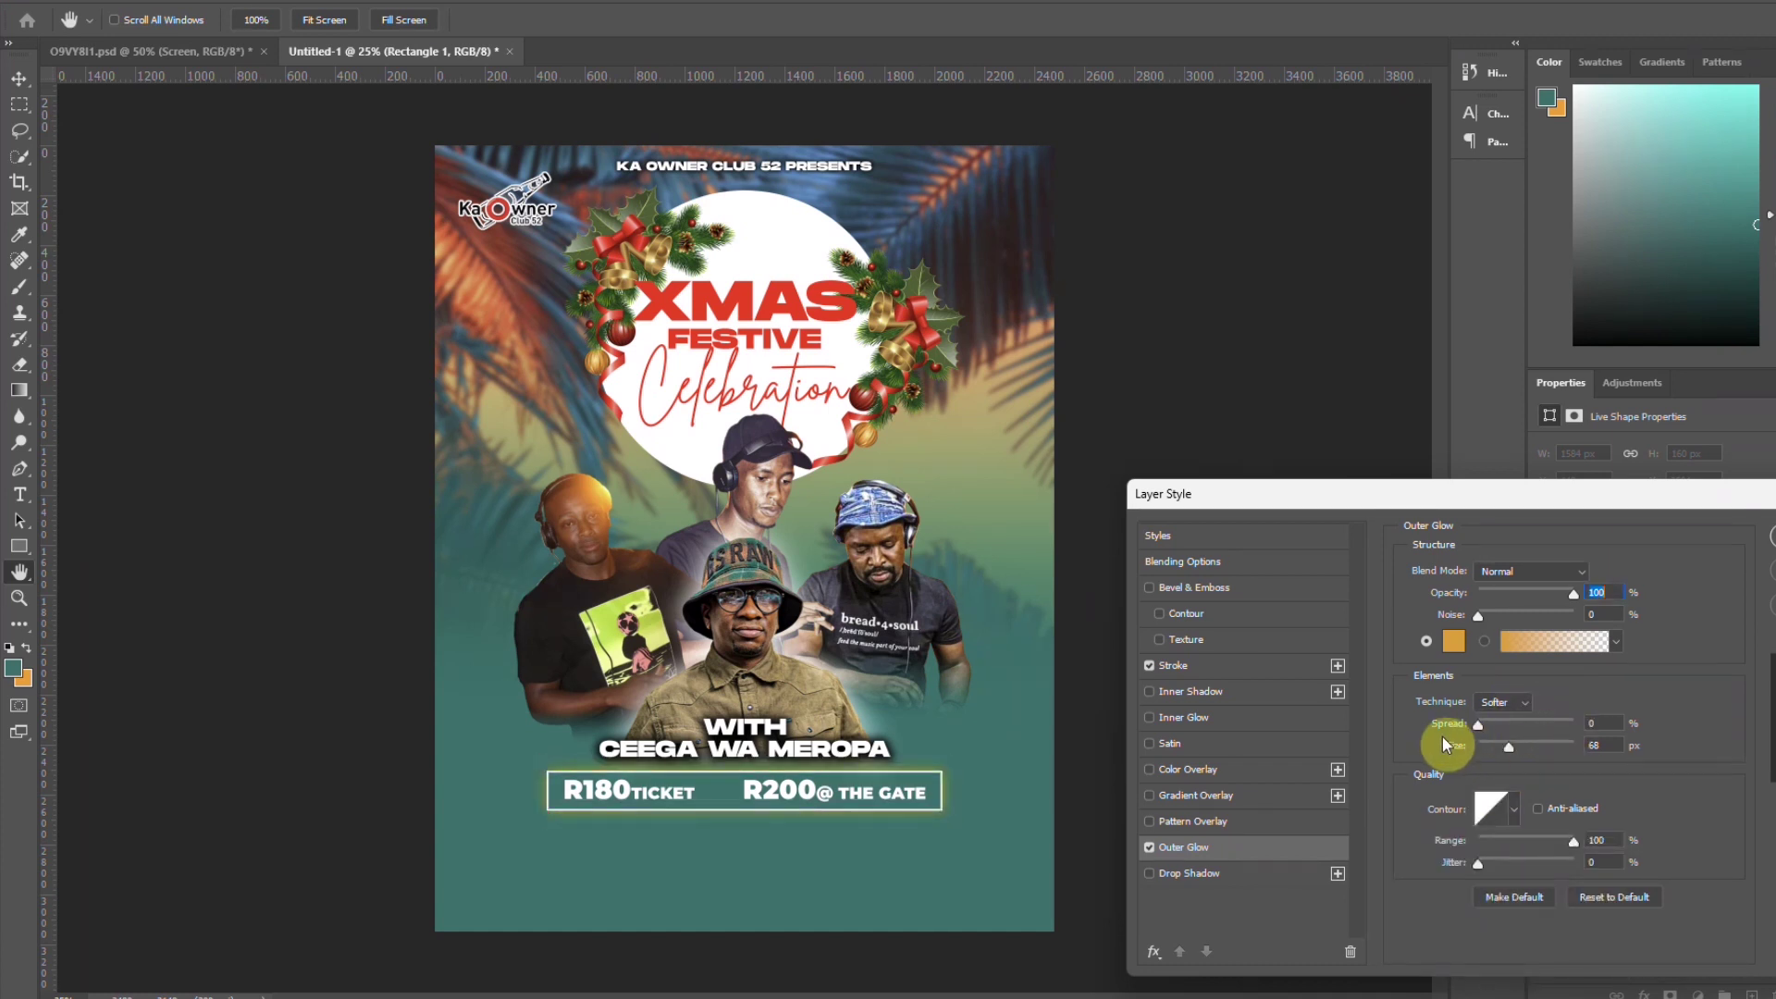
left_click_drag(1523, 838, 1553, 838)
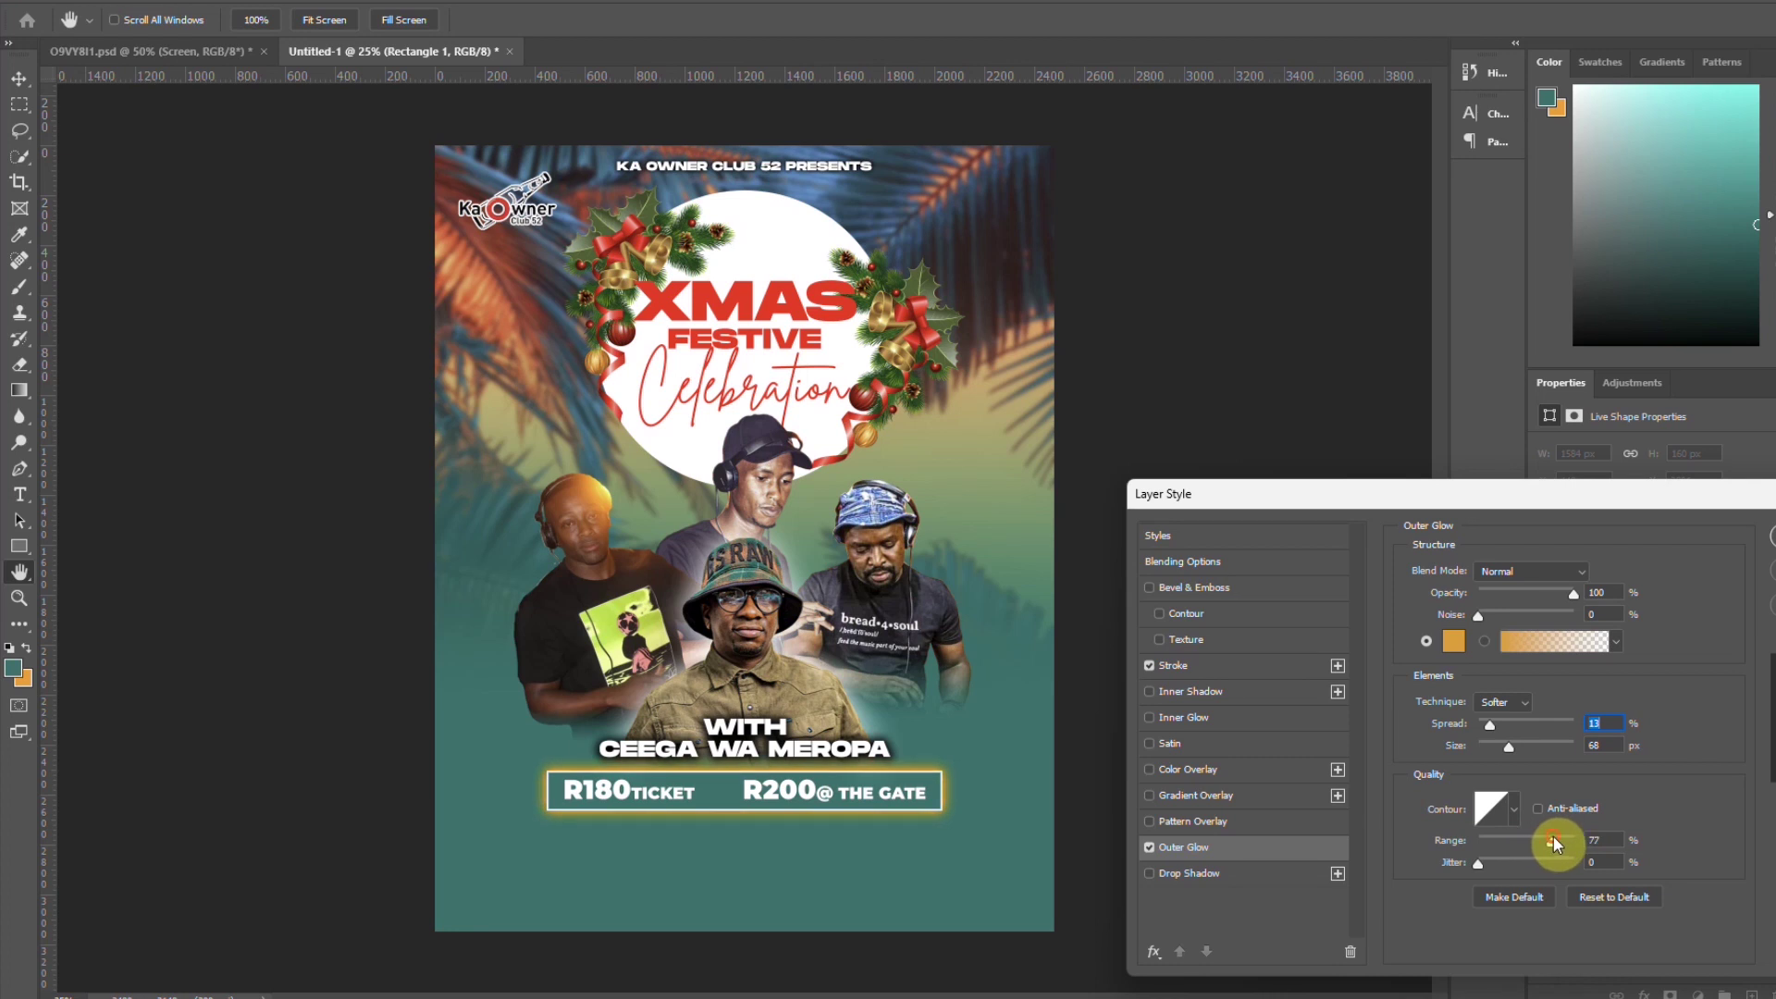
left_click_drag(1497, 728, 1488, 732)
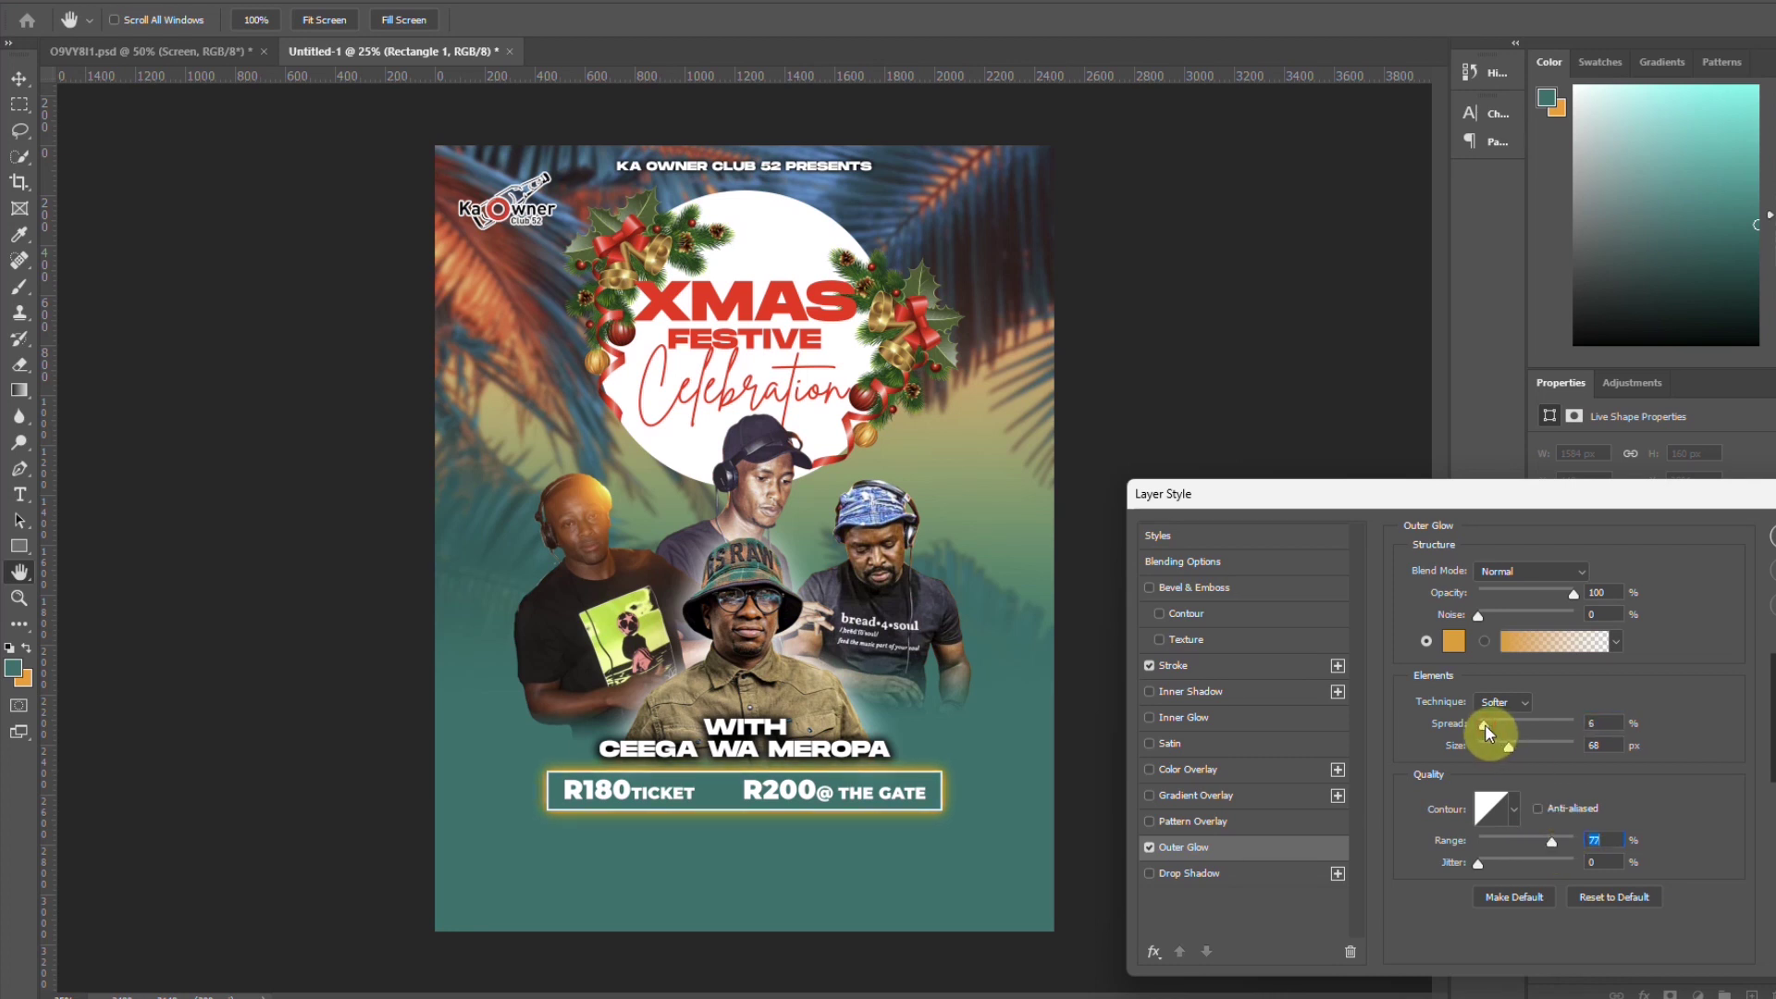
With the outer glow switched off, add an inner shadow and an orange inner glow of 100% opacity and 40 px size to the price rectangle
left_click(1149, 847)
left_click(1193, 695)
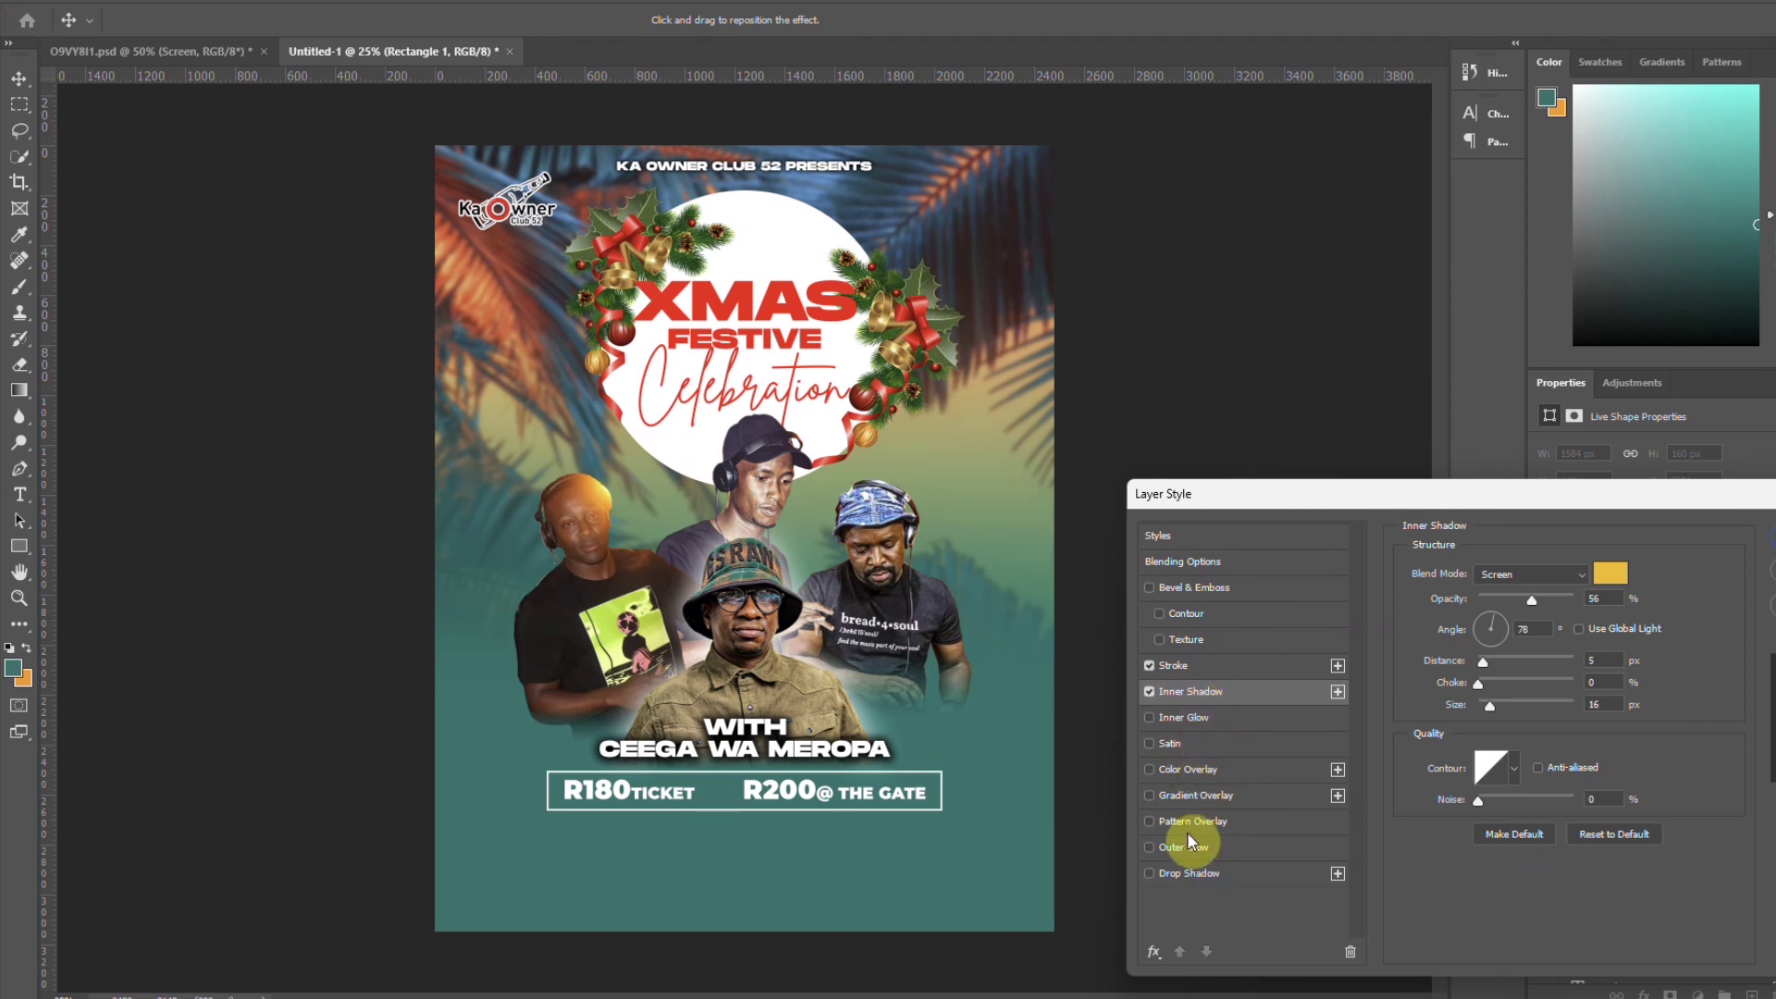
left_click(1171, 717)
left_click(1455, 646)
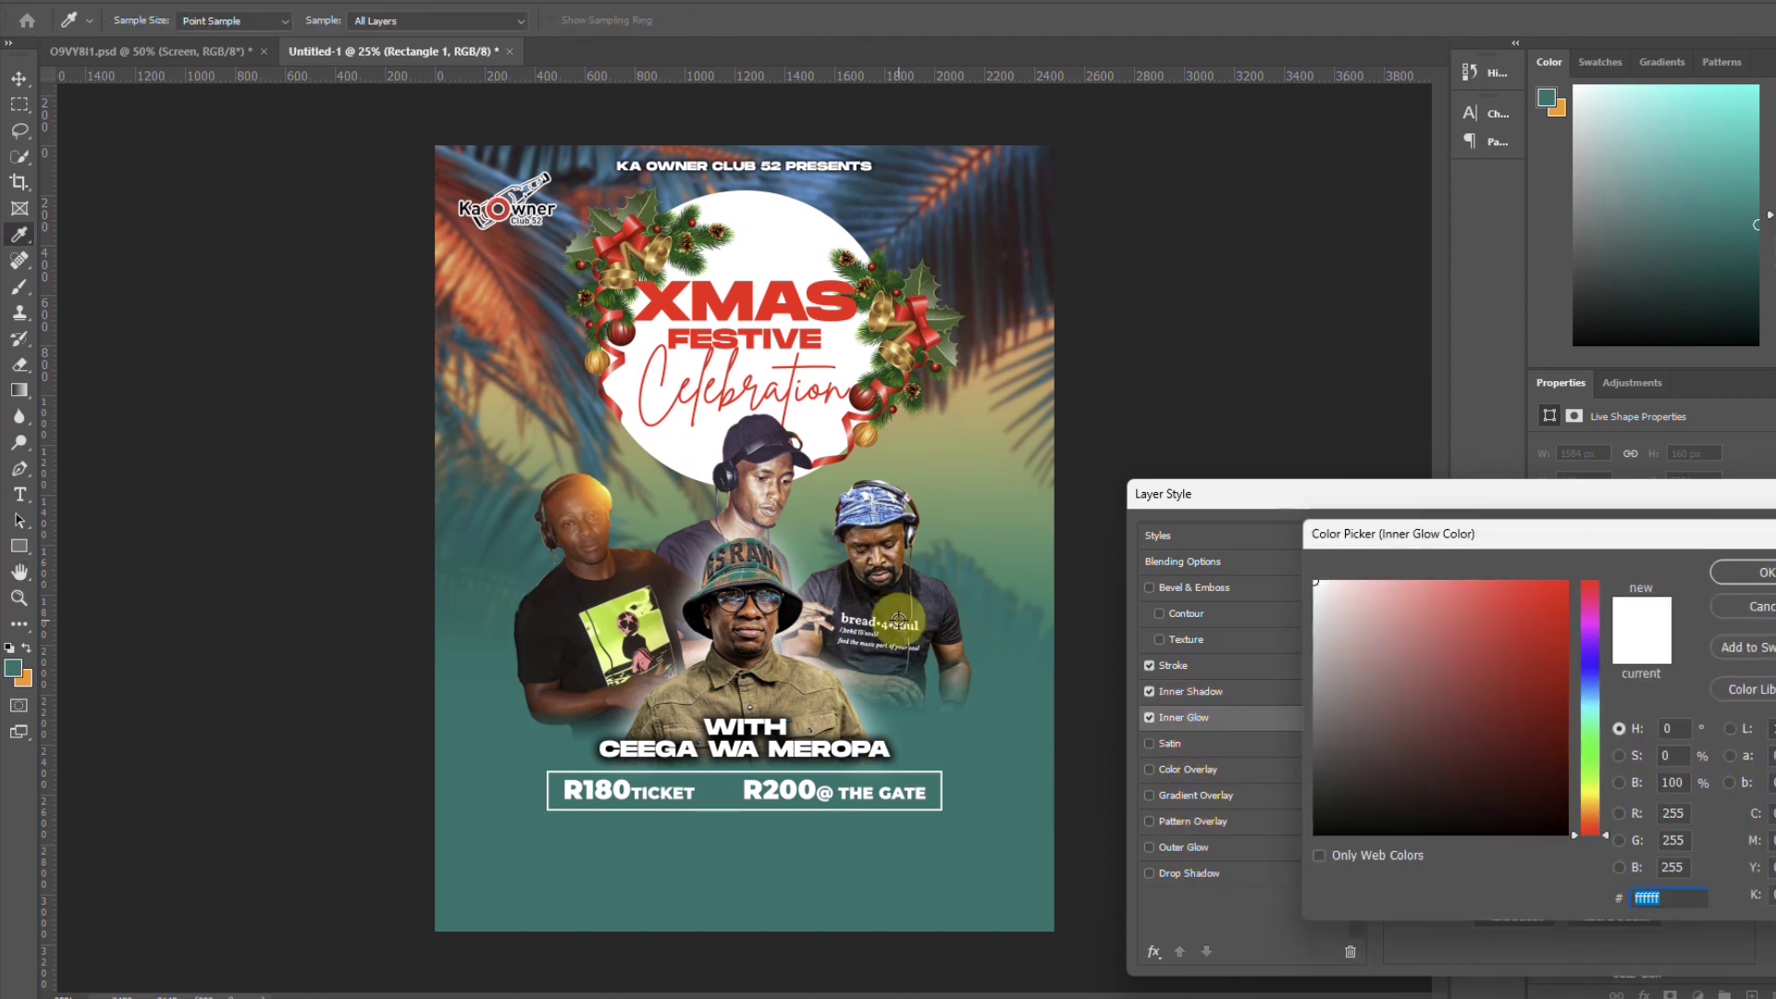
left_click_drag(1476, 671, 1597, 561)
left_click(1761, 574)
left_click_drag(1512, 771, 1498, 777)
left_click_drag(1521, 595, 1584, 596)
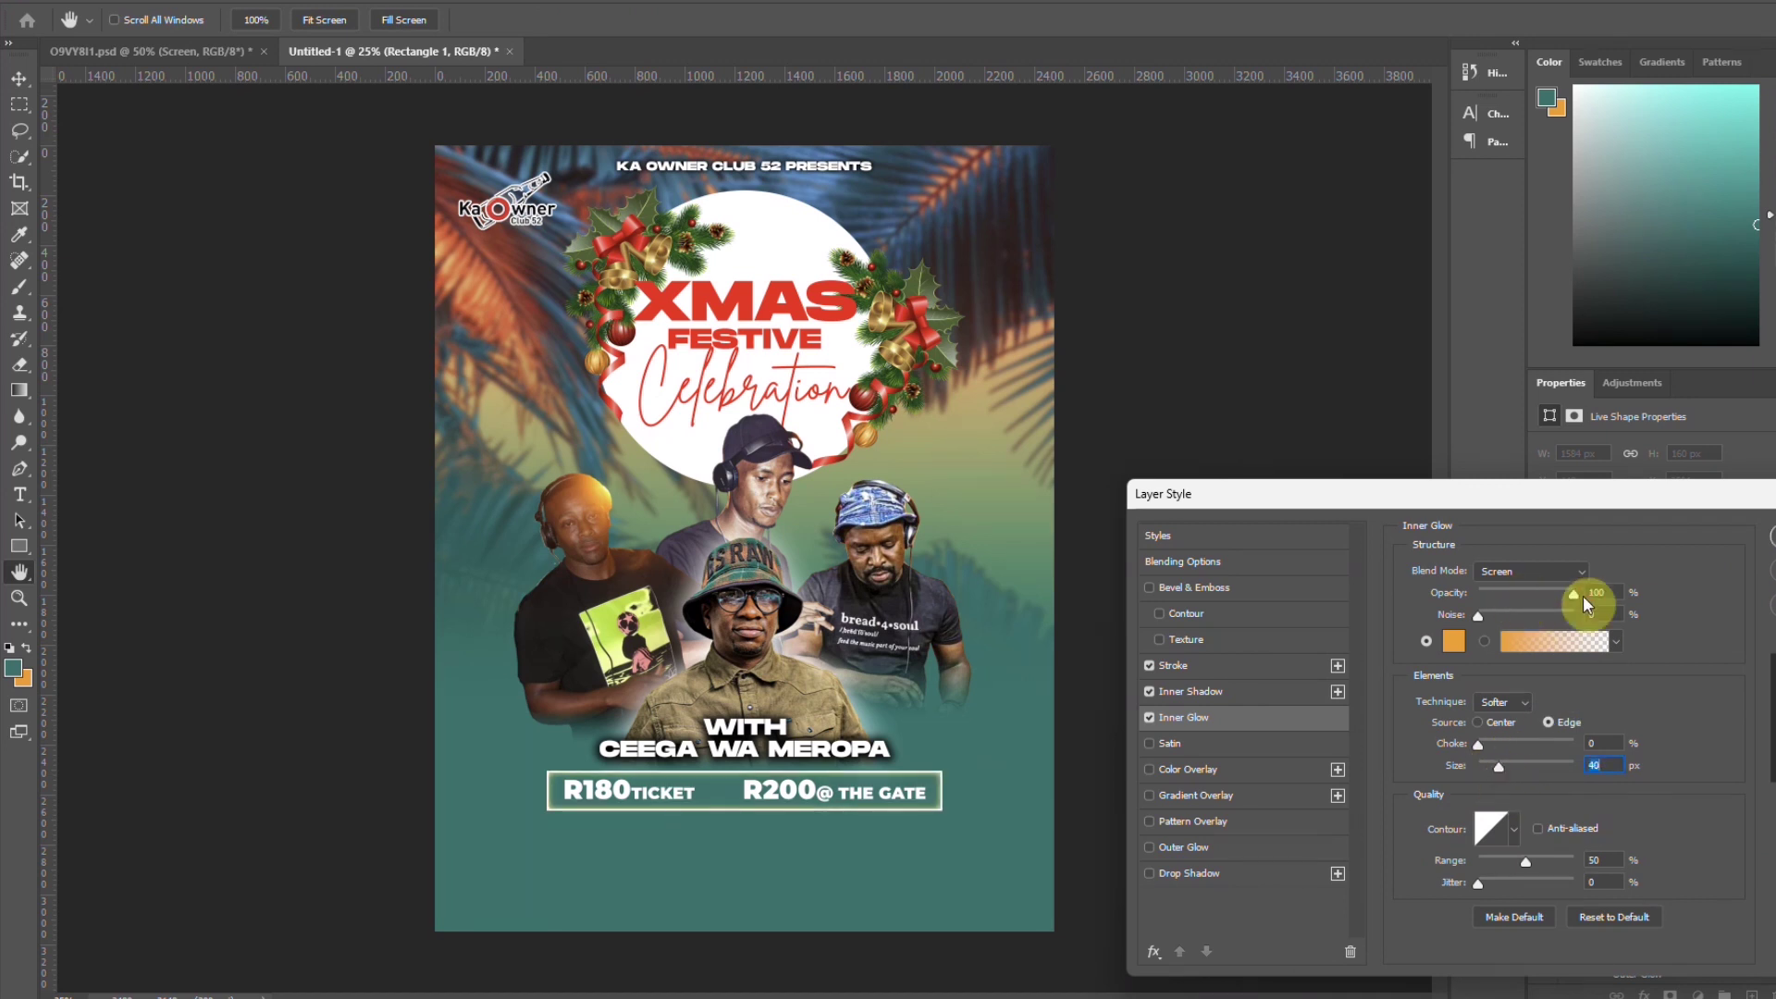
Turn the price rectangle's outer glow back on, fine-tune the glow and apply the layer style
left_click(1149, 848)
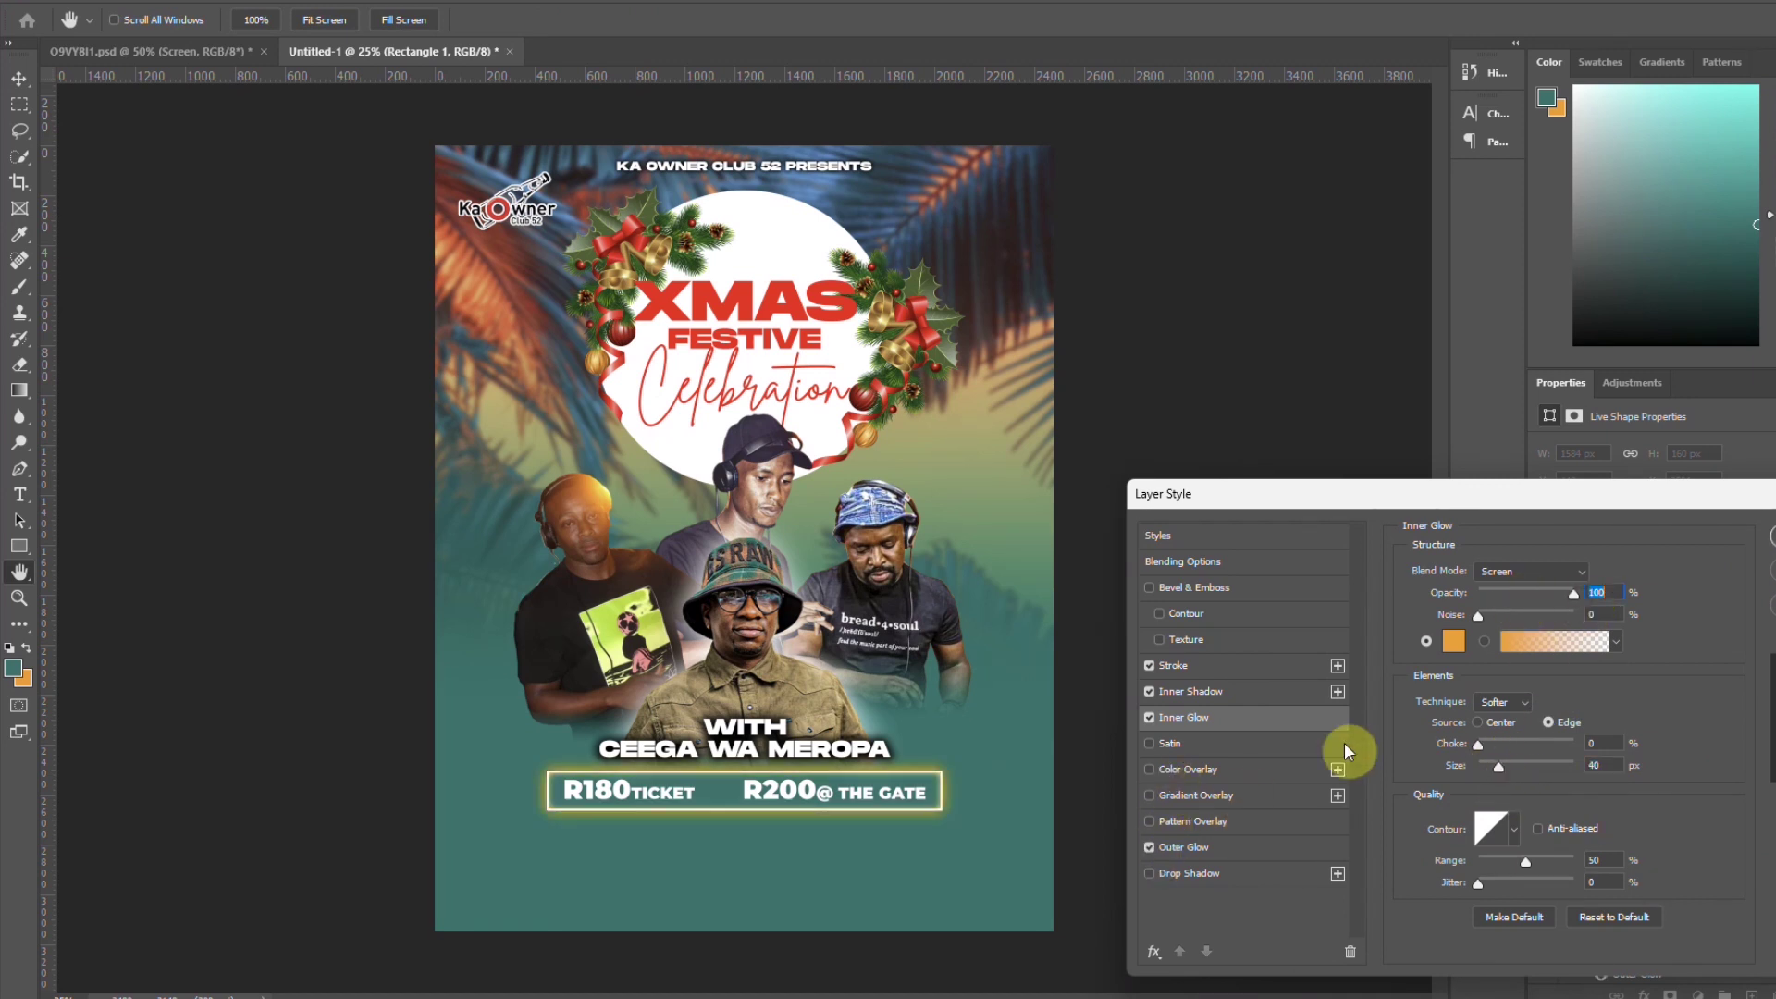
left_click_drag(1488, 763, 1504, 747)
left_click(1193, 847)
key("Return")
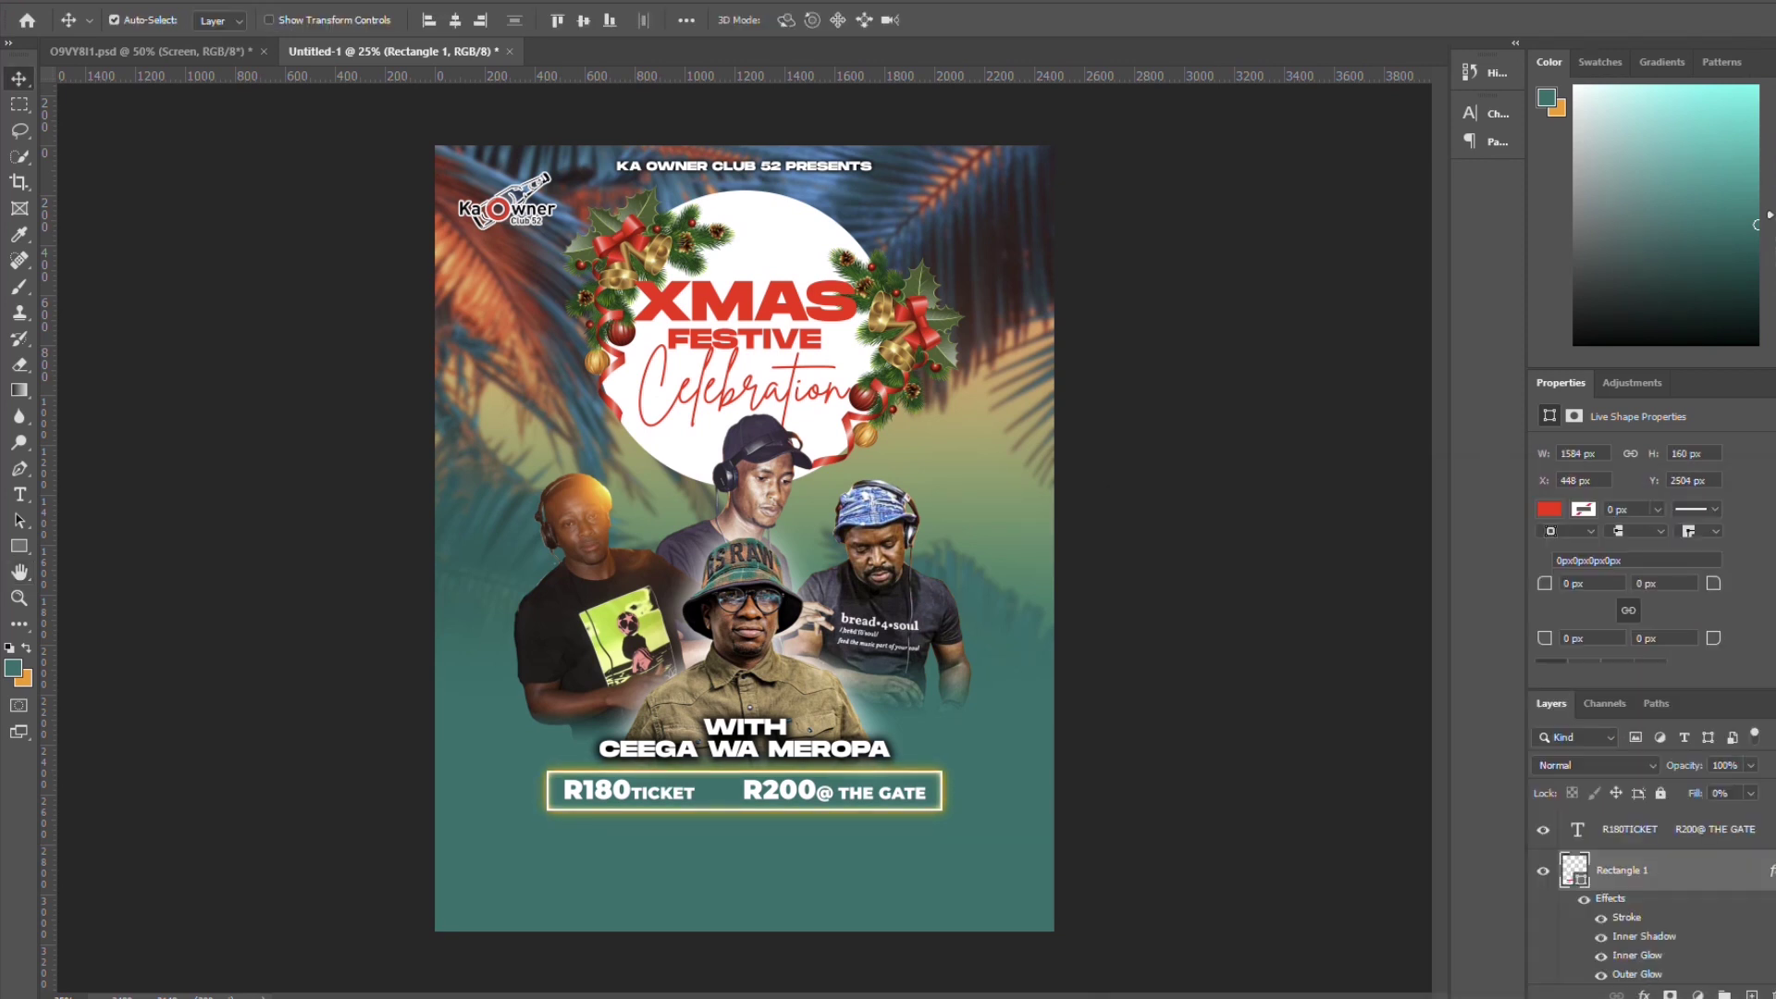
Draw a red 1576 x 128 px rectangle directly beneath the price frame
left_click(18, 546)
left_click(665, 846)
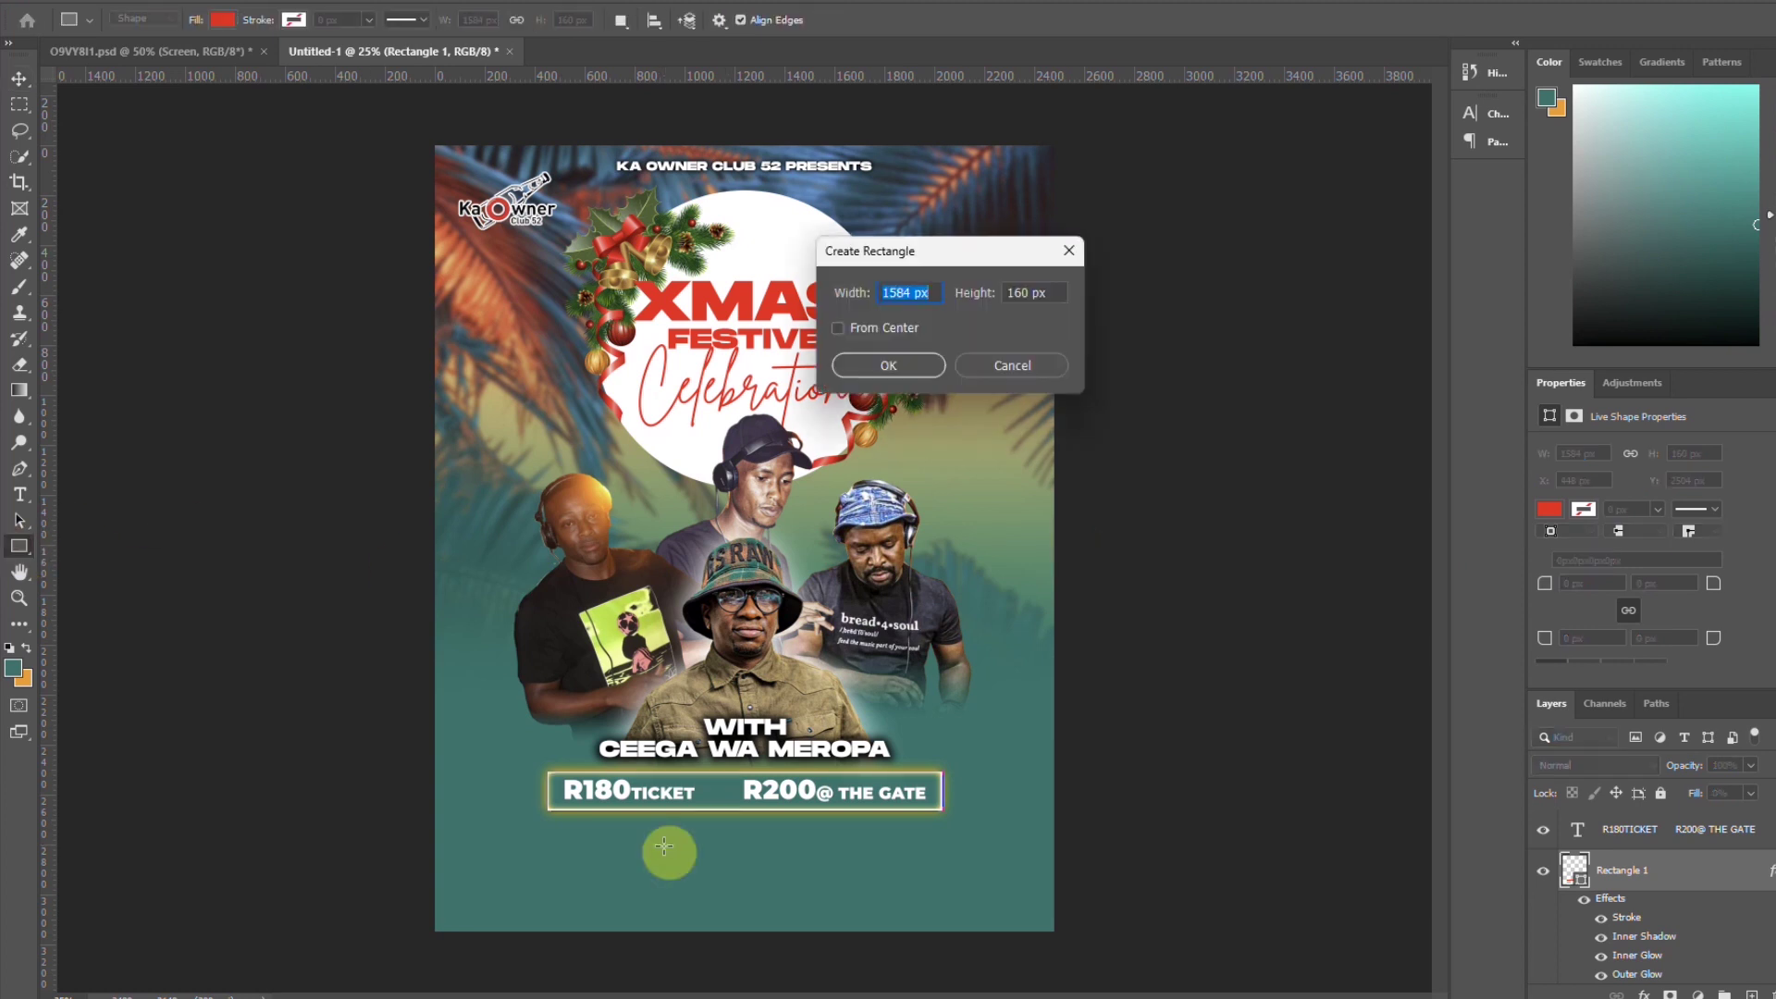
left_click(1014, 369)
left_click_drag(549, 816, 943, 849)
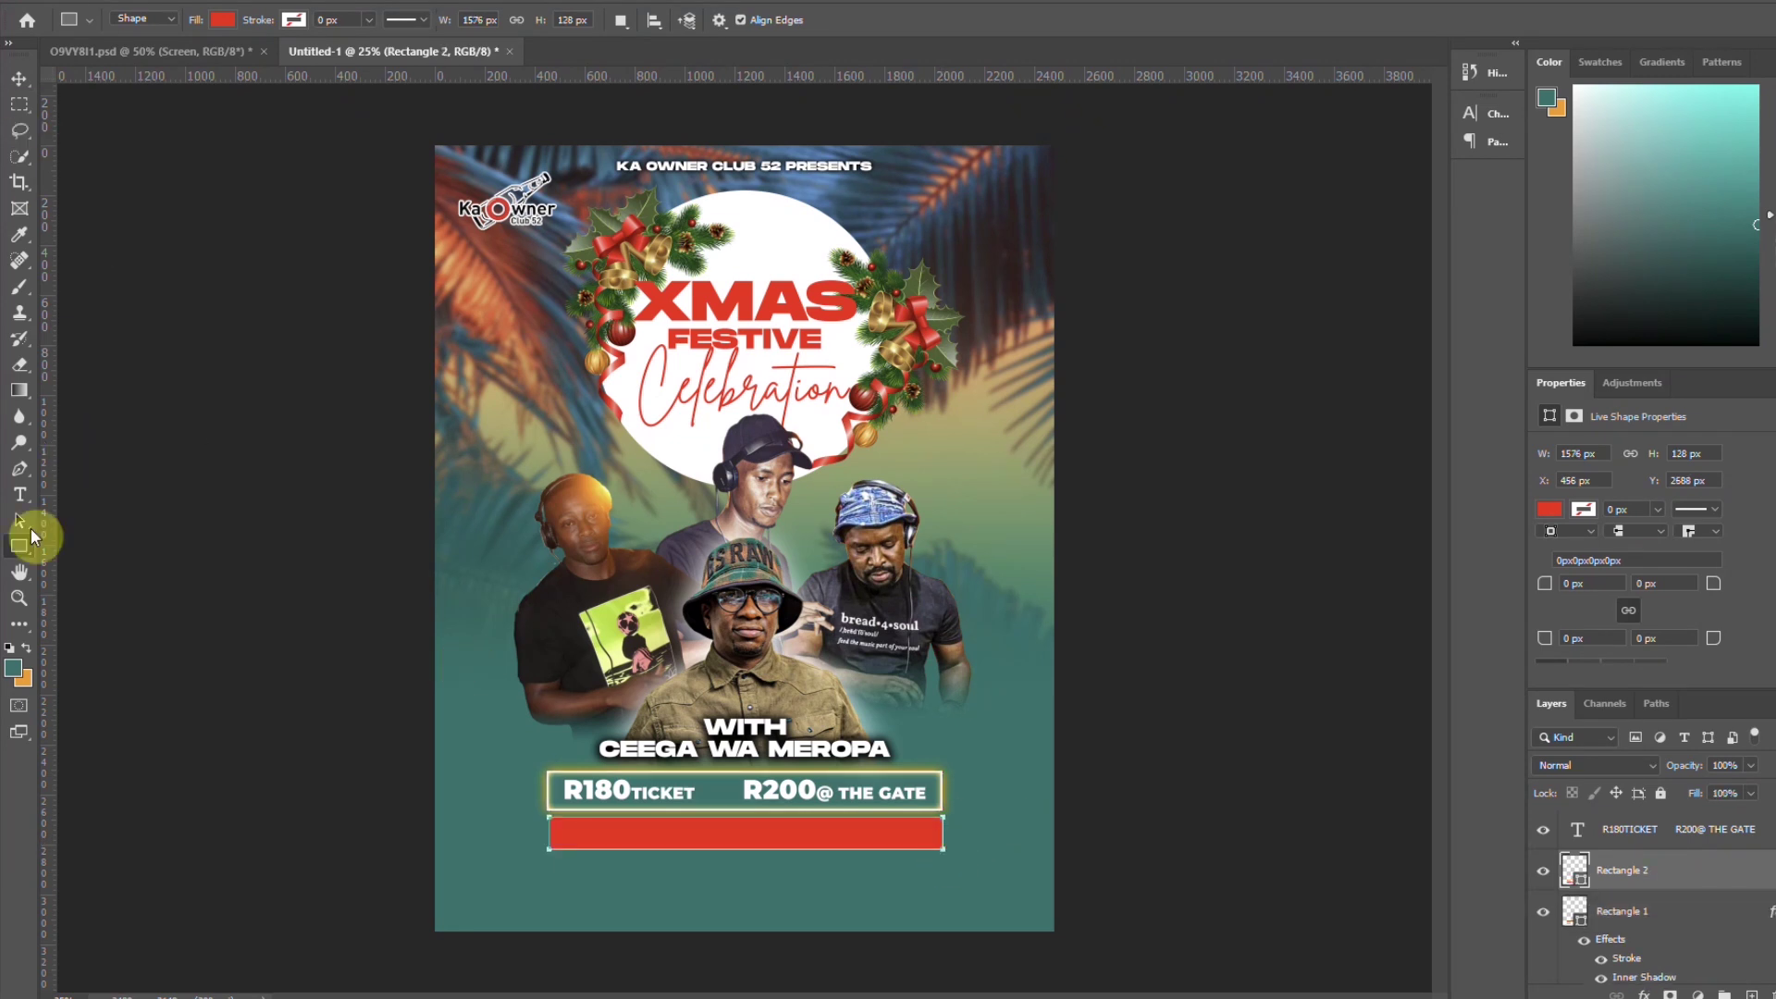
Add the text DENIM WITH BLACK SNEAKERS below the red bar
left_click(20, 495)
left_click(662, 891)
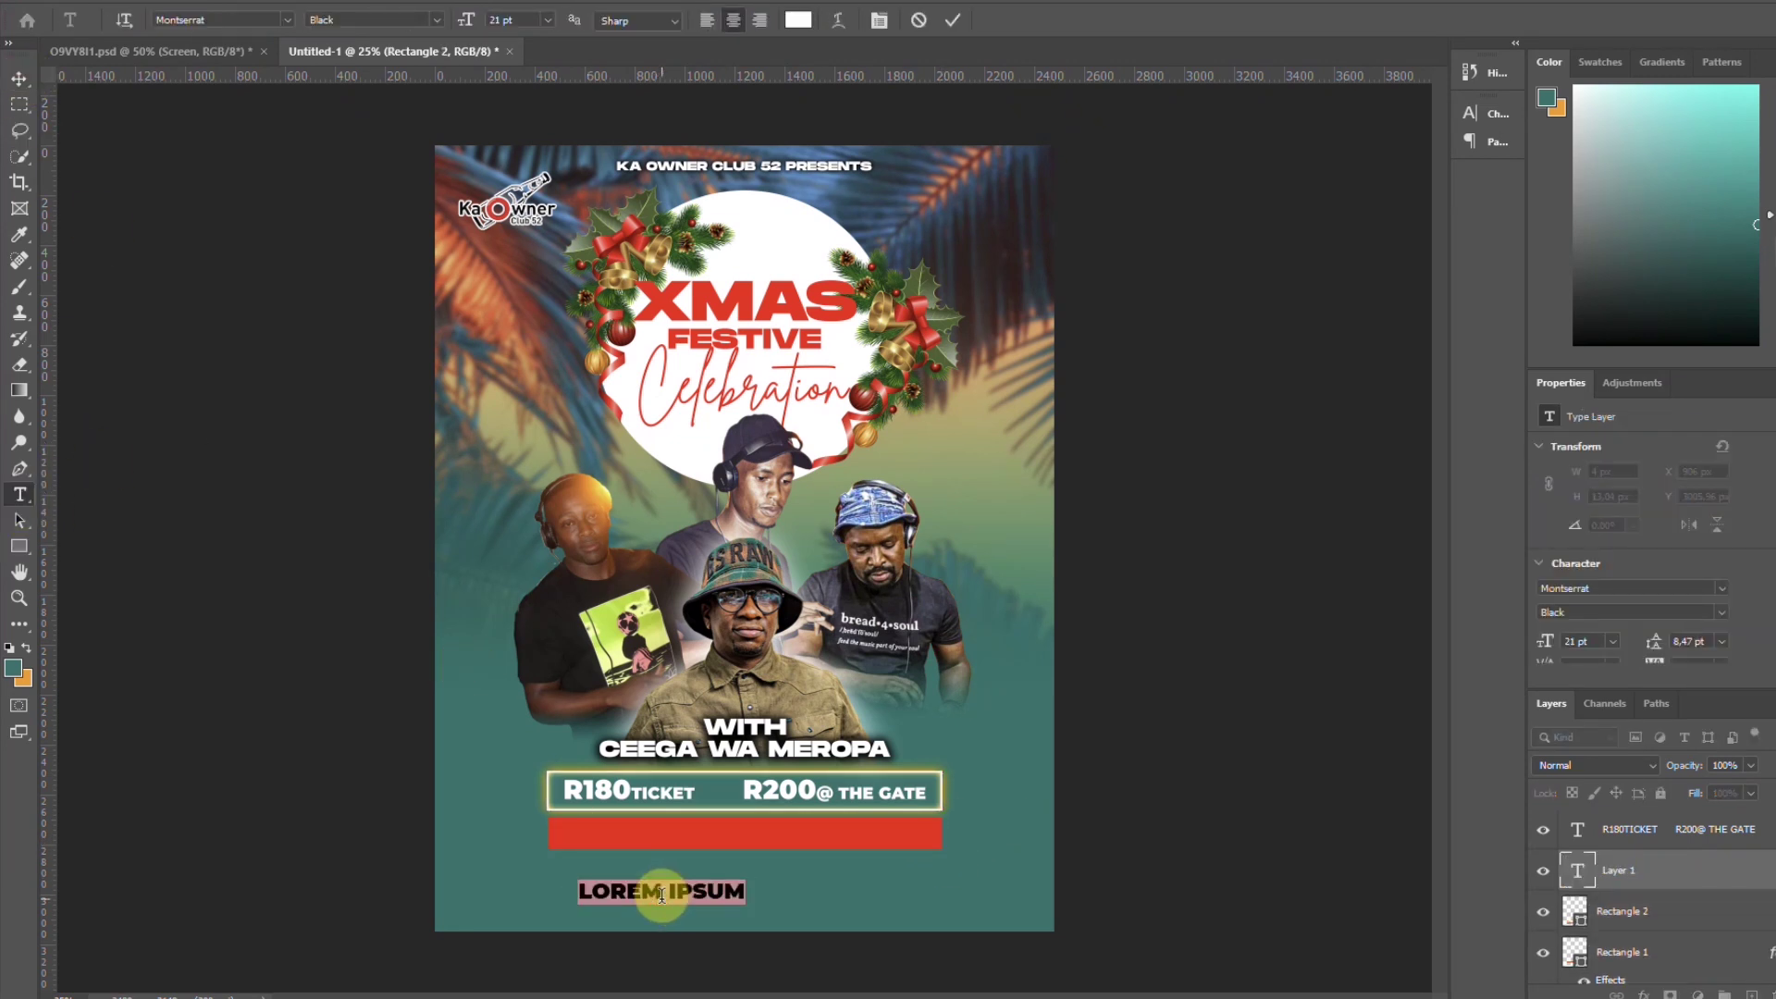
type("DENIM WITH BLACK")
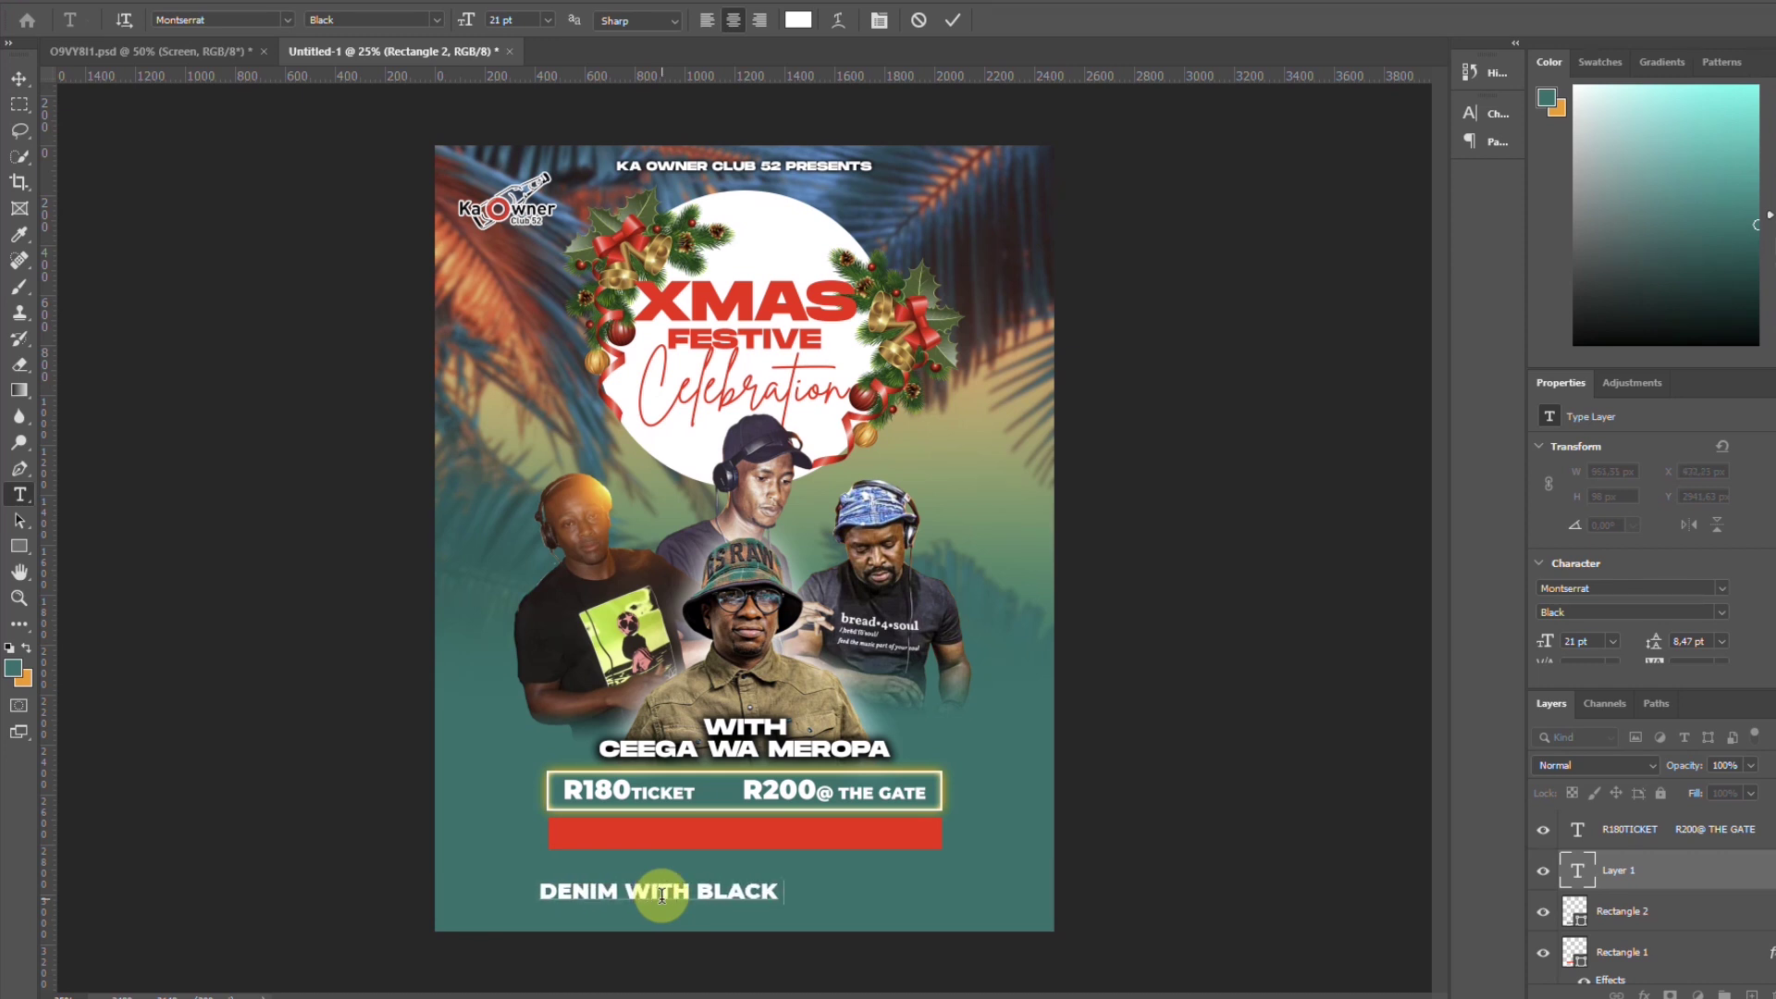
type(" SNEAKERS")
left_click(20, 78)
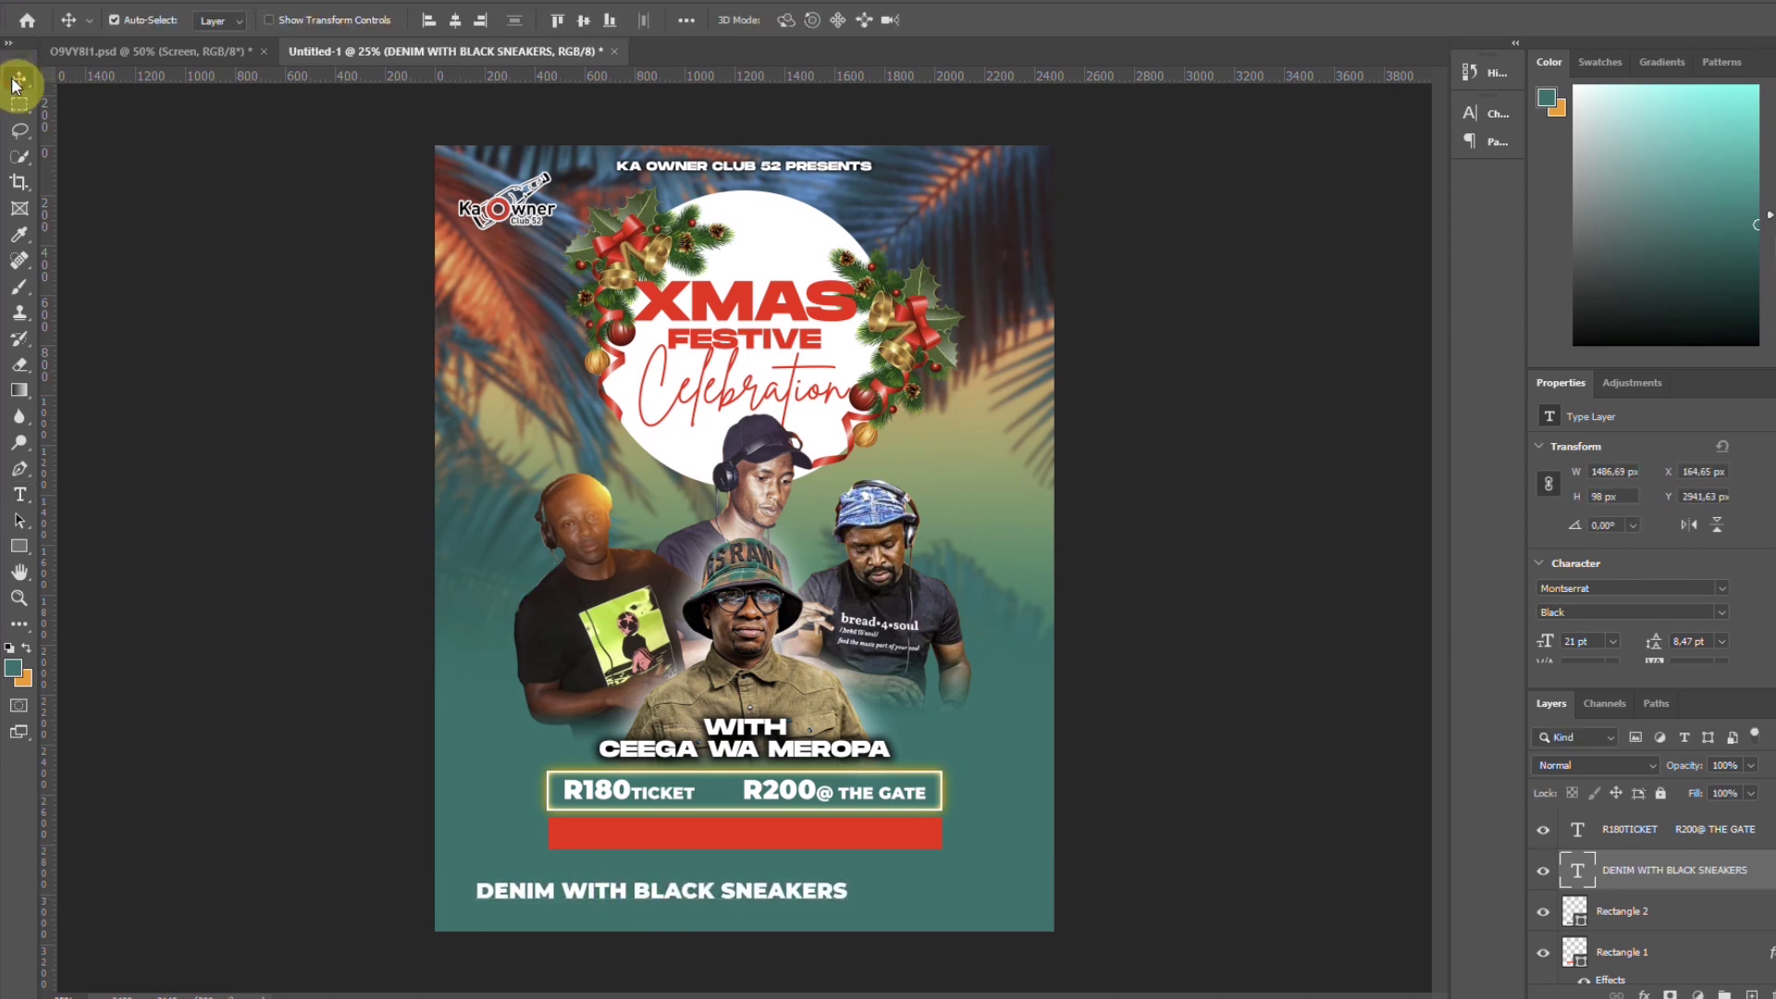
Set the dress-code text to Montserrat ExtraBold at 22 pt and centre it horizontally on the poster
left_click(1720, 612)
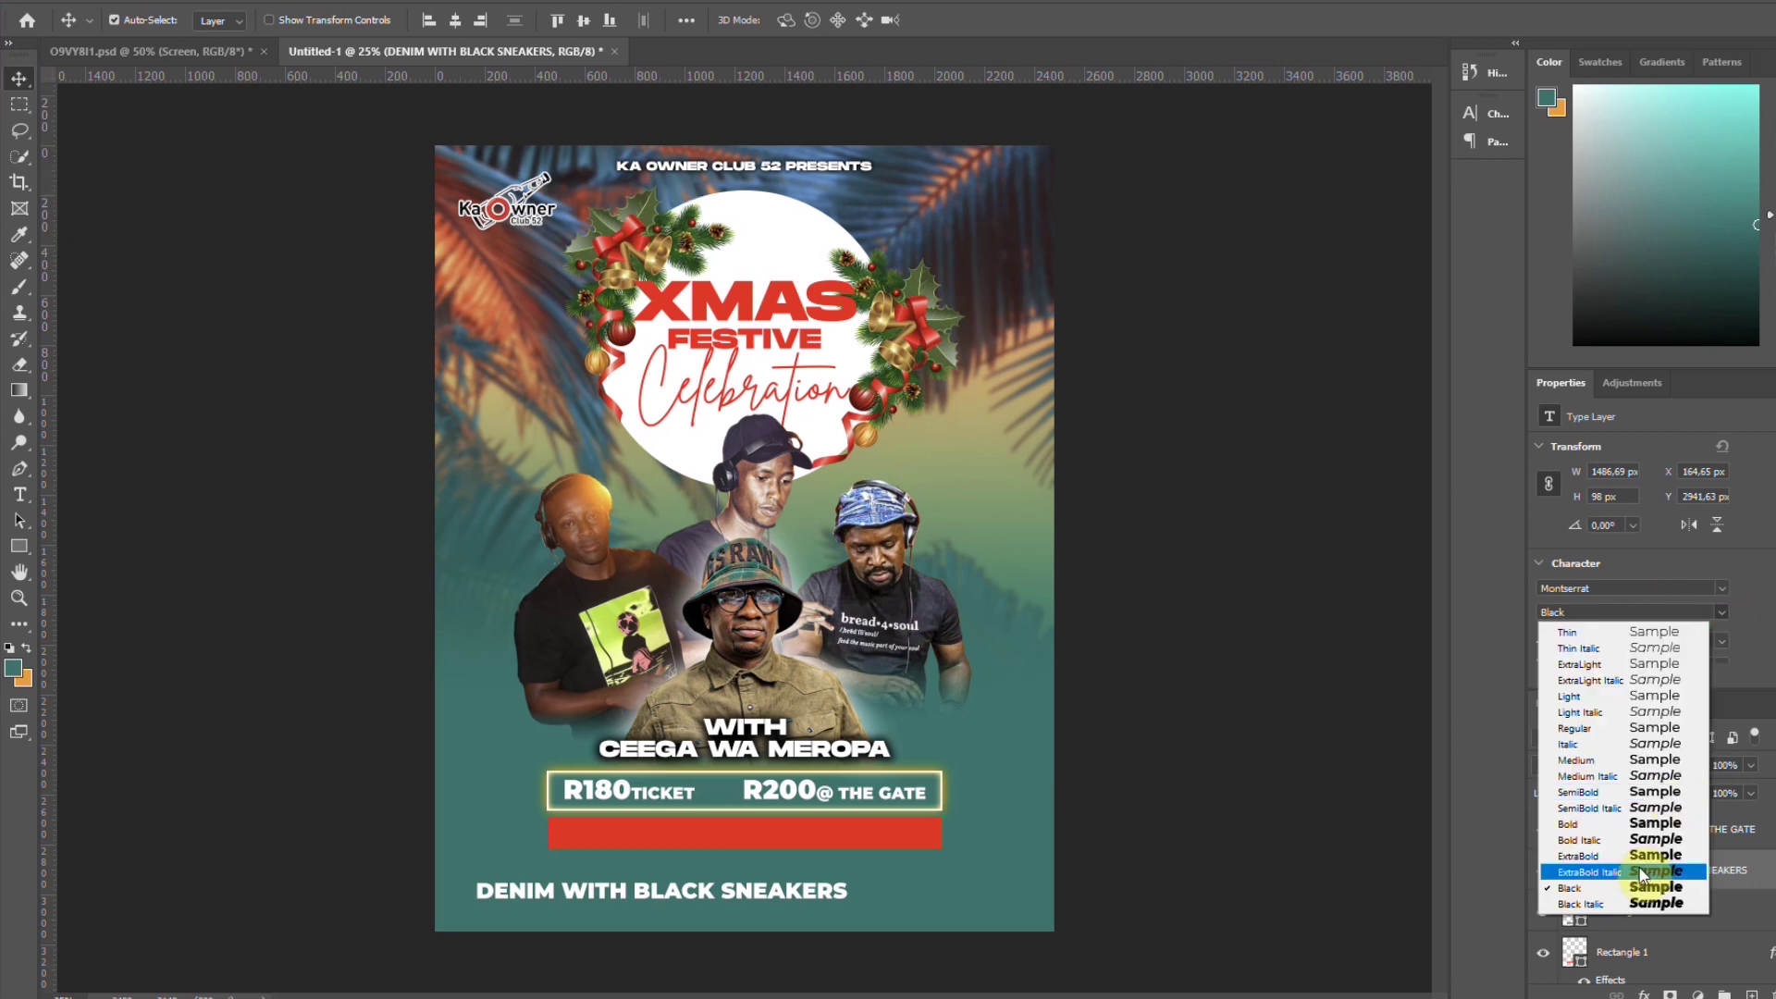
left_click(1591, 874)
left_click(1576, 641)
key("Down")
key("Down")
key("Down")
key("Down")
key("Down")
key("Down")
key("Down")
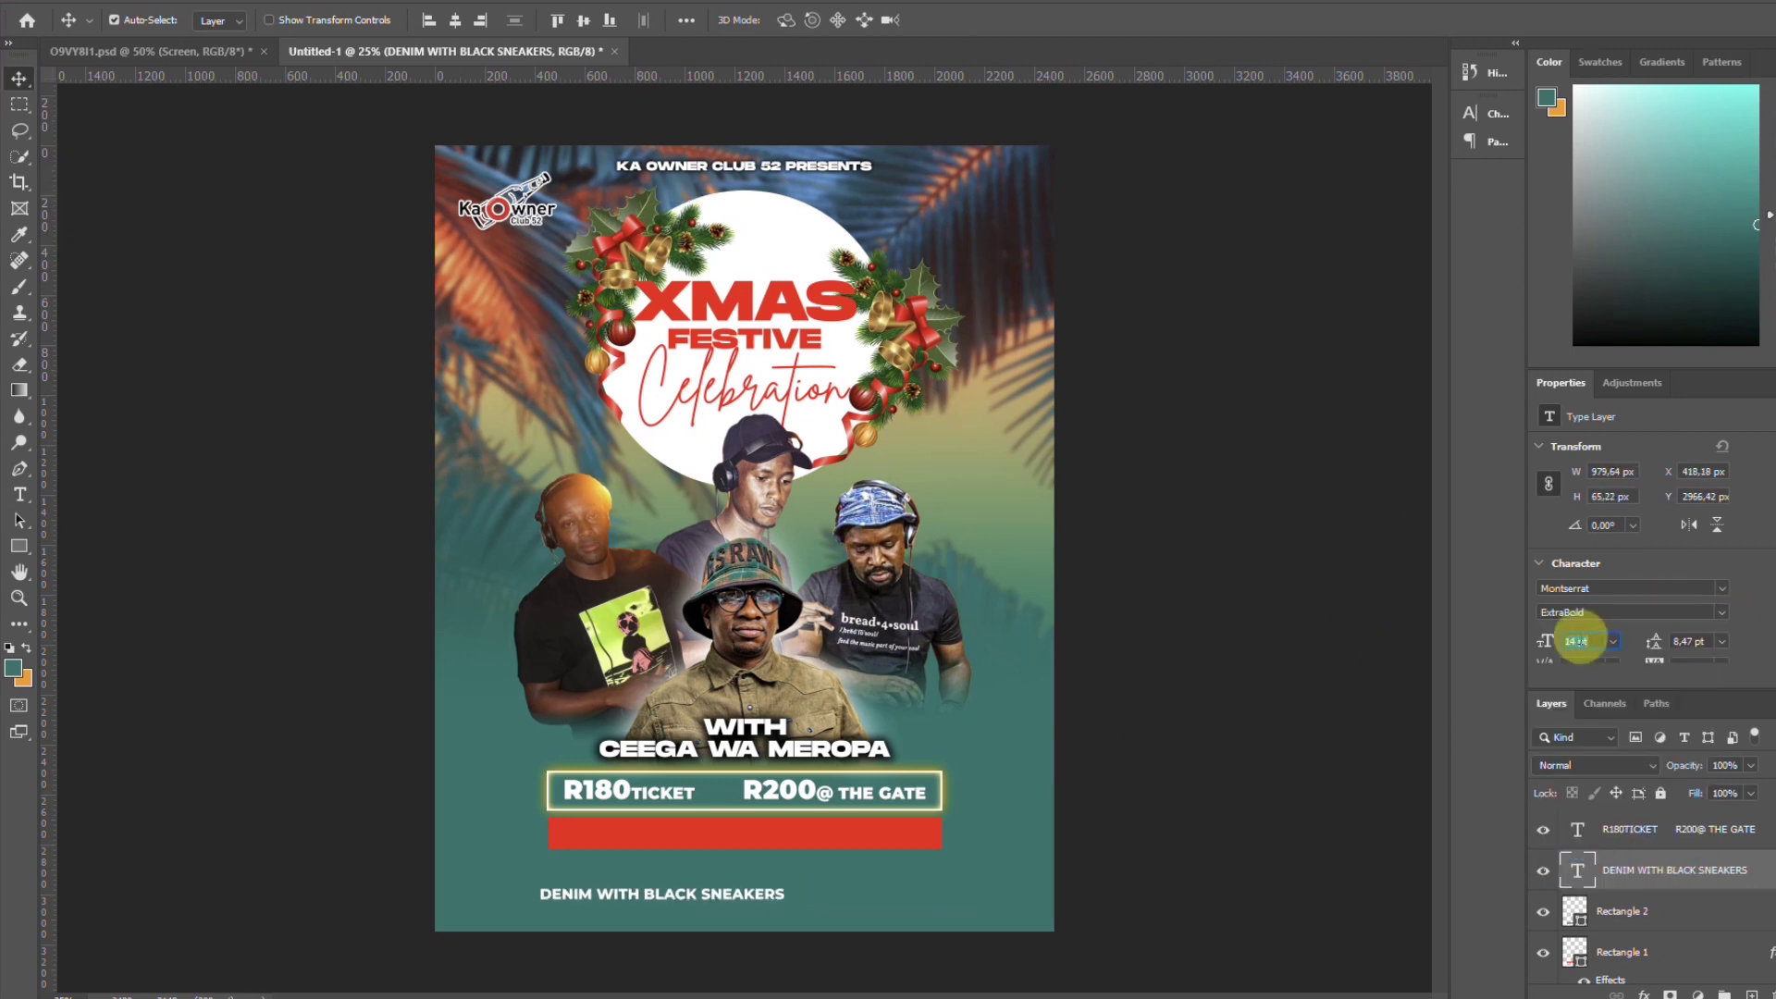
key("Up")
key("Up")
key("Up")
key("Up")
key("Up")
left_click(456, 19)
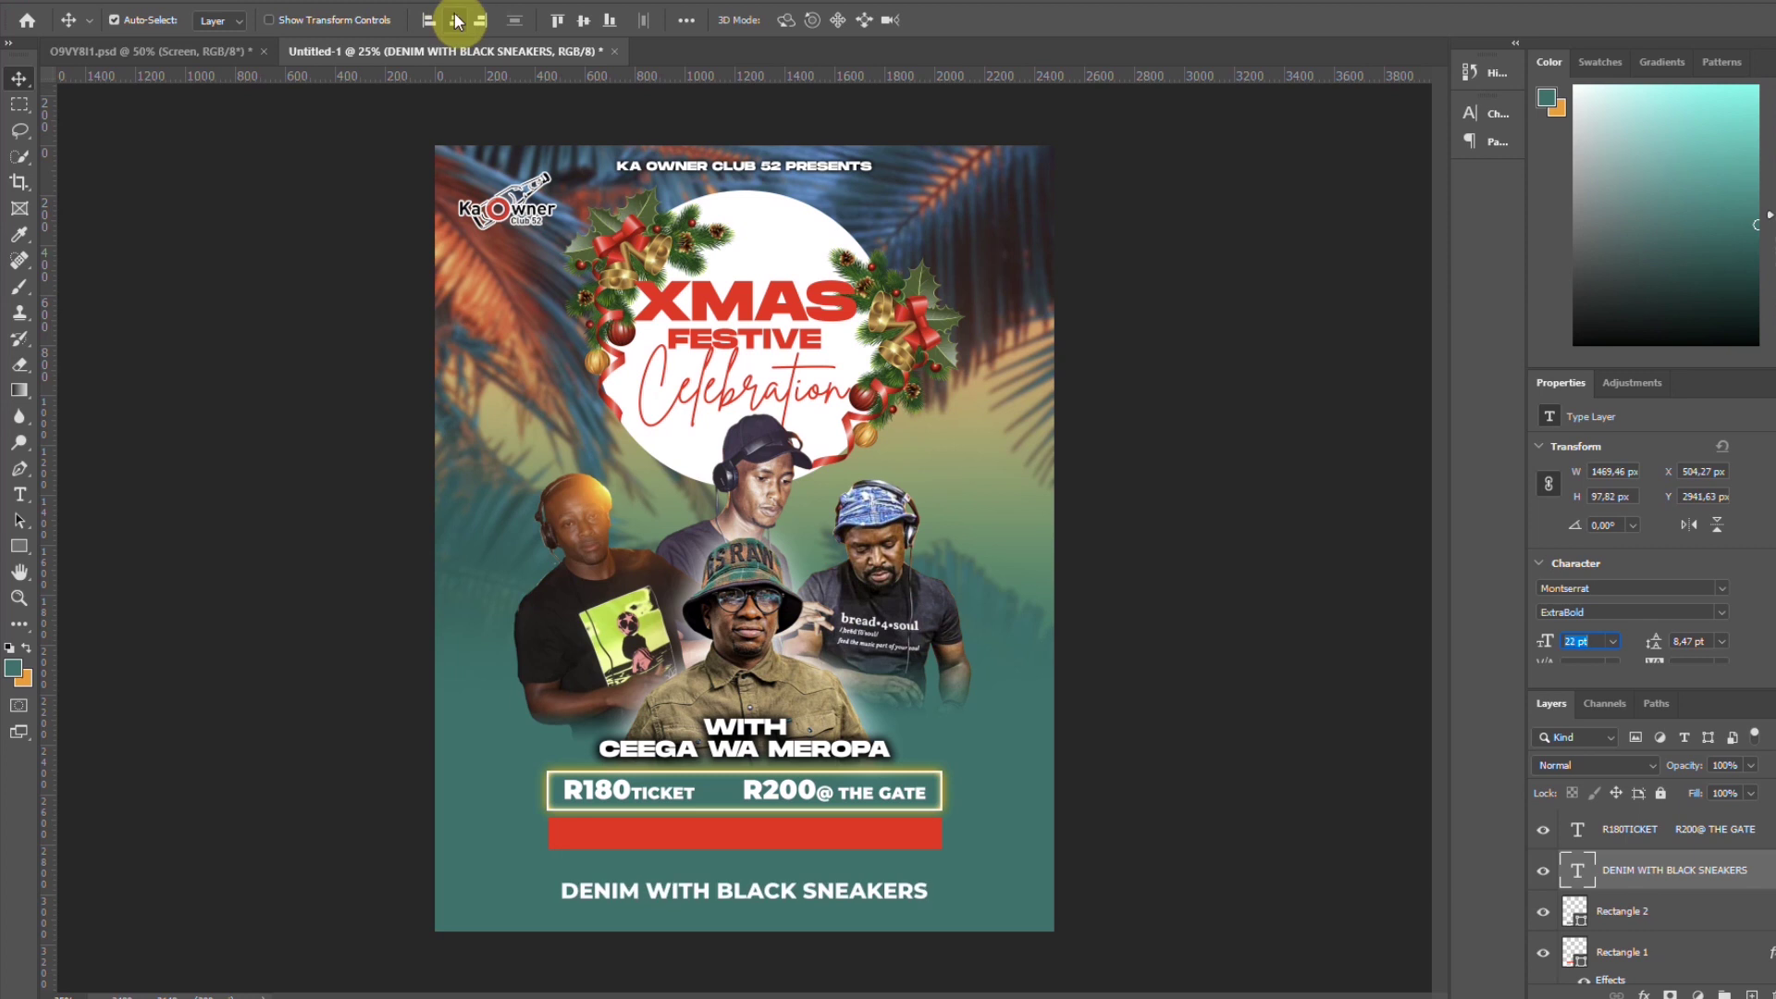
Nudge the dress-code text up onto the red bar and reduce it to 19 pt
key("shift+Up")
key("shift+Up")
key("shift+Up")
key("shift+Up")
key("shift+Up")
key("shift+Up")
key("shift+Up")
key("shift+Up")
key("shift+Up")
key("shift+Up")
key("shift+Up")
key("shift+Up")
key("shift+Up")
key("shift+Up")
key("shift+Up")
key("shift+Up")
key("shift+Up")
key("shift+Up")
key("shift+Up")
key("shift+Up")
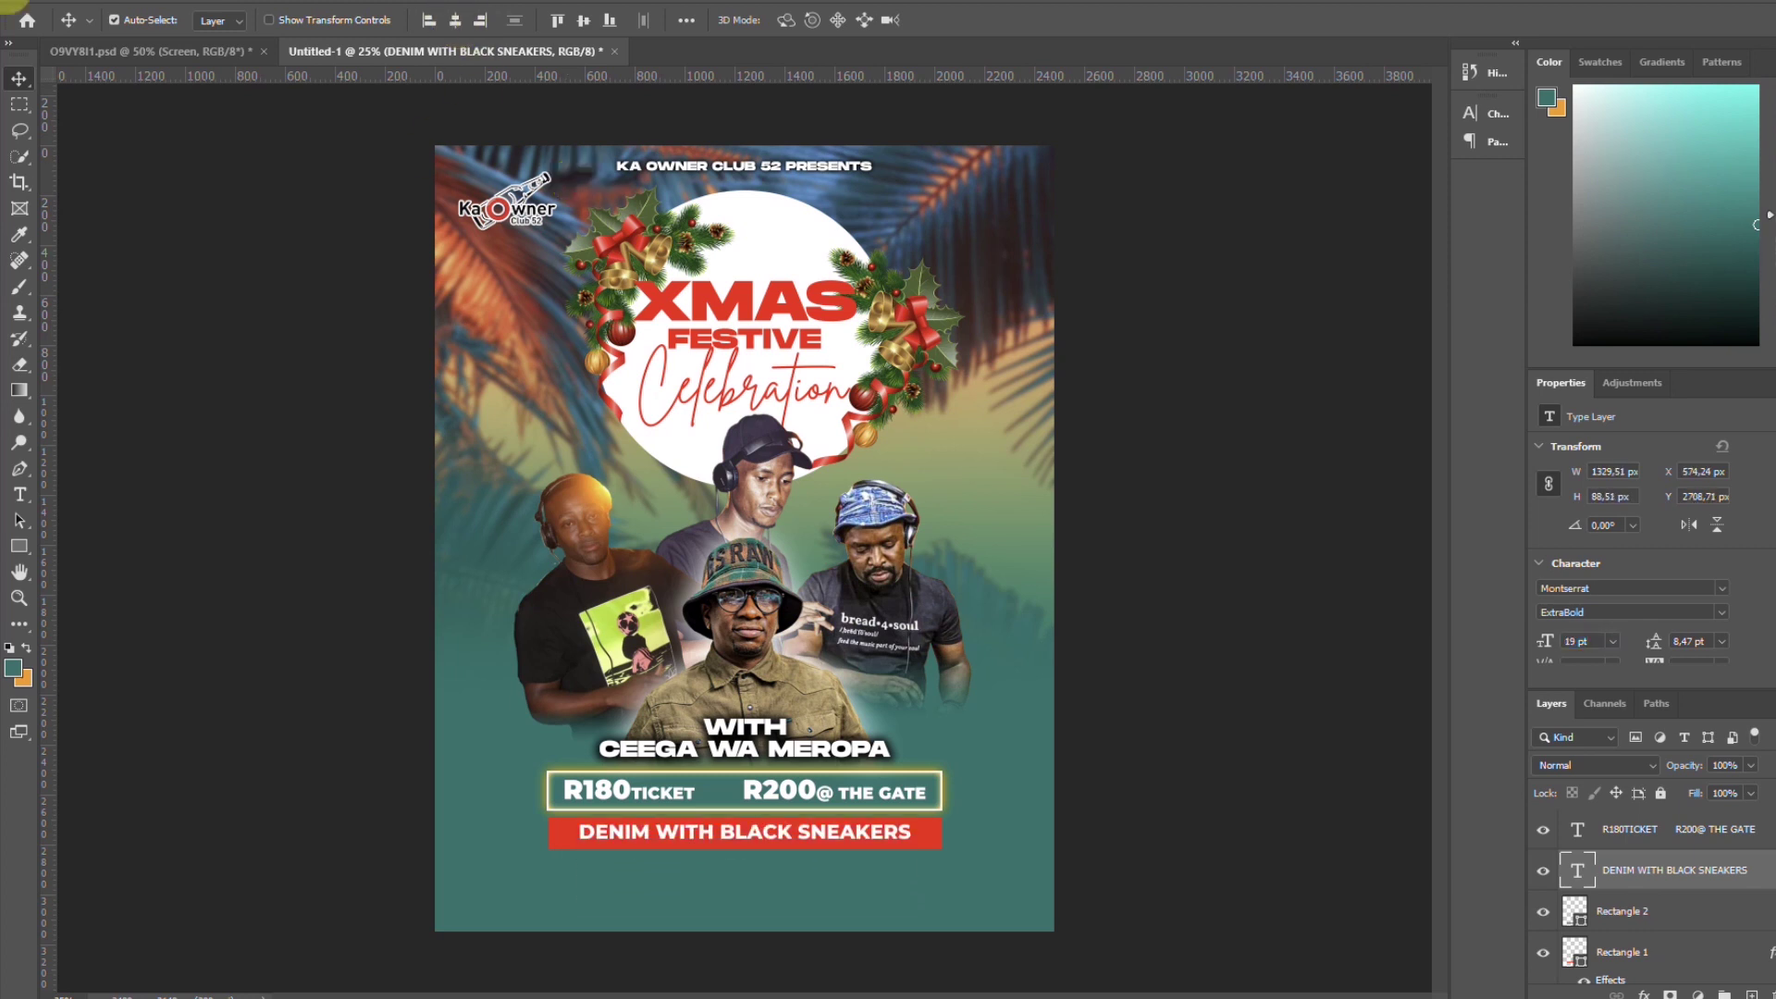
Set the dress-code text size to 16 pt
left_click(940, 841)
left_click(1646, 870)
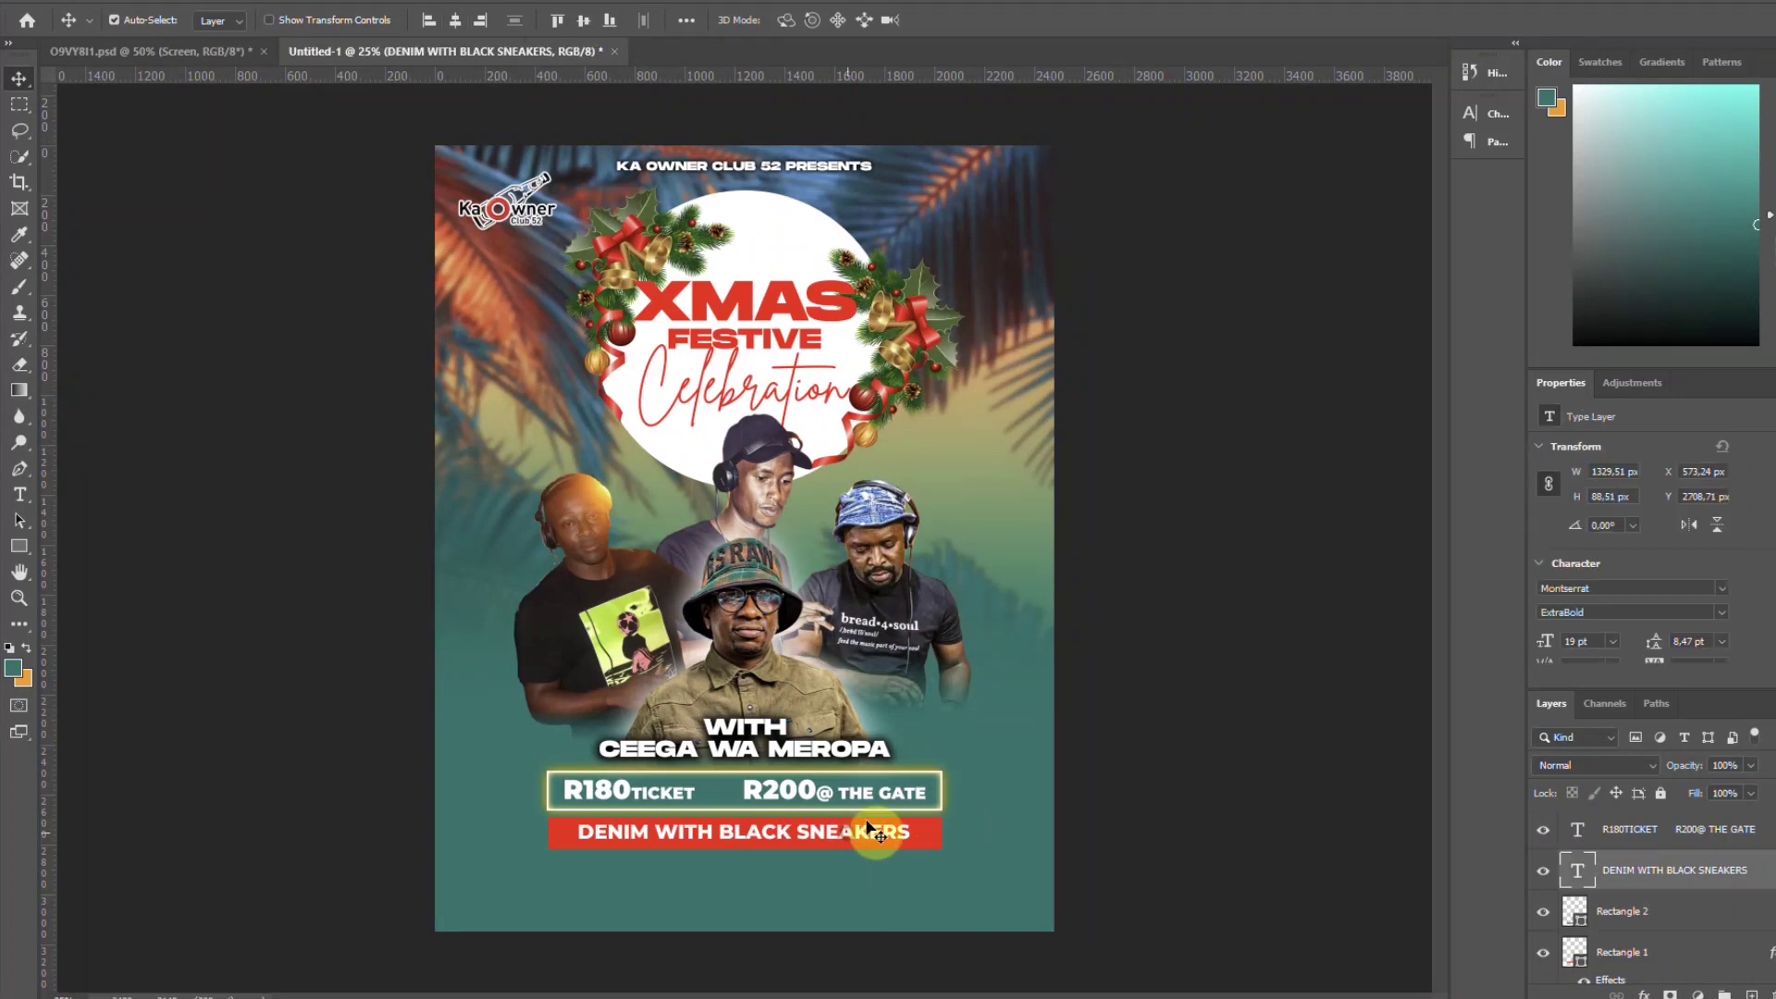
left_click(1586, 644)
type("16")
key("Return")
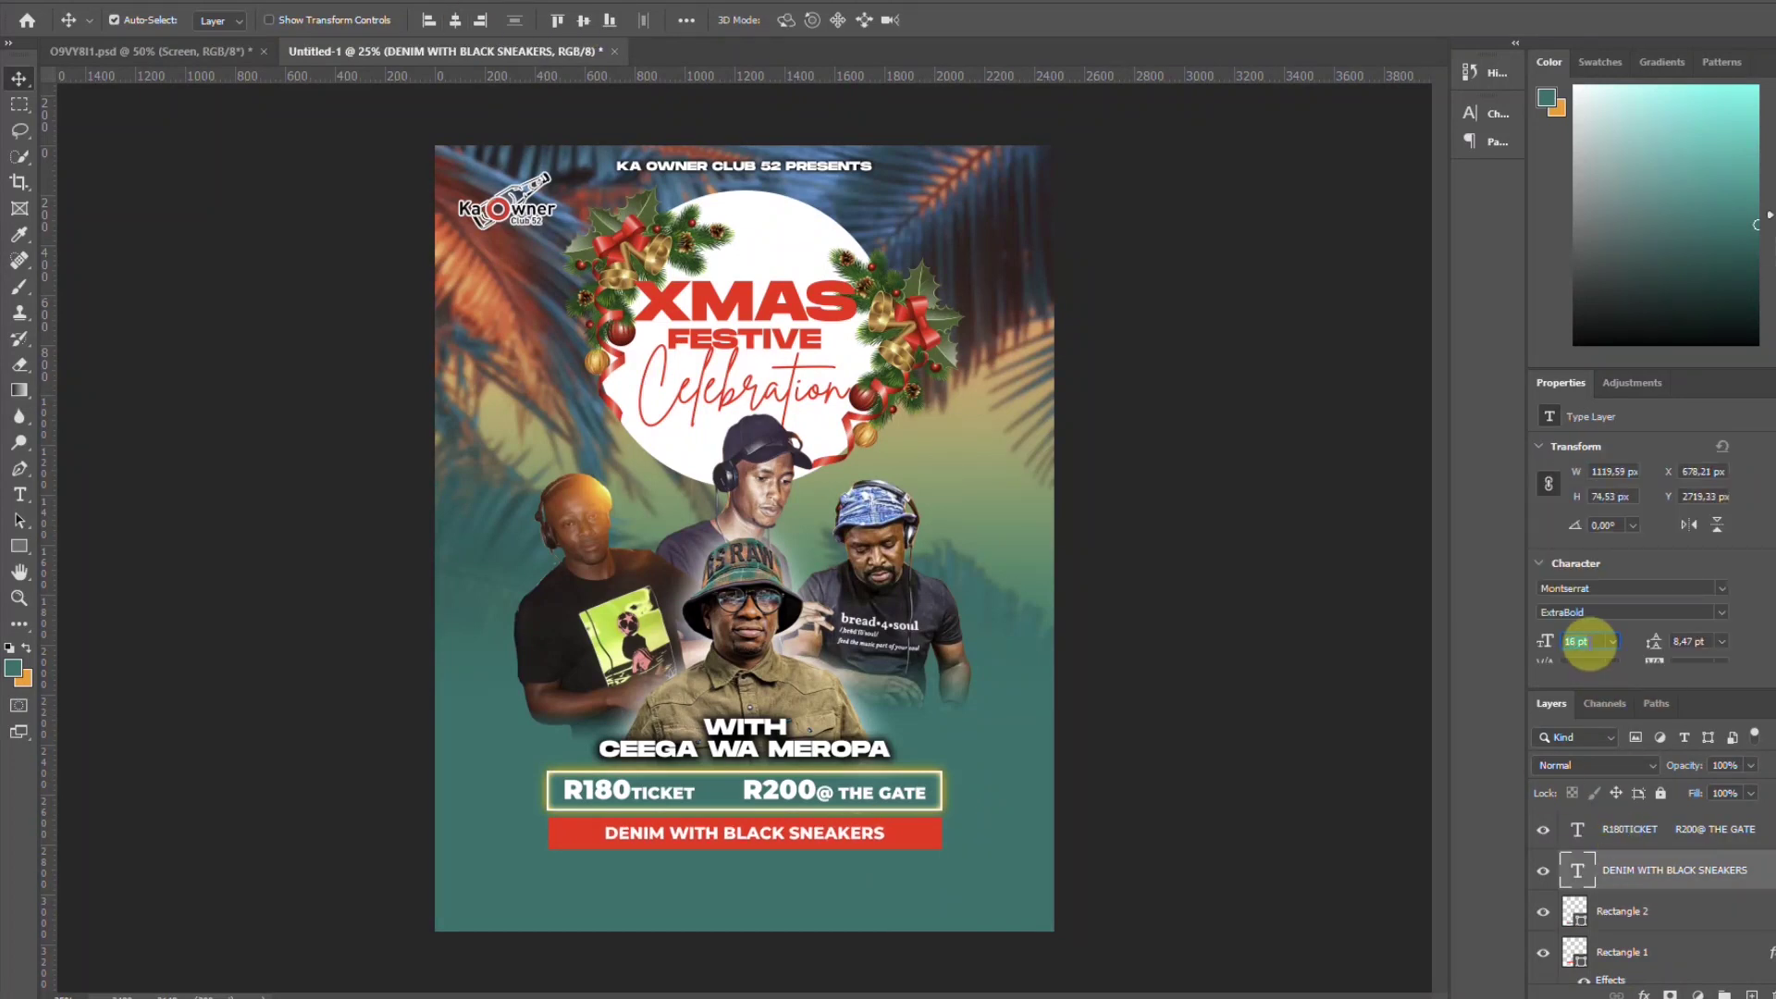
Change the fill of the bar behind the dress-code text from red to white
left_click(18, 546)
left_click(19, 79)
left_click(916, 840)
left_click(19, 546)
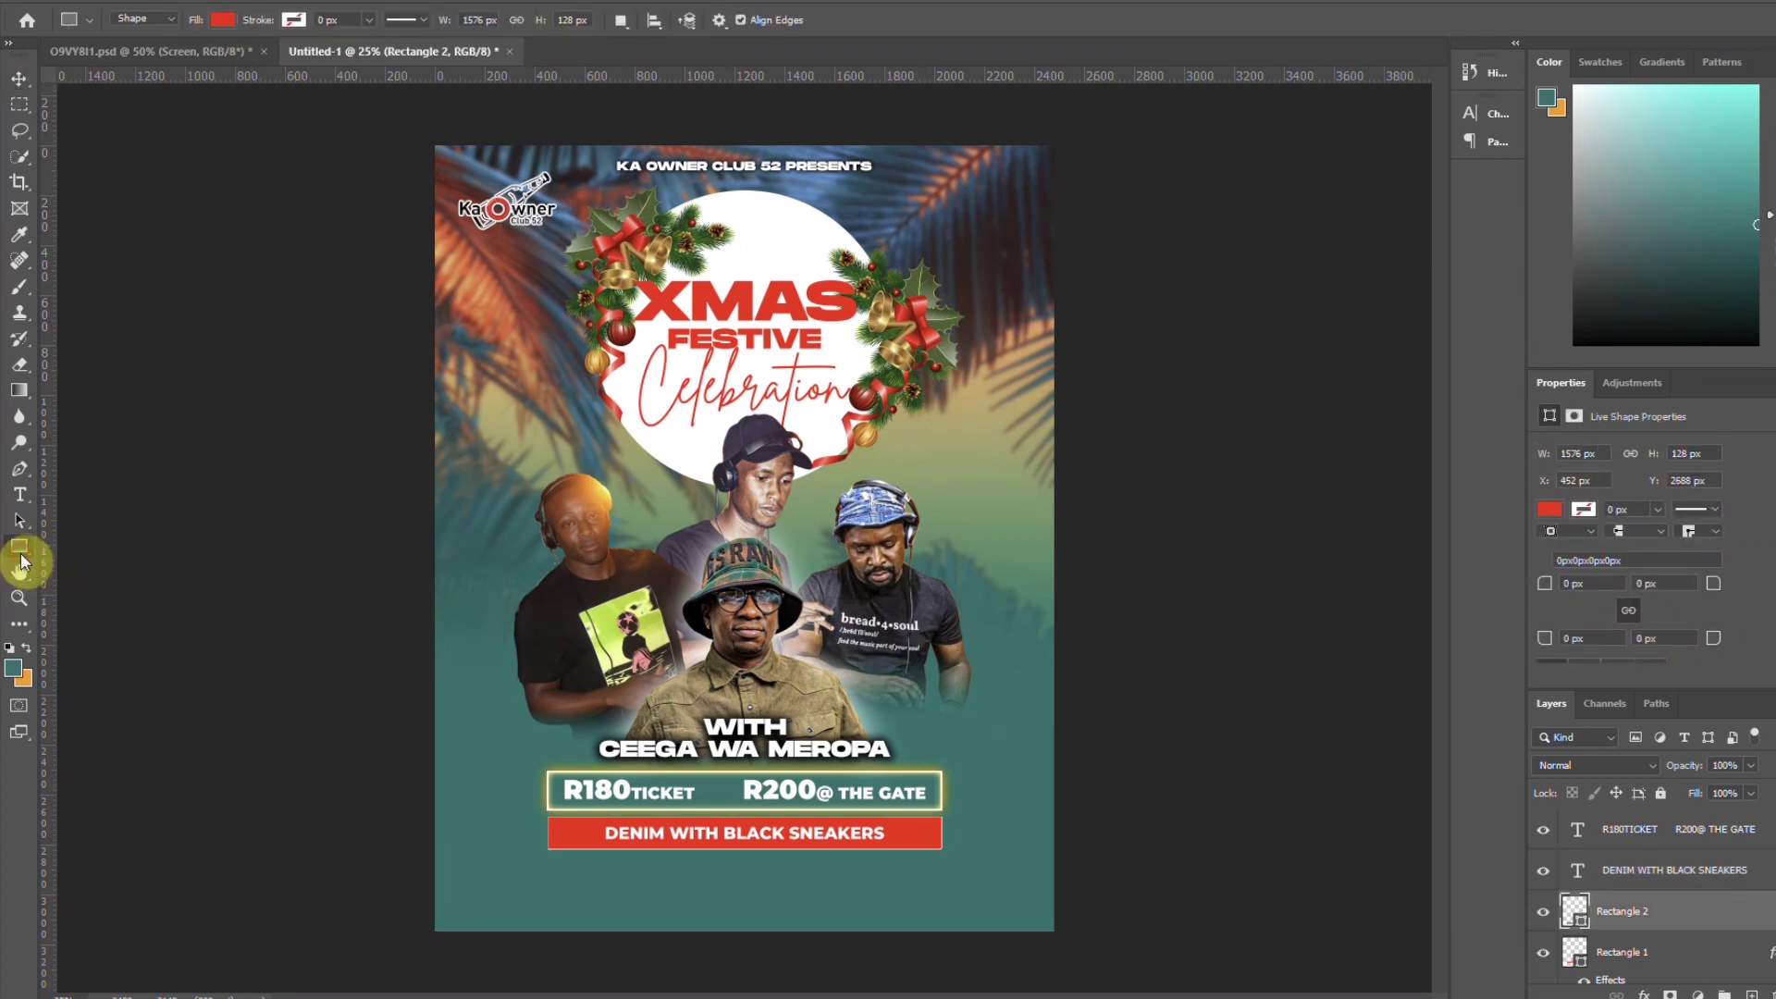
left_click(223, 20)
left_click(204, 125)
left_click(18, 81)
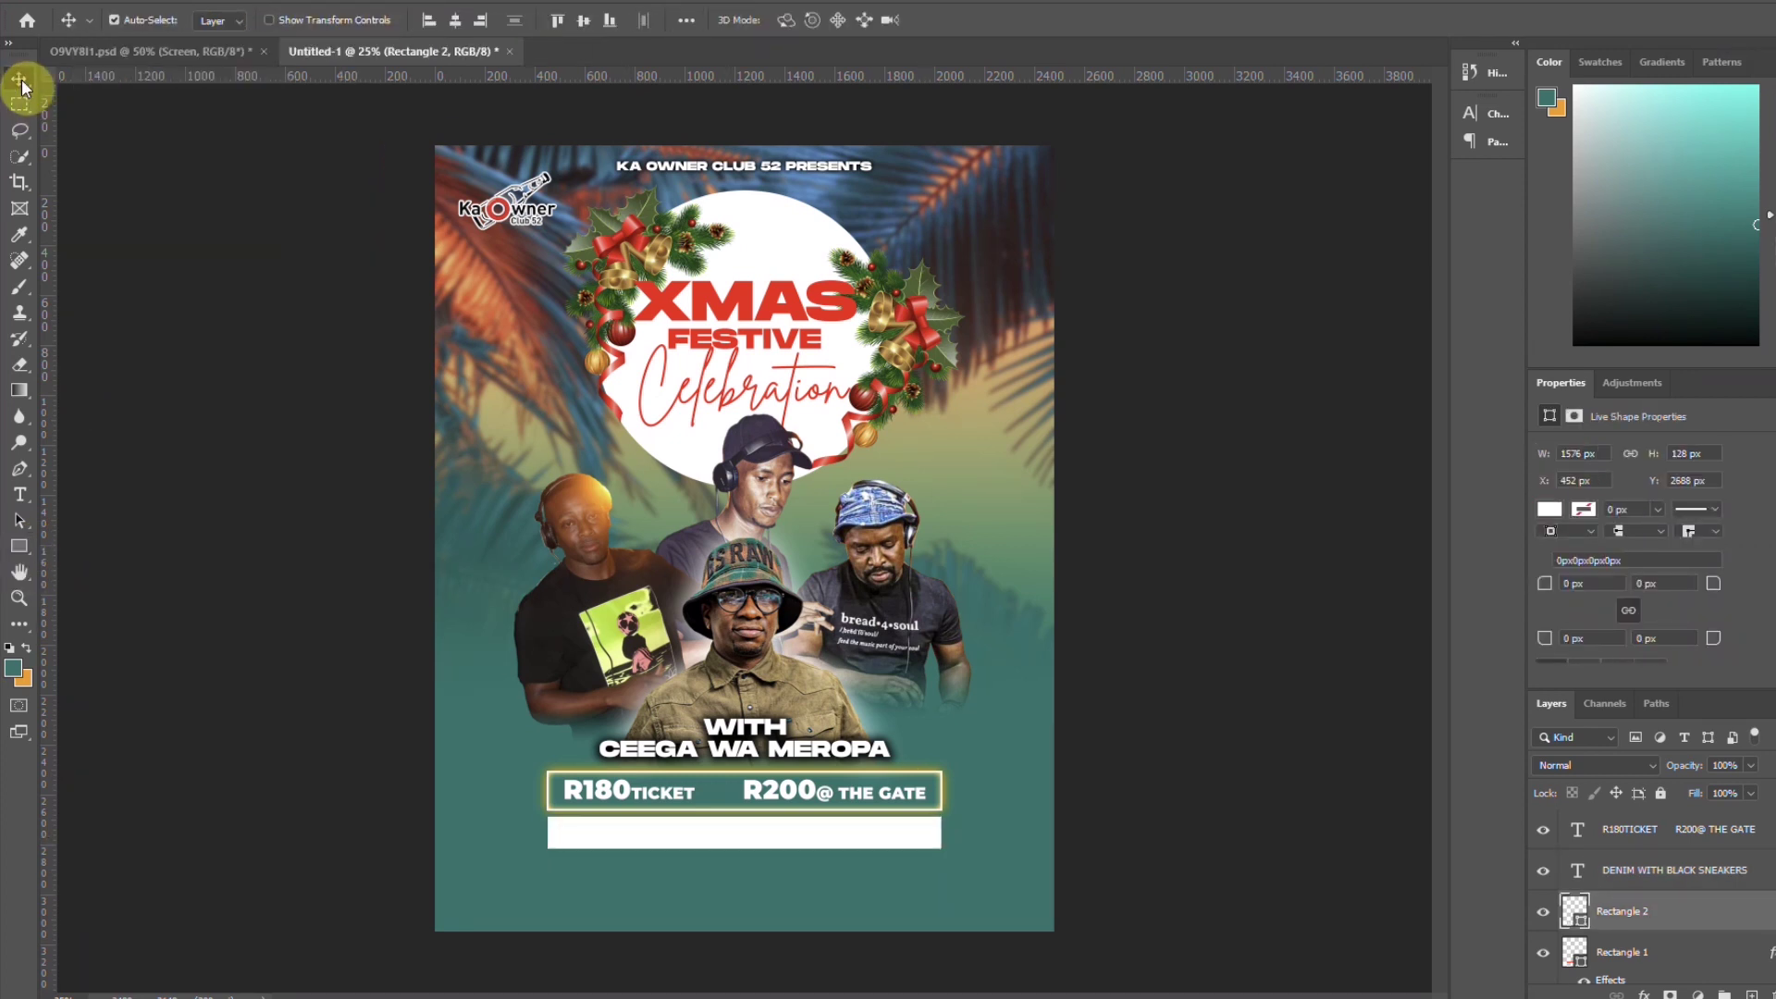
Nudge the white bar up to Y 2664 px and send its layer beneath the headliner and xmas text layers
key("Up")
key("Up")
key("Up")
key("Up")
key("Up")
key("Up")
key("Up")
key("Up")
key("Up")
key("Up")
key("Up")
key("Up")
key("Up")
key("Up")
key("Up")
key("Up")
key("Up")
key("Up")
key("Up")
key("Up")
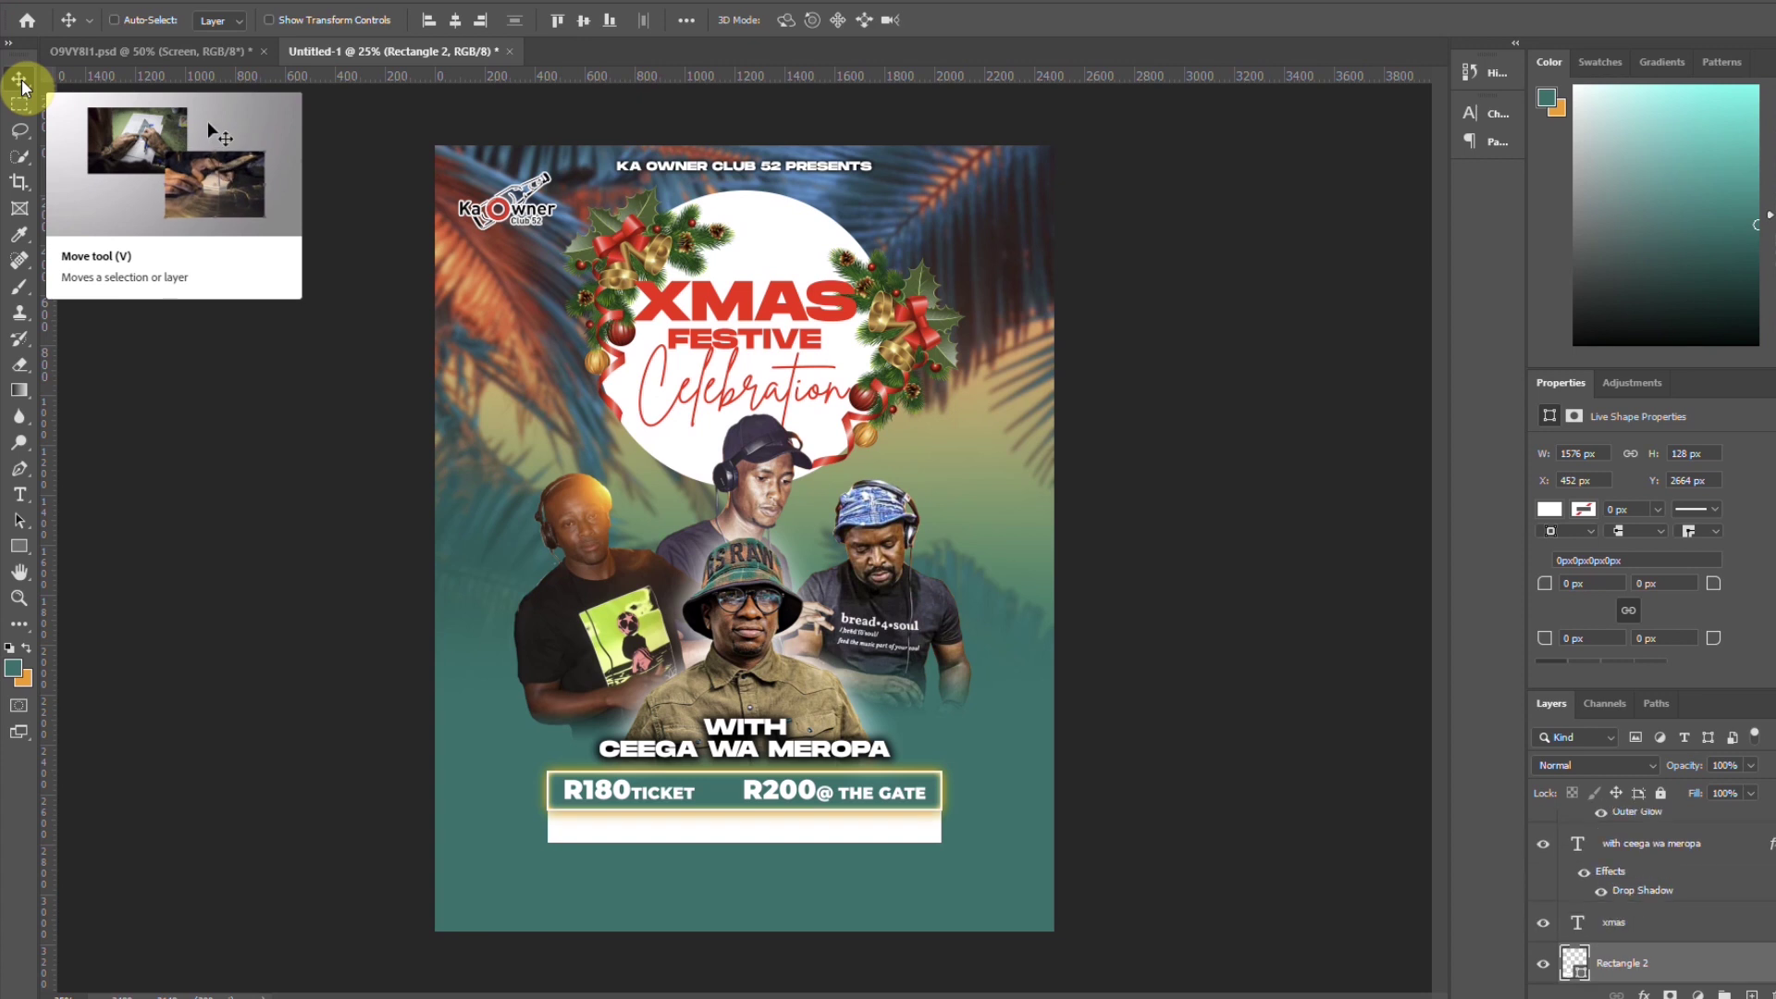
Fill the dress-code bar with grey and move its text up into the middle of the bar
left_click(930, 831)
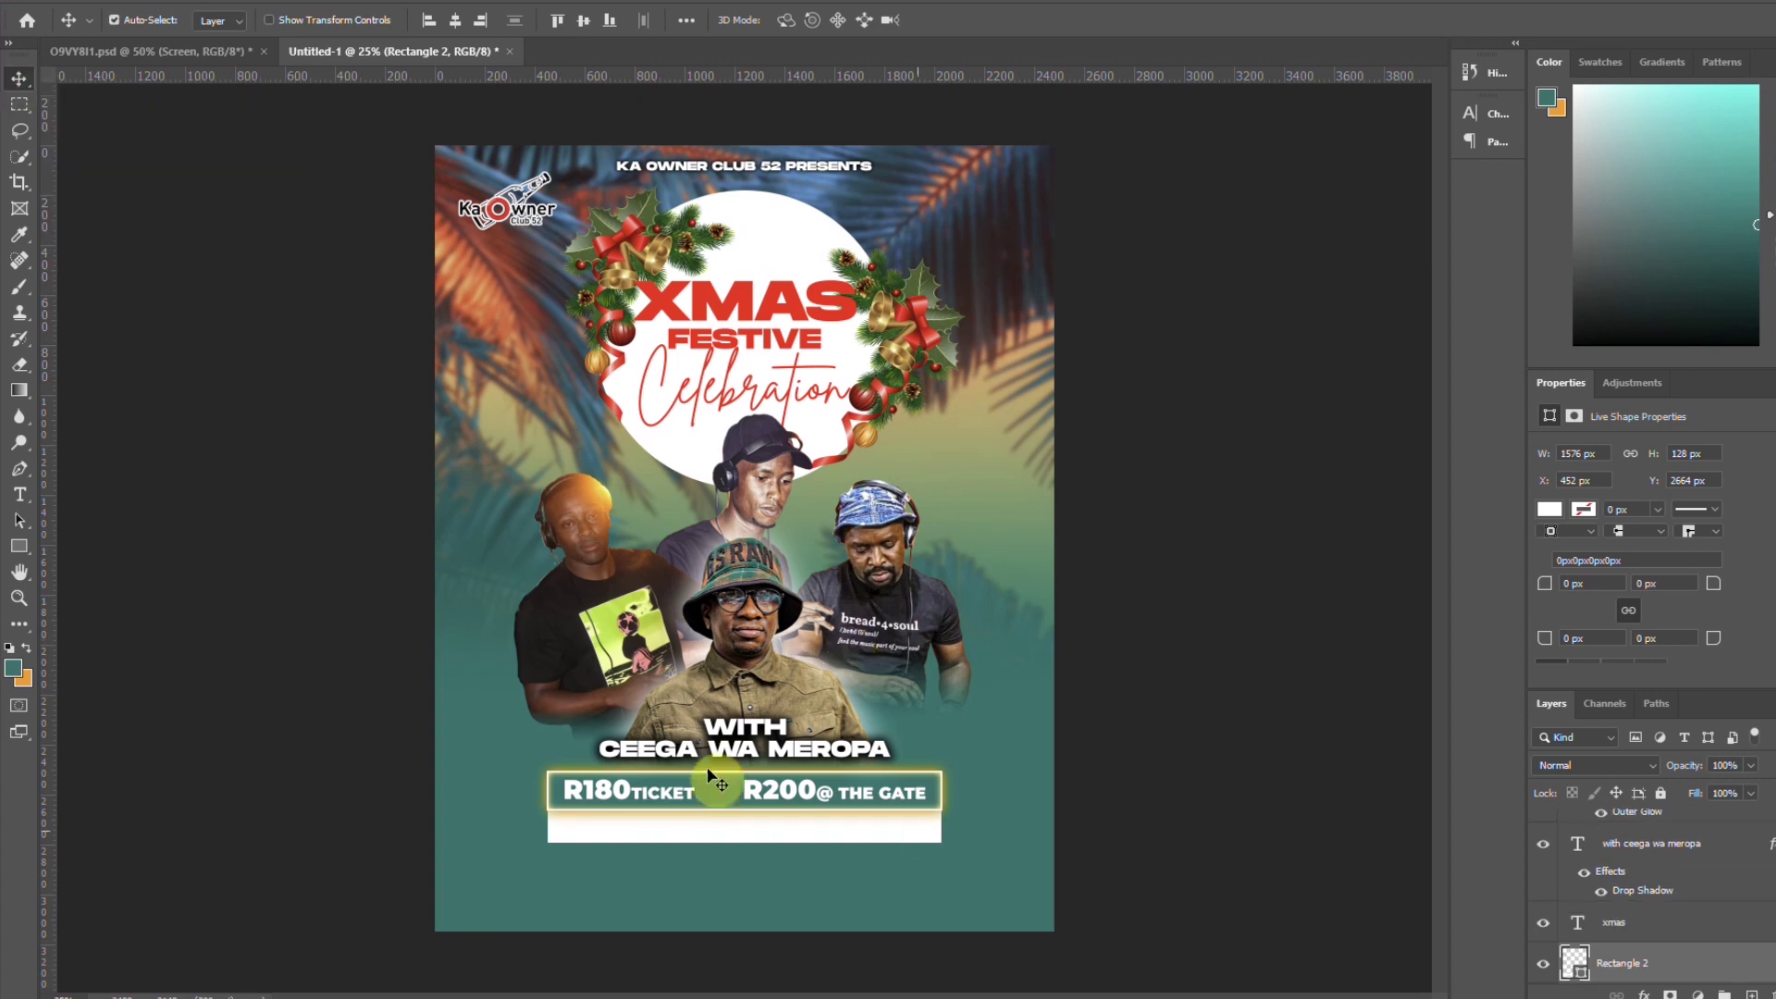
left_click(18, 548)
left_click(222, 20)
left_click(346, 58)
left_click(1316, 678)
left_click(1761, 570)
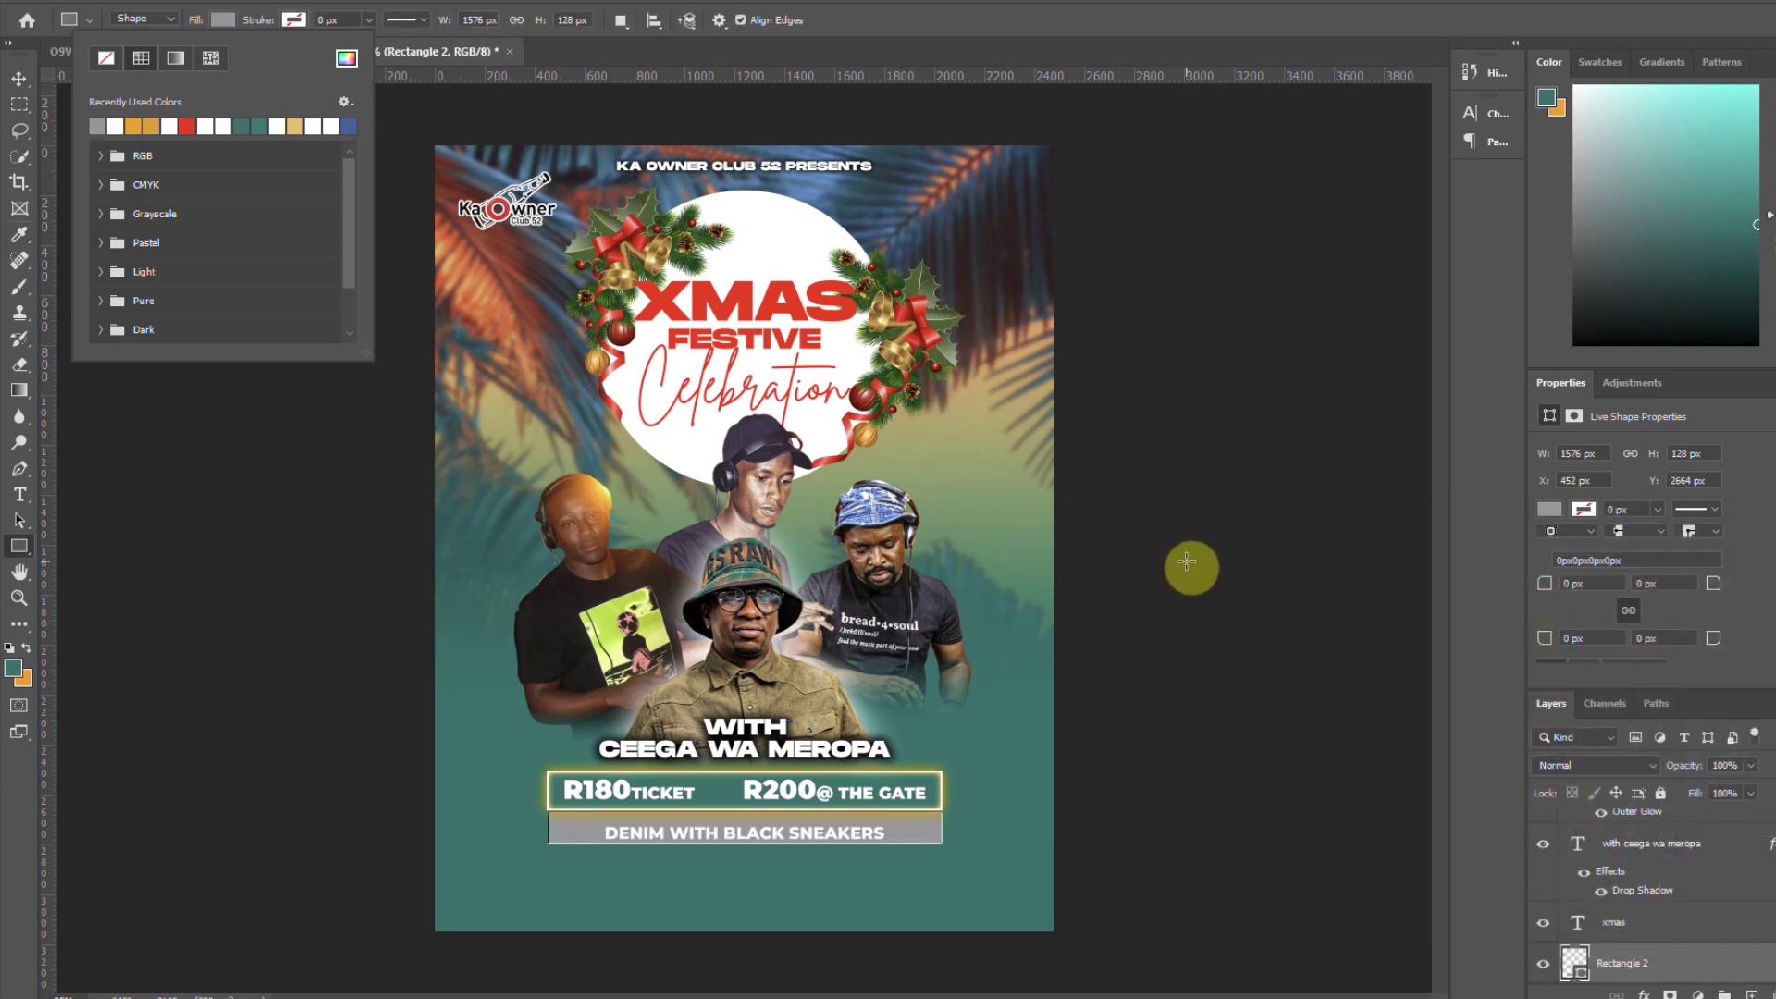
left_click(23, 85)
left_click_drag(829, 845, 821, 839)
Rasterize the grey bar and soften both of its ends with a 500 px Eraser at 18% flow
left_click(927, 839)
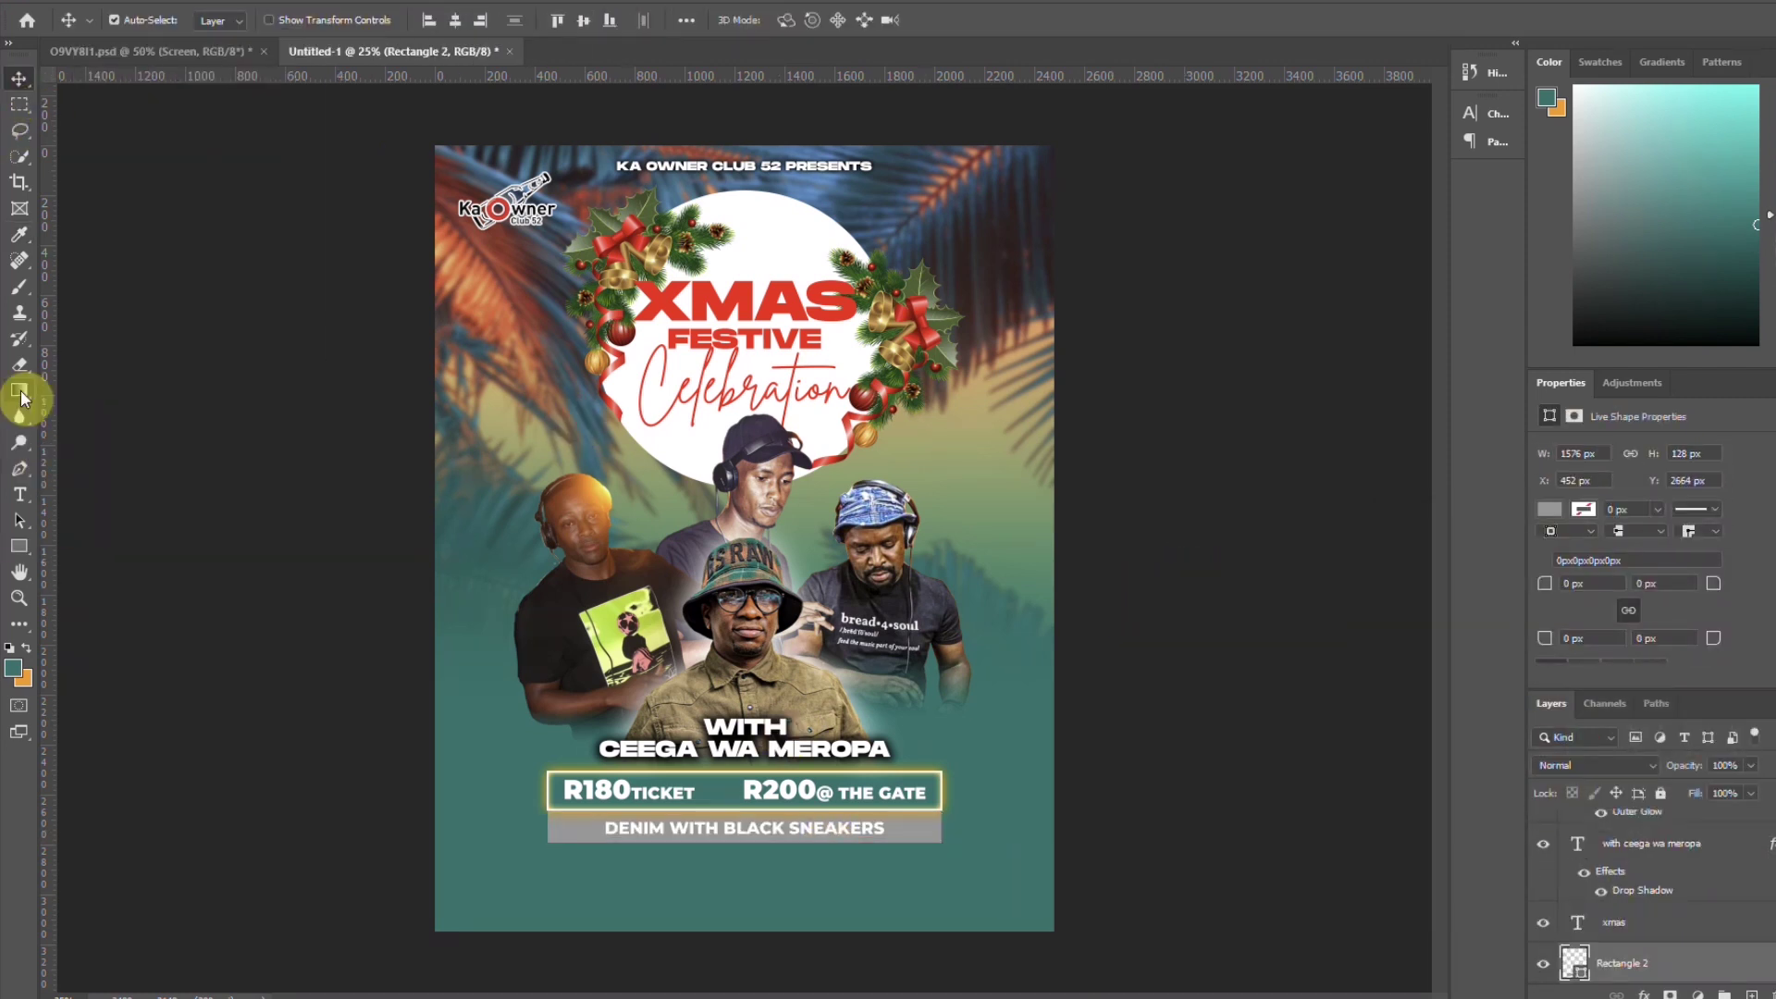
left_click(23, 368)
left_click(924, 830)
left_click(855, 407)
left_click(969, 826)
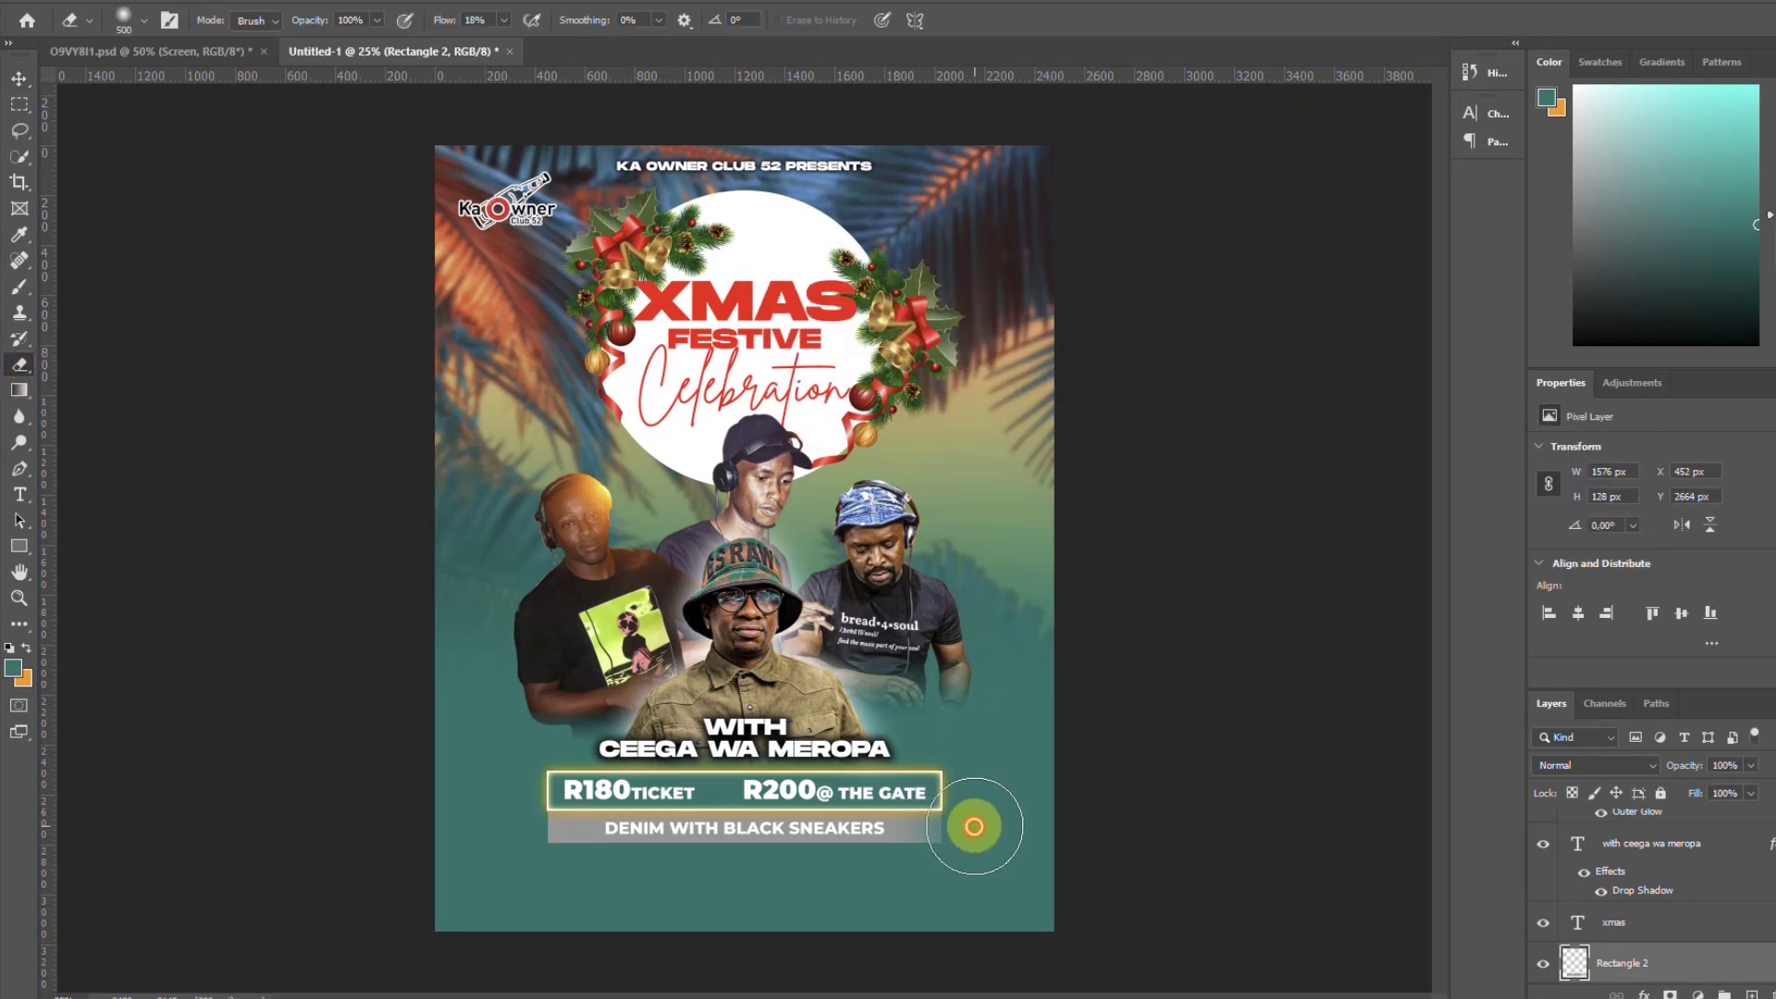
mouse_move(959, 827)
left_mouse_down()
mouse_move(920, 820)
mouse_move(979, 820)
left_mouse_up()
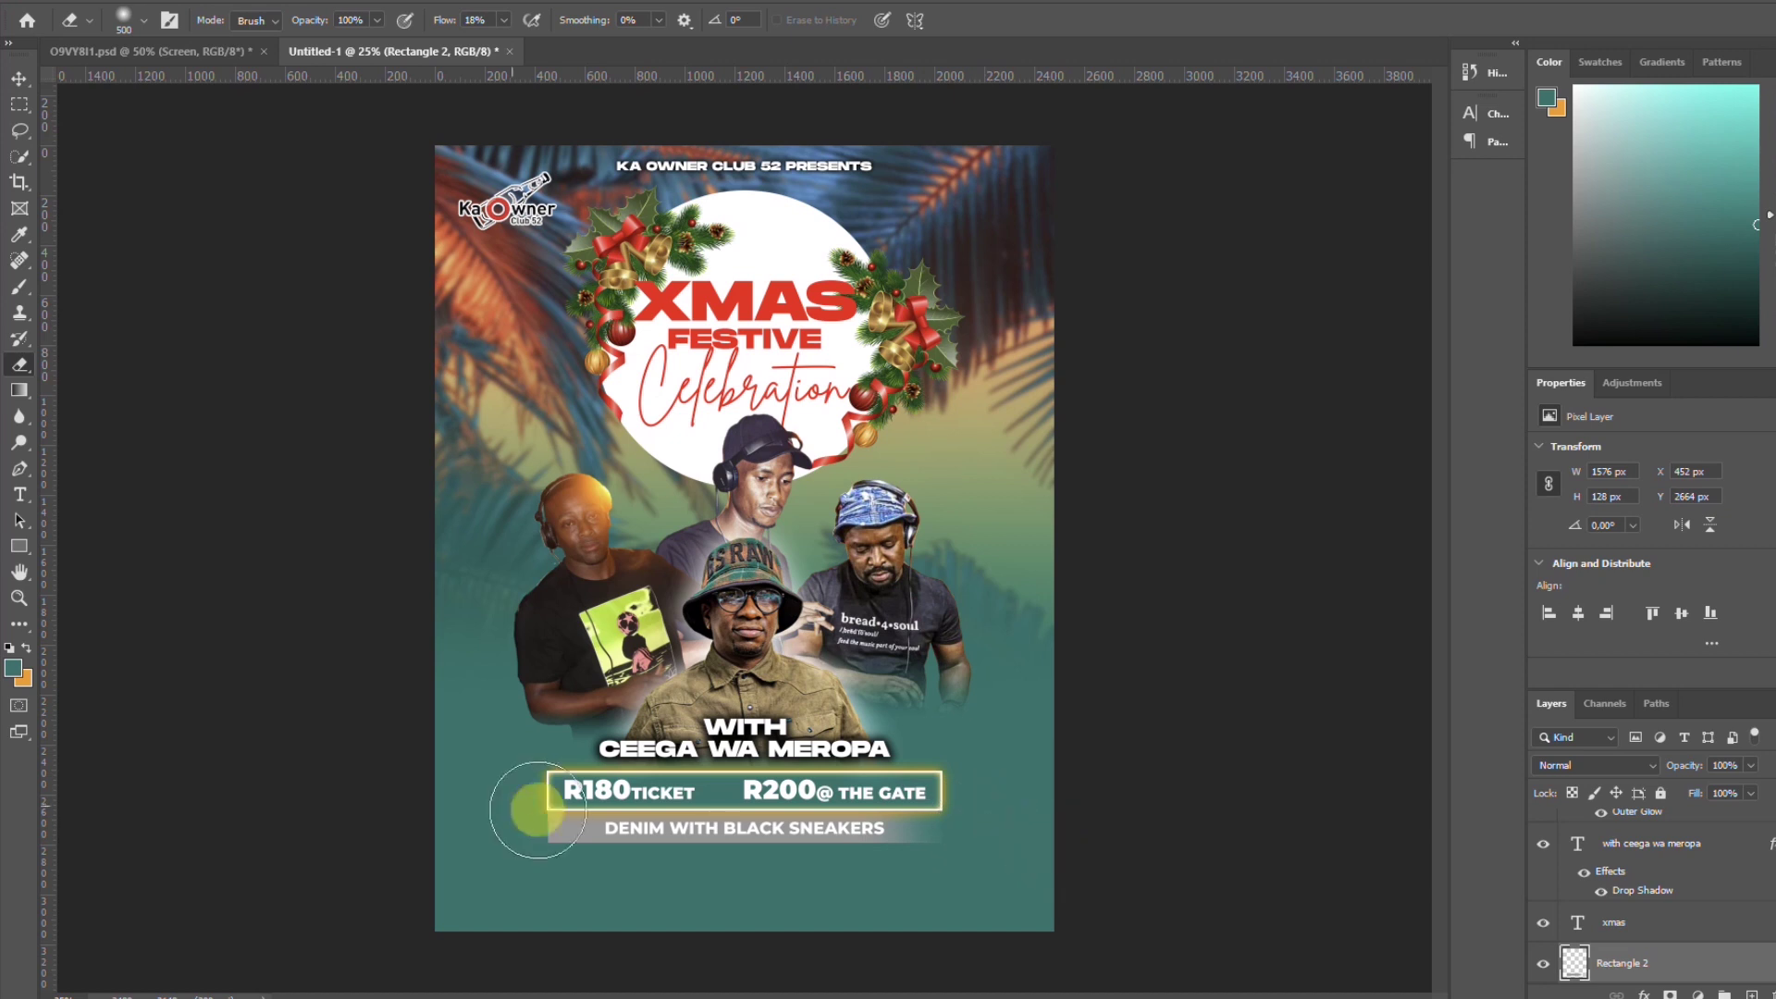
mouse_move(550, 828)
left_mouse_down()
mouse_move(482, 822)
mouse_move(567, 847)
left_mouse_up()
left_click(967, 851)
left_click(507, 832)
left_click(19, 78)
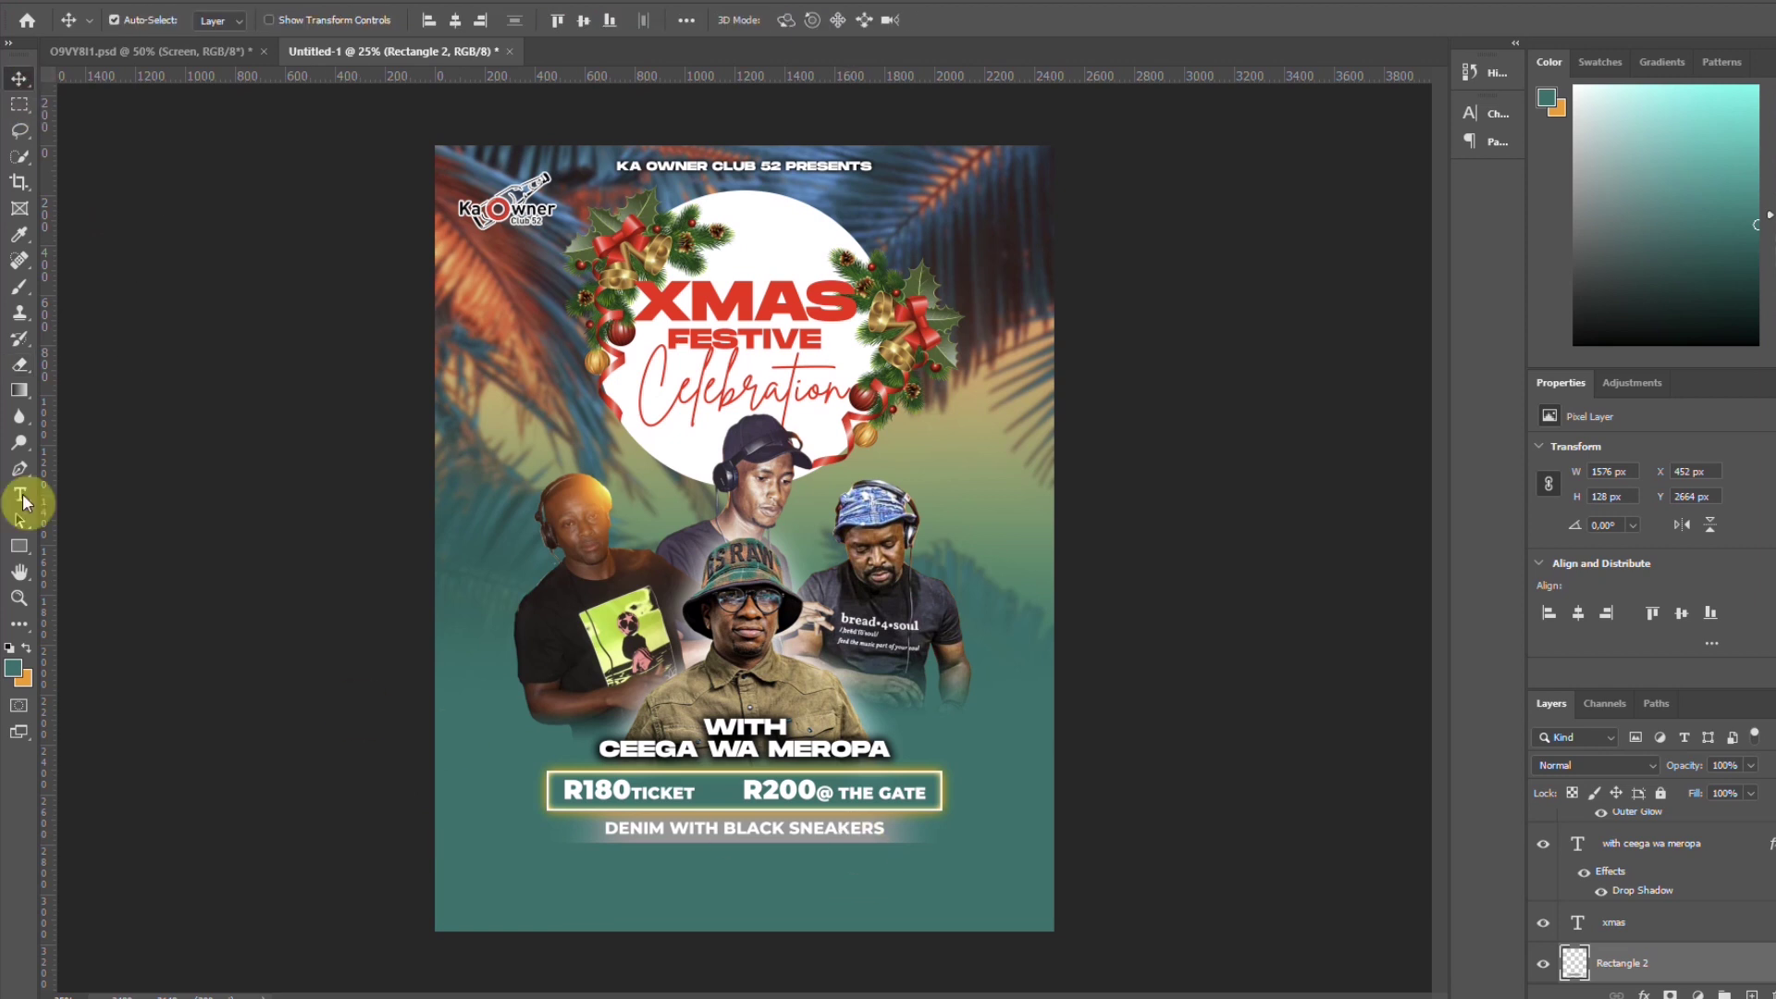
left_click(24, 373)
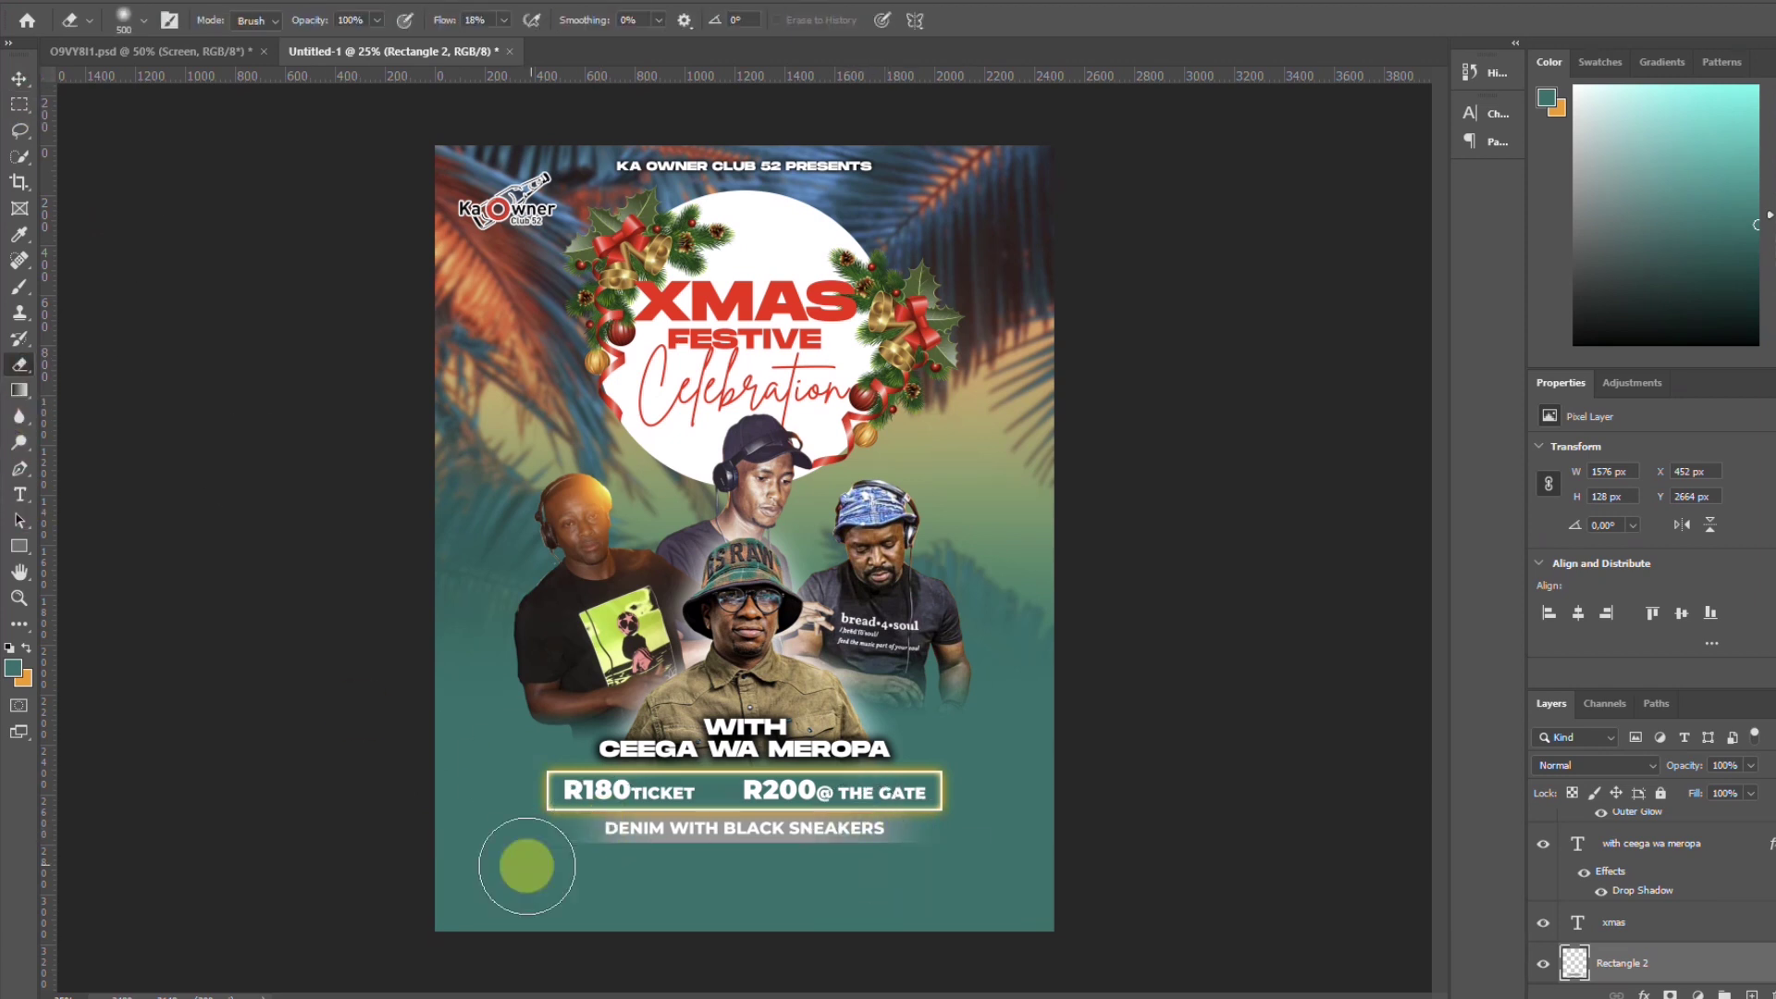
left_click(20, 79)
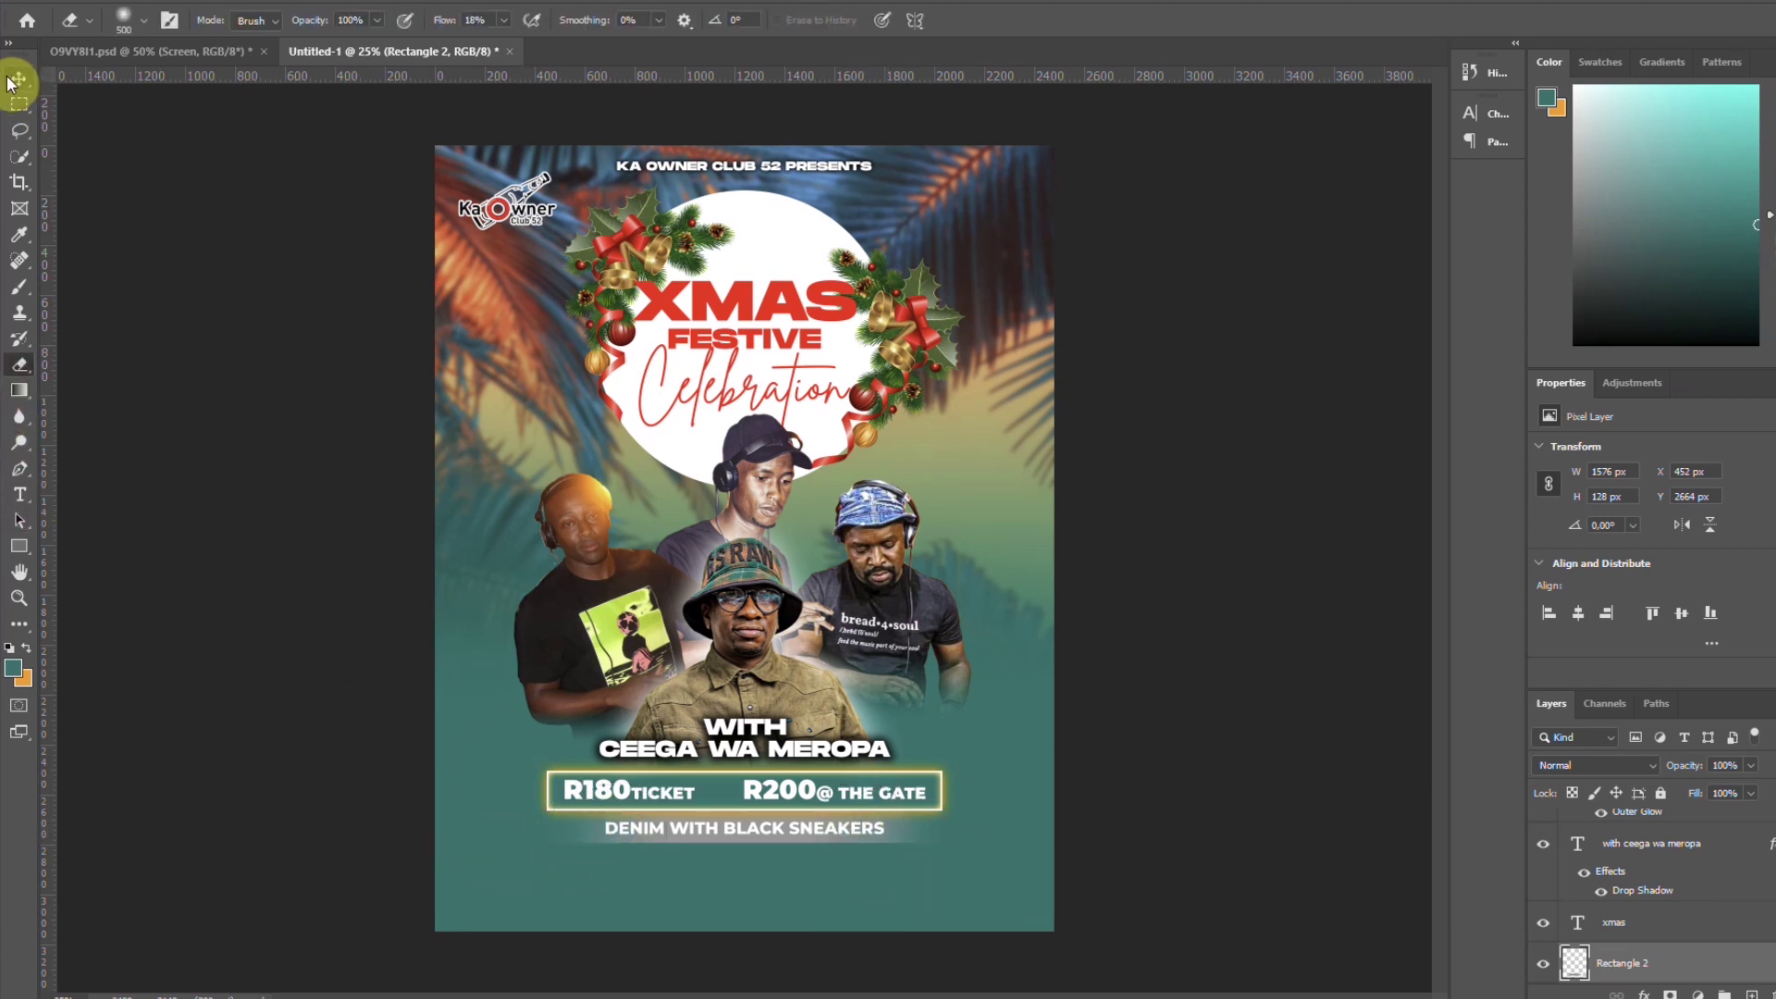
Set the dress-code text colour to black 000000
left_click(867, 835)
left_click(1690, 586)
left_click_drag(1371, 649, 1297, 867)
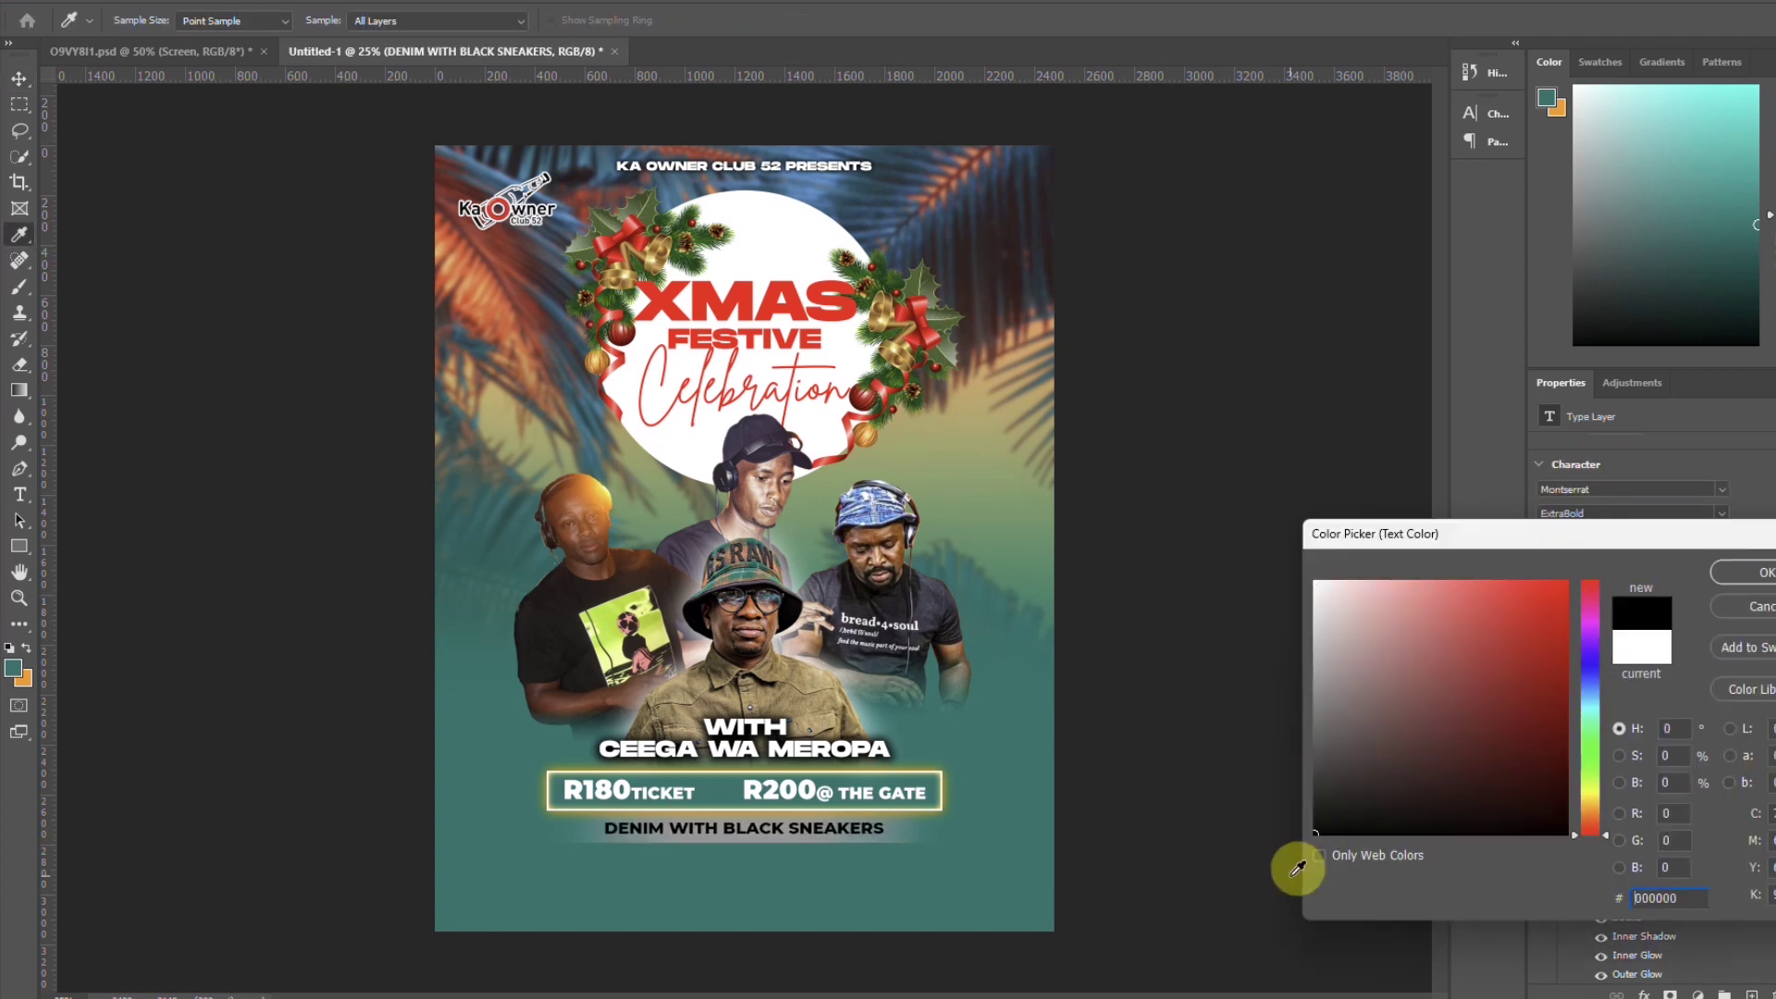
left_click(1728, 571)
left_click(854, 840)
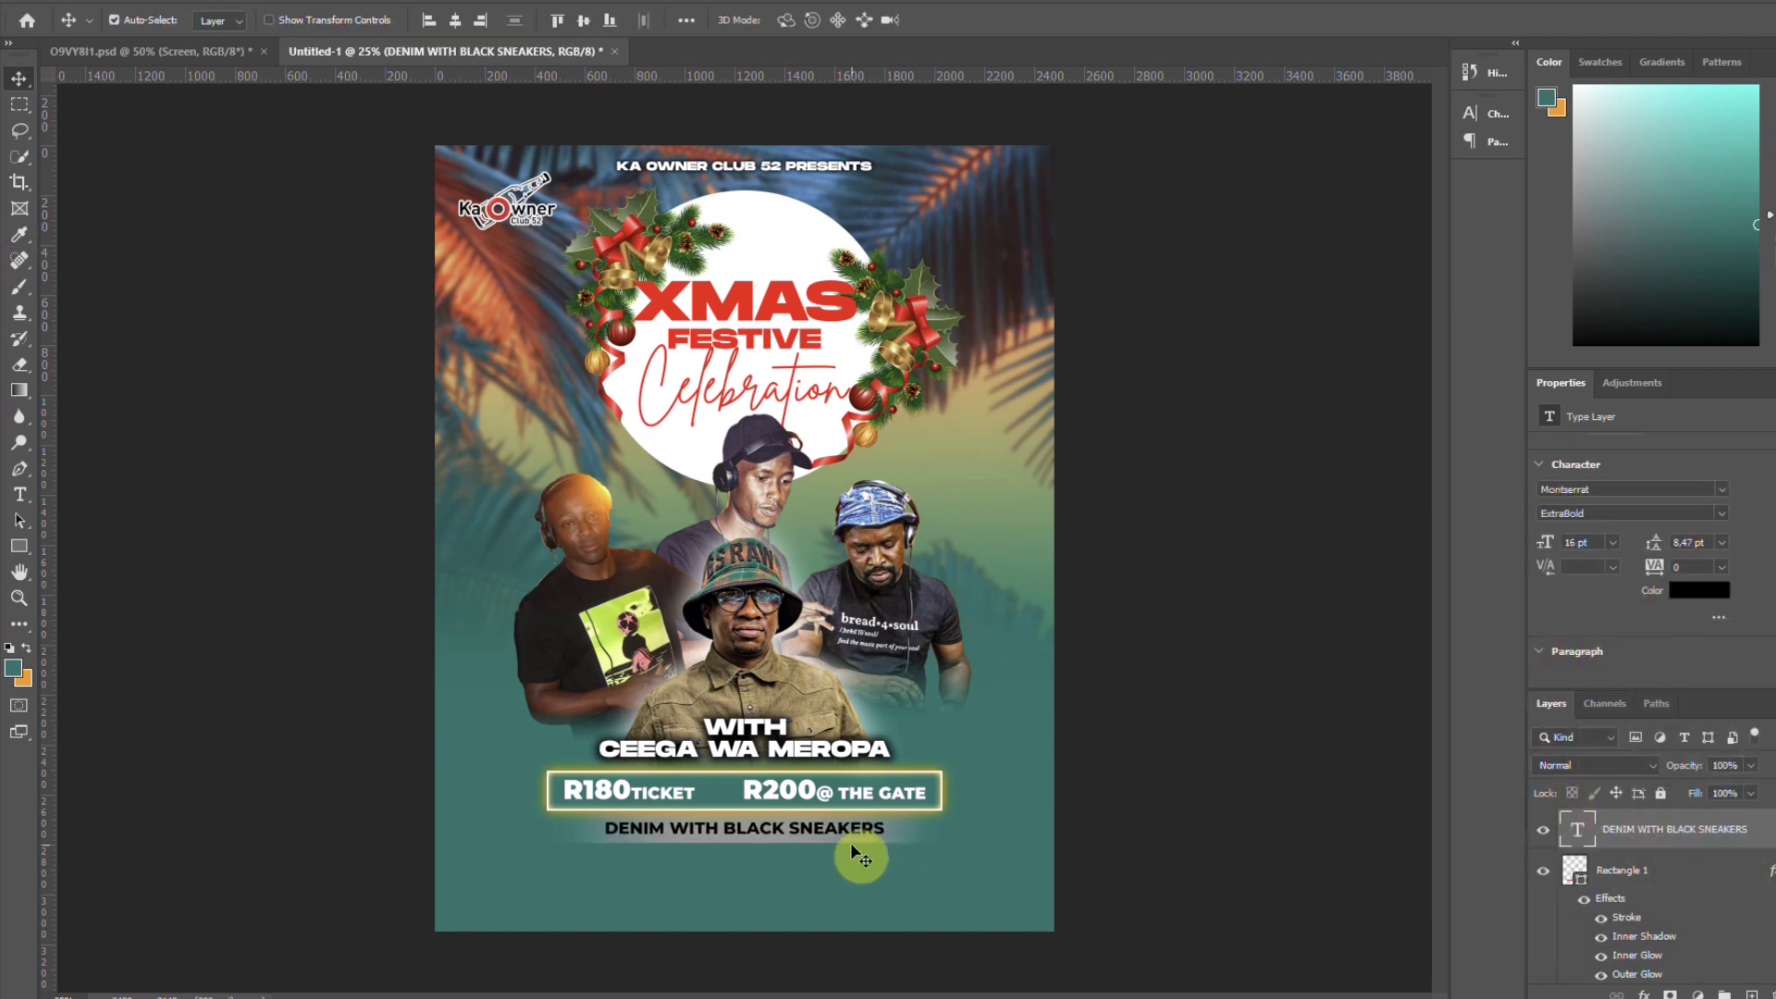
Add a white ffffff Color Overlay to the dress-code bar
left_click(22, 546)
key("v")
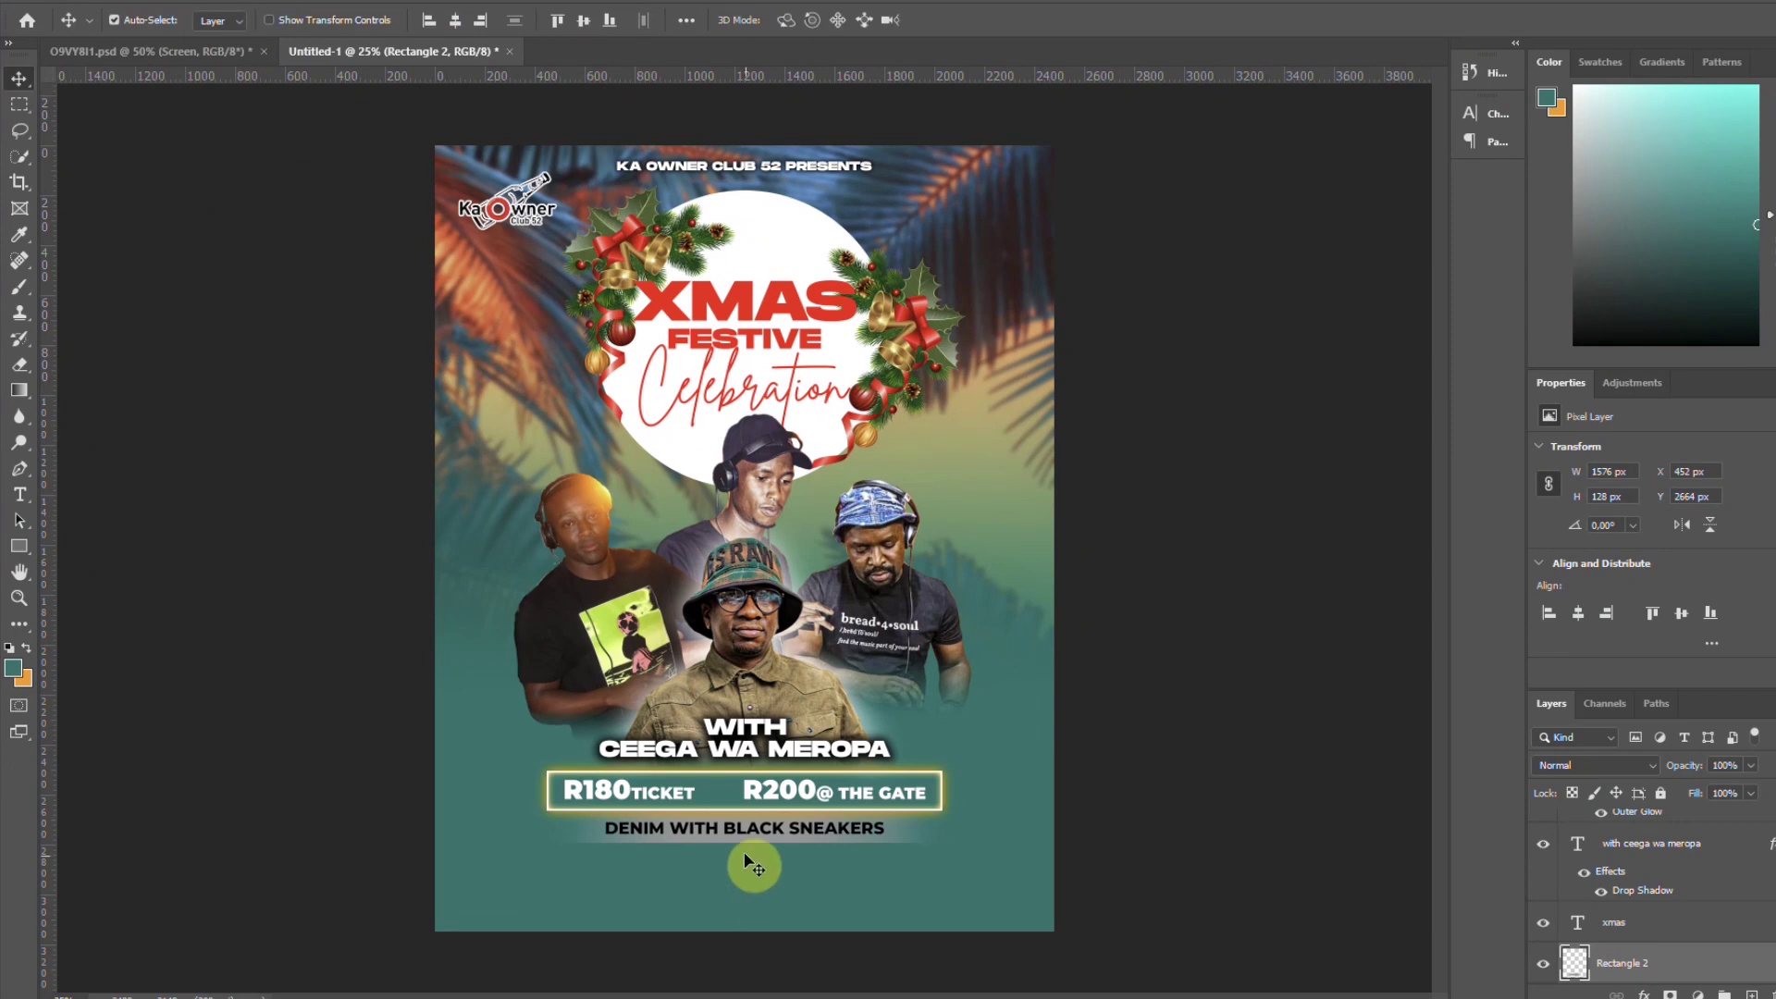
left_click(1644, 994)
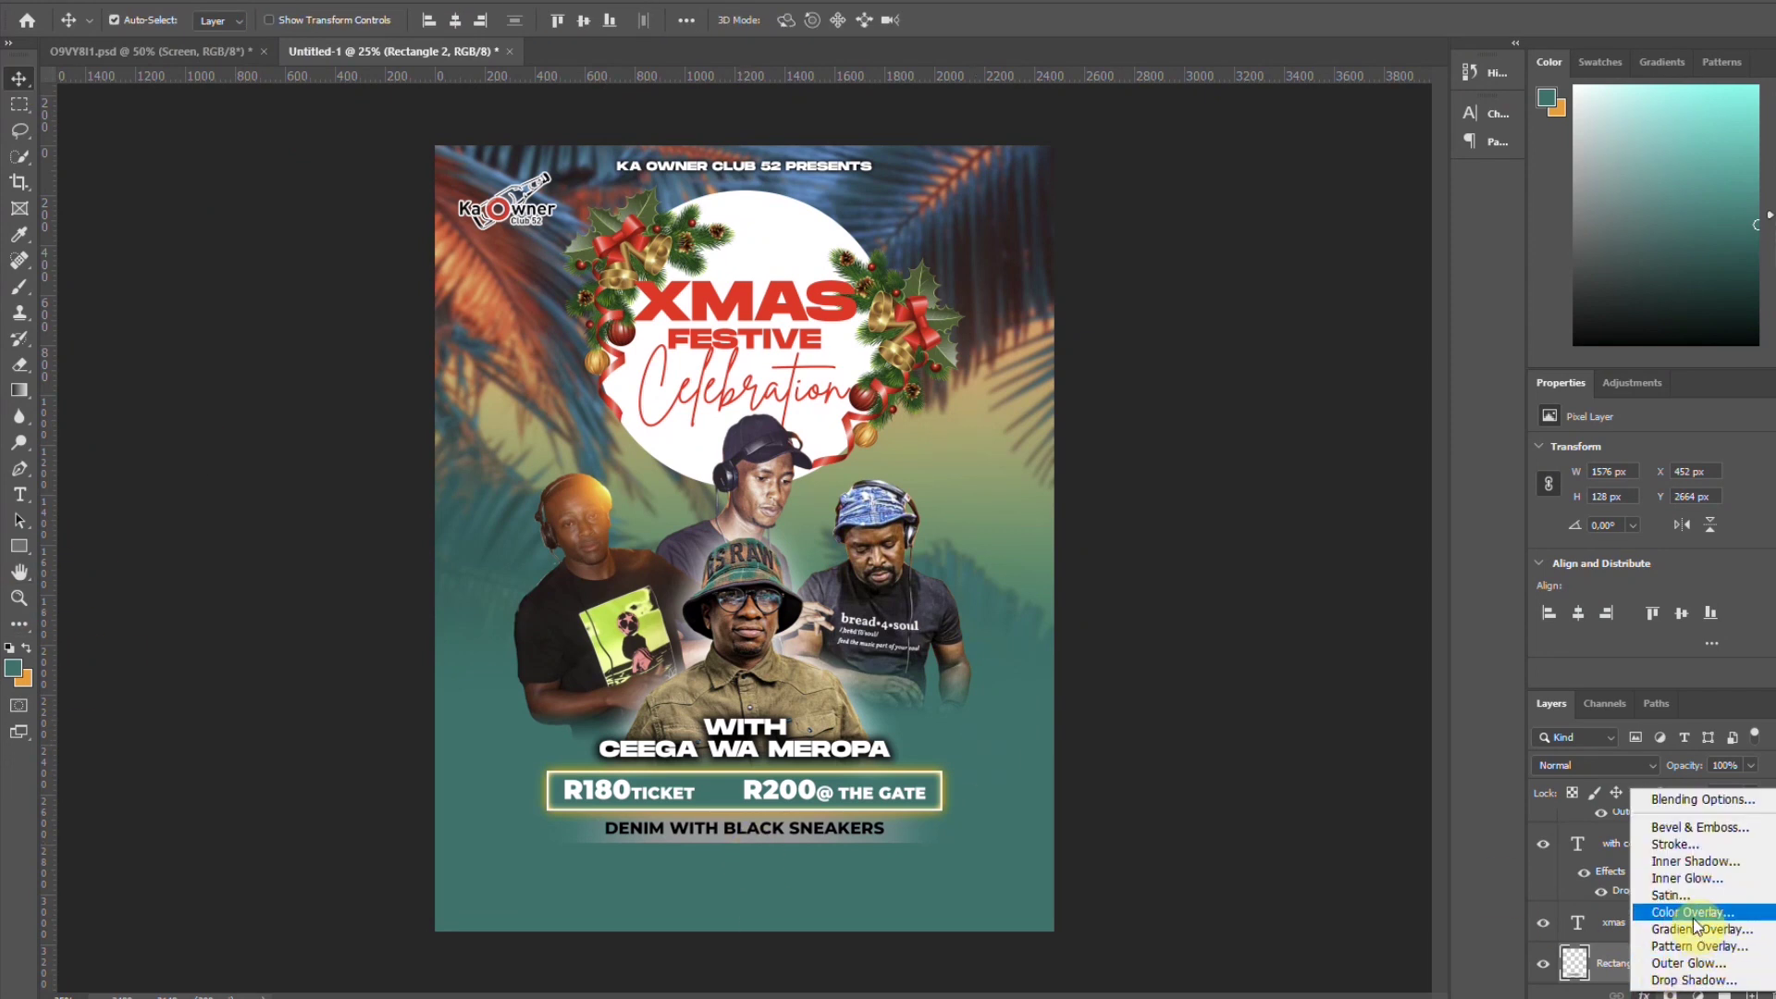
left_click(1665, 908)
left_click(1610, 573)
left_click_drag(1605, 582, 1290, 540)
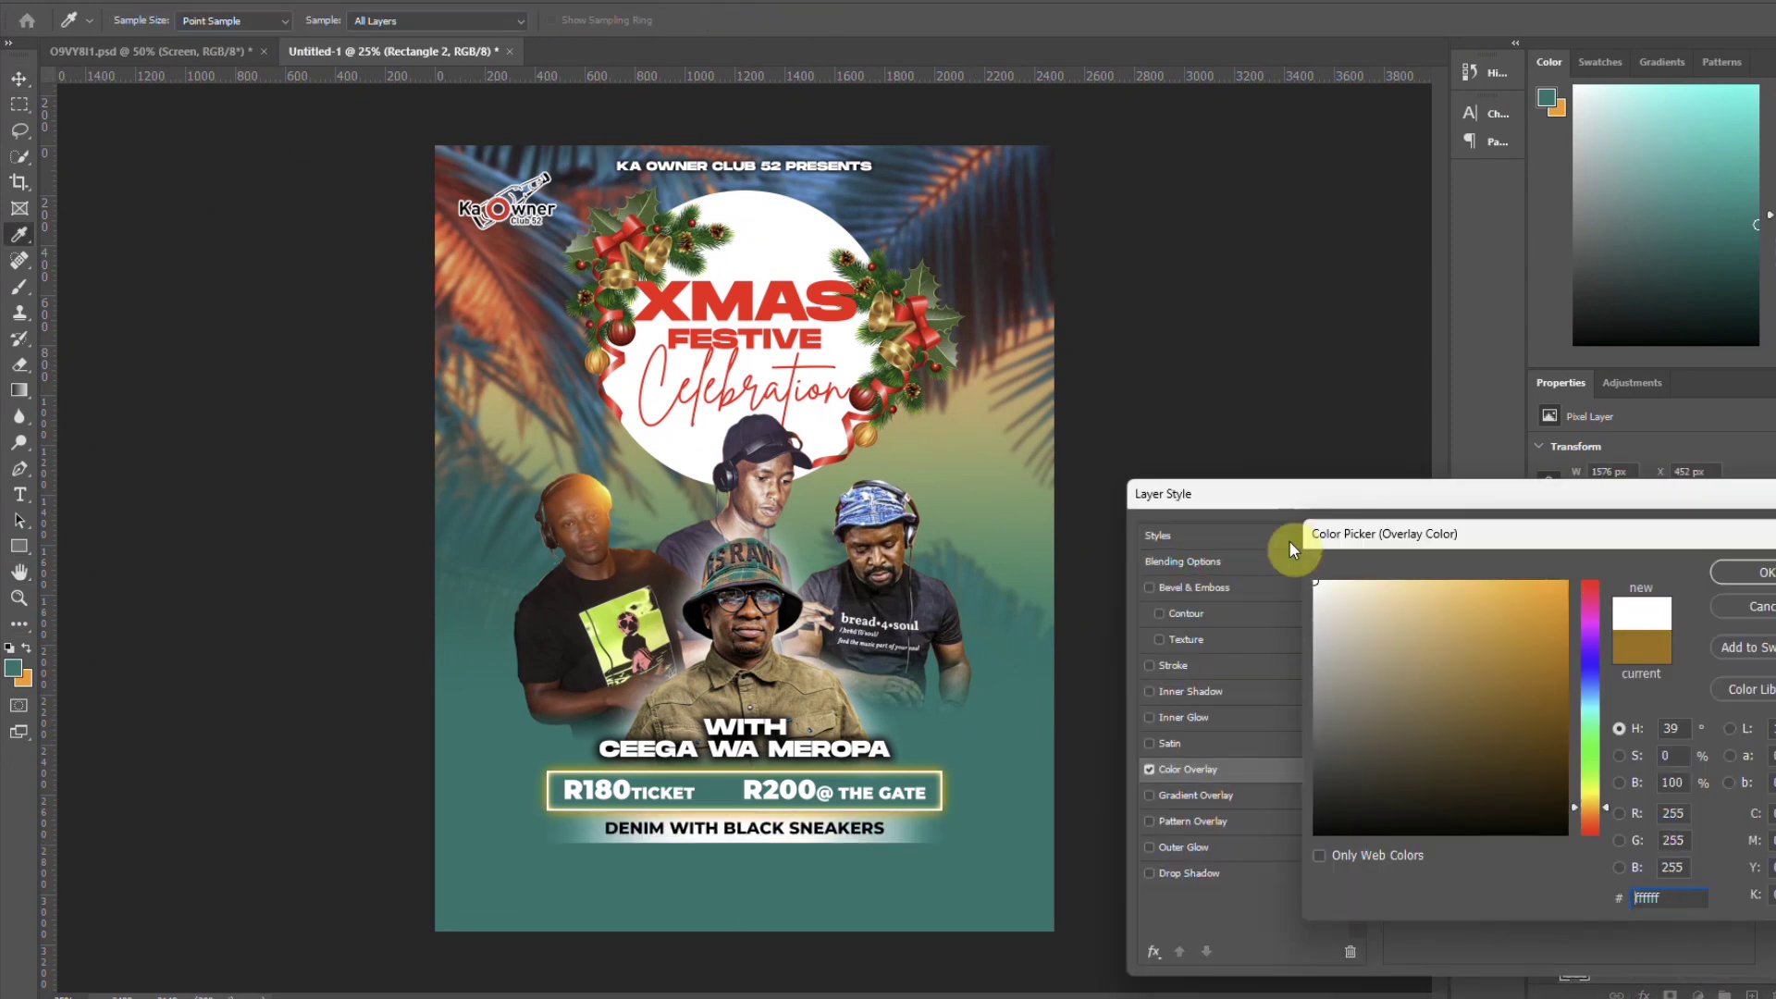
left_click(1728, 572)
key("Return")
Duplicate the headliner text below the dress-code bar and replace it with the three supporting DJ names separated by asterisks
left_click_drag(835, 747, 835, 886)
double_click(835, 884)
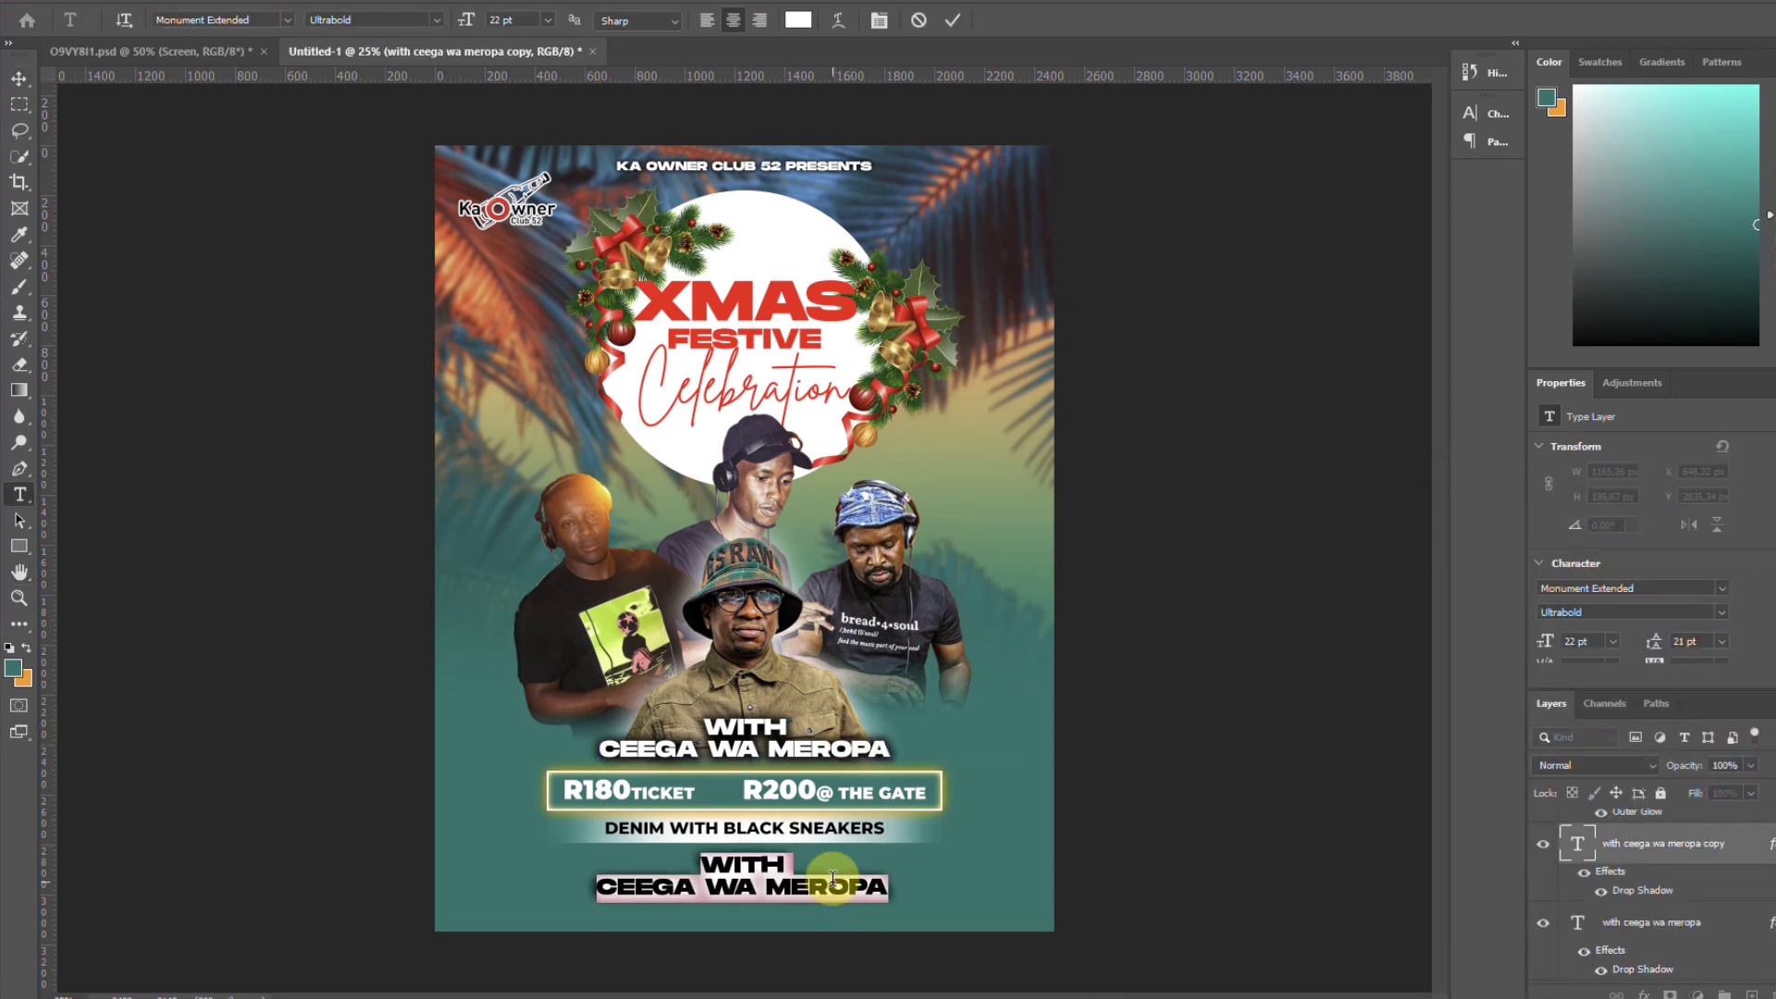
type("SBUDA DEEP")
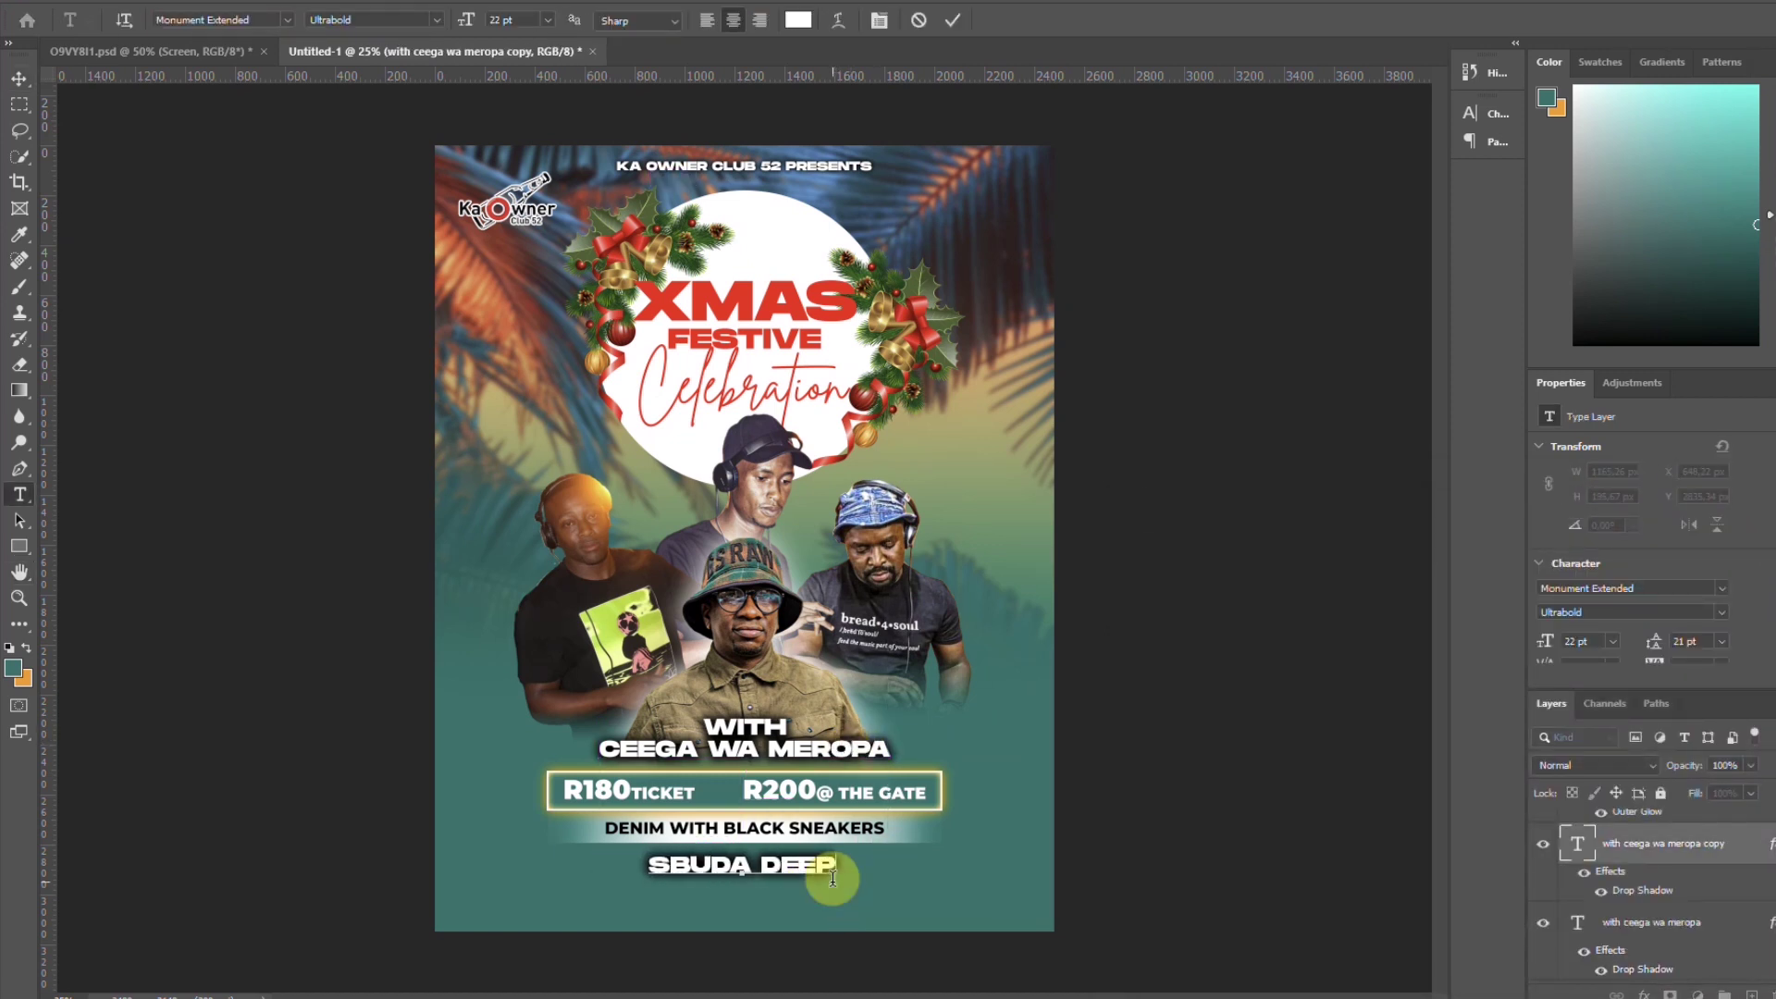
type(" * YANGA D")
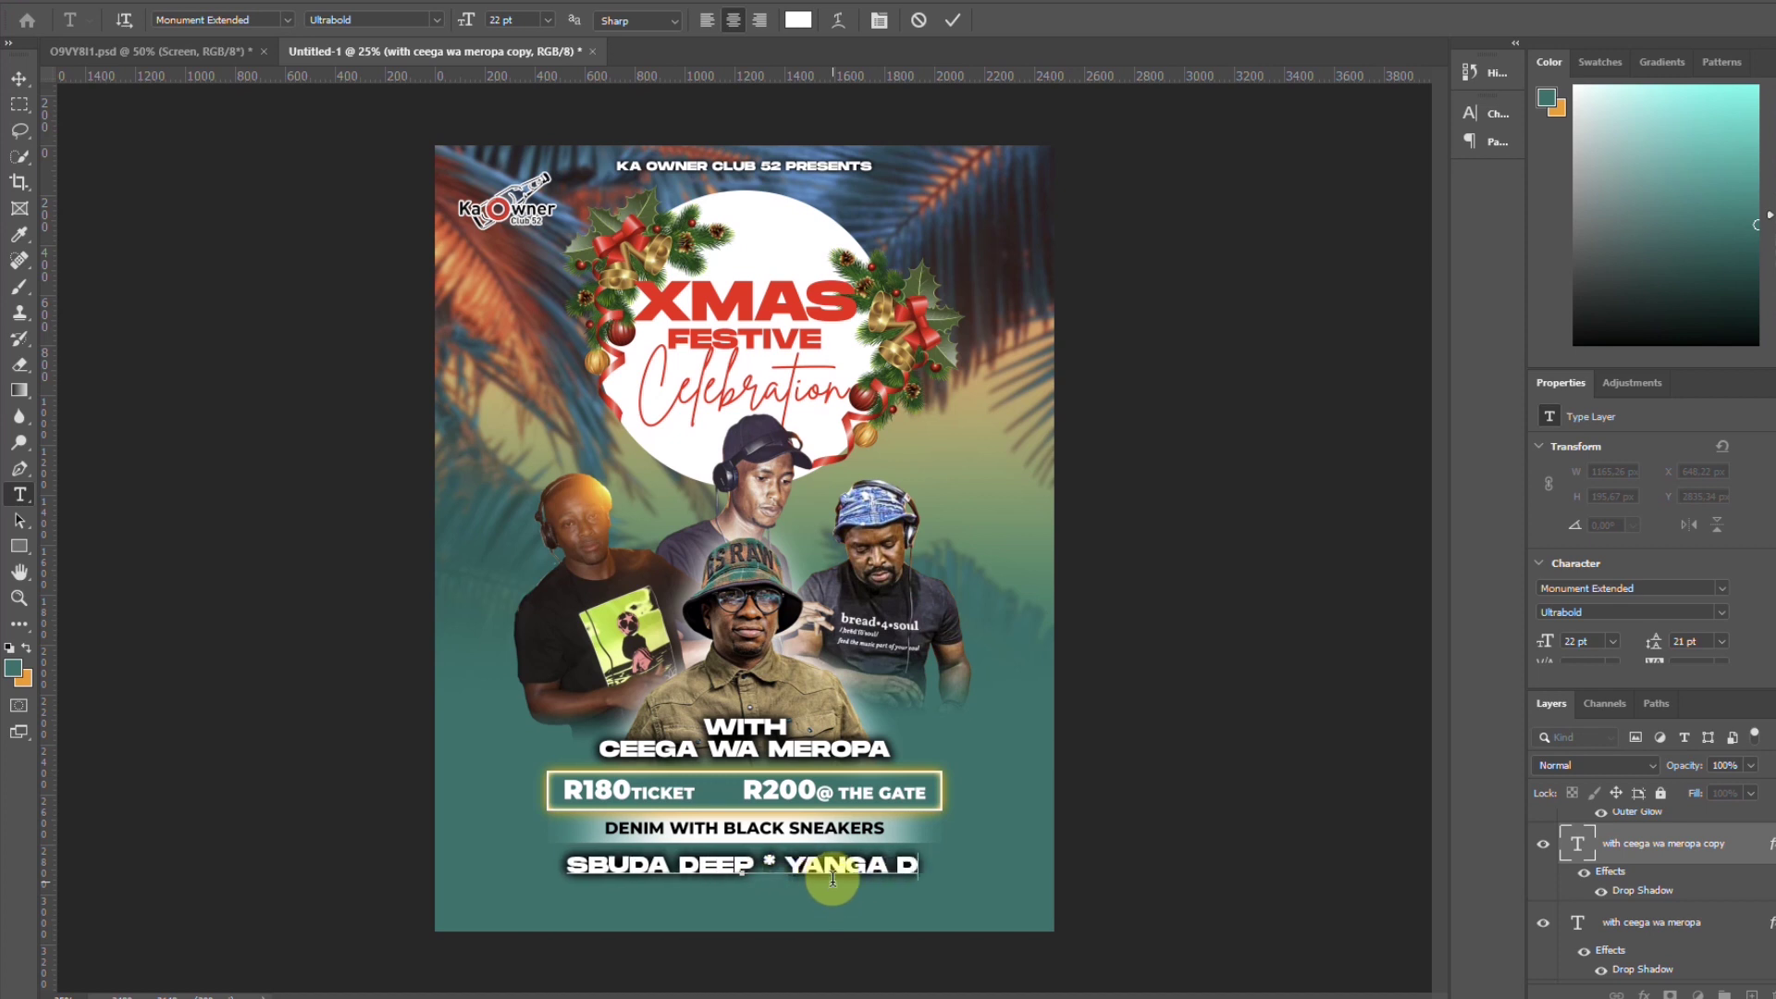
type("ASH *")
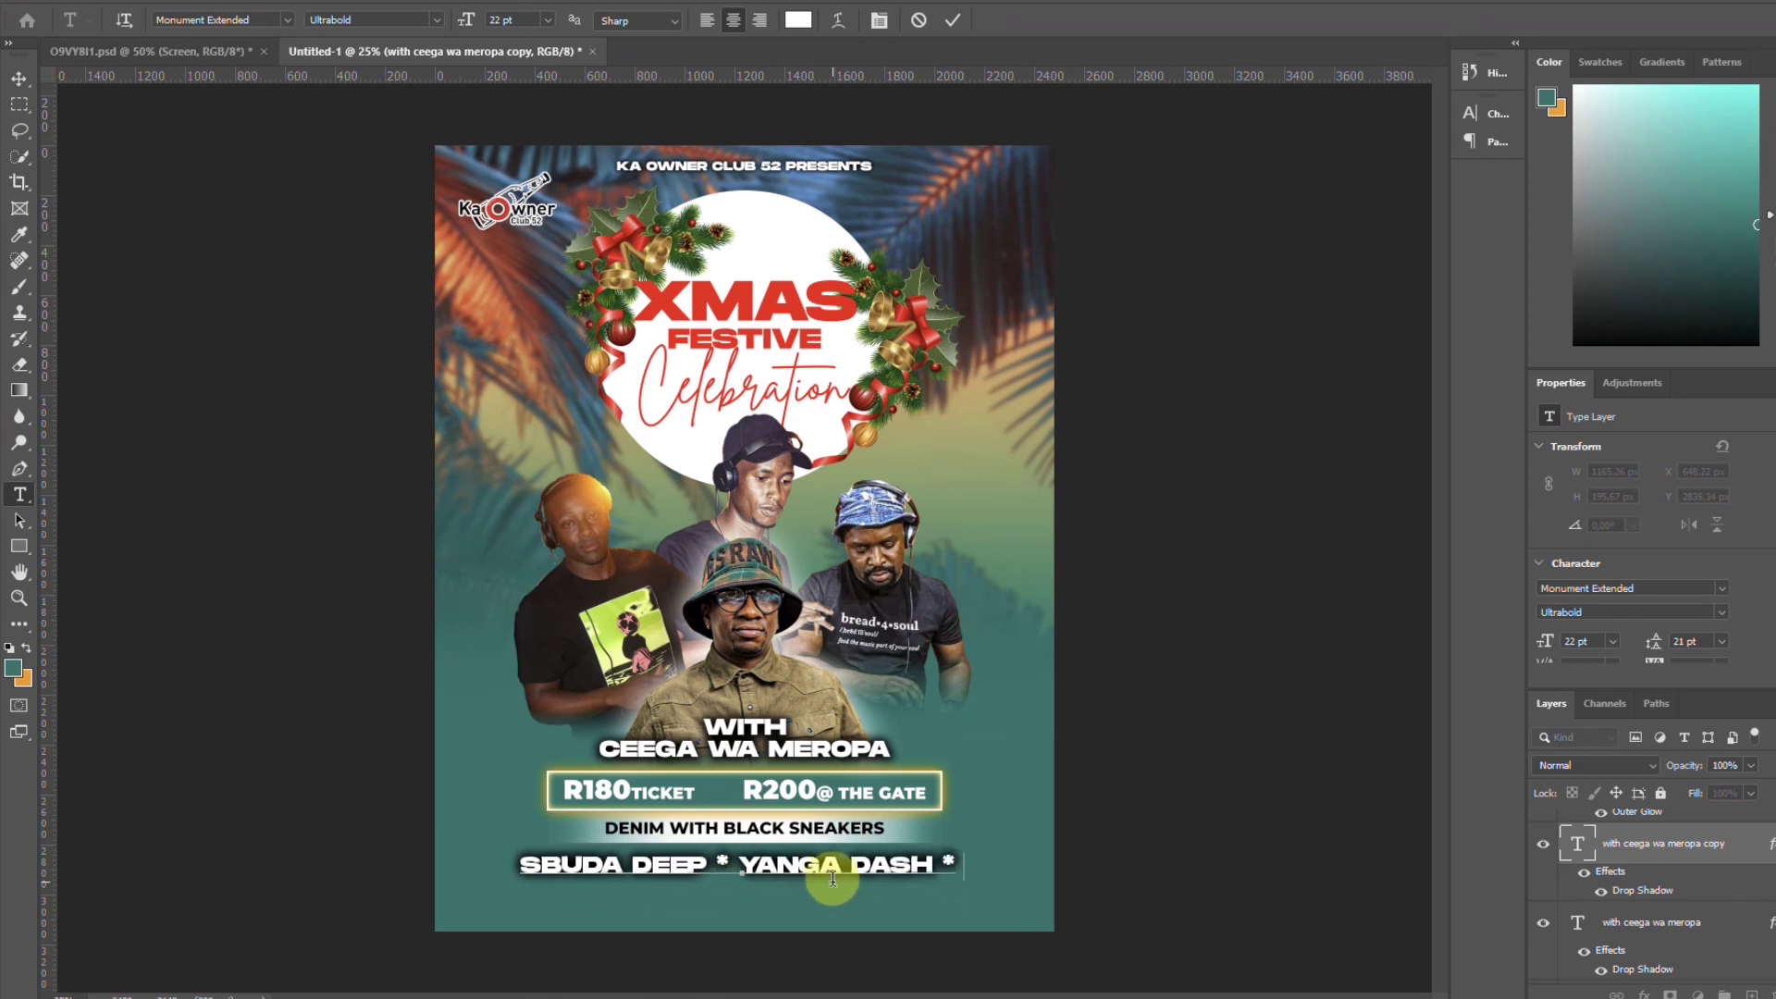
type(" DA NYORA")
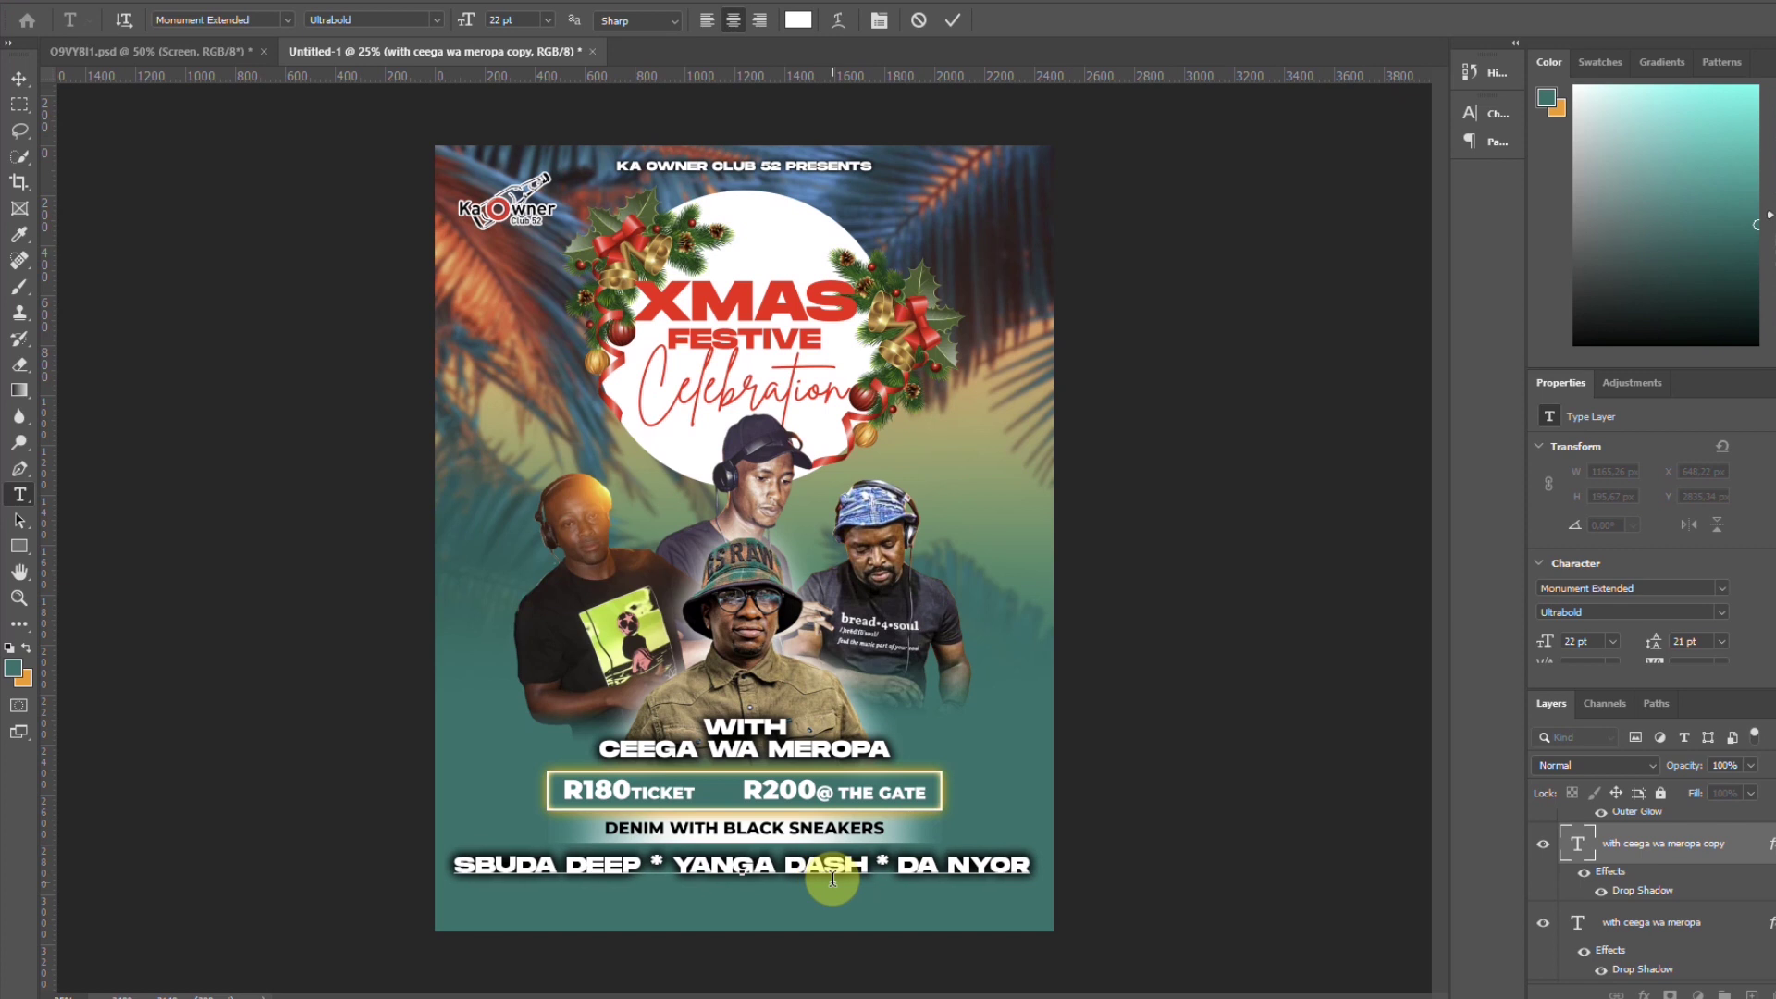
left_click(950, 17)
key("v")
Set the supporting DJ line to 16 pt and adjust its drop shadow size to 32 px
left_click(1584, 641)
scroll(1600, 640, "down", 6)
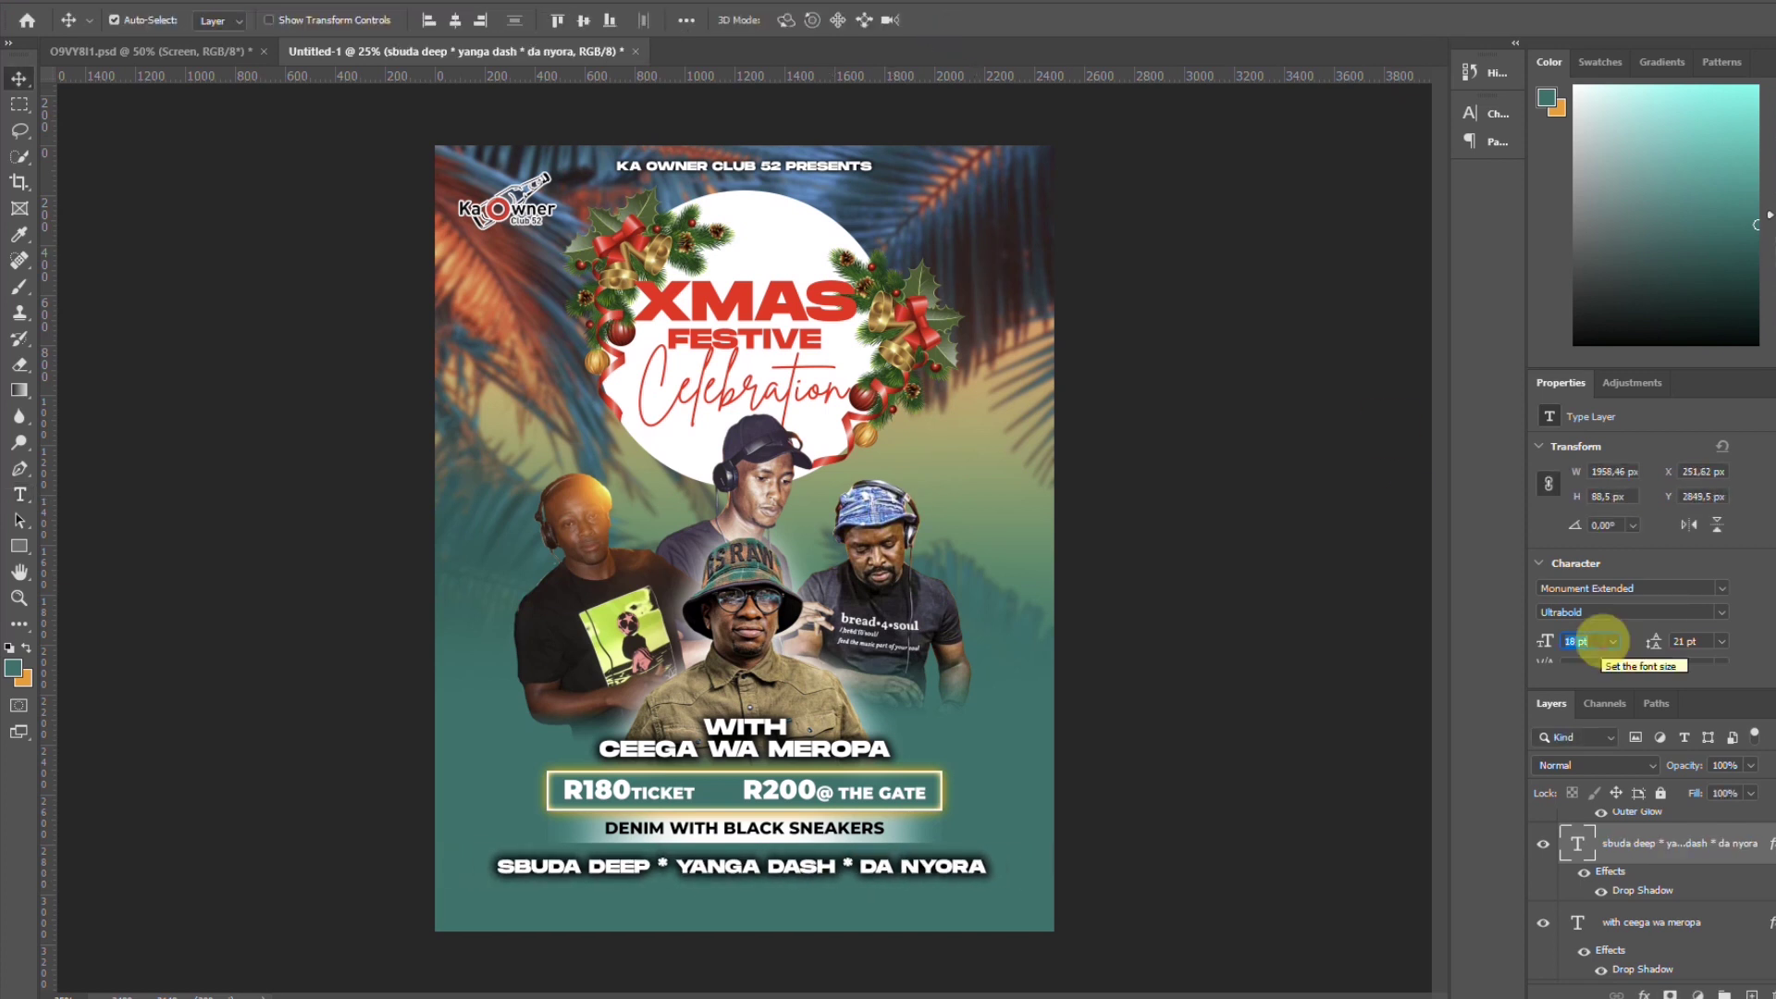
left_click(386, 144)
left_click(722, 870)
double_click(1591, 969)
mouse_move(1508, 686)
left_mouse_down()
mouse_move(1483, 690)
mouse_move(1497, 711)
left_mouse_up()
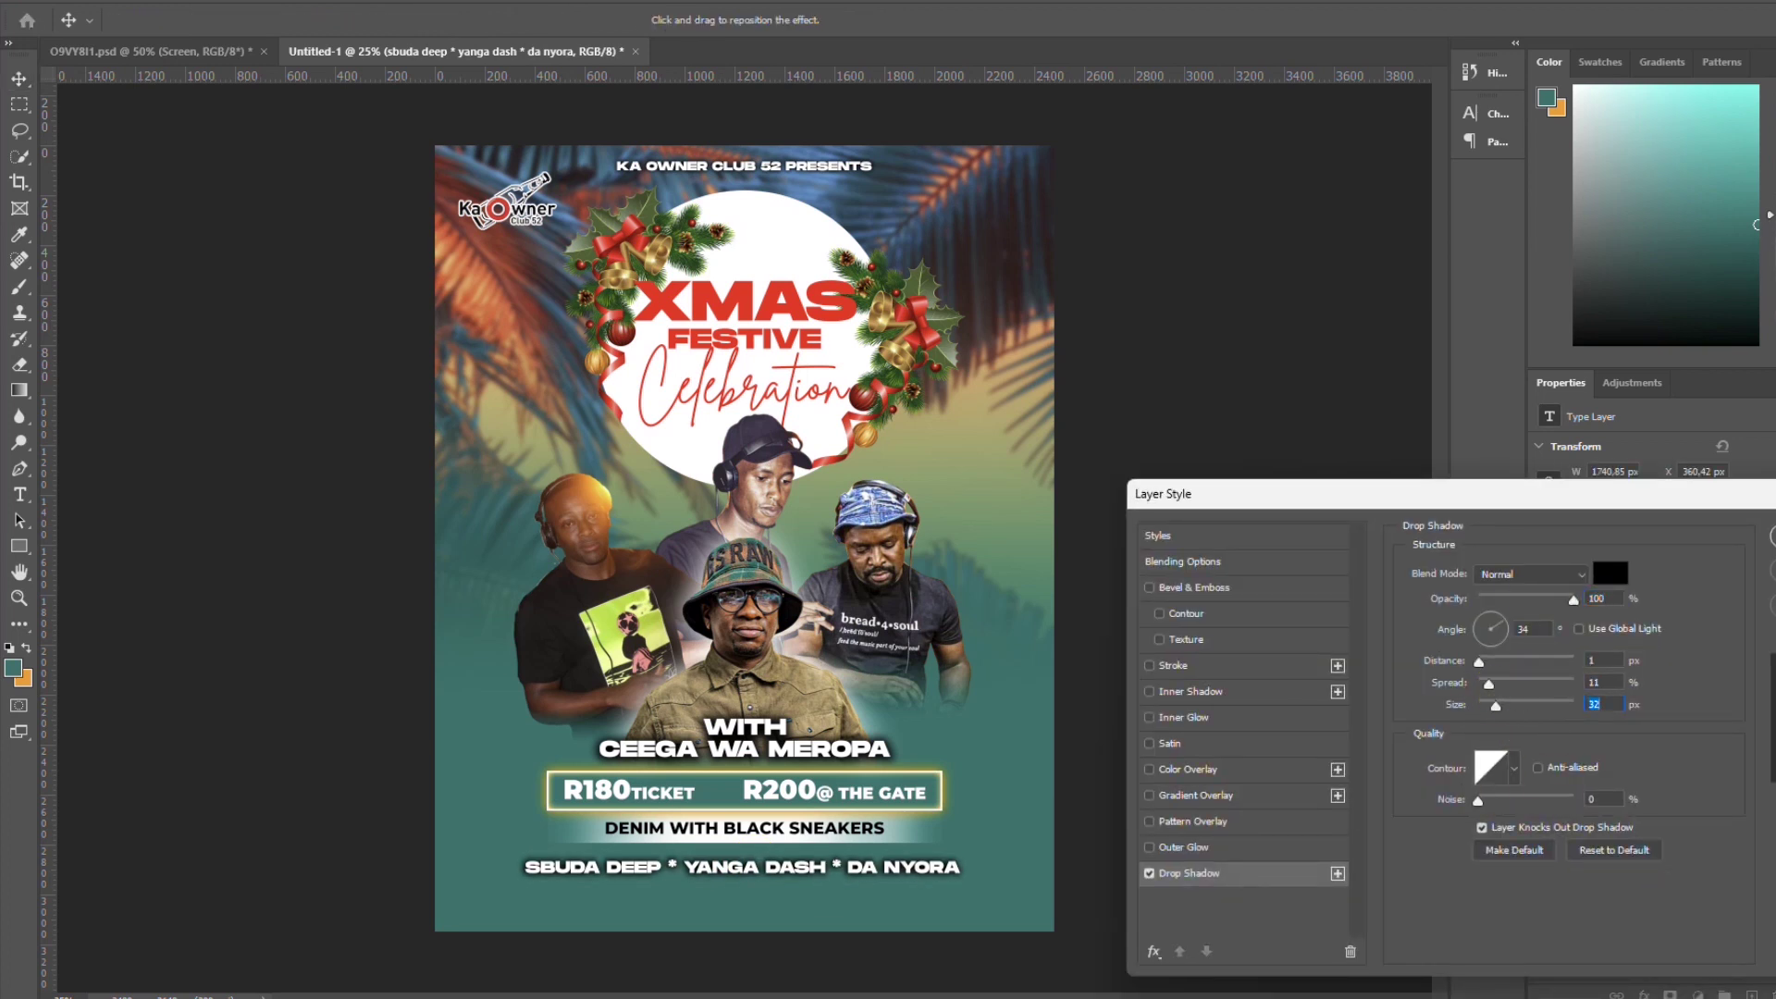
left_click(1771, 583)
Draw a white rectangle about 2632 x 248 px across the poster's bottom edge
left_click(18, 546)
left_click_drag(413, 900, 1070, 962)
left_click(222, 19)
left_click(111, 118)
left_click(18, 78)
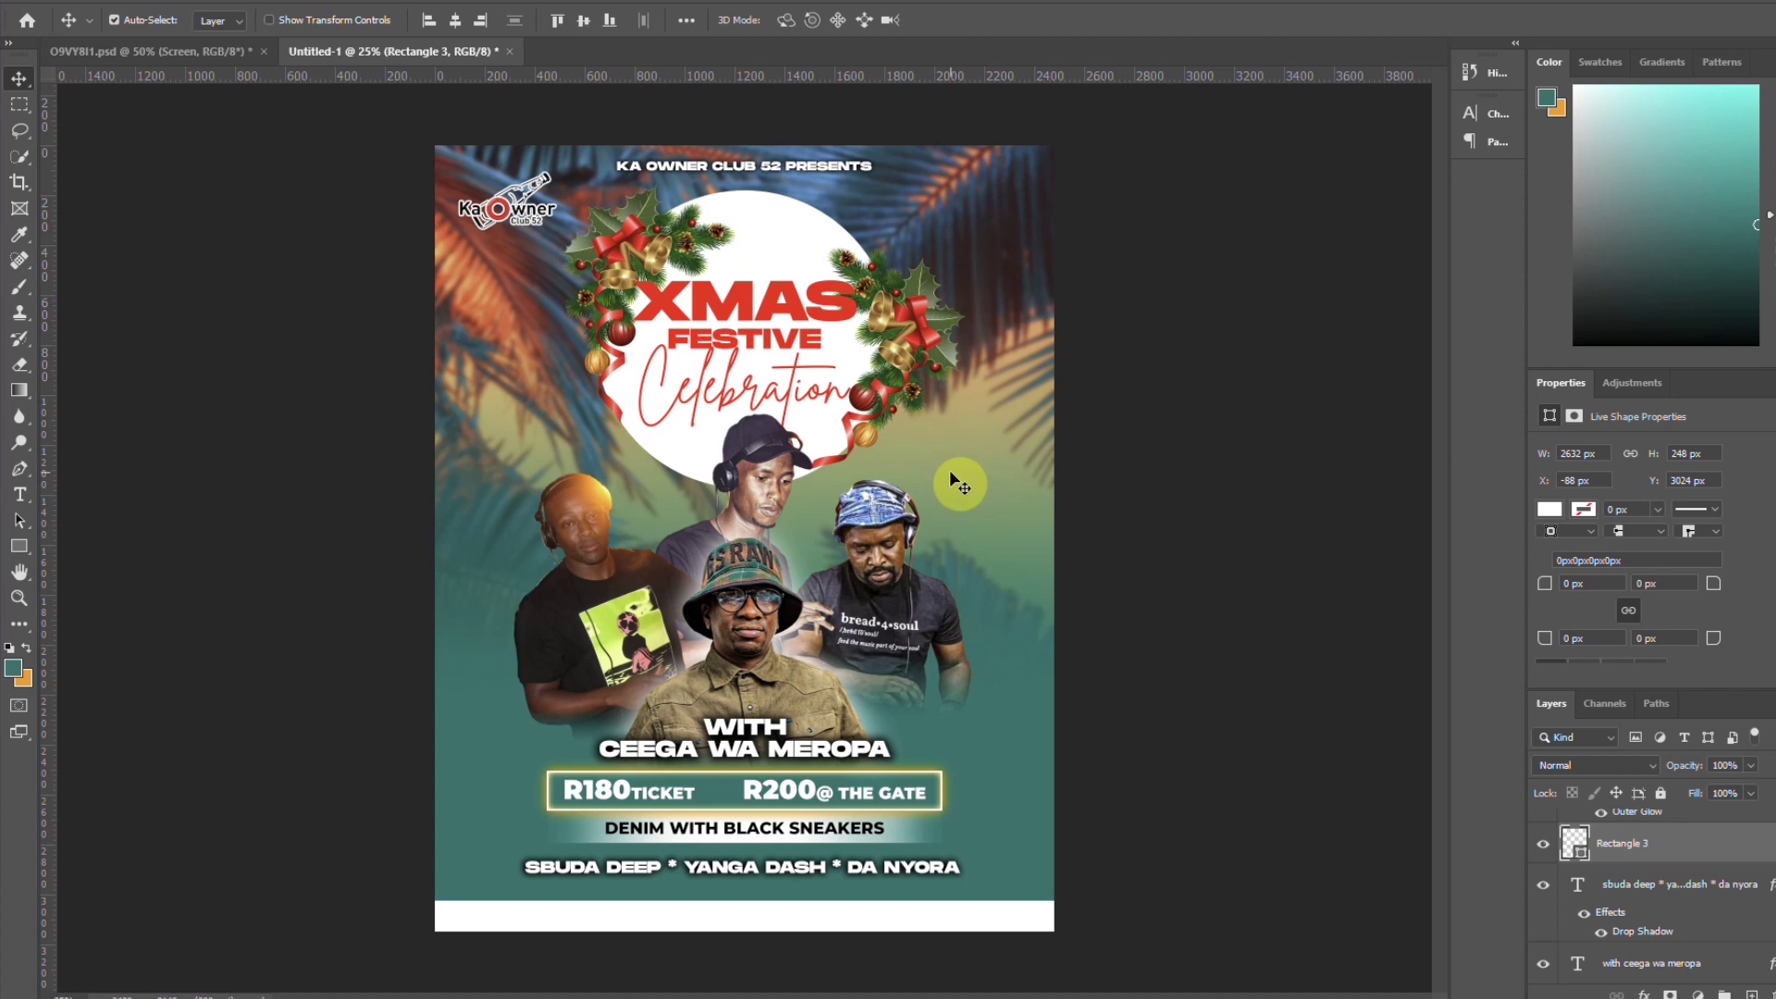
Recolour the Celebration text with the teal sampled from the poster's lower background
left_click(731, 408)
left_click(1699, 559)
left_click(1030, 764)
left_click(1739, 572)
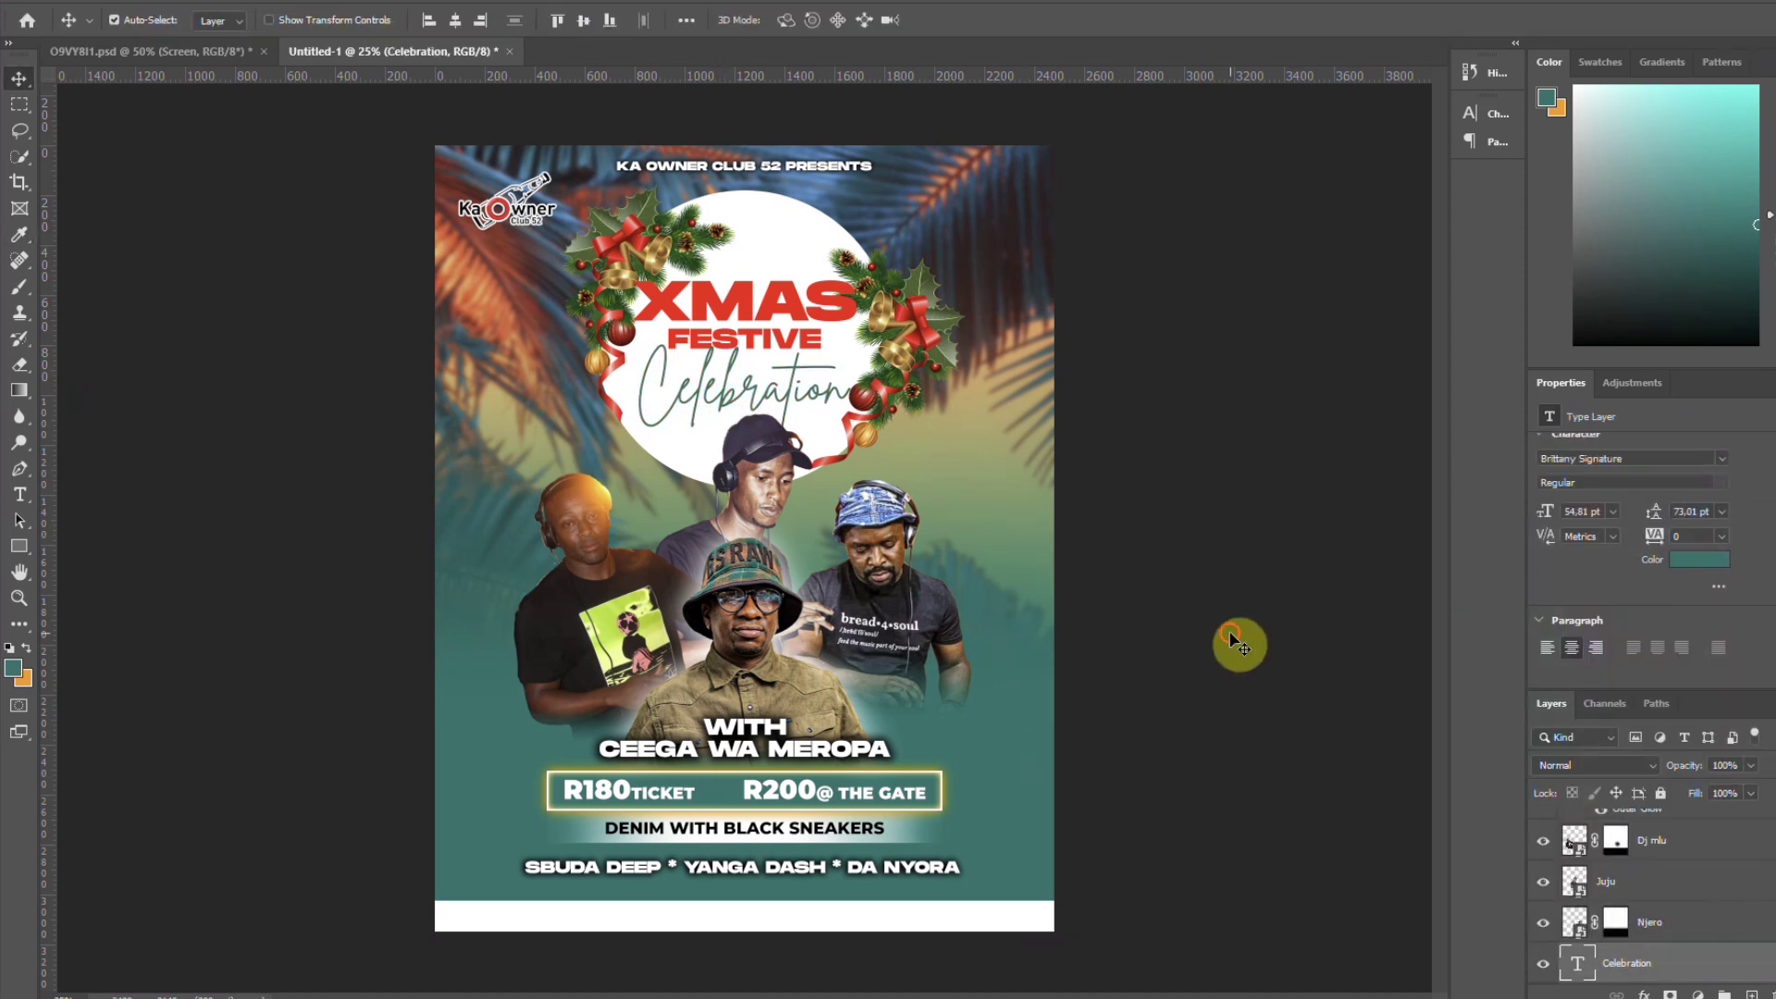
left_click(1232, 637)
Nudge the supporting DJ line up slightly, away from the white footer strip
left_click(869, 867)
key("shift+Up")
key("Up")
Duplicate the DJ line just below and replace its text with "cooler box r50 from 2pm - 6pm | r150 from 6pm till later"
left_click_drag(856, 865, 854, 884, "alt")
double_click(853, 884)
type("co")
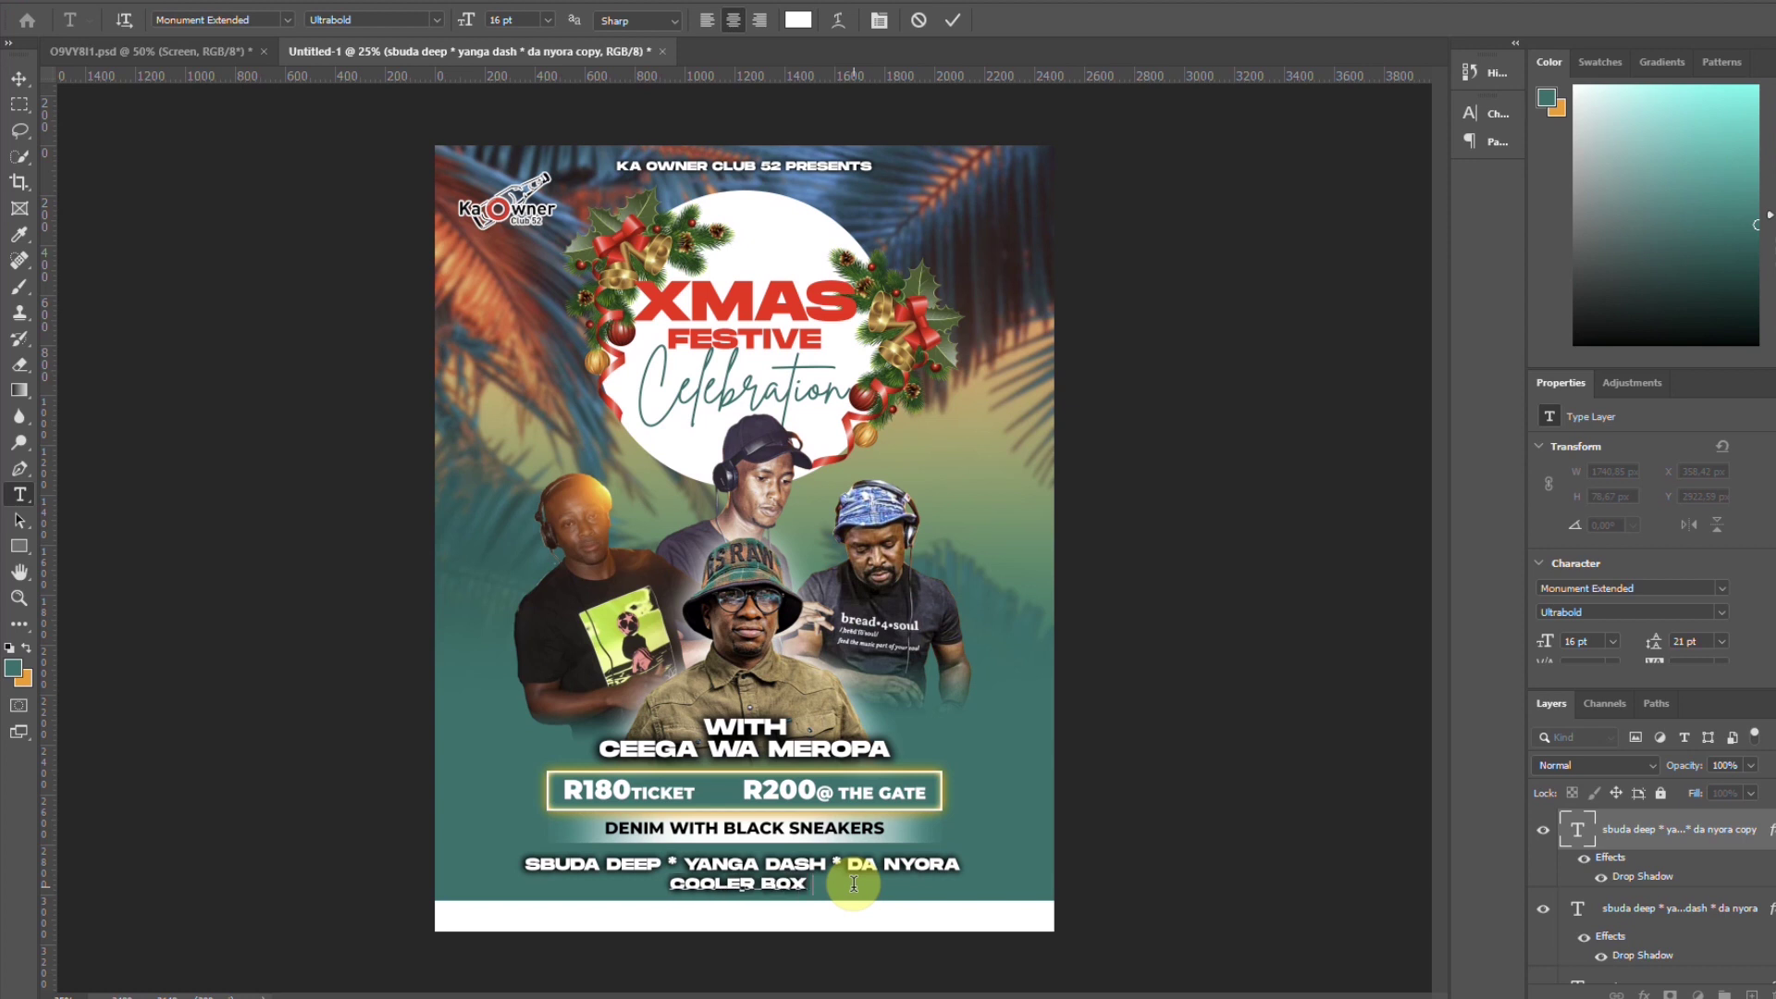
type("oler box r50 from 2pm")
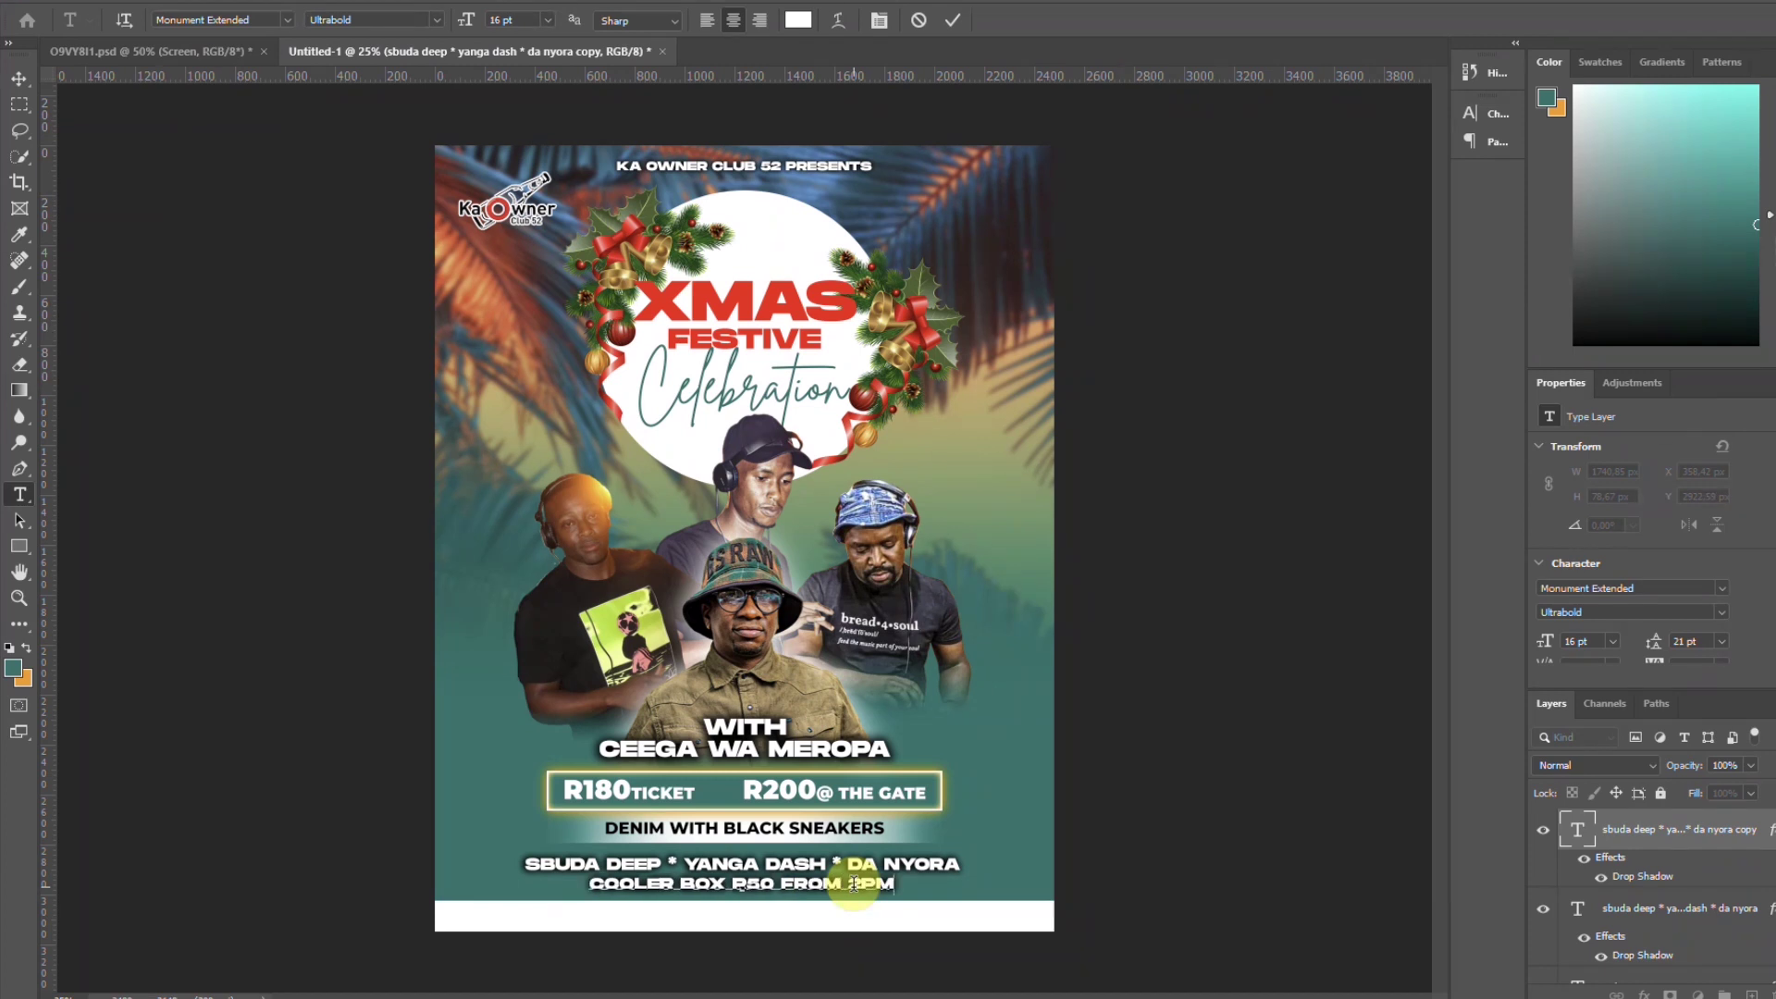
type(" - 6pm")
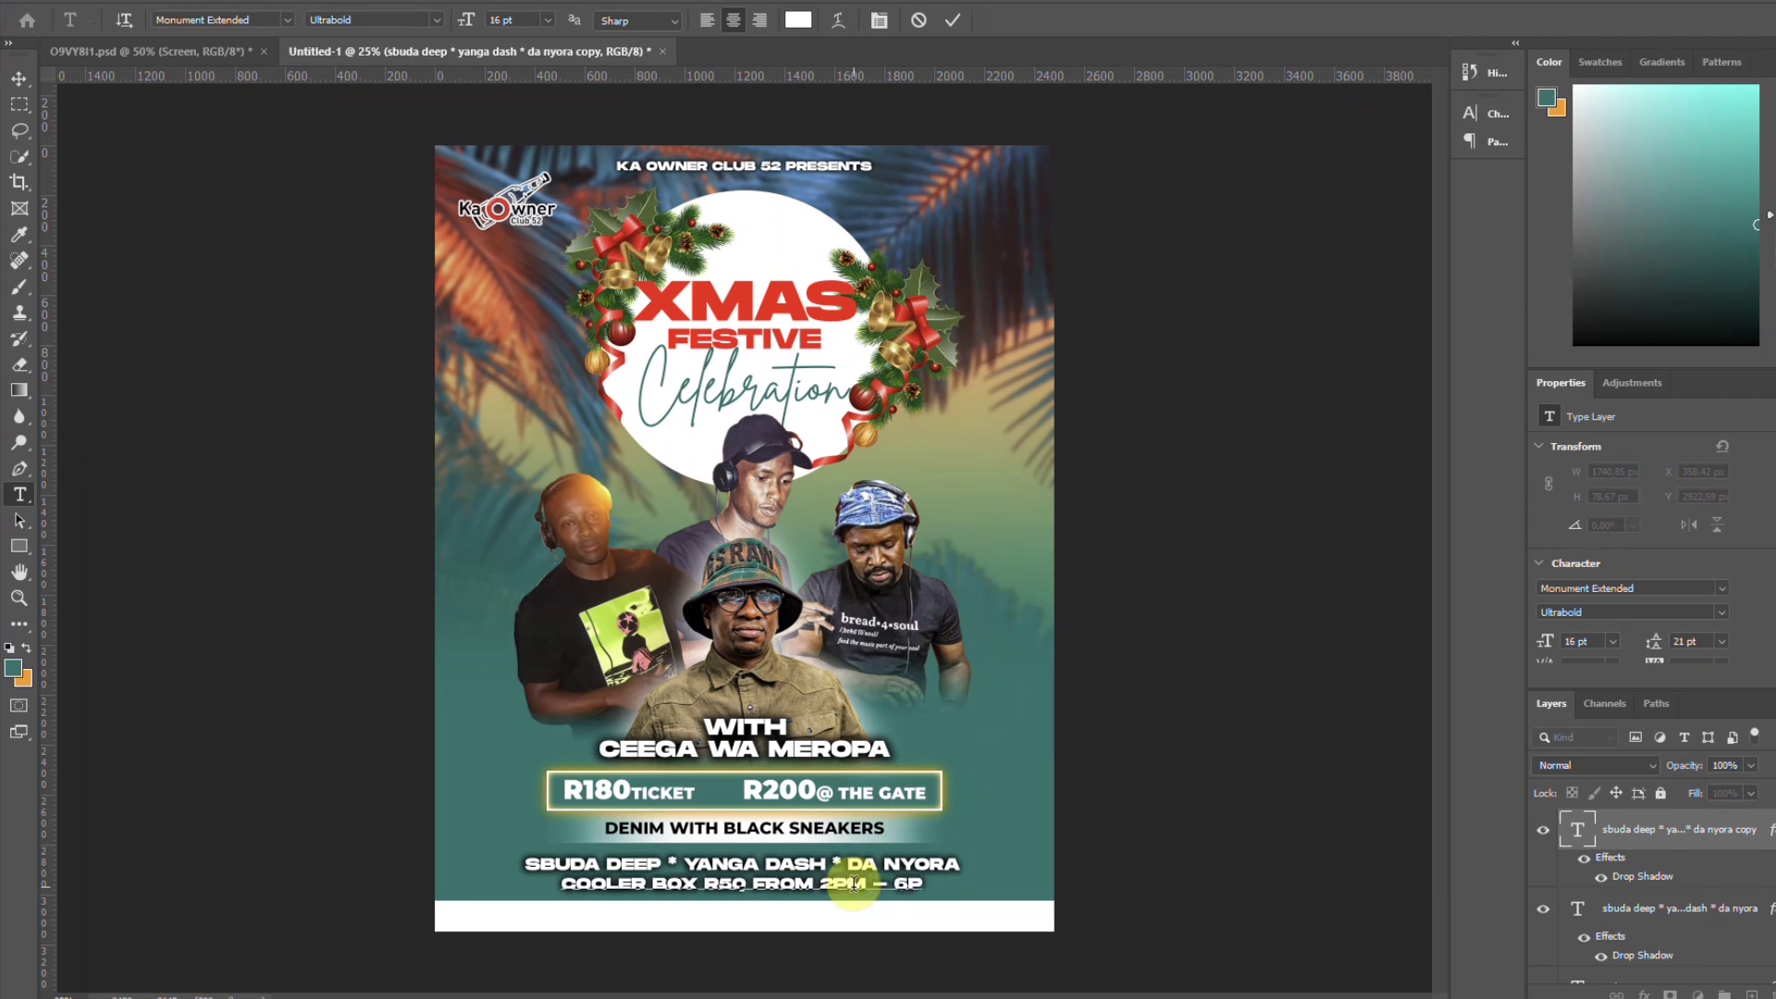
type(" | r150 from 6")
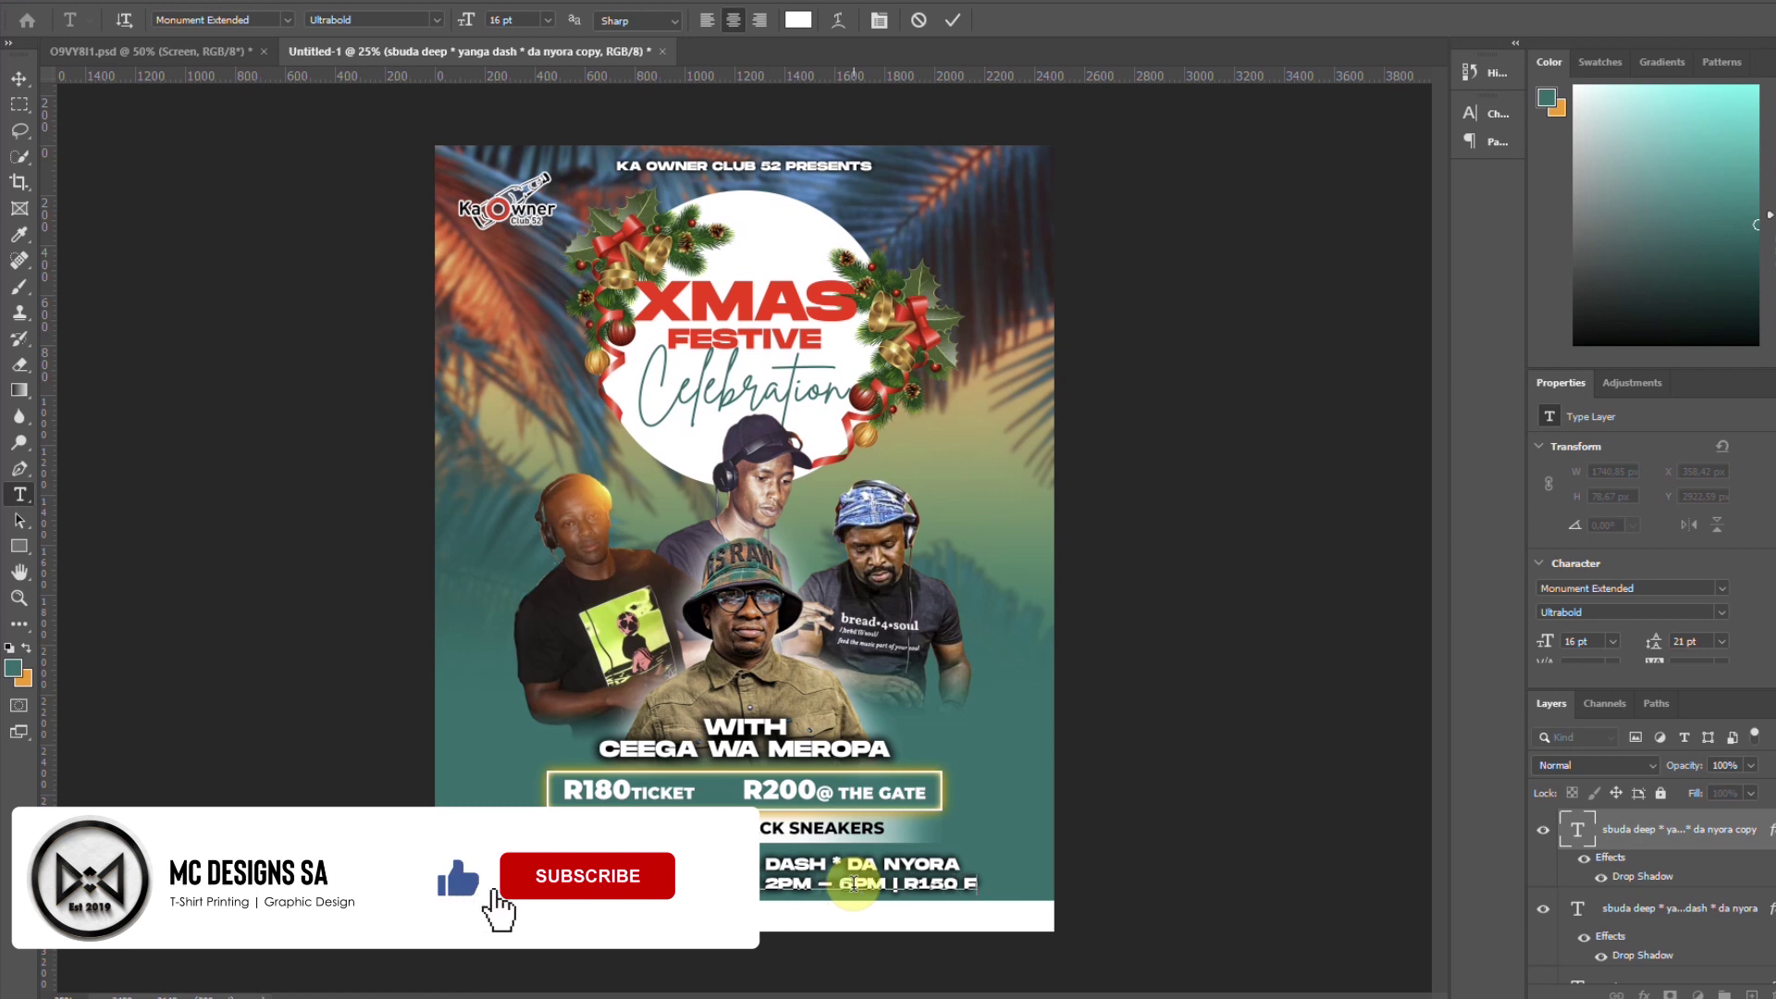
type("pm till")
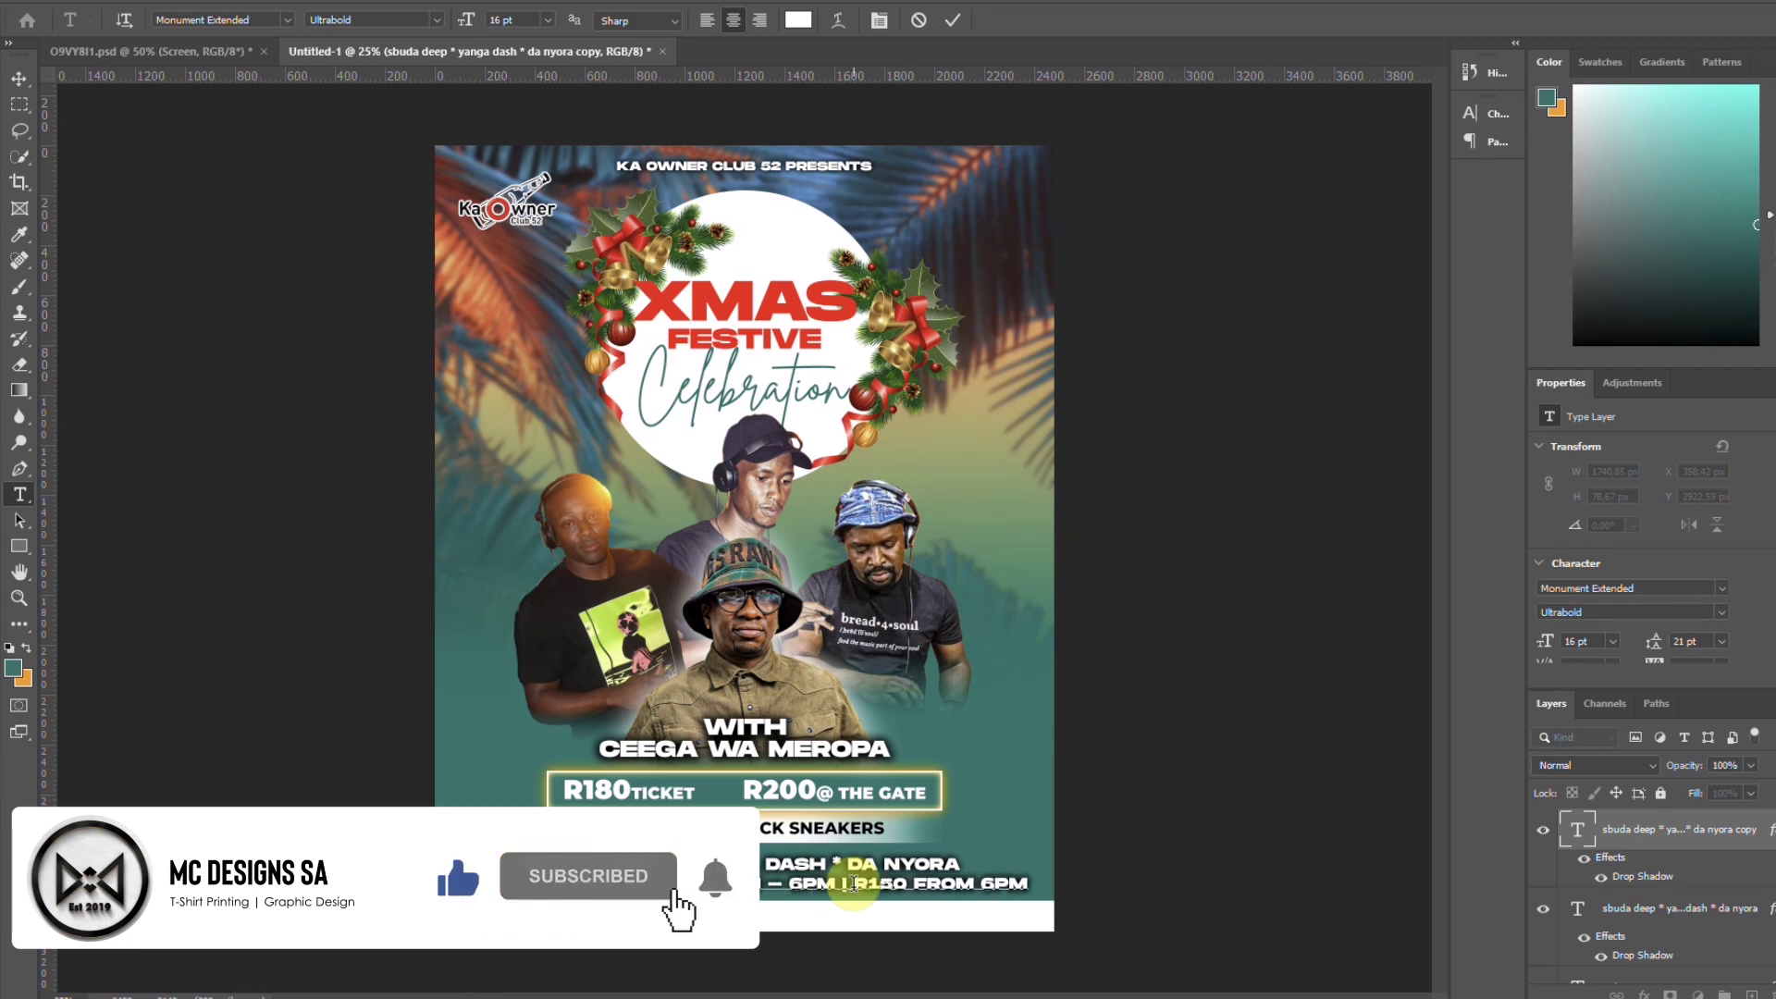
type(" later")
left_click(951, 20)
key("v")
Format the cooler box line in 11 pt Montserrat Bold Italic and colour it red
scroll(1589, 641, "down", 5)
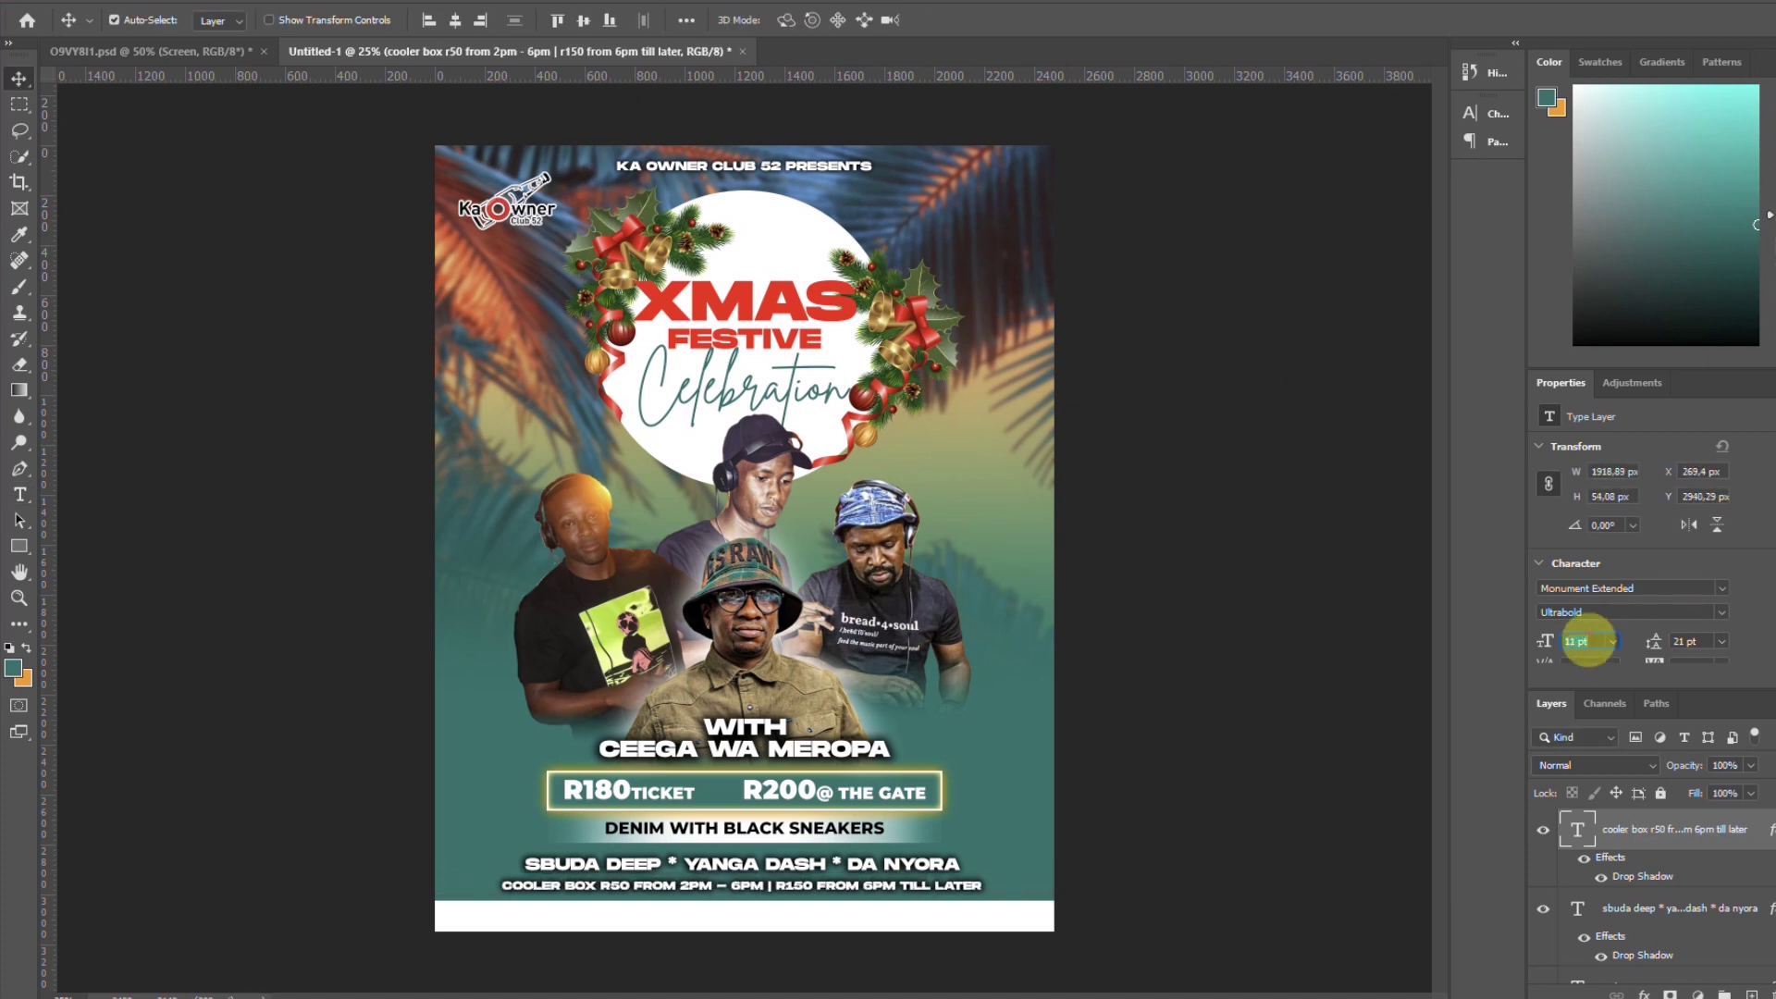
left_click(1638, 587)
type("mon")
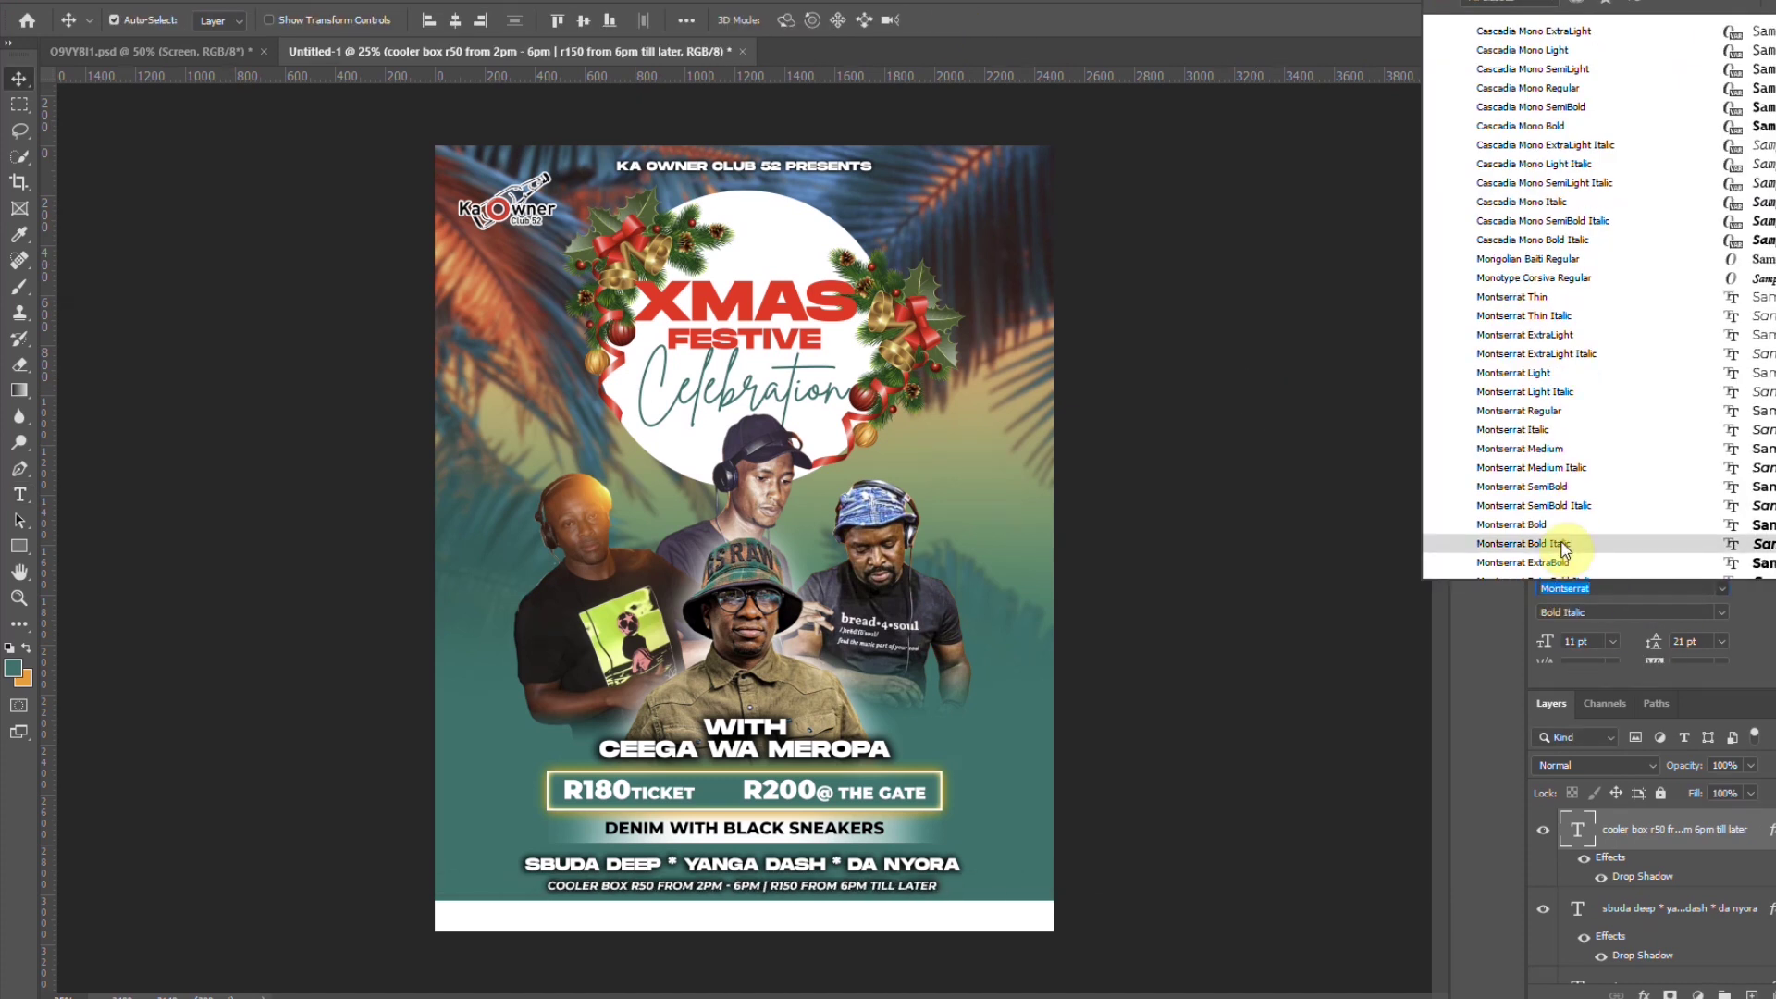
left_click(1561, 543)
scroll(1665, 592, "down", 3)
left_click(1707, 564)
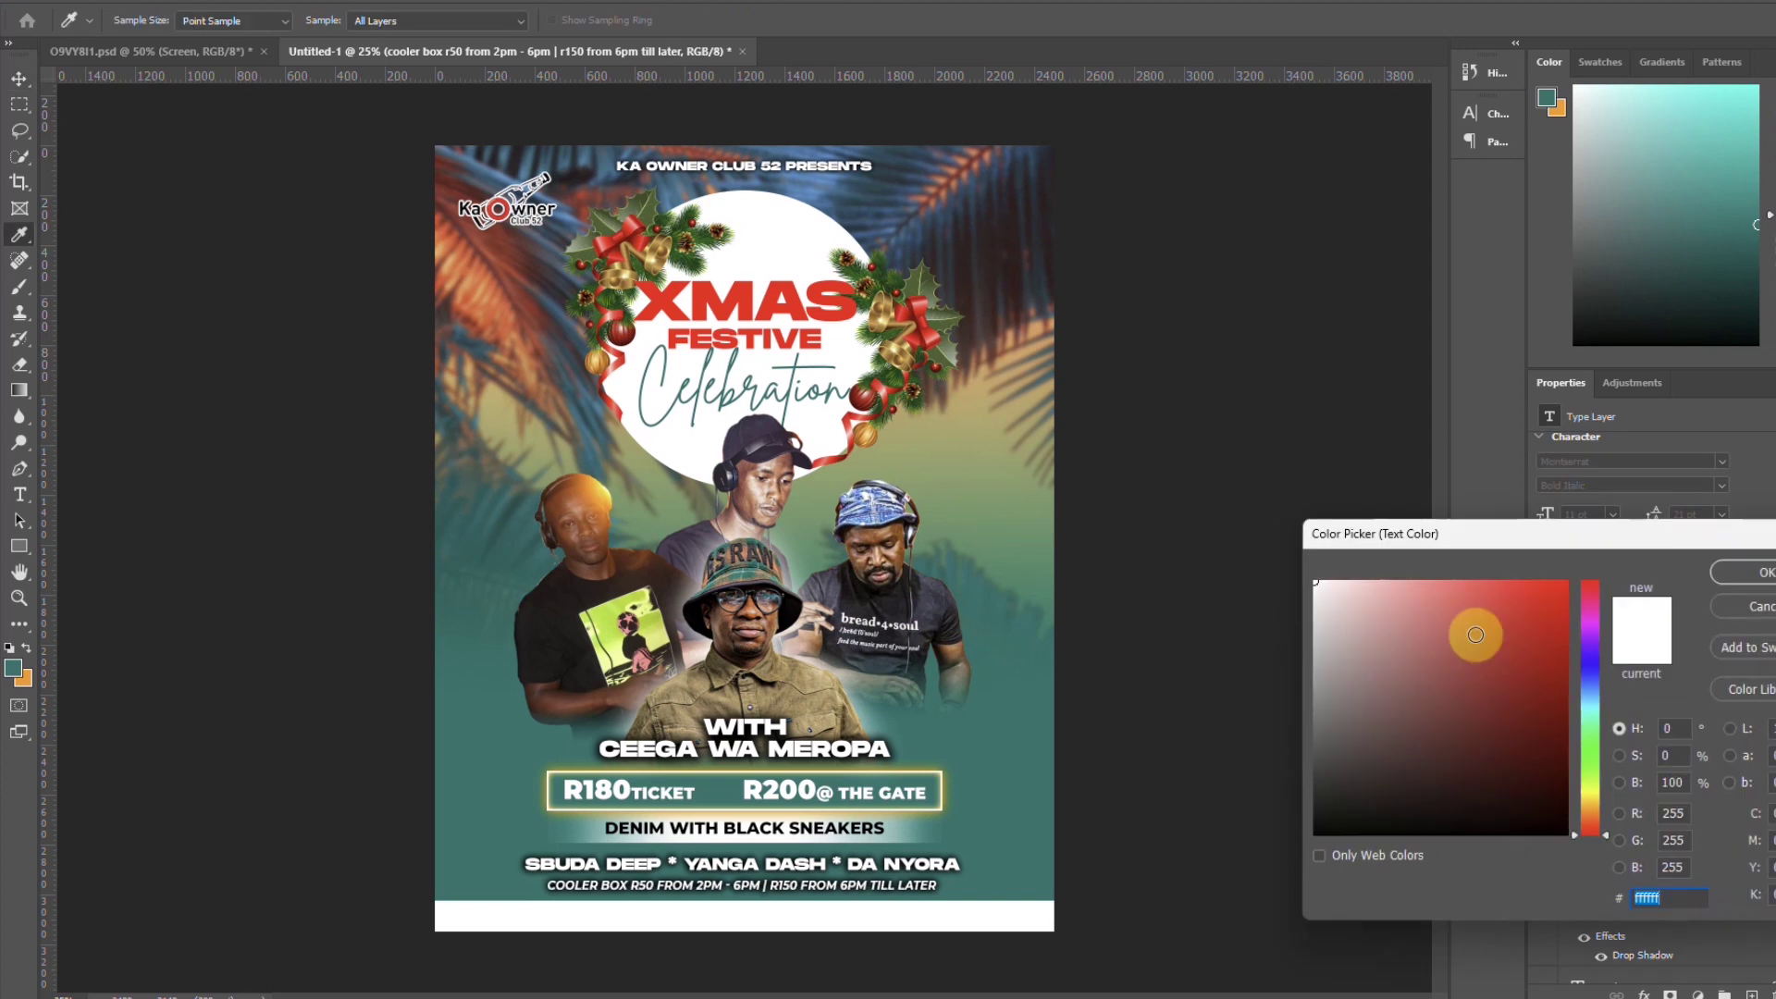
left_click_drag(1538, 616, 1599, 558)
left_click(1730, 574)
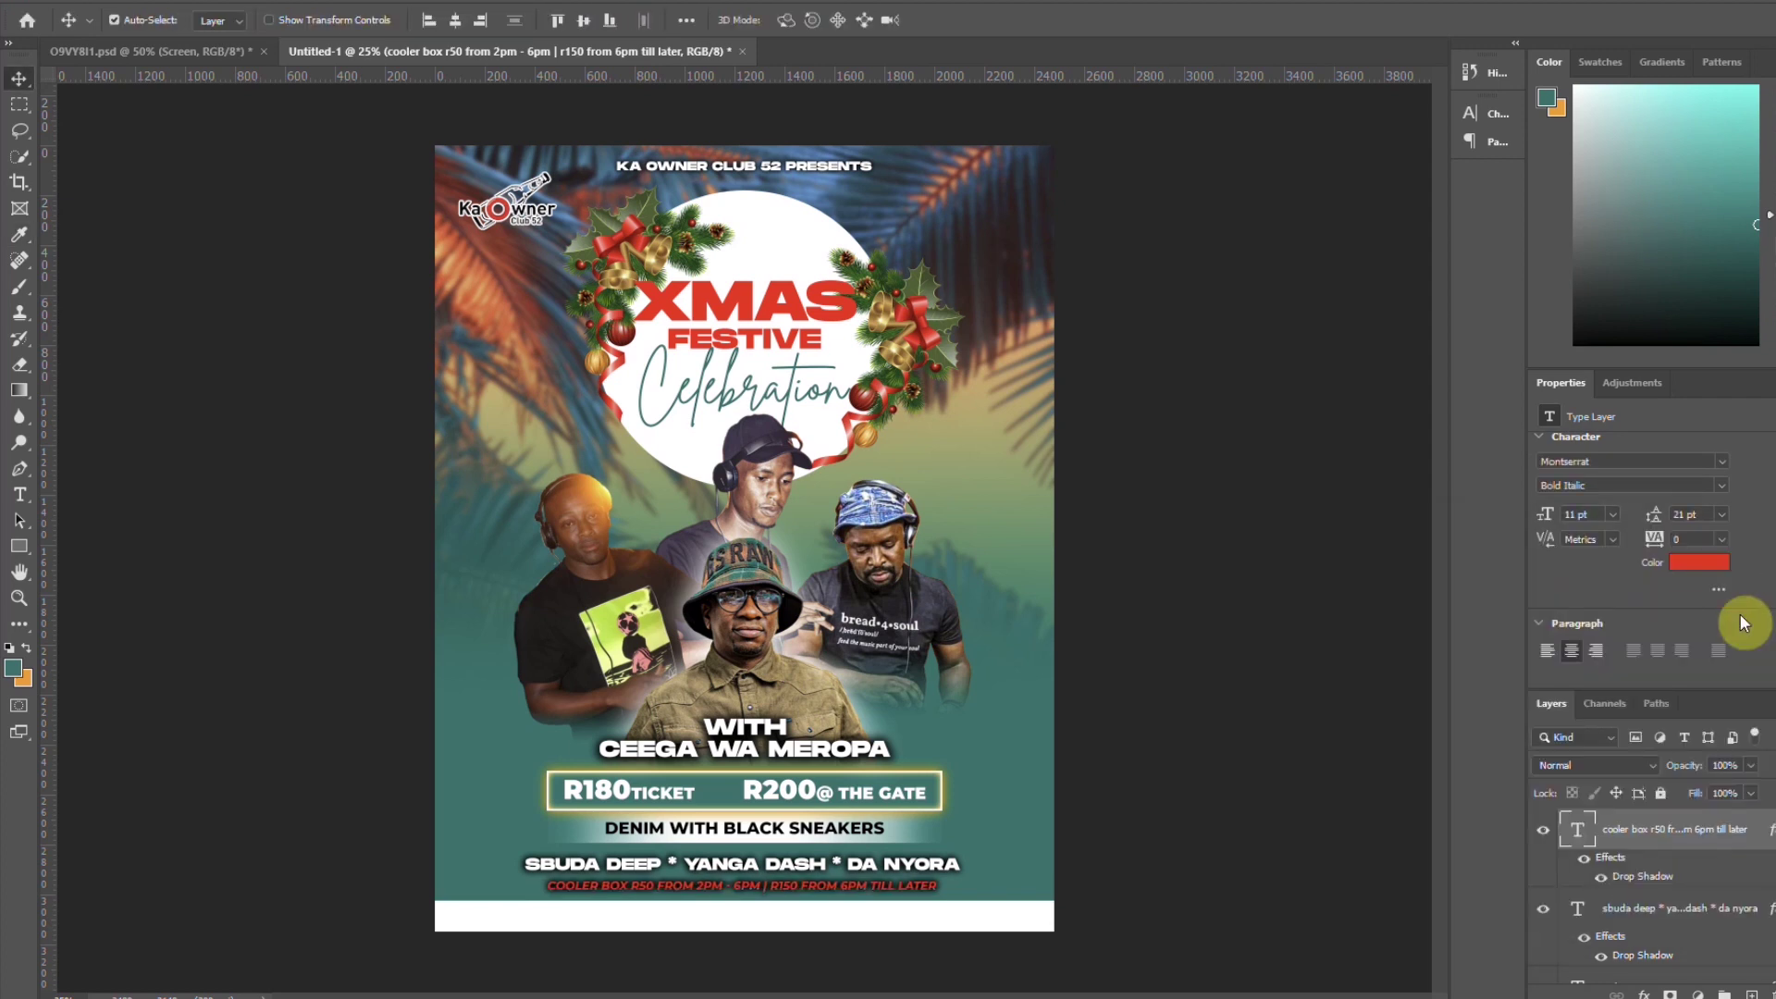
Set the cooler box line's tracking to 100 and its drop shadow size to 10 px
double_click(1638, 875)
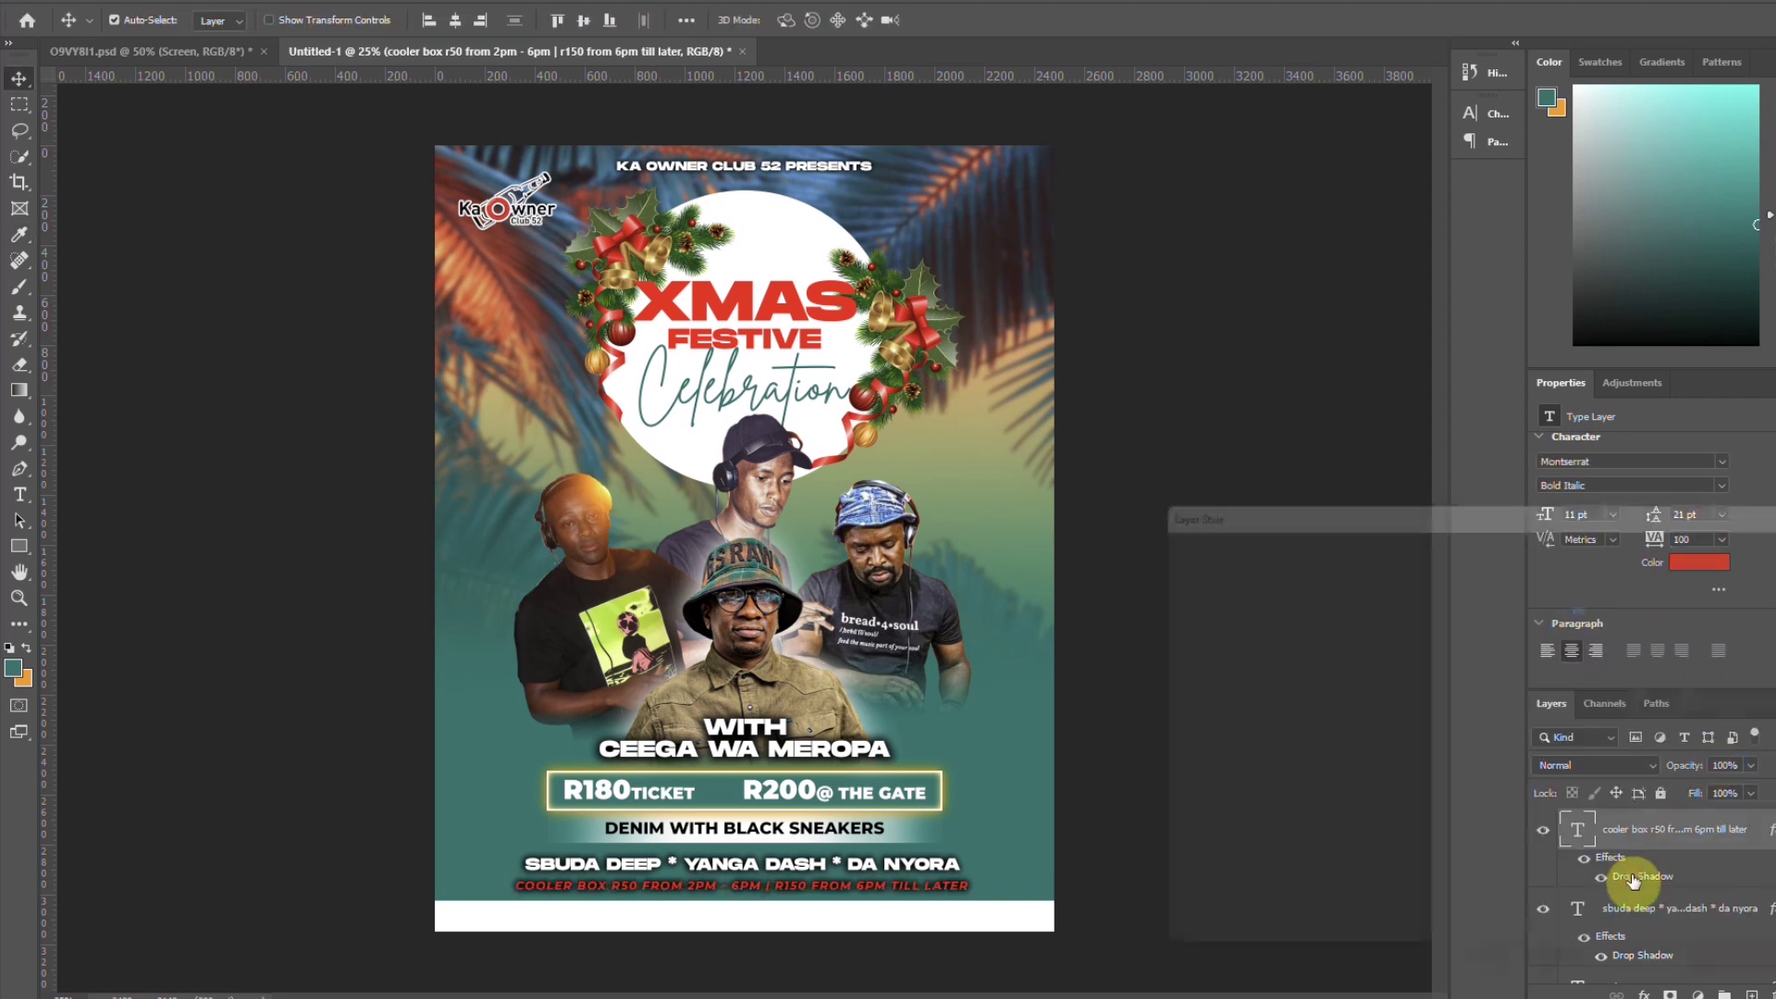
left_click(1488, 707)
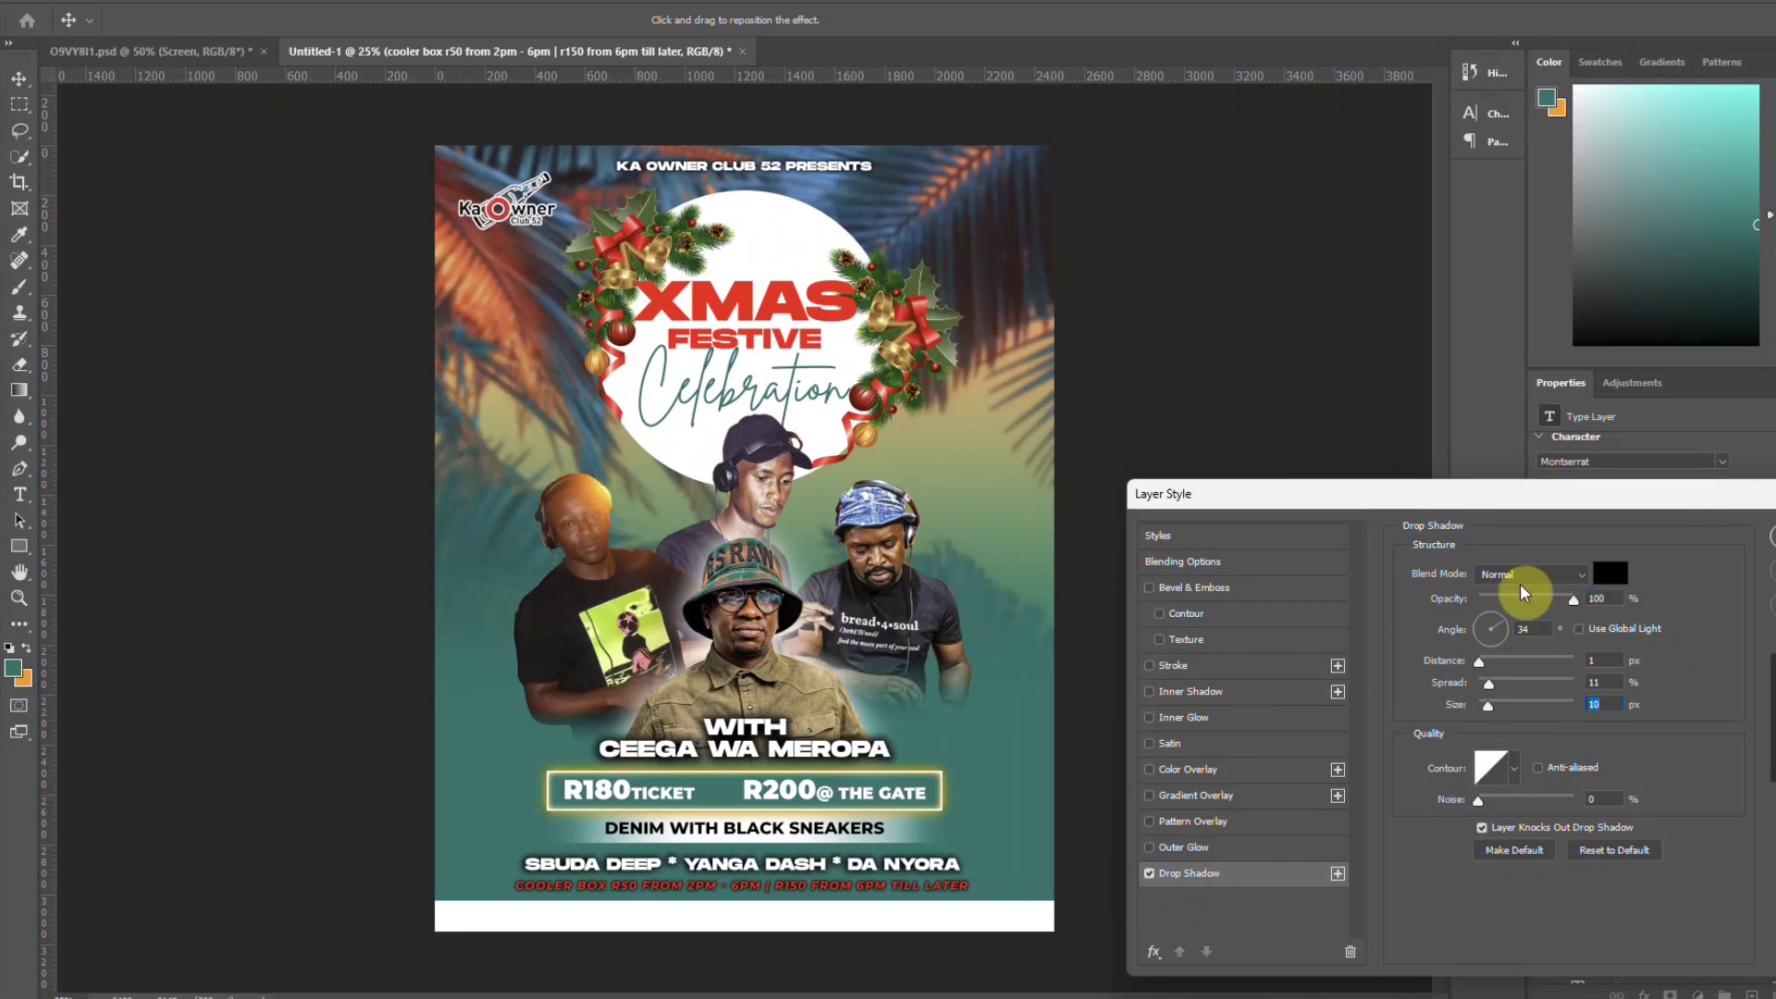
key("Return")
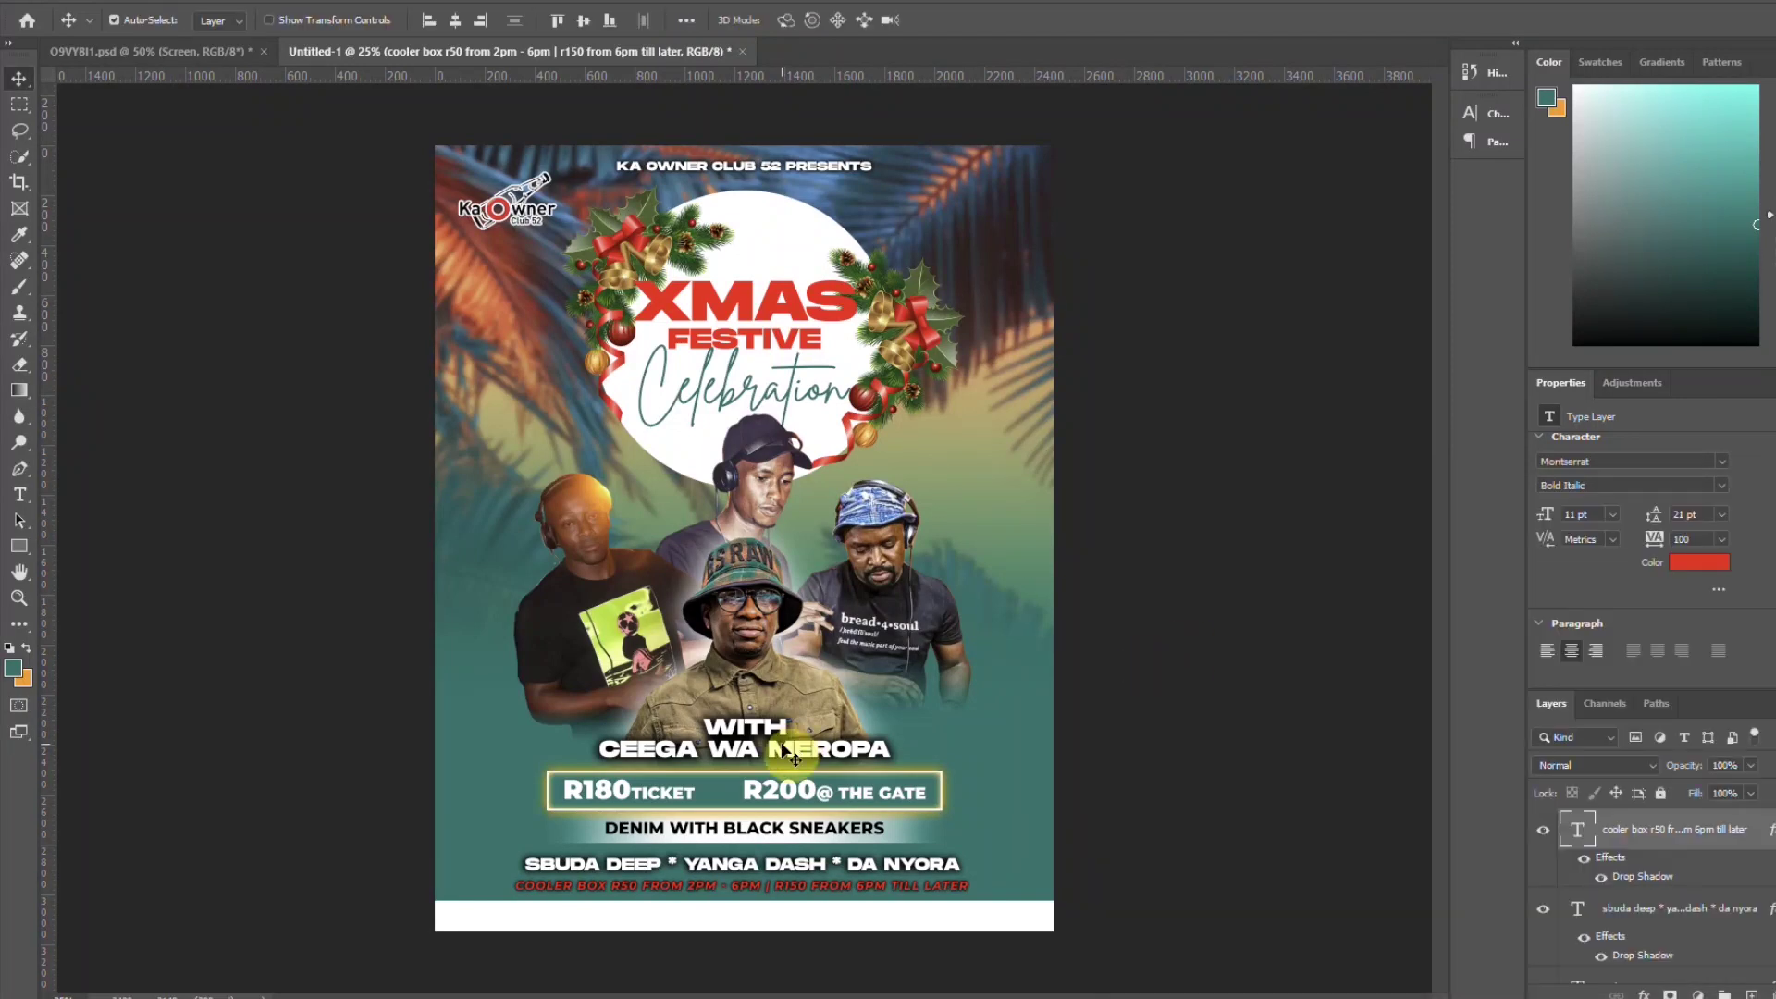
left_click(795, 754)
left_click_drag(782, 745, 634, 430)
key("ctrl+z")
Duplicate the headliner text to the left of the title circle, change it to "2pm" and enlarge it to 34.4 pt
left_click_drag(752, 751, 590, 432, "alt")
double_click(590, 428)
type("2pm")
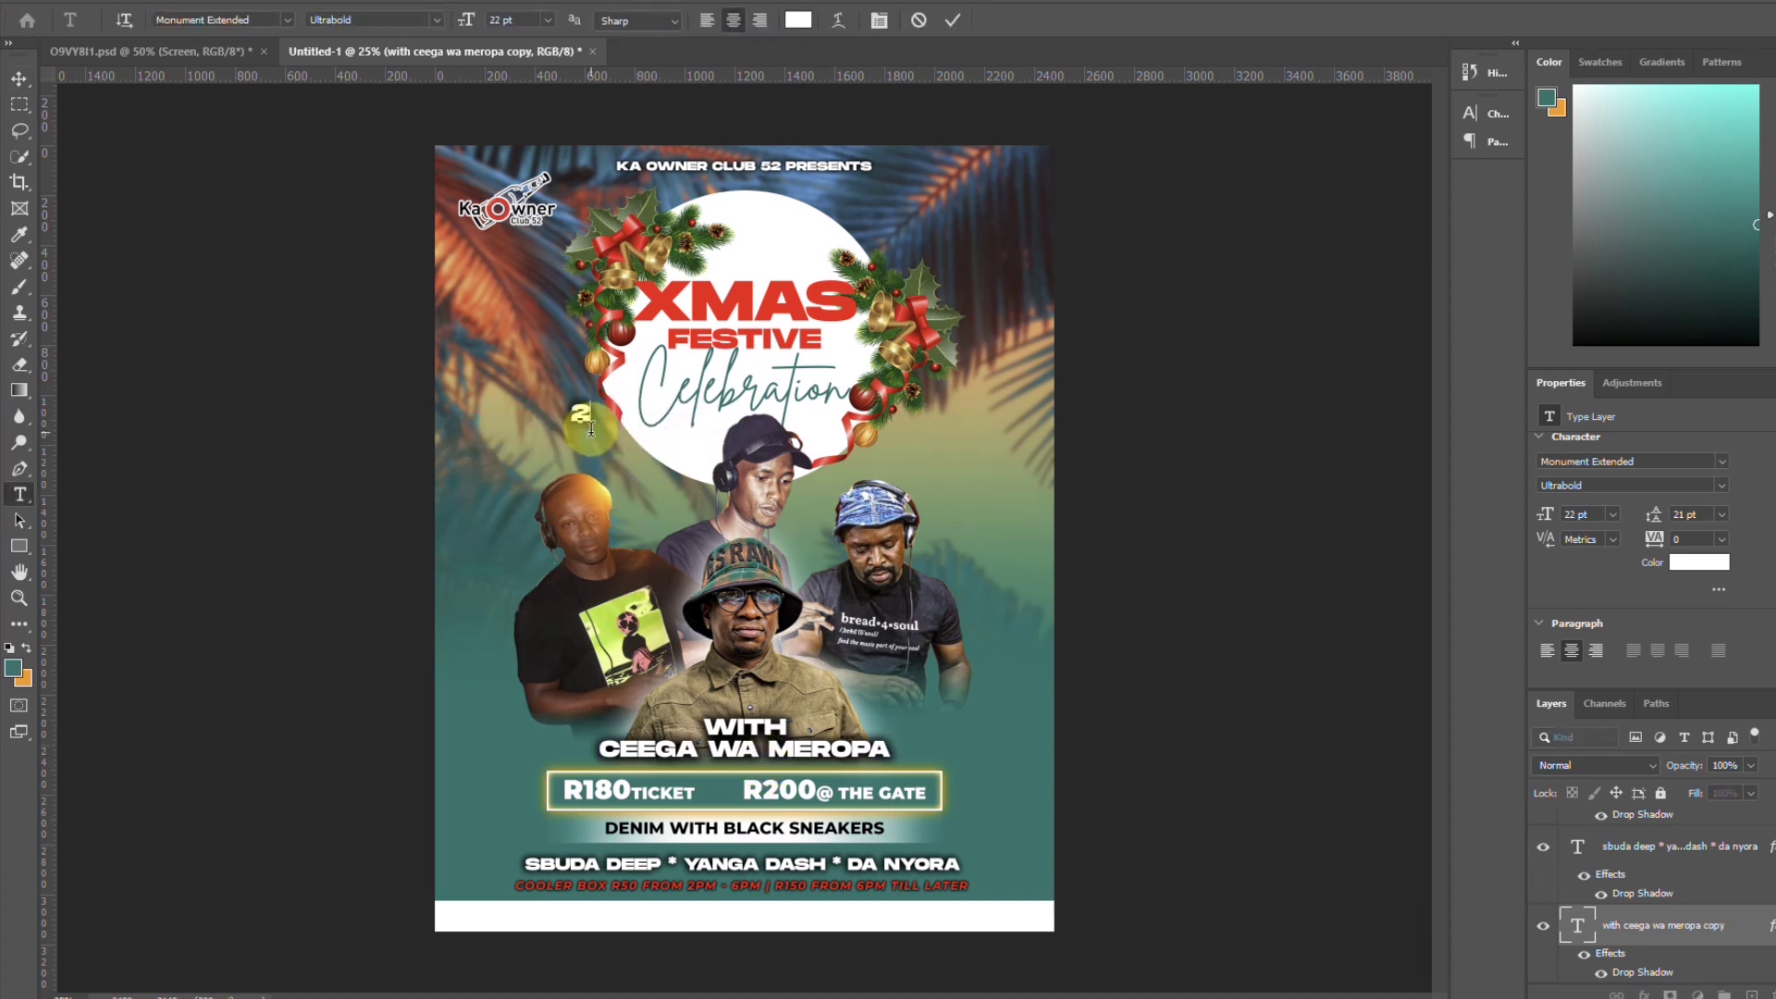
left_click(952, 21)
key("ctrl+t")
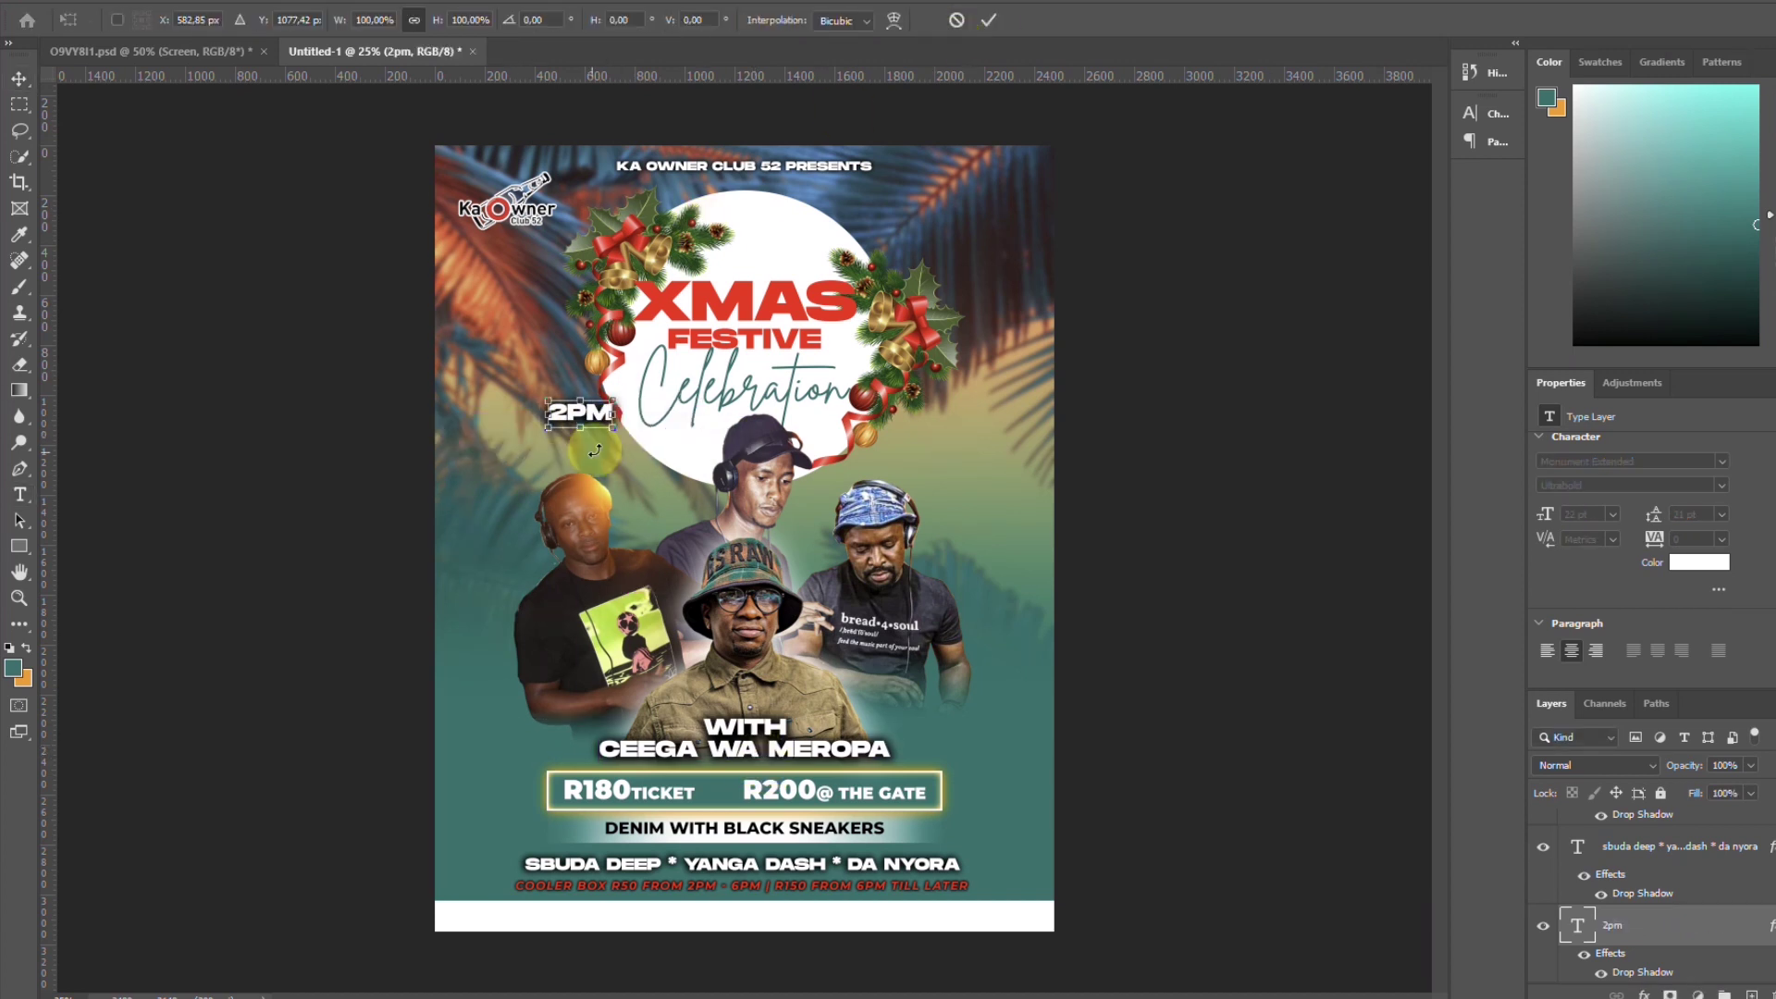
Duplicate the 2PM text near the poster's right edge above the DJ in the blue hat and change the copy to "24"
left_click_drag(612, 427, 974, 463, "alt")
double_click(988, 467)
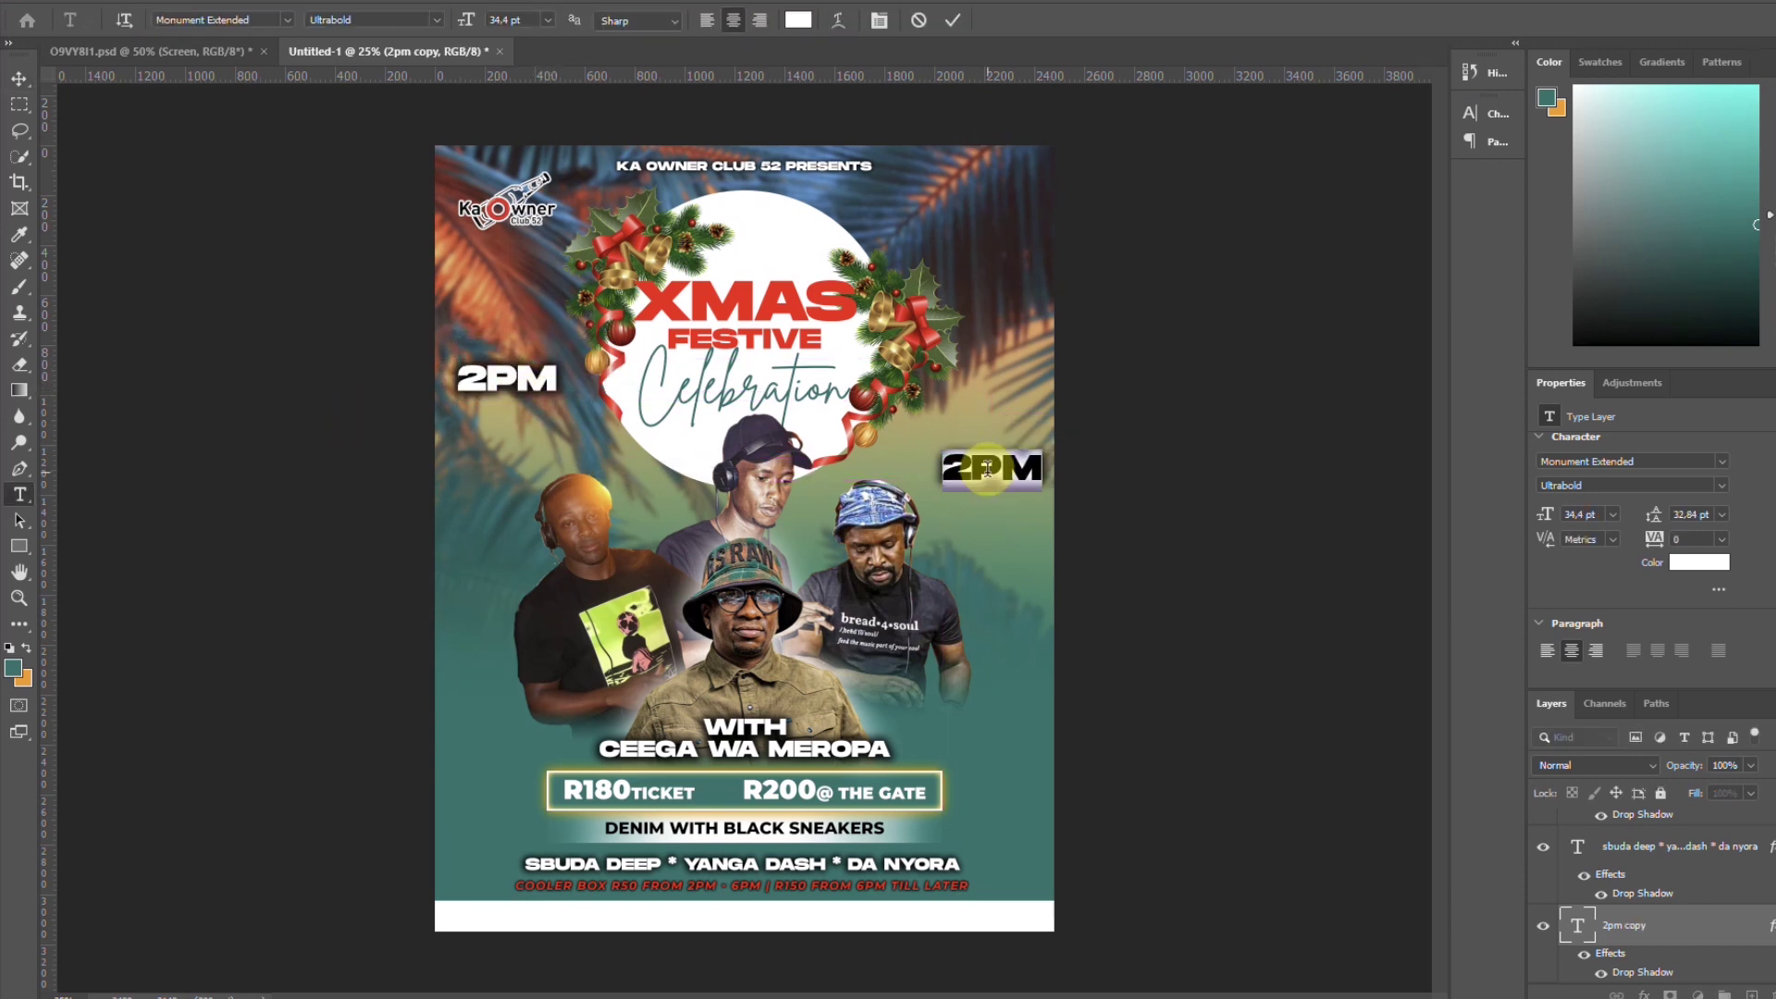
type("24")
left_click(953, 20)
left_click_drag(987, 475, 1002, 481)
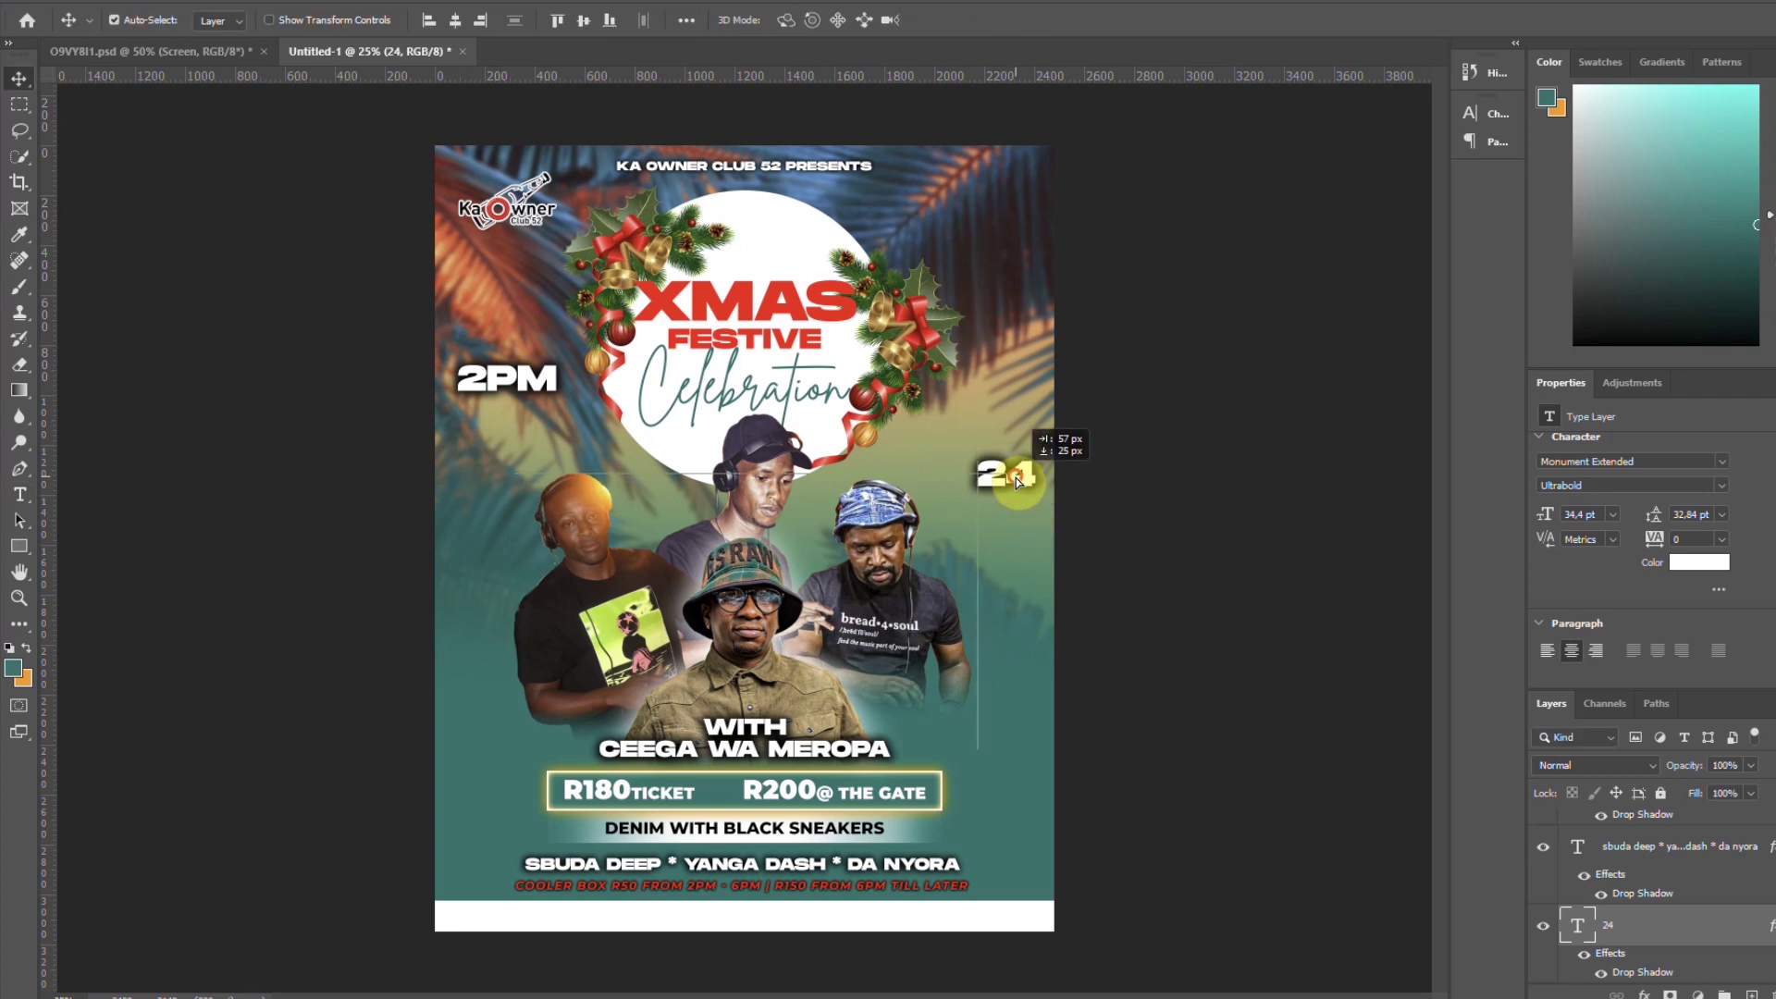
Duplicate the dress-code text below 2PM and replace the copy's text with "till late"
left_click_drag(761, 834, 557, 561)
key("ctrl+z")
left_click_drag(725, 832, 553, 441, "alt")
double_click(552, 435)
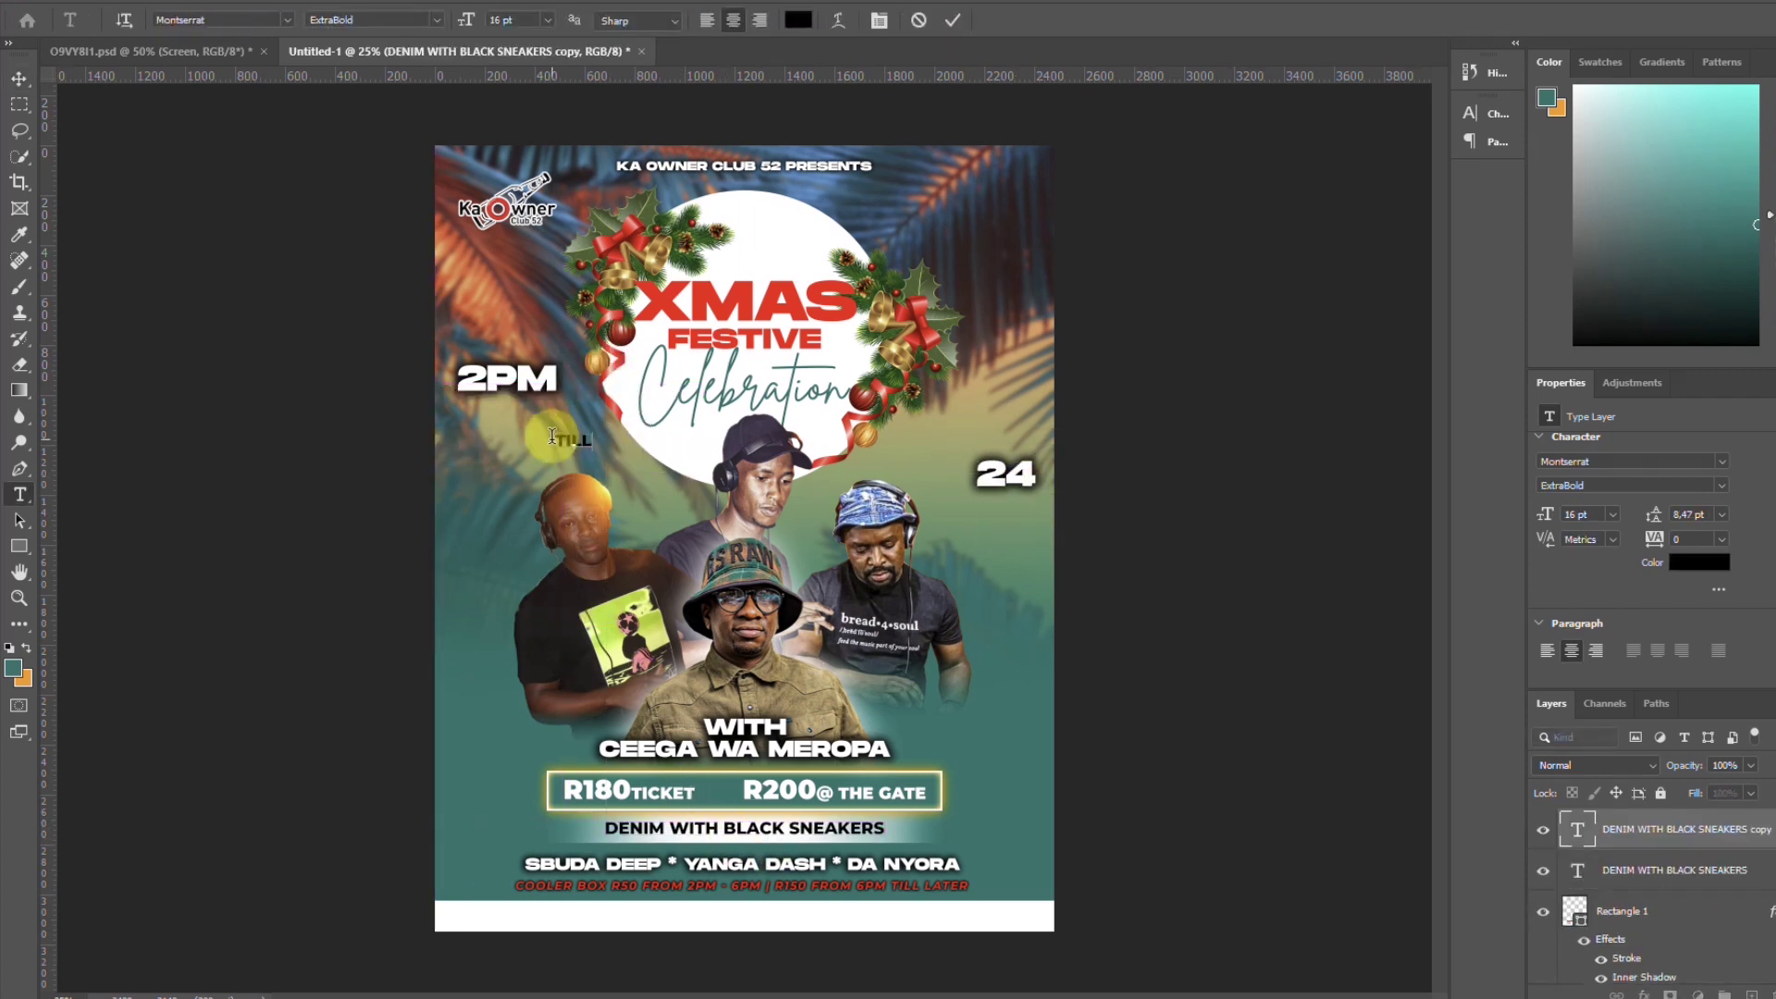
type("till late")
left_click(952, 20)
Scale the till late text to 18.56 pt to match the width of 2PM and duplicate it below the 24
left_click_drag(583, 446, 1013, 510)
key("ctrl+t")
left_click(988, 19)
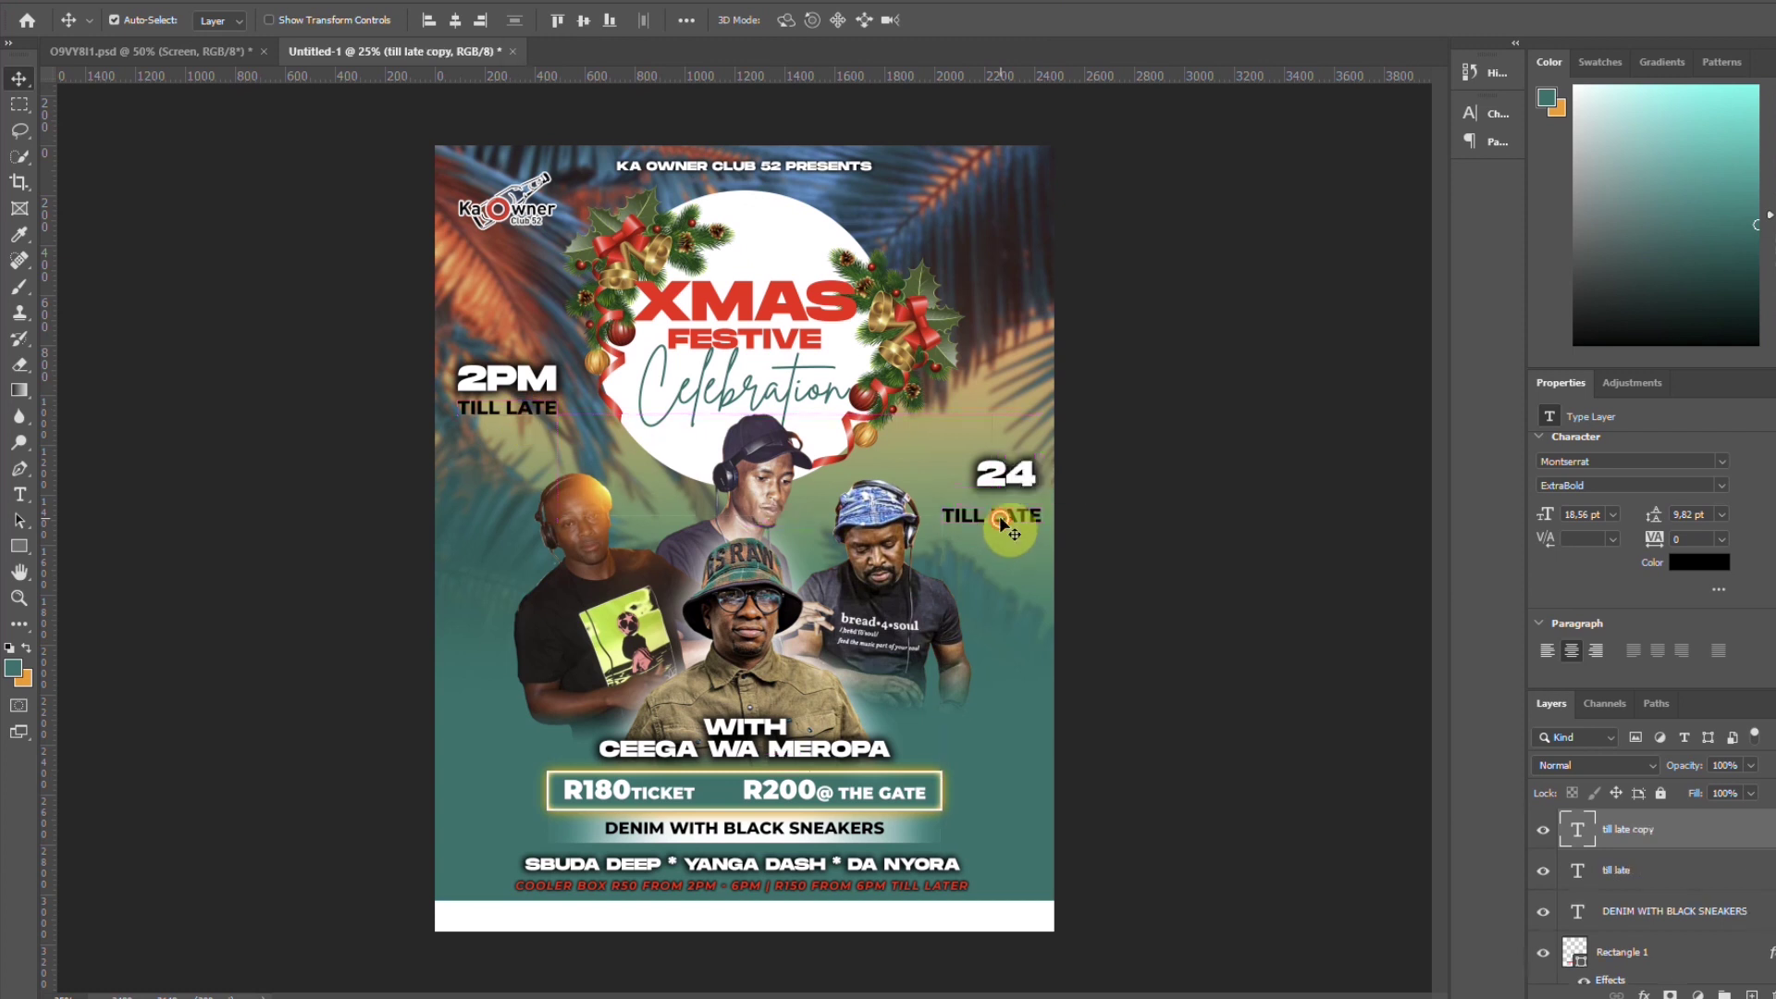
Change the duplicate below the 24 to "dec" and enlarge it to match the number's width
double_click(999, 514)
type("D")
left_click(953, 20)
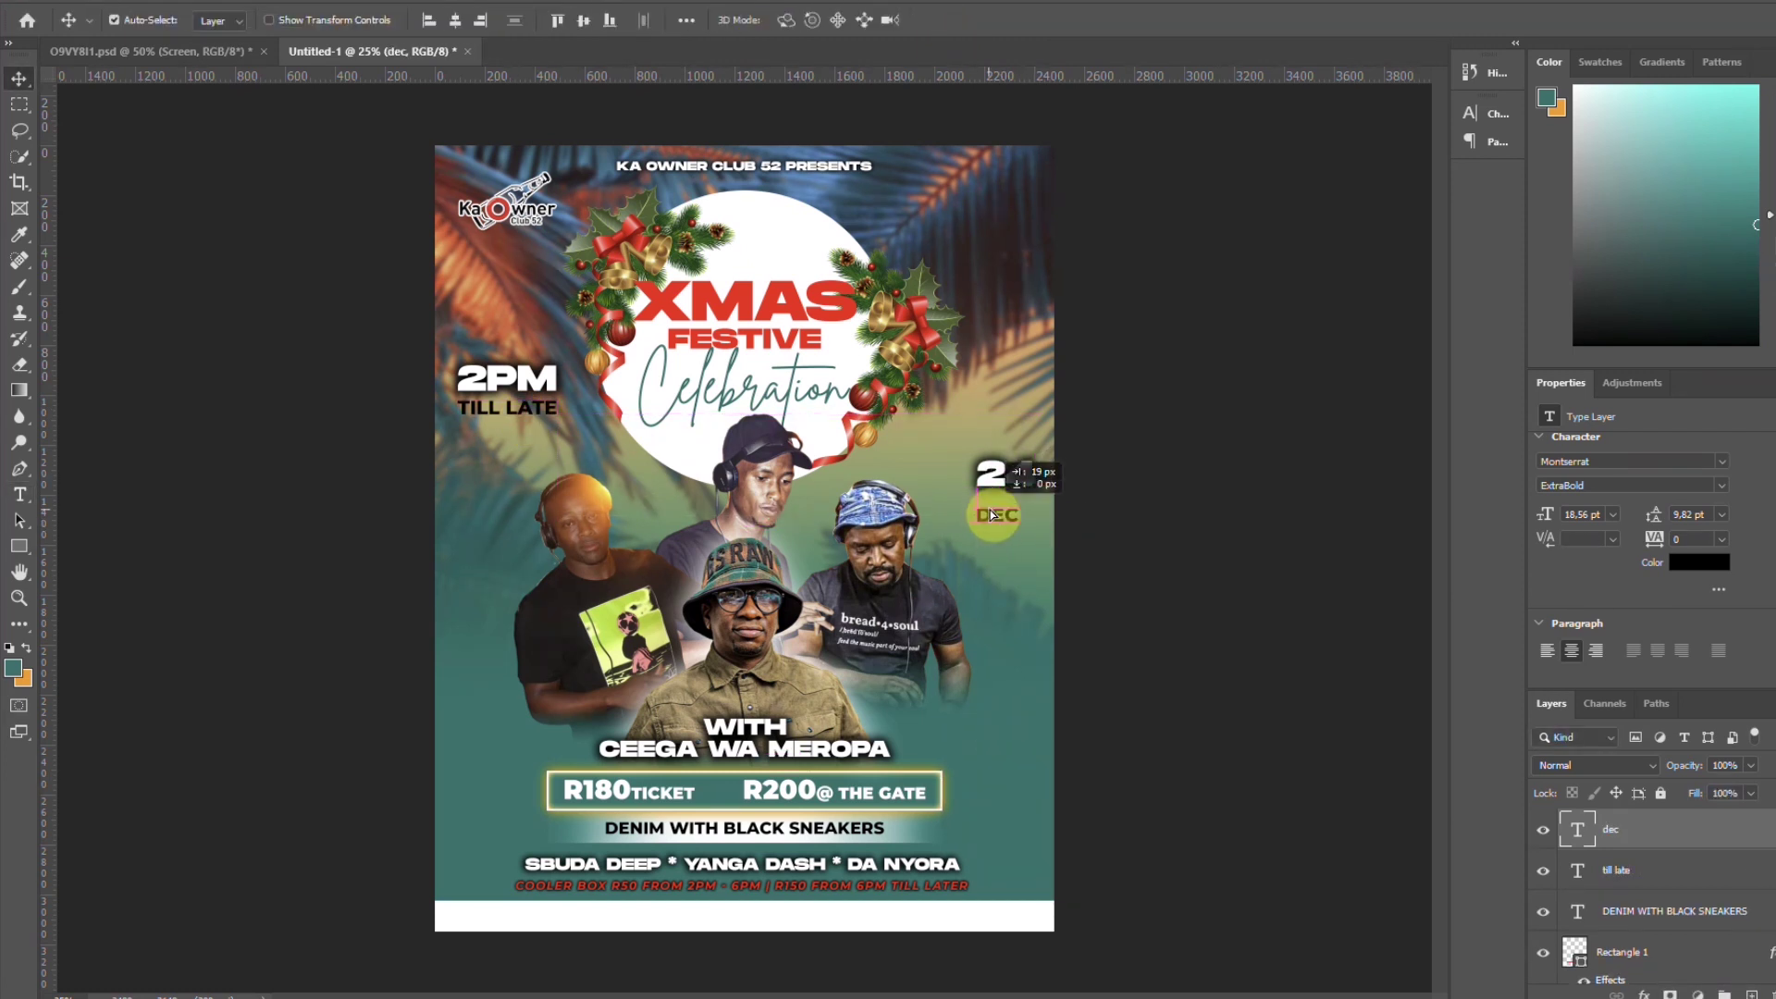
key("ctrl+t")
left_click_drag(1021, 510, 1037, 520)
left_click(992, 28)
Colour the 2PM text red and set its drop shadow to 19% spread and 18 px size
left_click(541, 377)
left_click(1700, 562)
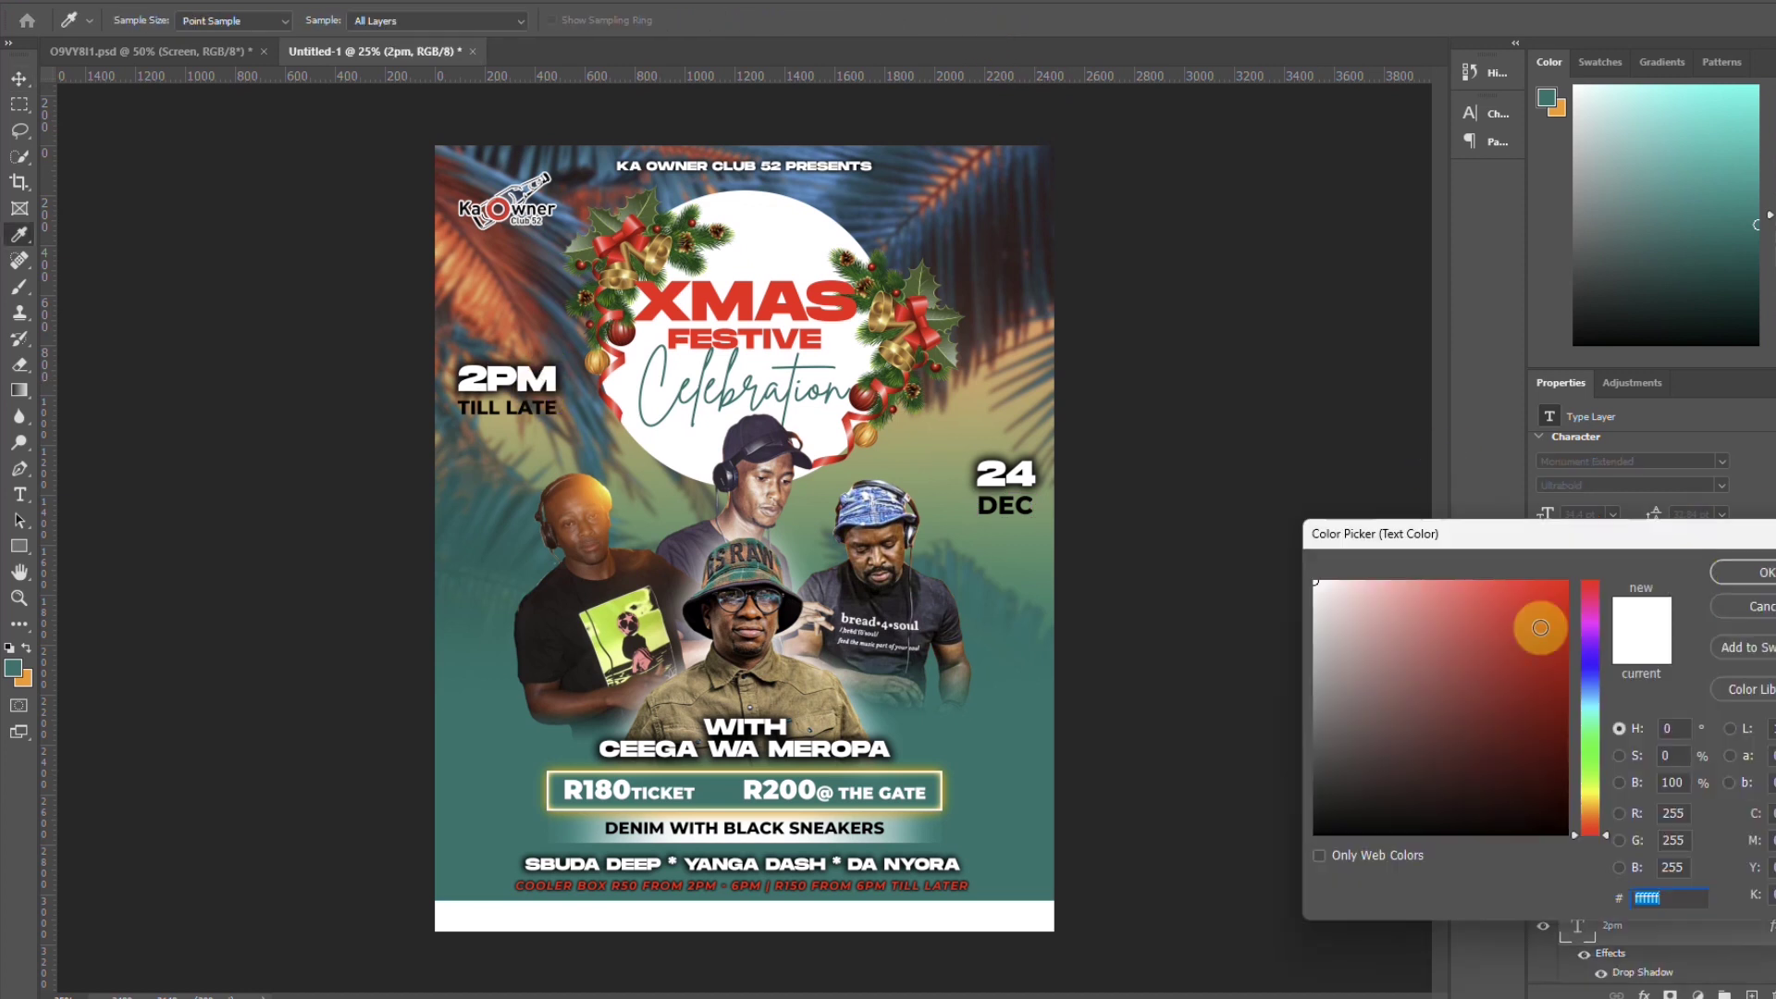
left_click(1606, 561)
left_click(1735, 575)
double_click(1618, 974)
left_click_drag(1504, 707, 1487, 682)
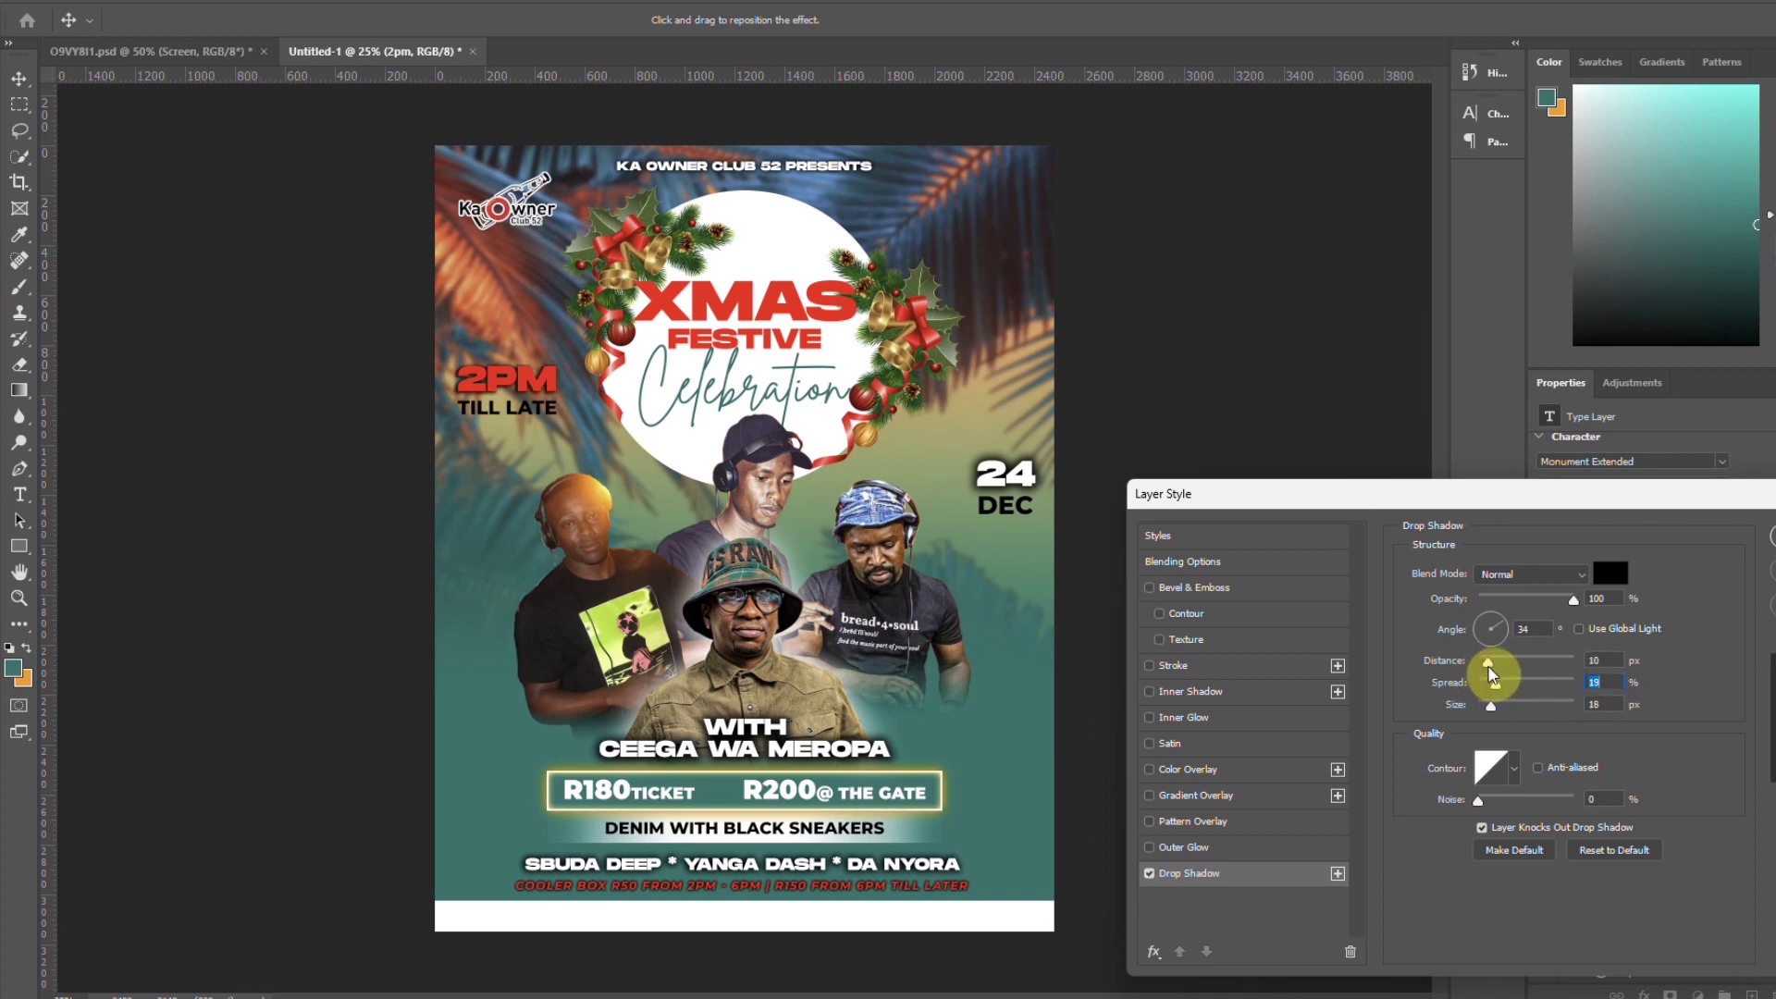
left_click(1771, 539)
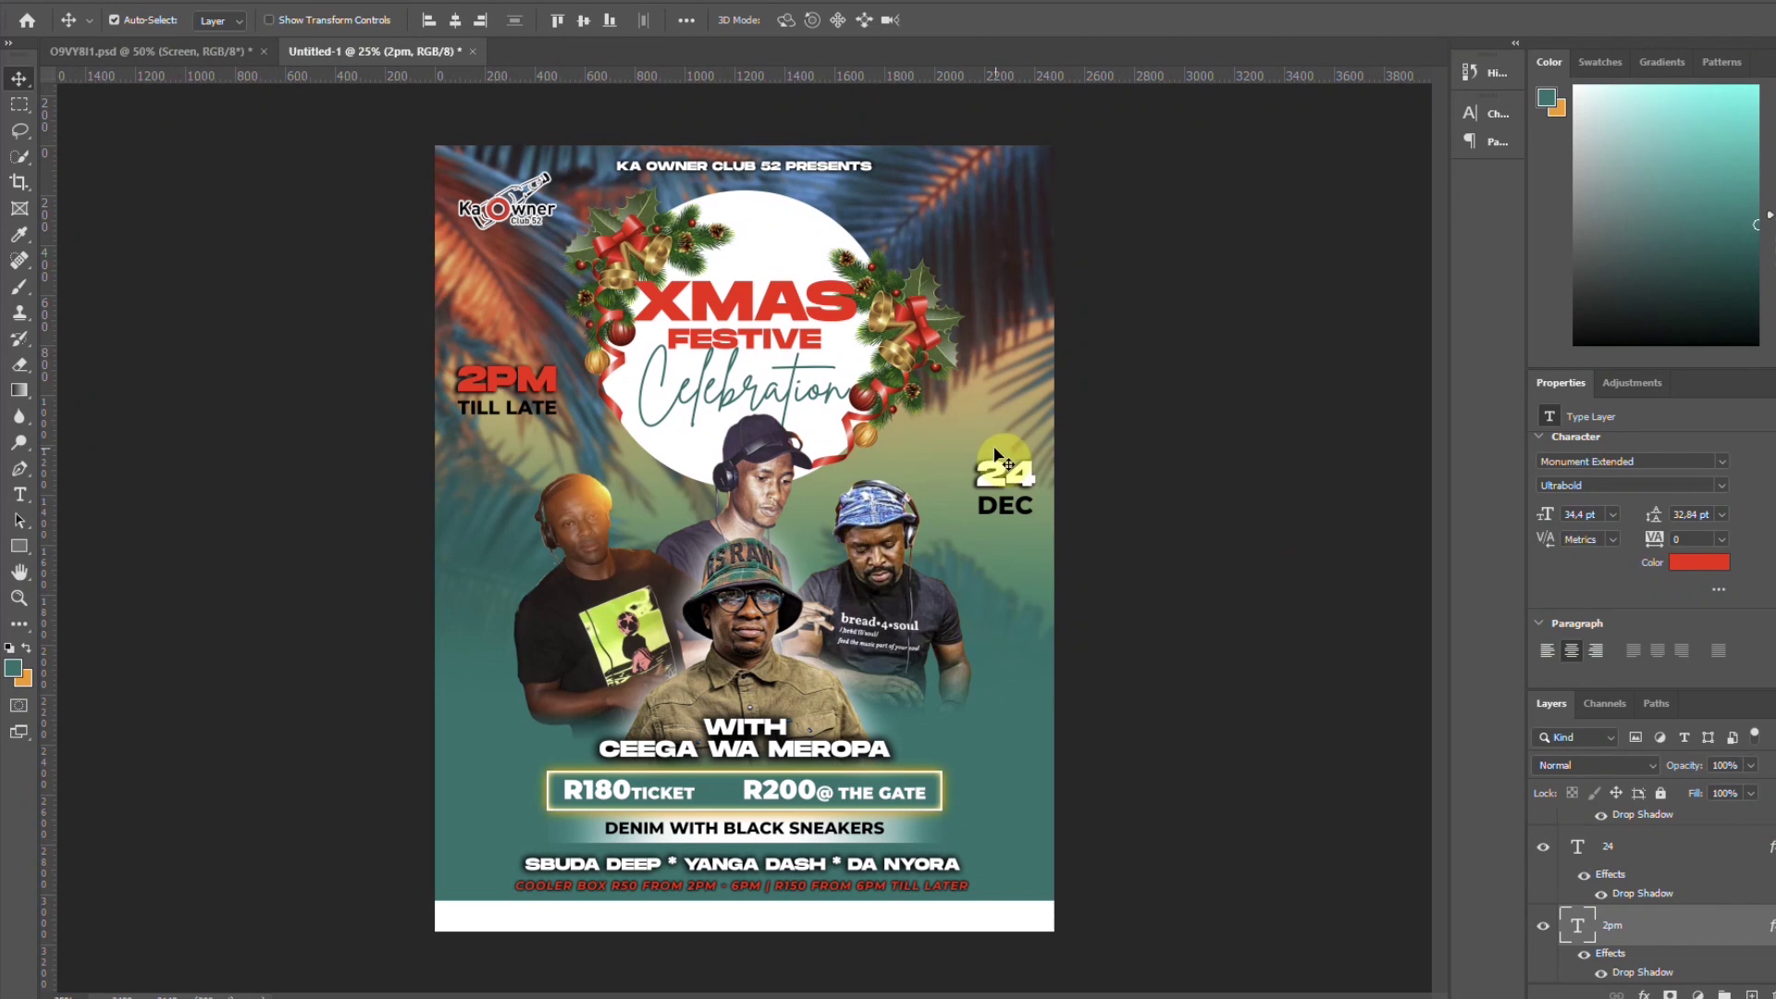
Apply the same red as 2PM to the 24 text
left_click(1020, 478)
left_click(1682, 567)
key("ctrl+v")
left_click(1754, 574)
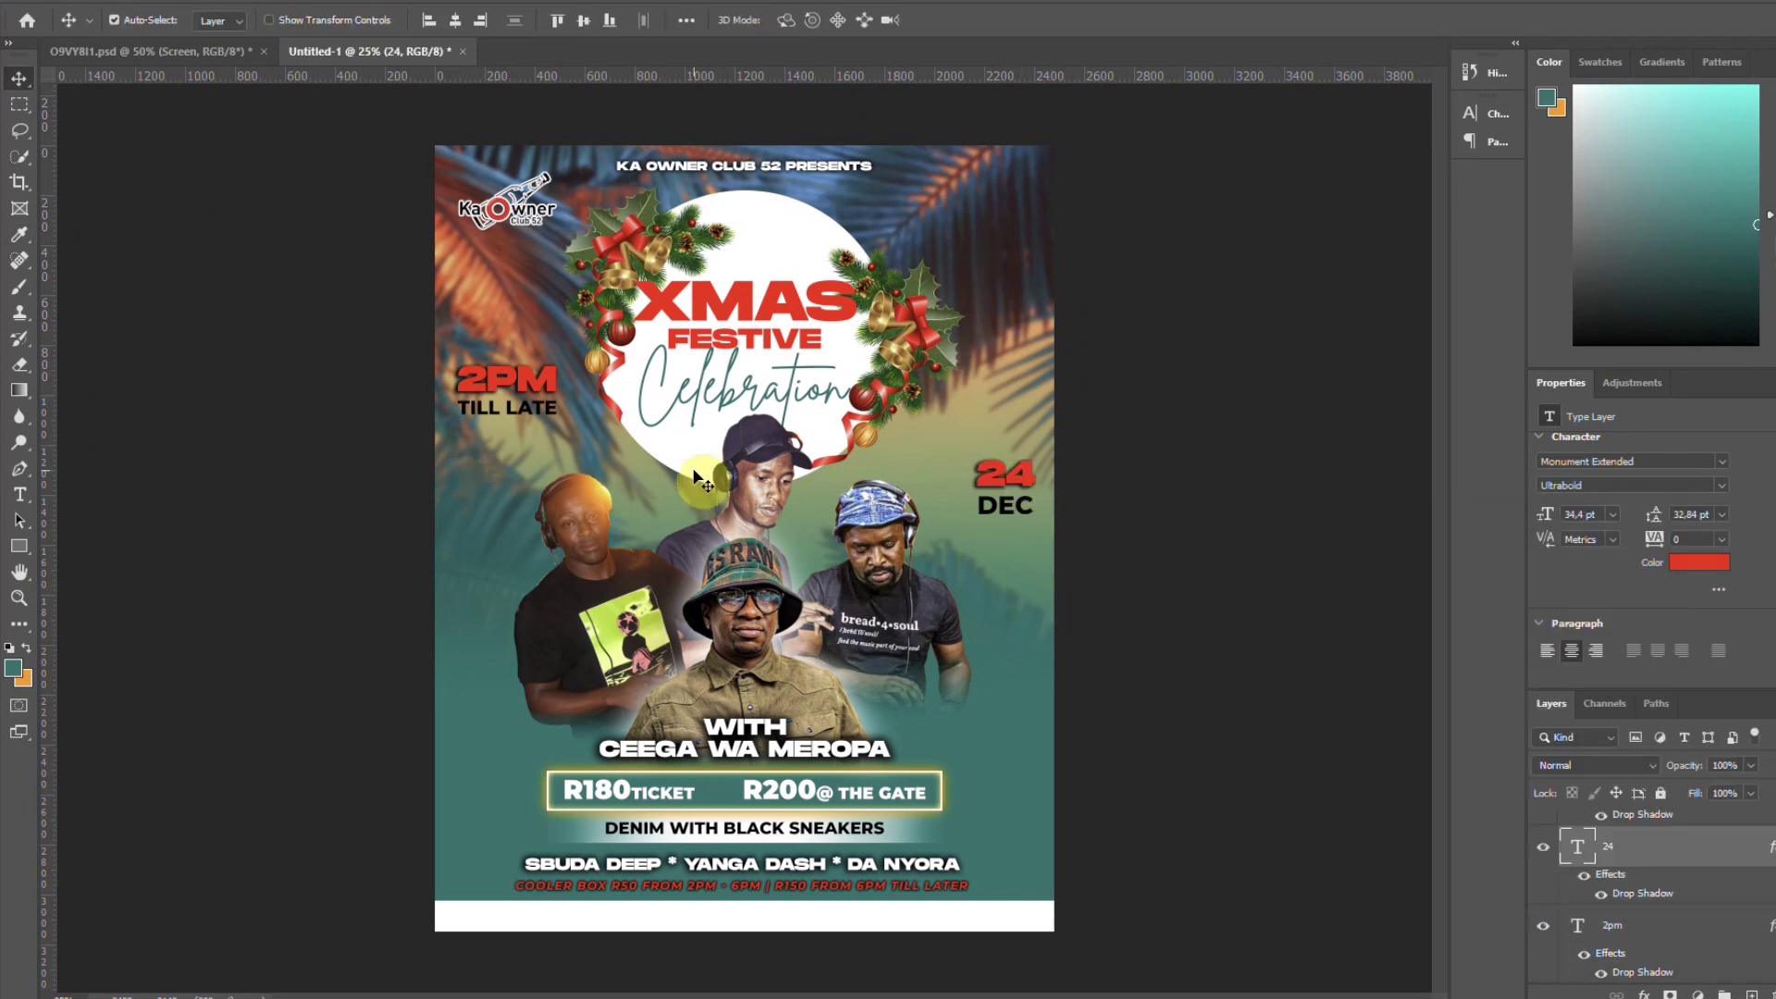
Colour the till late text tan, a78c5d
left_click(507, 407)
left_click(1698, 562)
left_click(775, 680)
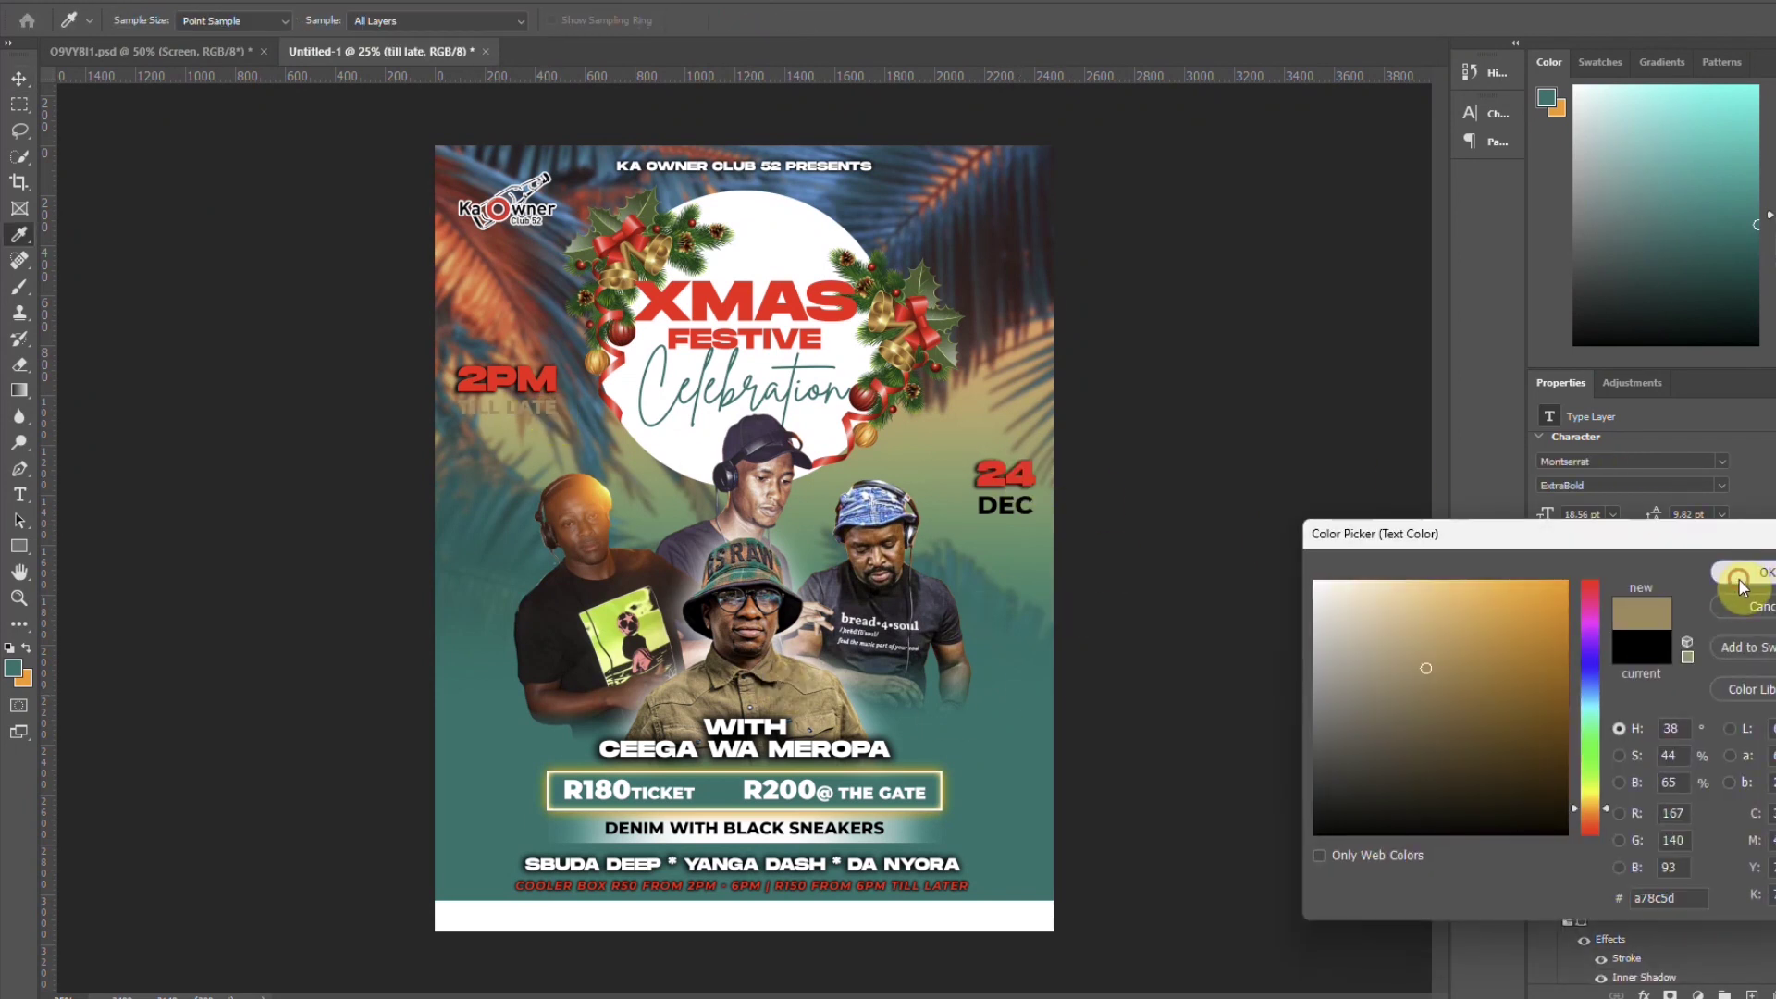
left_click(1740, 579)
Add a drop shadow to the till late text
left_click_drag(1766, 845, 1765, 842)
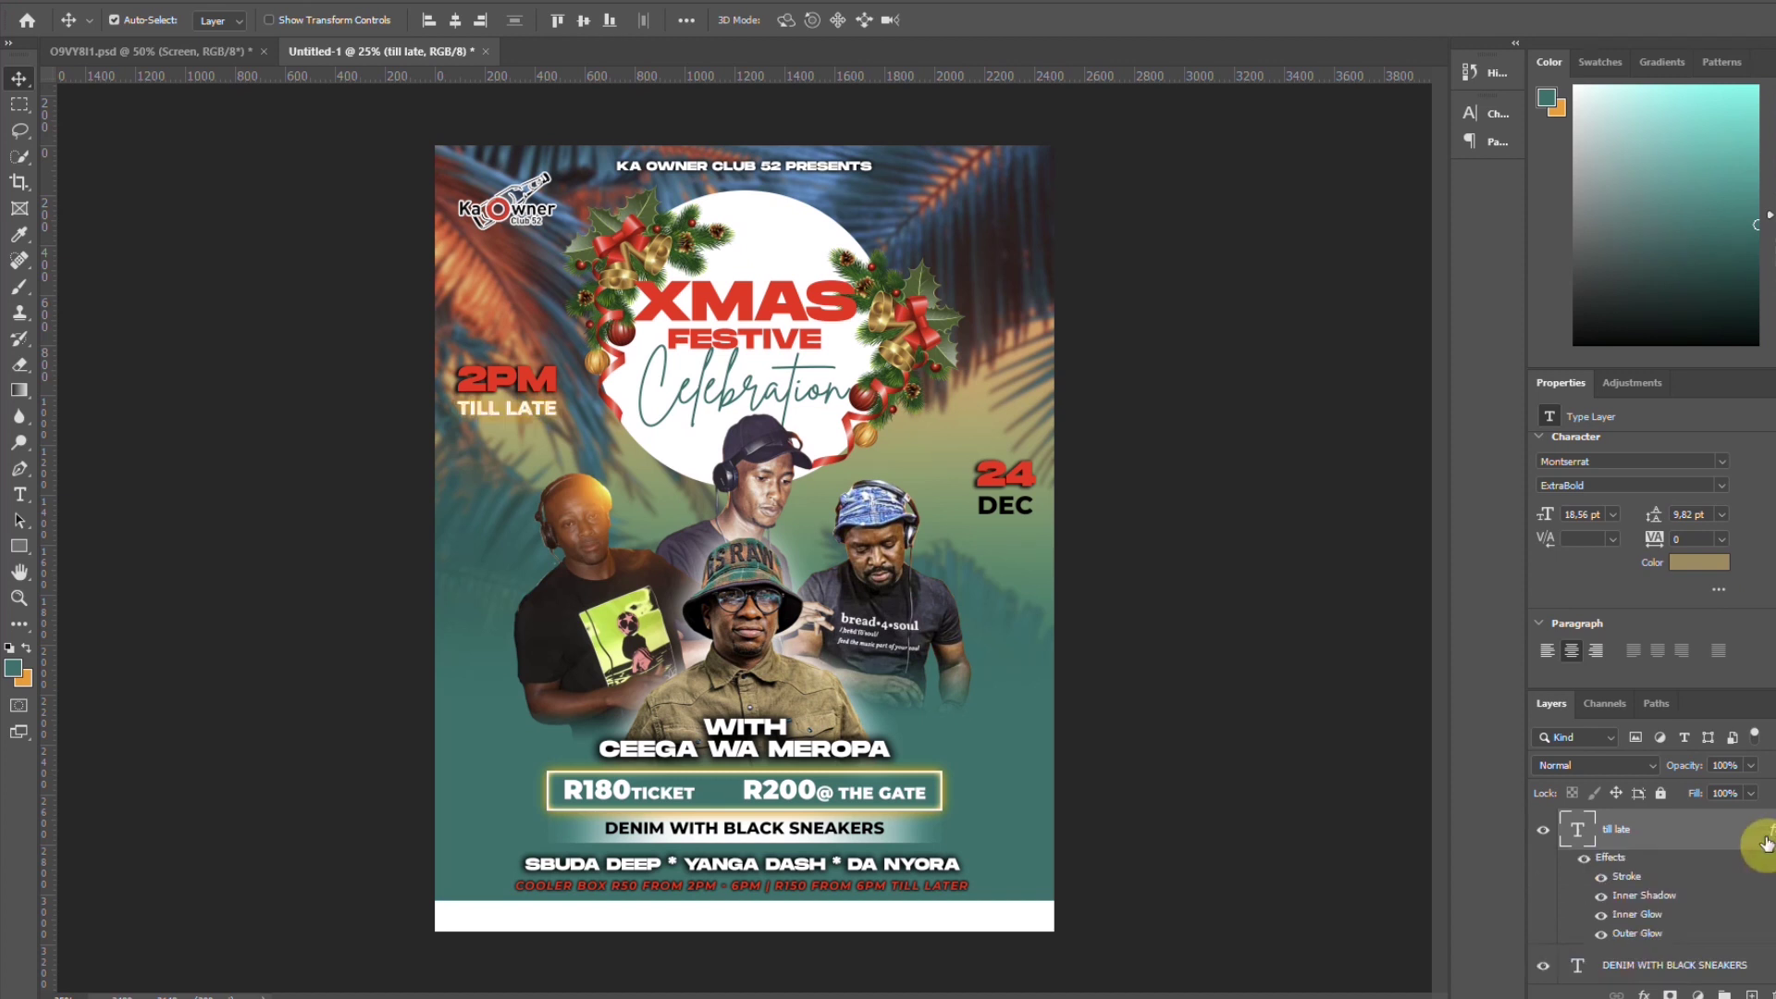
key("ctrl+z")
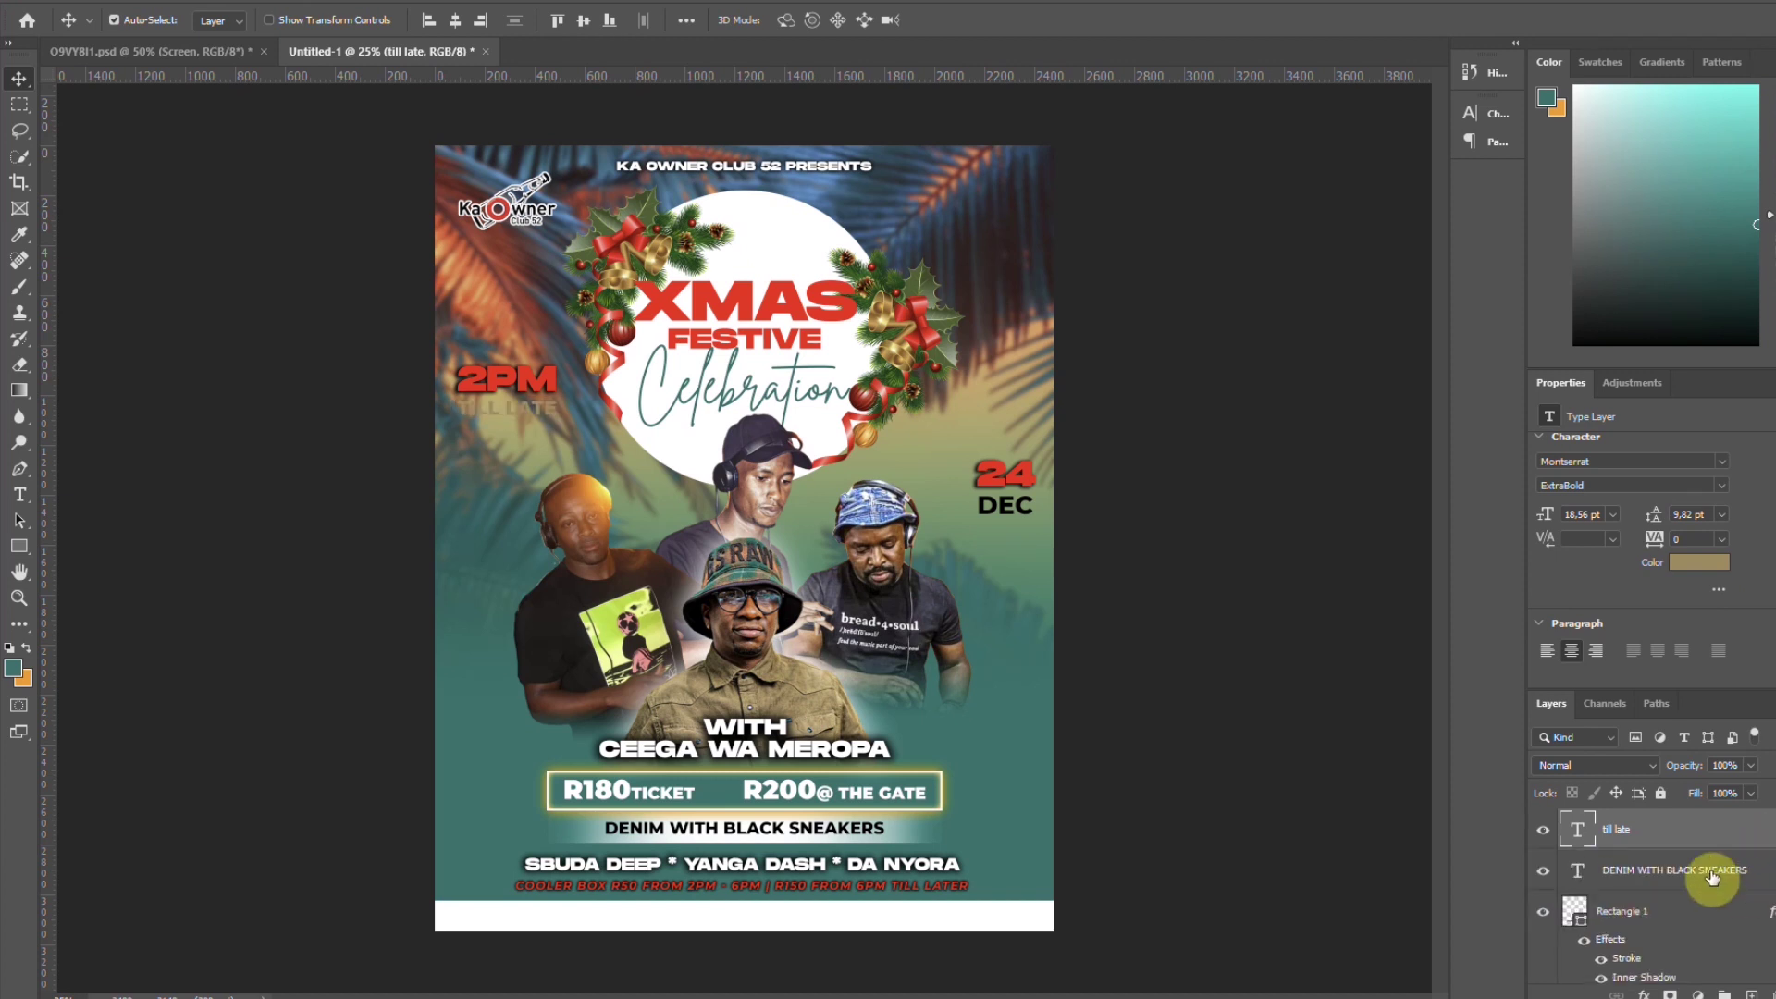
left_click(1643, 995)
left_click(1665, 986)
left_click_drag(1486, 662, 1508, 684)
left_click(1772, 535)
Copy the drop shadow from the till late text to the dec text
left_click(1018, 510)
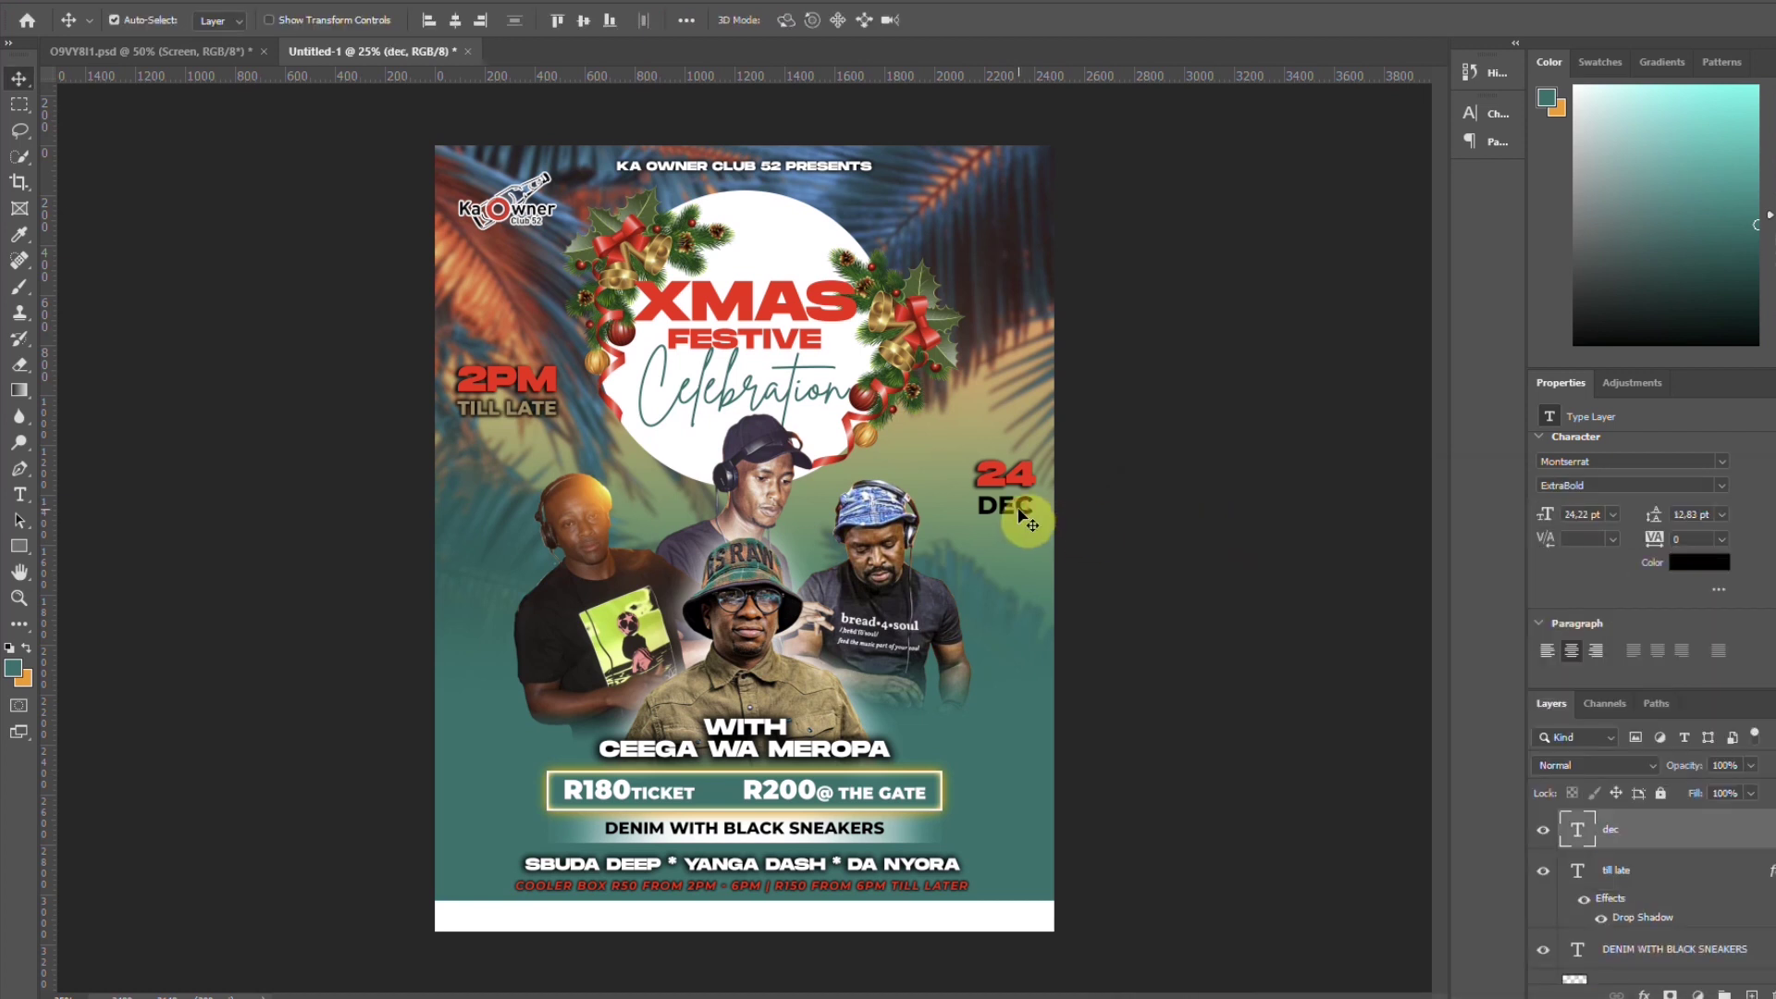
left_click_drag(1771, 841, 1769, 837)
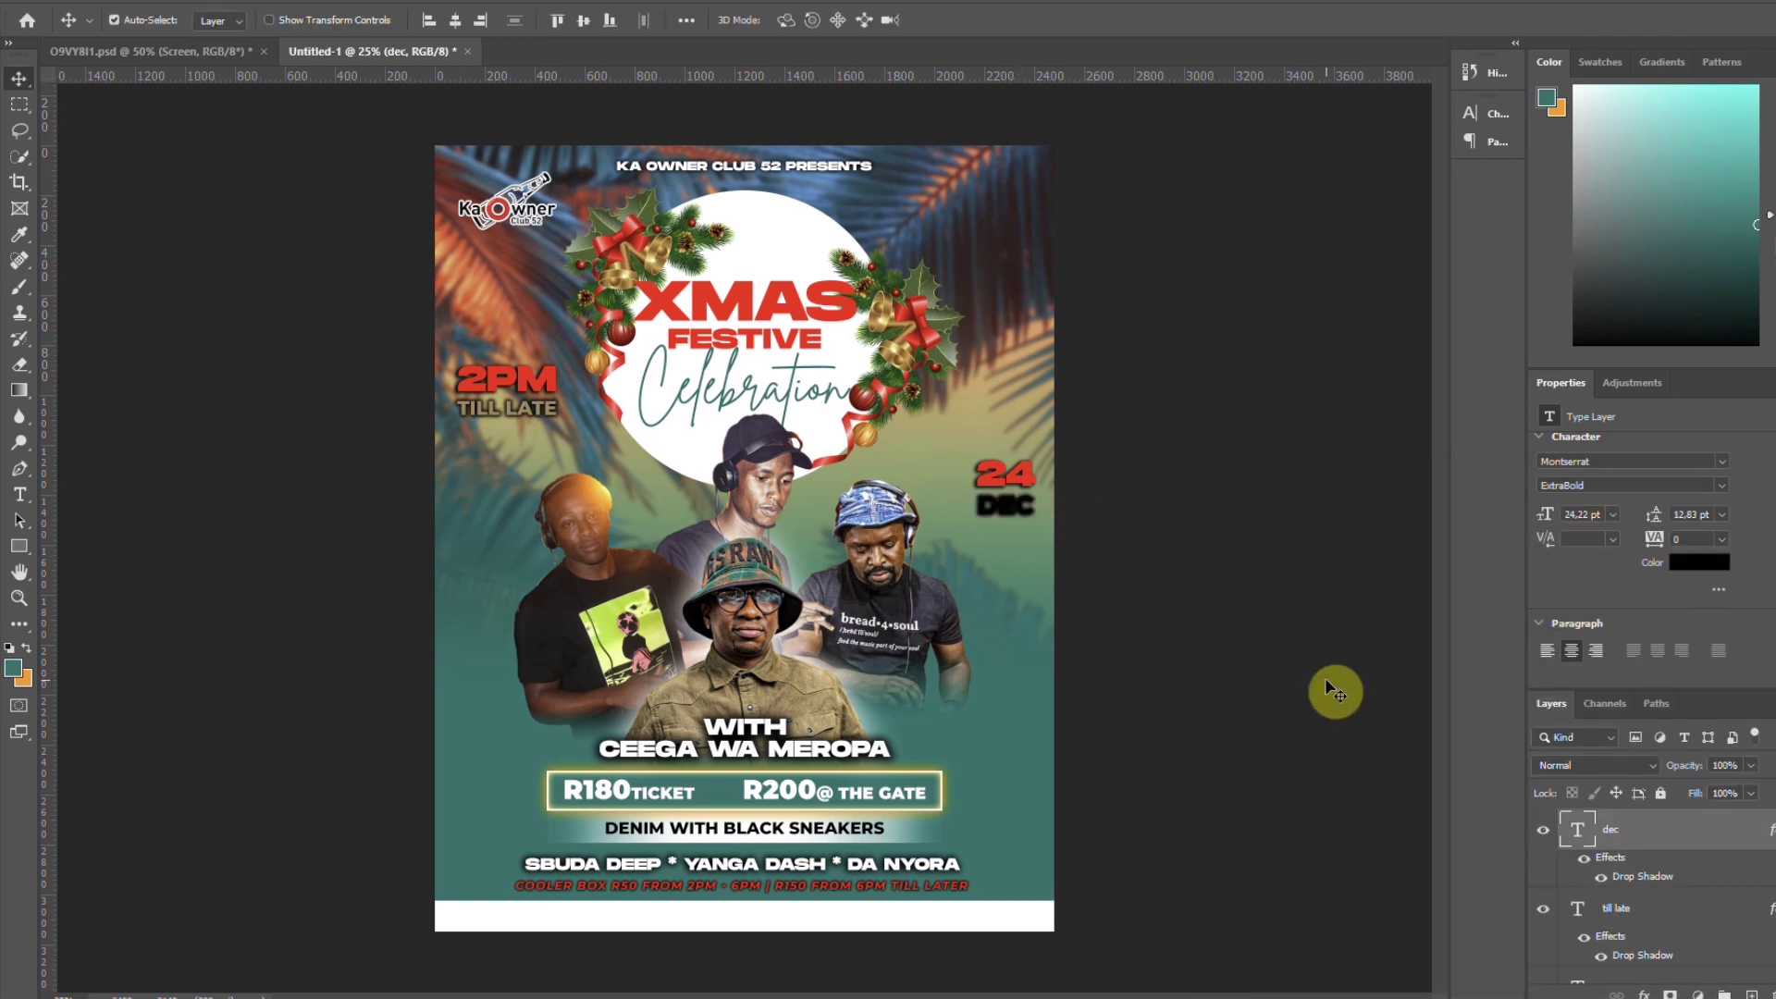
key("ctrl+z")
left_click(1765, 871)
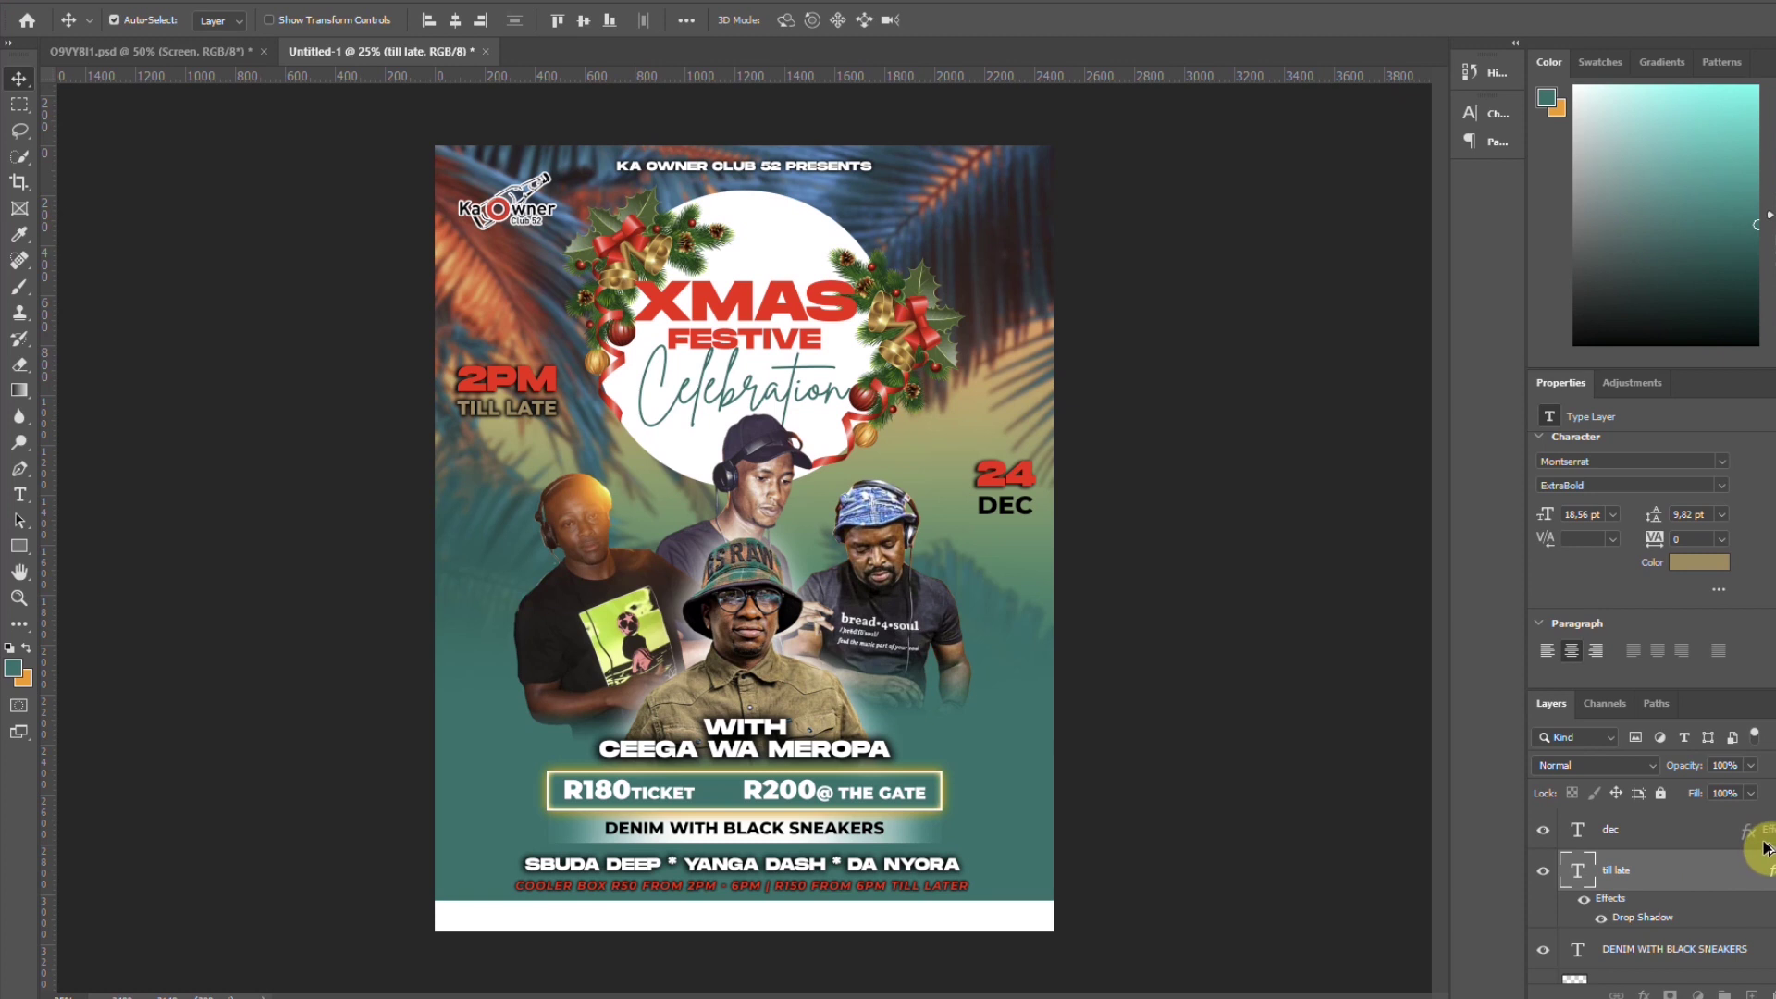
left_click_drag(1767, 842, 1765, 849)
left_click(1765, 849)
Colour the dec text the same tan as till late
left_click(1702, 592)
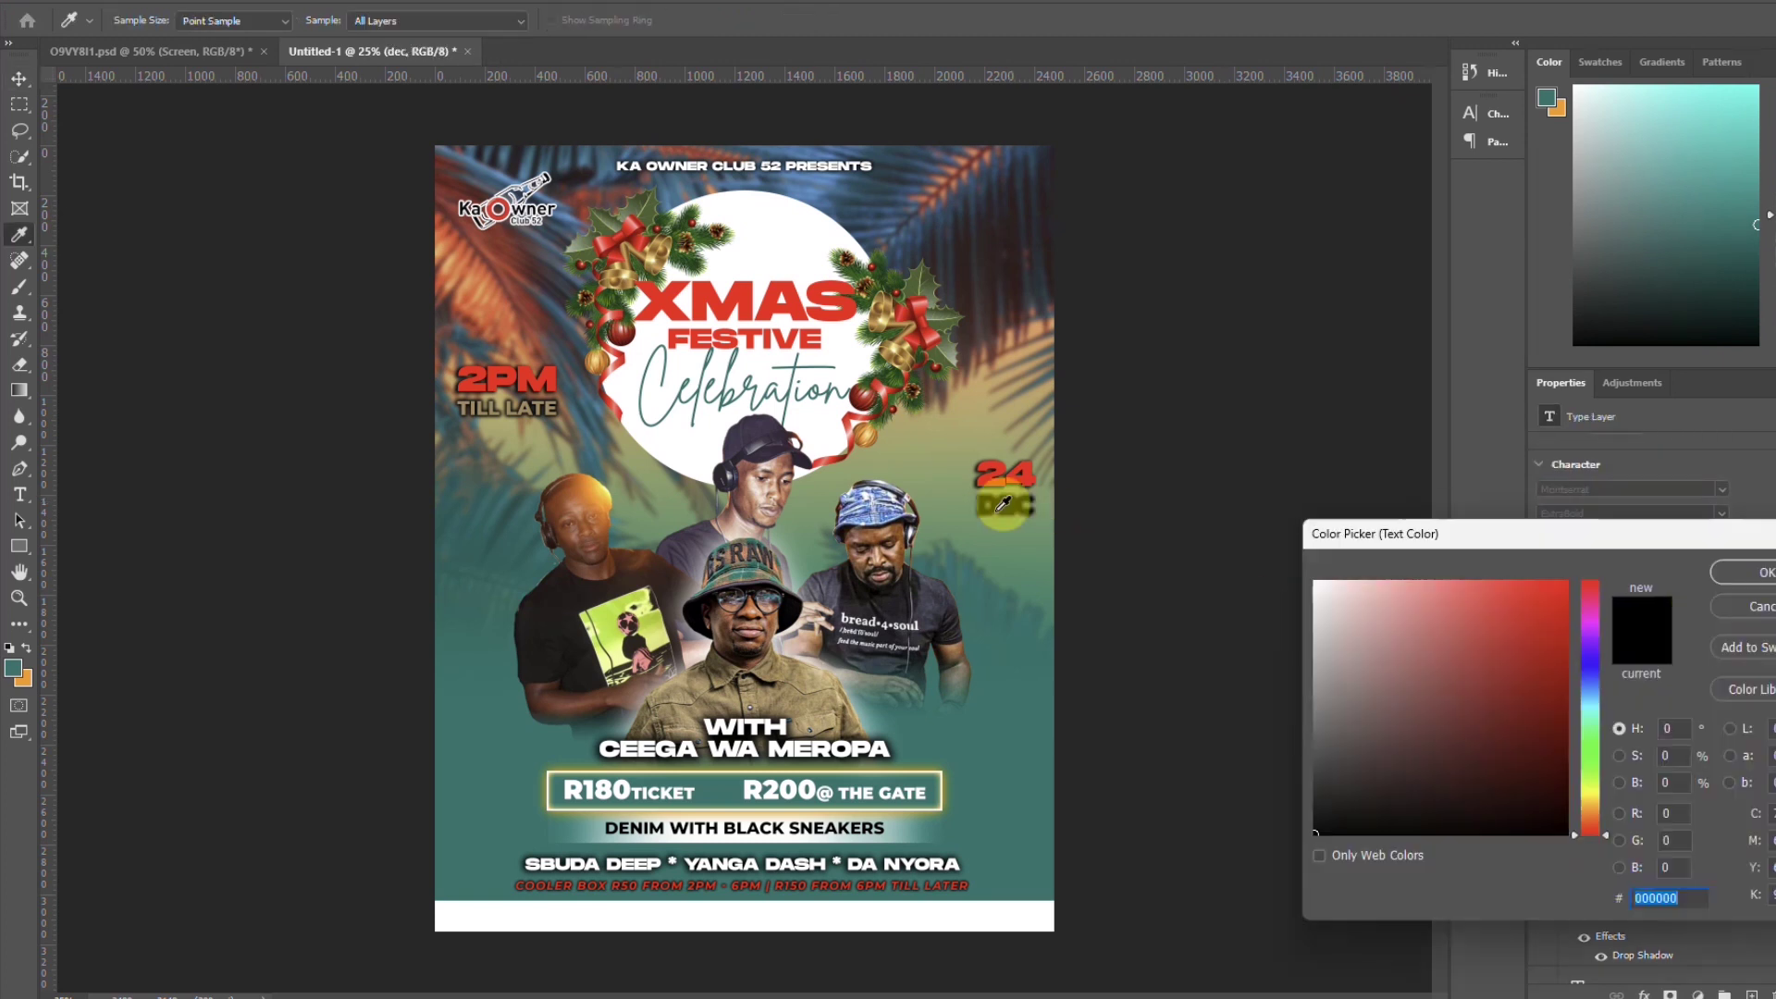
left_click(1002, 504)
left_click(1753, 572)
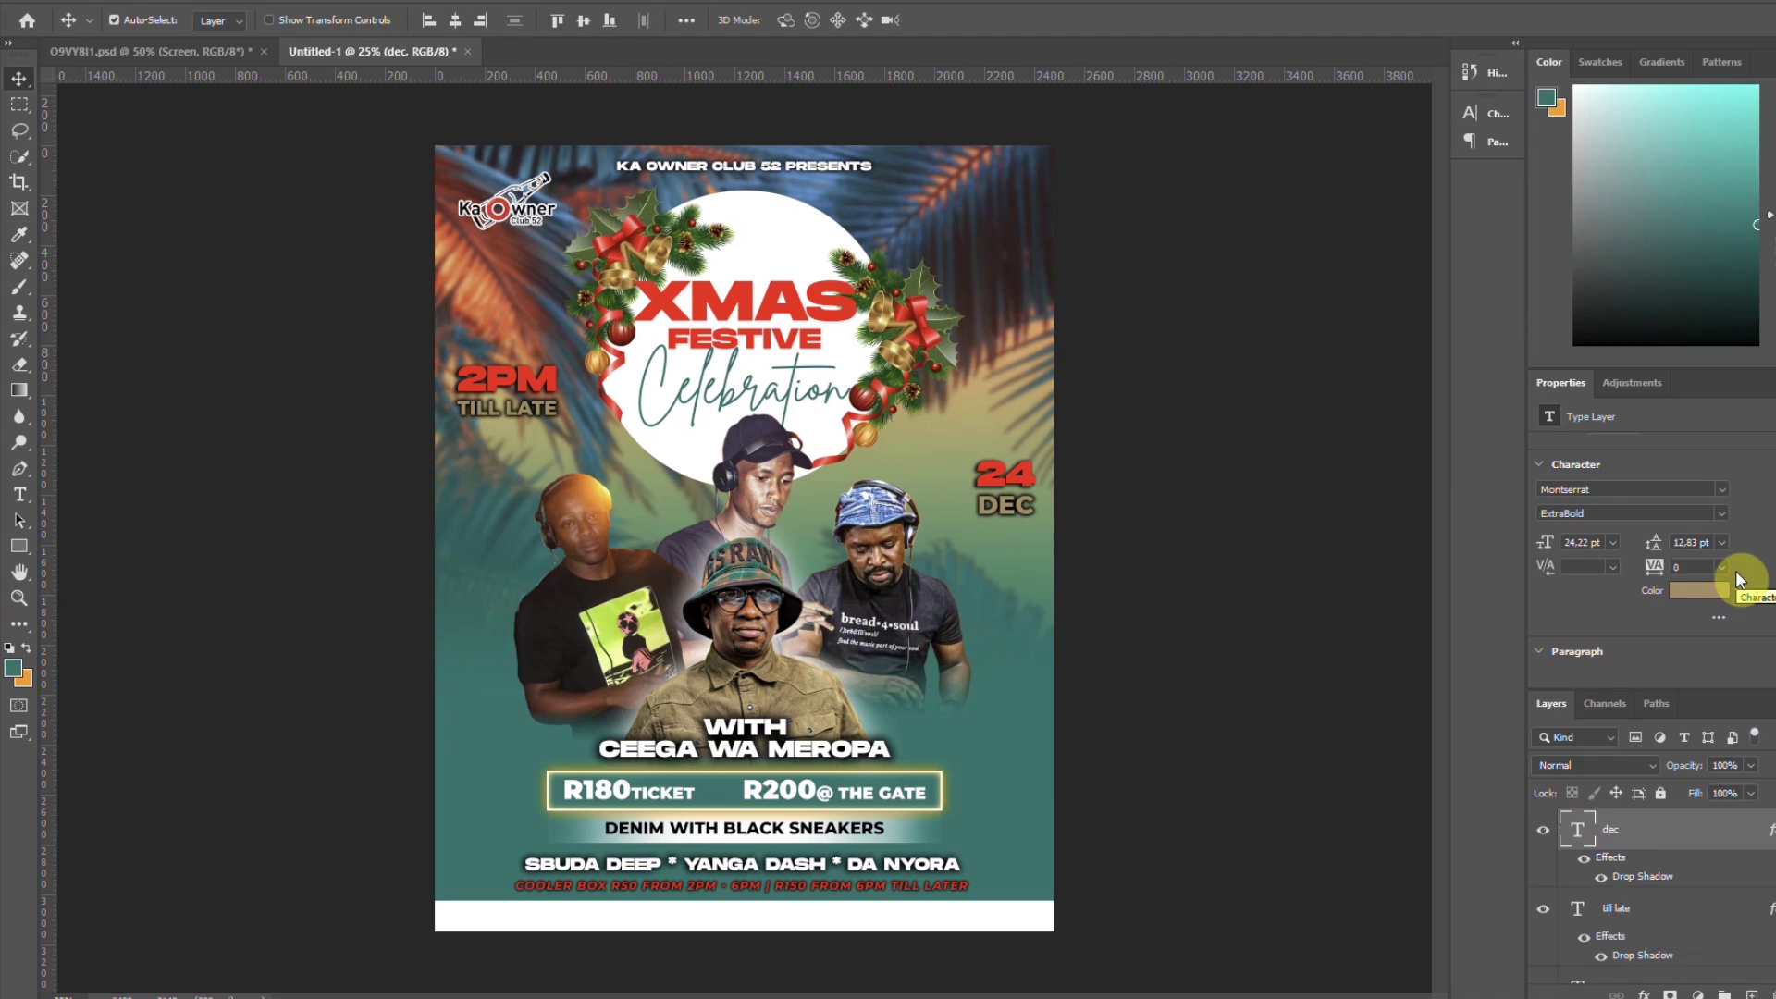
left_click(1027, 511)
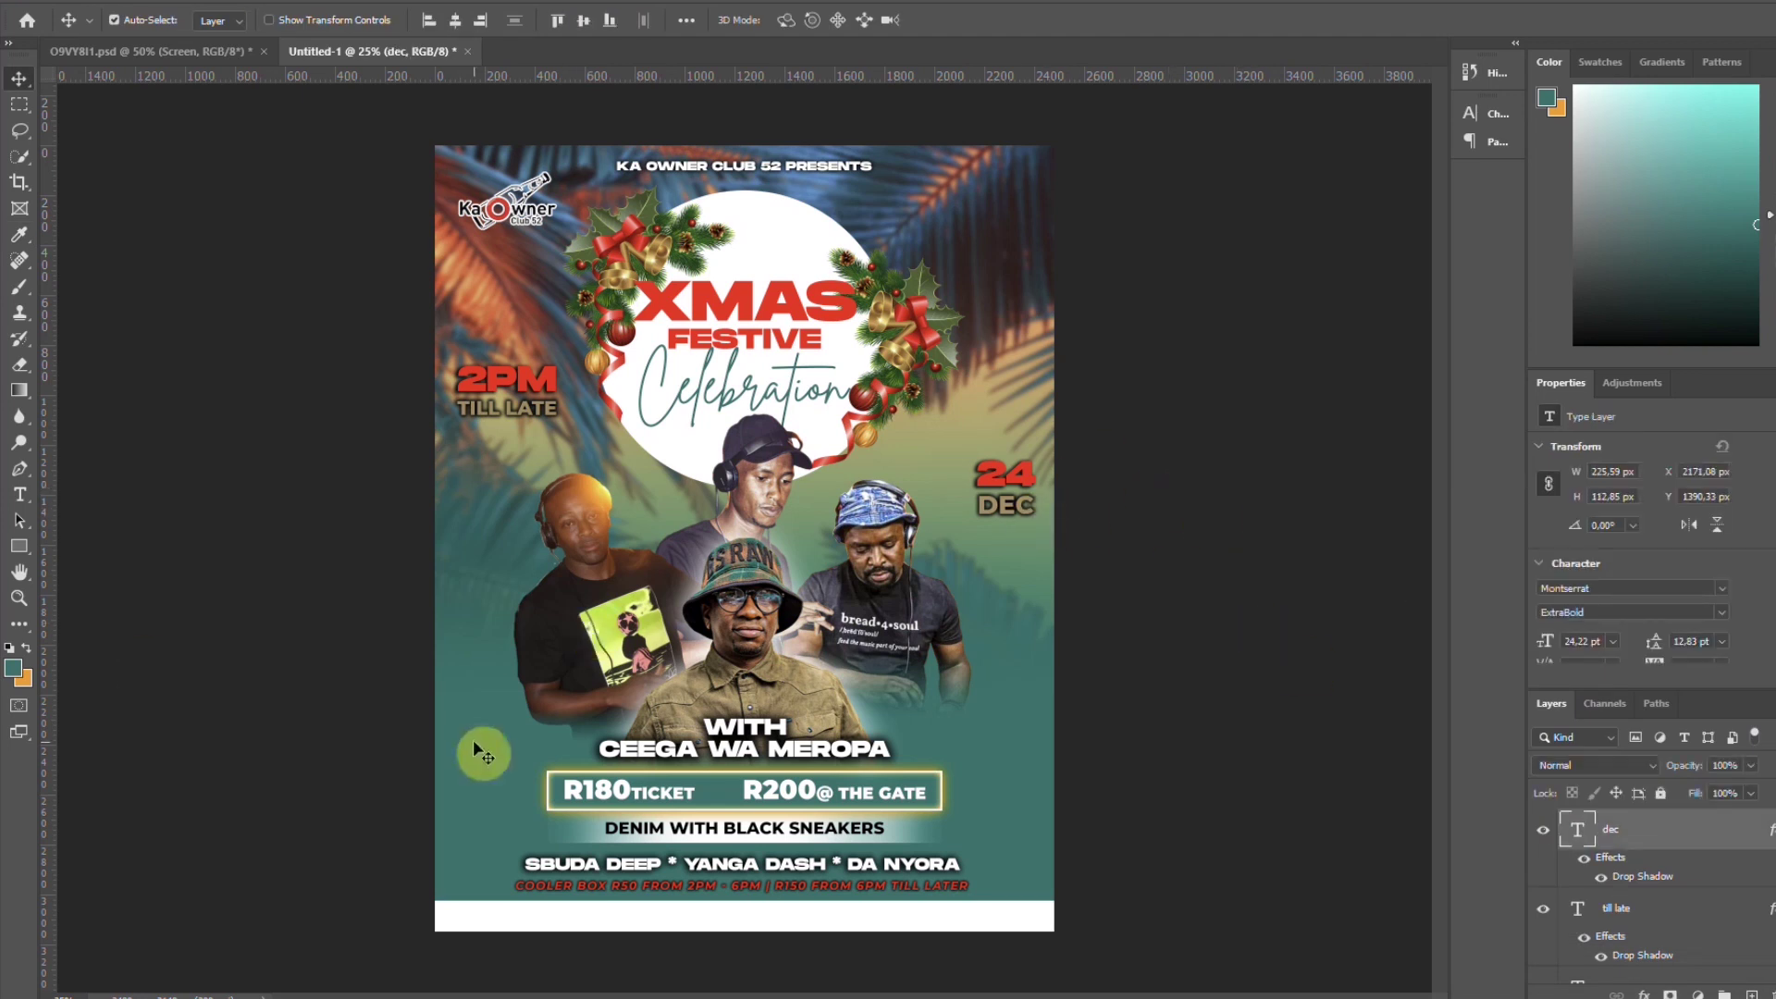
Duplicate the dress code line above the prices and change the copy to "deep house" repeated three times with gaps
left_click(698, 833)
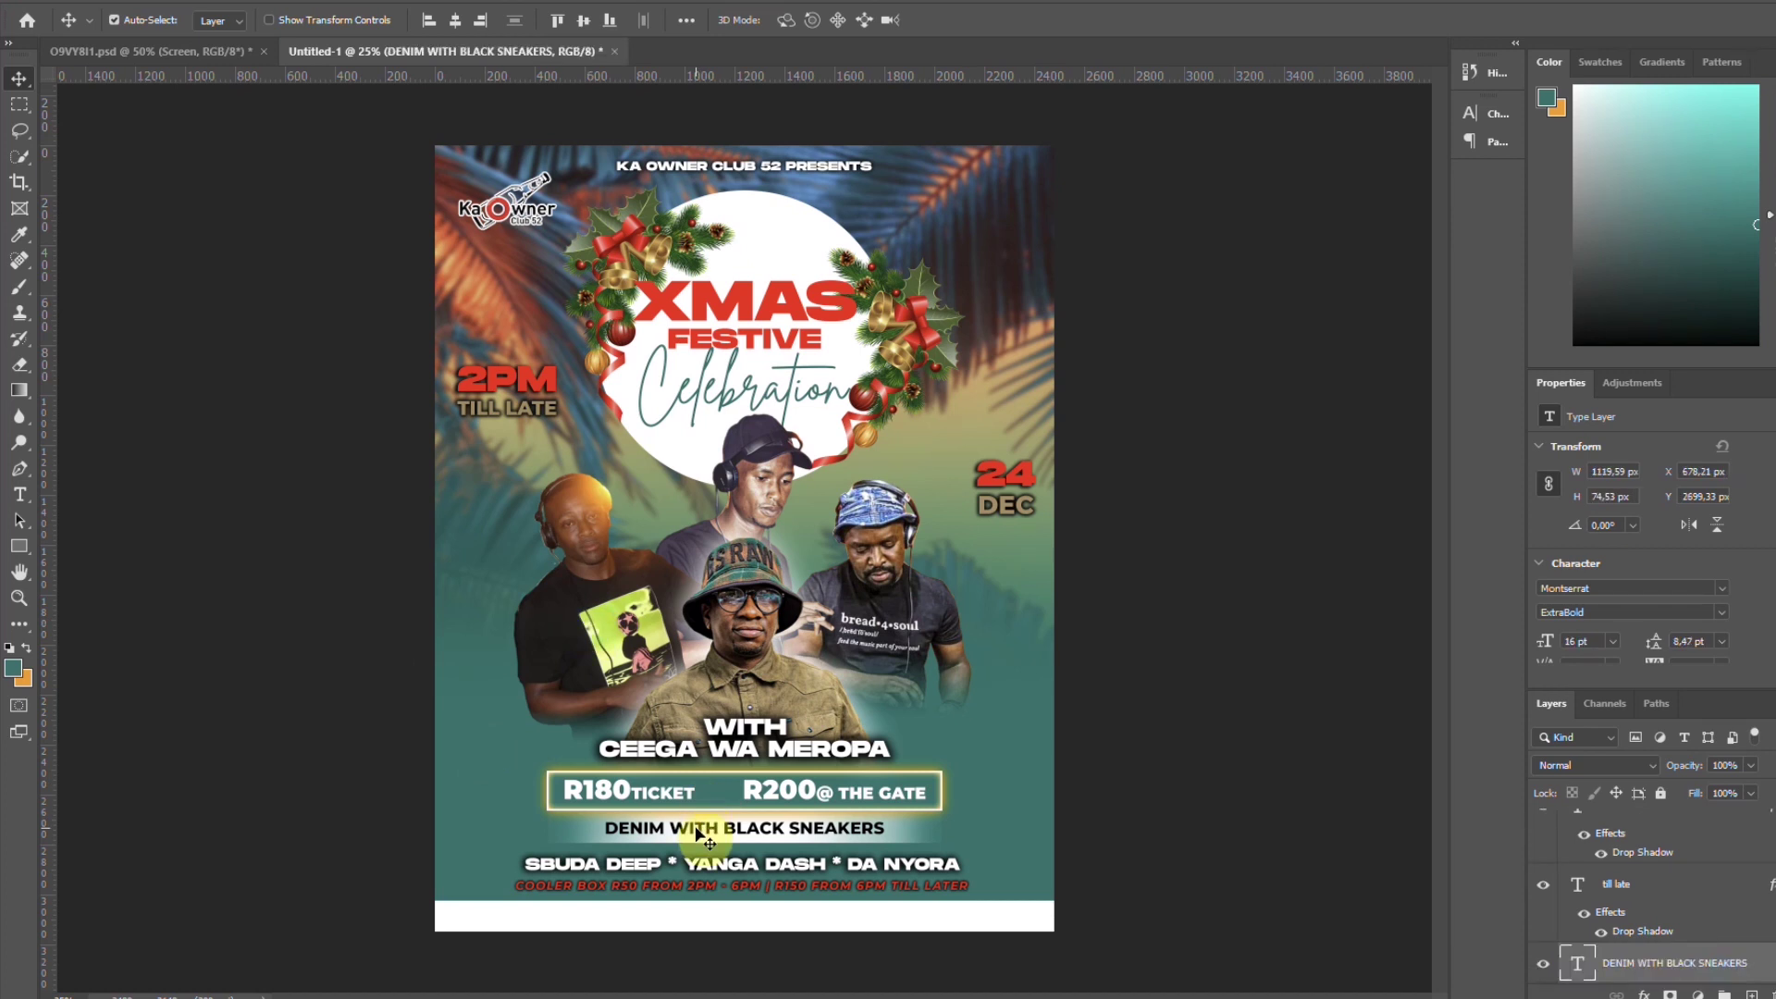
left_click_drag(698, 832, 584, 711, "alt")
double_click(583, 706)
type("DEEP")
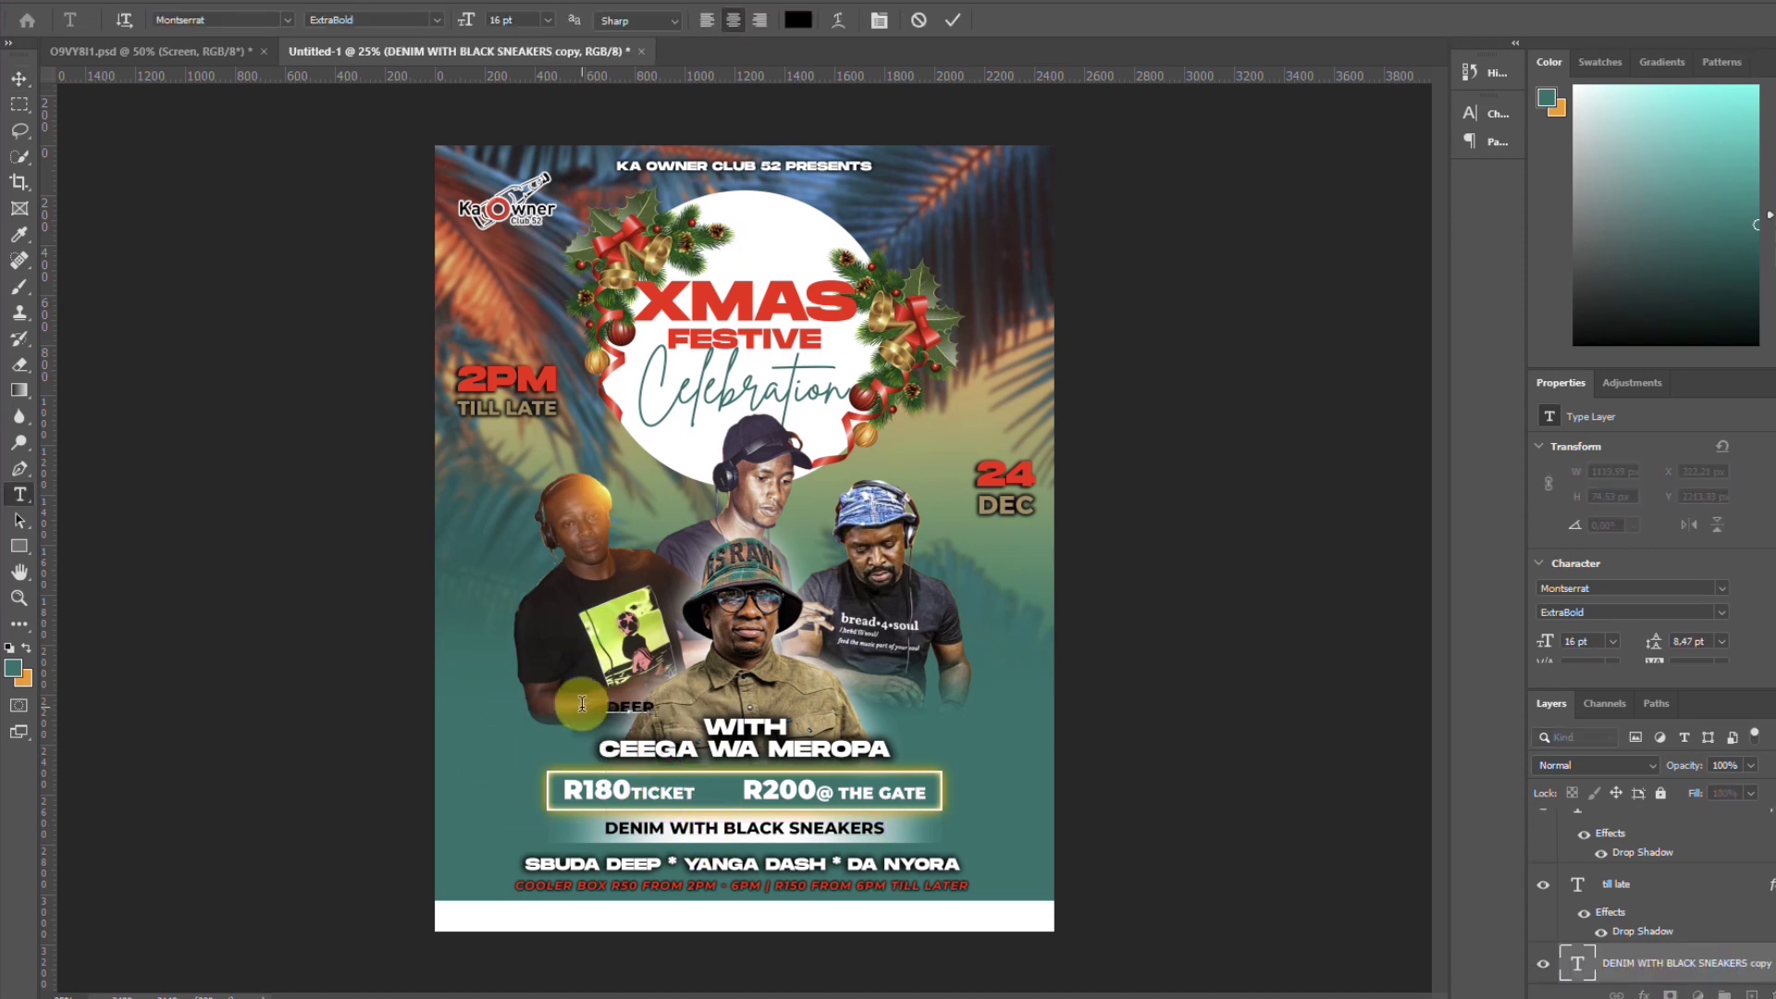
left_click_drag(688, 705, 504, 730)
key("ctrl+c")
left_click(692, 706)
key("ctrl+v")
left_click(951, 20)
Rotate the deep house text to -90°, place it along the poster's left edge and colour it white, ffffff
key("ctrl+t")
left_click_drag(837, 707, 459, 588, "shift")
left_click(988, 21)
scroll(1769, 518, "down", 2)
left_click(1699, 609)
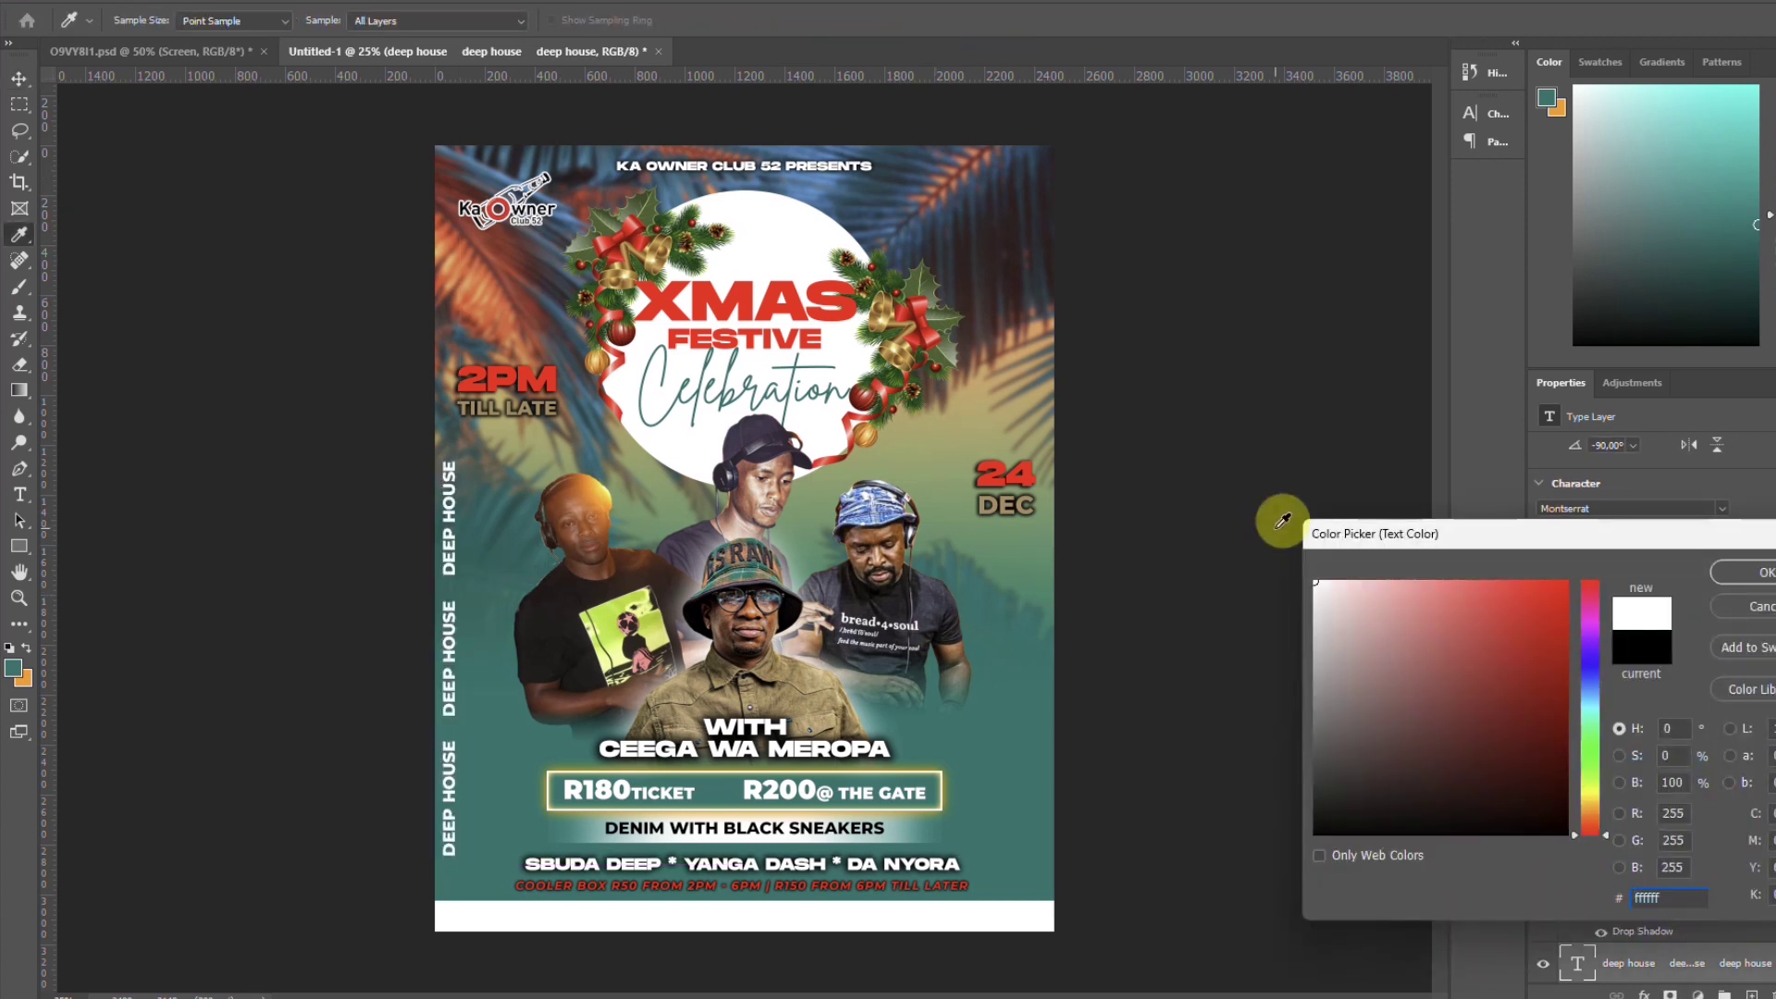
left_click(1746, 573)
Duplicate the deep house text onto the poster's upper right edge and rotate the copy to 90°
left_click_drag(449, 663, 1039, 396, "alt")
key("ctrl+t")
left_click_drag(1063, 614, 1053, 552)
left_click_drag(1049, 614, 1054, 531)
Move the 24 and dec text together inward, away from the vertical deep house text
left_click_drag(1051, 185, 959, 521)
key("Return")
left_click(968, 524)
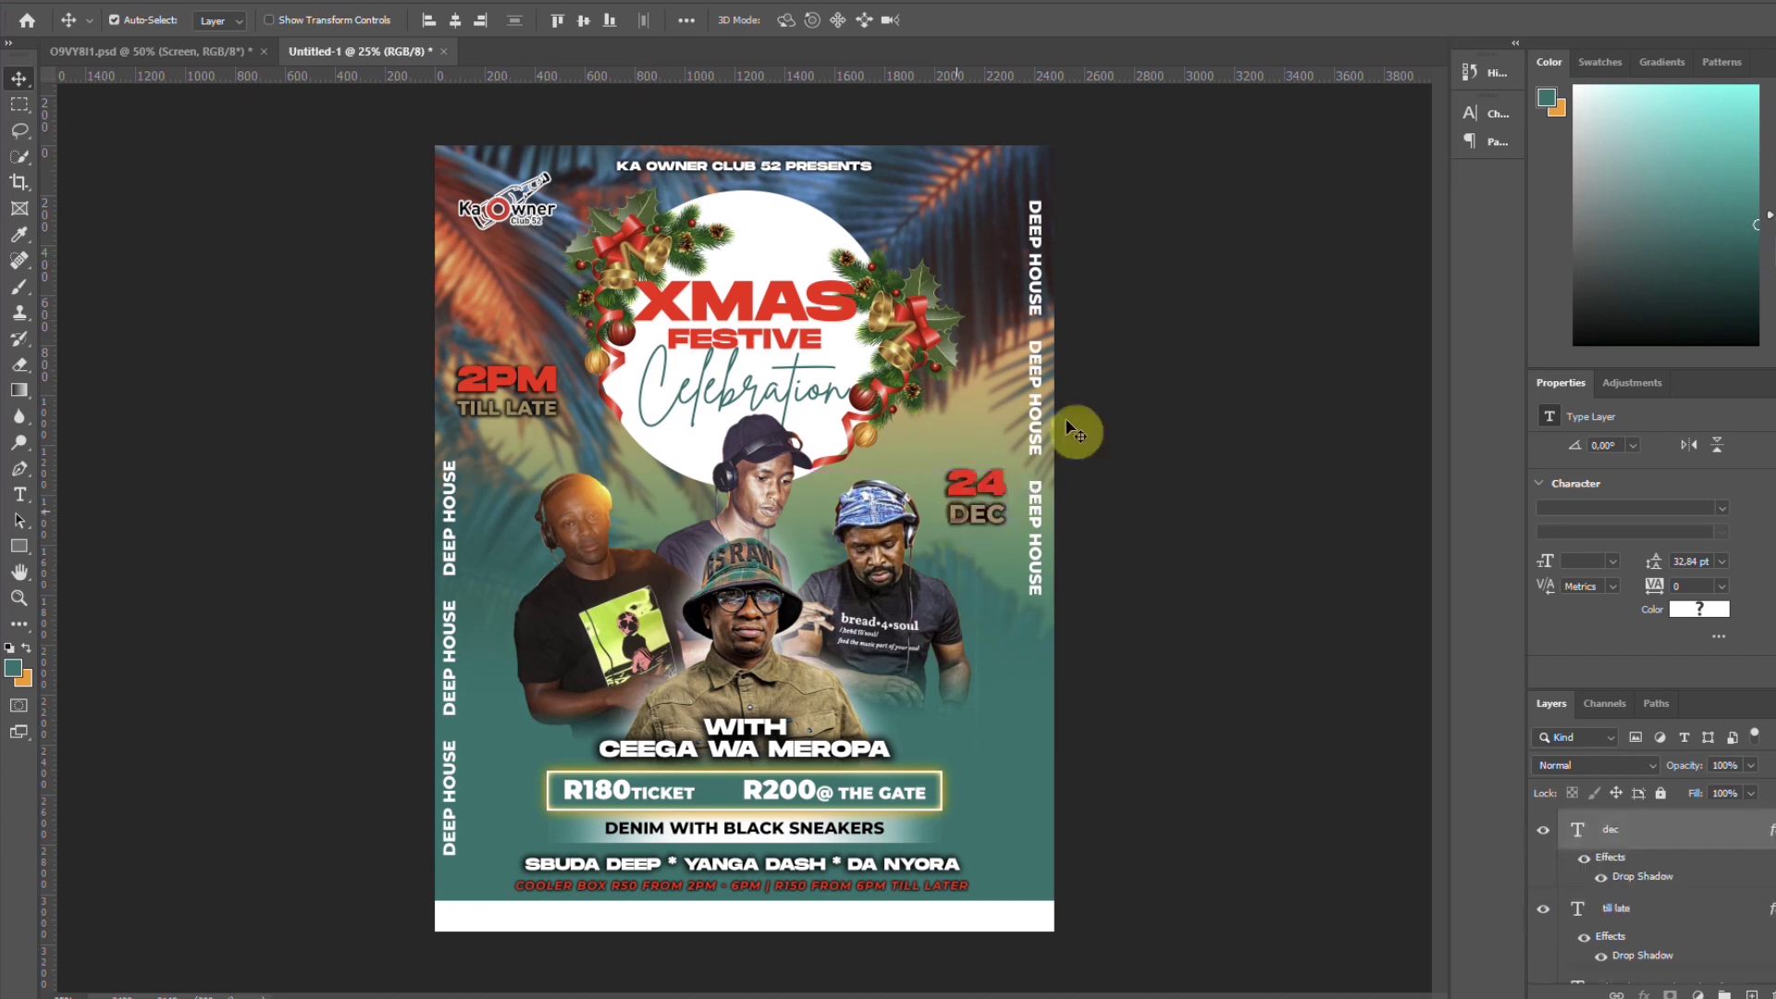
Set the deep house text on the poster's right edge to 13 pt with tracking of 100
left_click(1038, 378)
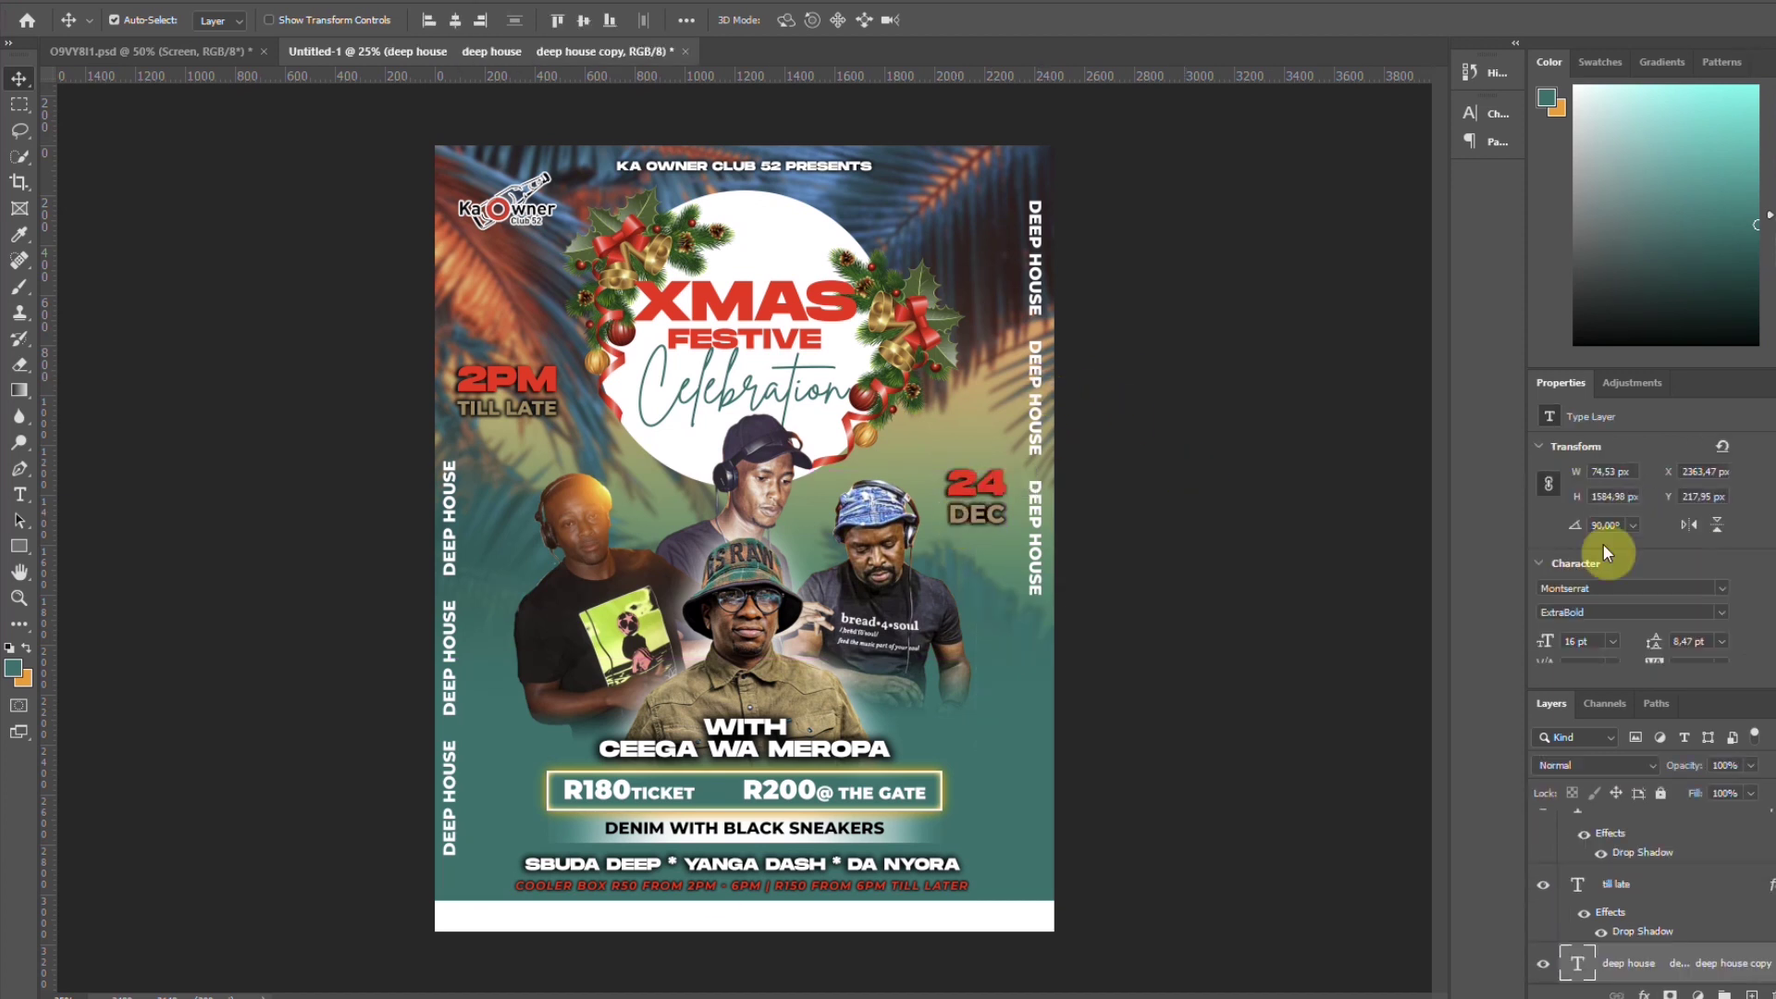
left_click(1714, 615)
left_click(1250, 655)
left_click(1252, 656)
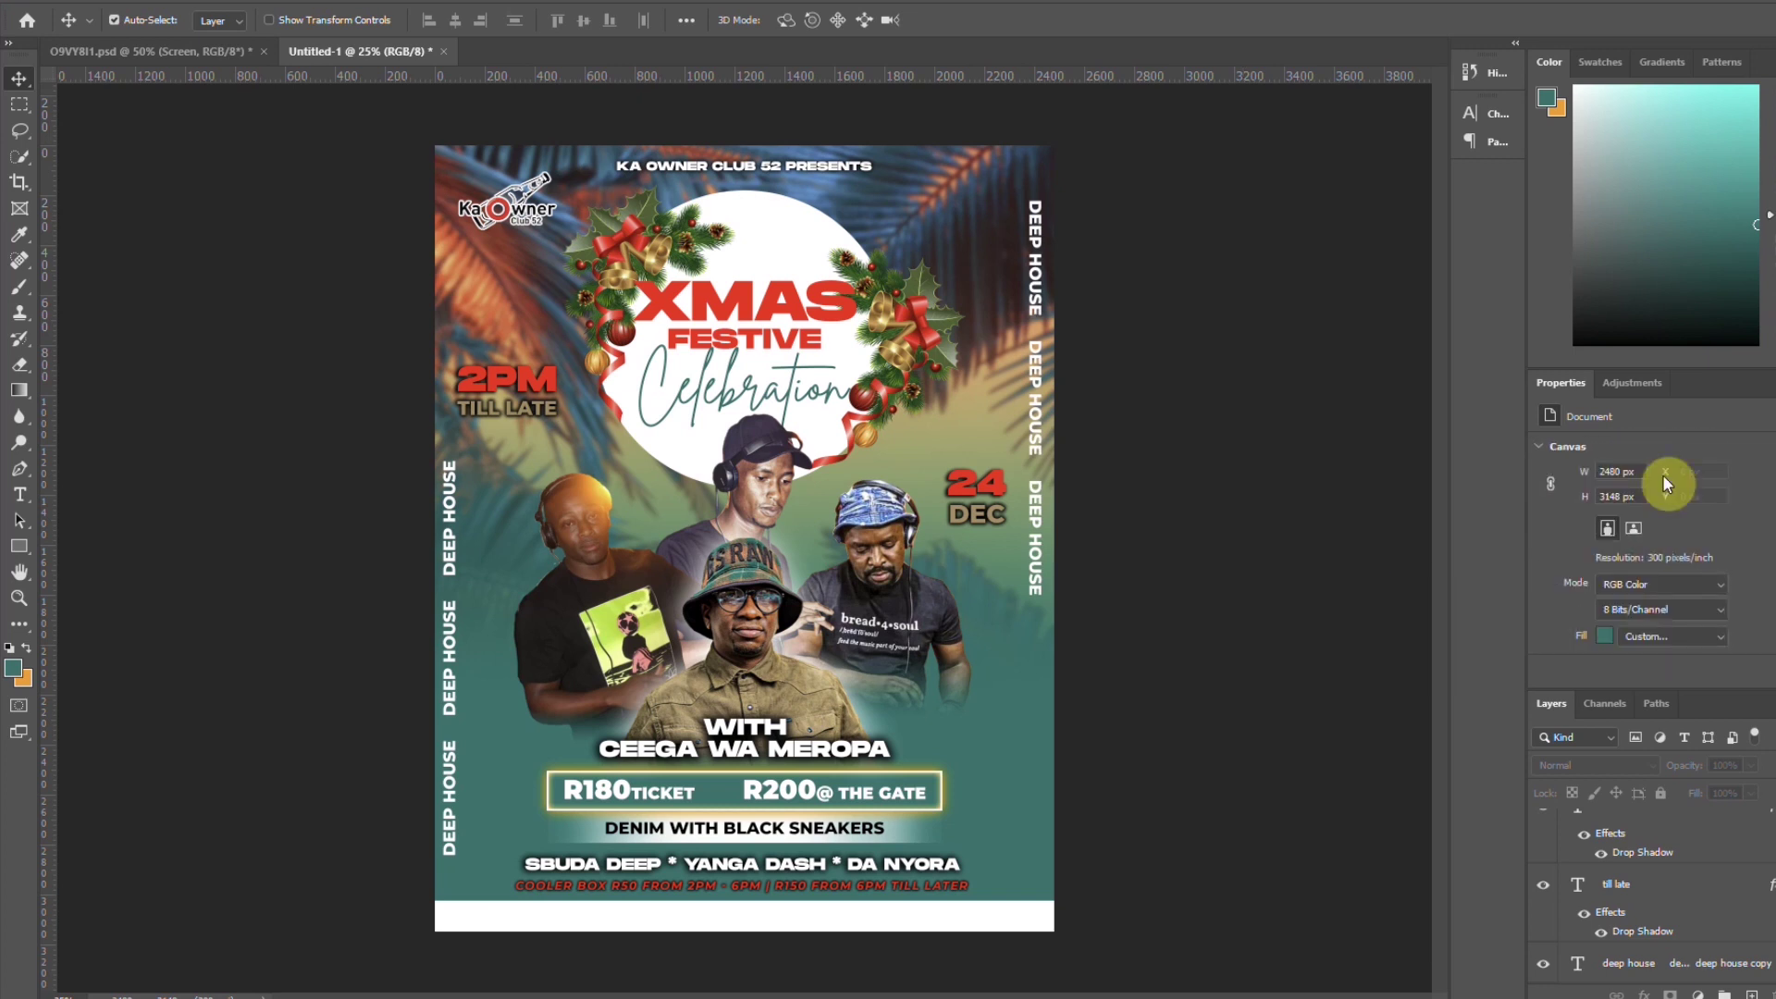
left_click(1041, 431)
left_click(1586, 639)
type("13")
key("Return")
scroll(1637, 626, "down", 1)
left_click(1722, 546)
left_click(1704, 762)
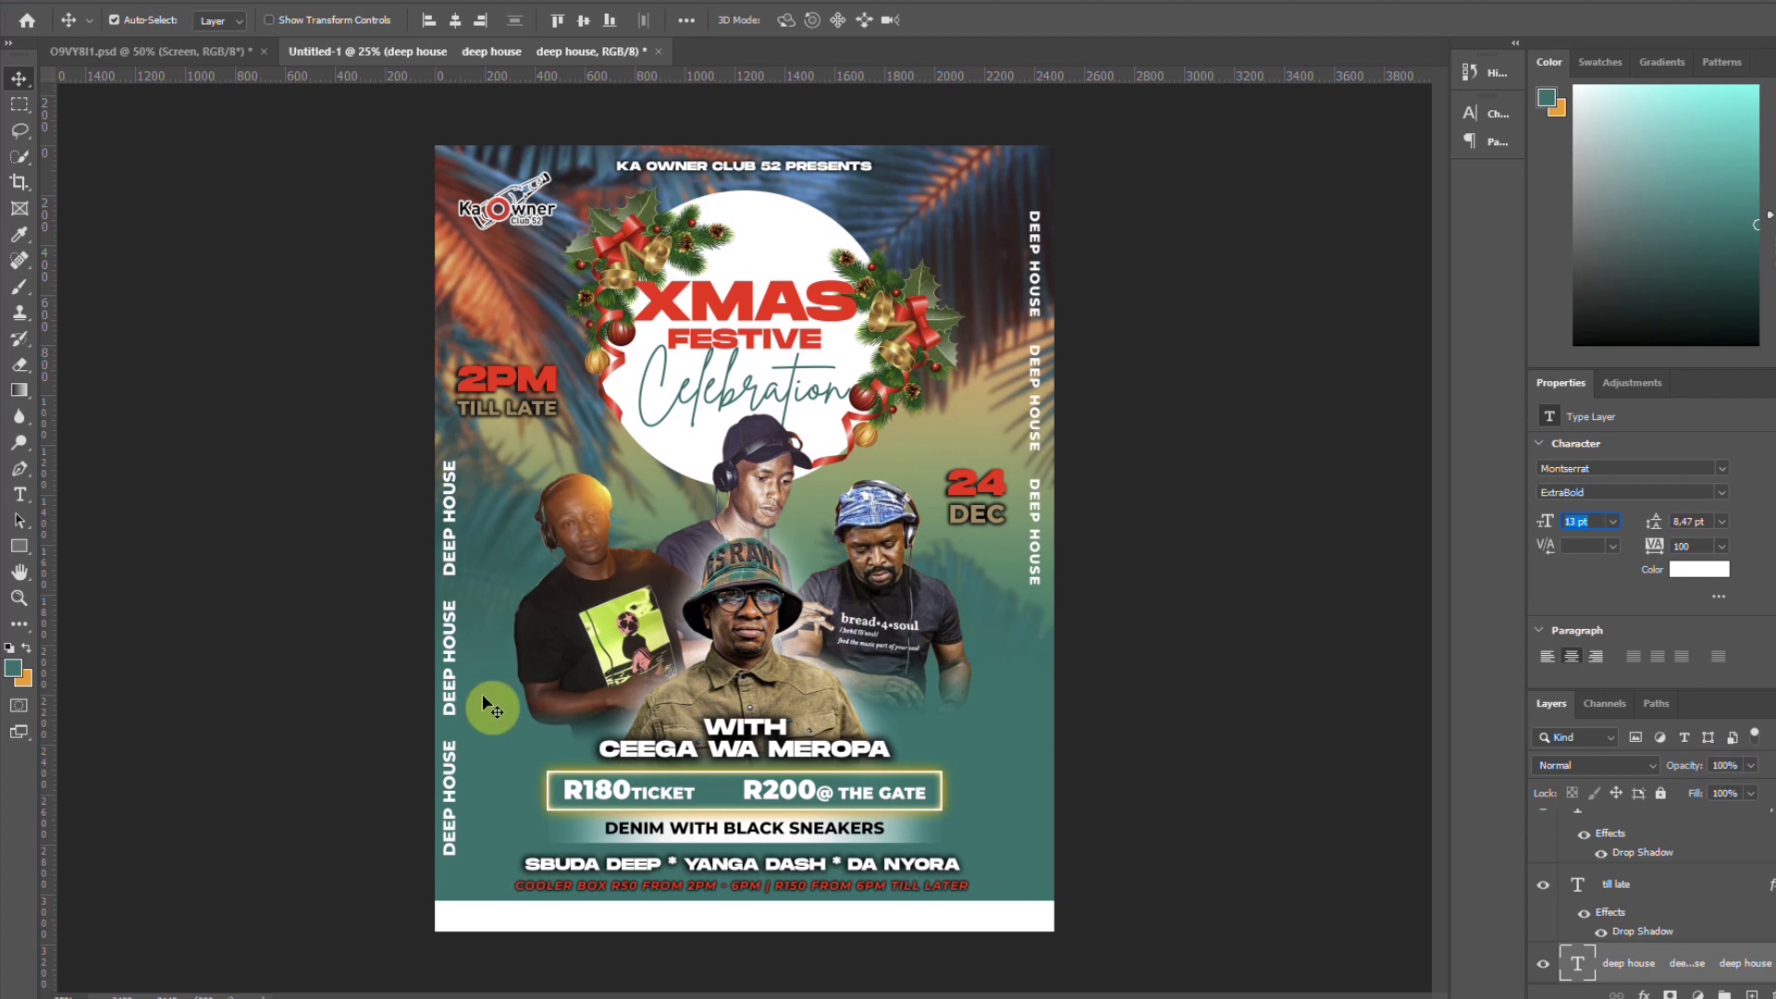
Set the deep house text on the poster's left edge to 13 pt with tracking of 100 and nudge it downward
left_click(451, 625)
left_click(1603, 641)
type("14")
key("Return")
type("13")
key("Return")
scroll(1743, 597, "down", 1)
left_click(1721, 597)
left_click(1719, 819)
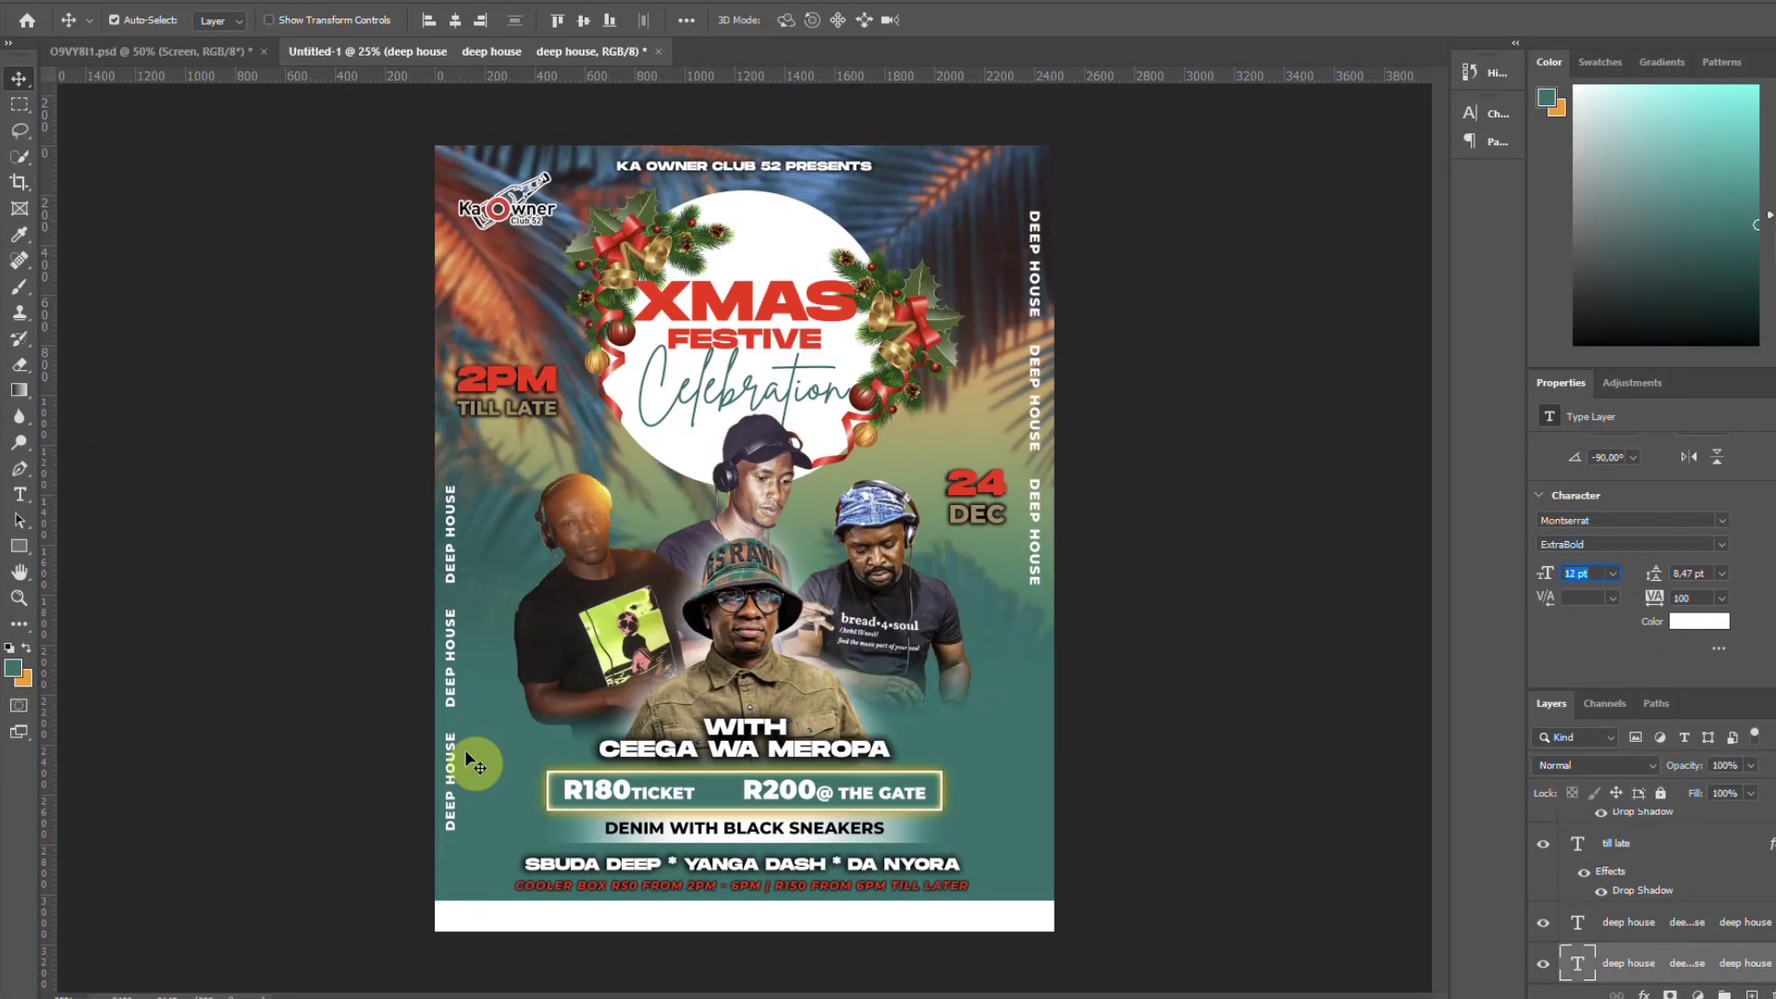
key("shift+Down")
key("shift+Down")
key("shift+Down")
key("shift+Down")
key("shift+Down")
key("shift+Down")
key("shift+Down")
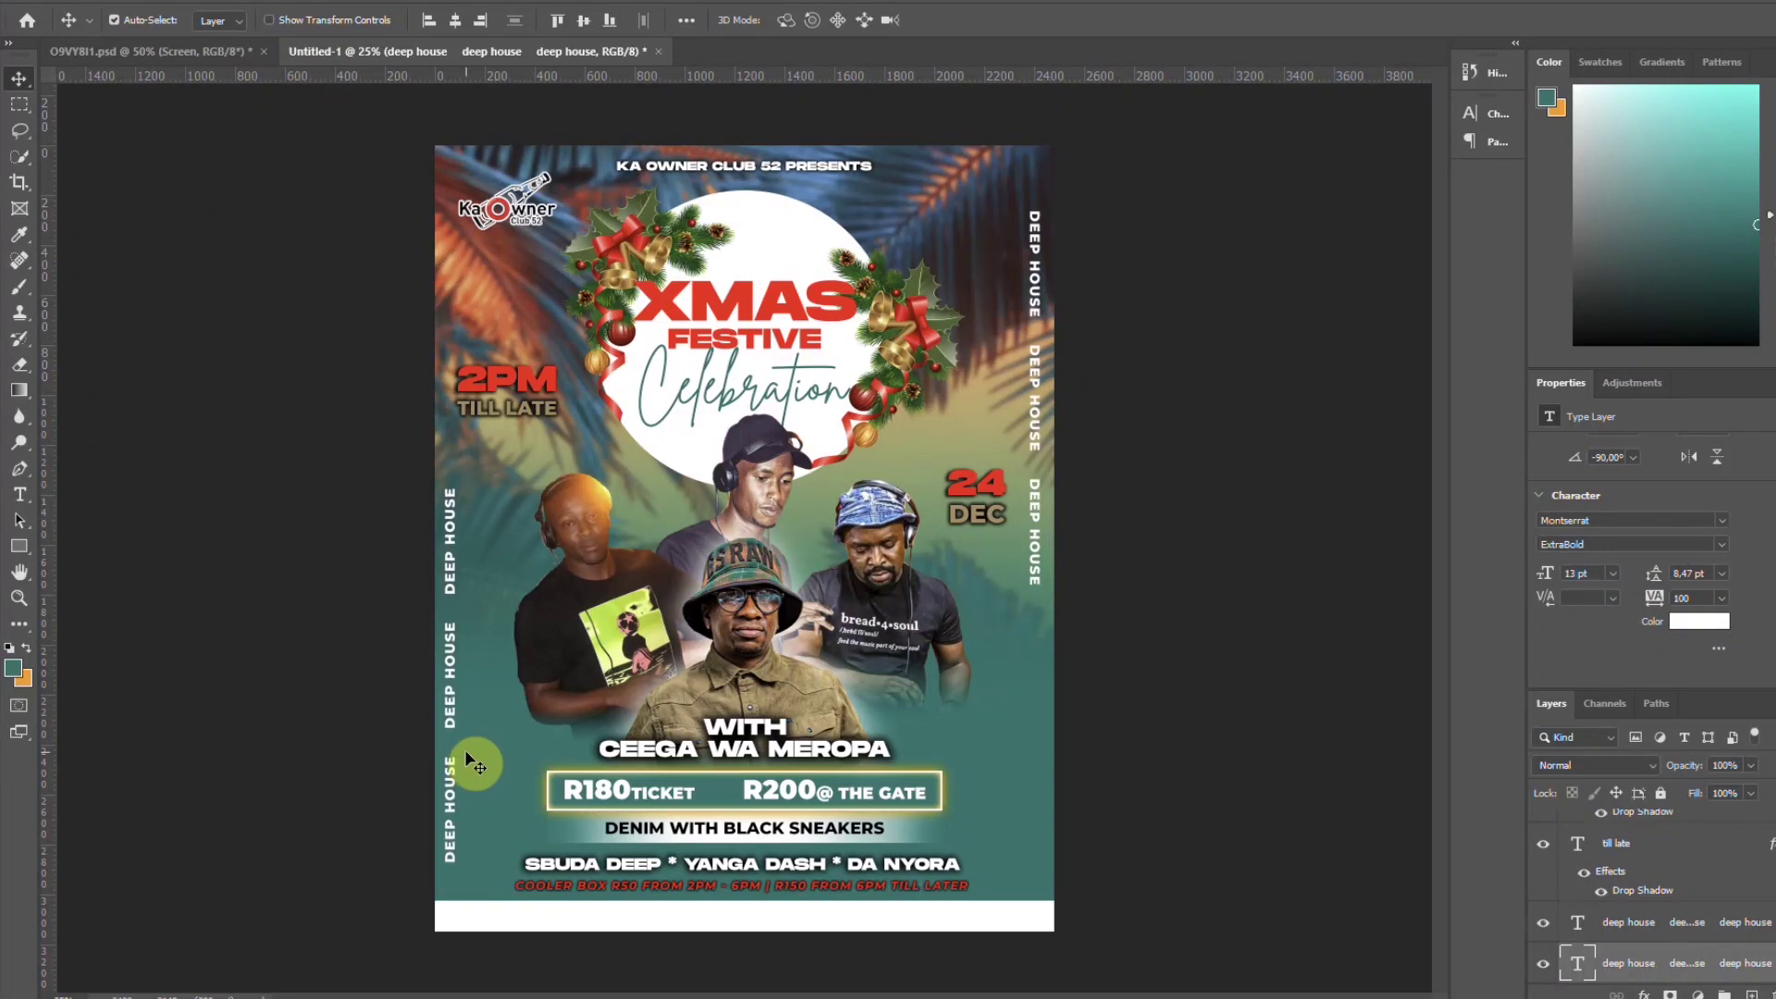
Place the embedded UAD Pledge logo and scale it down to fit the left end of the white footer strip
left_click(44, 11)
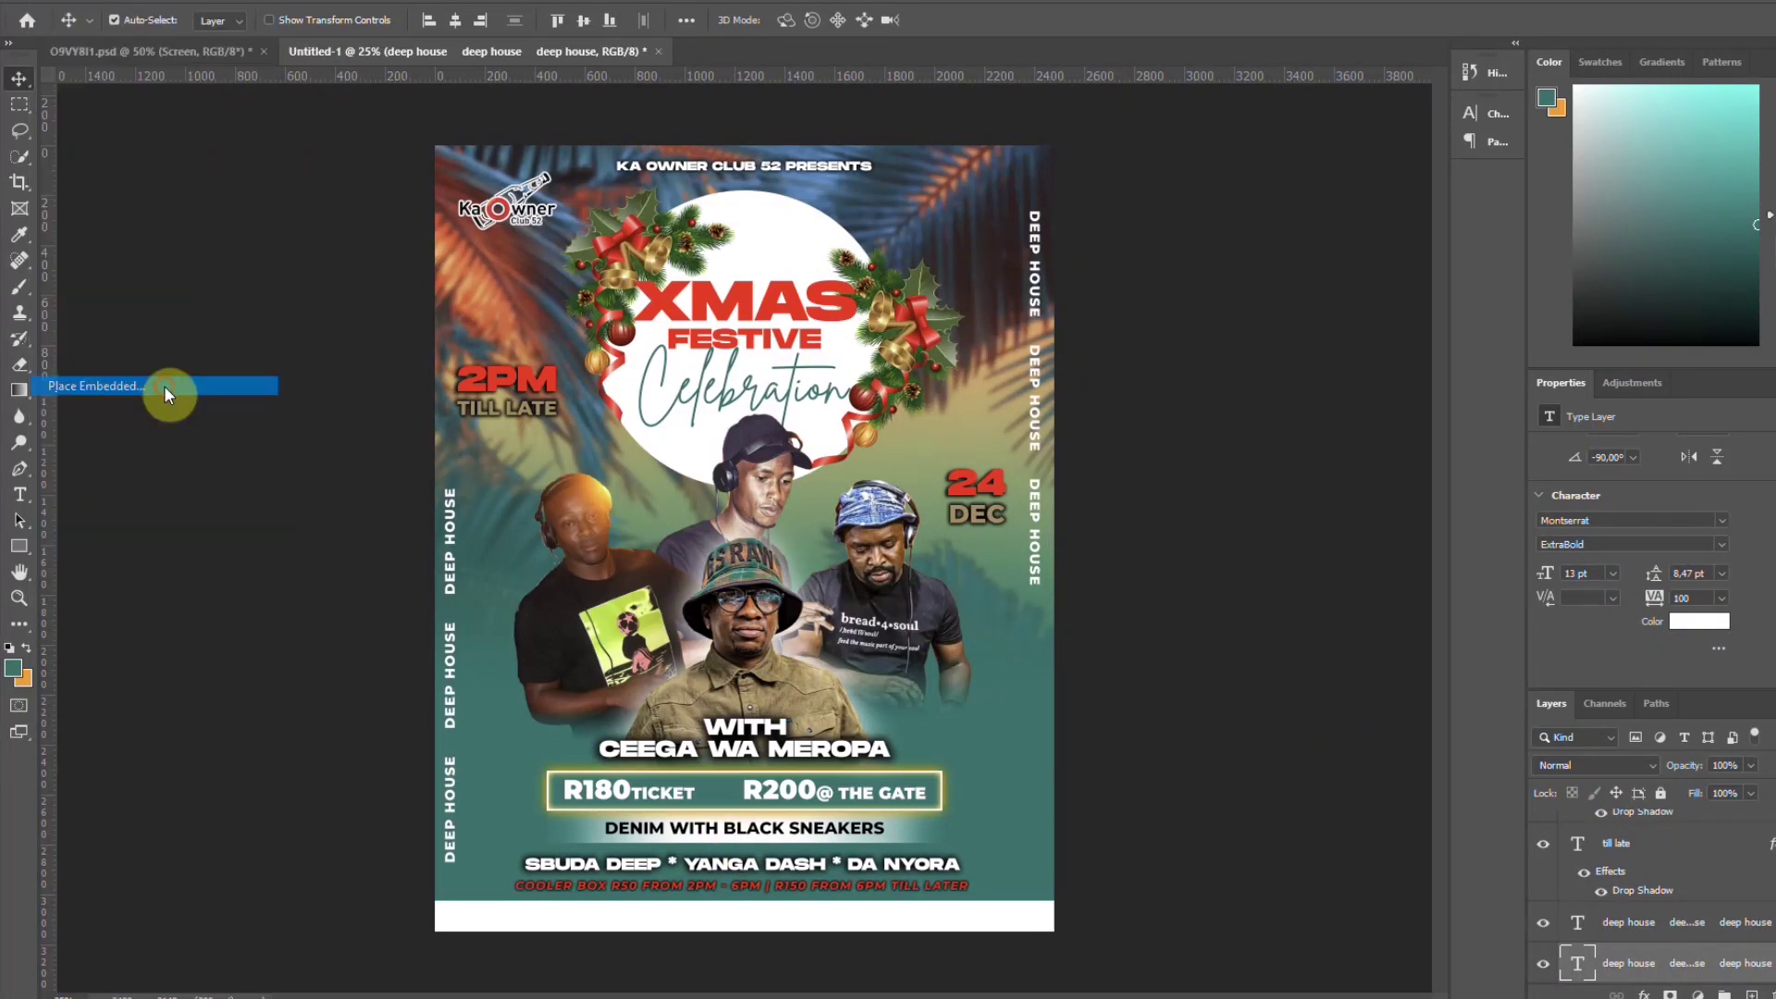
left_click(65, 387)
double_click(767, 225)
double_click(1142, 225)
double_click(1087, 437)
left_click_drag(1053, 538, 487, 919)
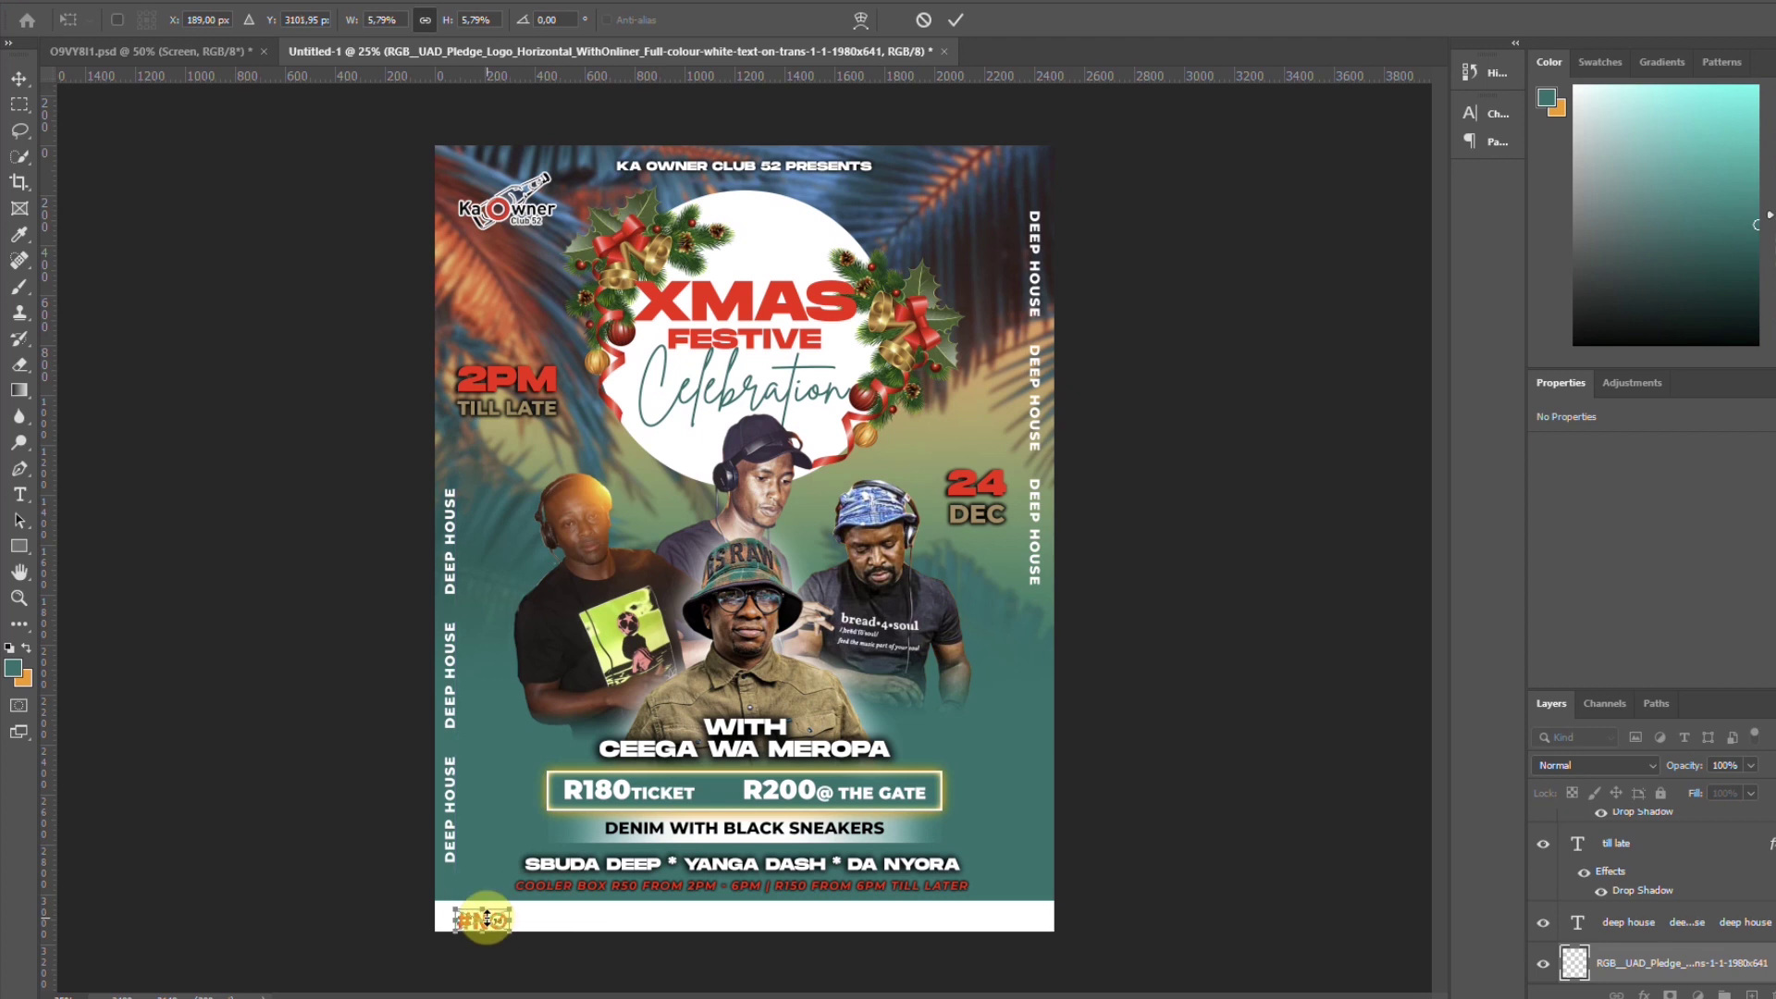
left_click(956, 19)
Duplicate the dress code line onto the footer and change it to "DRINK RESPONSIBLY. ALCOHOL NOT FOR SALE TO PERSONS UNDER THE AGE OF18."
left_click_drag(822, 833, 808, 921)
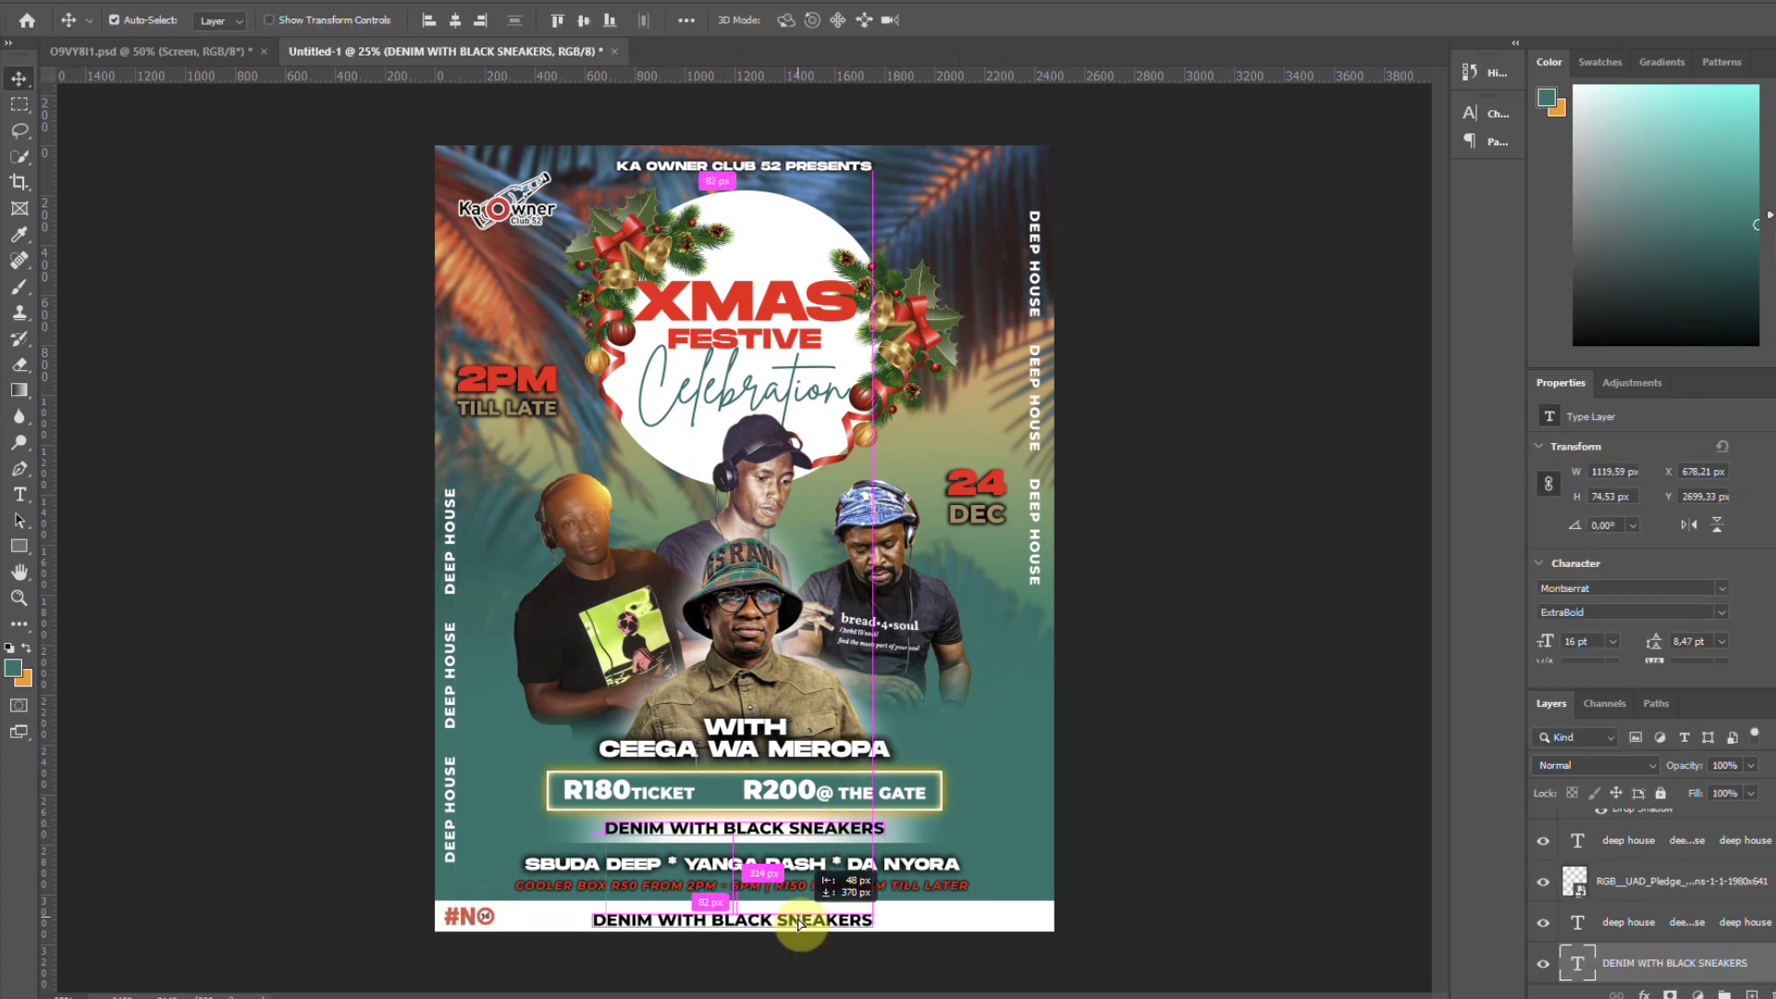
double_click(797, 916)
type("DRN")
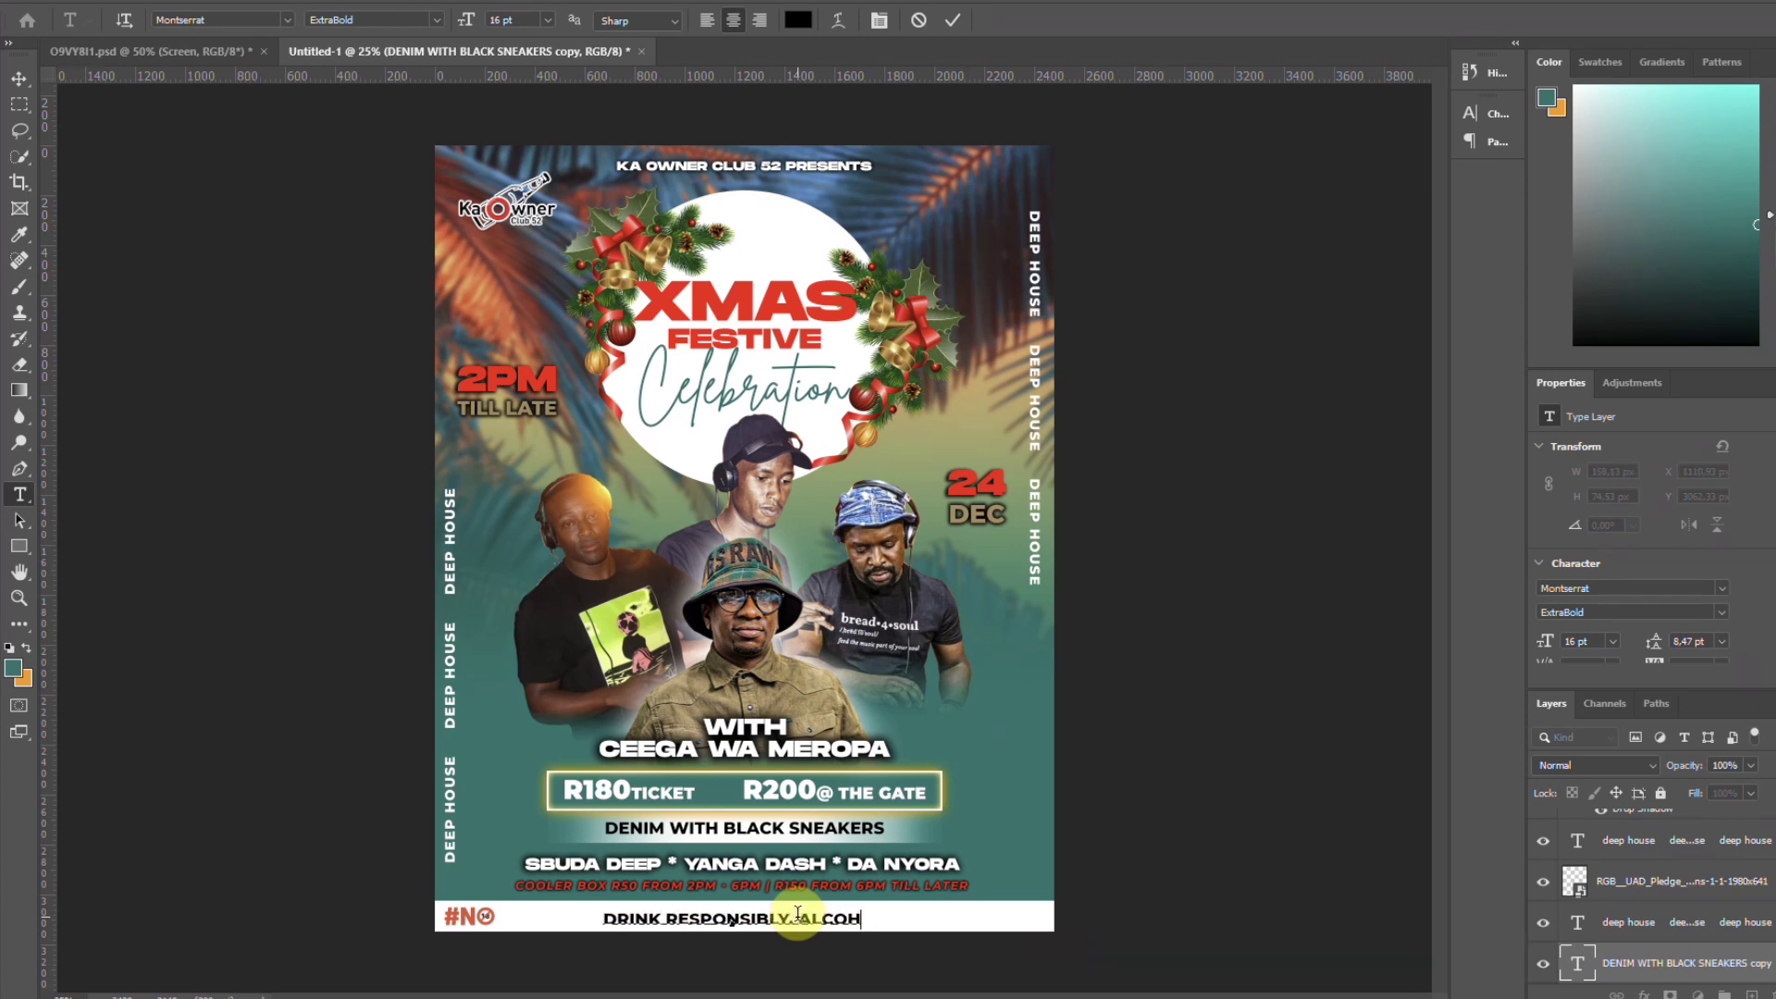
type("K RESPONSIBLY. ALCOHOL NOT FOR SALE TO PERSONS ")
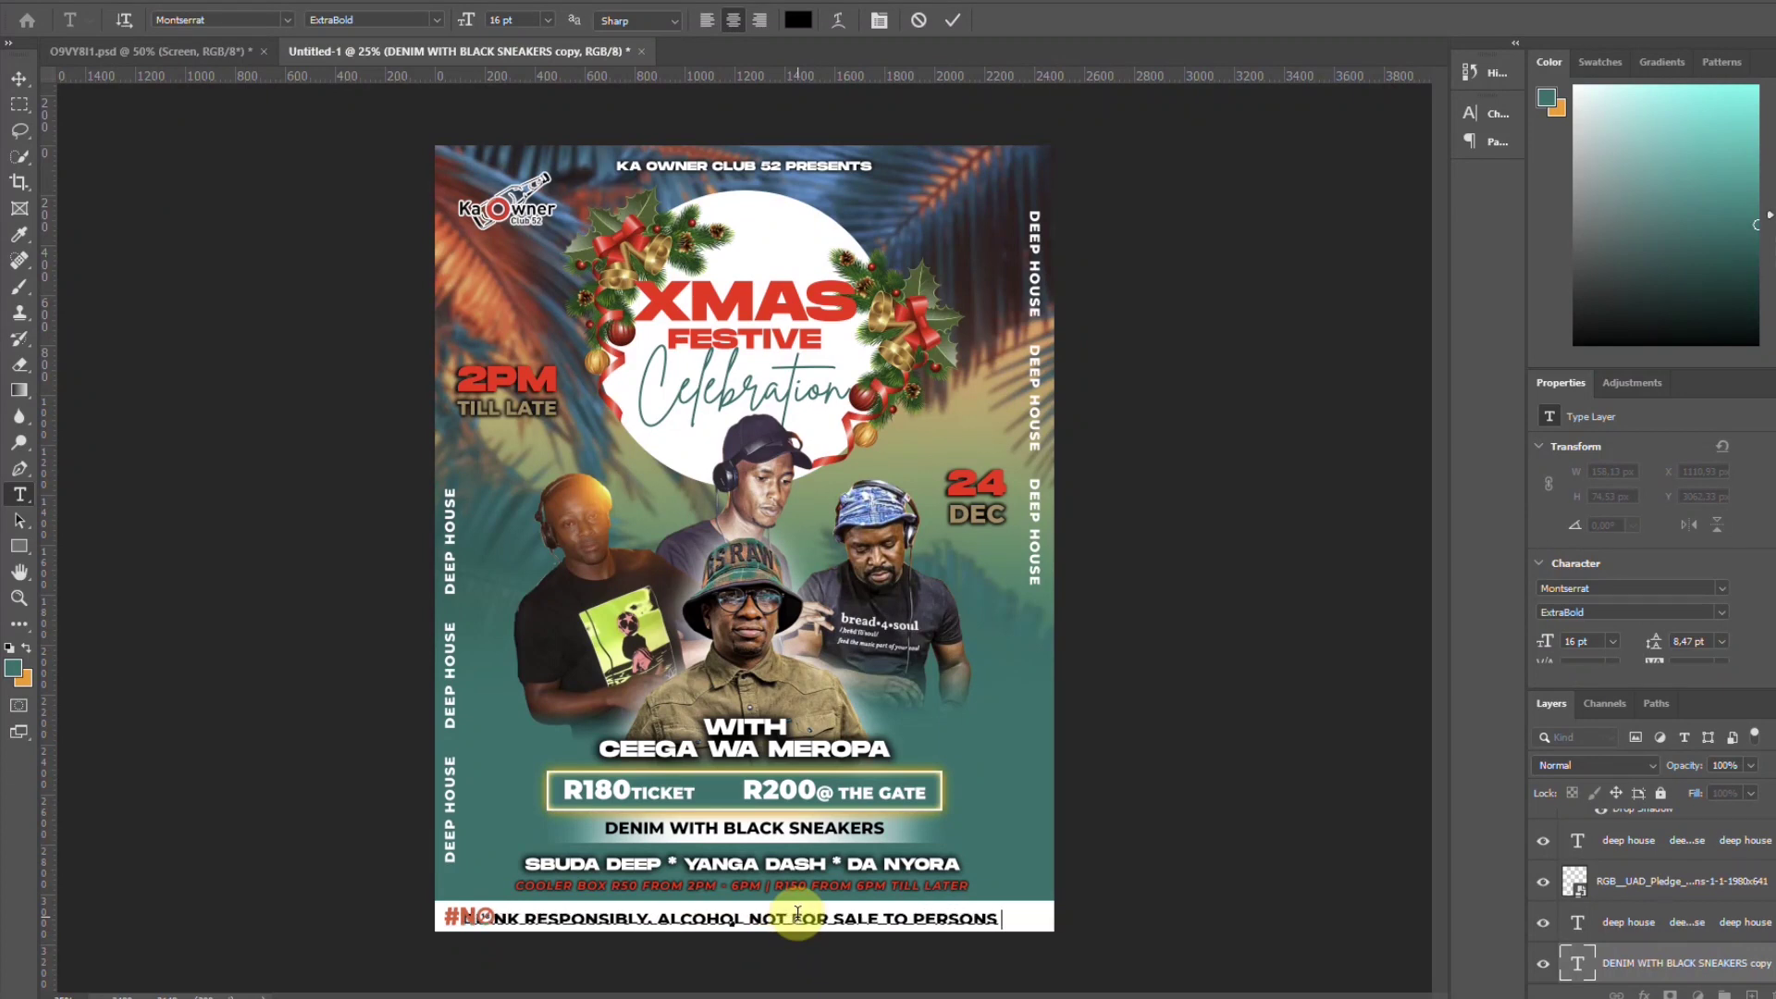
type("UNDER THE A")
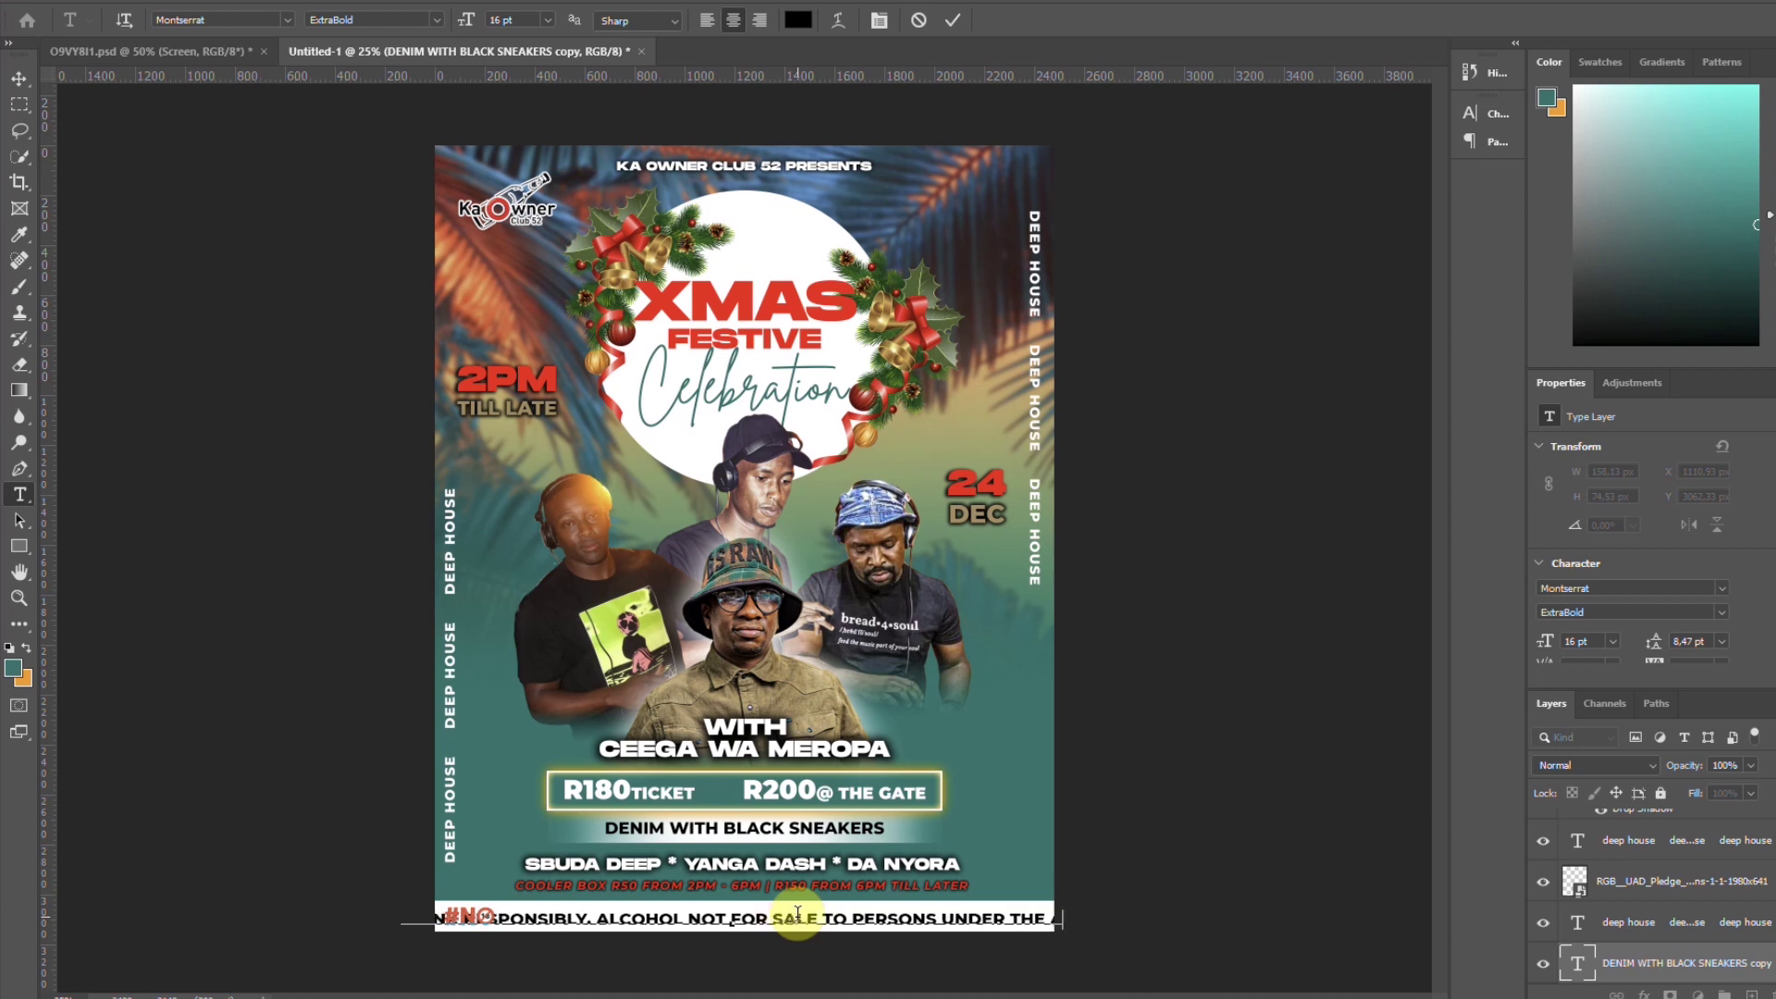
type("GE")
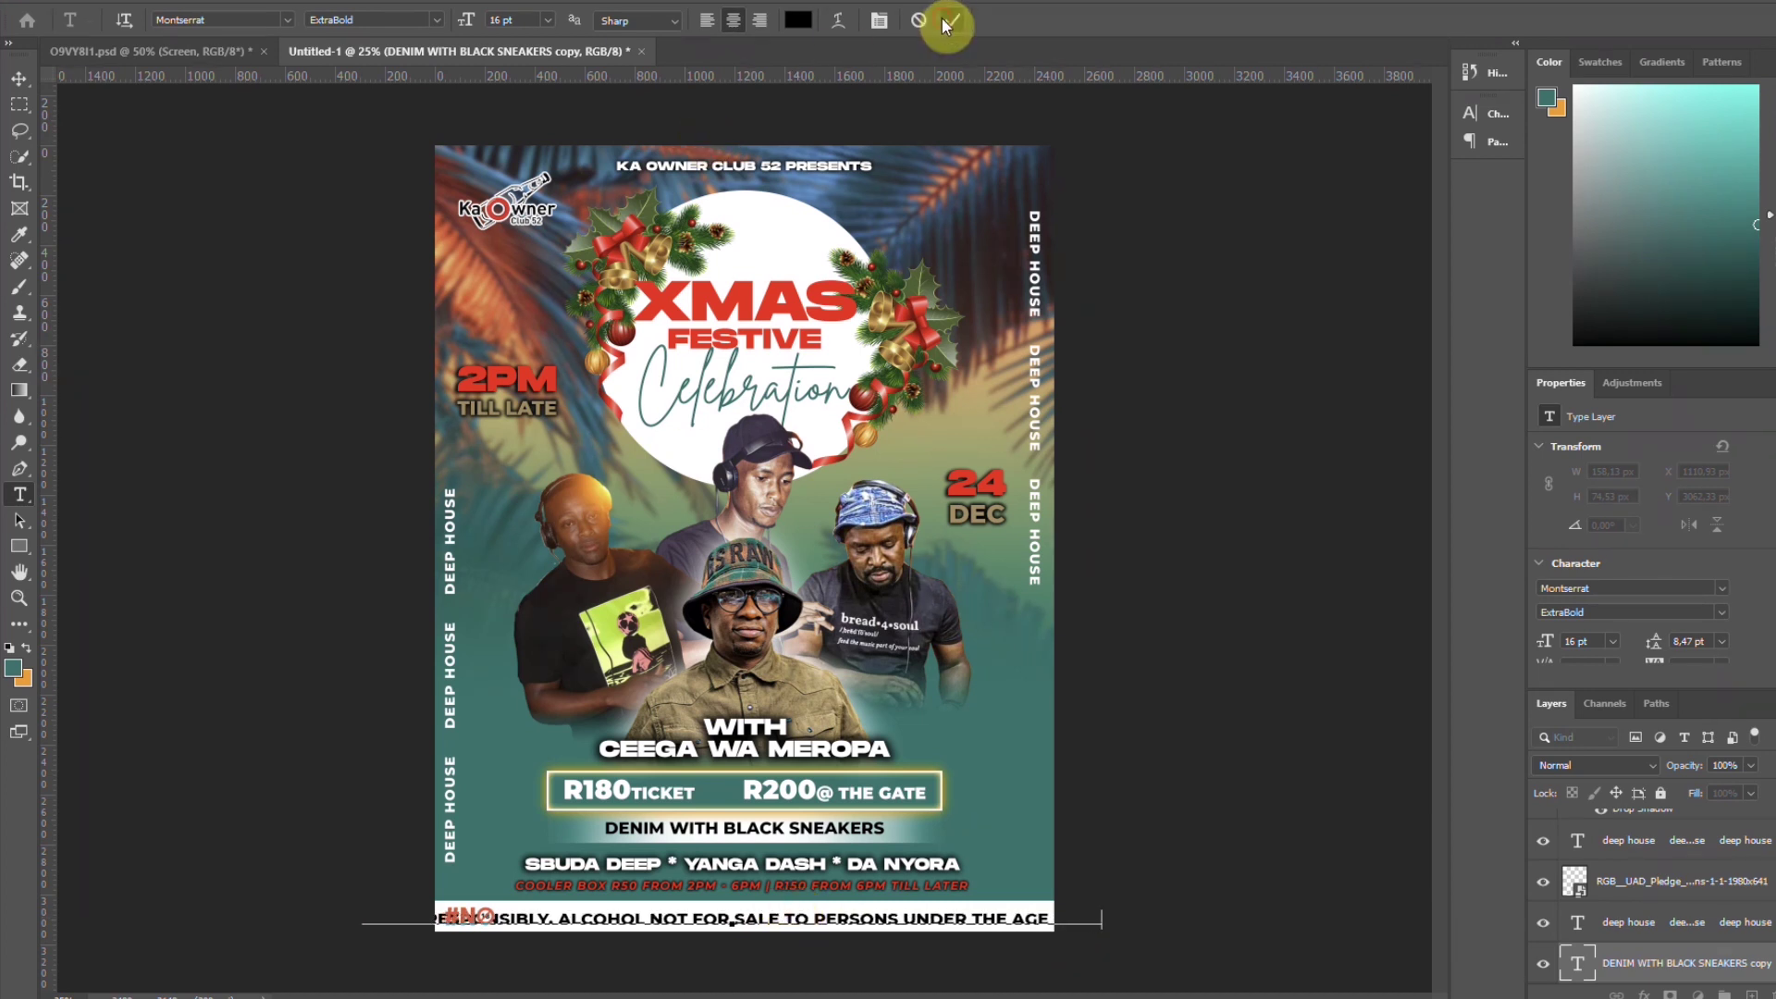
left_click(953, 19)
Set the footer's alcohol disclaimer to ExtraBold Italic at 11 pt
left_click(1705, 611)
left_click(1614, 870)
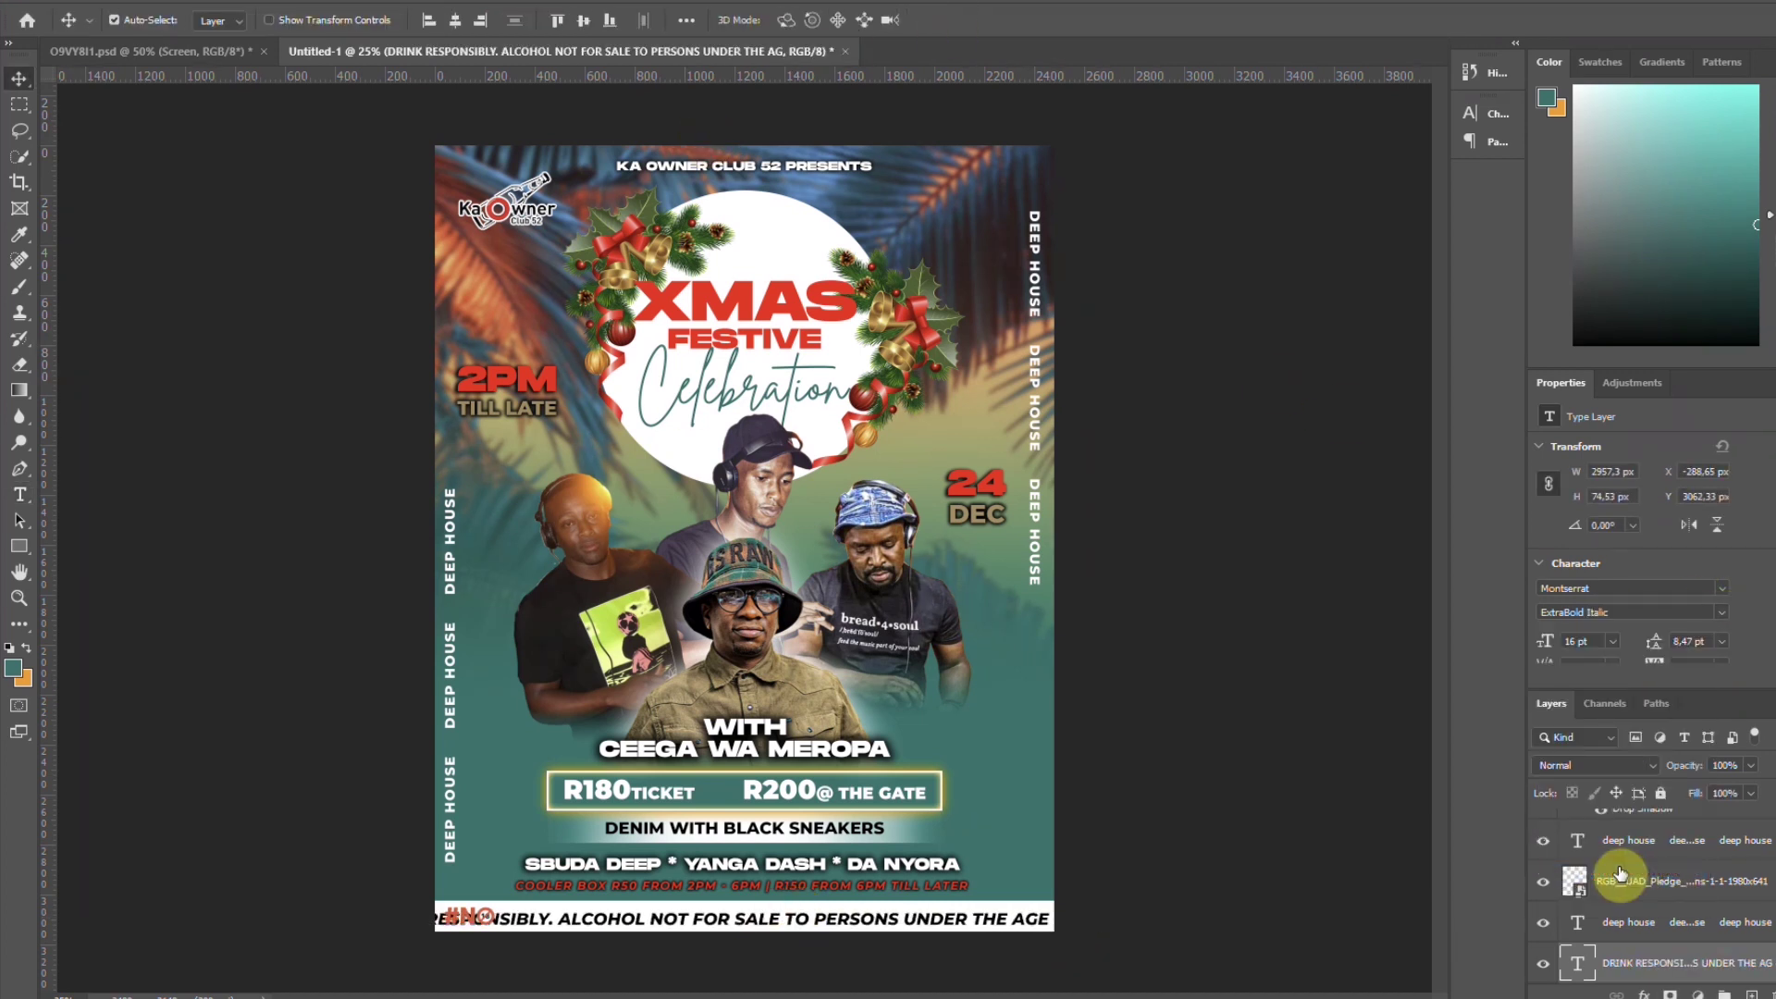
scroll(1620, 525, "down", 3)
left_click(1597, 512)
scroll(1597, 511, "down", 5)
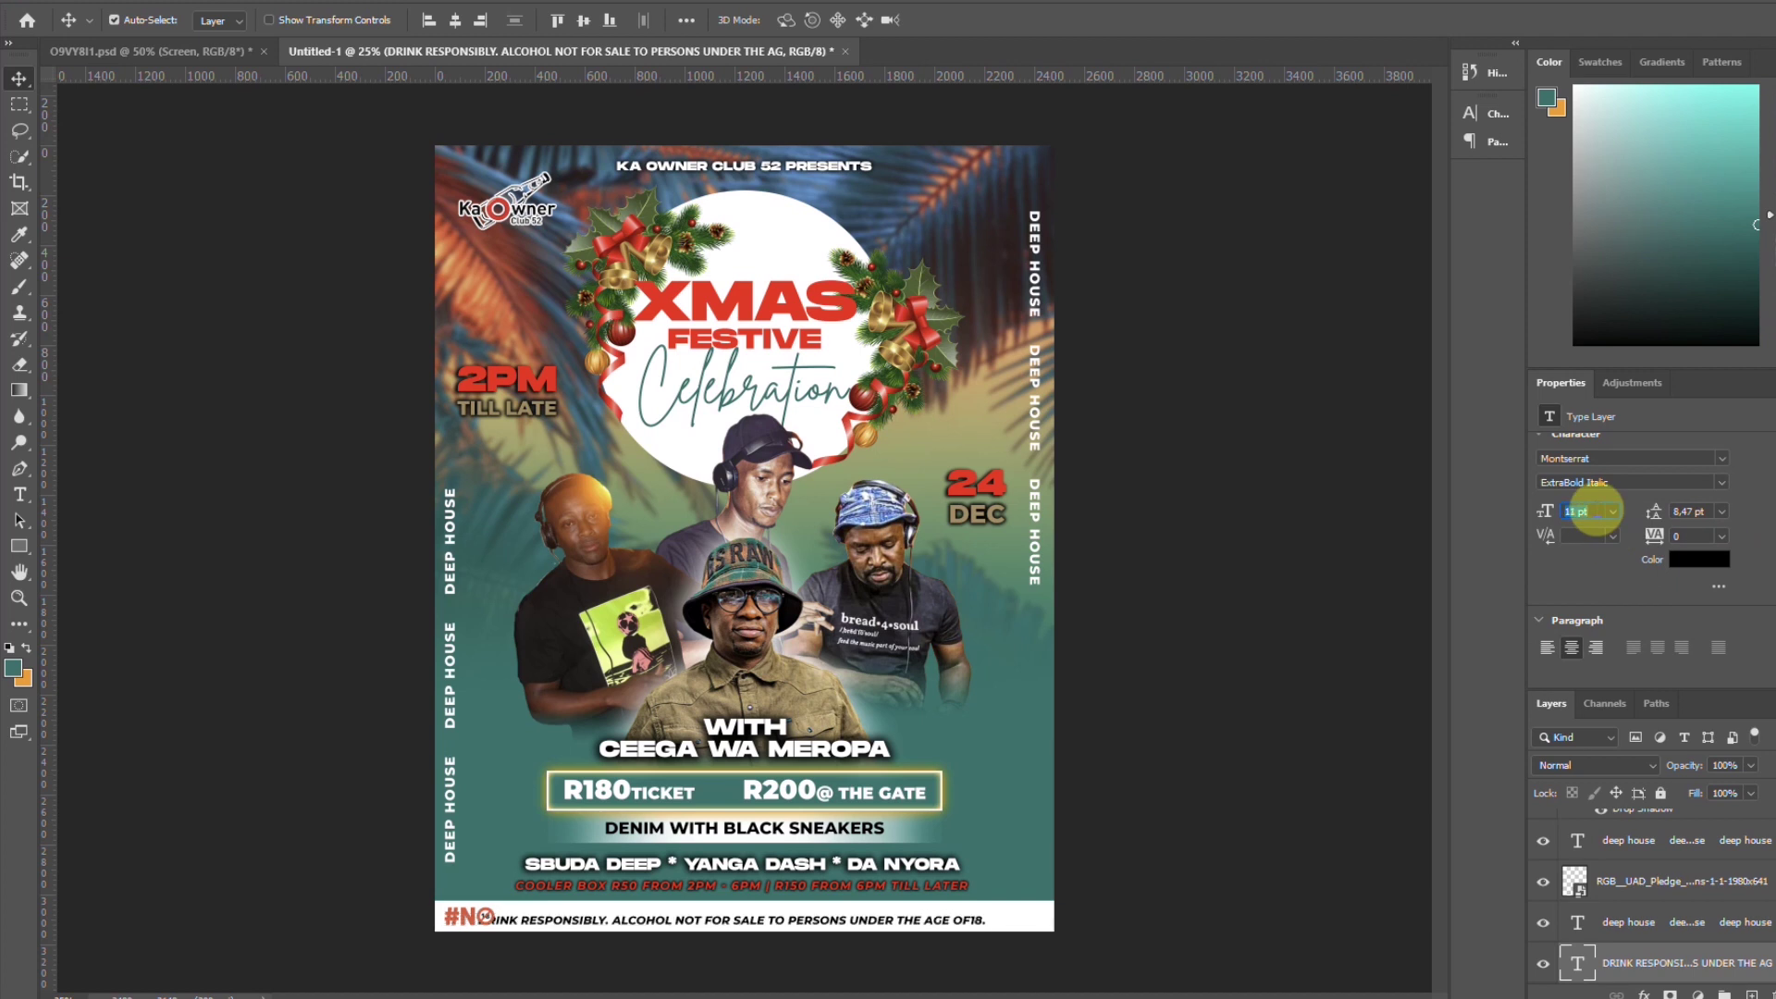
Insert a space between OF and 18 in the disclaimer and shift the line toward the footer's right end
double_click(967, 920)
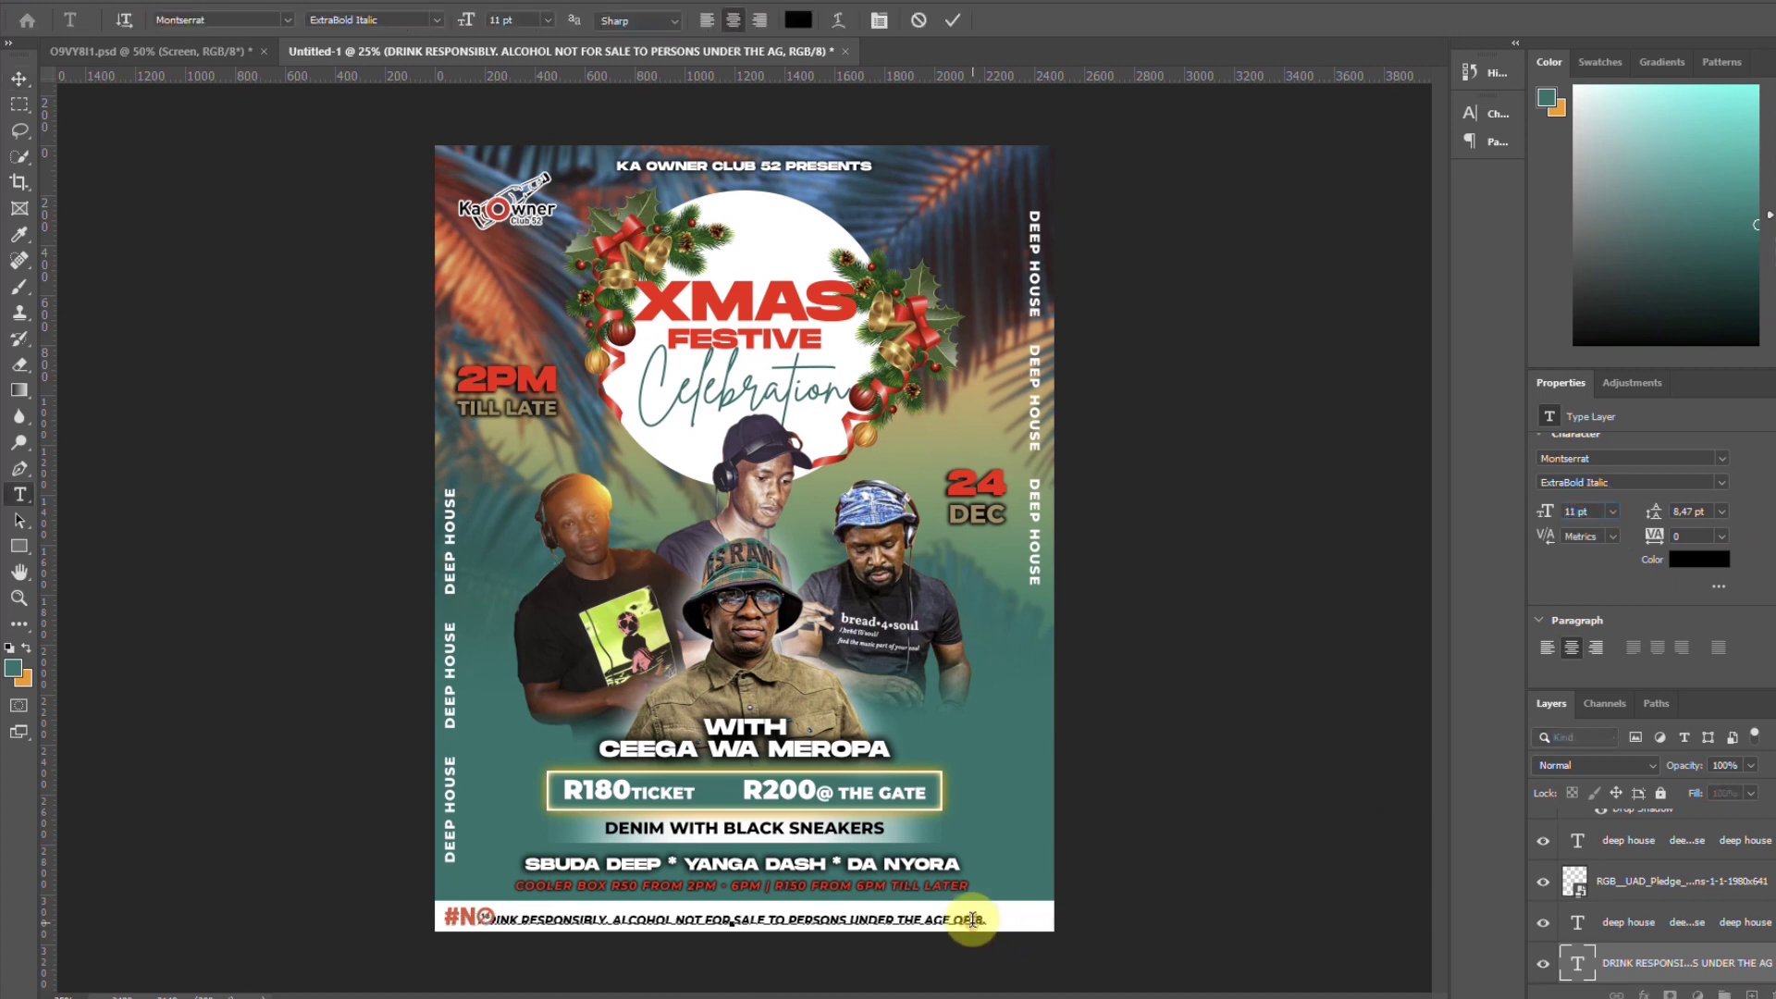
left_click(953, 19)
mouse_move(735, 924)
left_mouse_down()
mouse_move(725, 907)
mouse_move(765, 919)
left_mouse_up()
Try the alcohol disclaimer at 12 pt and undo the size change
left_click(1591, 512)
type("12")
key("Return")
left_click(1022, 919)
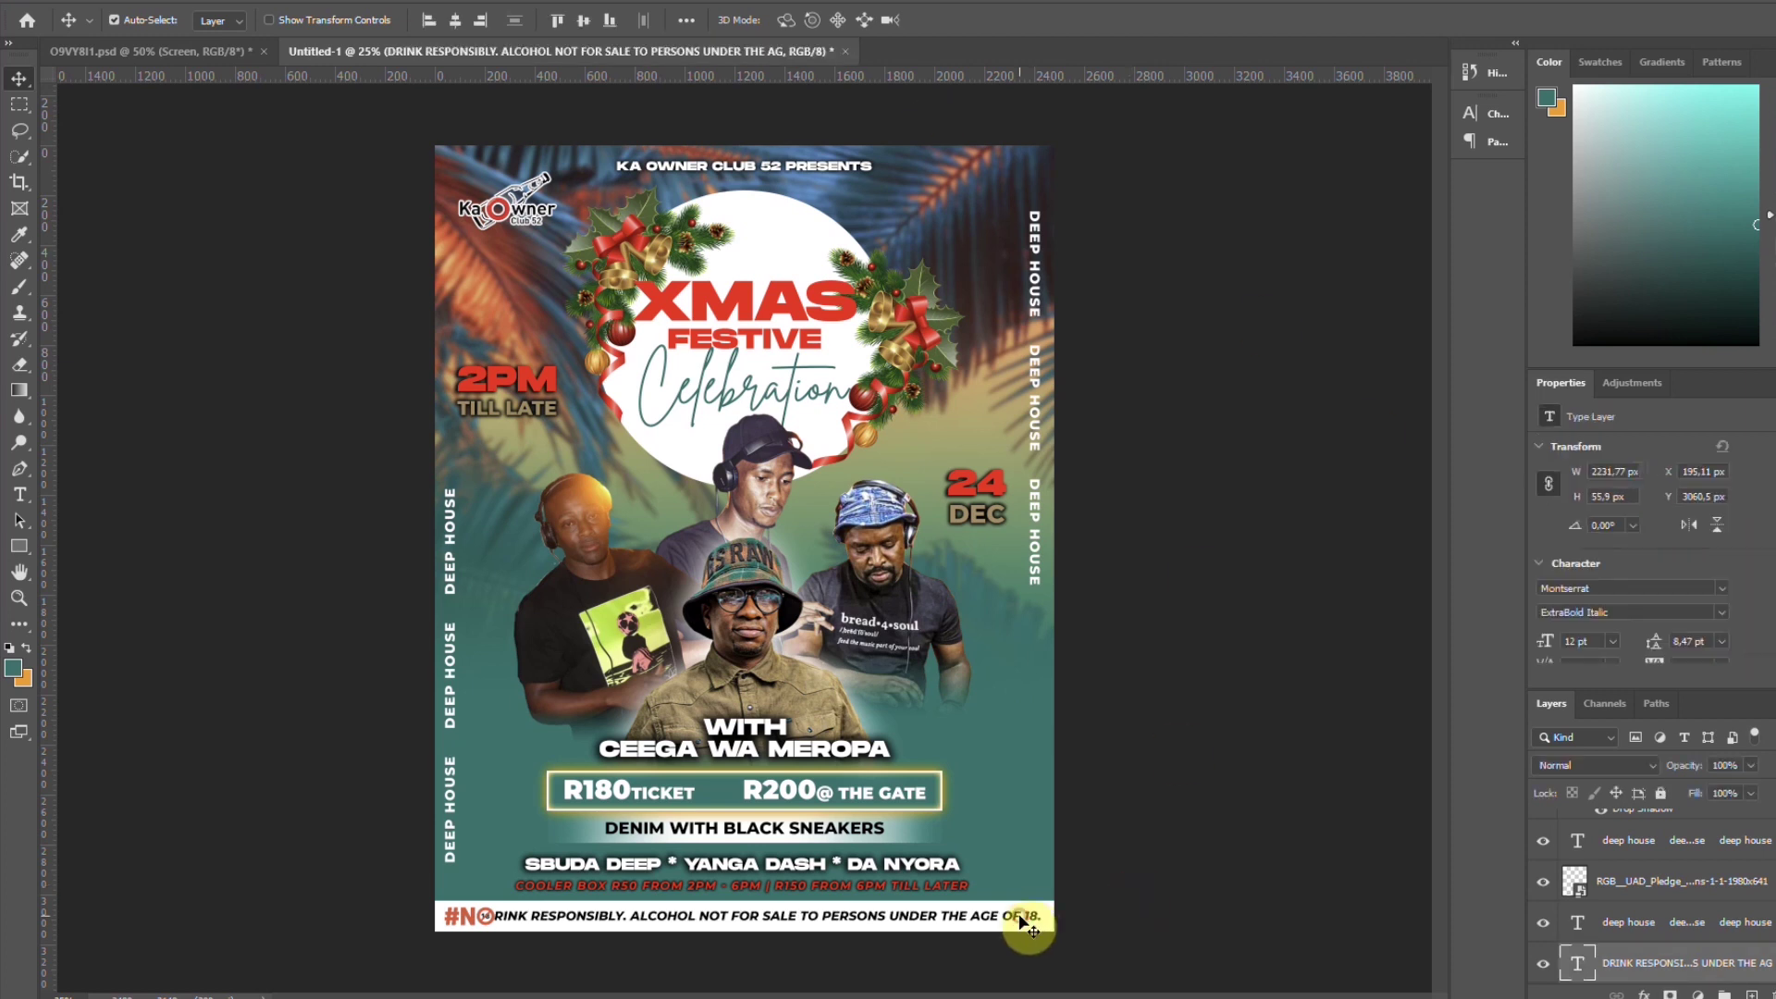
scroll(1767, 555, "down", 2)
key("ctrl+z")
Fit the disclaimer beside the pledge logo, scaling it to 11.63 pt, and switch it to a heavier italic style
left_click_drag(966, 915, 1030, 934)
key("ctrl+t")
left_click(989, 20)
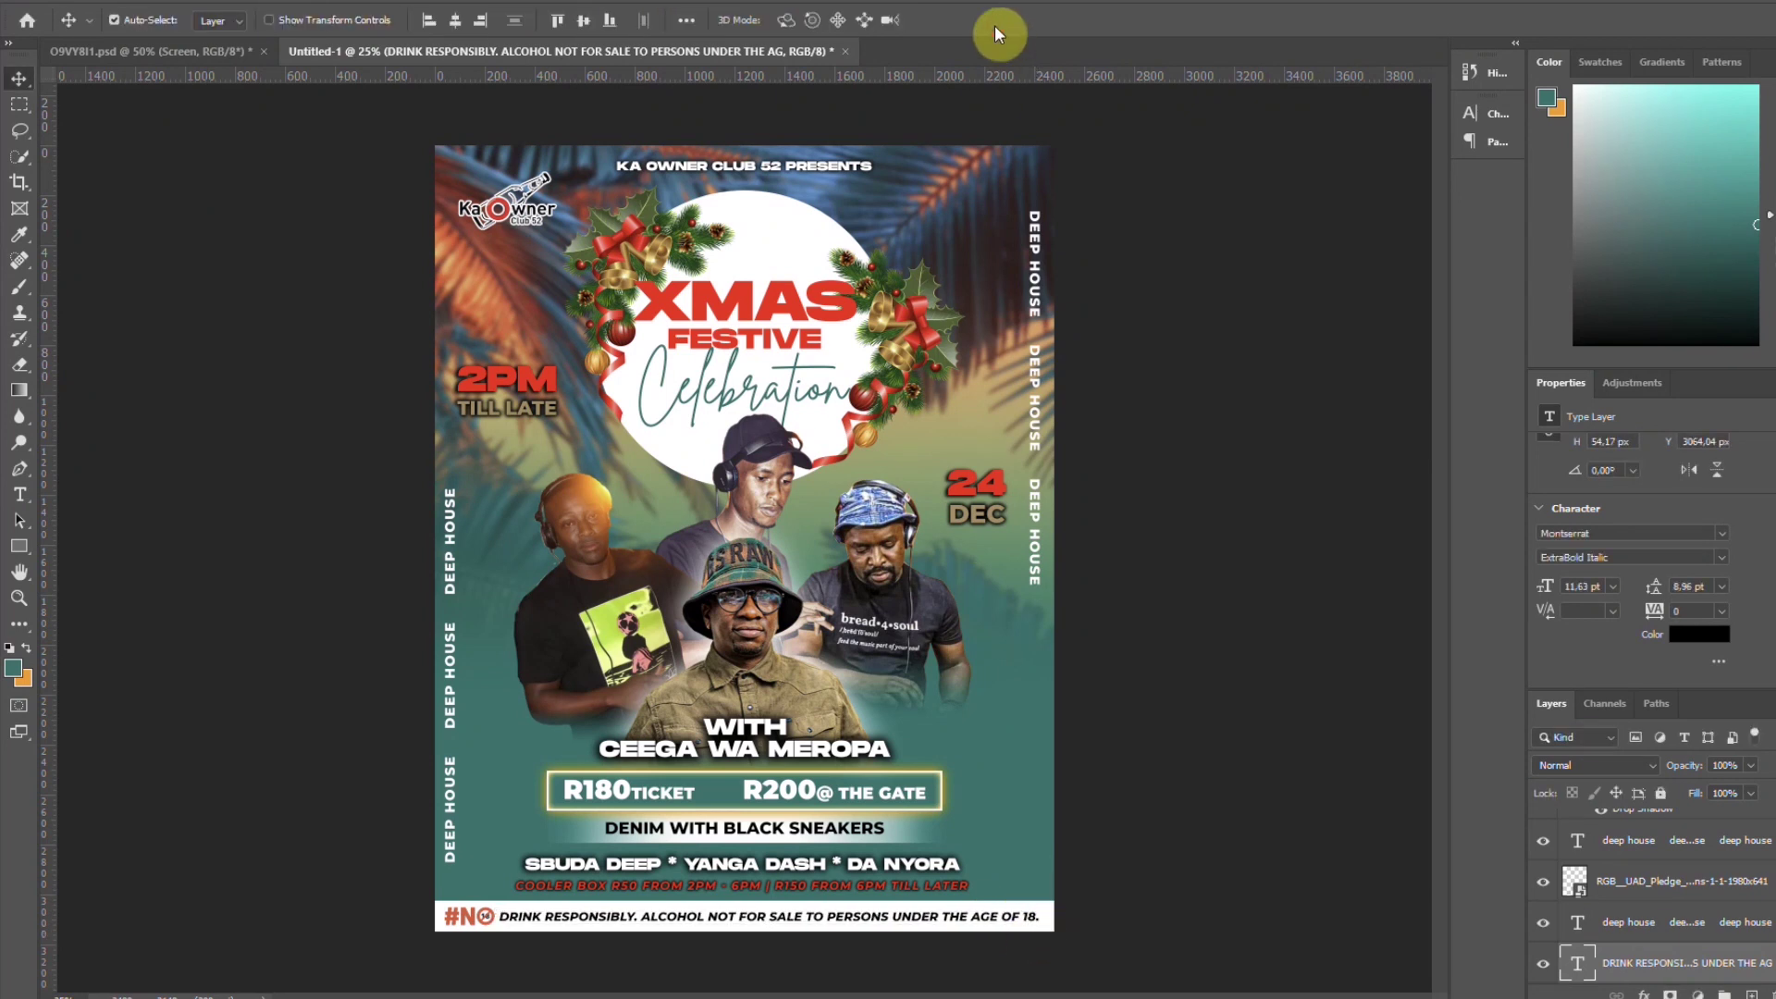
left_click(1723, 557)
left_click(1617, 846)
left_click(1236, 790)
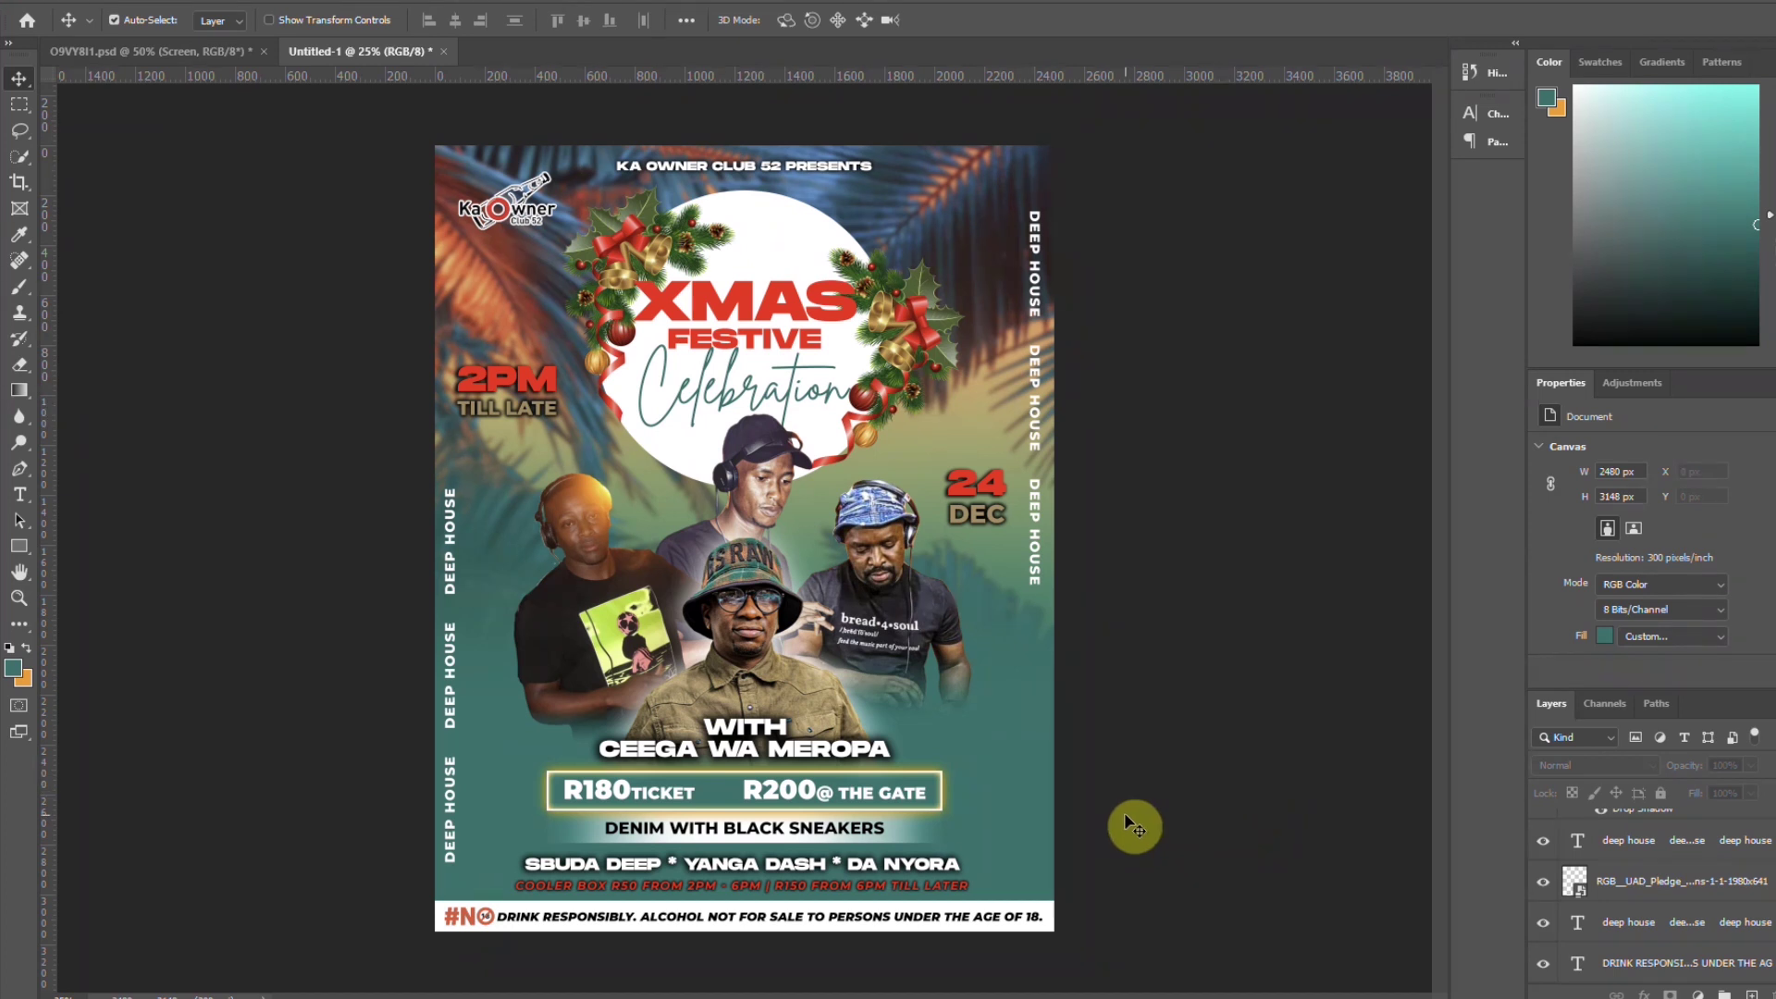
Duplicate the line-up text onto the left DJ portrait and change the copy to "DJ MLU"
left_click(939, 863)
left_click_drag(949, 876, 761, 643)
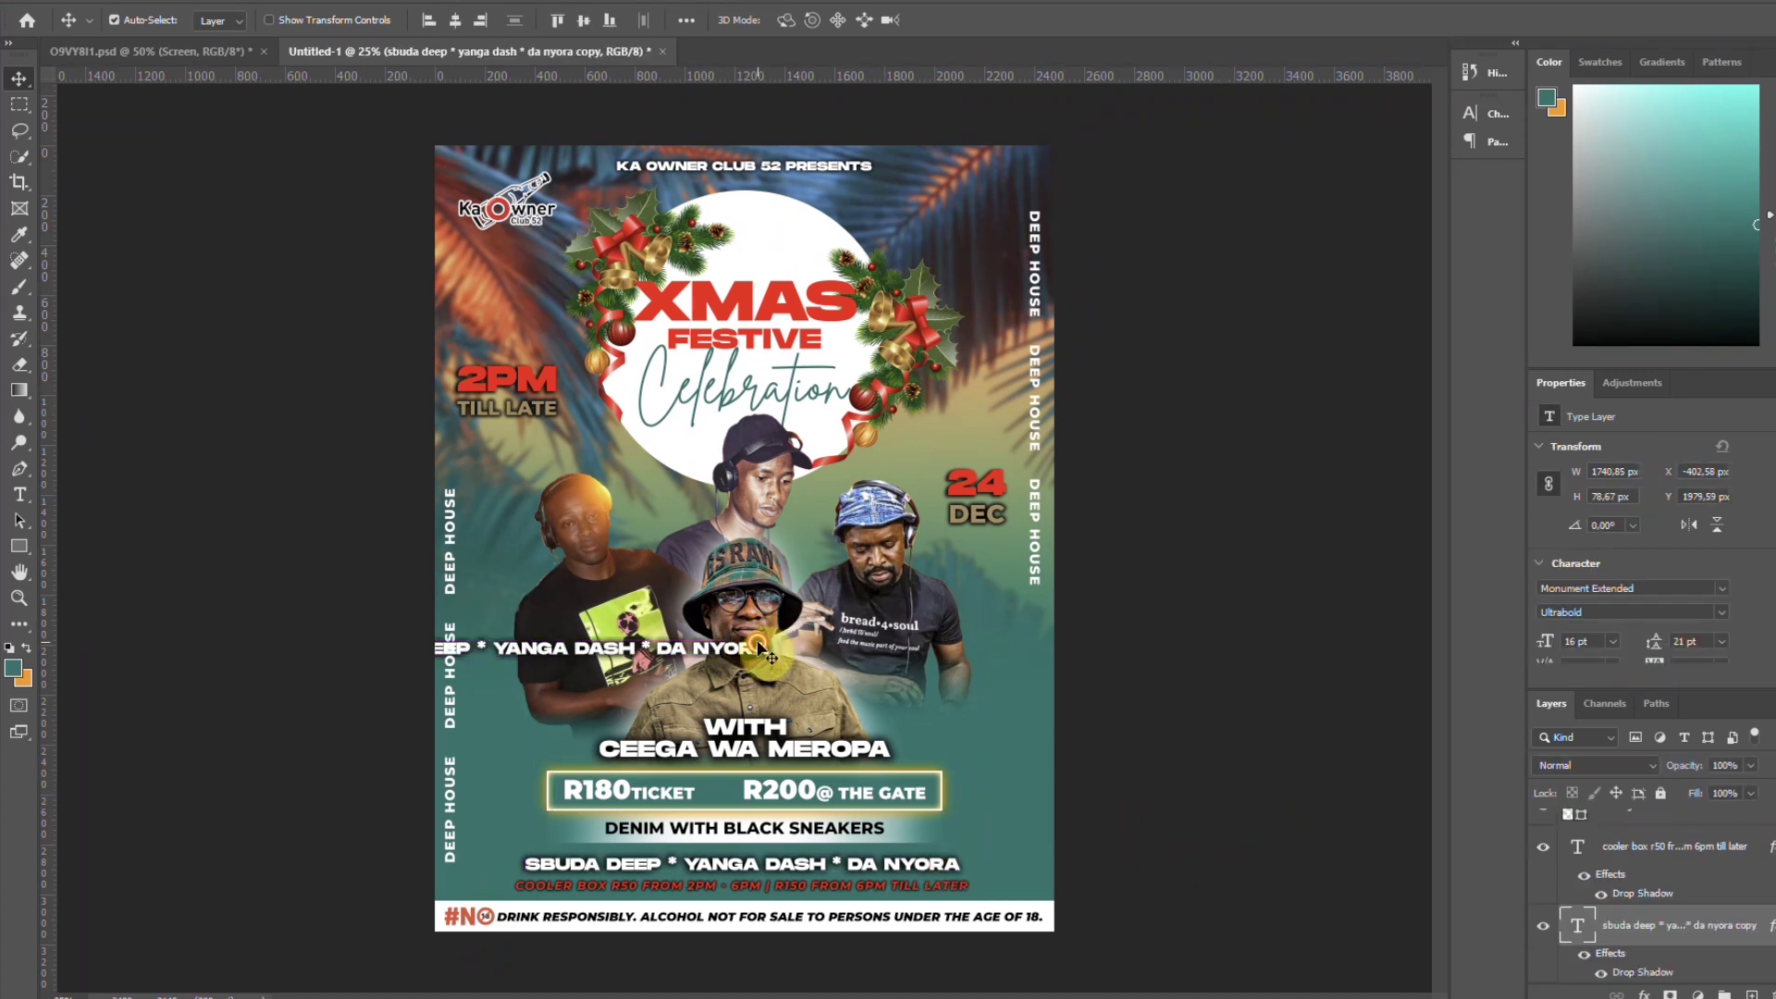
double_click(759, 638)
type("DJ MLU")
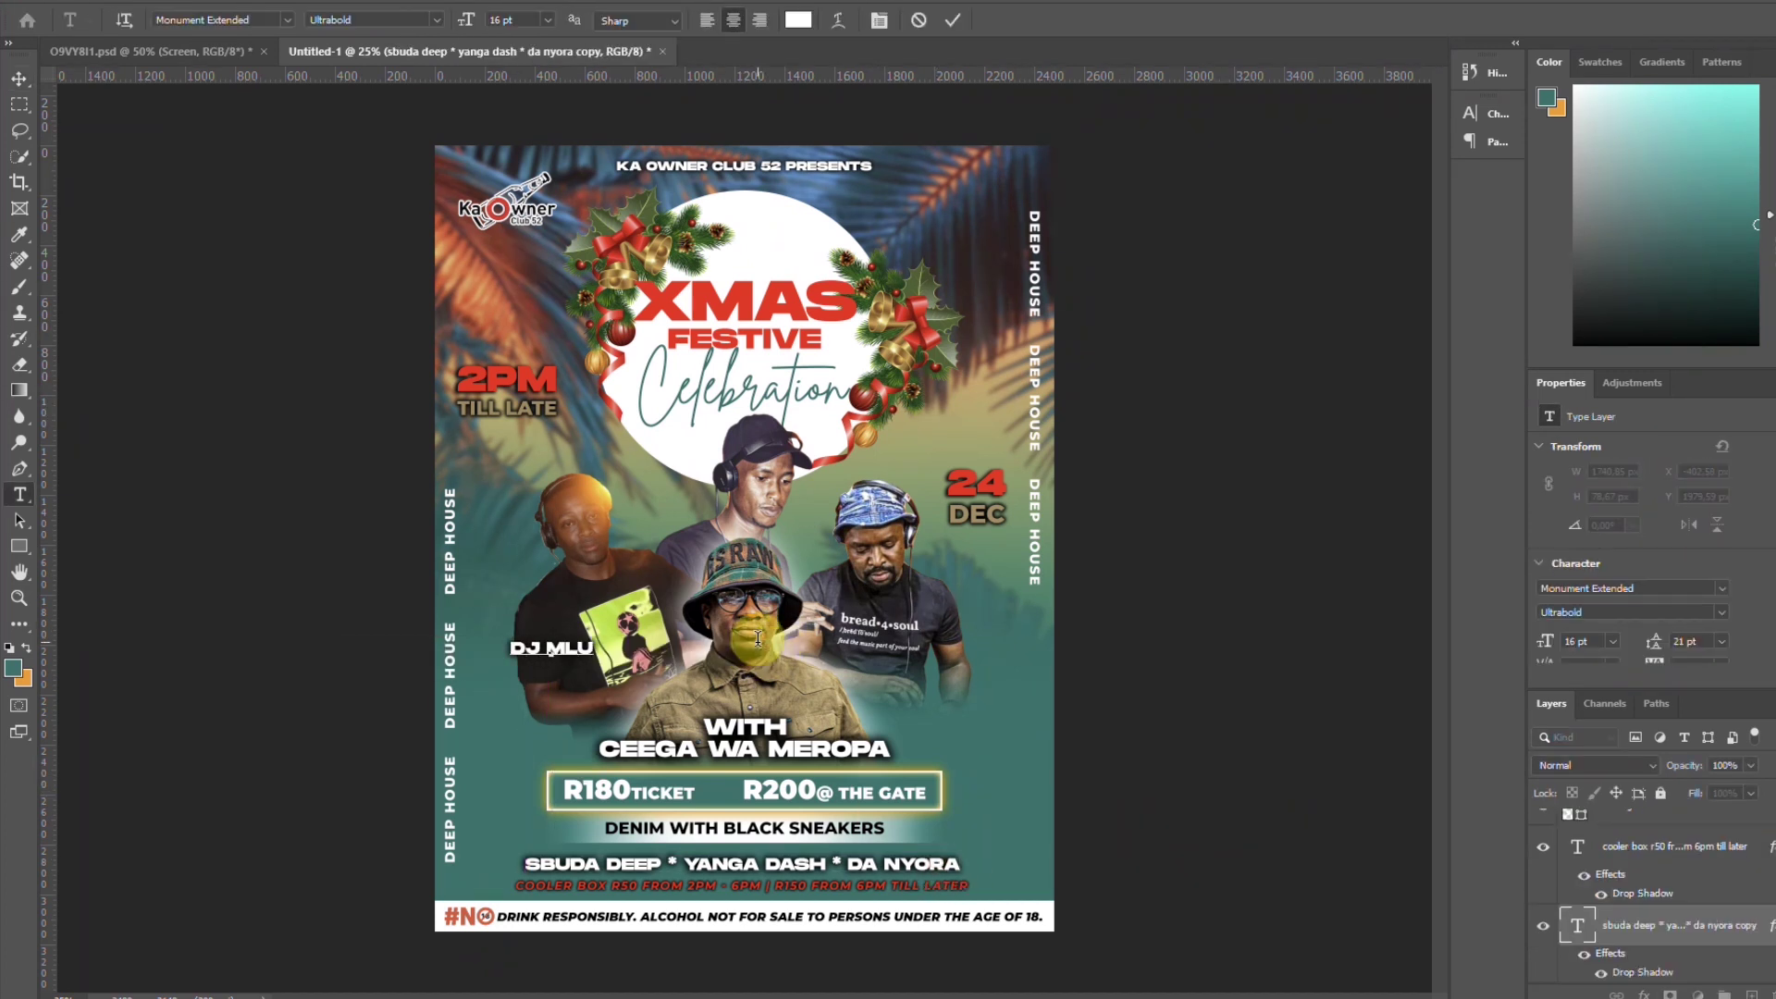
left_click(953, 19)
key("v")
Duplicate the DJ MLU label onto the right DJ portrait and change the copy to "NJERO (VK)"
left_click_drag(555, 663, 916, 650)
double_click(908, 637)
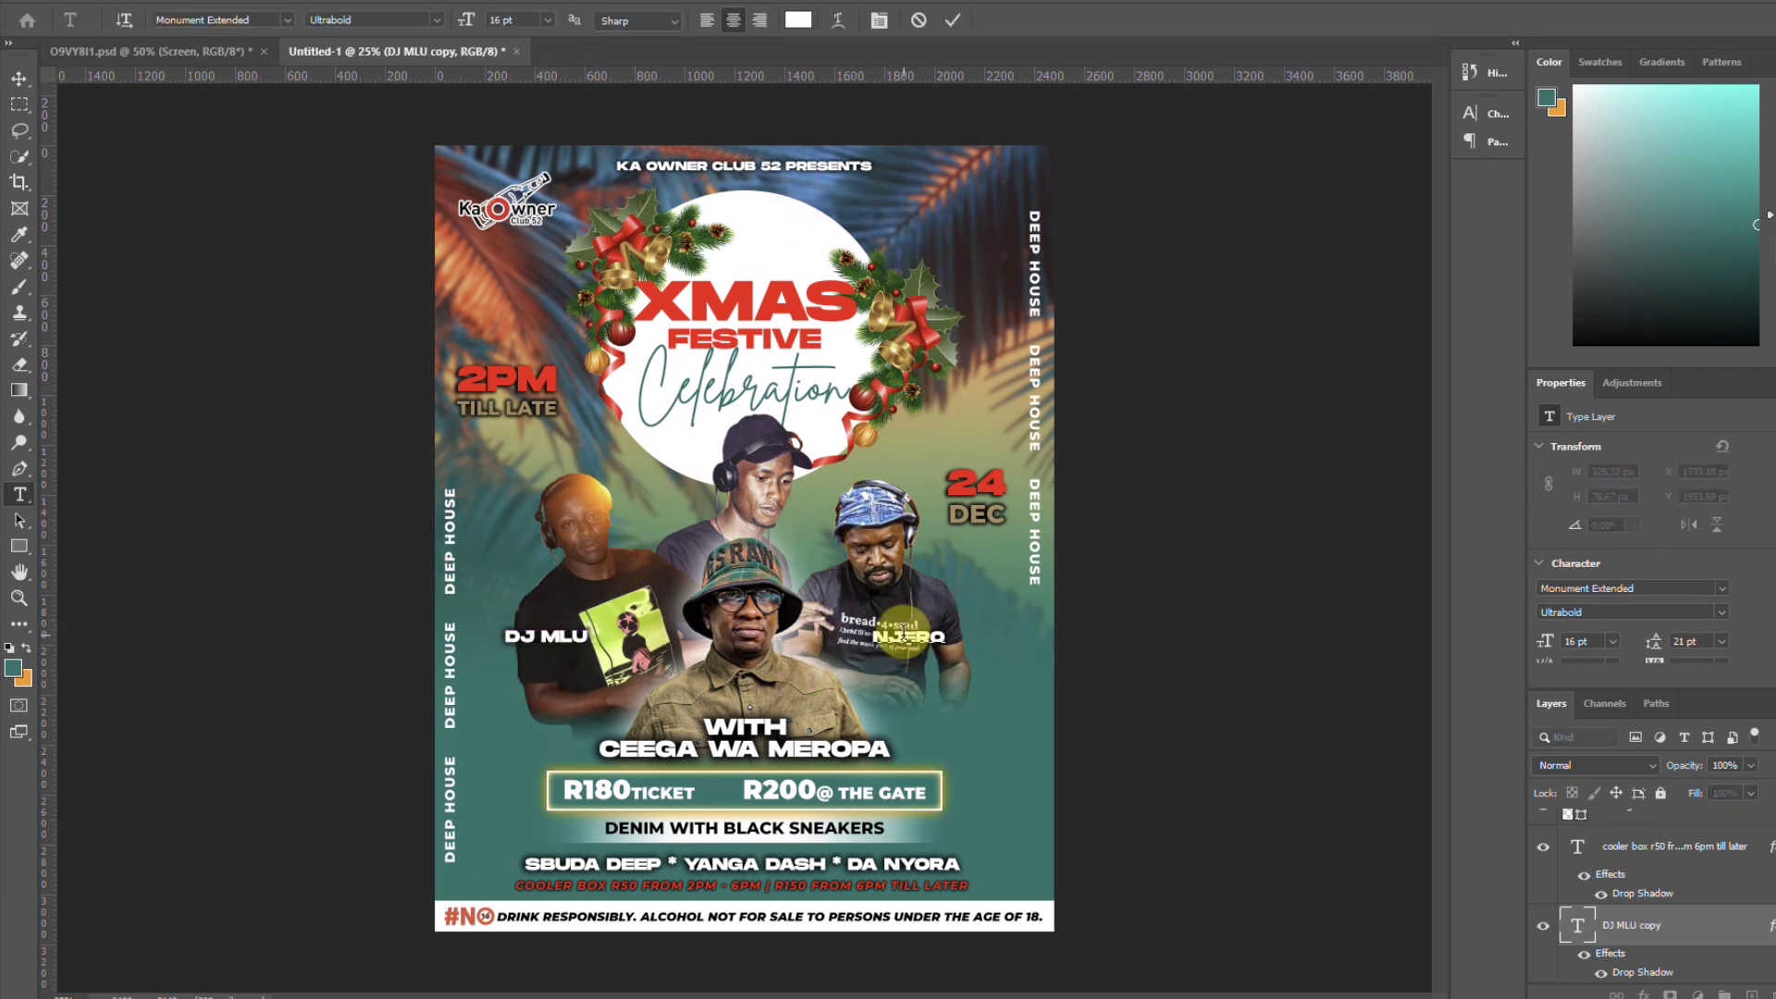
type("NJERO (VK)")
left_click(953, 19)
key("v")
Duplicate the NJERO (VK) label onto the DJ portrait below the title circle, change it to "JUJU" and lower it slightly
left_click_drag(915, 639, 708, 507)
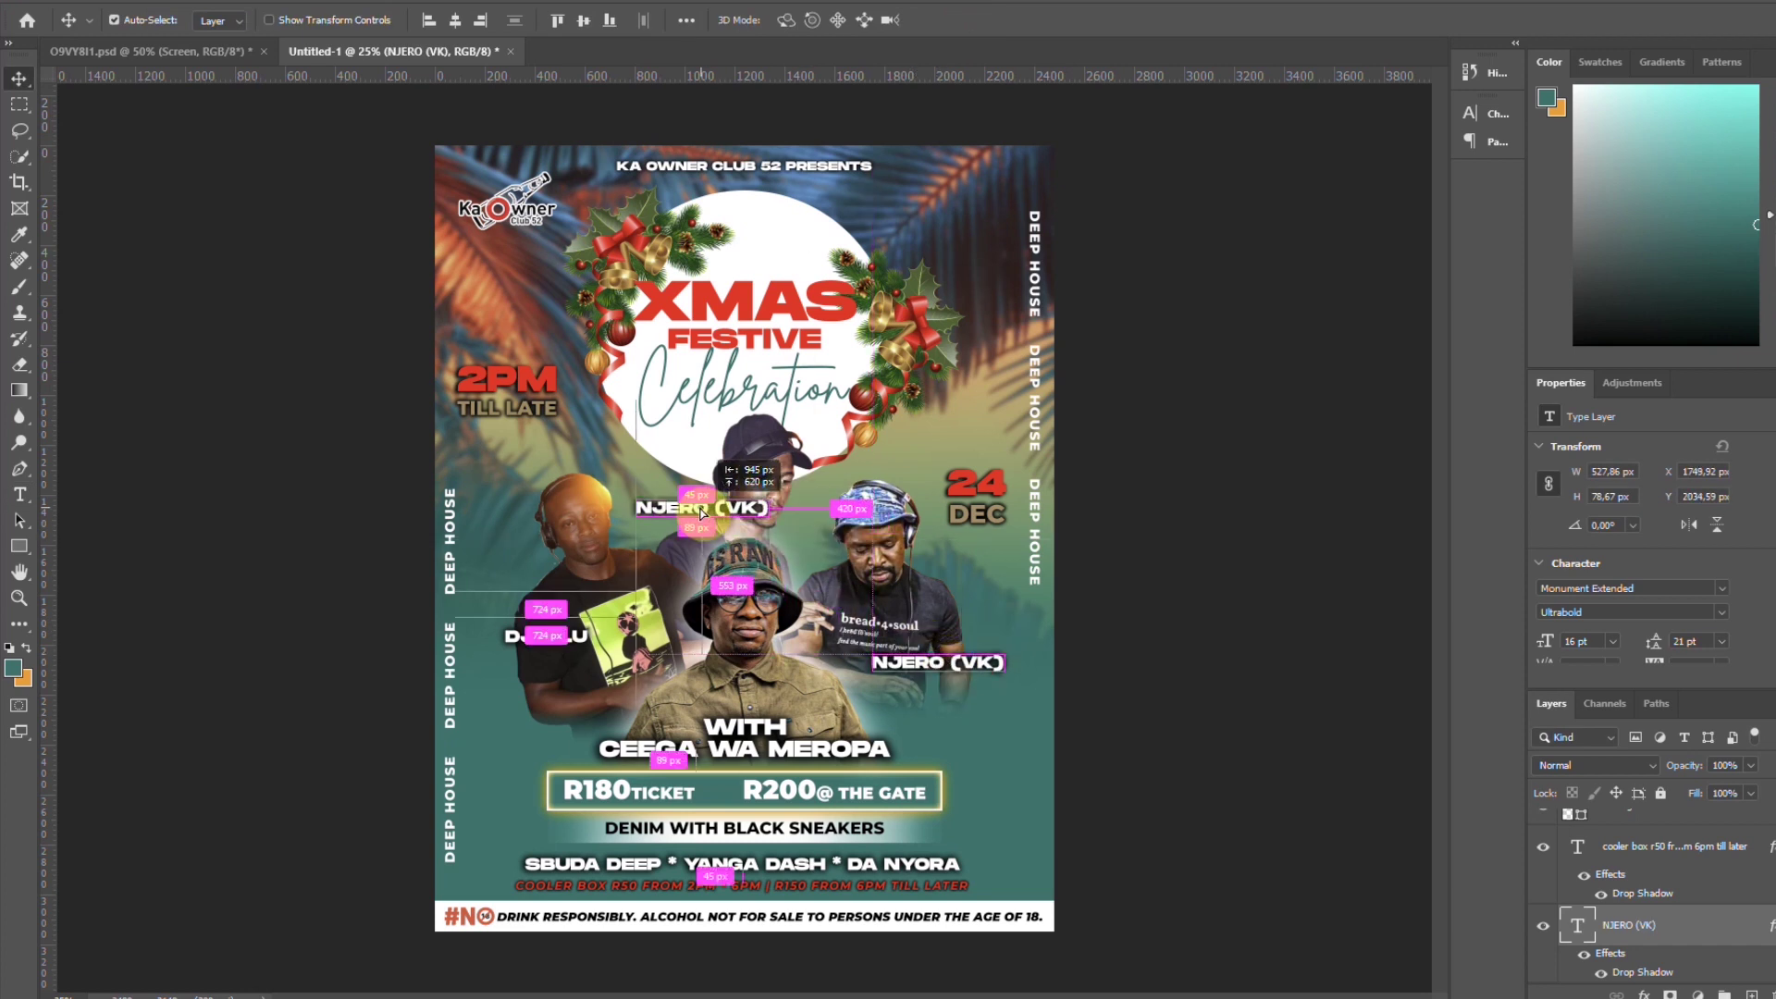
double_click(701, 504)
type("JUJU")
left_click(953, 19)
key("v")
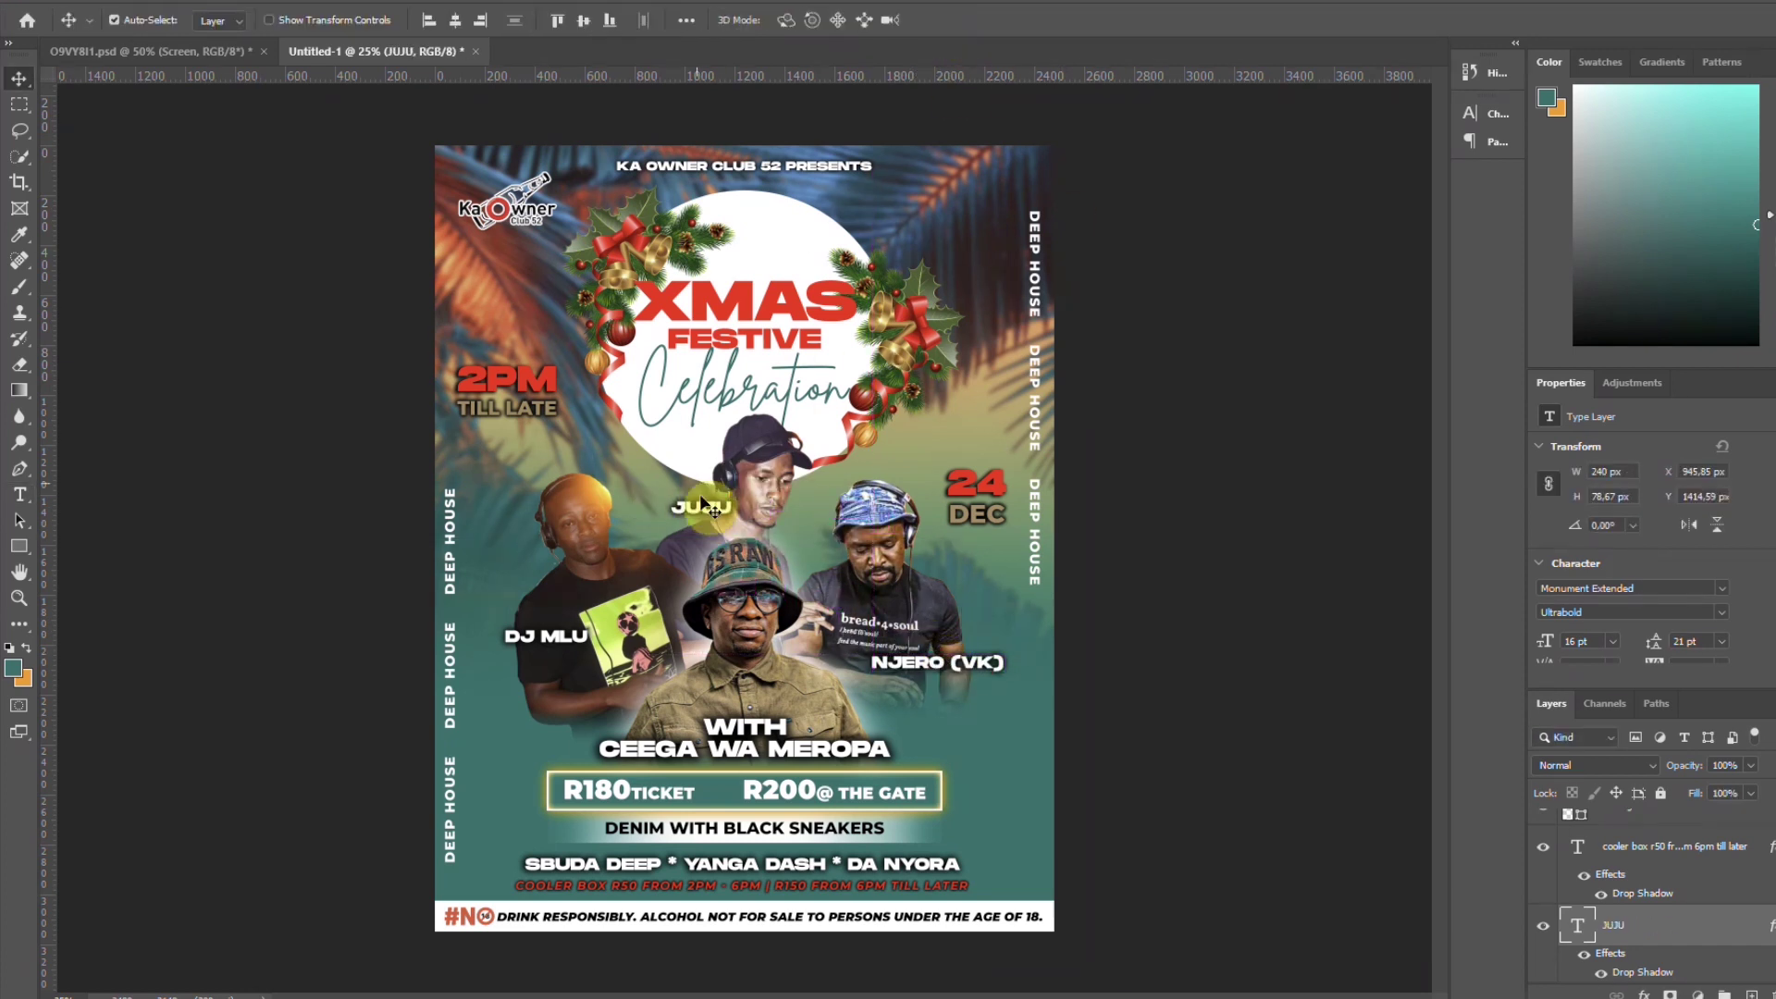
left_click_drag(702, 506, 704, 524)
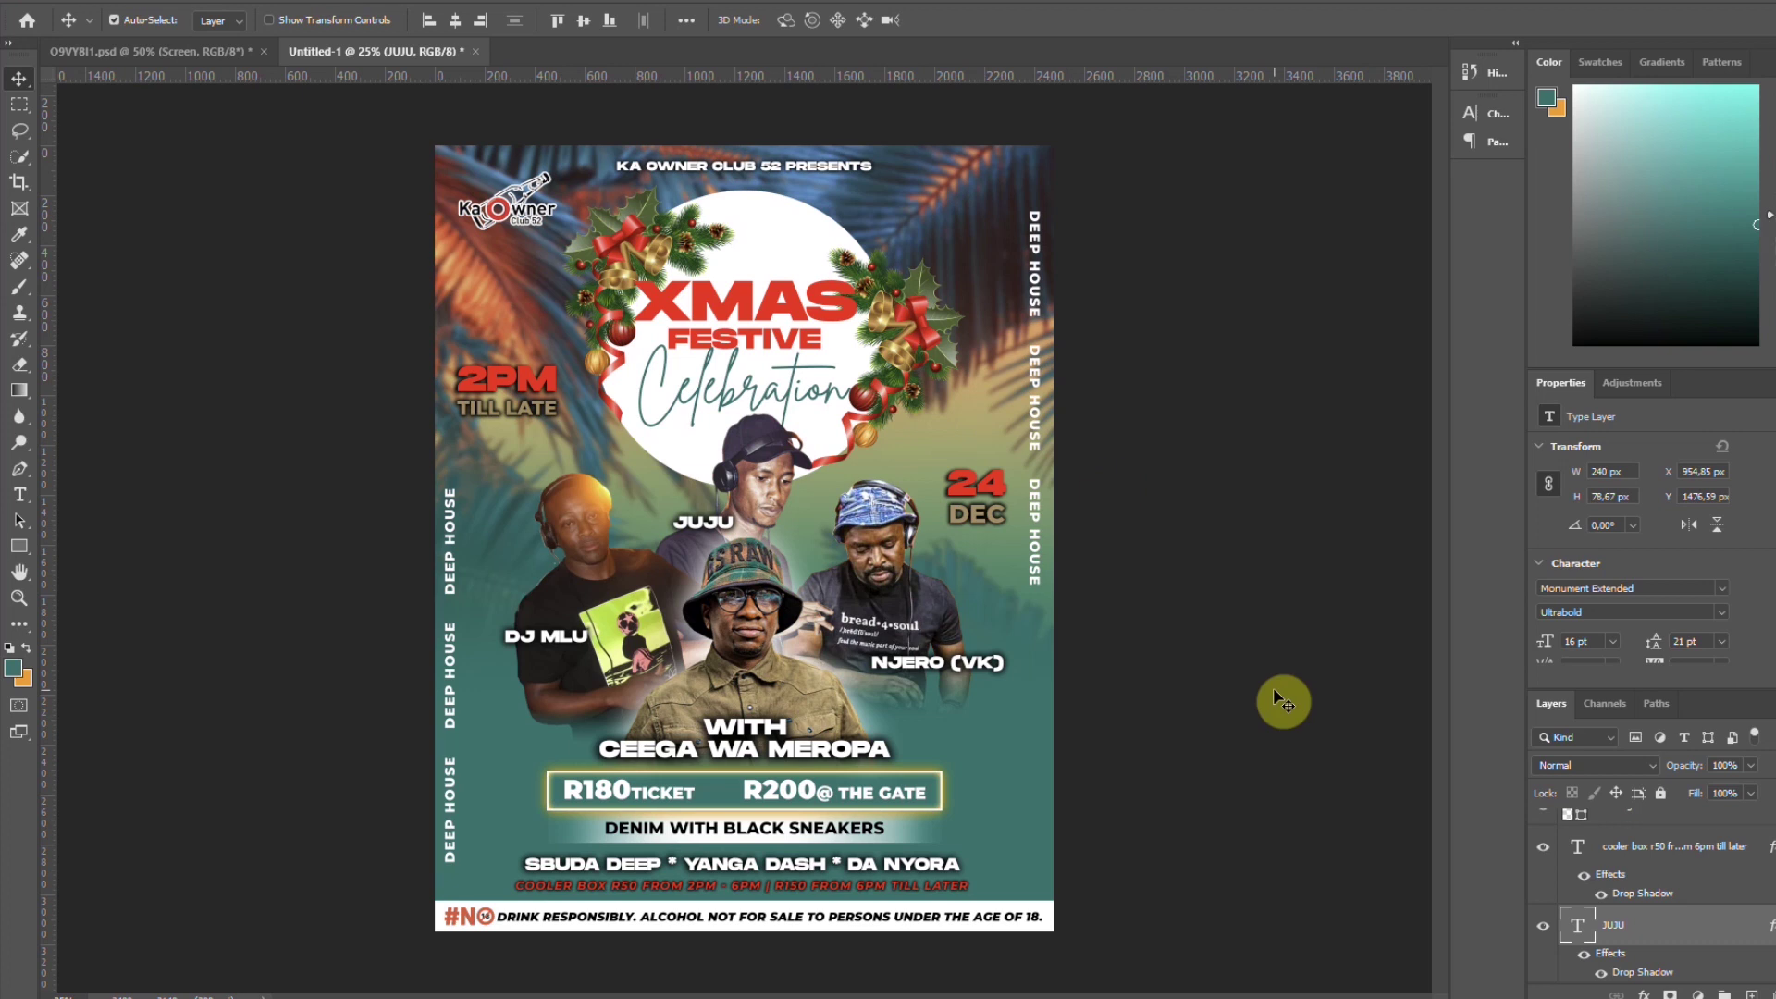